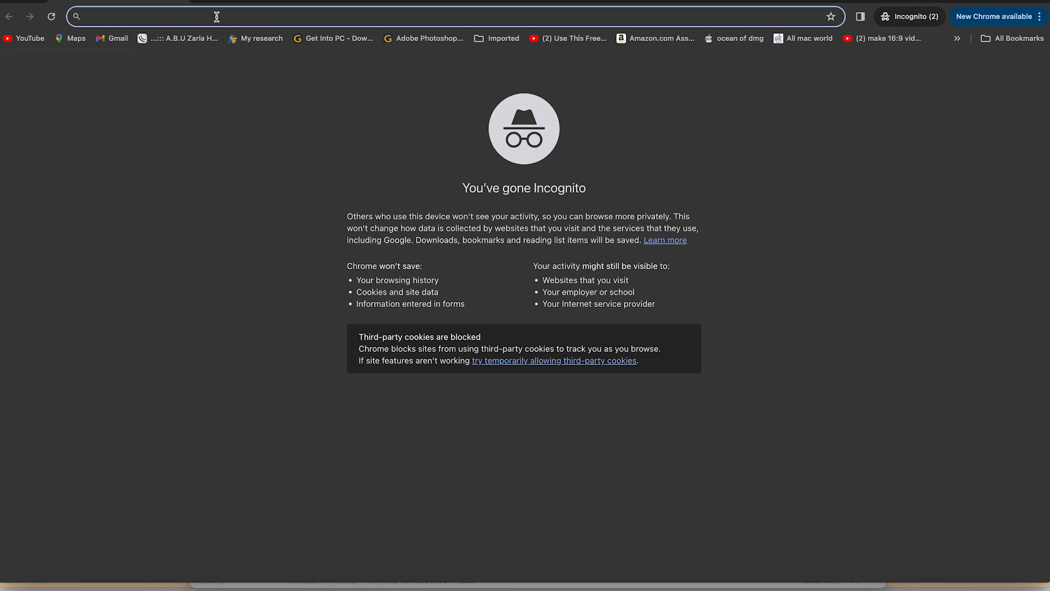
# Step: Search Google for "google earth studio" and open the official Google Earth Studio site from the results
pyautogui.write('g')
pyautogui.press('Return')
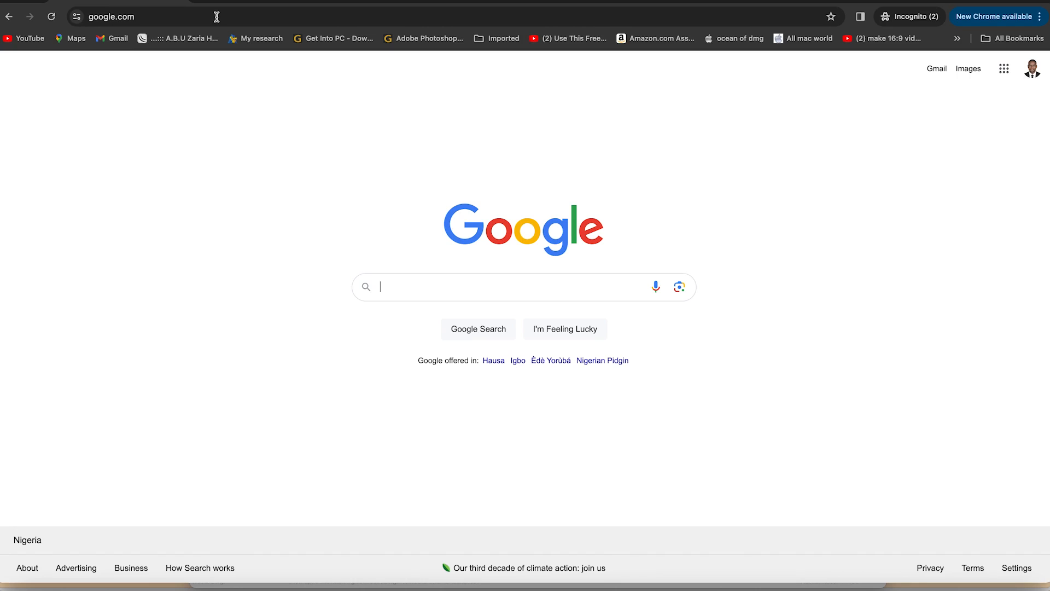
pyautogui.write('google e')
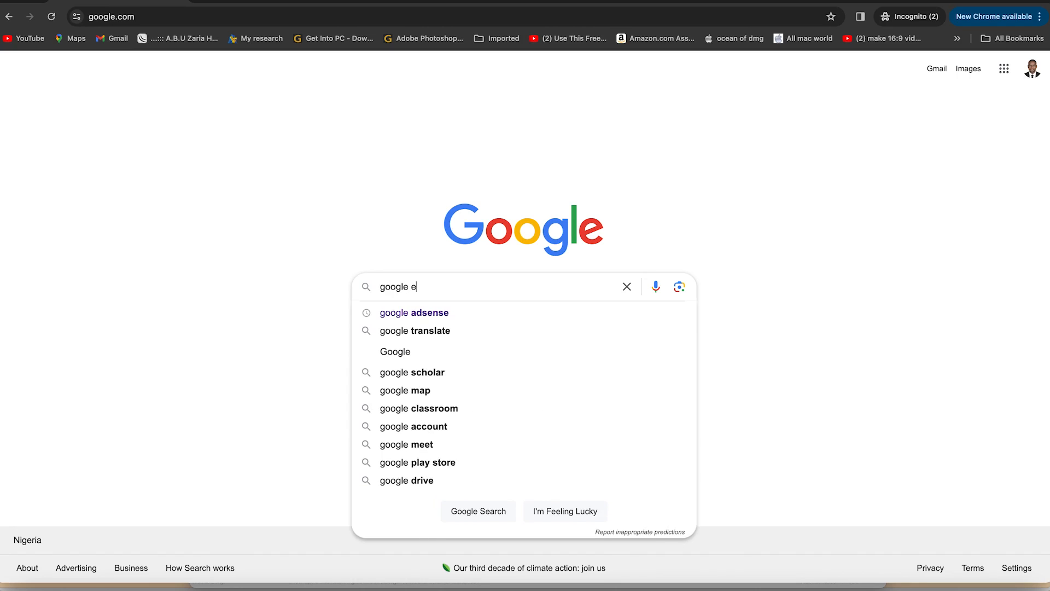
pyautogui.write('arth studio')
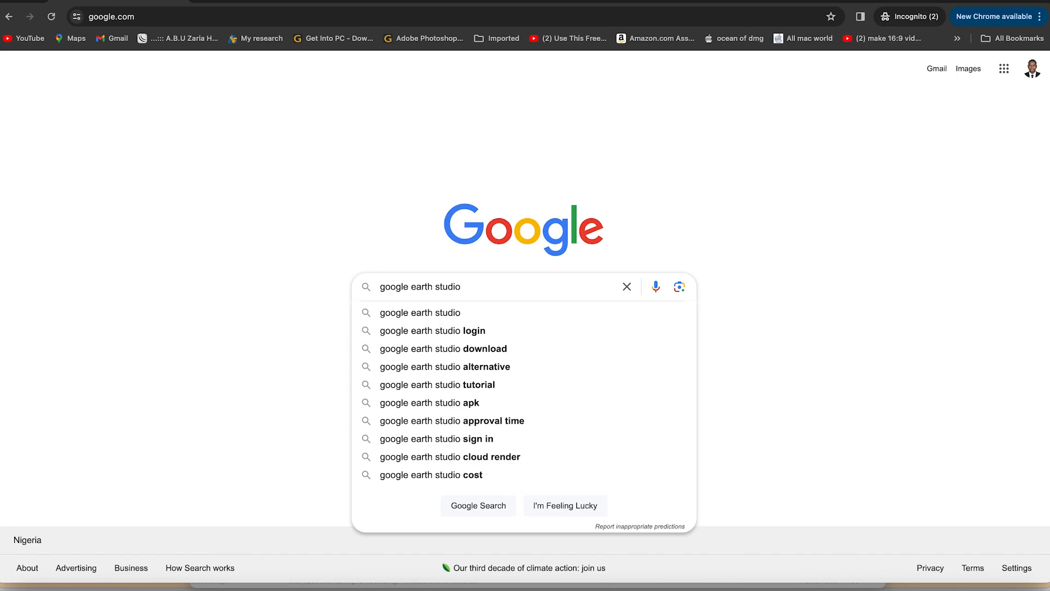
pyautogui.press('Return')
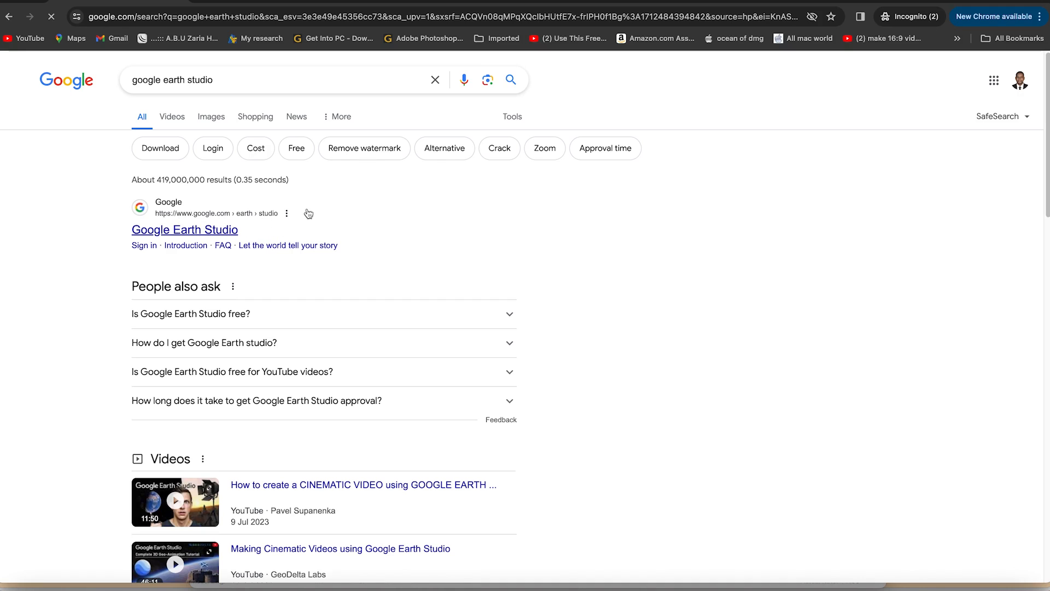
pyautogui.click(181, 232)
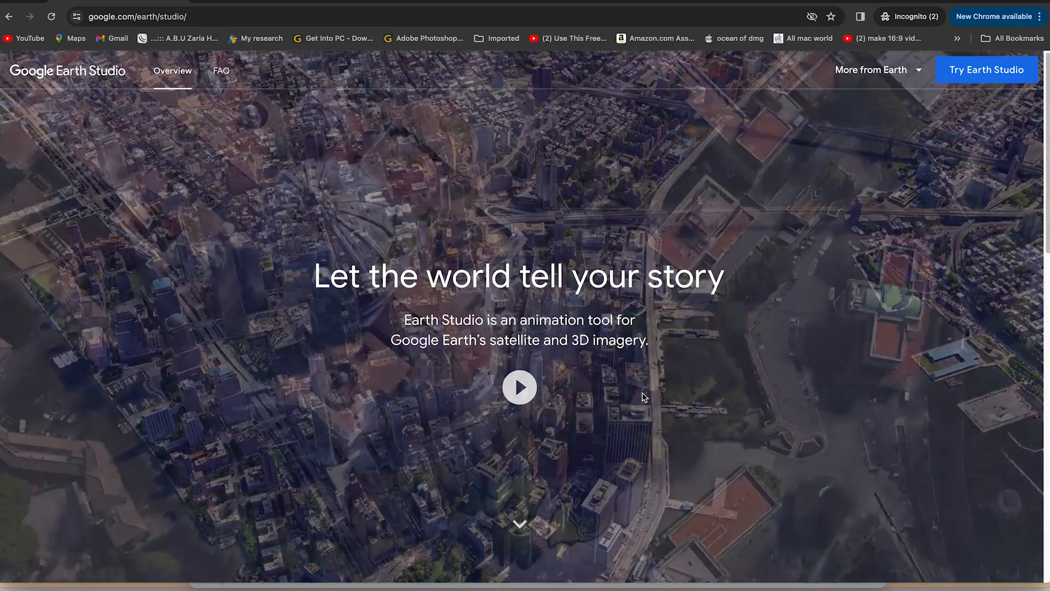
# Step: Look through the Earth Studio overview page and open the sign-up form for trying Earth Studio
pyautogui.scroll(-8, 644, 396)
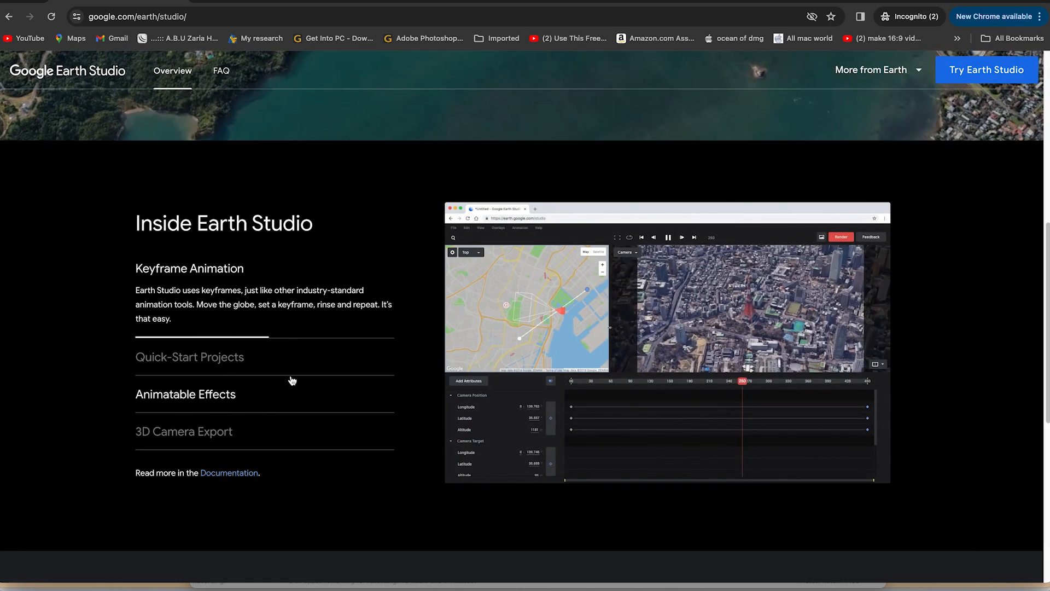
pyautogui.scroll(10, 330, 366)
pyautogui.scroll(-6, 374, 423)
pyautogui.scroll(6, 374, 422)
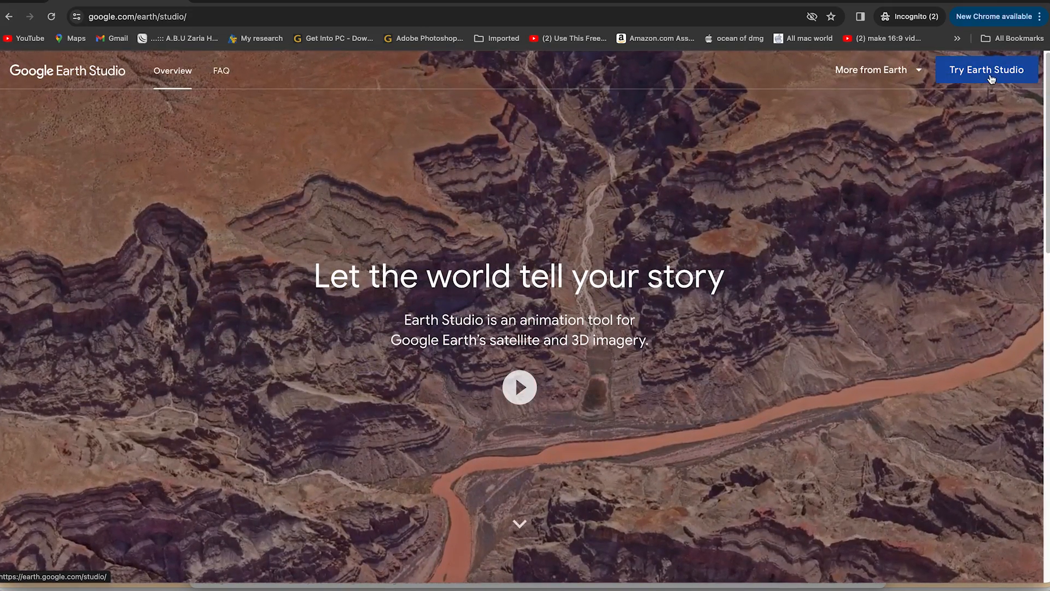
pyautogui.click(992, 80)
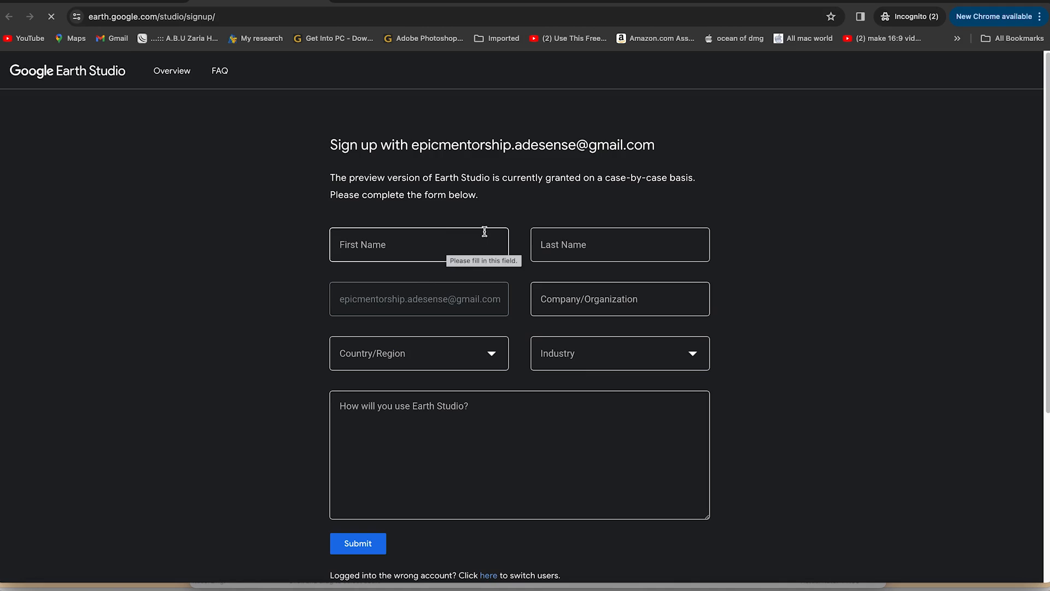
# Step: Autofill the applicant's first name, last name and country in the sign-up form, and set Company/Organization to "epic mentorship"
pyautogui.click(428, 243)
pyautogui.click(654, 245)
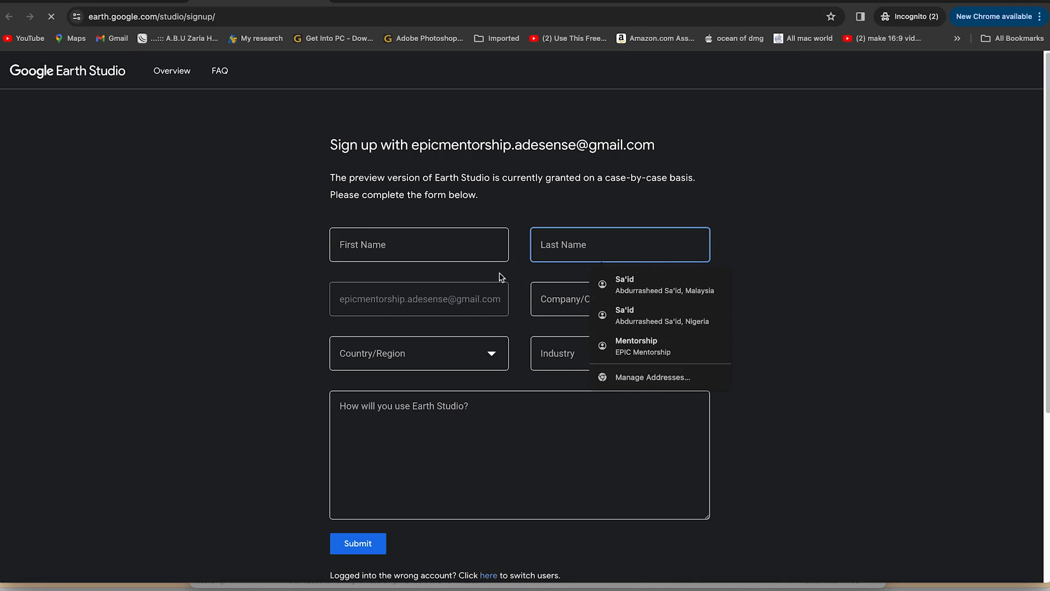
pyautogui.click(437, 303)
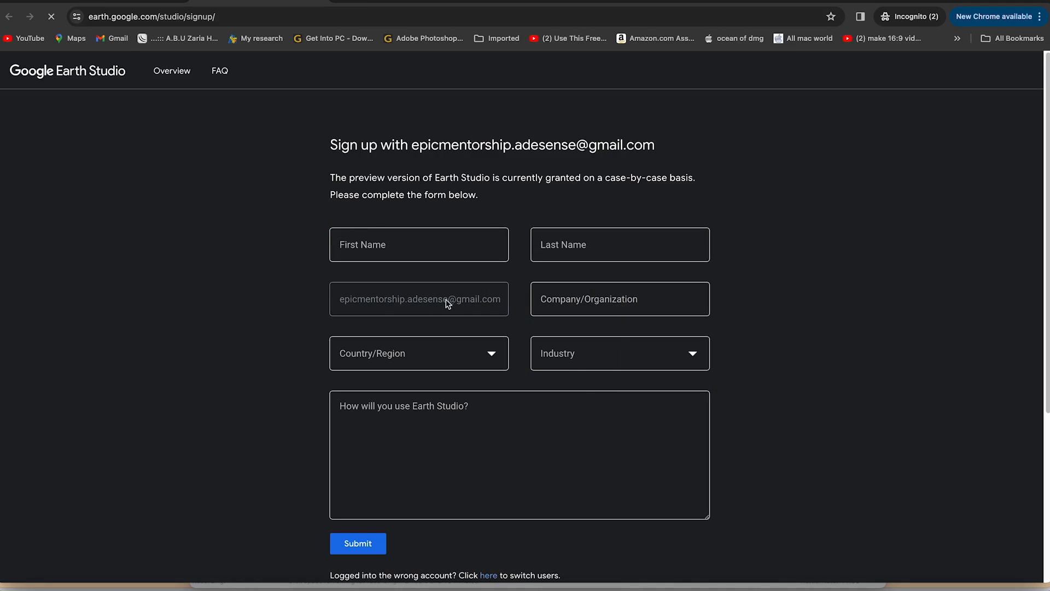
pyautogui.click(570, 301)
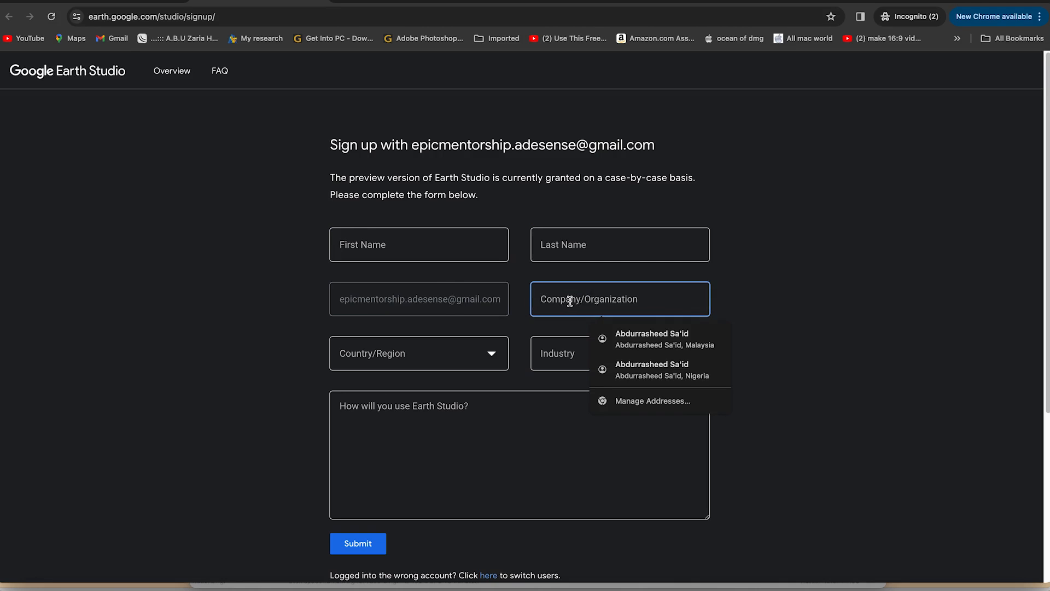
pyautogui.click(465, 253)
pyautogui.click(460, 292)
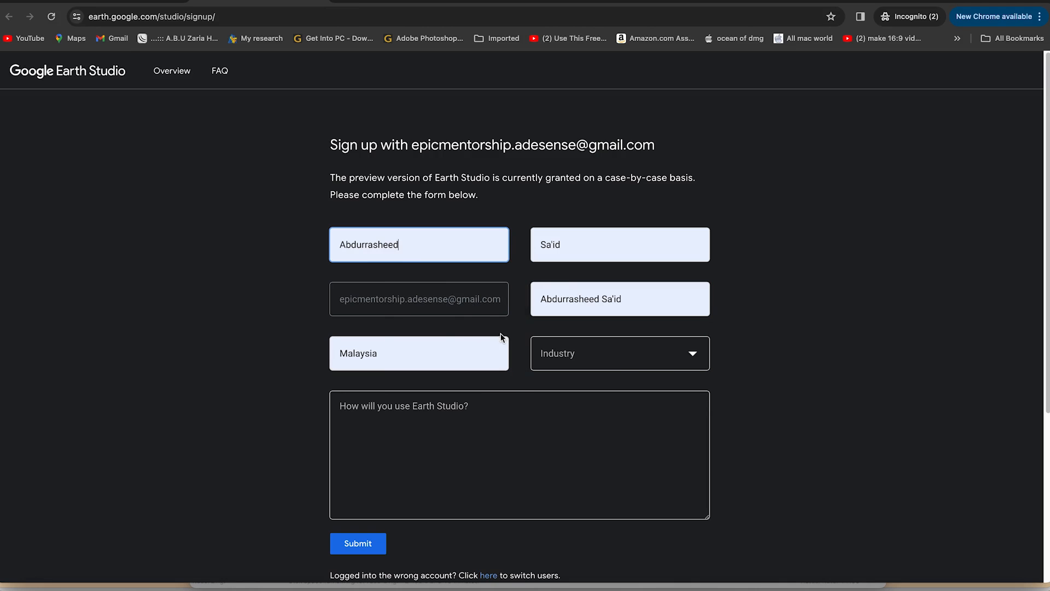
pyautogui.click(631, 305)
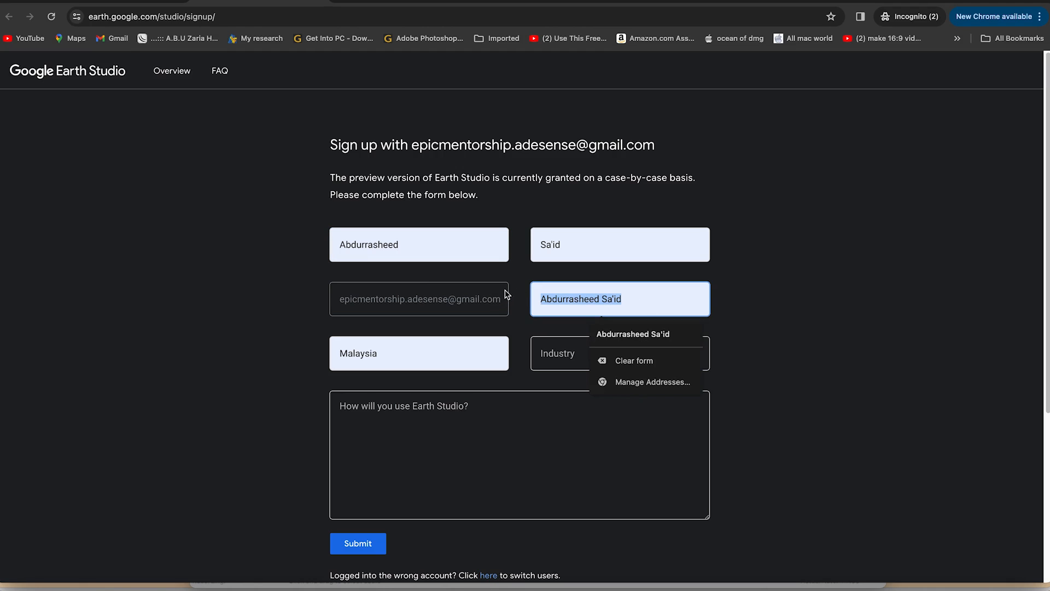
pyautogui.write('epic mentorship')
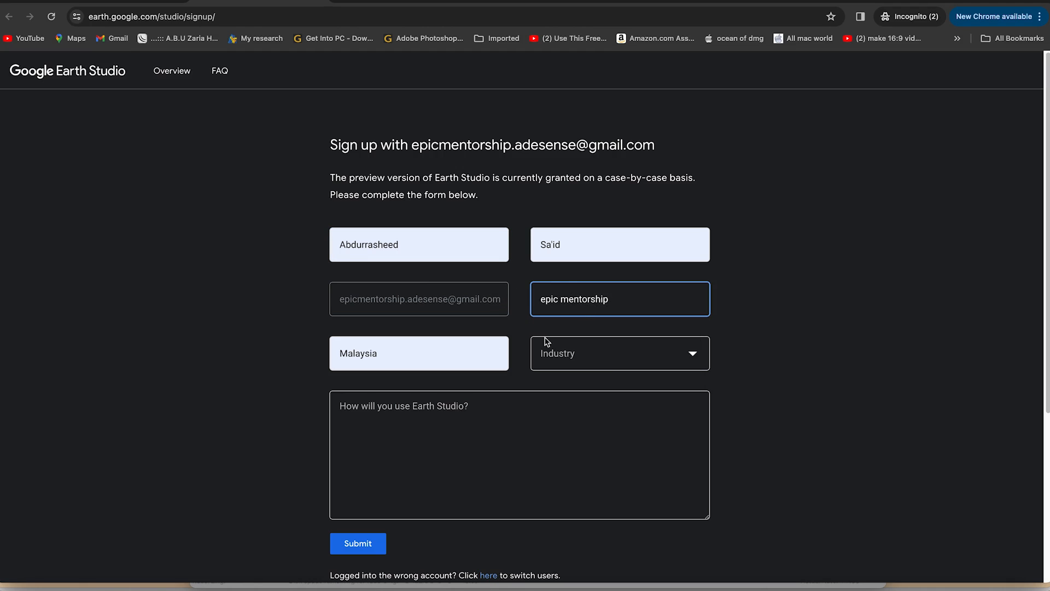
# Step: Keep Malaysia as the country, set the industry to Personal/Recreation, and activate the field for how Earth Studio will be used
pyautogui.click(428, 352)
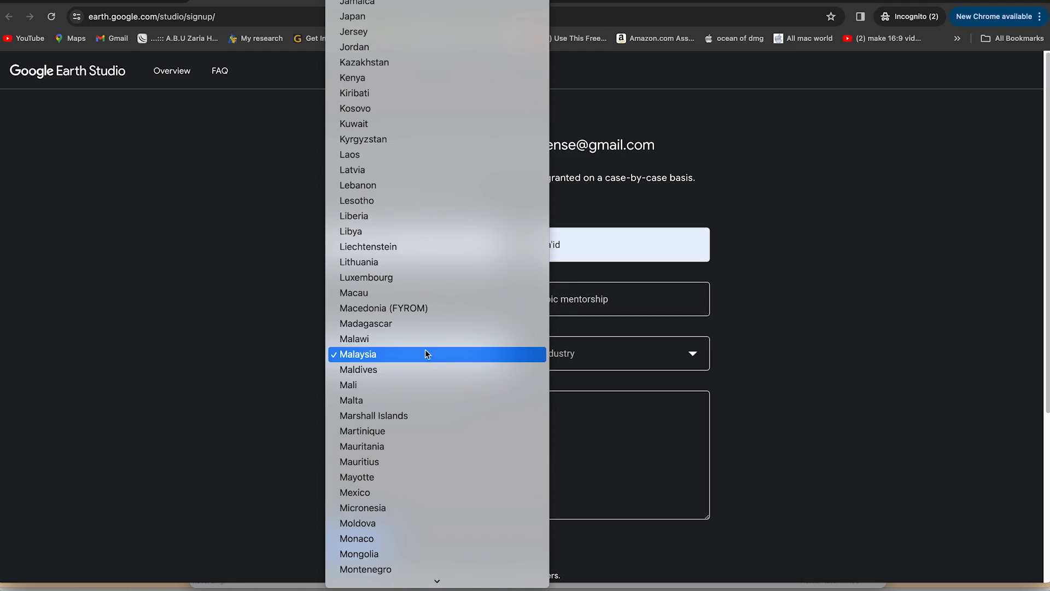
pyautogui.click(635, 353)
pyautogui.click(633, 355)
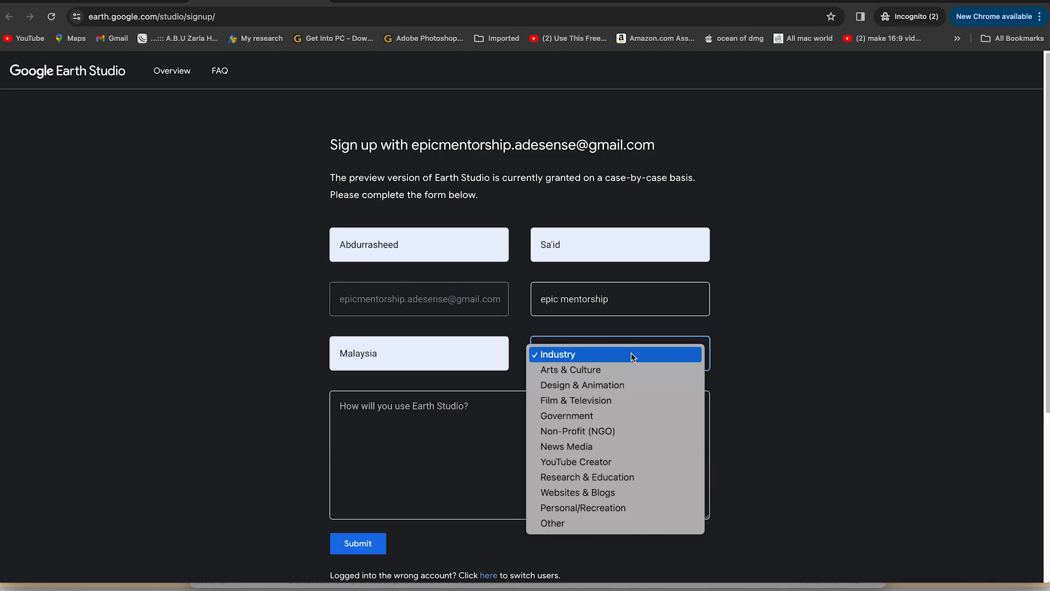
pyautogui.click(639, 509)
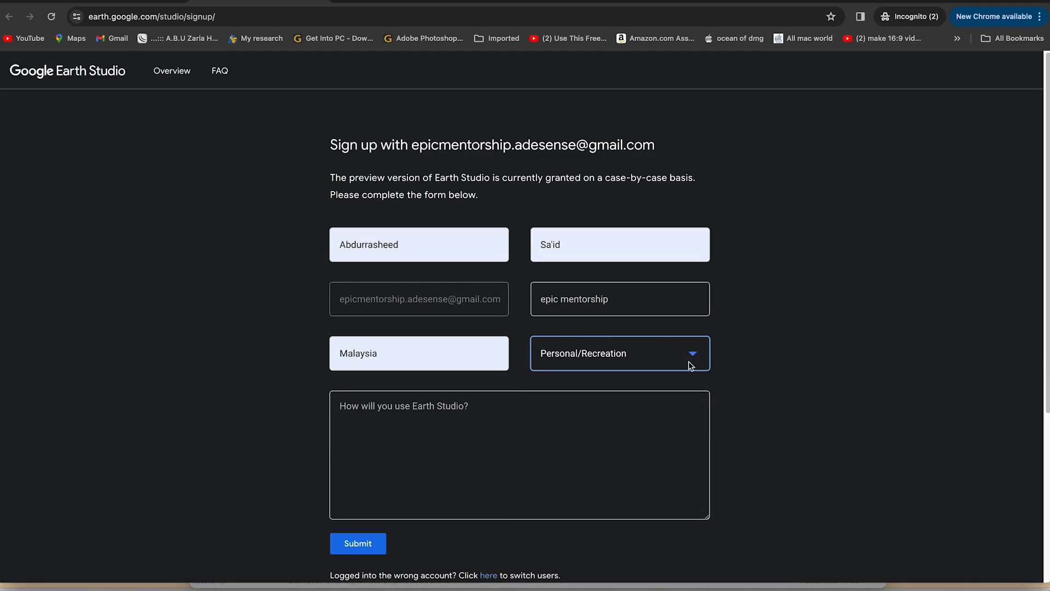
pyautogui.click(445, 425)
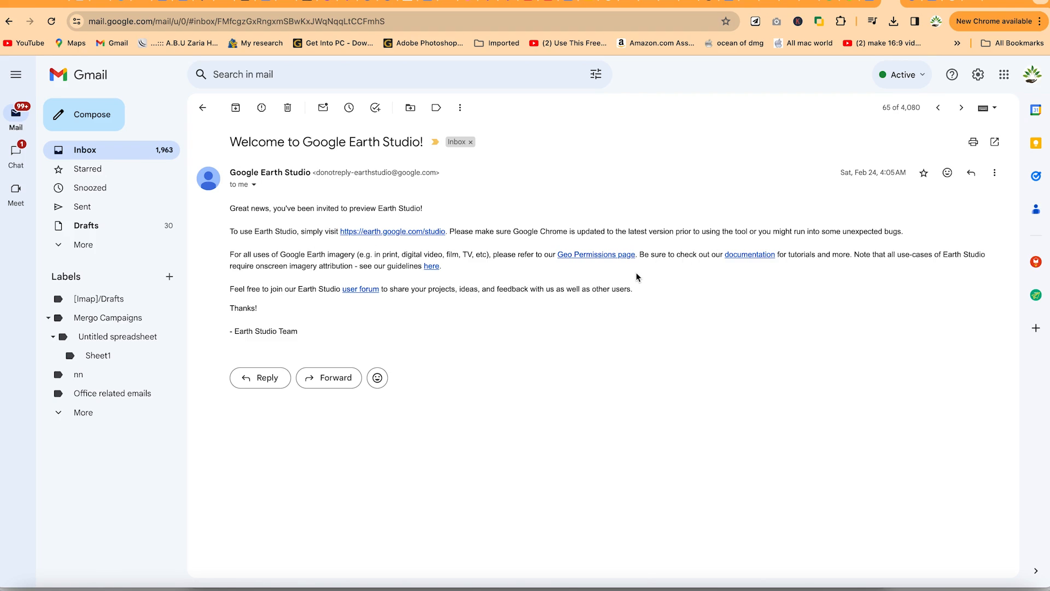
# Step: Browse the conversations in the Earth Studio user forum linked in the Gmail welcome message, and return to that message
pyautogui.click(352, 294)
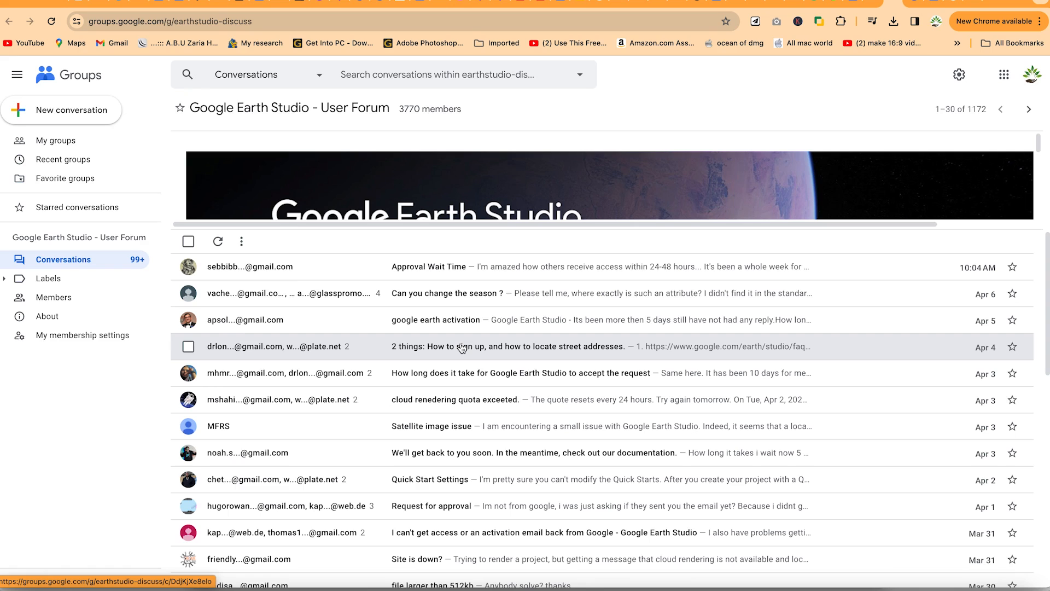
pyautogui.scroll(-1, 596, 359)
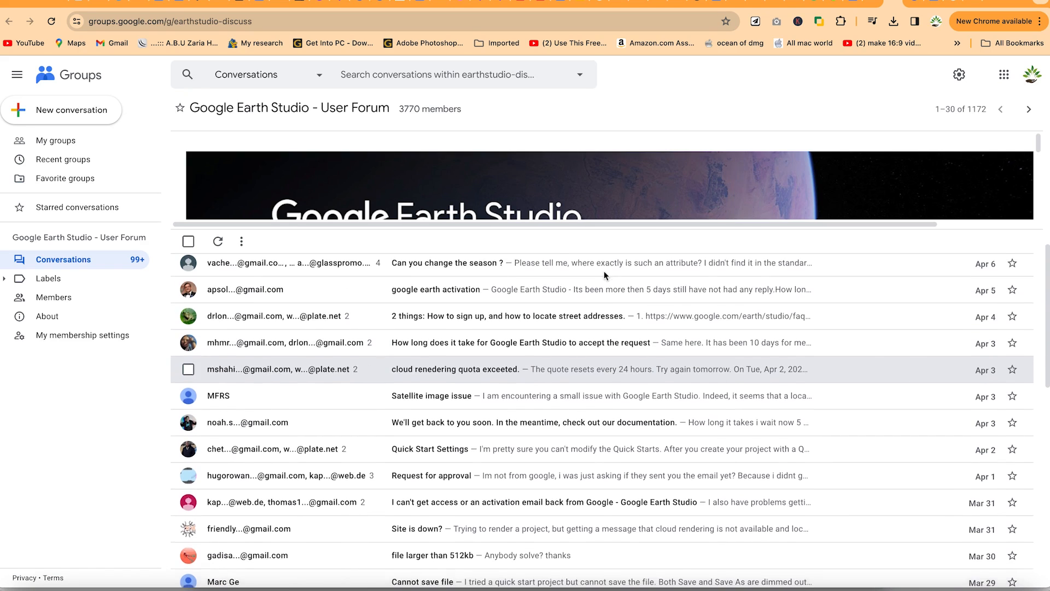
pyautogui.scroll(1, 604, 271)
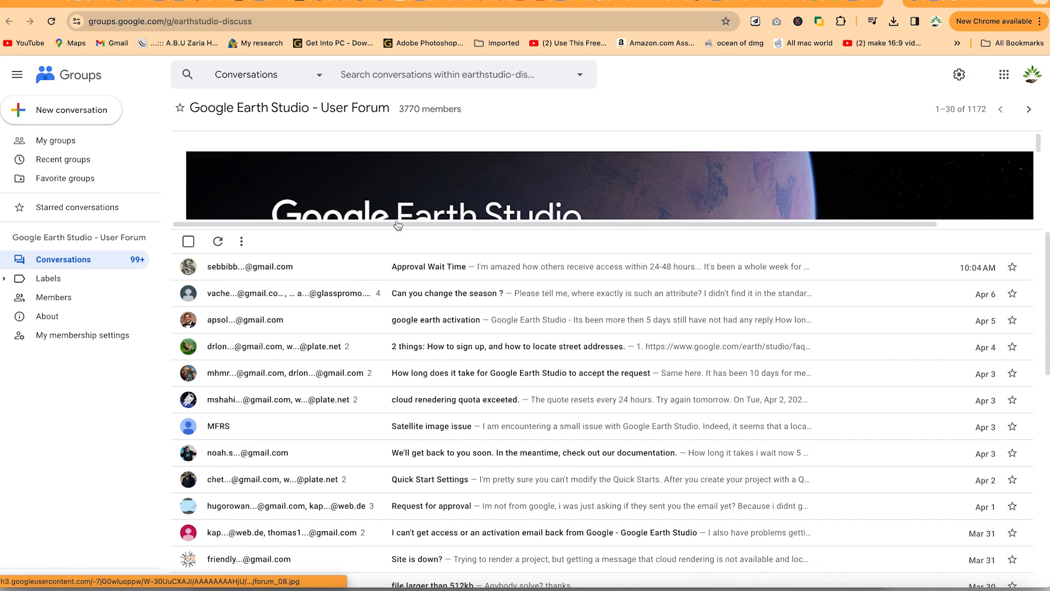
pyautogui.scroll(-1, 452, 383)
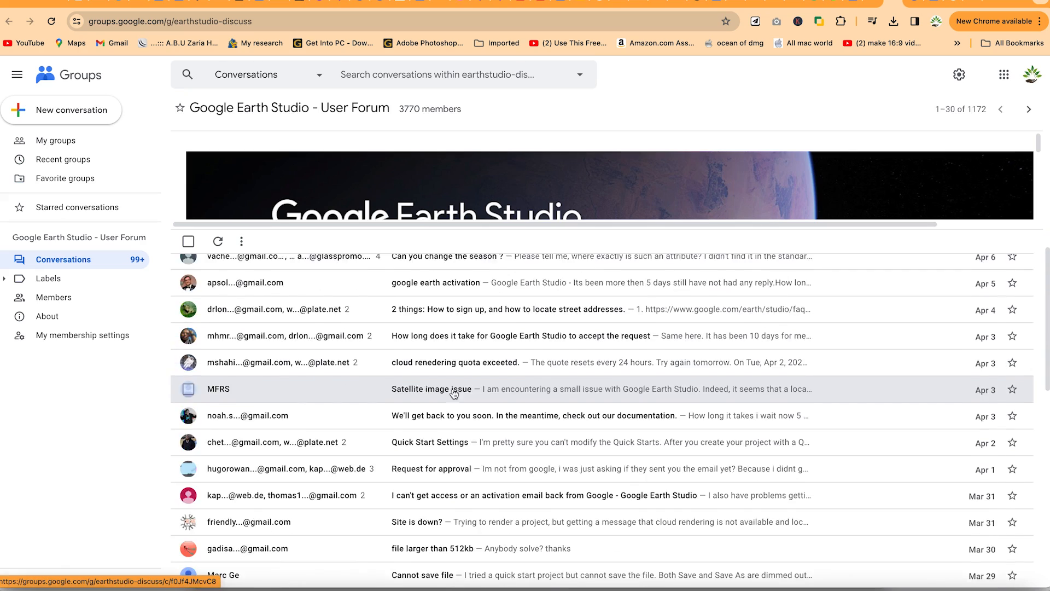
pyautogui.scroll(-10, 453, 393)
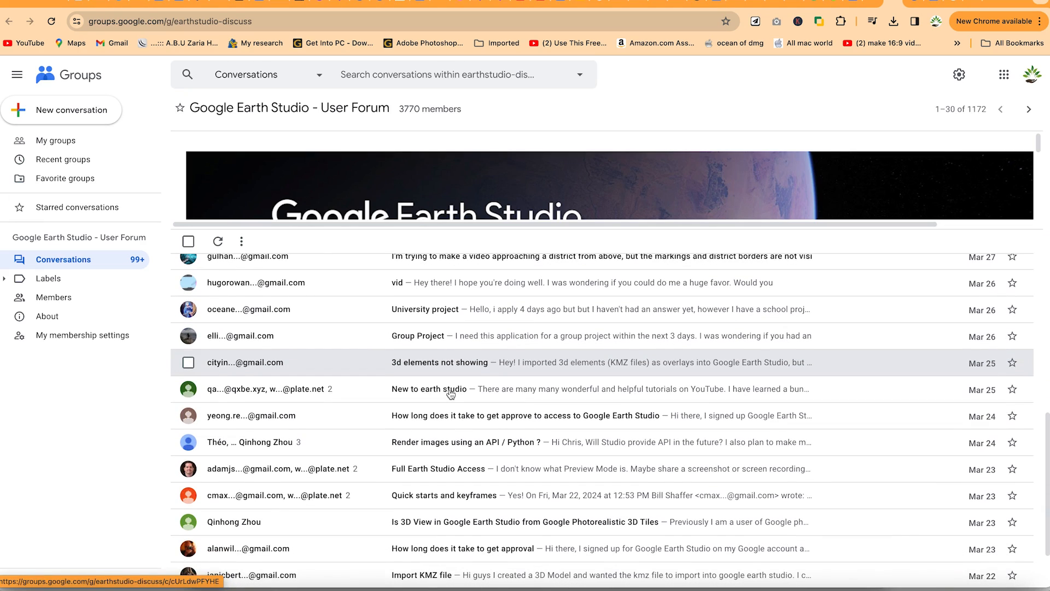
pyautogui.scroll(10, 451, 393)
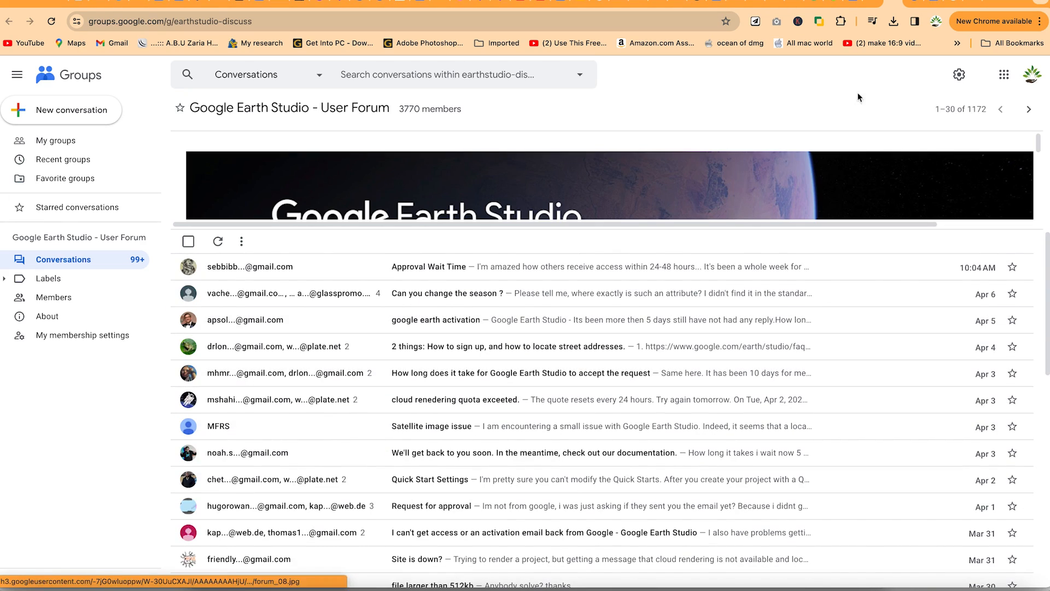
pyautogui.click(877, 3)
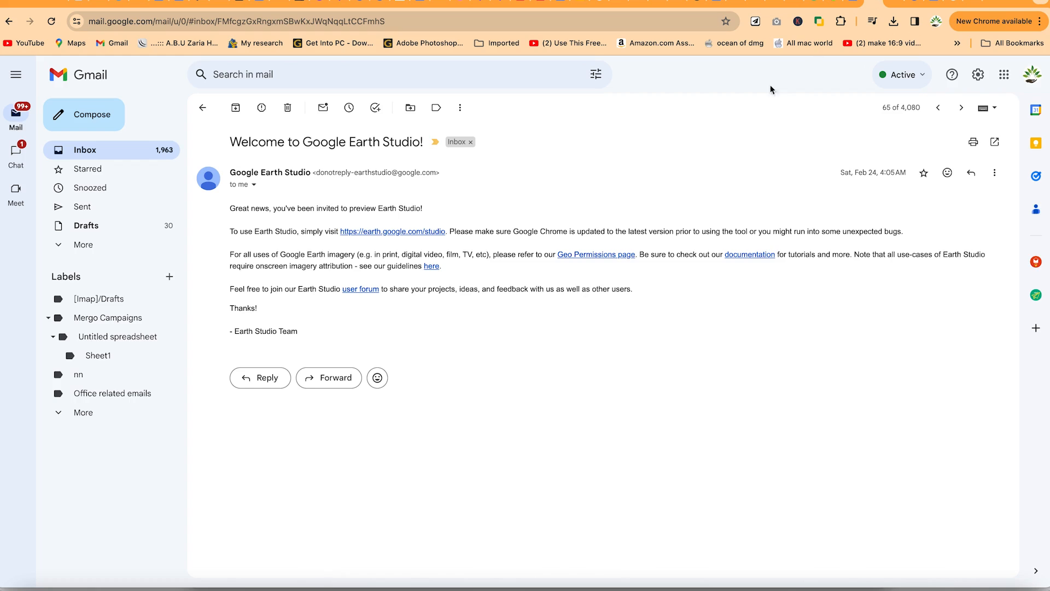
# Step: Open Earth Studio from the link in the welcome email and check the options for opening an existing project
pyautogui.click(404, 236)
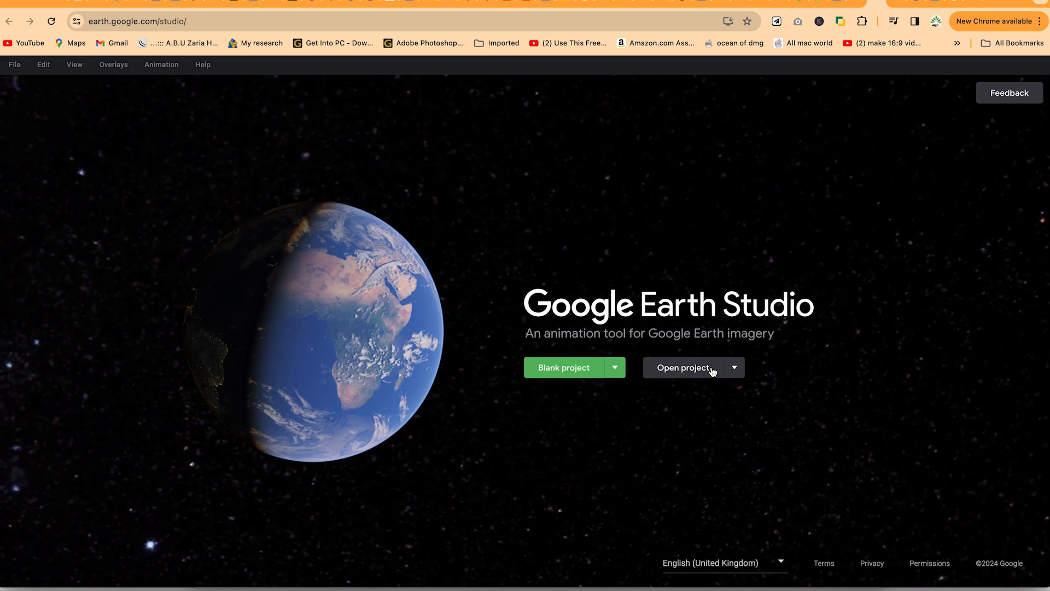
pyautogui.click(734, 369)
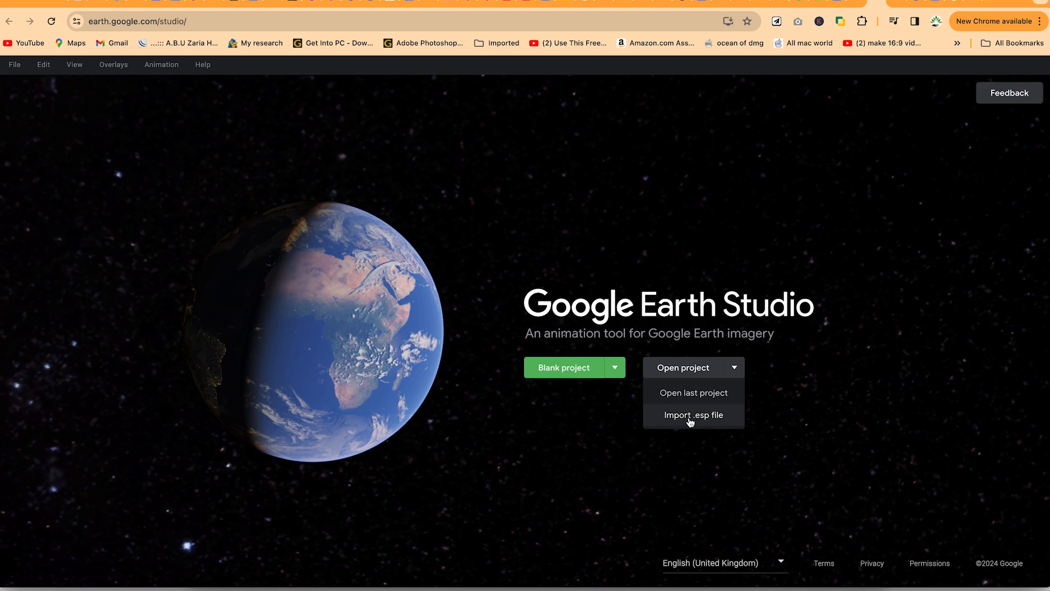
pyautogui.click(761, 364)
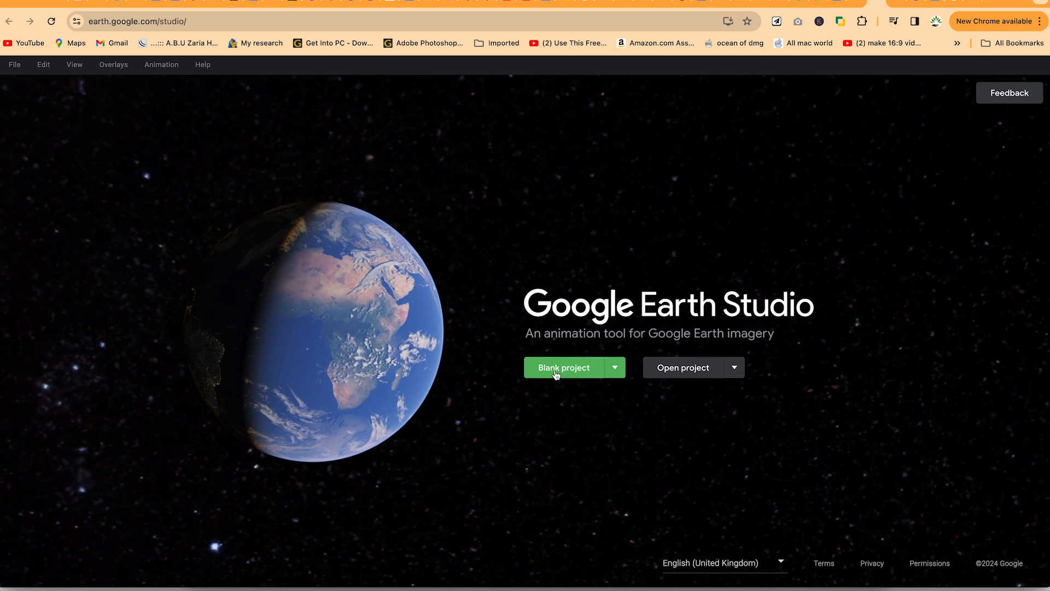
# Step: Examine all available quick-start project templates and return to the start screen
pyautogui.click(616, 369)
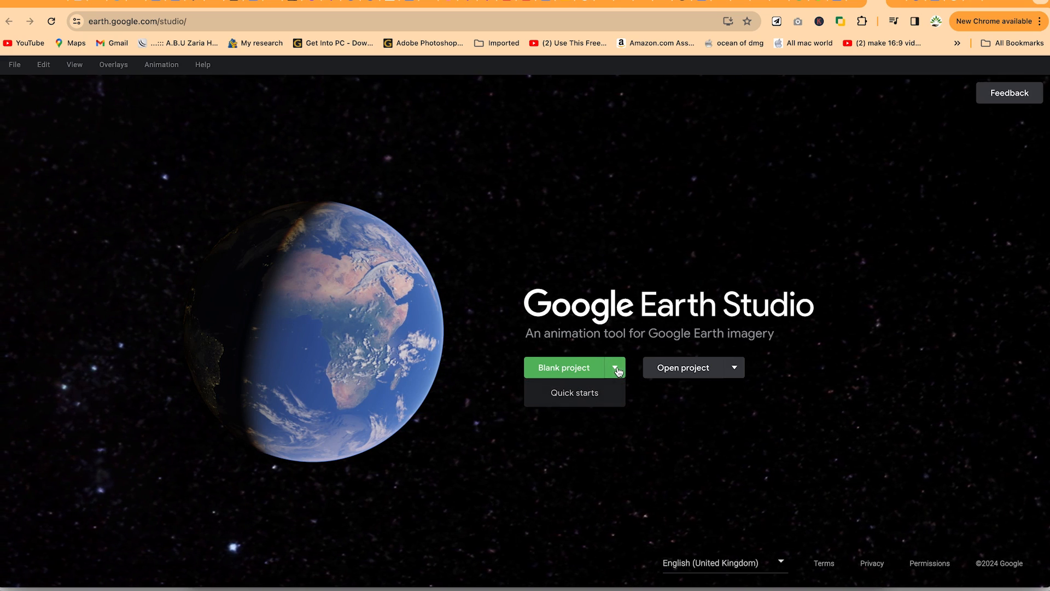
pyautogui.click(585, 398)
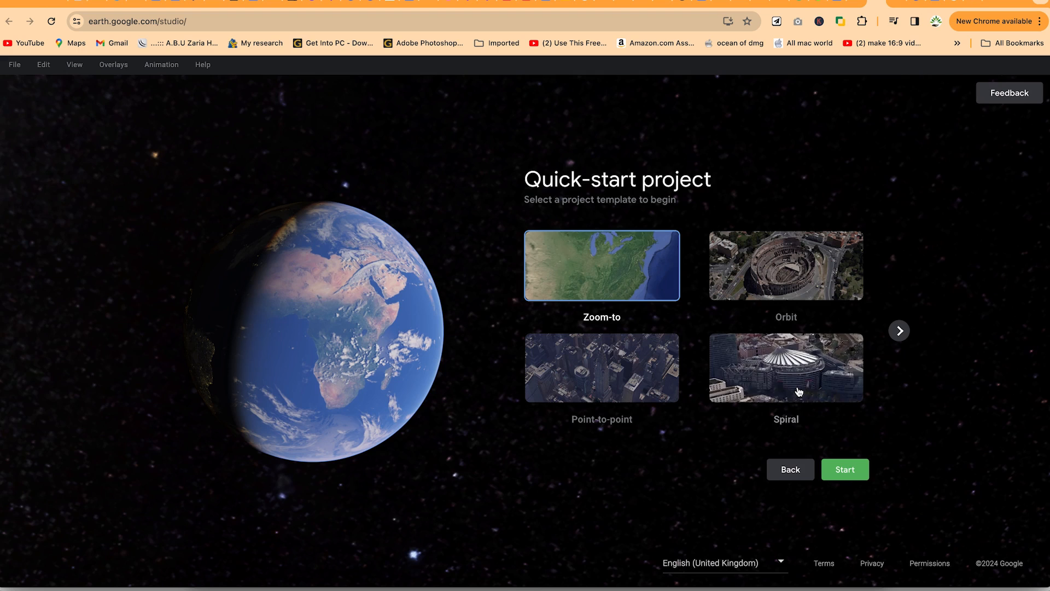
pyautogui.click(900, 331)
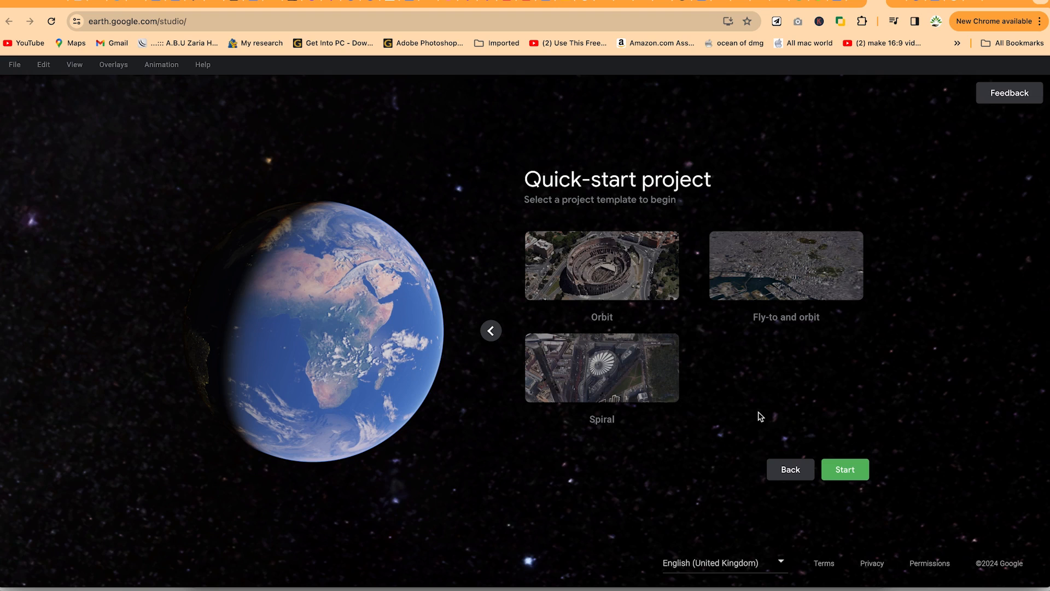
pyautogui.click(789, 465)
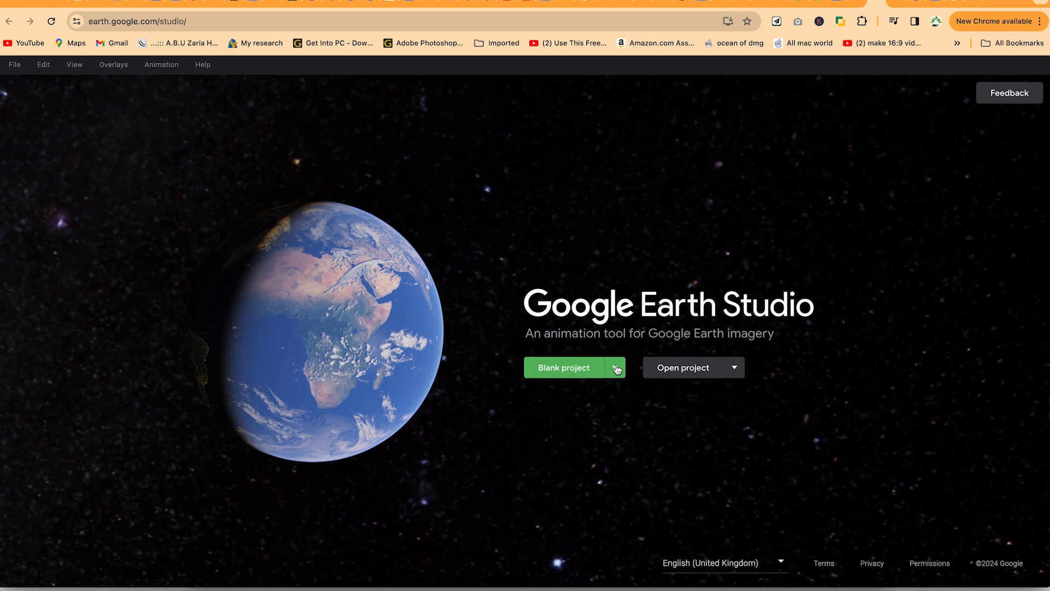
# Step: Create a blank project and name it "Edinburgh castle project"
pyautogui.click(550, 375)
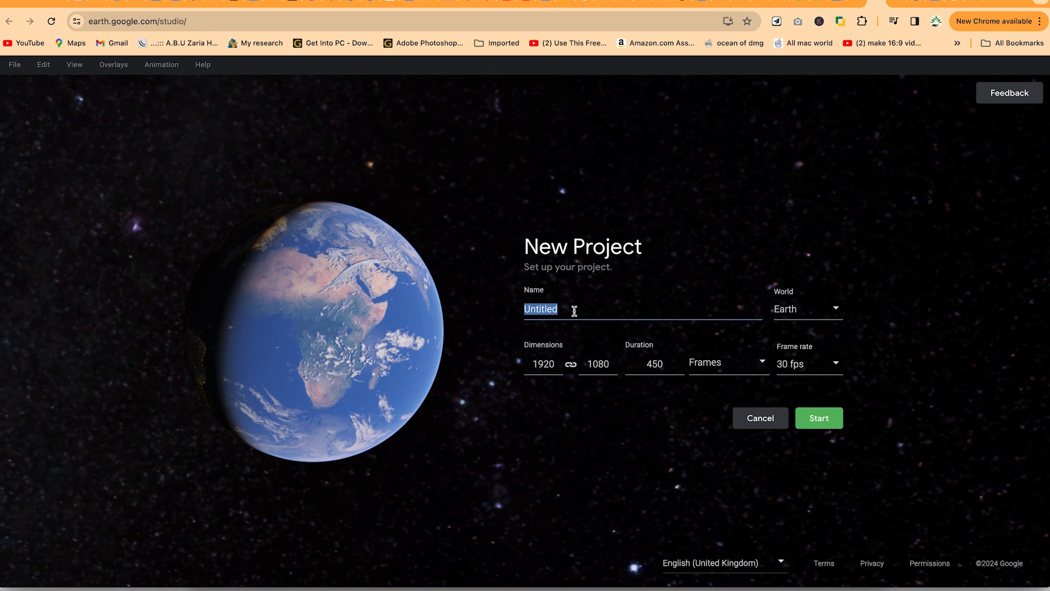
pyautogui.write('Edinburgh castle')
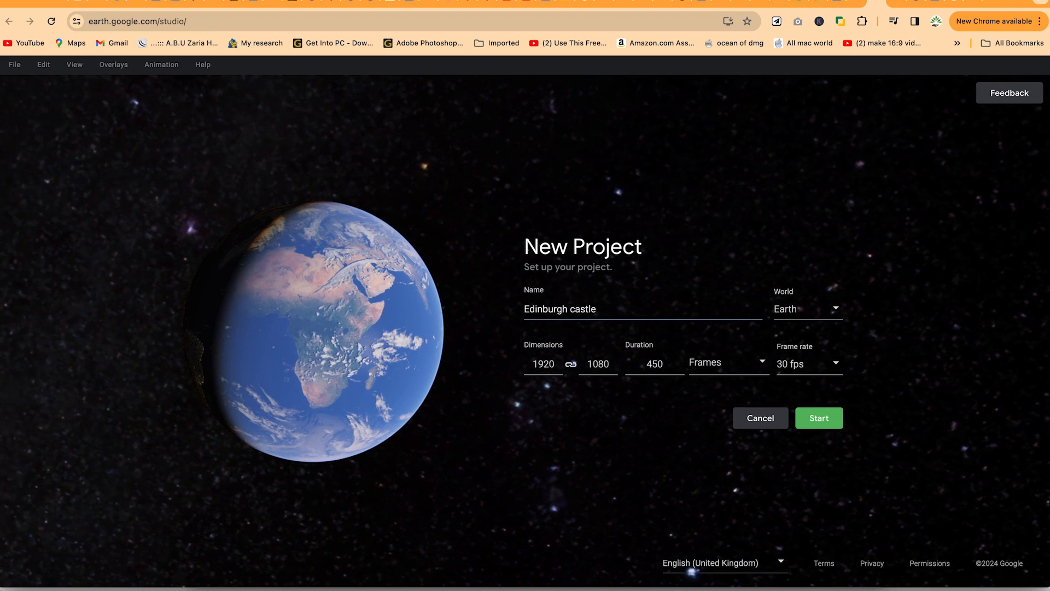
pyautogui.write(' project')
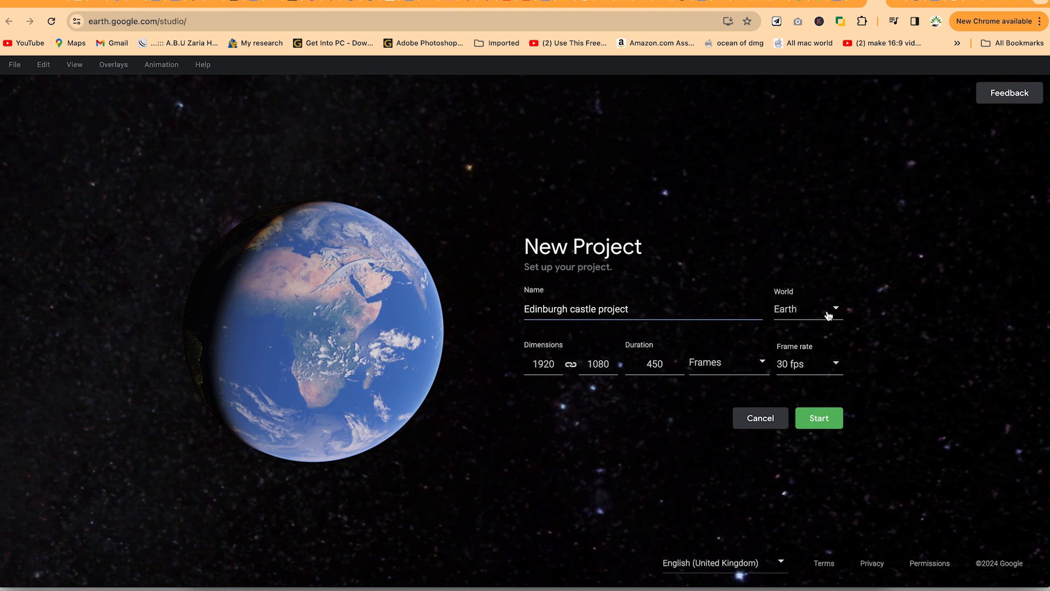
# Step: Check the available worlds and the width and height dimensions for the new project
pyautogui.click(836, 310)
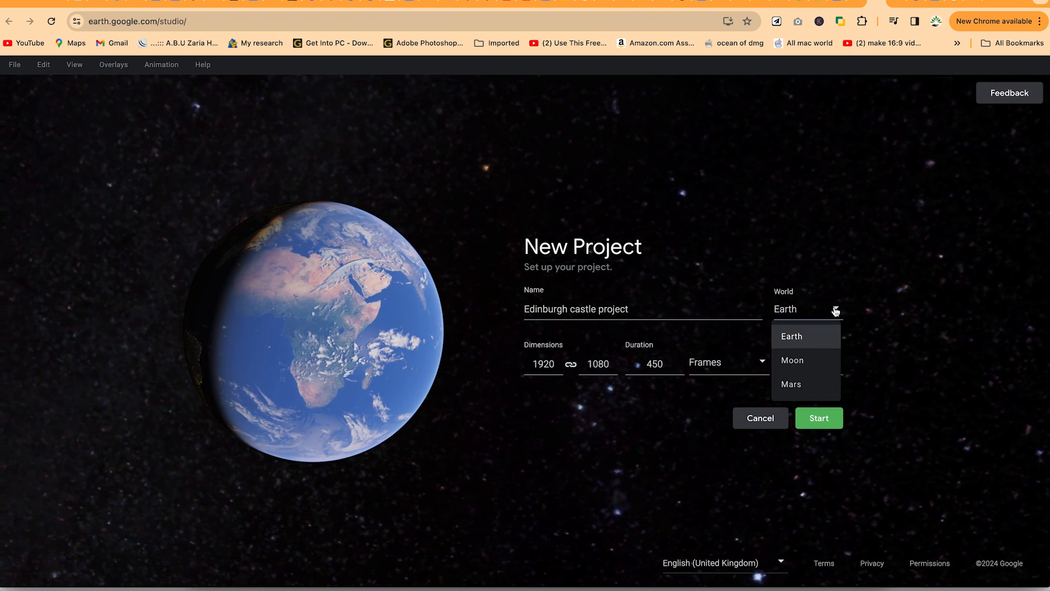
pyautogui.click(921, 340)
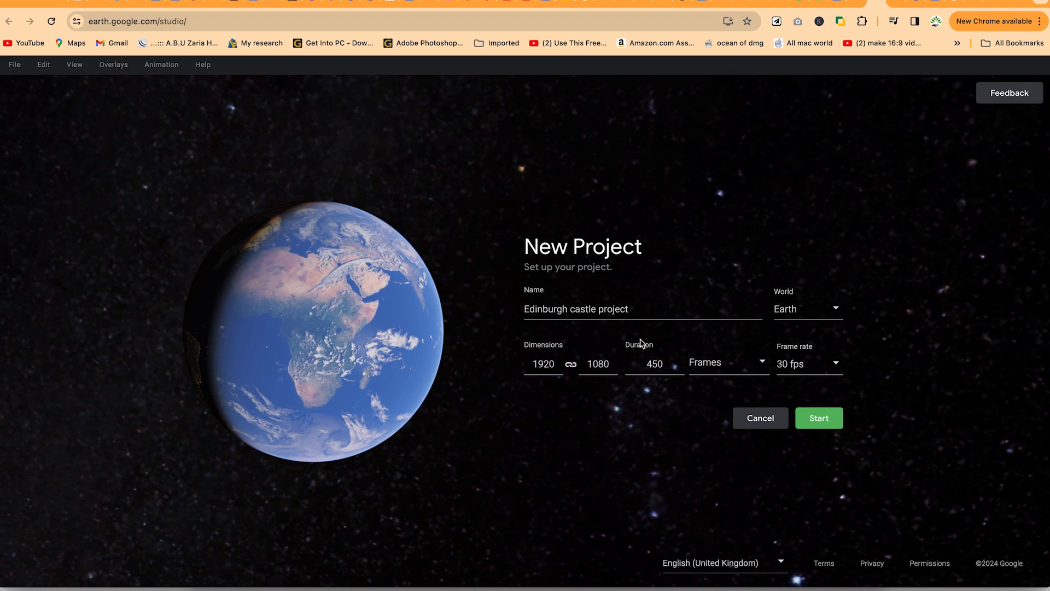
pyautogui.doubleClick(549, 370)
pyautogui.doubleClick(600, 366)
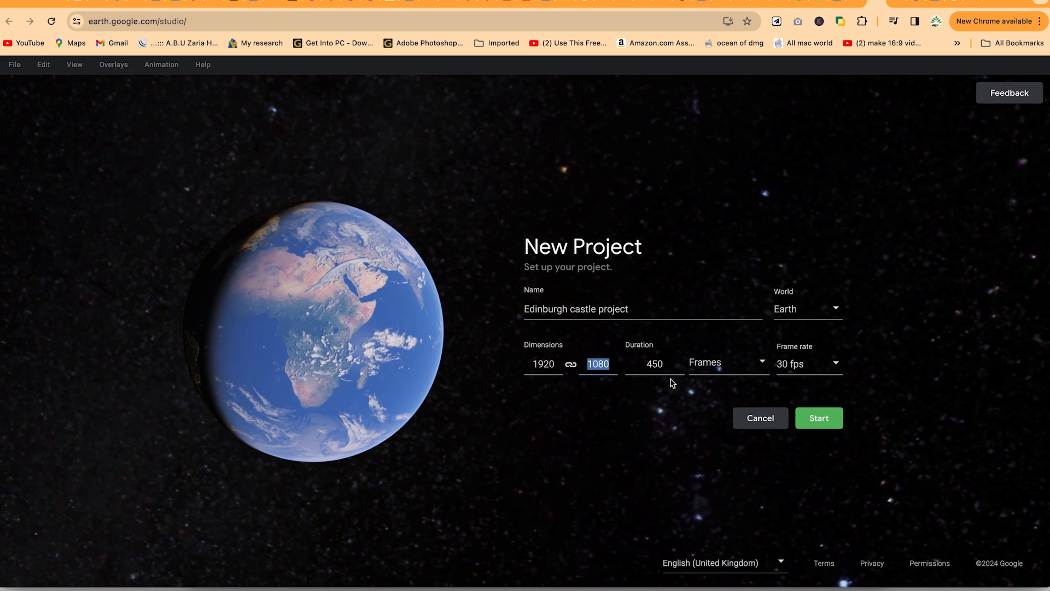
# Step: Switch the project duration to Timecode and set it to one minute (01:00:00)
pyautogui.click(756, 370)
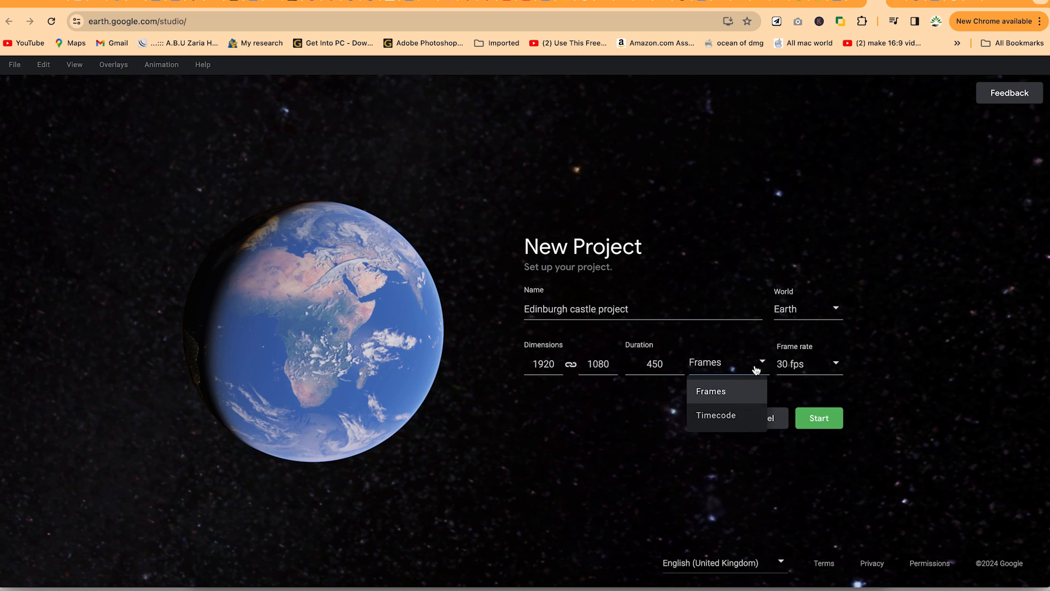
pyautogui.click(727, 416)
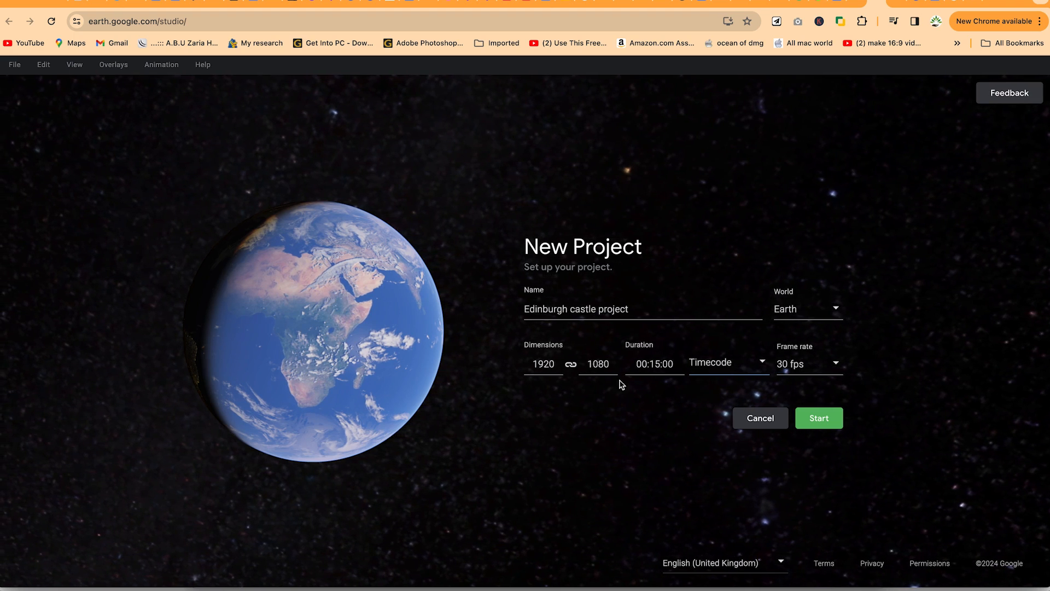
pyautogui.click(657, 363)
pyautogui.click(657, 364)
pyautogui.doubleClick(655, 365)
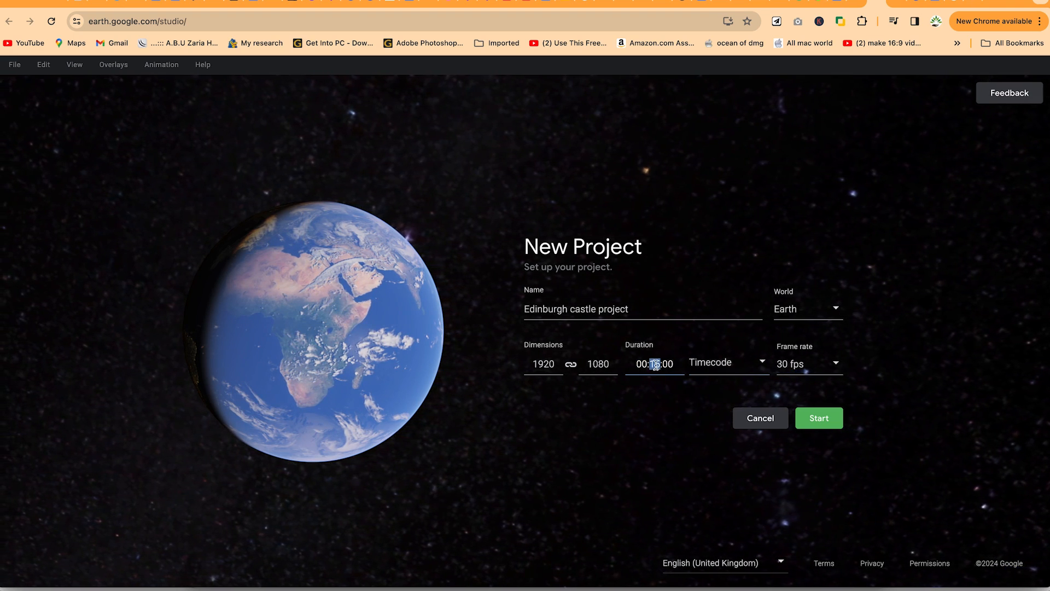
pyautogui.write('59:0')
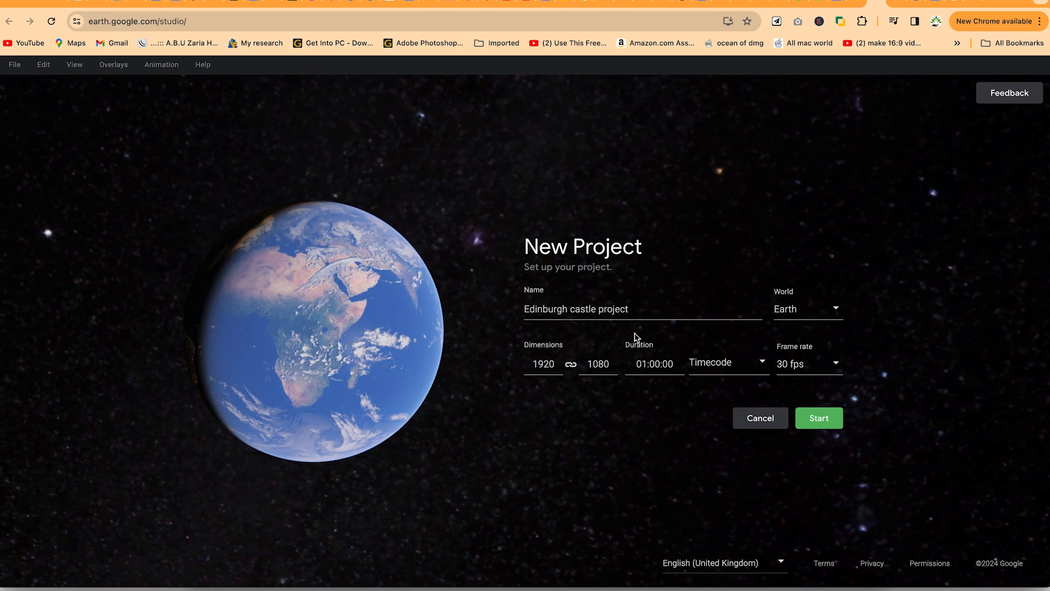
# Step: Check the frame rate choices, select 30 fps, and start the project
pyautogui.click(840, 368)
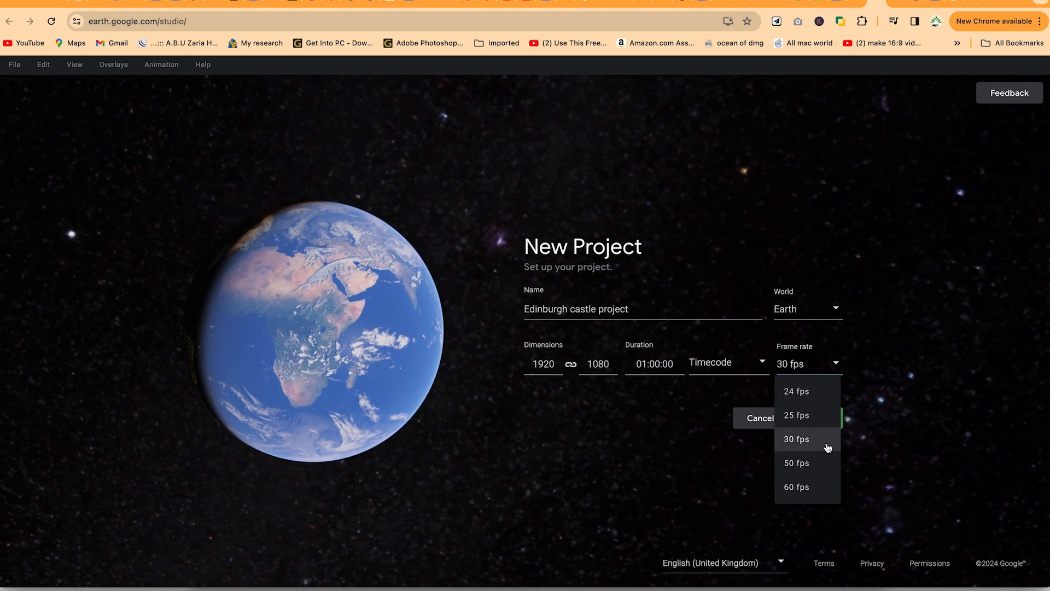
pyautogui.click(793, 438)
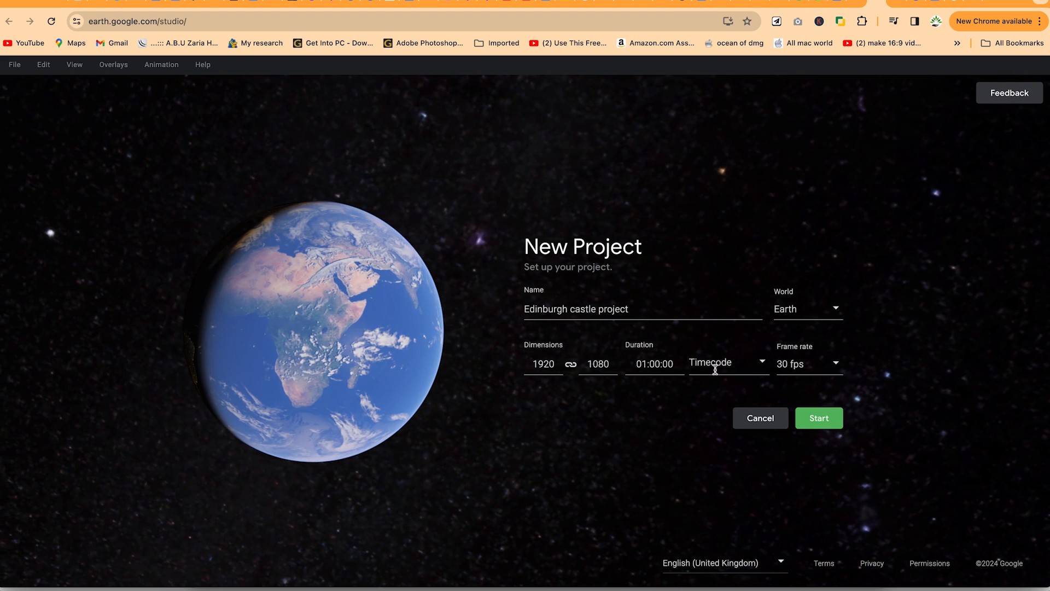
pyautogui.click(840, 368)
pyautogui.click(789, 439)
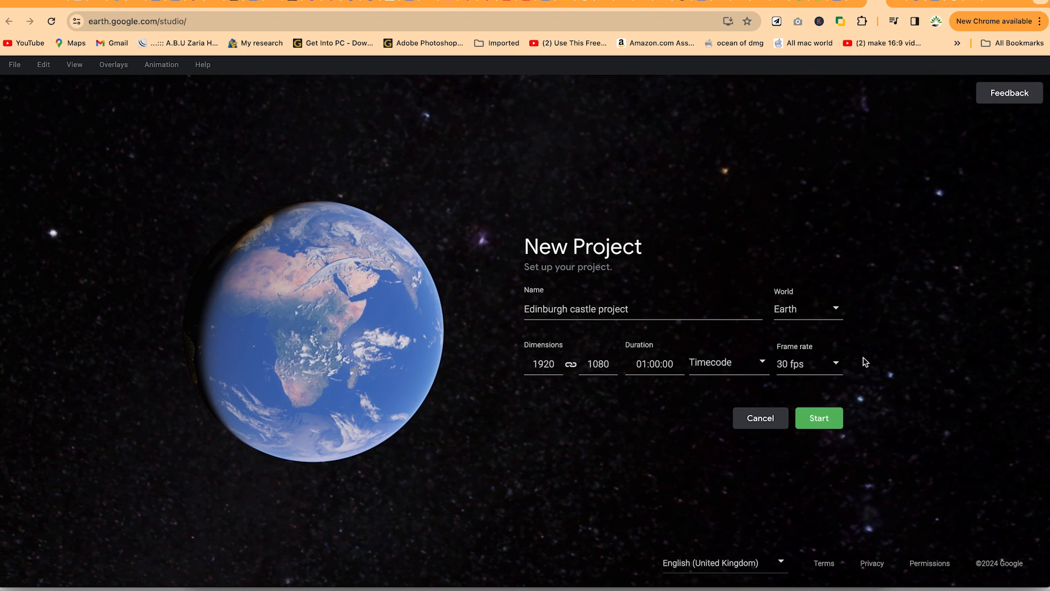
pyautogui.click(838, 368)
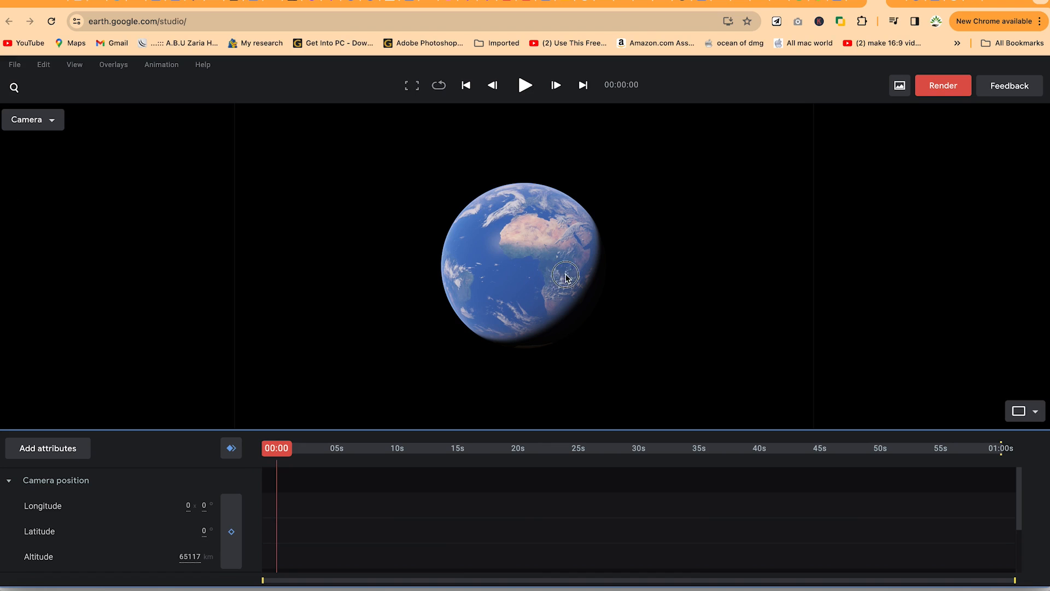
# Step: Rotate the globe until the camera sits at about 52° longitude and 20° latitude
pyautogui.moveTo(517, 249)
pyautogui.mouseDown()
pyautogui.moveTo(514, 204)
pyautogui.moveTo(530, 229)
pyautogui.moveTo(523, 273)
pyautogui.moveTo(519, 229)
pyautogui.mouseUp()
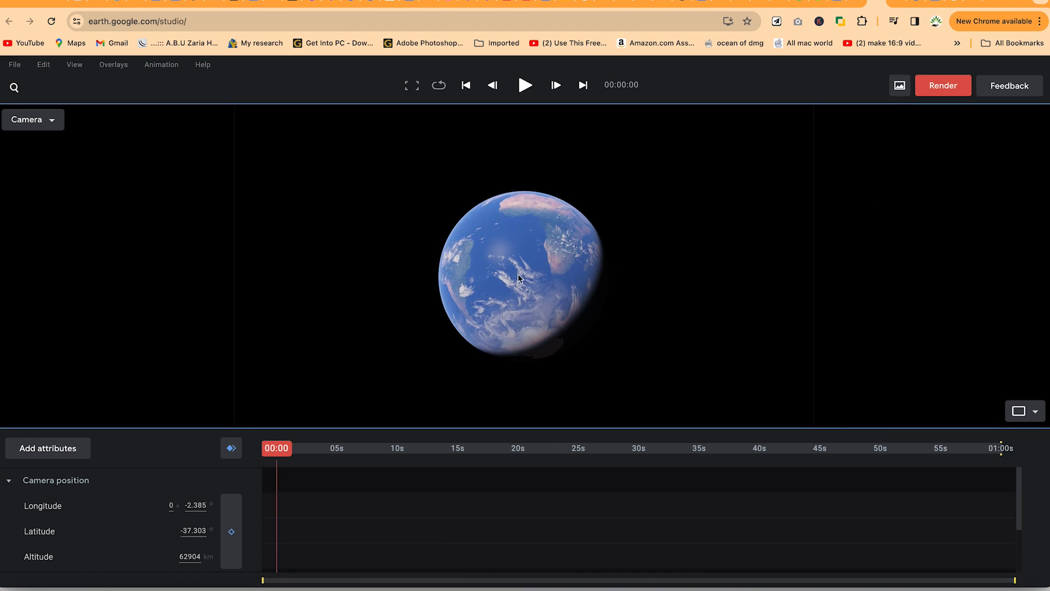
pyautogui.moveTo(534, 281); pyautogui.dragTo(490, 294)
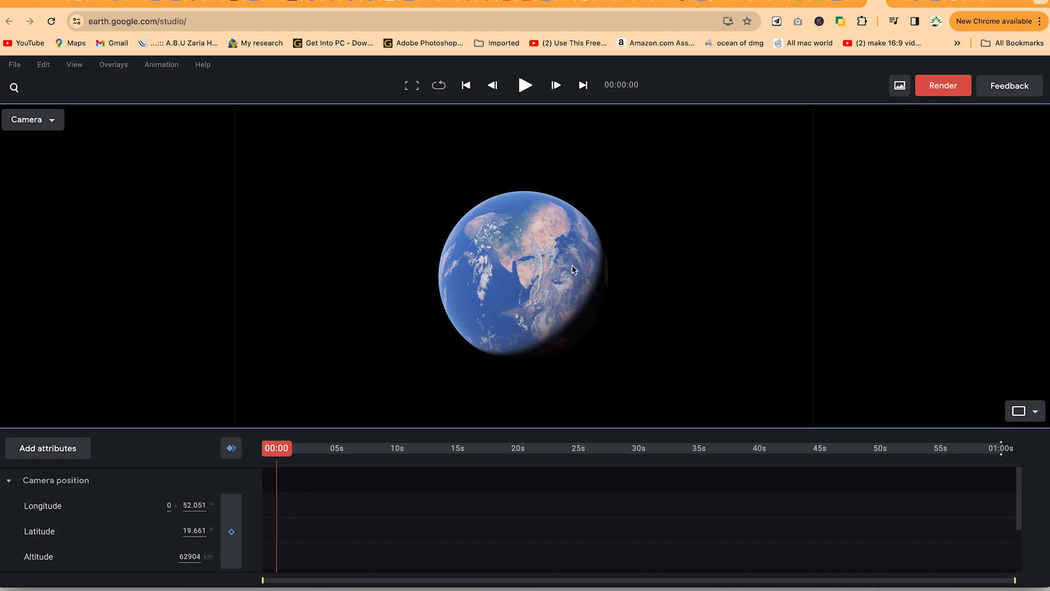
# Step: Review the project settings for dimensions, world, duration and frame rate, and close them
pyautogui.click(14, 65)
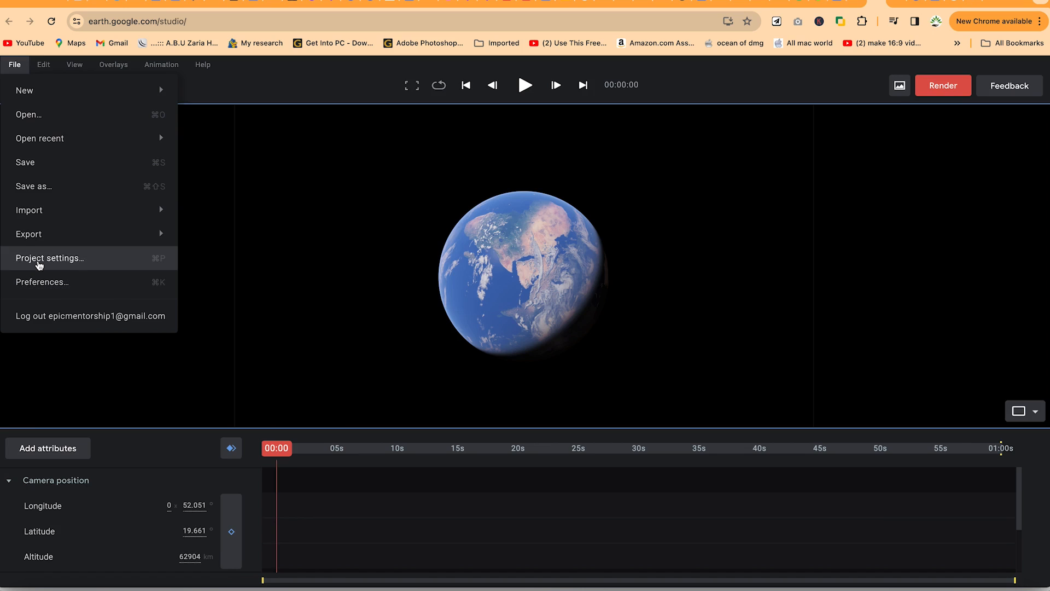
pyautogui.click(39, 263)
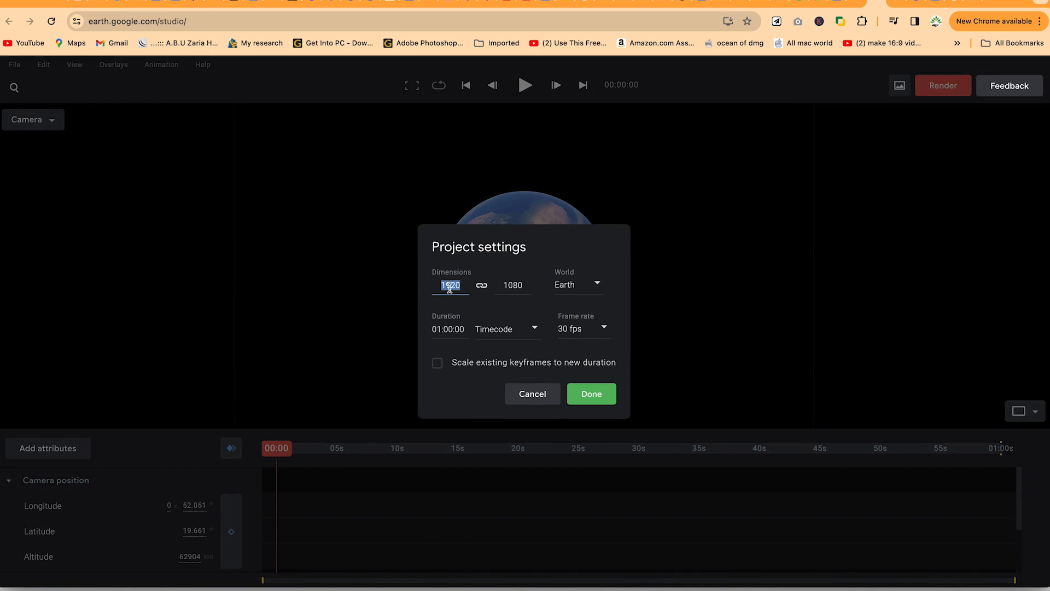
pyautogui.click(592, 393)
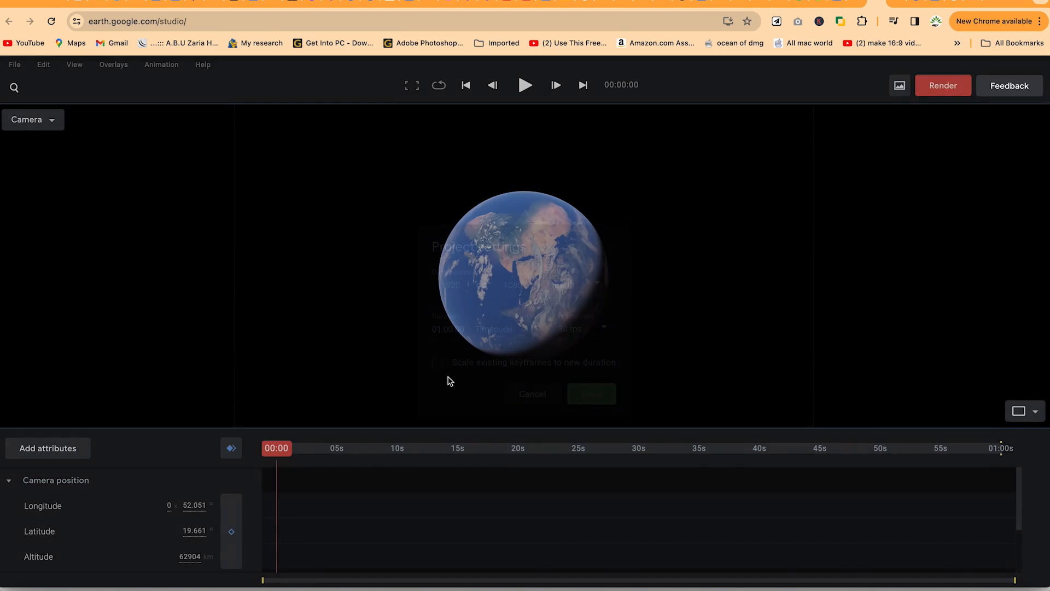
# Step: Examine the General, Project, Rendering and User preferences, and leave them without saving
pyautogui.click(15, 65)
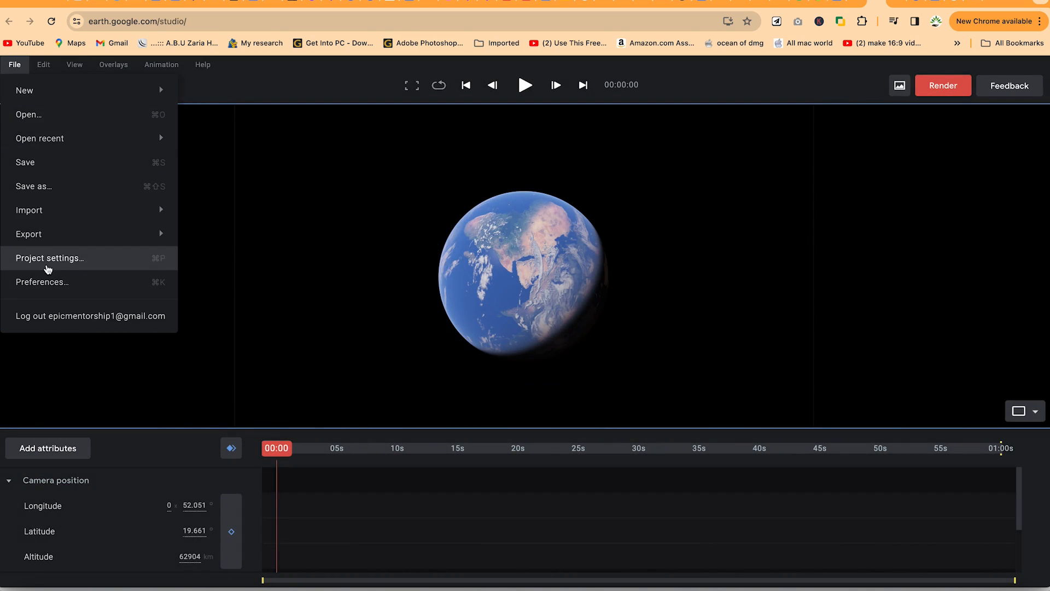
pyautogui.click(44, 284)
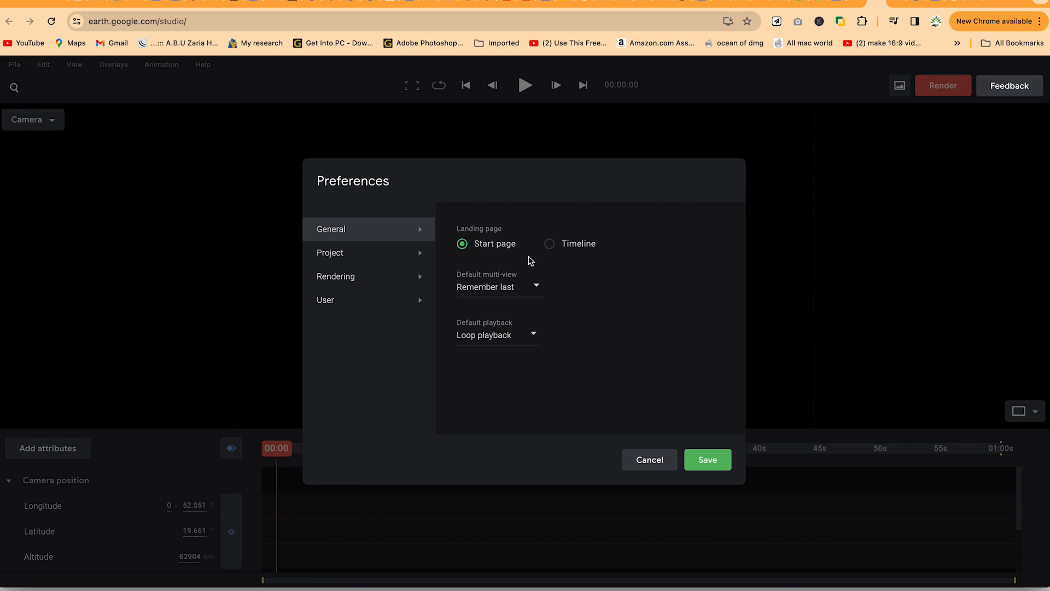
pyautogui.click(317, 254)
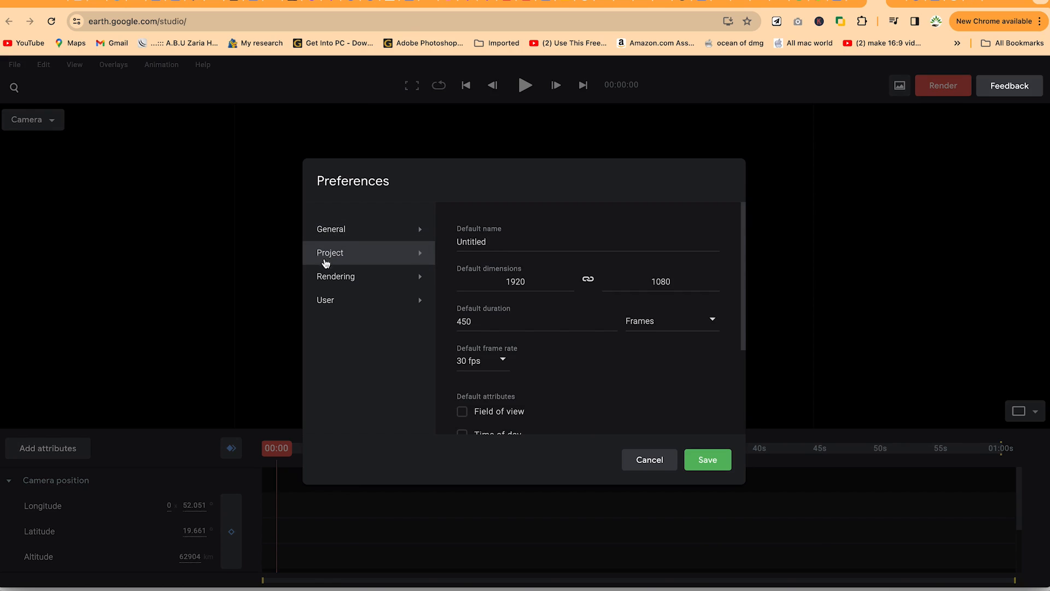
pyautogui.click(350, 279)
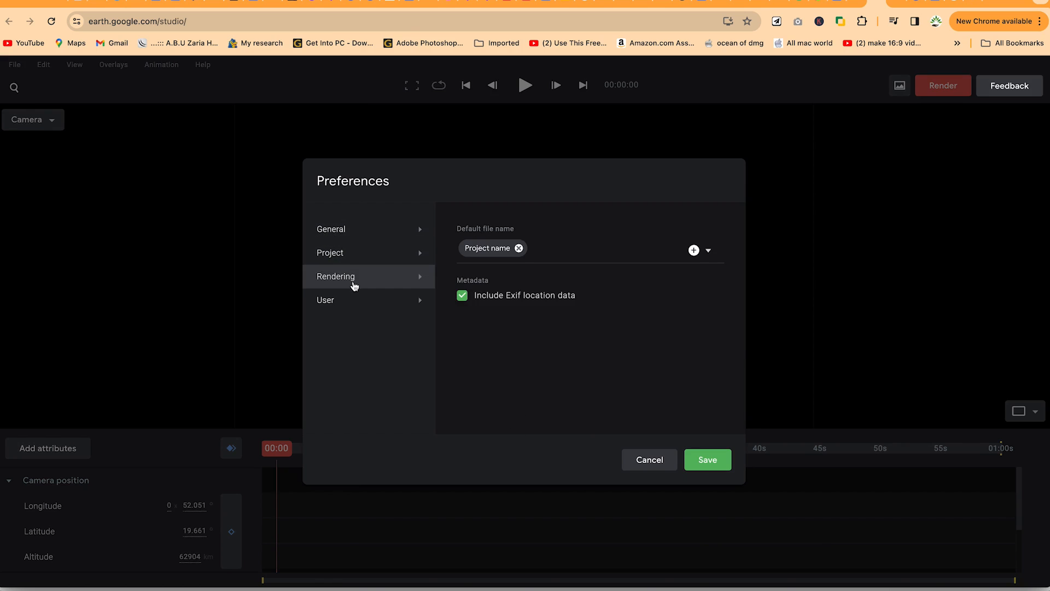
pyautogui.click(341, 305)
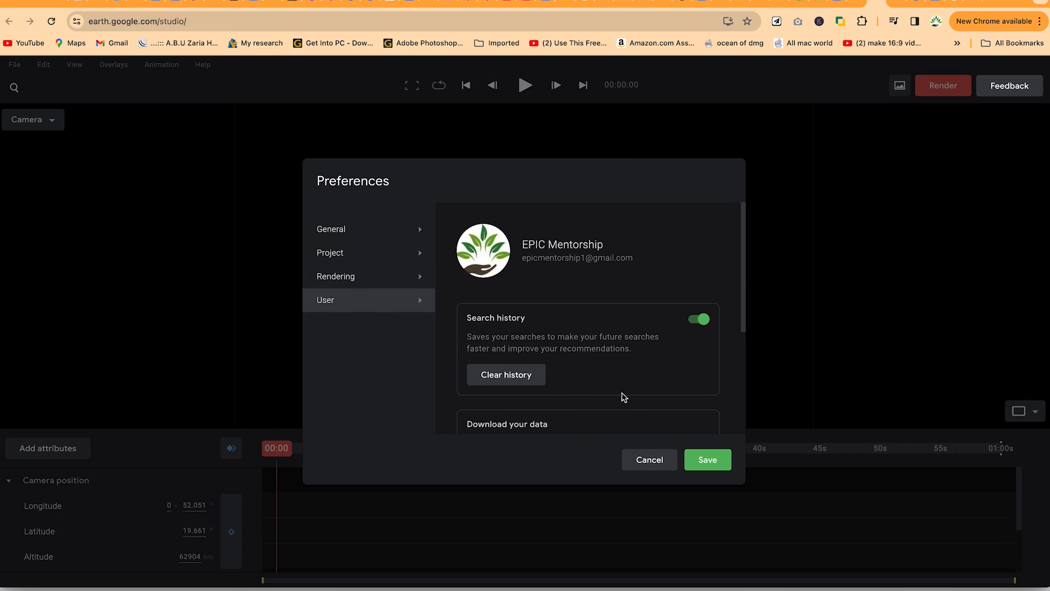
pyautogui.click(651, 469)
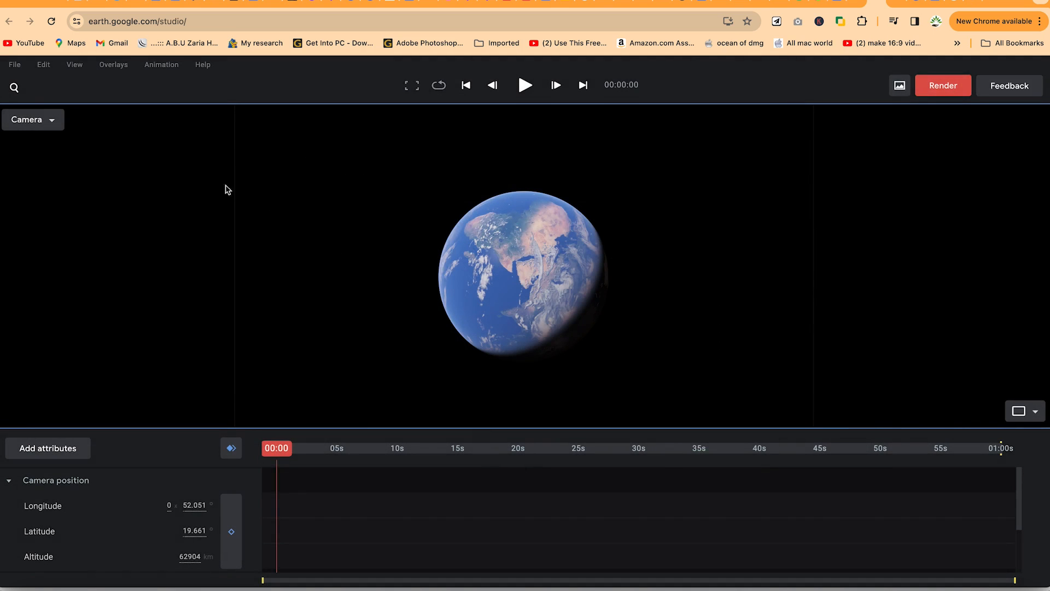
# Step: Examine the available editing, view, overlay, animation and help commands
pyautogui.click(44, 65)
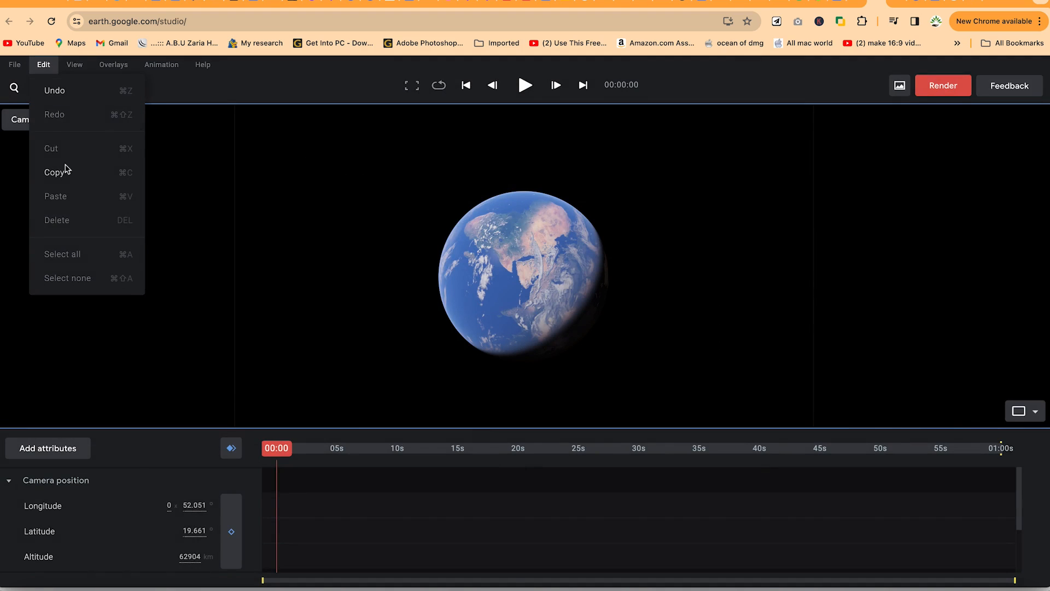
pyautogui.click(74, 64)
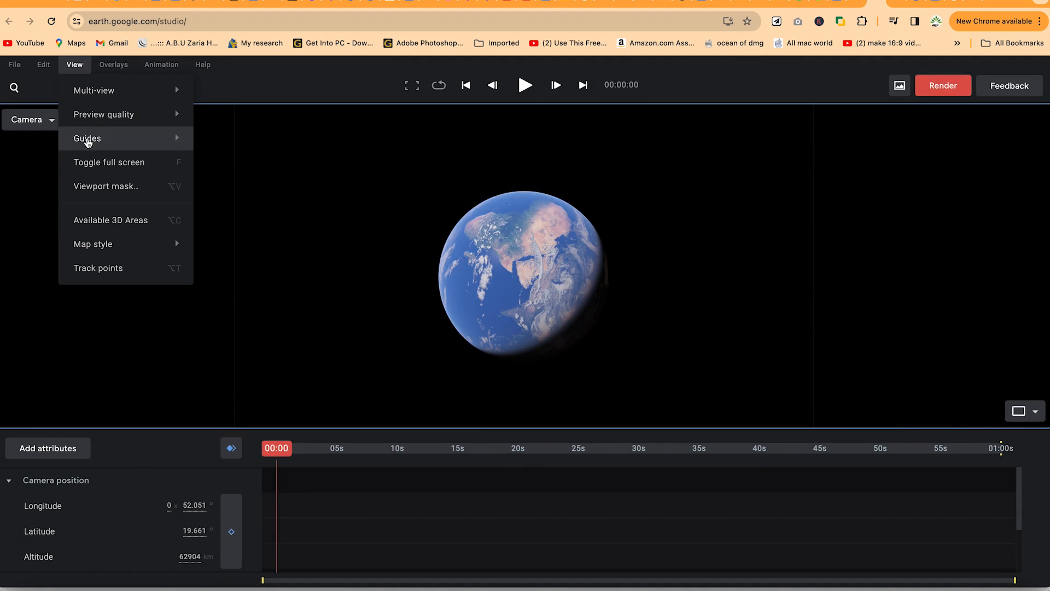
pyautogui.moveTo(110, 94)
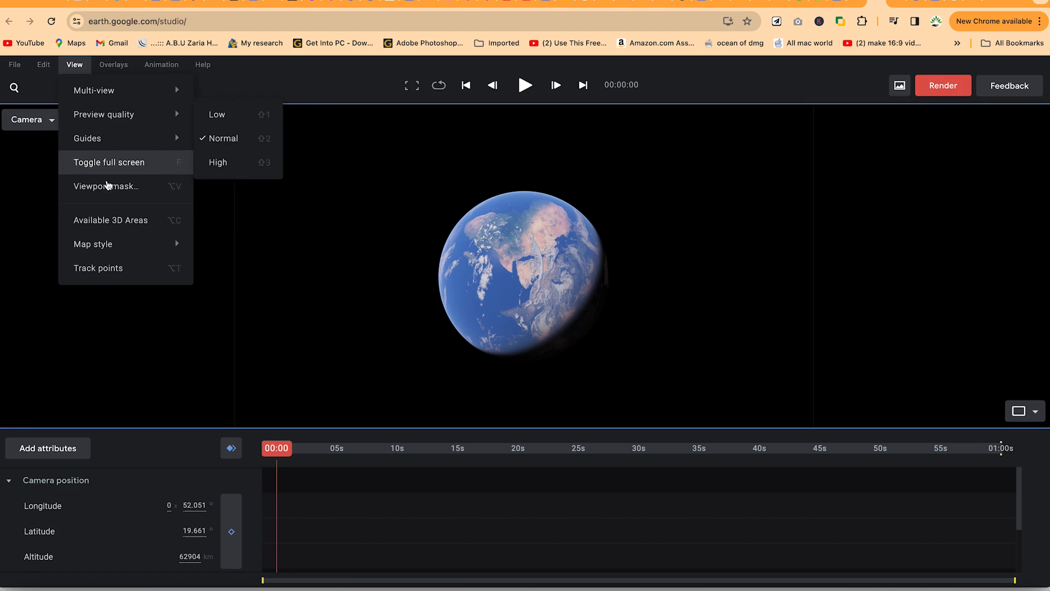
pyautogui.moveTo(124, 124)
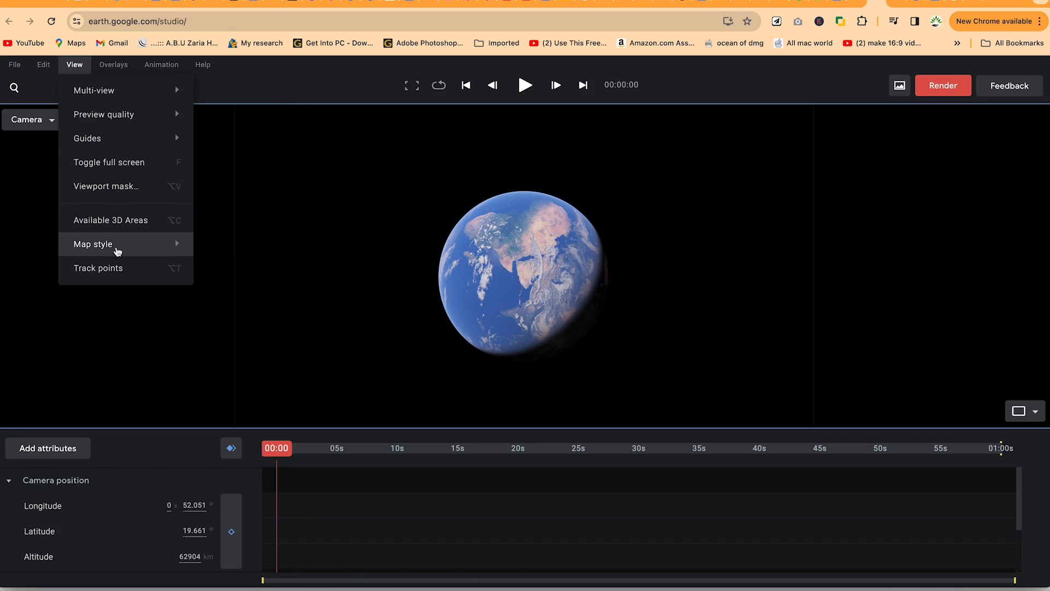
pyautogui.click(119, 75)
pyautogui.click(118, 75)
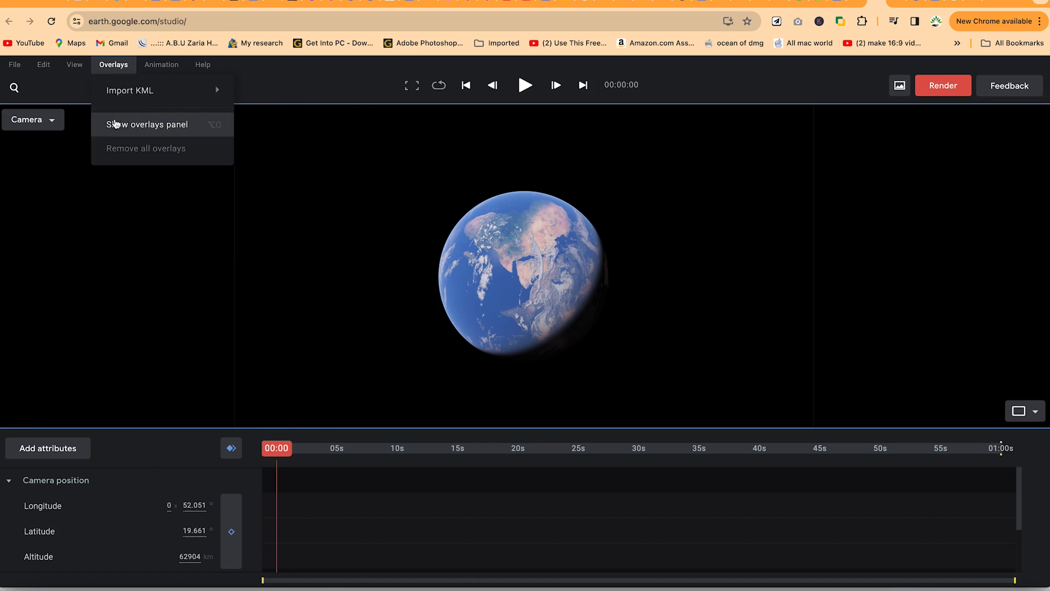
pyautogui.moveTo(152, 67)
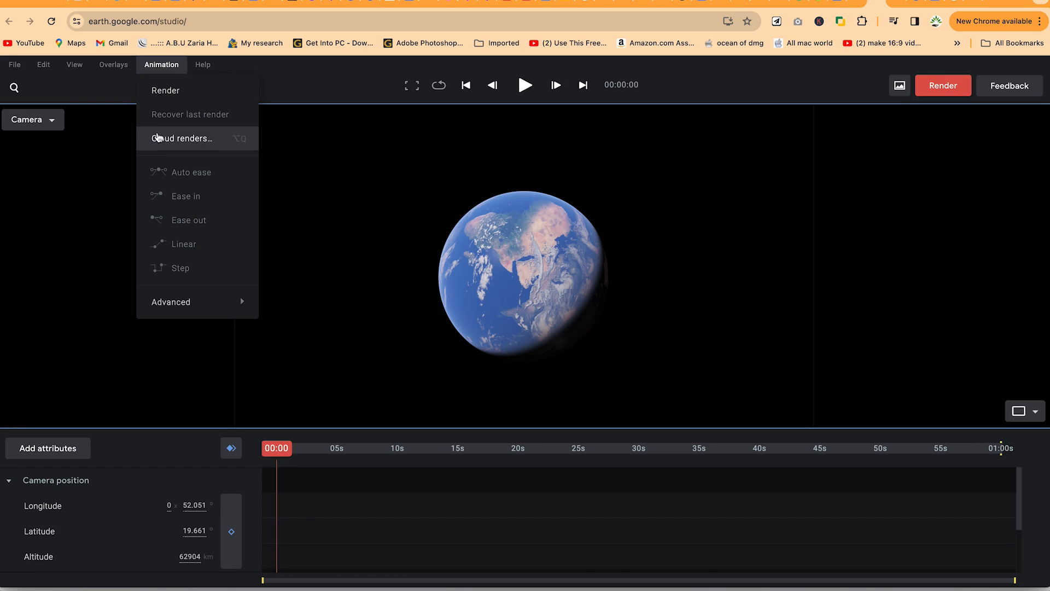
pyautogui.moveTo(208, 61)
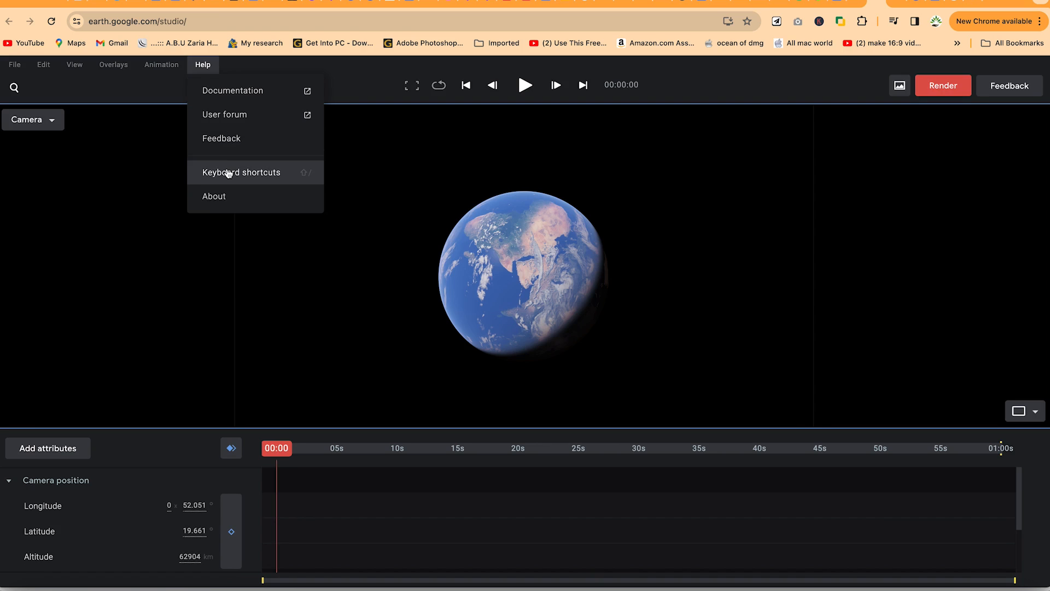
pyautogui.click(351, 143)
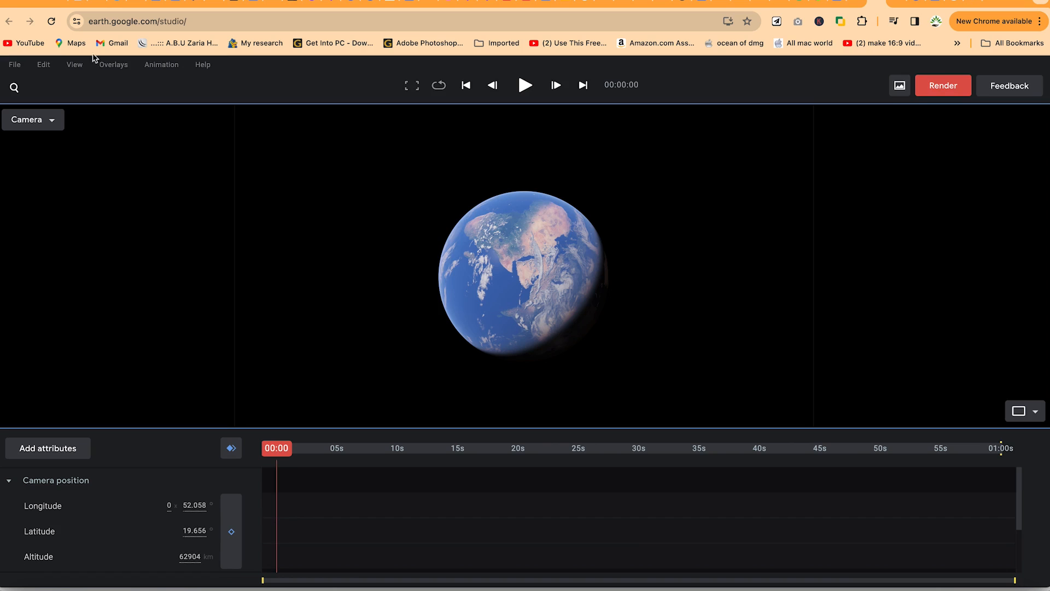
# Step: Check the recently searched places and the loop playback option
pyautogui.click(15, 89)
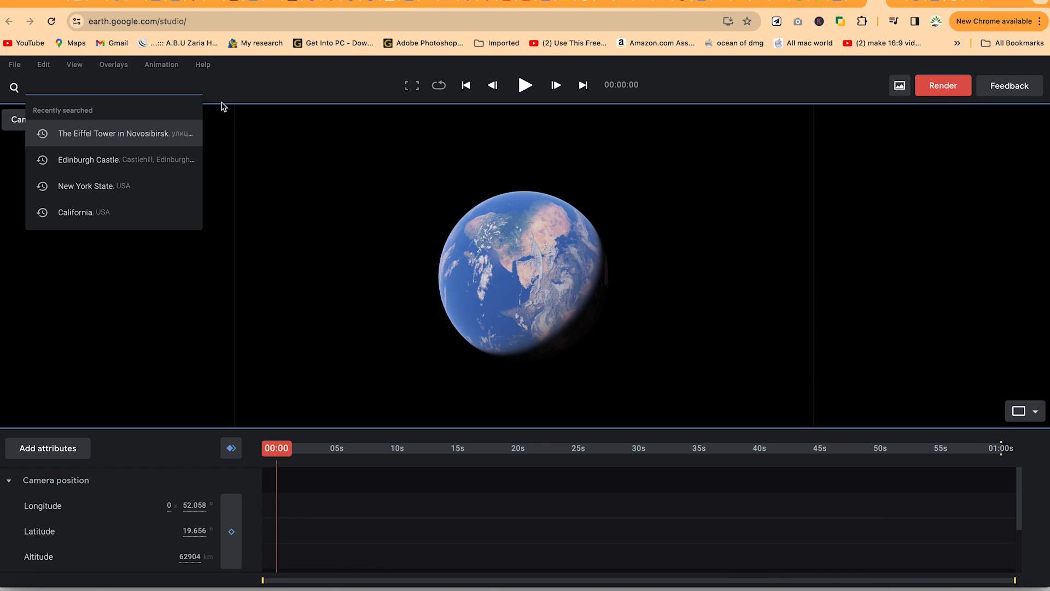
pyautogui.click(312, 81)
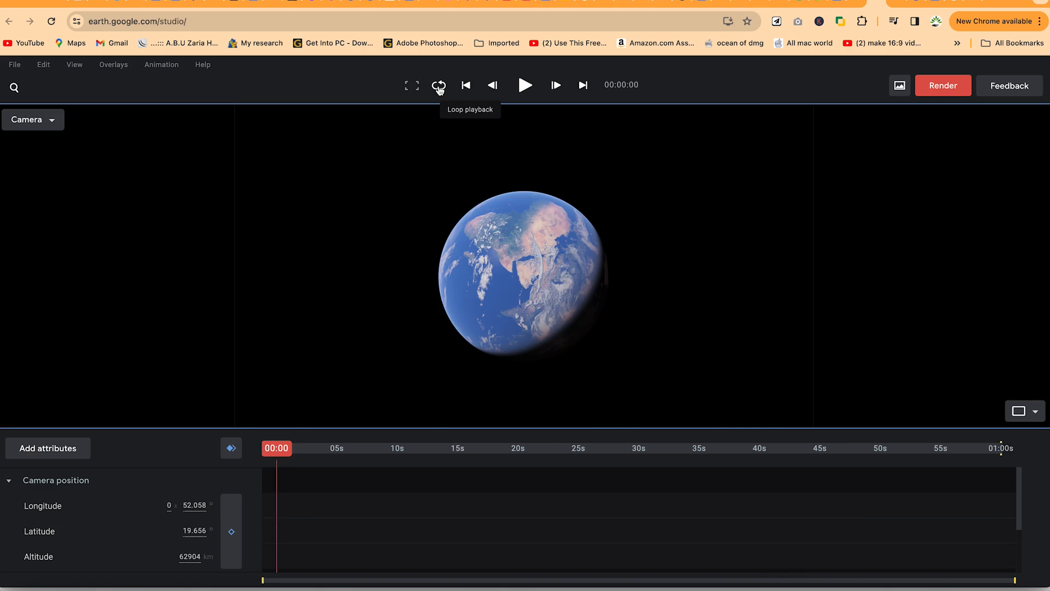
pyautogui.click(439, 87)
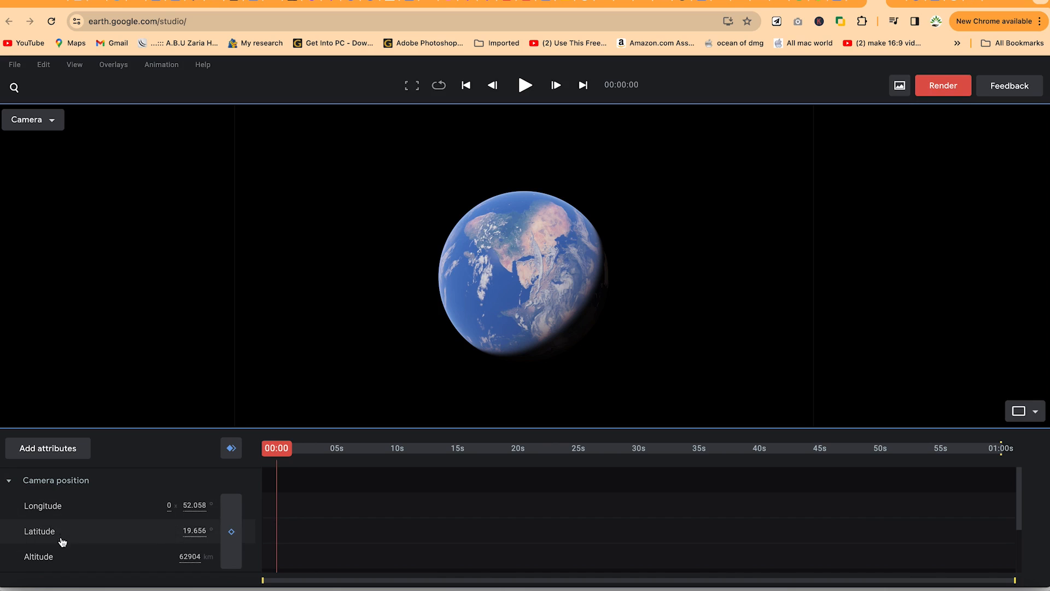
# Step: Review the camera position and camera rotation attributes, and collapse both groups
pyautogui.scroll(-3, 60, 554)
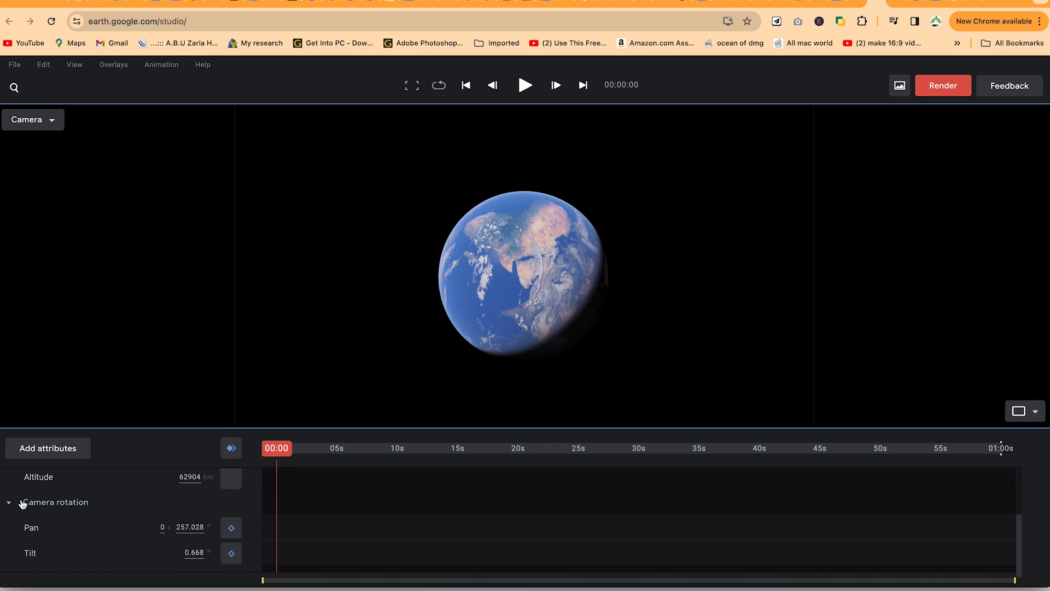
pyautogui.scroll(3, 11, 504)
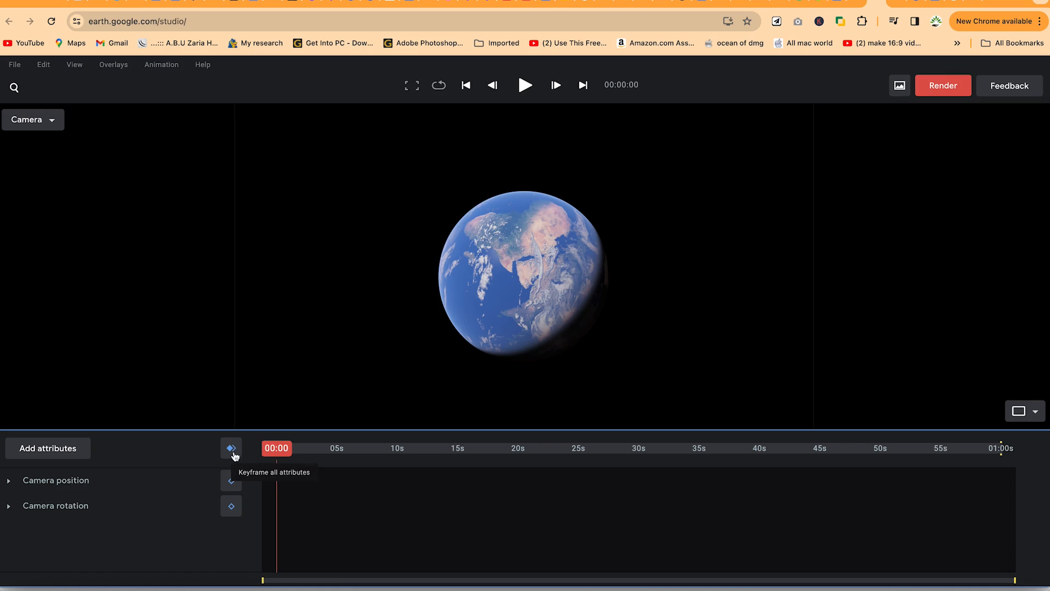
# Step: Review the additional attributes that can be added, such as Camera target and Field of view, without adding any
pyautogui.click(49, 455)
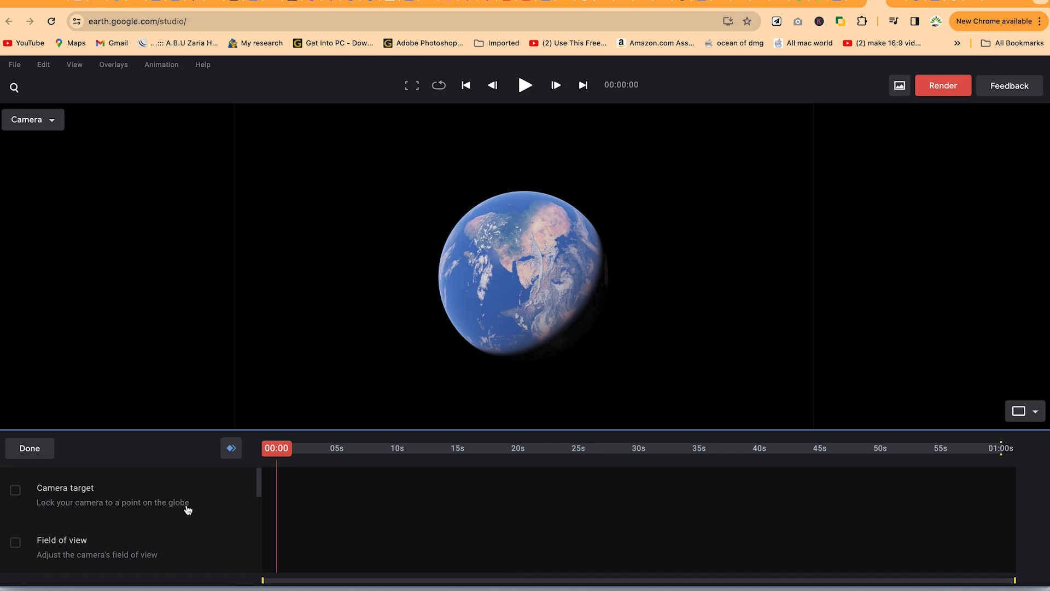
pyautogui.moveTo(261, 491); pyautogui.dragTo(240, 495)
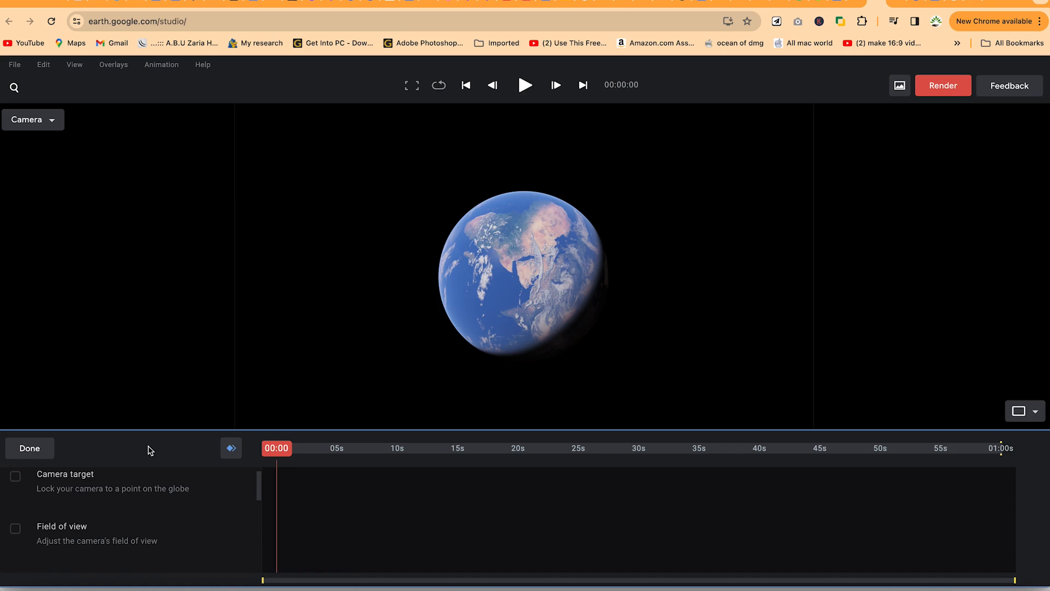
pyautogui.click(30, 448)
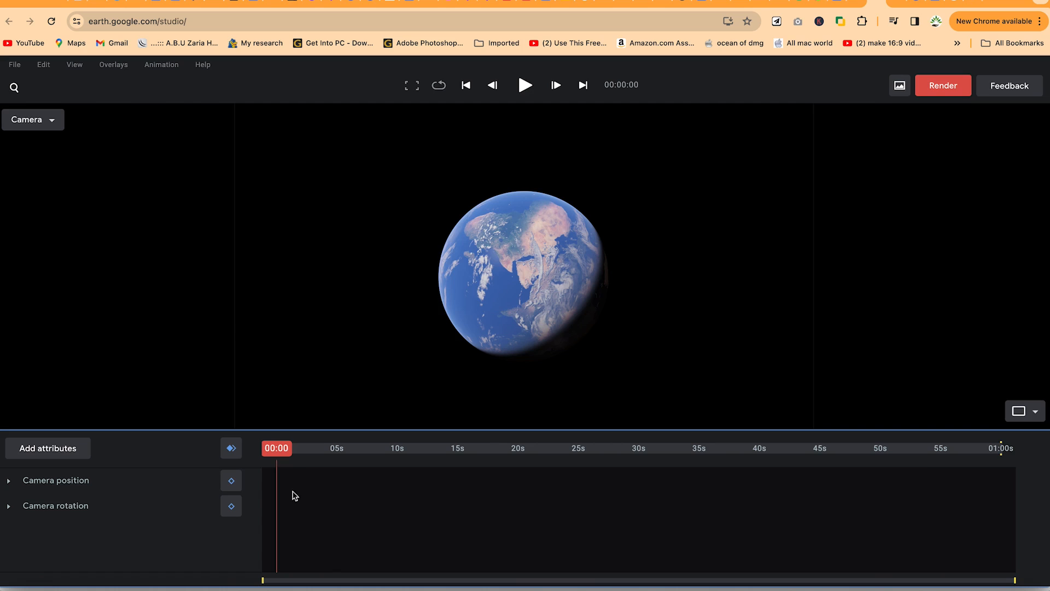
# Step: Scrub the playhead forward to about 20 seconds and back to about 3 seconds
pyautogui.moveTo(279, 456); pyautogui.dragTo(521, 466)
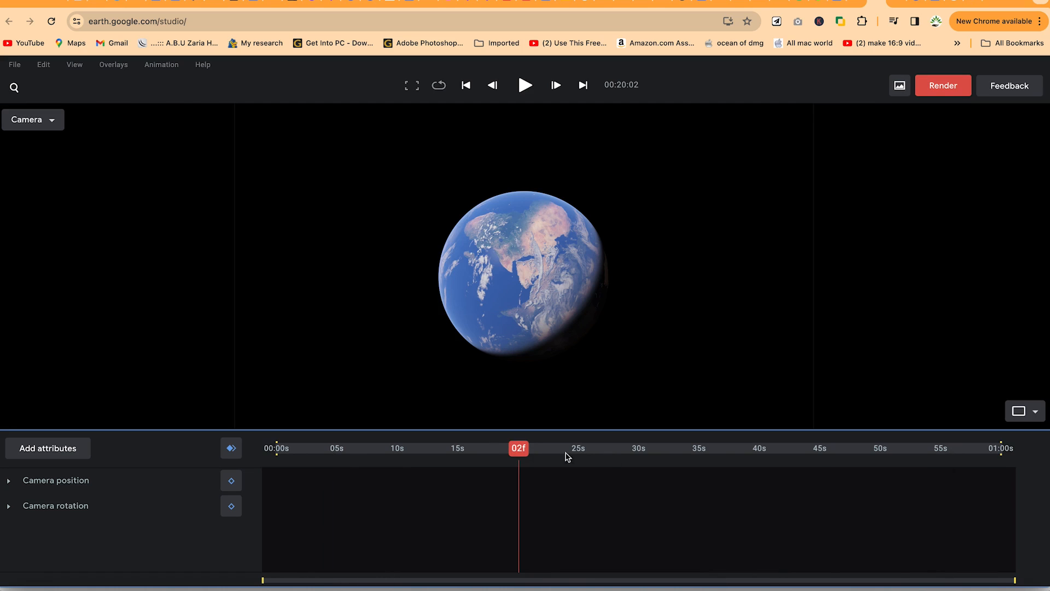
pyautogui.moveTo(517, 454); pyautogui.dragTo(316, 462)
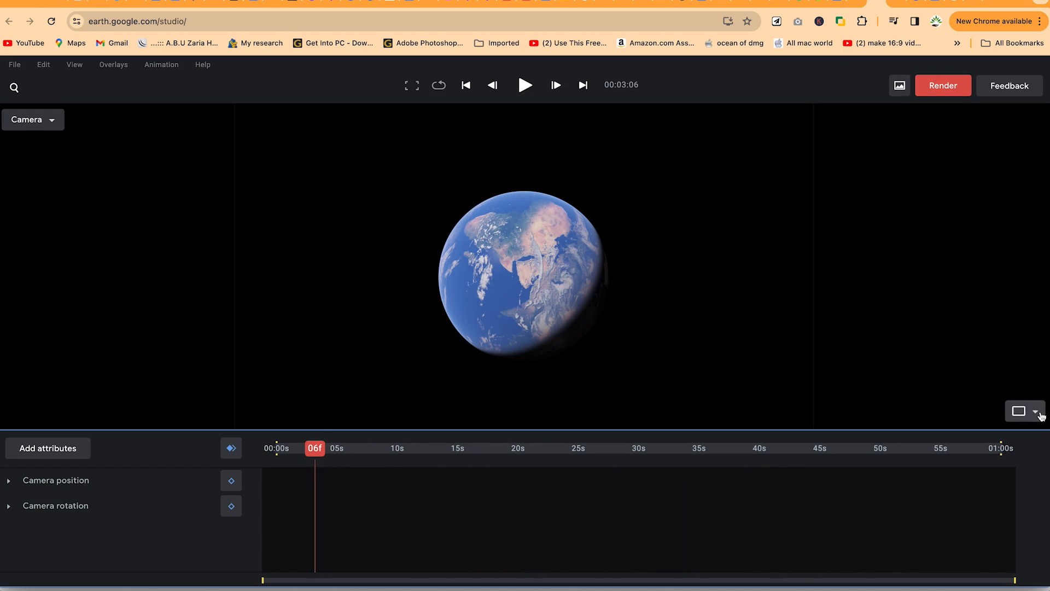
# Step: Try the two-view layout with the Top map beside the camera view, and return to the single-view layout
pyautogui.click(1037, 413)
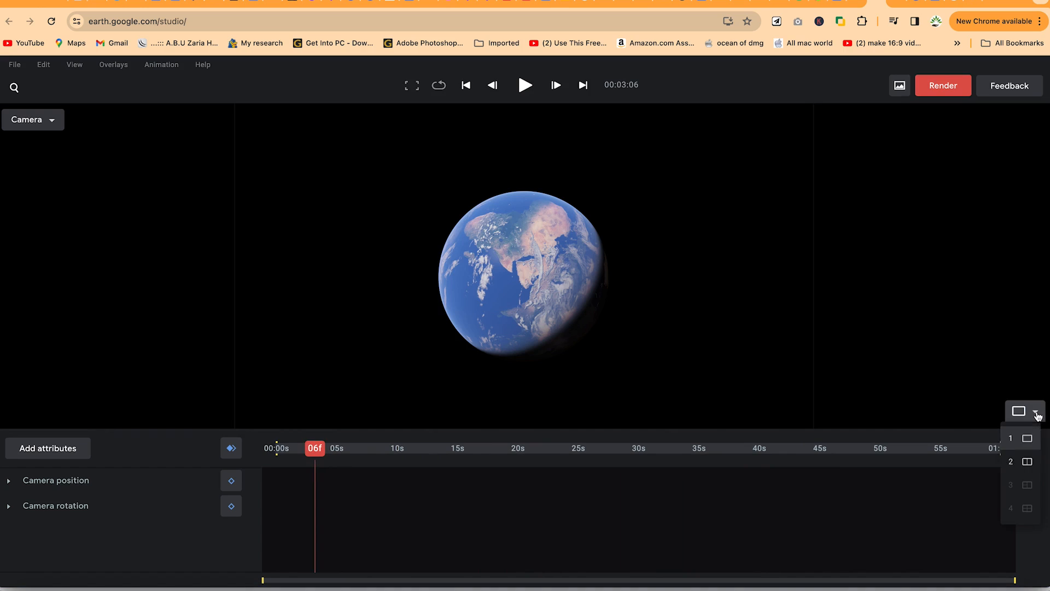
pyautogui.click(1029, 463)
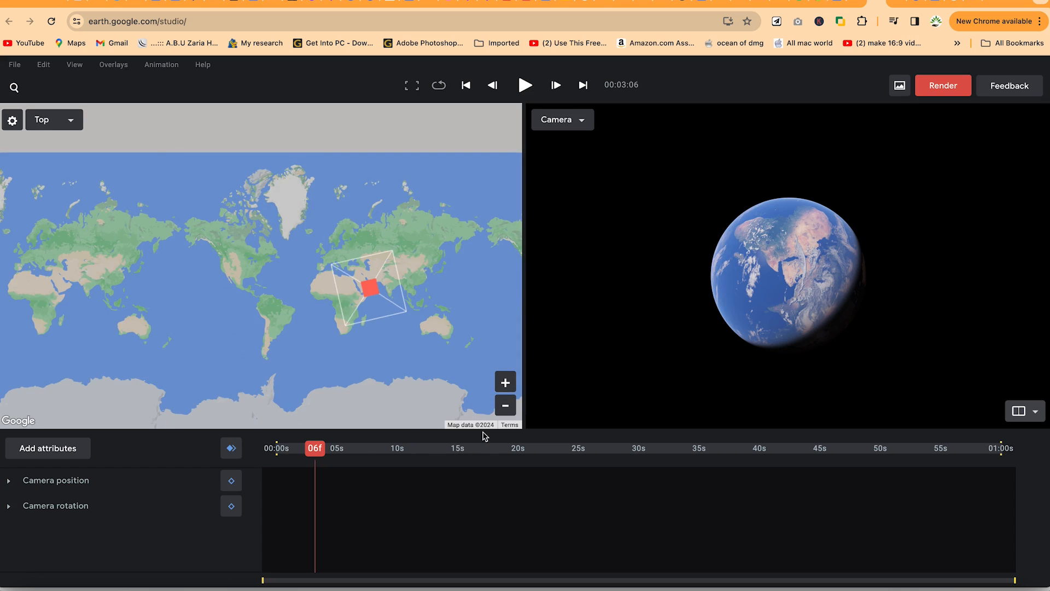
pyautogui.click(506, 383)
pyautogui.click(507, 415)
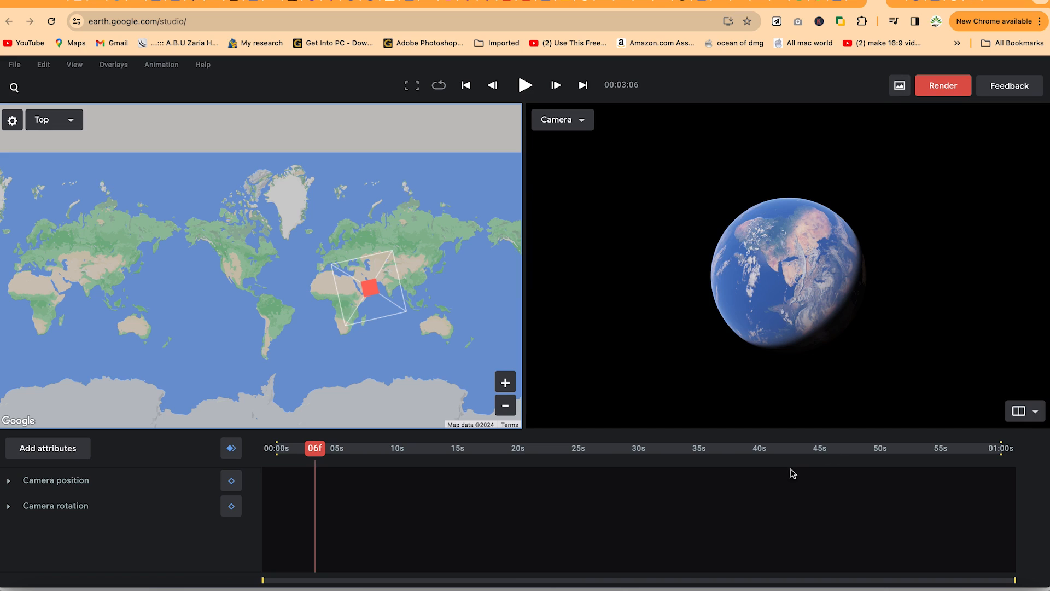
pyautogui.click(1035, 411)
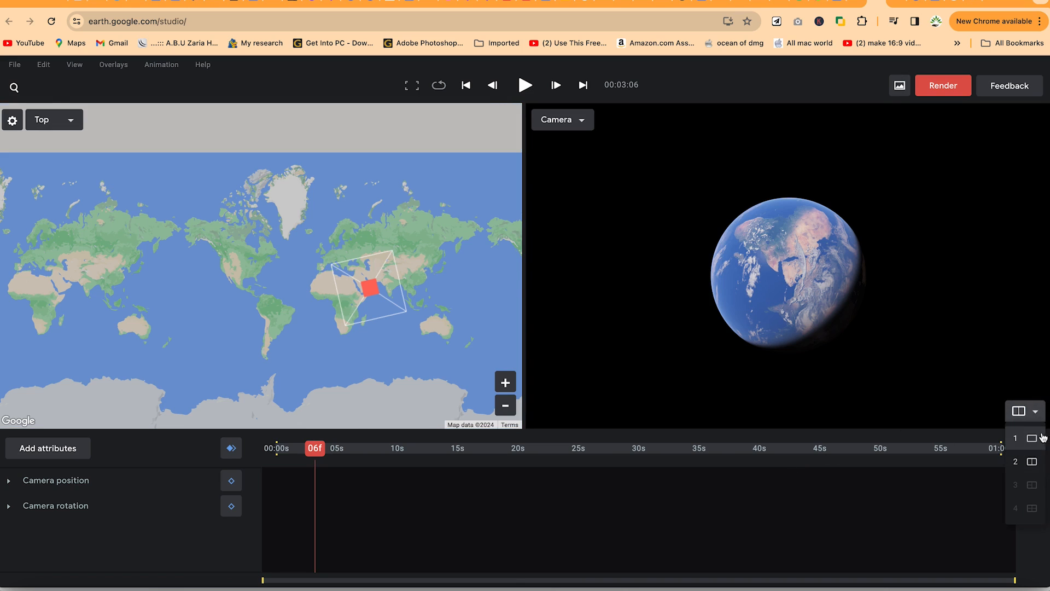
pyautogui.click(1032, 436)
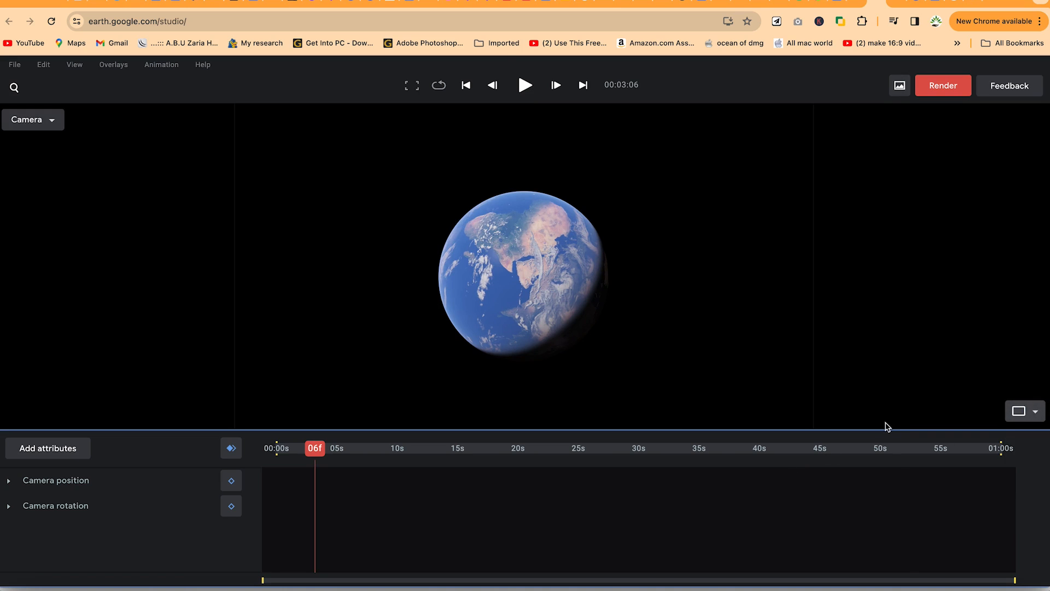
# Step: Check the available view directions for the viewport, keeping the Camera view
pyautogui.click(55, 120)
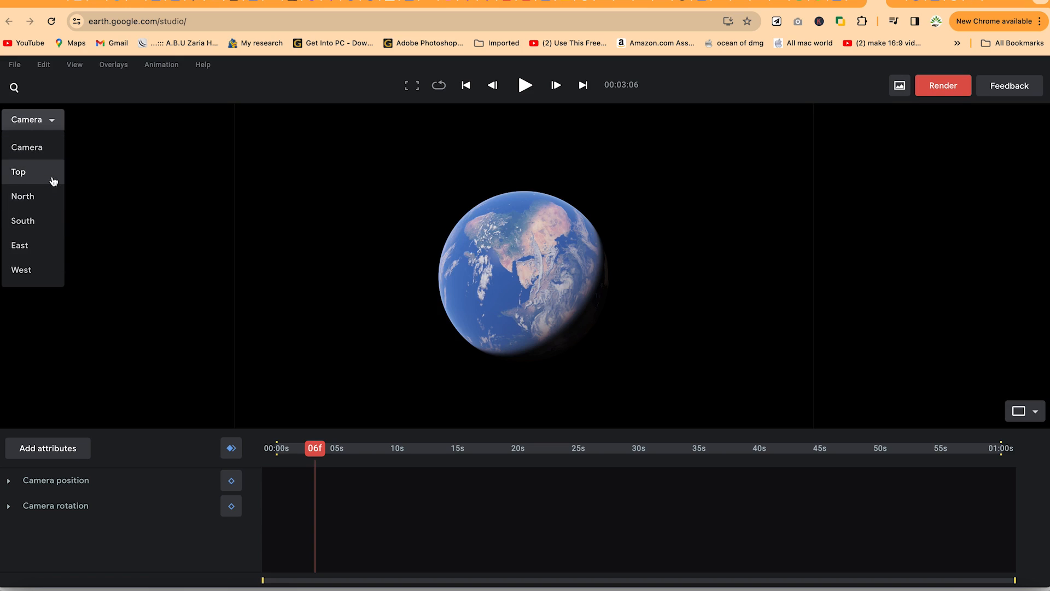
pyautogui.click(34, 128)
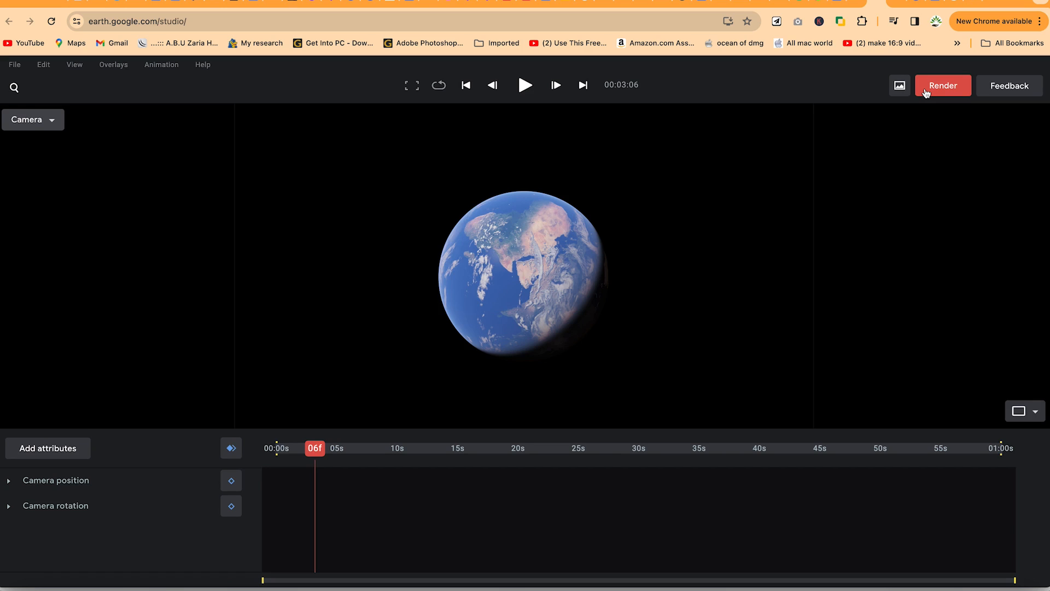
# Step: Rotate the globe in the camera view until Australia faces the camera
pyautogui.rightClick(548, 251)
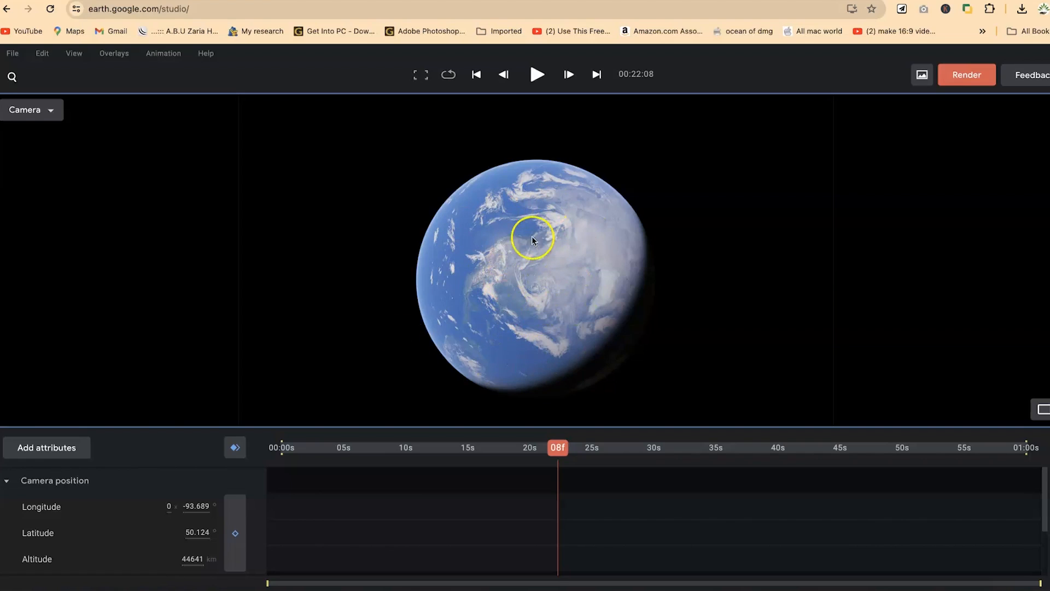
pyautogui.moveTo(579, 280); pyautogui.dragTo(449, 270)
pyautogui.moveTo(558, 261); pyautogui.dragTo(478, 258)
pyautogui.moveTo(562, 263); pyautogui.dragTo(488, 263)
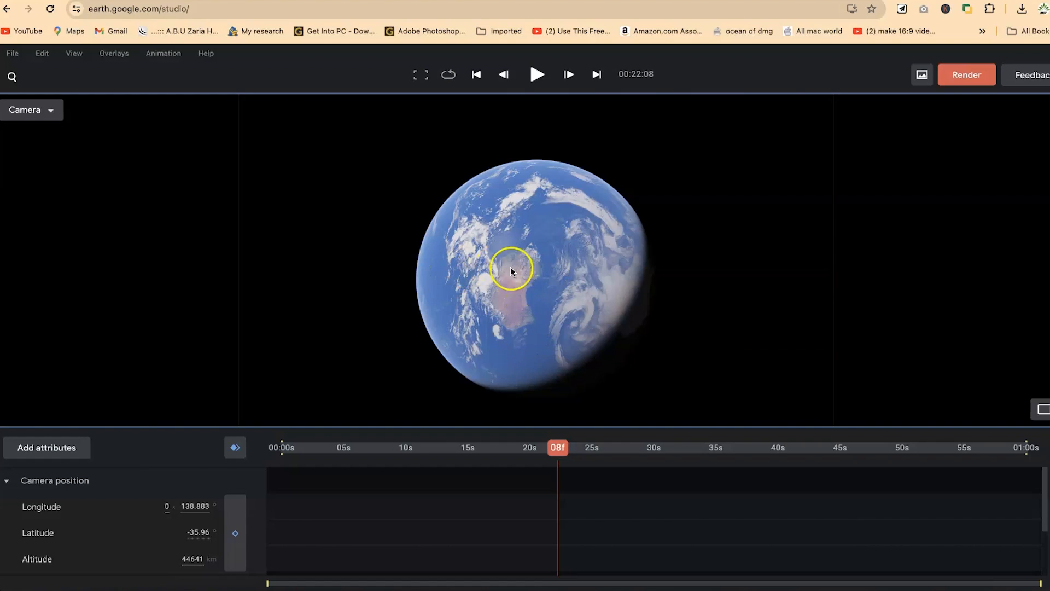
# Step: Fly the camera down over the Australian desert to an altitude of about 140 m
pyautogui.scroll(10, 520, 276)
pyautogui.scroll(10, 519, 277)
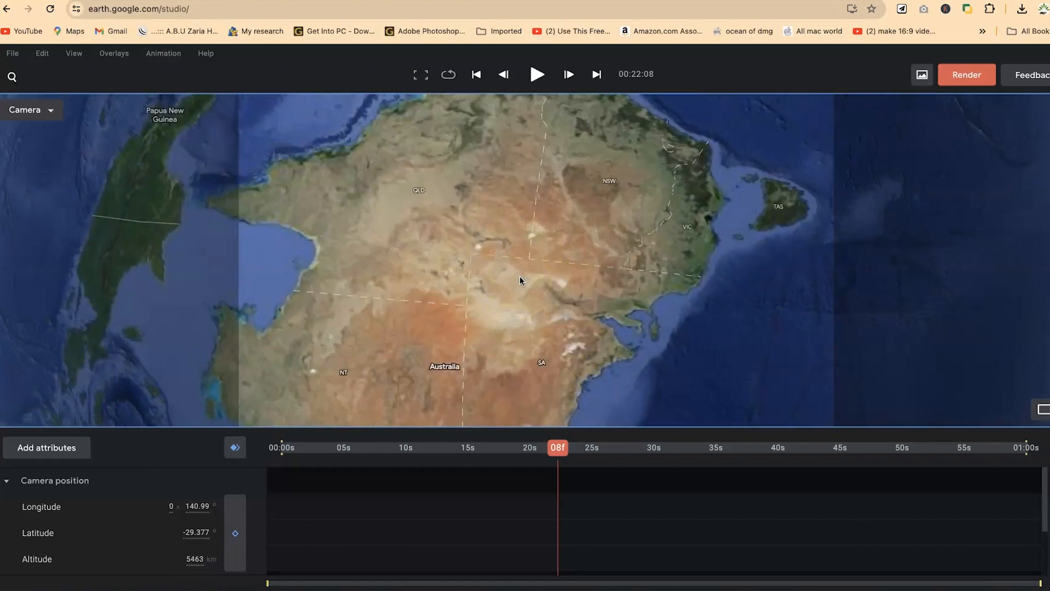
pyautogui.scroll(10, 520, 276)
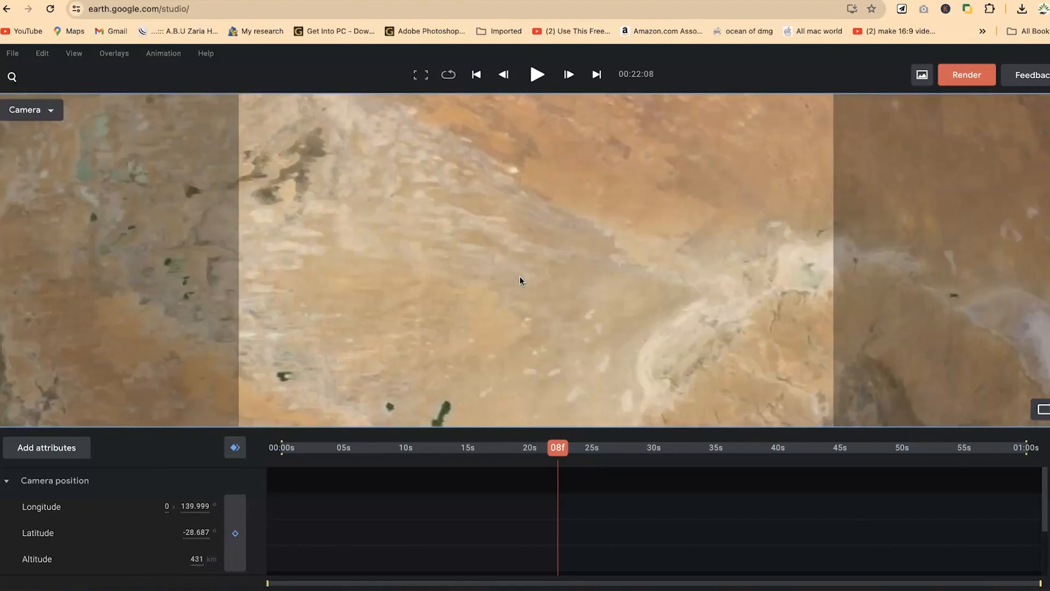
pyautogui.scroll(10, 519, 277)
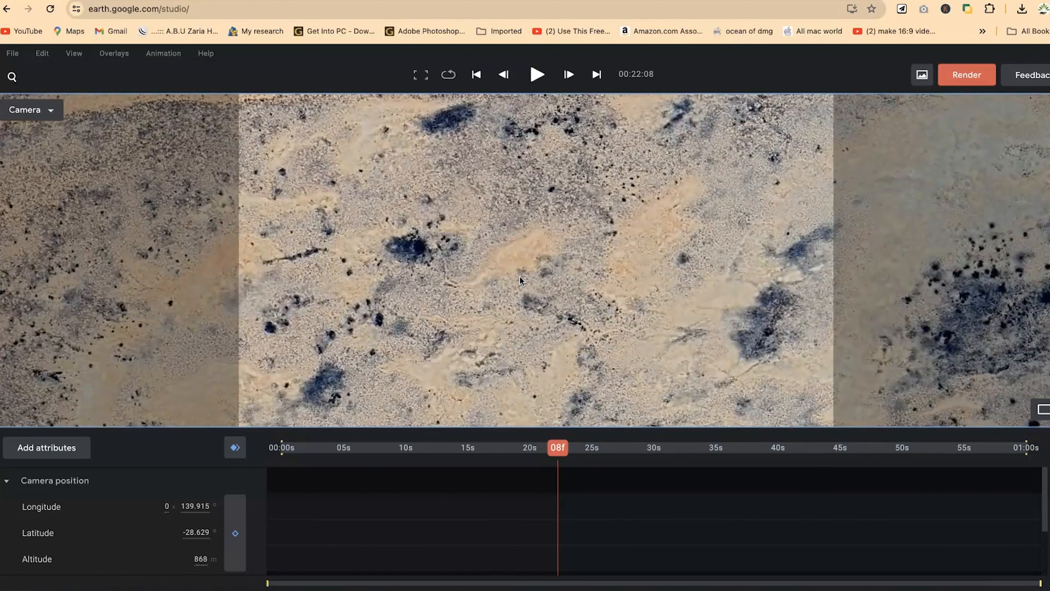
pyautogui.scroll(5, 520, 276)
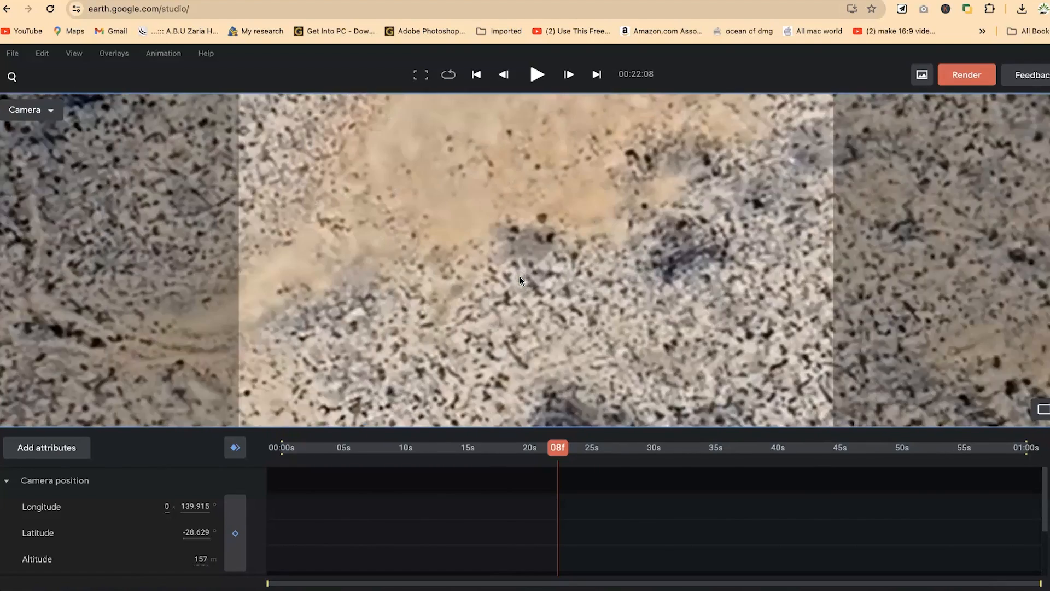
pyautogui.moveTo(521, 277); pyautogui.dragTo(573, 329)
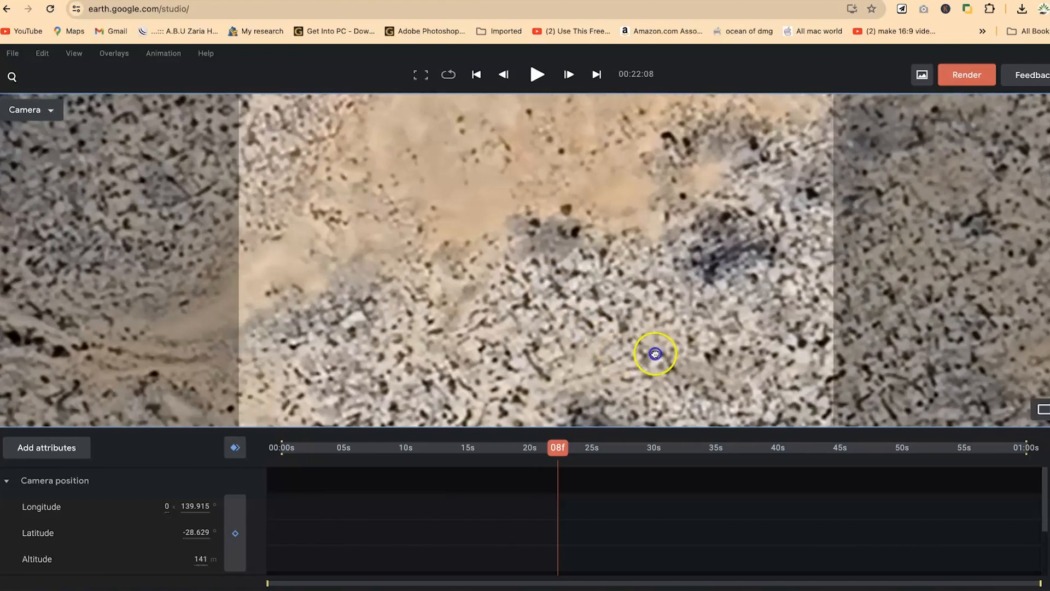
# Step: Raise the camera over the Strzelecki Desert to an altitude of about 251 km
pyautogui.scroll(-10, 533, 313)
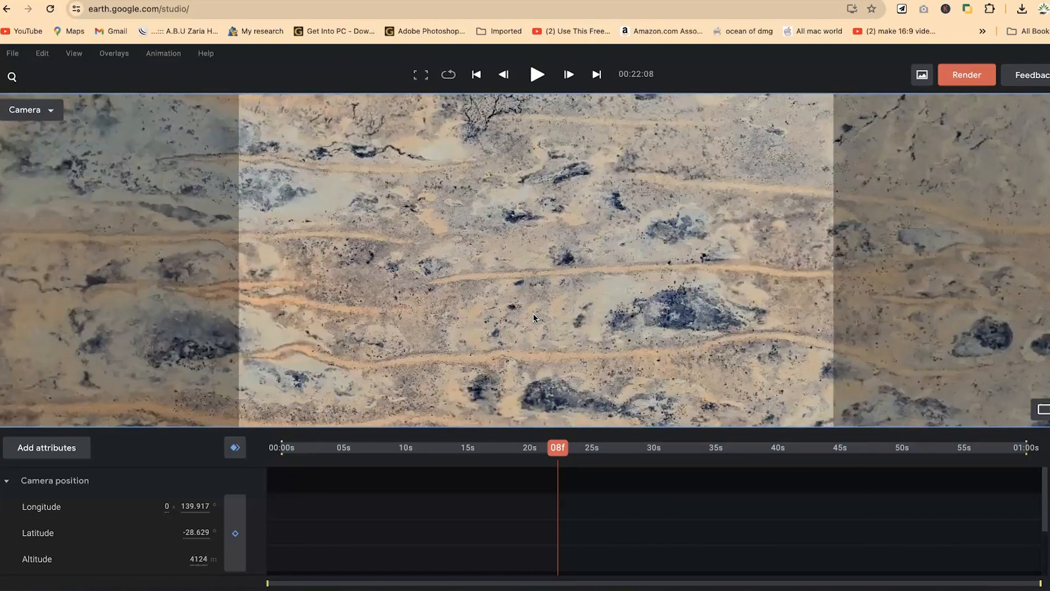
pyautogui.scroll(-10, 533, 313)
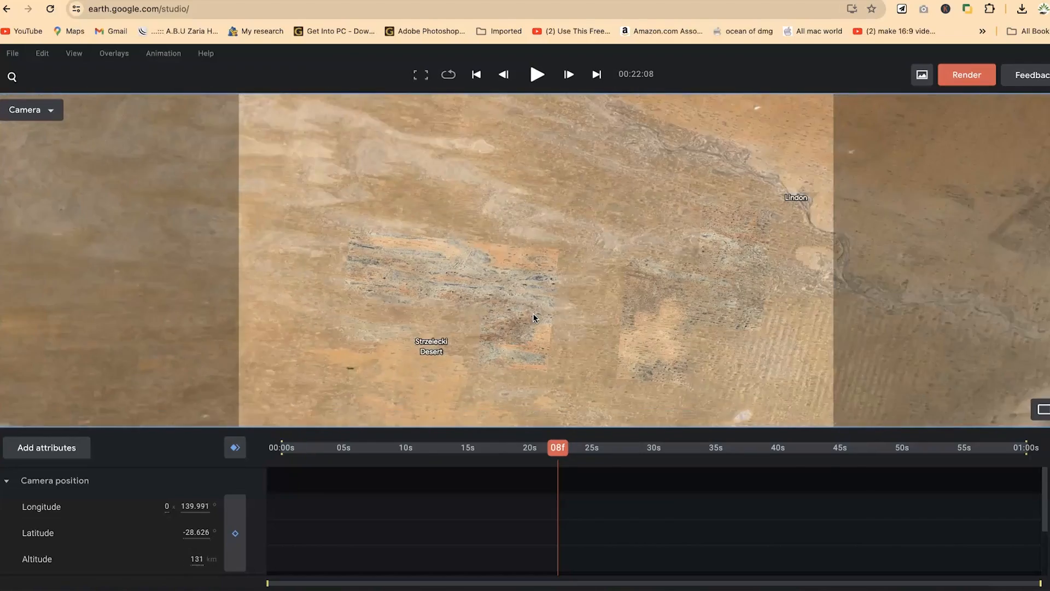
pyautogui.scroll(-5, 533, 313)
pyautogui.moveTo(514, 316); pyautogui.dragTo(536, 312)
pyautogui.scroll(8, 536, 312)
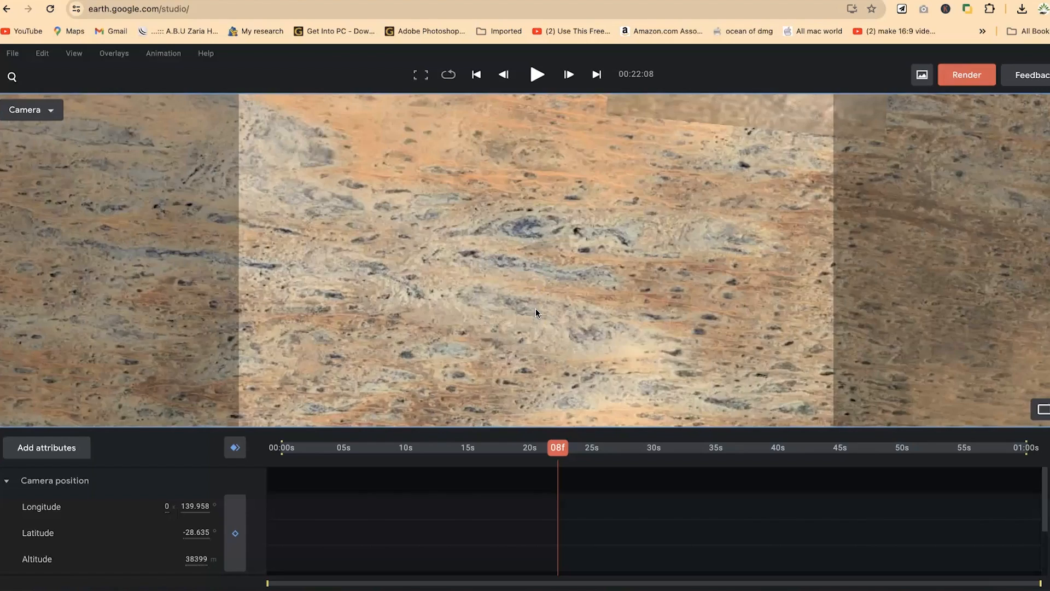
pyautogui.scroll(-5, 537, 312)
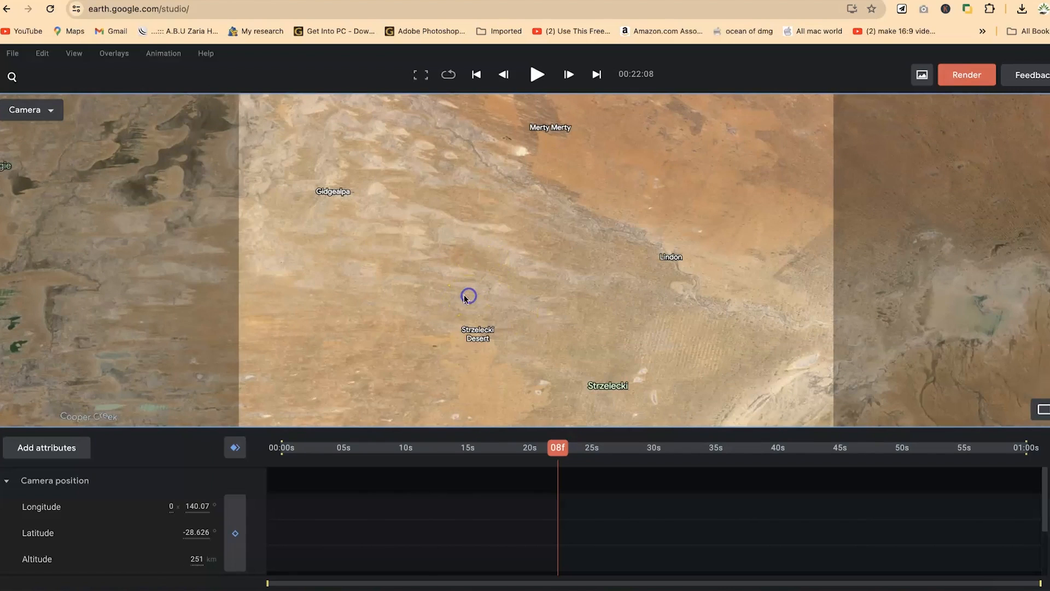
# Step: Pan the camera sideways and diagonally across the Australian outback from the Strzelecki Desert towards Cooper Creek
pyautogui.moveTo(454, 292); pyautogui.dragTo(647, 295)
pyautogui.moveTo(423, 253); pyautogui.dragTo(729, 264)
pyautogui.moveTo(441, 264); pyautogui.dragTo(760, 270)
pyautogui.moveTo(530, 272); pyautogui.dragTo(717, 272)
pyautogui.moveTo(574, 253); pyautogui.dragTo(670, 257)
pyautogui.moveTo(498, 300); pyautogui.dragTo(609, 299)
pyautogui.moveTo(488, 309); pyautogui.dragTo(223, 149)
pyautogui.moveTo(591, 248); pyautogui.dragTo(253, 291)
pyautogui.moveTo(612, 204); pyautogui.dragTo(188, 340)
pyautogui.moveTo(413, 219); pyautogui.dragTo(279, 386)
pyautogui.moveTo(596, 178); pyautogui.dragTo(494, 430)
pyautogui.moveTo(598, 217); pyautogui.dragTo(815, 348)
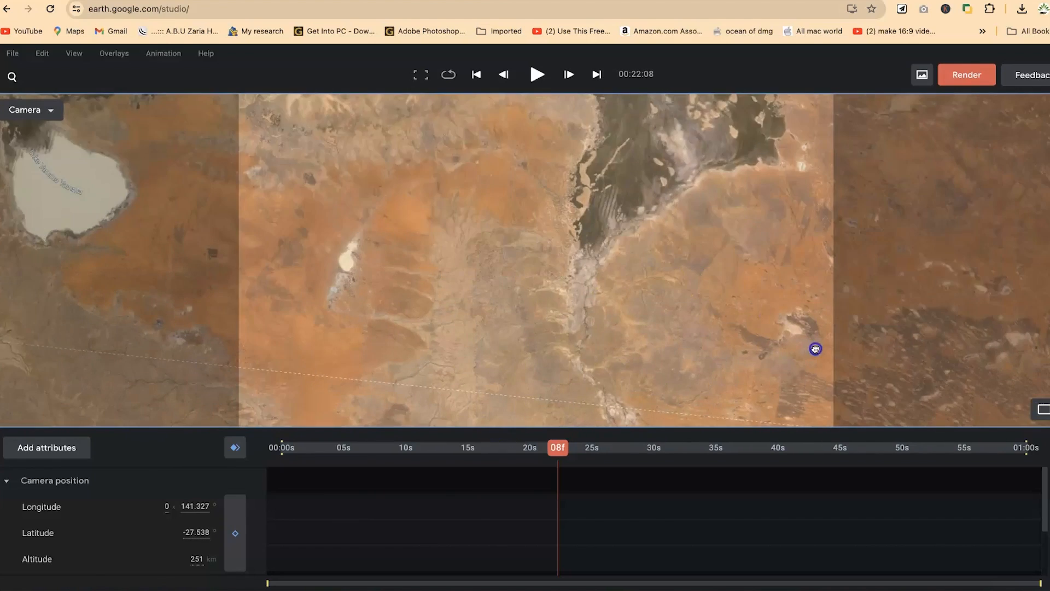
pyautogui.moveTo(463, 215); pyautogui.dragTo(573, 285)
# Step: Zoom in and out over Cooper Creek, ending at a camera altitude of about 1612 km
pyautogui.scroll(-3, 575, 285)
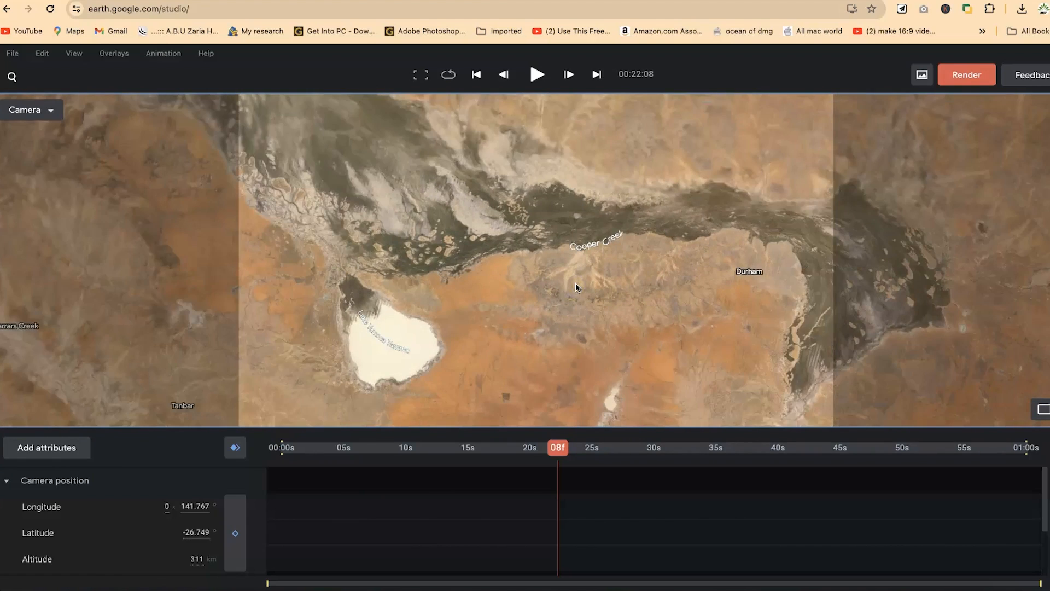
pyautogui.scroll(-3, 575, 284)
pyautogui.scroll(8, 576, 281)
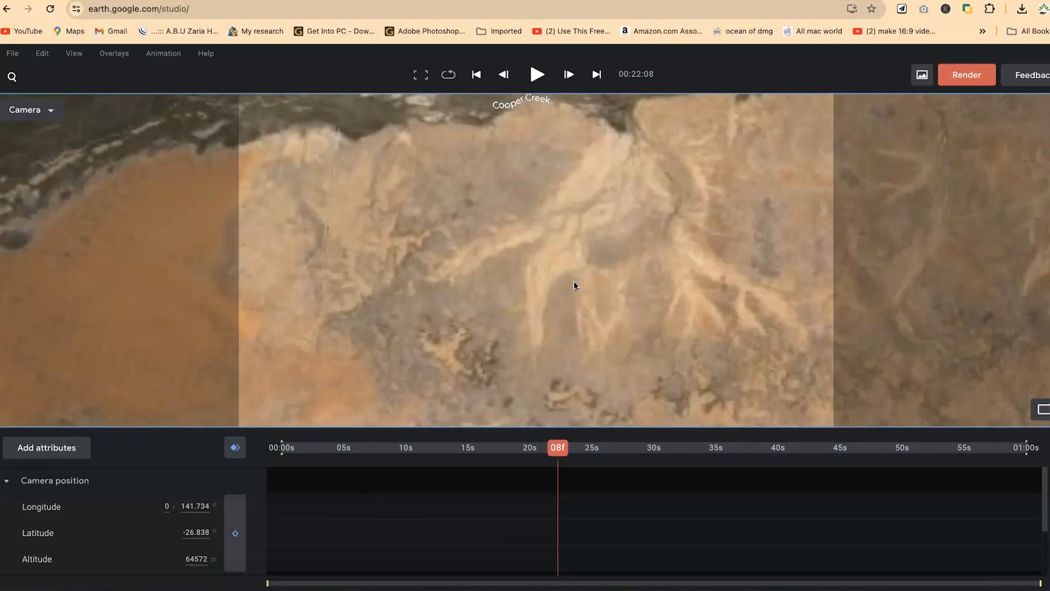
pyautogui.scroll(-15, 574, 281)
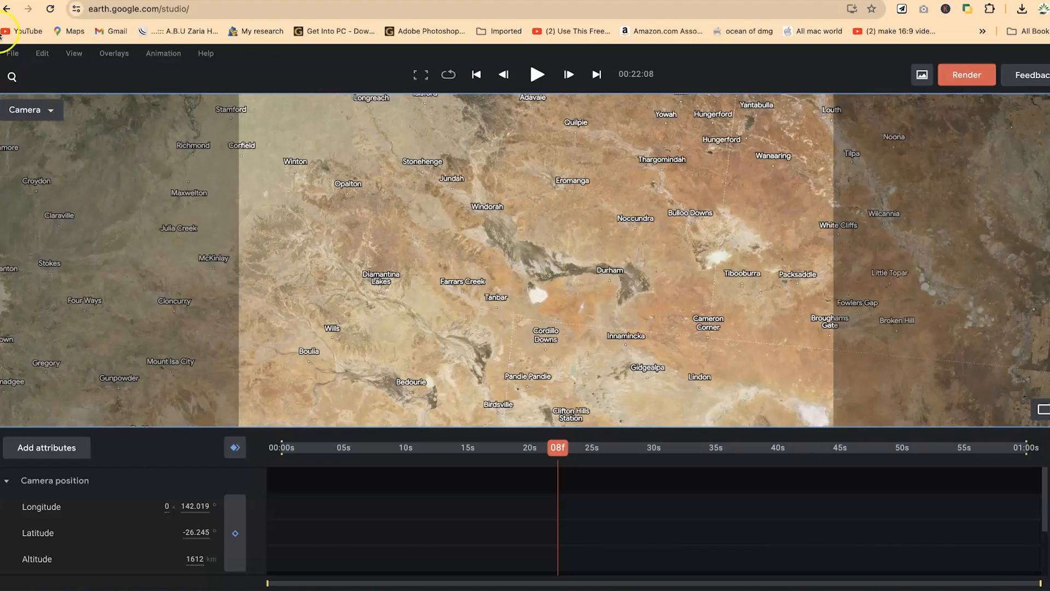
# Step: Search for the Eiffel Tower on Avenue Anatole France, fly the camera there and pan around the tower
pyautogui.click(11, 74)
pyautogui.write('eif')
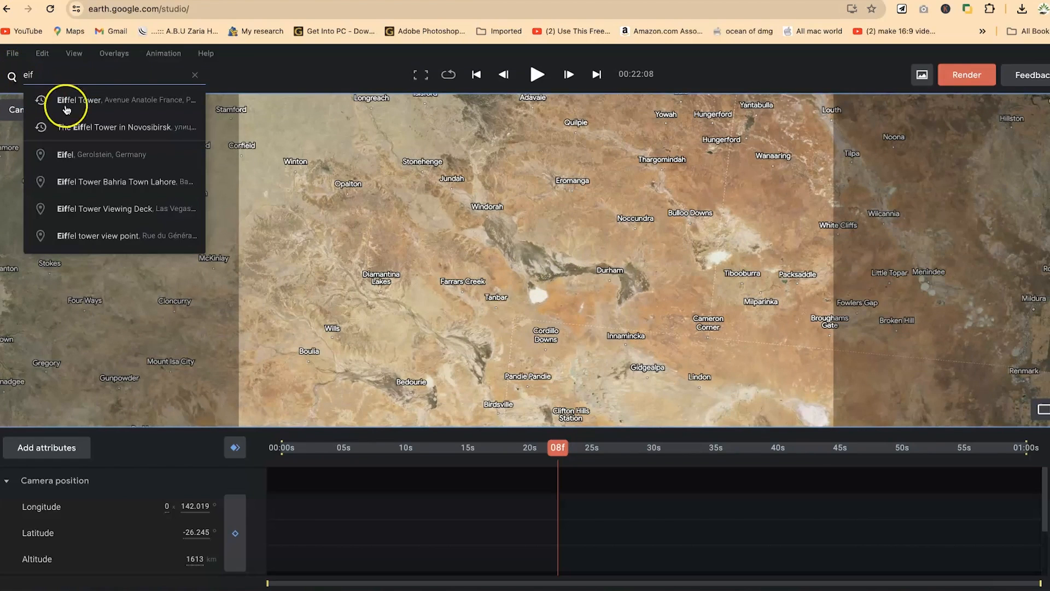
pyautogui.click(66, 110)
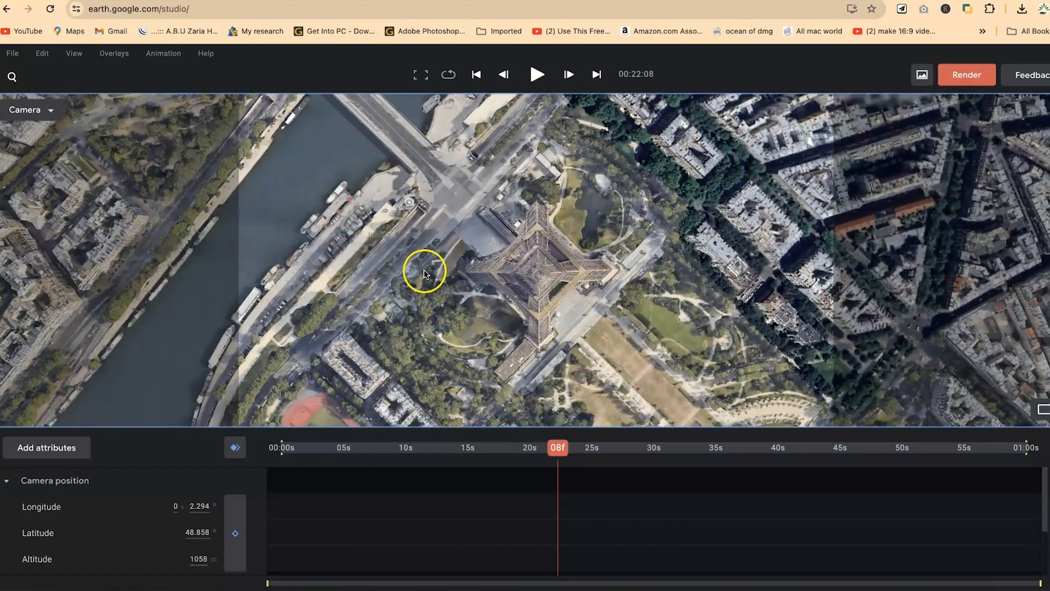
pyautogui.moveTo(424, 272); pyautogui.dragTo(302, 299)
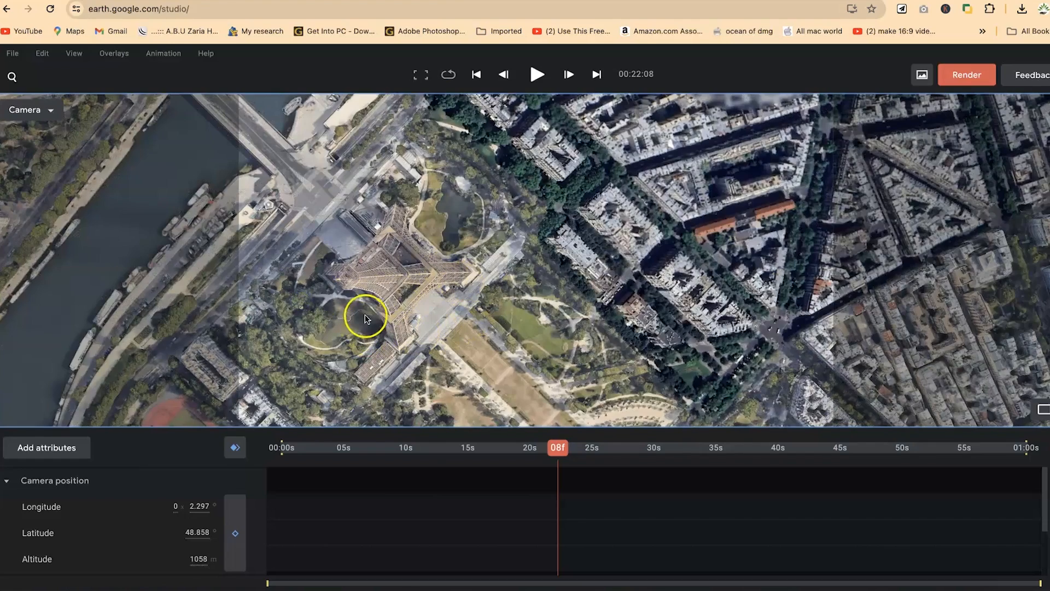
pyautogui.moveTo(382, 319); pyautogui.dragTo(498, 311)
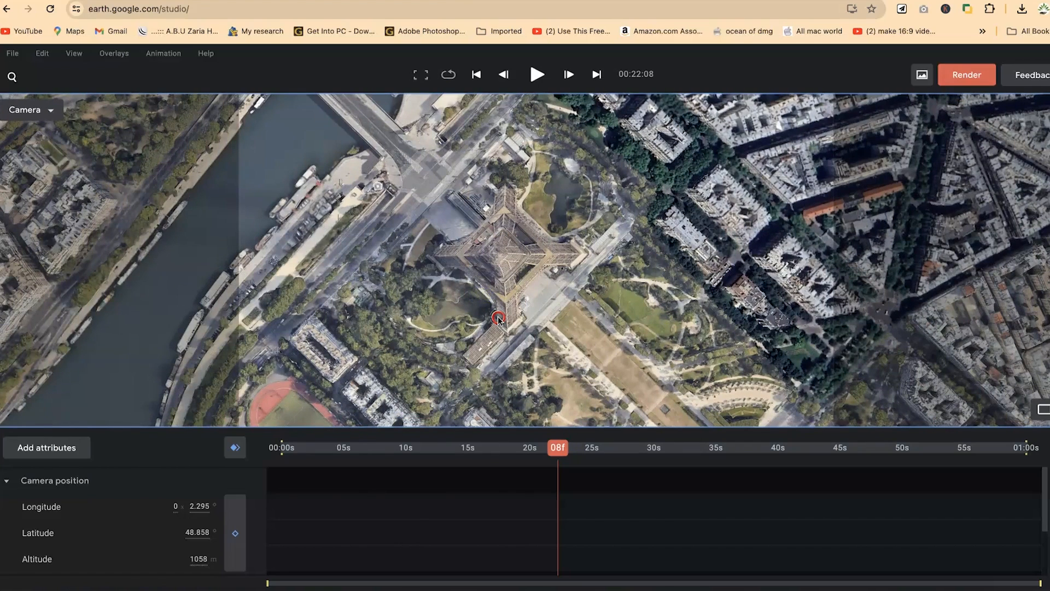
# Step: Orbit the camera from overhead to an oblique view of the Eiffel Tower at an altitude of about 349 m
pyautogui.keyDown('shift'); pyautogui.moveTo(497, 316); pyautogui.dragTo(501, 289); pyautogui.keyUp('shift')
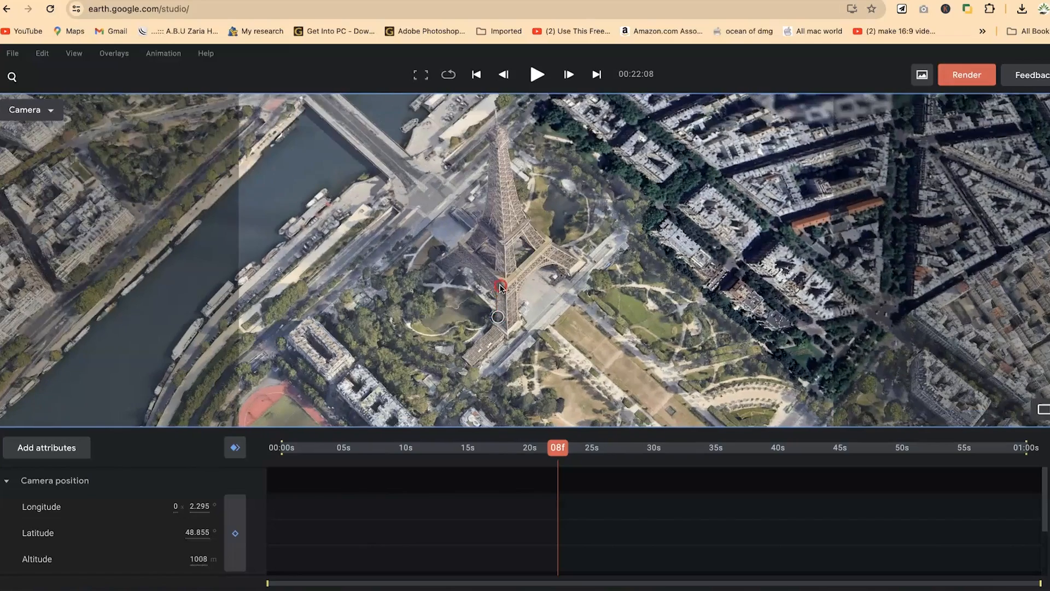
pyautogui.moveTo(504, 251)
pyautogui.keyDown('shift'); pyautogui.mouseDown()
pyautogui.moveTo(506, 224)
pyautogui.moveTo(528, 219)
pyautogui.mouseUp(); pyautogui.keyUp('shift')
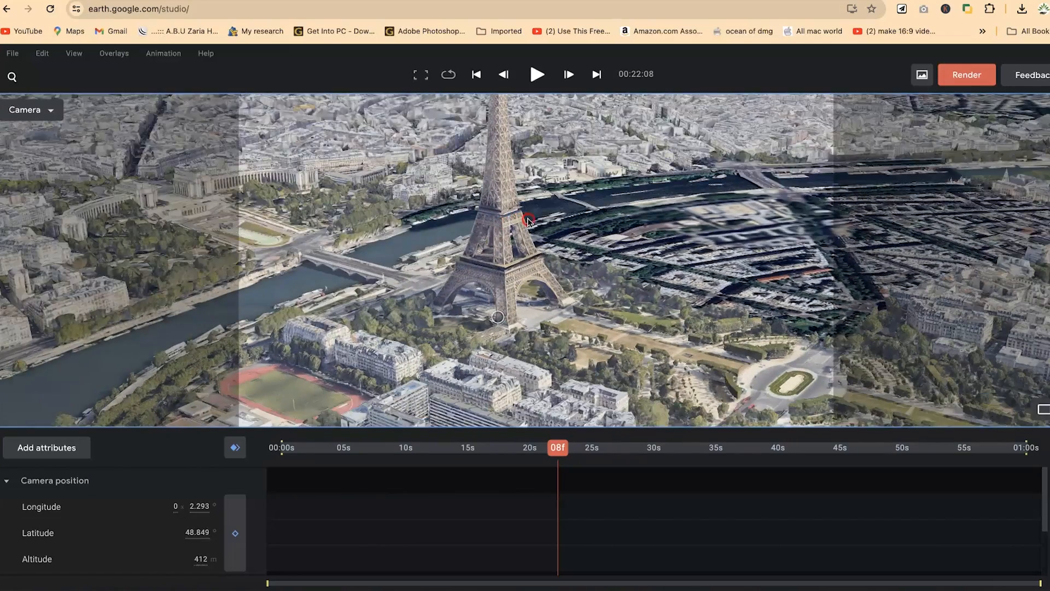
pyautogui.moveTo(503, 257)
pyautogui.keyDown('shift'); pyautogui.mouseDown()
pyautogui.moveTo(481, 241)
pyautogui.moveTo(499, 253)
pyautogui.mouseUp(); pyautogui.keyUp('shift')
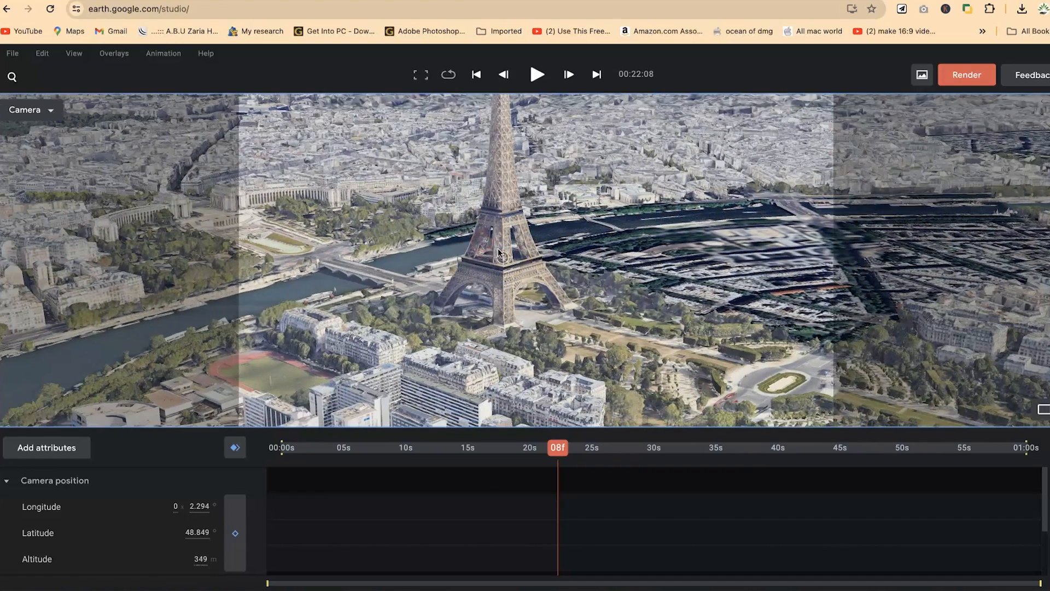
pyautogui.click(518, 259)
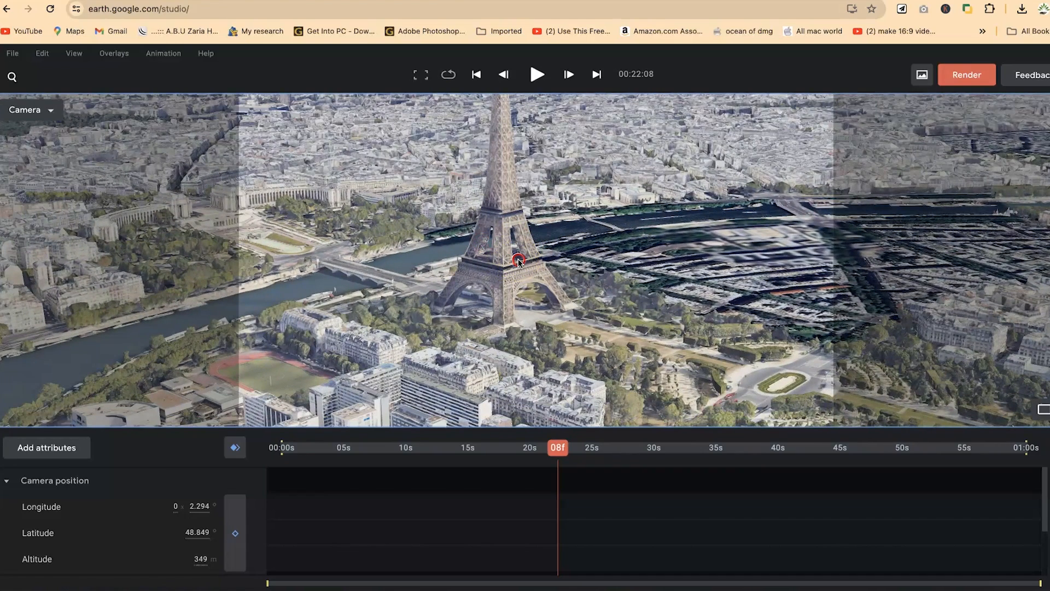
# Step: Orbit the camera around the Eiffel Tower to an oblique view from across the Seine at an altitude of about 290 m
pyautogui.keyDown('shift'); pyautogui.moveTo(517, 258); pyautogui.dragTo(506, 257); pyautogui.keyUp('shift')
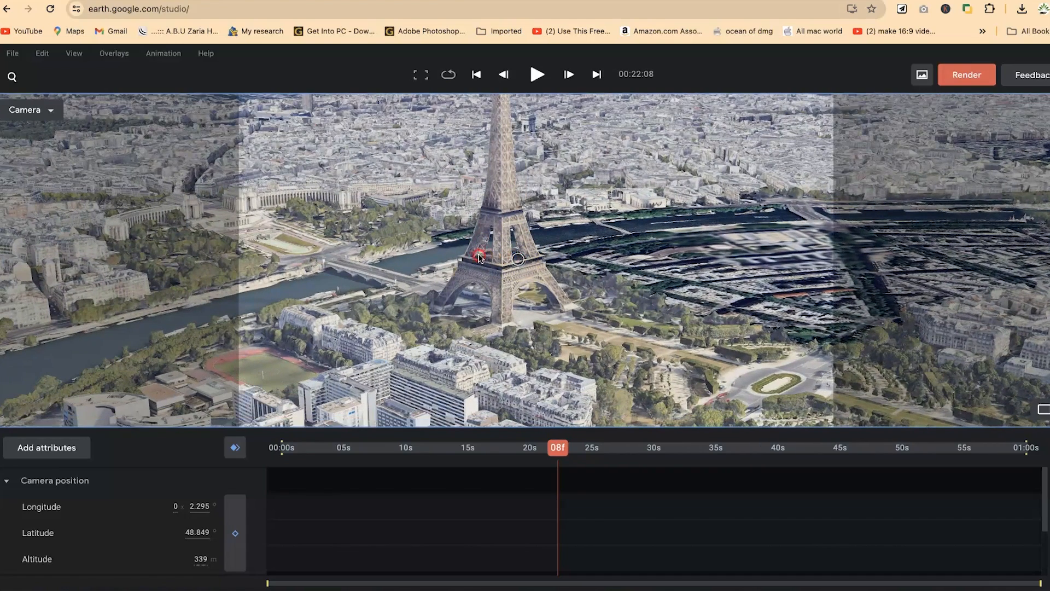
pyautogui.keyDown('shift'); pyautogui.moveTo(436, 255); pyautogui.dragTo(412, 253); pyautogui.keyUp('shift')
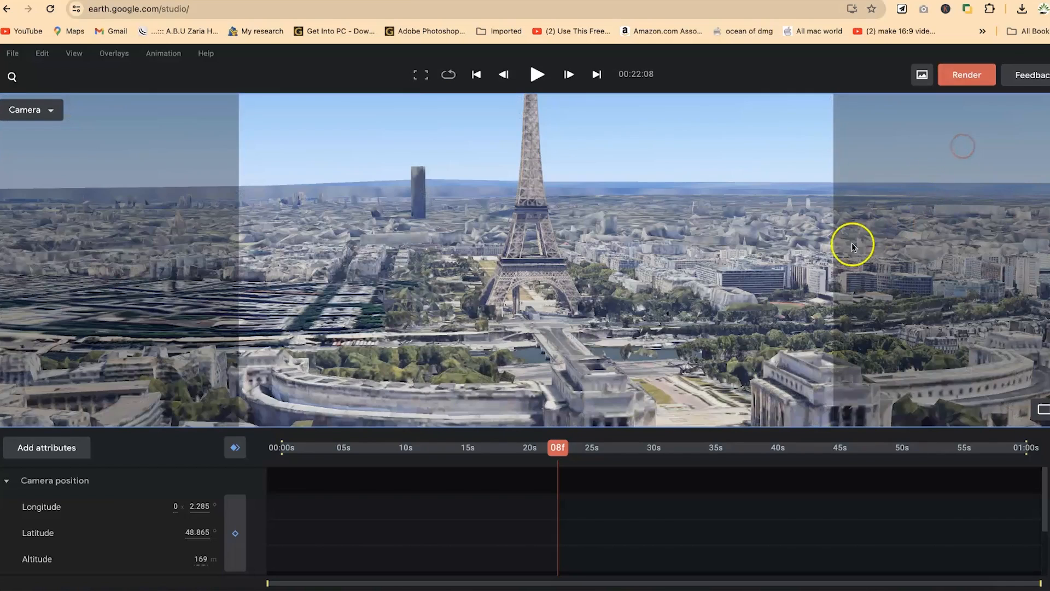
pyautogui.keyDown('shift'); pyautogui.moveTo(632, 313); pyautogui.dragTo(581, 323); pyautogui.keyUp('shift')
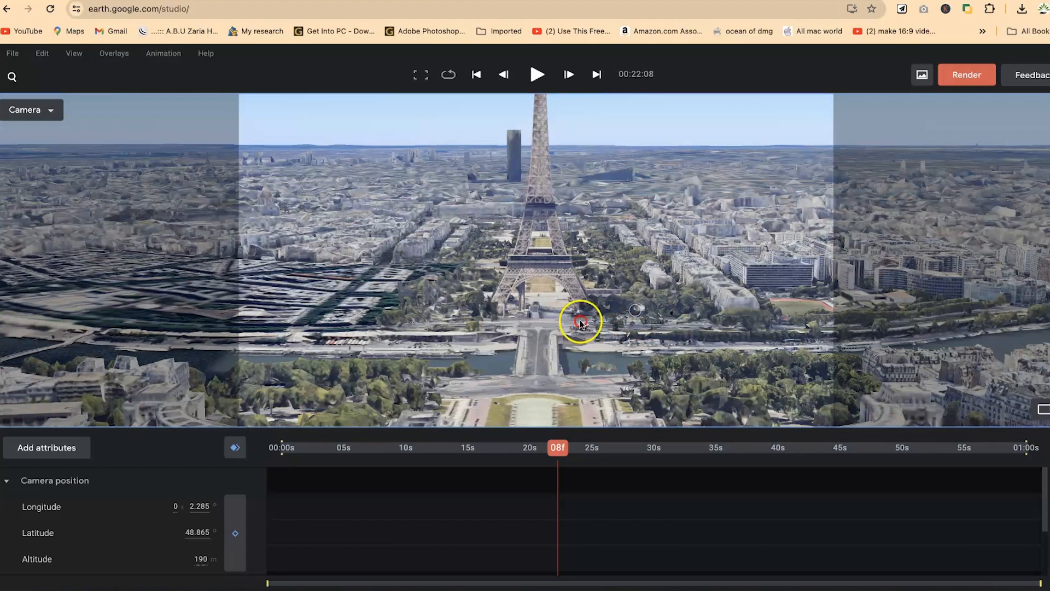
pyautogui.keyDown('shift'); pyautogui.moveTo(719, 316); pyautogui.dragTo(604, 328); pyautogui.keyUp('shift')
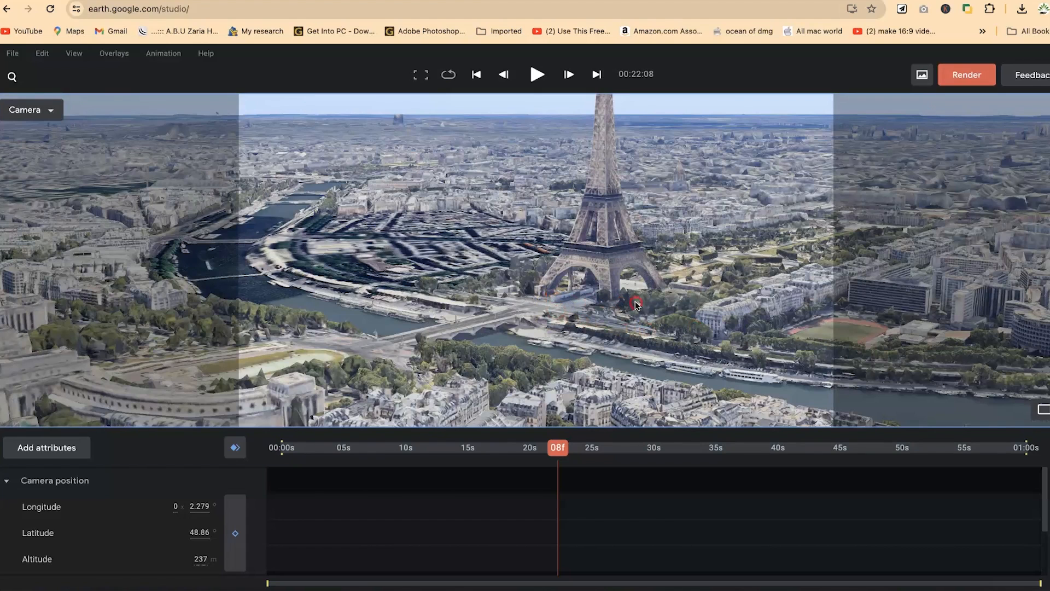
pyautogui.keyDown('shift'); pyautogui.moveTo(712, 302); pyautogui.dragTo(718, 284); pyautogui.keyUp('shift')
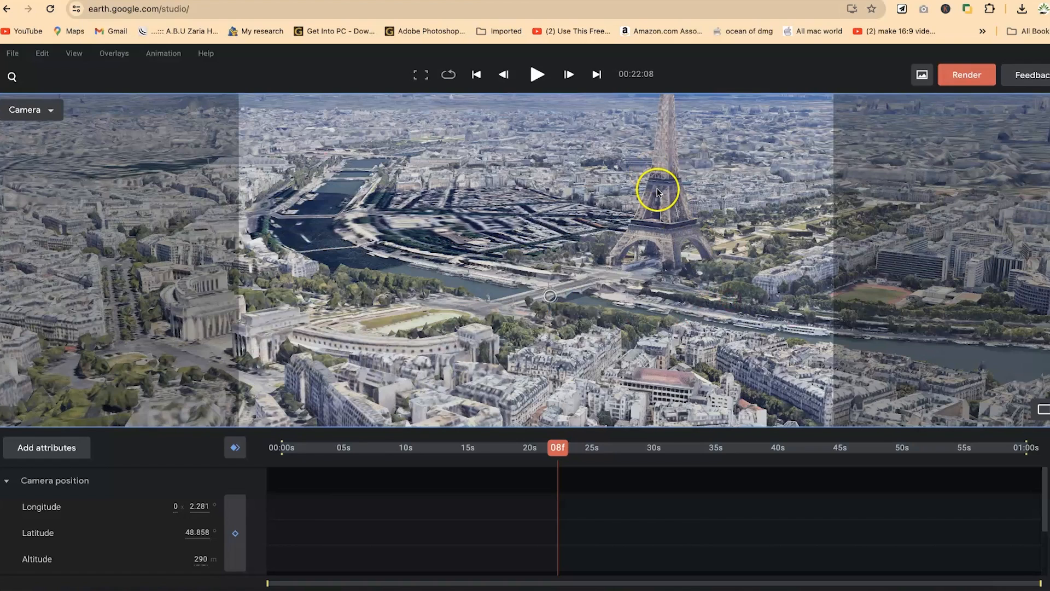
# Step: Zoom in on the base of the Eiffel Tower and orbit around its arches to an altitude of about 203 m
pyautogui.scroll(5, 617, 311)
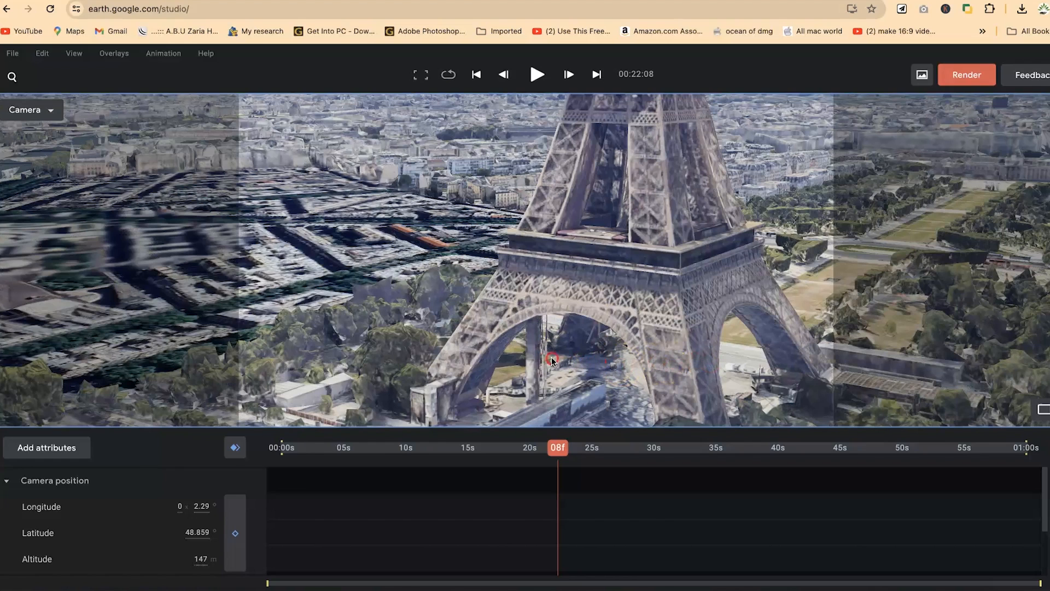
pyautogui.keyDown('shift'); pyautogui.moveTo(739, 335); pyautogui.dragTo(718, 339); pyautogui.keyUp('shift')
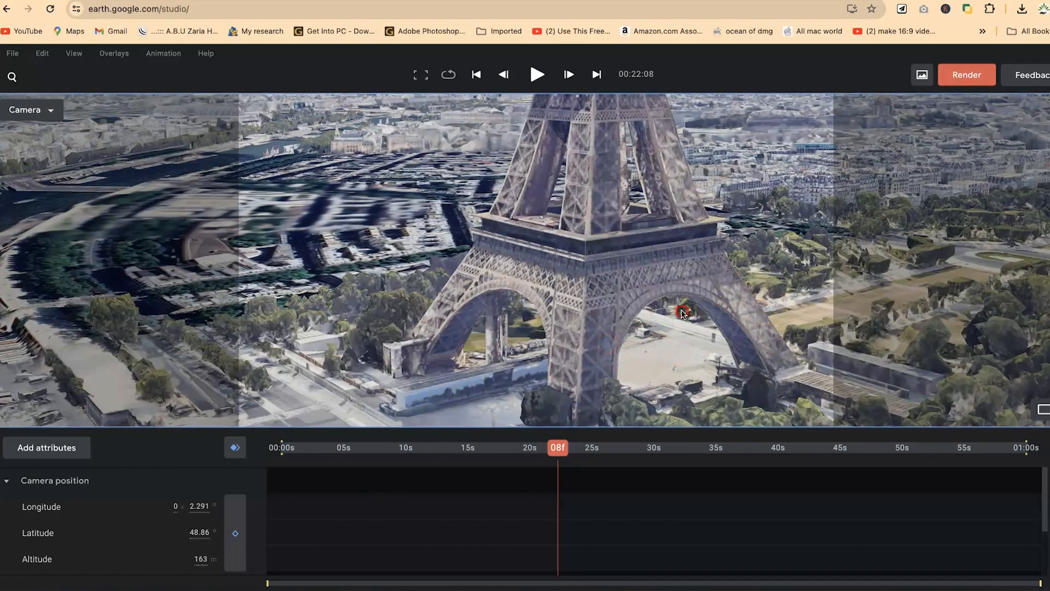
pyautogui.keyDown('shift'); pyautogui.moveTo(682, 312); pyautogui.dragTo(679, 310); pyautogui.keyUp('shift')
pyautogui.keyDown('shift'); pyautogui.moveTo(746, 293); pyautogui.dragTo(446, 299); pyautogui.keyUp('shift')
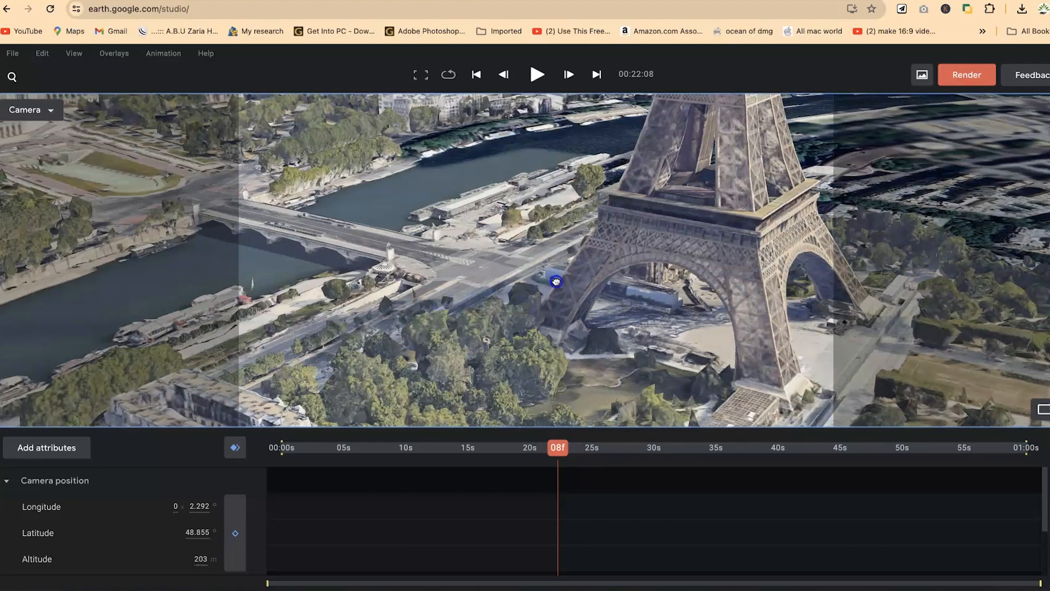
# Step: Pan and zoom the camera past the tower and over the riverside buildings, ending on the Eiffel Tower at an altitude of about 266 m
pyautogui.moveTo(692, 226); pyautogui.dragTo(595, 261)
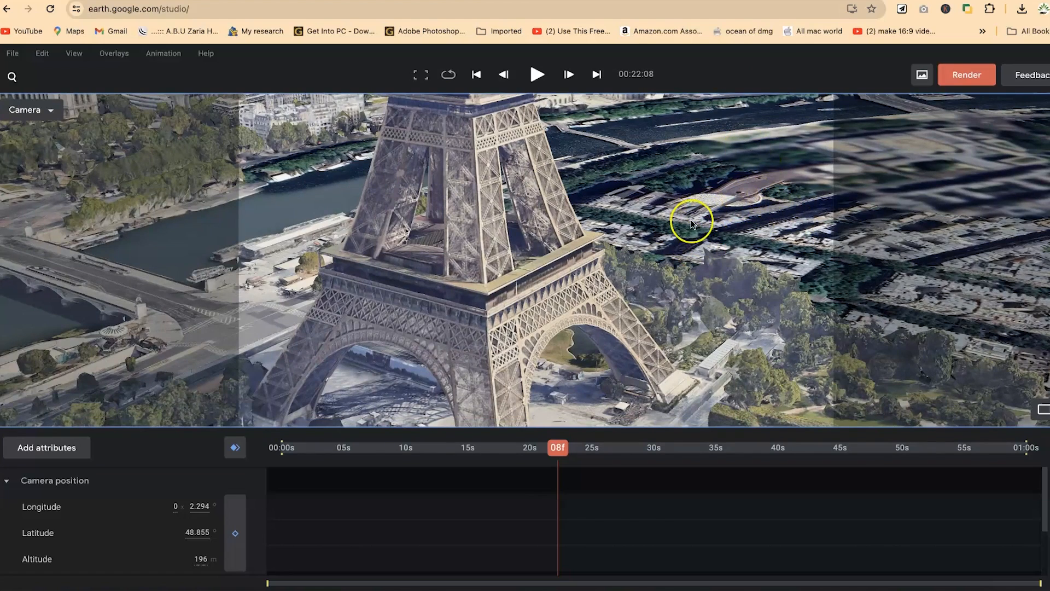
pyautogui.scroll(3, 663, 225)
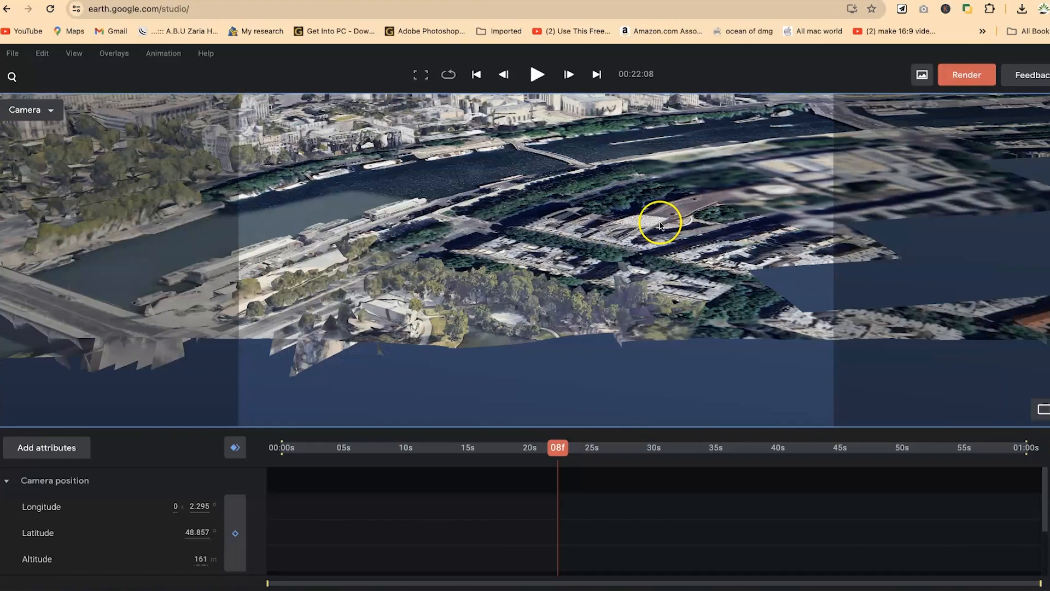
pyautogui.click(529, 268)
pyautogui.scroll(-3, 300, 124)
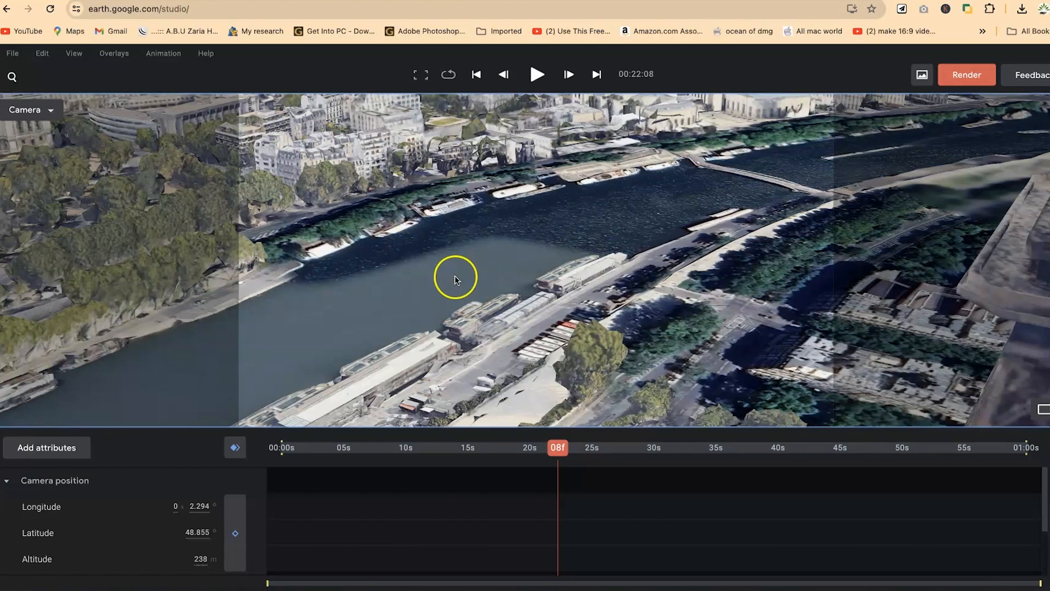
pyautogui.scroll(3, 471, 265)
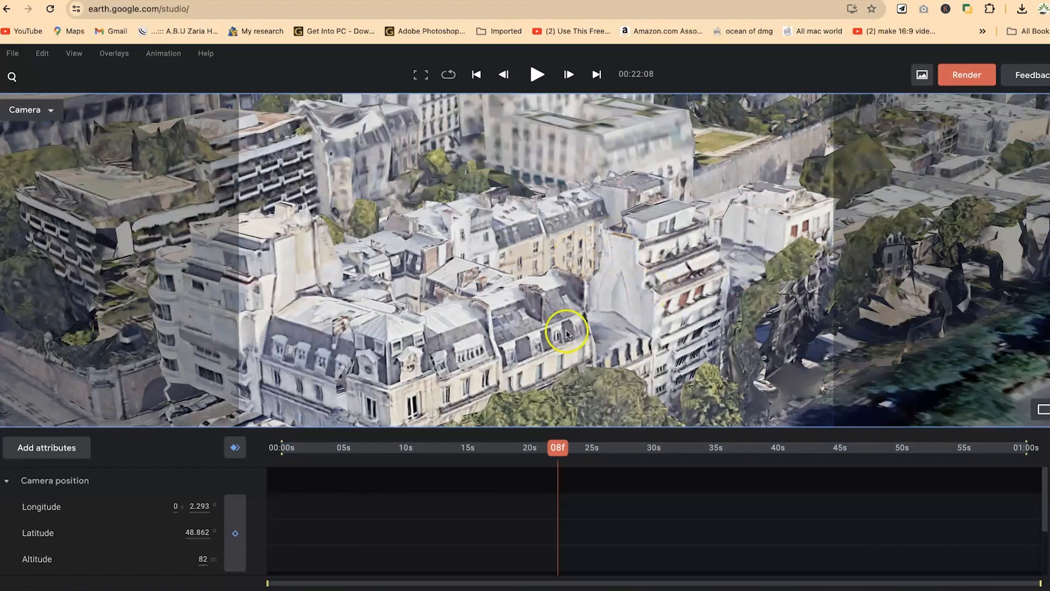
pyautogui.scroll(-4, 566, 329)
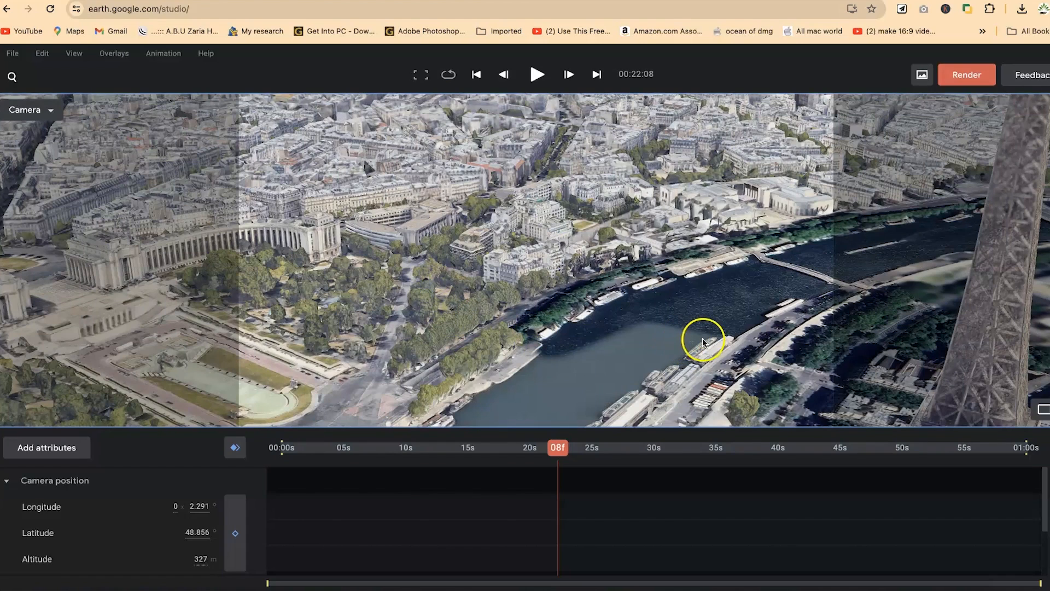
pyautogui.scroll(-2, 703, 339)
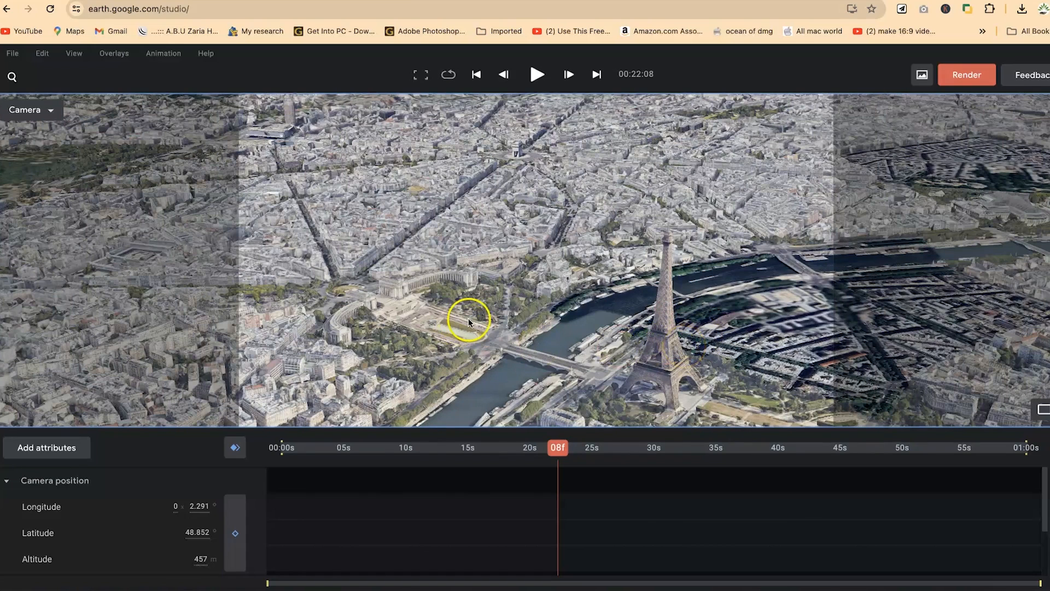
pyautogui.scroll(5, 487, 314)
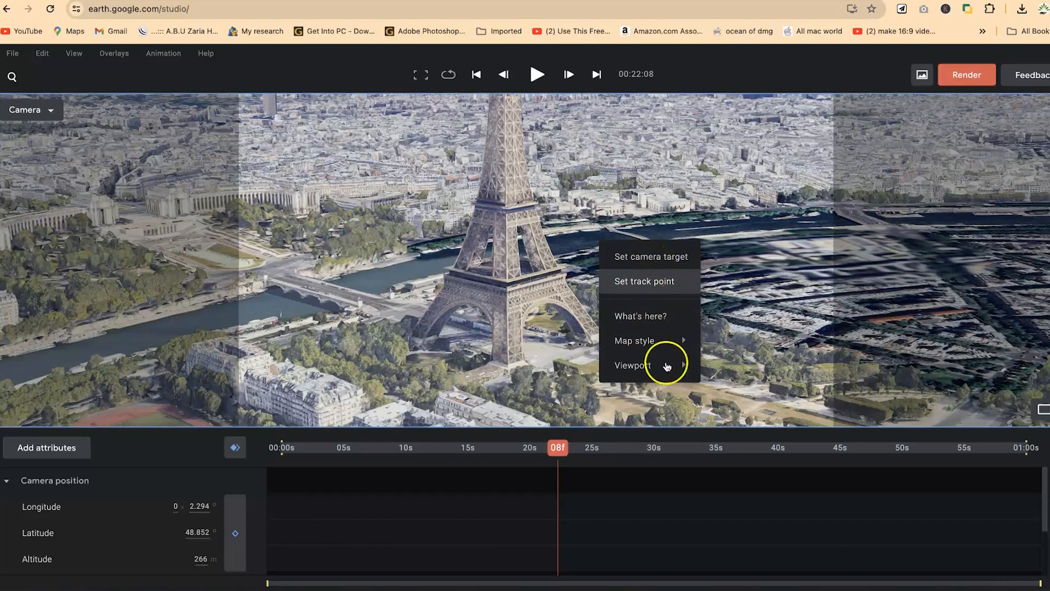
# Step: Review the viewport options and split the display into a Top map beside the Camera view
pyautogui.moveTo(661, 350)
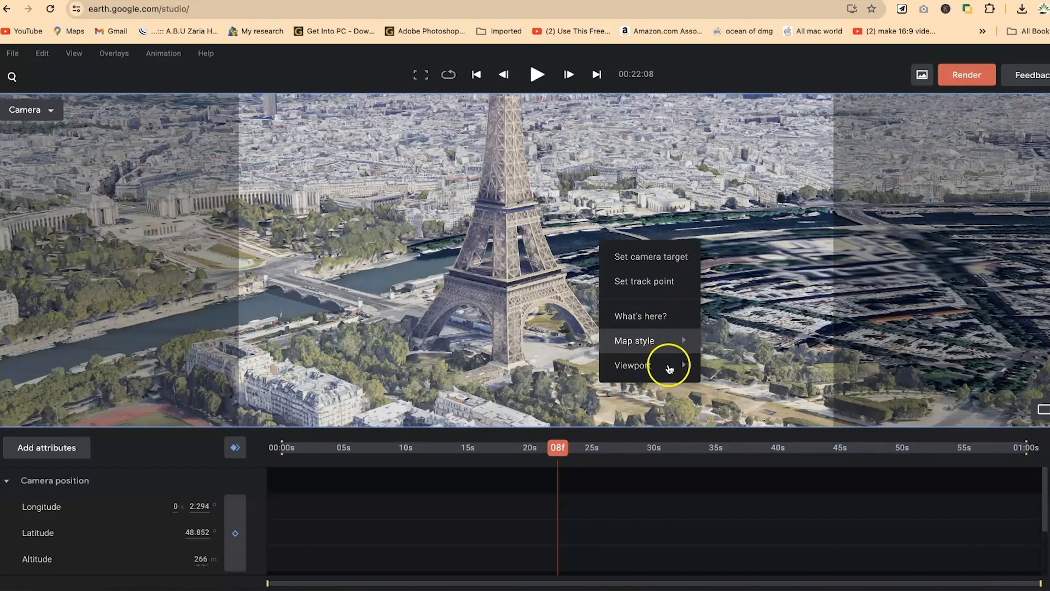
pyautogui.moveTo(678, 367)
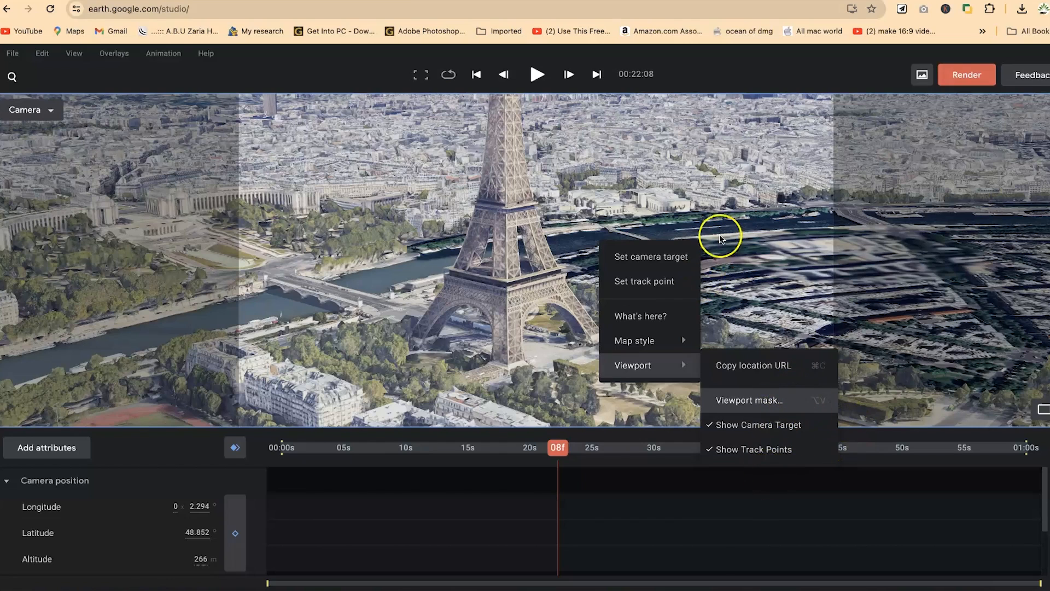
pyautogui.click(1042, 409)
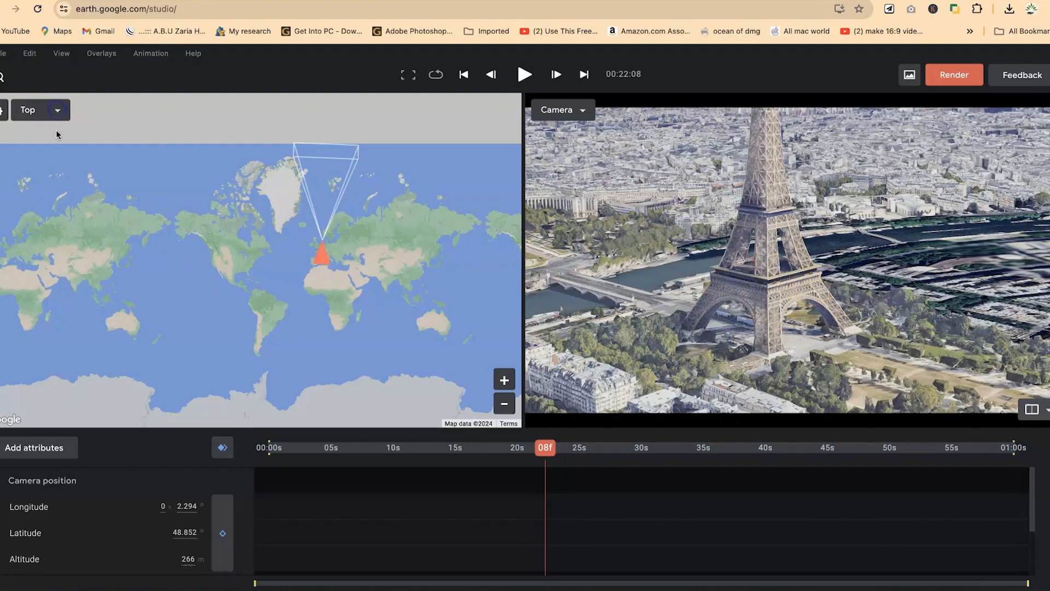
pyautogui.click(58, 110)
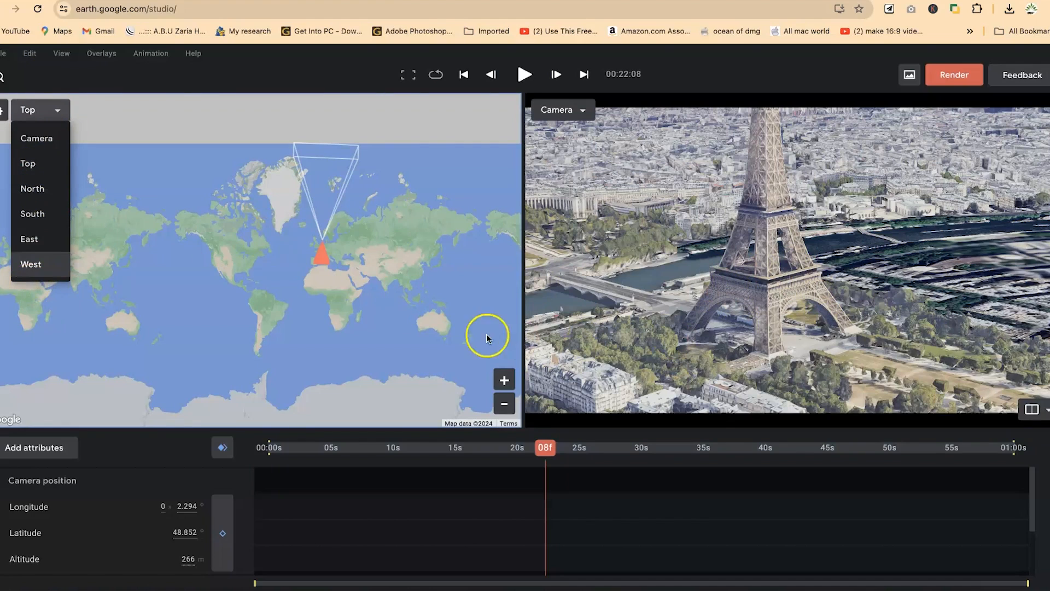
pyautogui.click(308, 252)
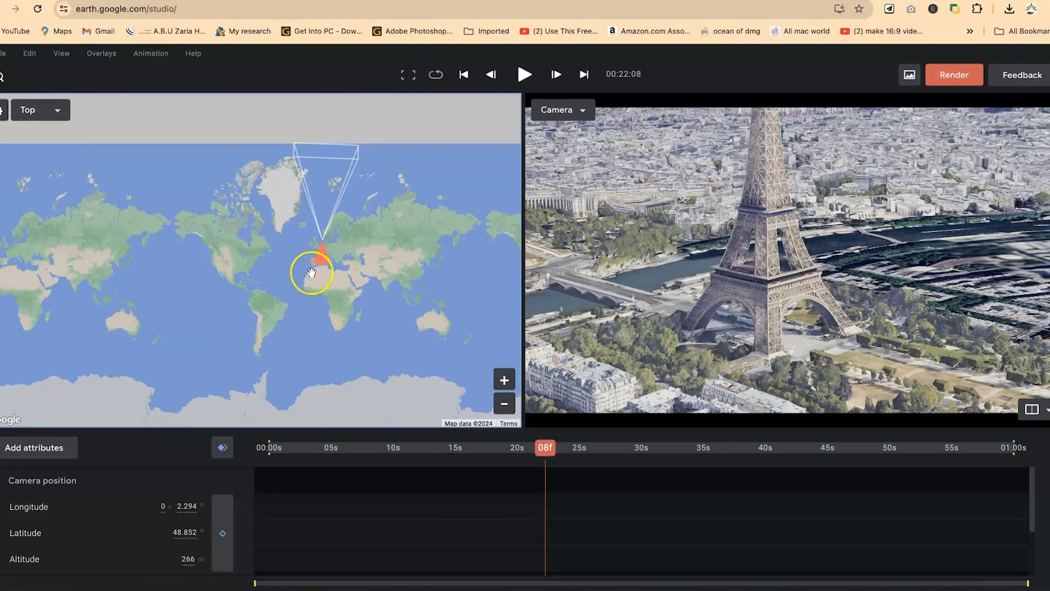
# Step: Zoom in on the Top map and pan across Africa and Asia, ending at the camera marker over western Europe
pyautogui.scroll(2, 326, 284)
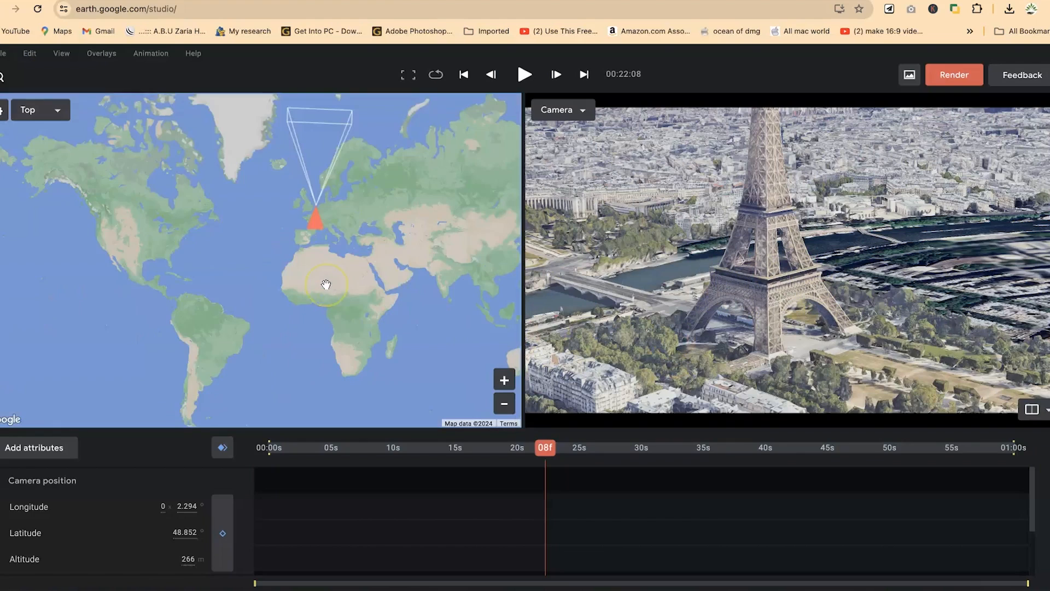
pyautogui.scroll(2, 326, 284)
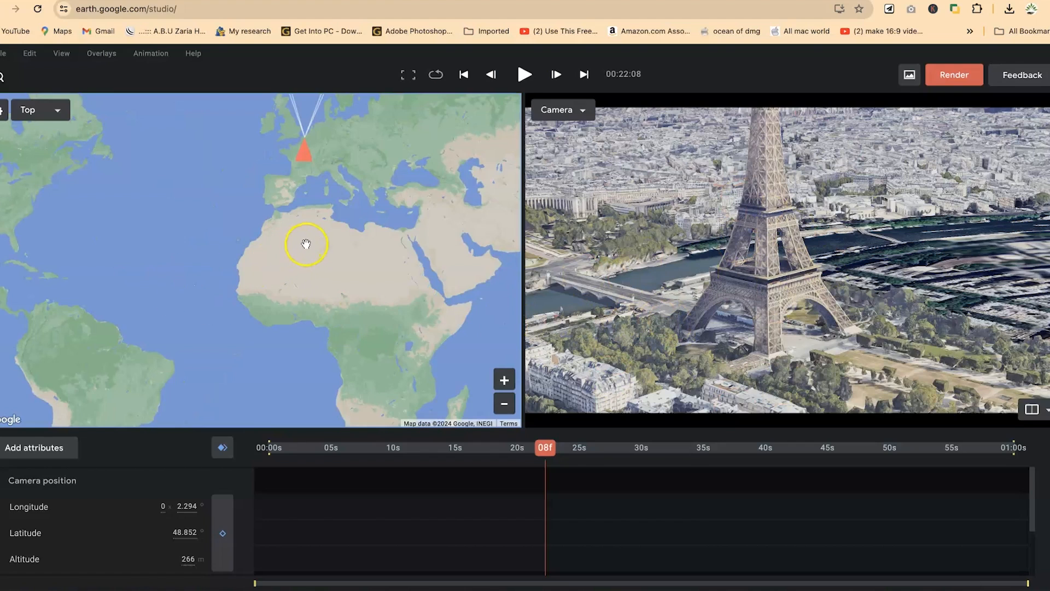
pyautogui.moveTo(373, 202); pyautogui.dragTo(369, 236)
pyautogui.moveTo(331, 395)
pyautogui.mouseDown()
pyautogui.moveTo(396, 286)
pyautogui.moveTo(171, 290)
pyautogui.mouseUp()
pyautogui.moveTo(73, 255); pyautogui.dragTo(411, 298)
pyautogui.moveTo(287, 305); pyautogui.dragTo(342, 317)
pyautogui.moveTo(329, 272); pyautogui.dragTo(132, 191)
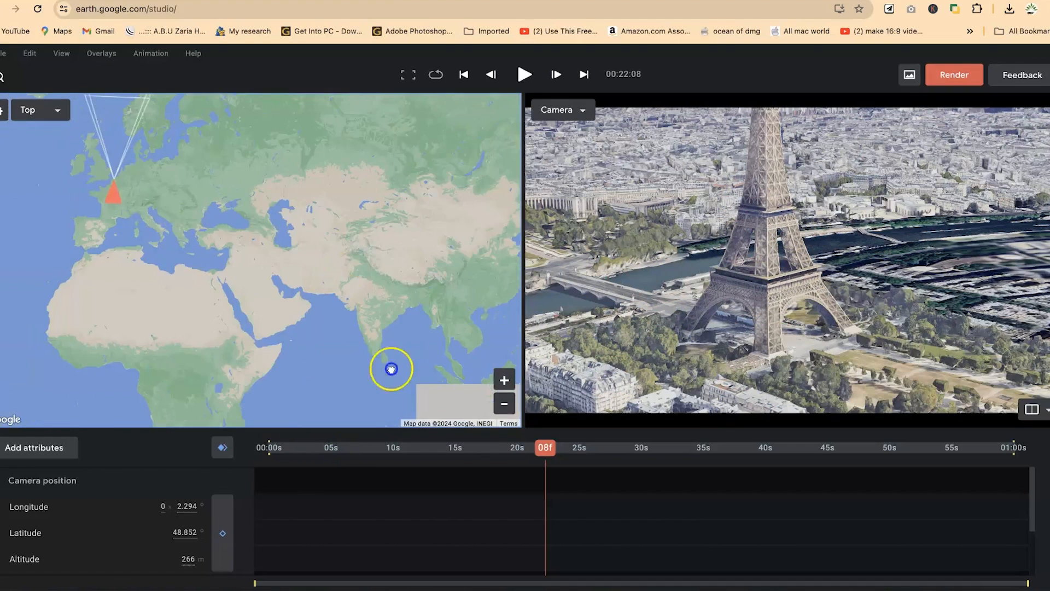
pyautogui.moveTo(377, 349); pyautogui.dragTo(453, 421)
pyautogui.moveTo(335, 255)
pyautogui.mouseDown()
pyautogui.moveTo(483, 234)
pyautogui.moveTo(362, 280)
pyautogui.mouseUp()
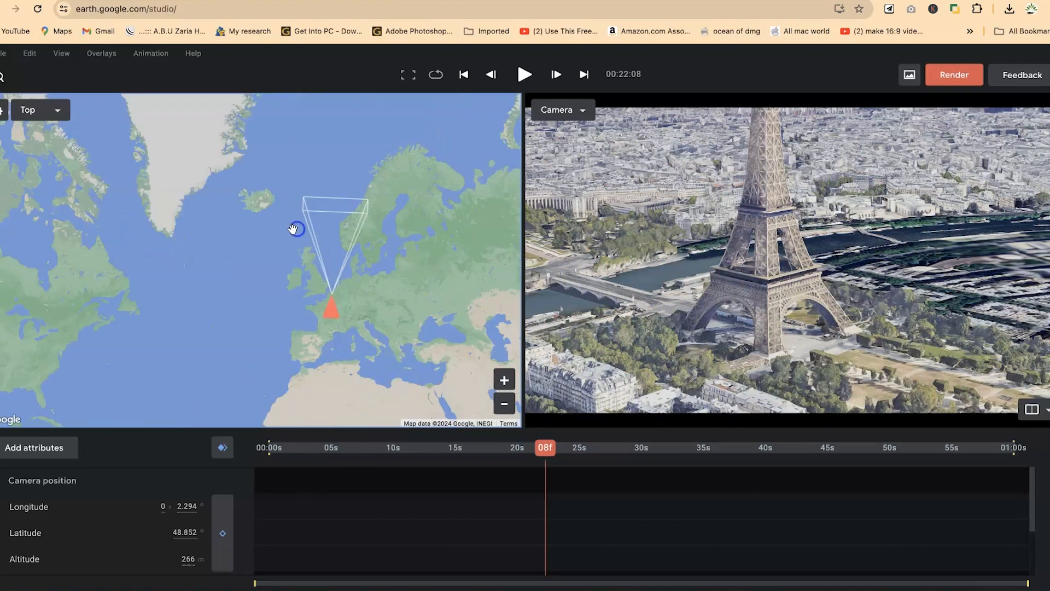
# Step: Zoom the Top map in on Paris and centre it around the camera marker beside the Seine
pyautogui.scroll(5, 228, 258)
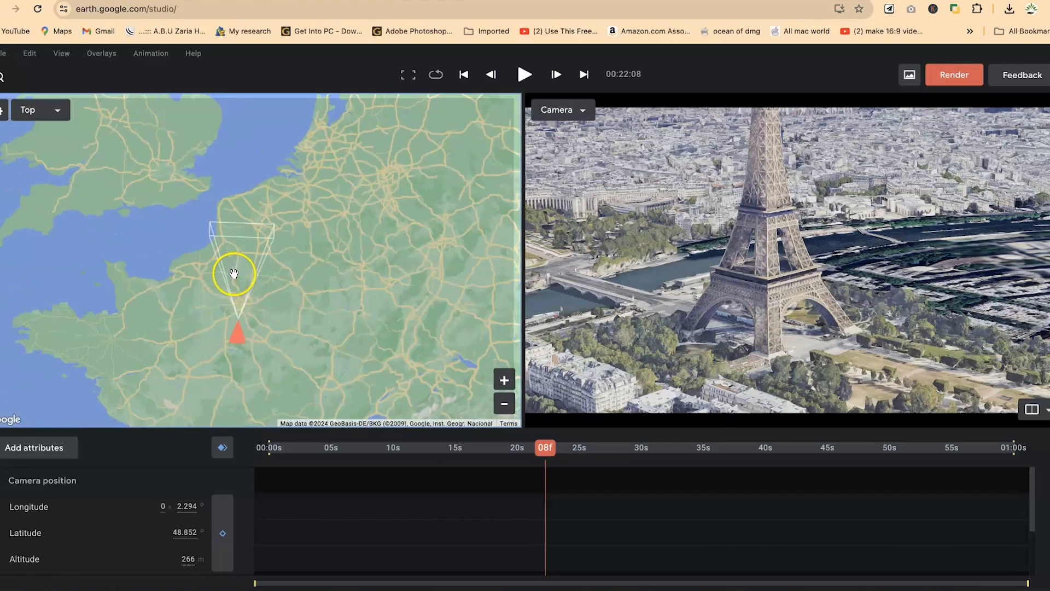
pyautogui.scroll(3, 244, 281)
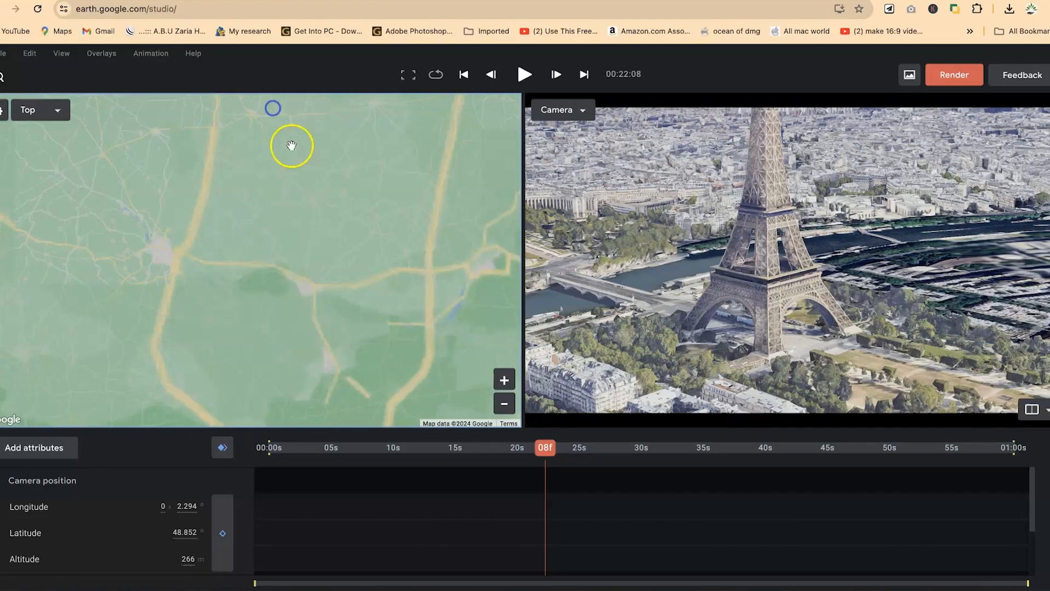
pyautogui.scroll(-5, 311, 281)
pyautogui.moveTo(309, 280); pyautogui.dragTo(302, 164)
pyautogui.scroll(2, 223, 290)
pyautogui.scroll(2, 364, 317)
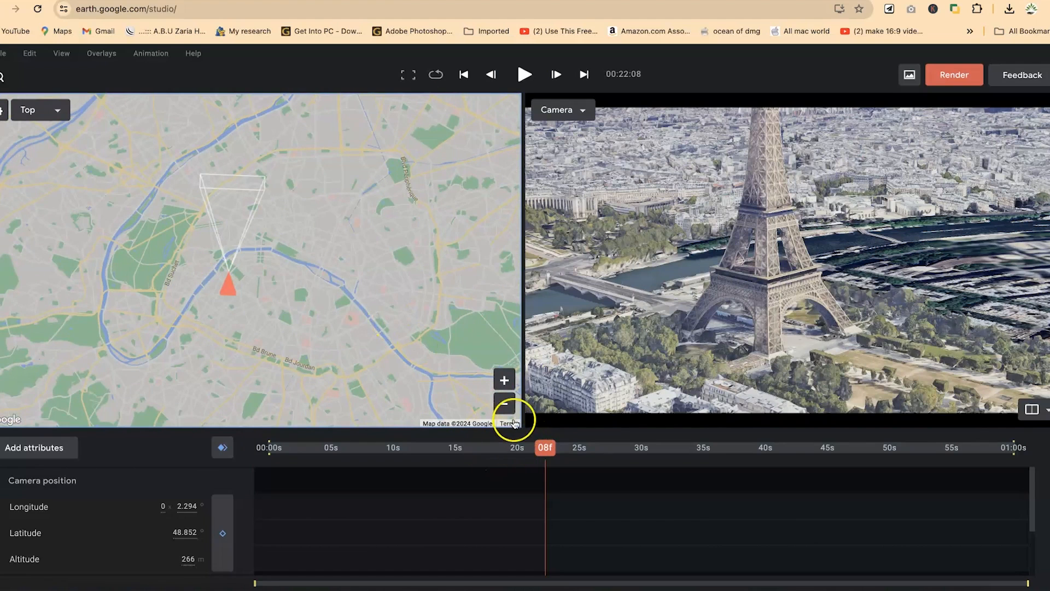
# Step: Step the Top map's zoom level out and in over Paris, from a city overview to street level
pyautogui.click(506, 405)
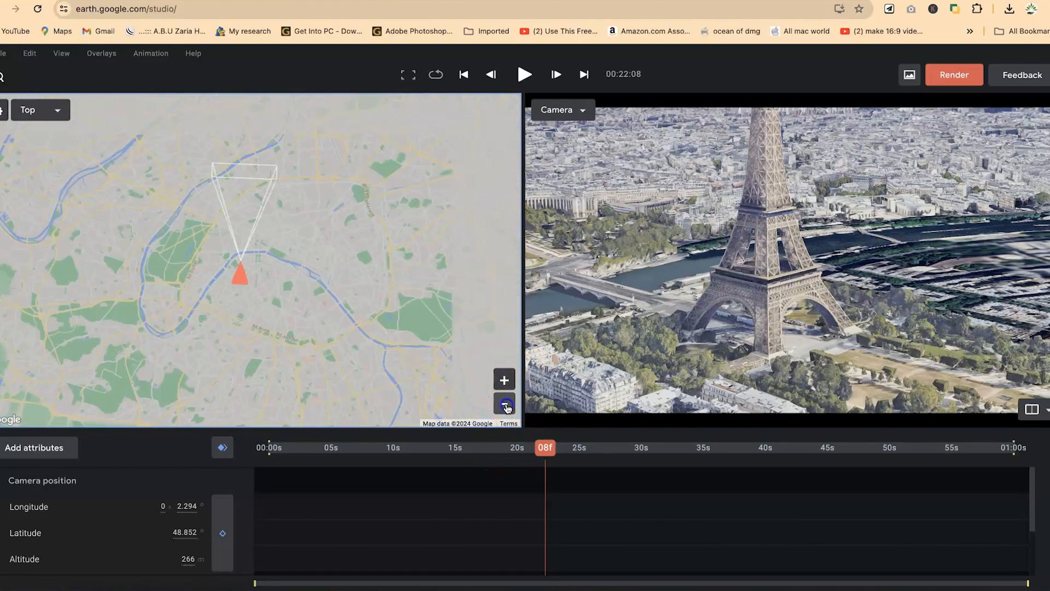
pyautogui.click(505, 381)
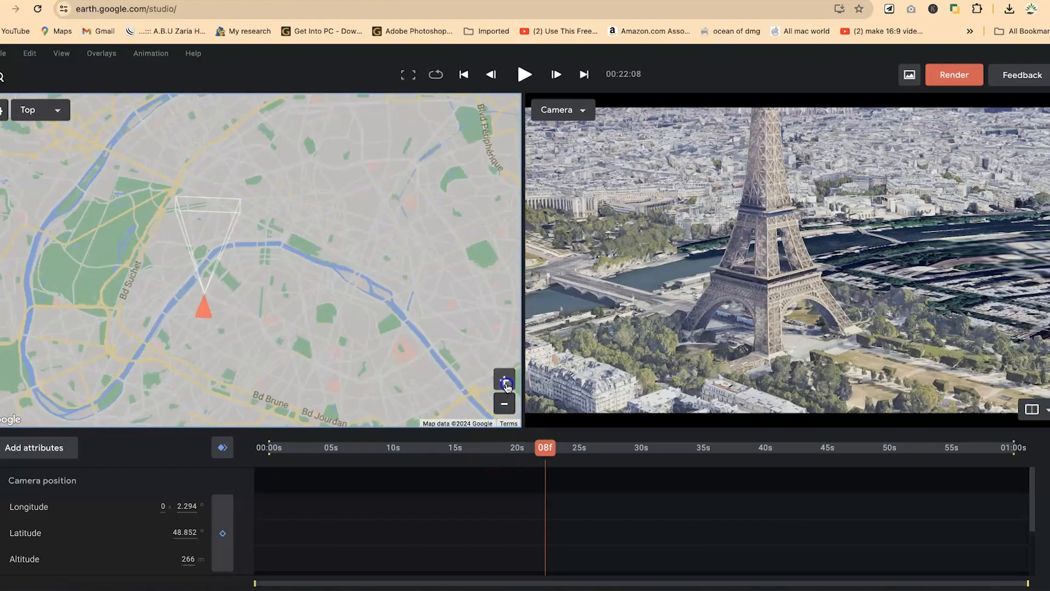
pyautogui.click(506, 384)
pyautogui.click(507, 383)
pyautogui.click(506, 411)
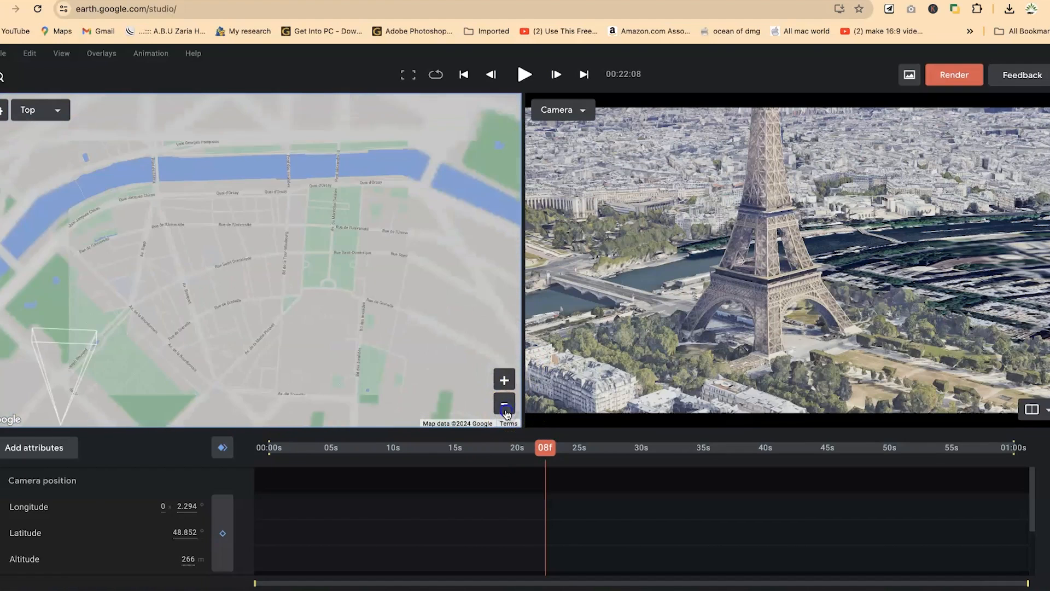
pyautogui.click(506, 405)
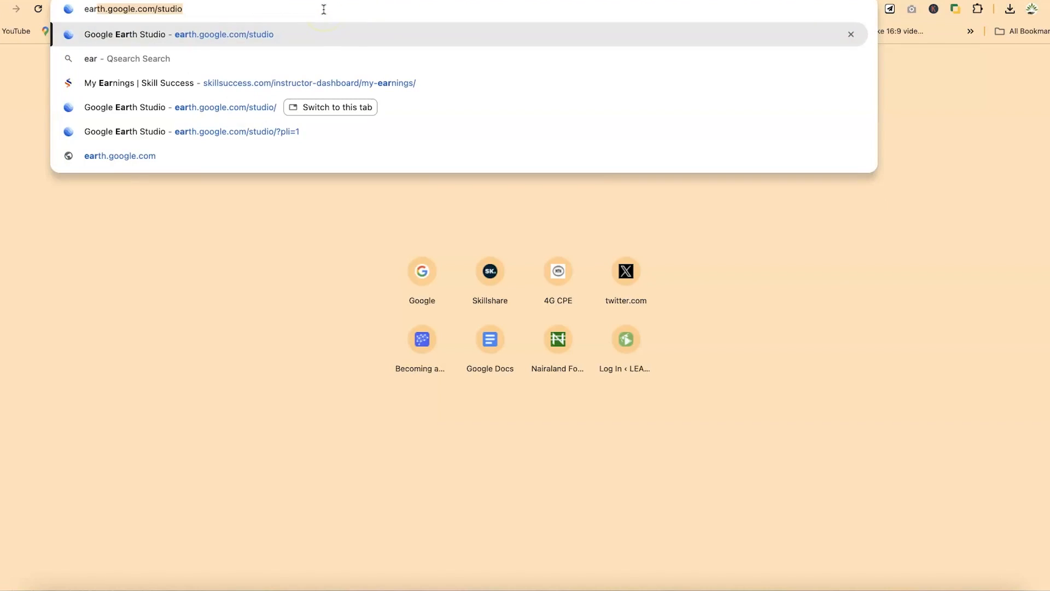
# Step: Load earth.google.com/studio with a fresh project and bring the camera over southern Africa at an altitude of about 12052 km
pyautogui.press('Return')
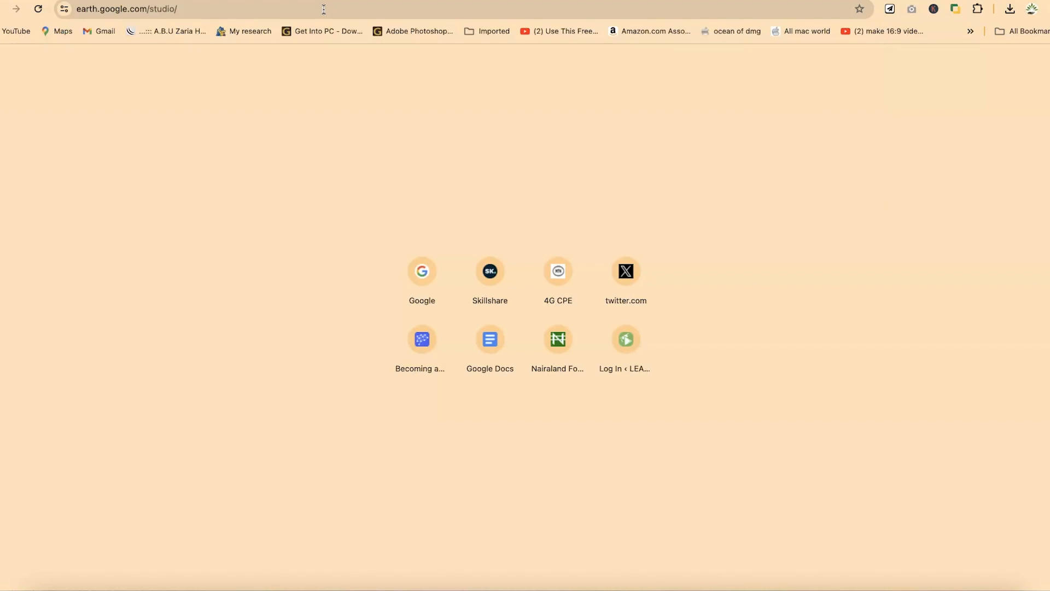
pyautogui.click(558, 356)
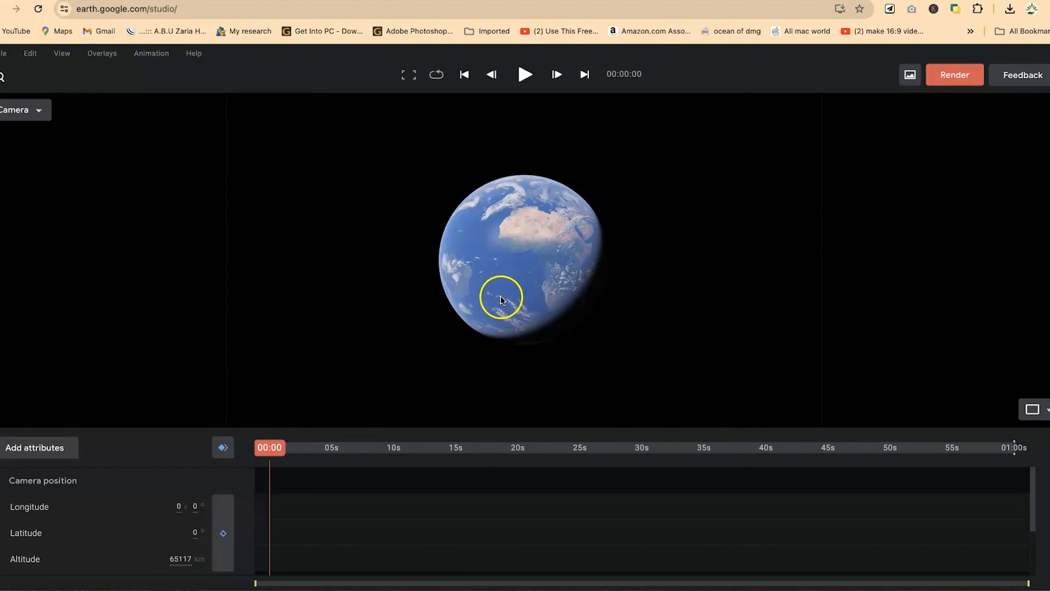
pyautogui.moveTo(544, 280); pyautogui.dragTo(529, 251)
pyautogui.scroll(5, 530, 250)
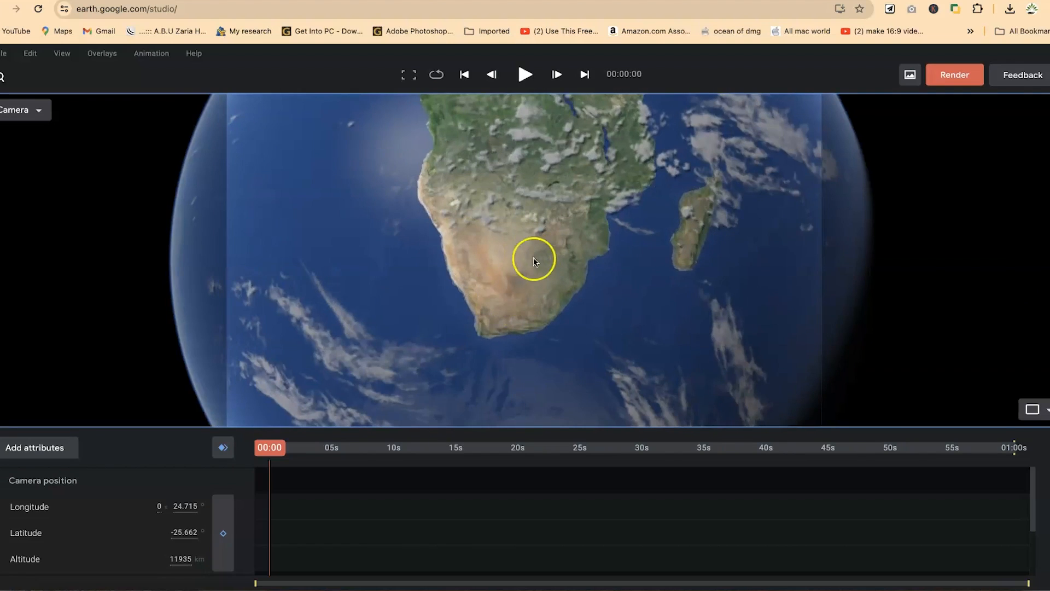
pyautogui.scroll(-5, 517, 273)
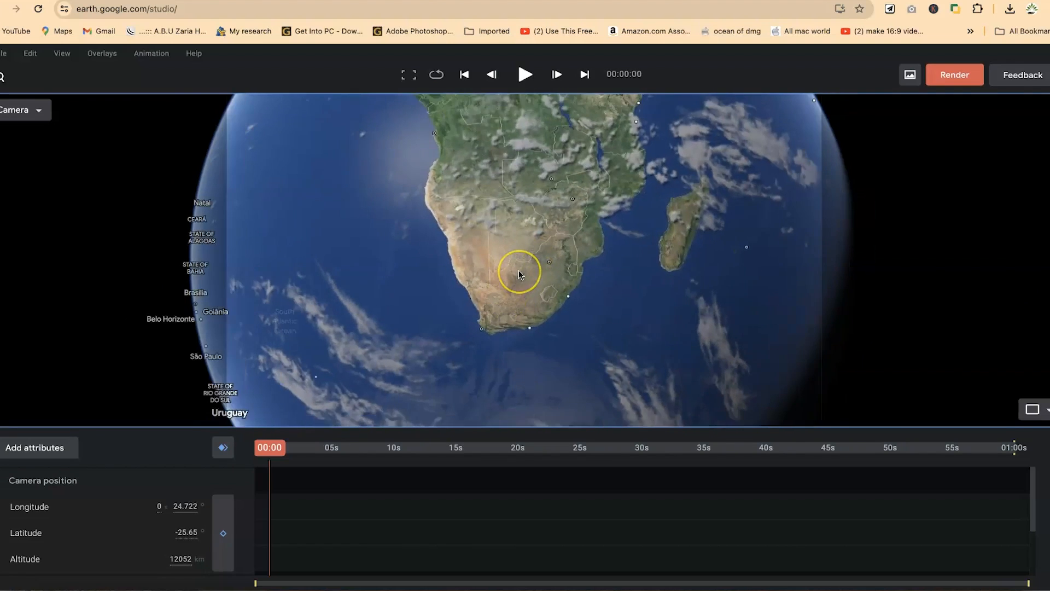
# Step: Search for the Eiffel Tower and fly the camera to the Paris landmark
pyautogui.scroll(5, 518, 272)
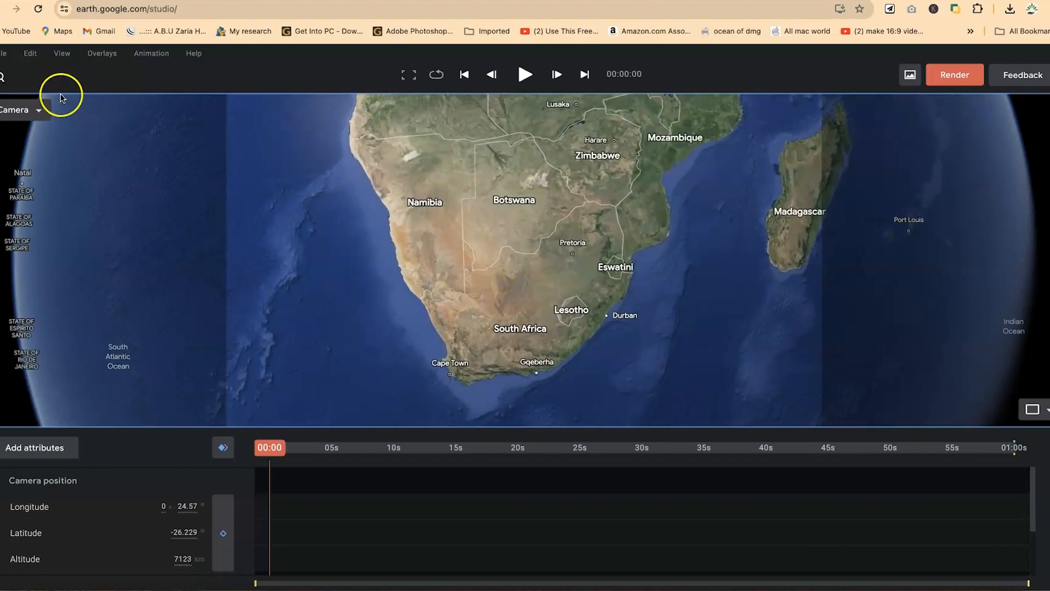
pyautogui.click(19, 77)
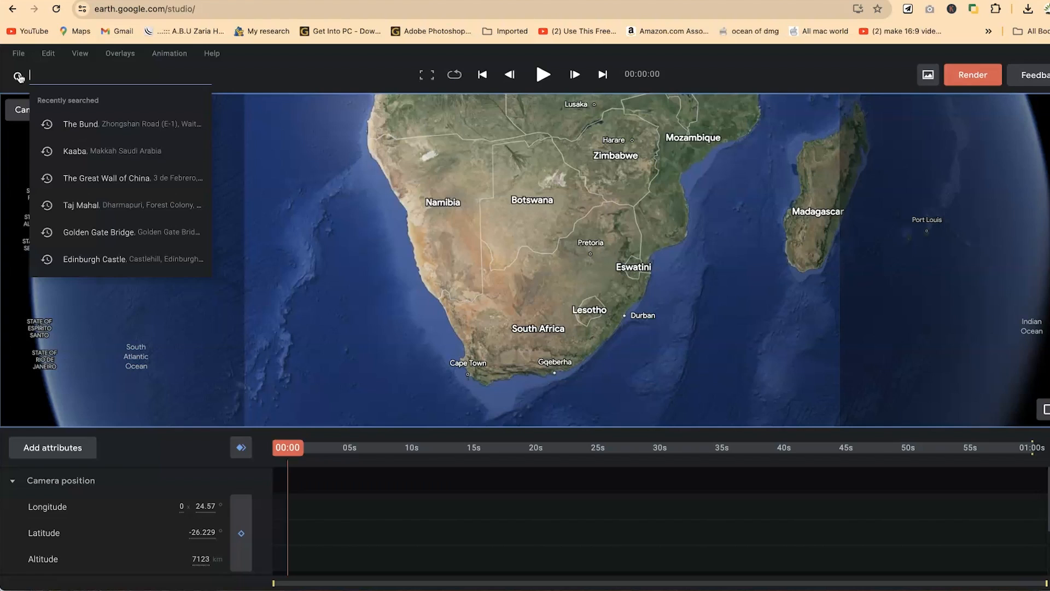
pyautogui.write('ff')
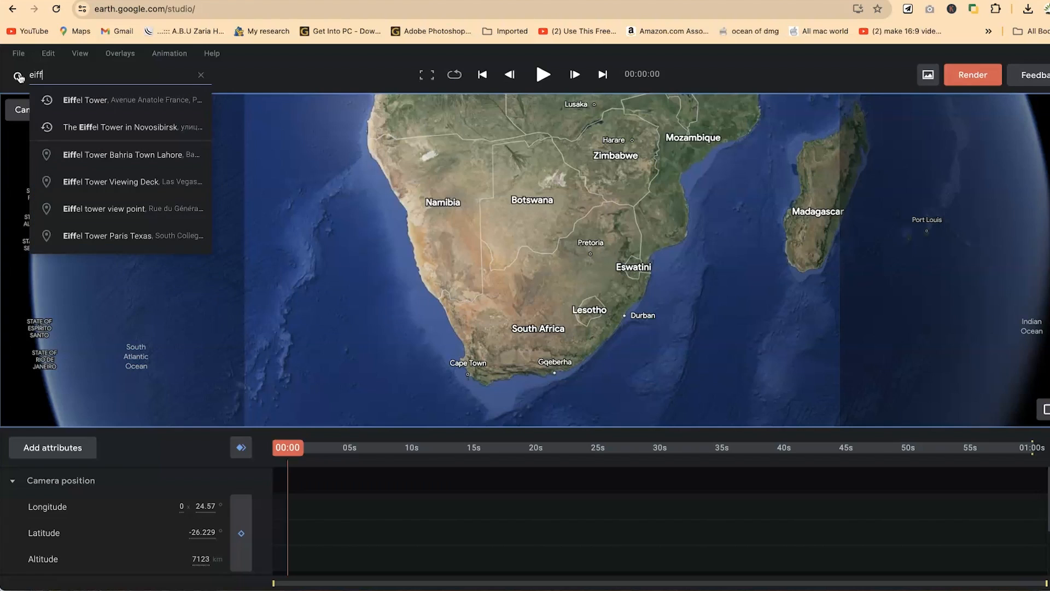
pyautogui.click(97, 102)
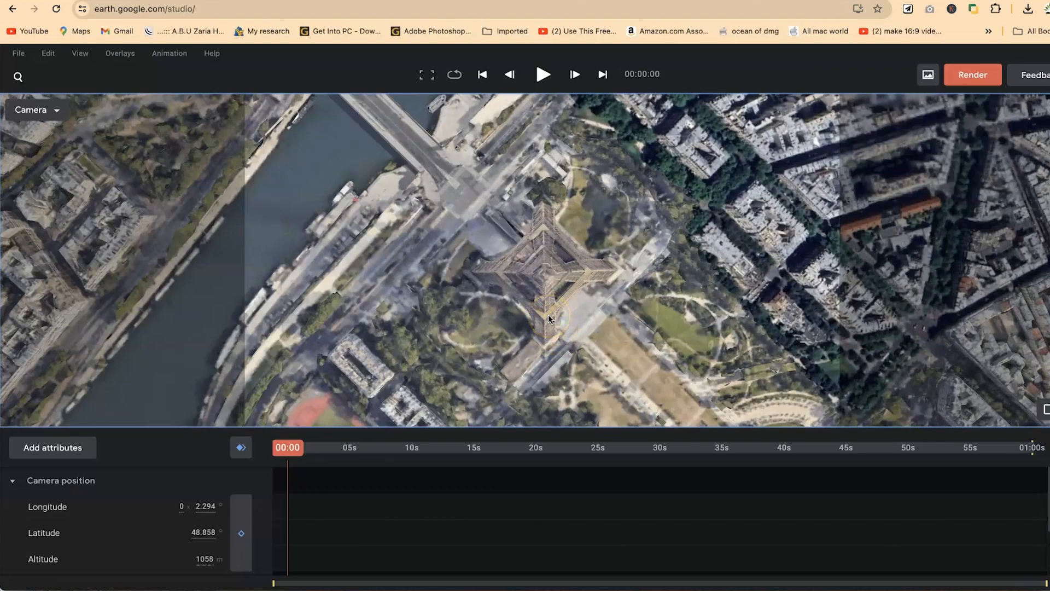
# Step: Pan and zoom the top-down view around the Eiffel Tower, ending at a camera altitude of about 1727 m
pyautogui.moveTo(548, 316); pyautogui.dragTo(553, 290)
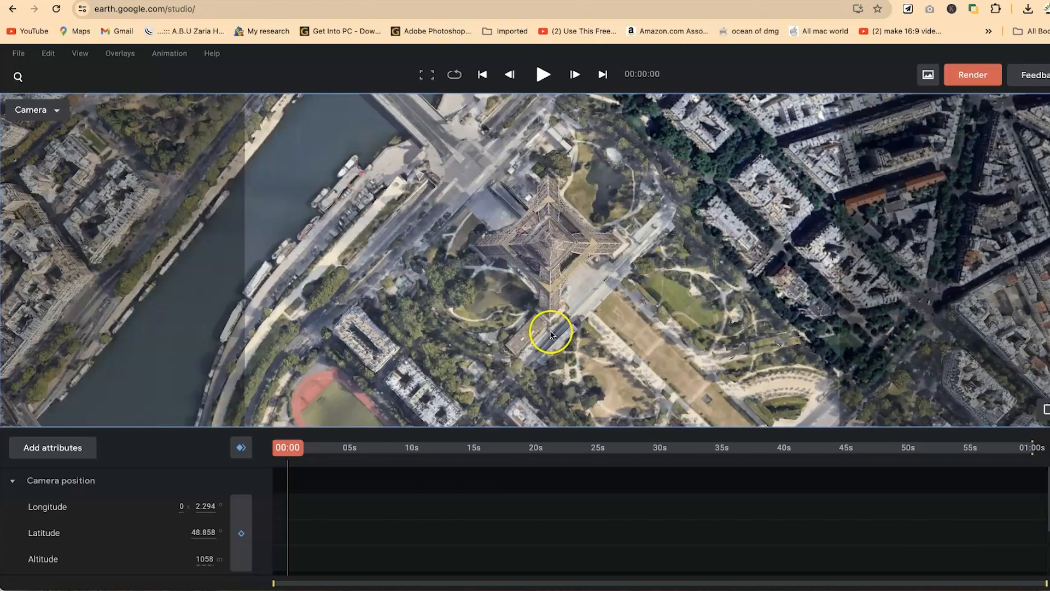
pyautogui.moveTo(537, 298); pyautogui.dragTo(615, 334)
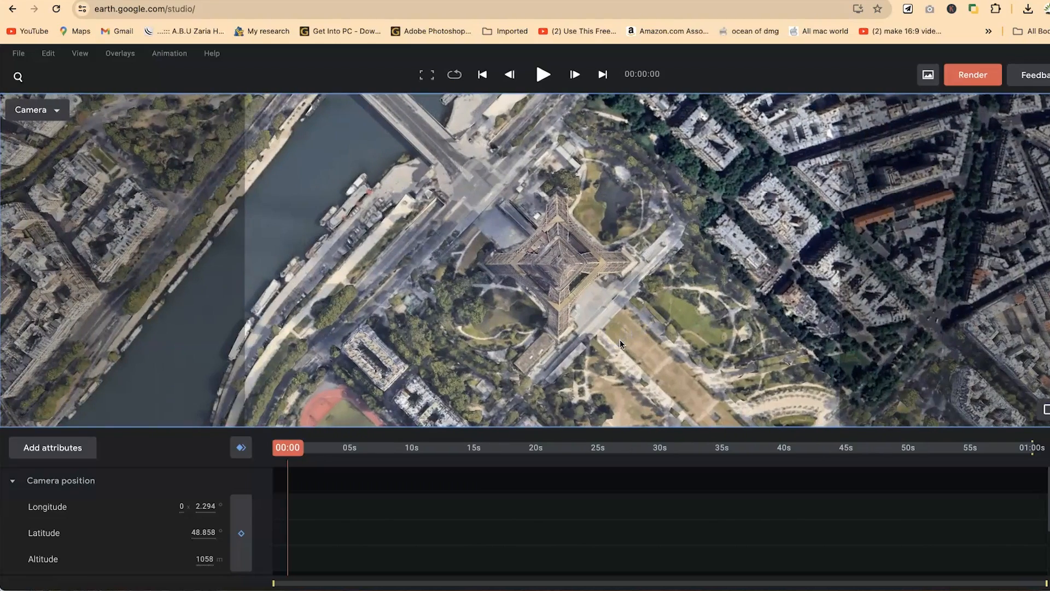
pyautogui.scroll(5, 619, 339)
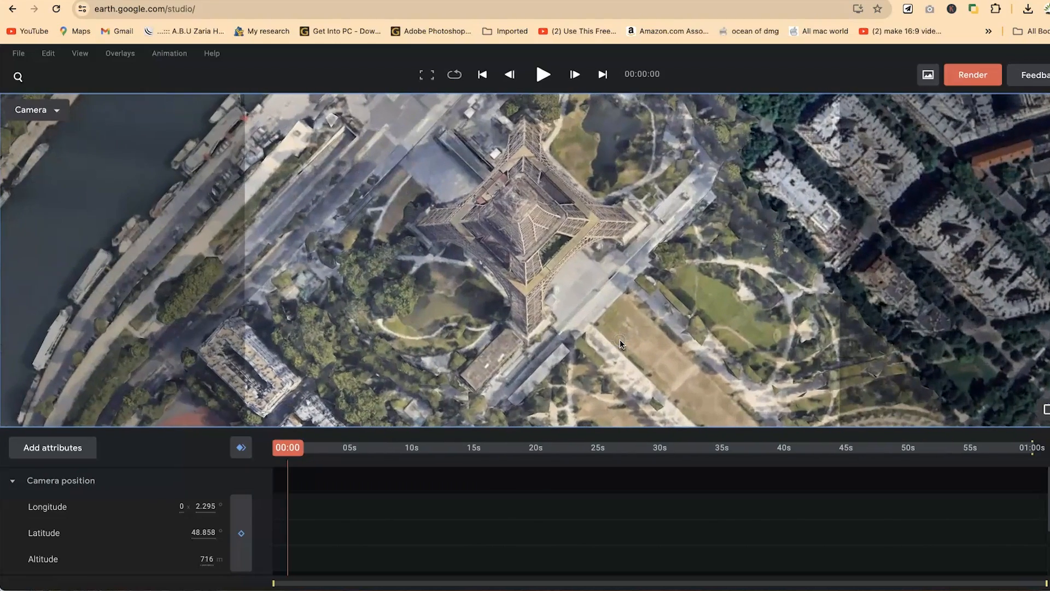
pyautogui.scroll(-8, 620, 343)
pyautogui.click(623, 354)
pyautogui.moveTo(623, 354); pyautogui.dragTo(592, 324)
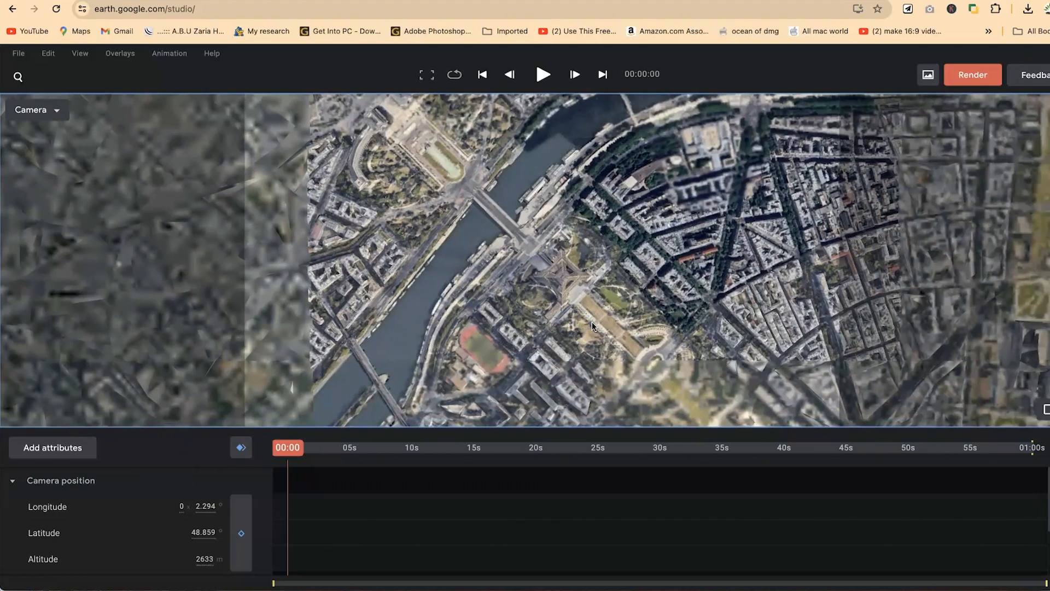
pyautogui.scroll(5, 592, 330)
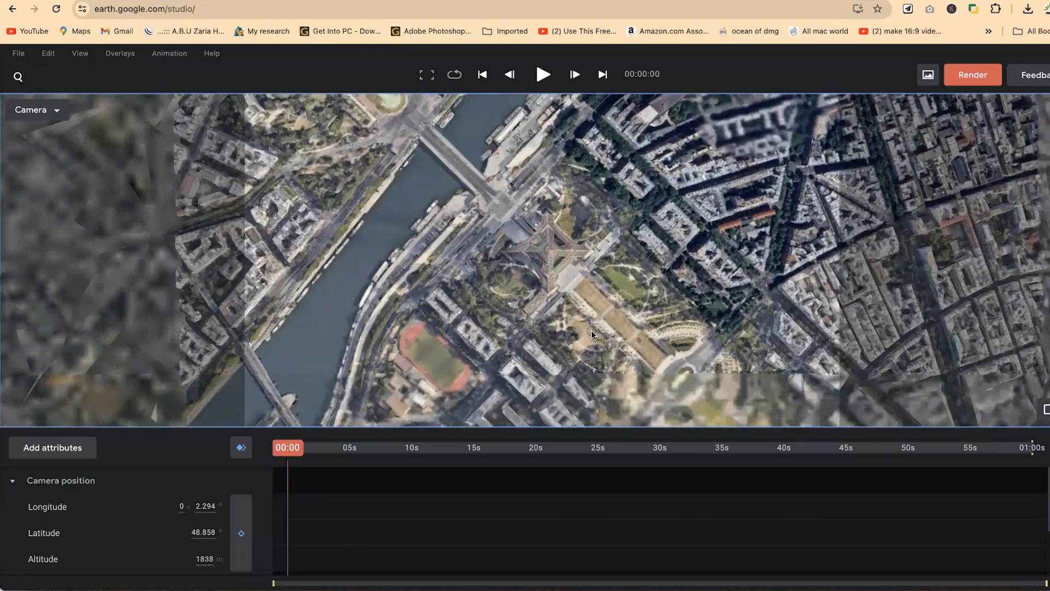
pyautogui.click(575, 345)
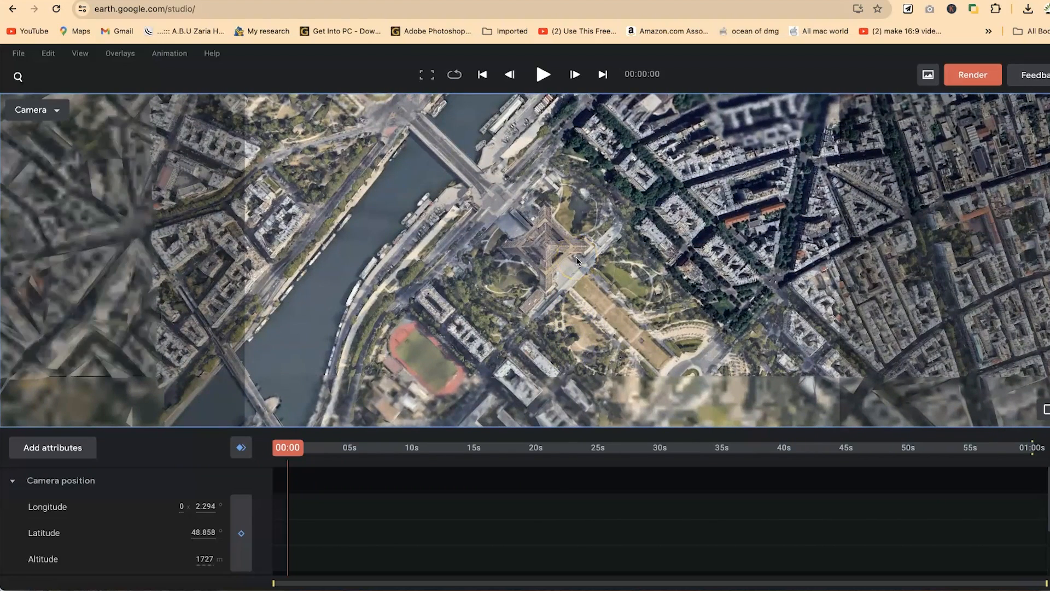
# Step: Tilt the camera into an oblique view of the Eiffel Tower and zoom in and out on its base, ending at about 215 m altitude
pyautogui.moveTo(576, 257); pyautogui.dragTo(586, 190)
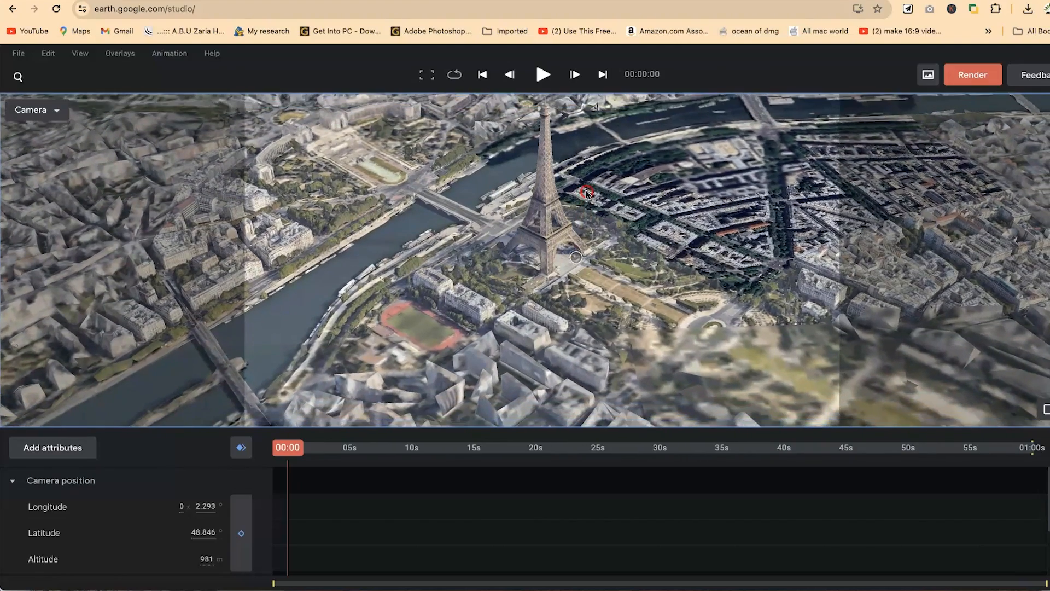
pyautogui.scroll(2, 588, 190)
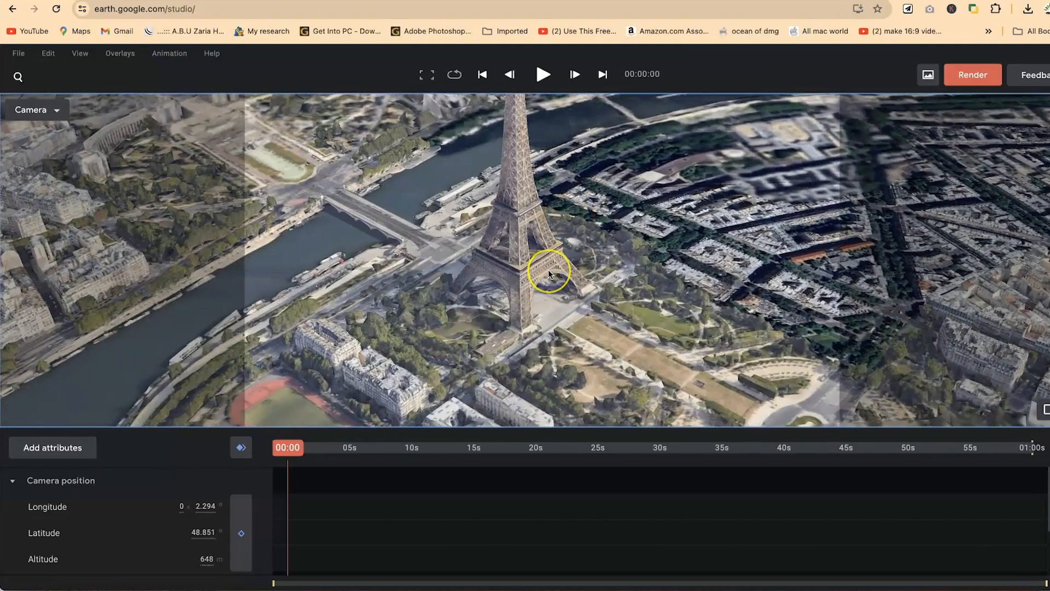
pyautogui.scroll(3, 549, 269)
pyautogui.scroll(4, 548, 269)
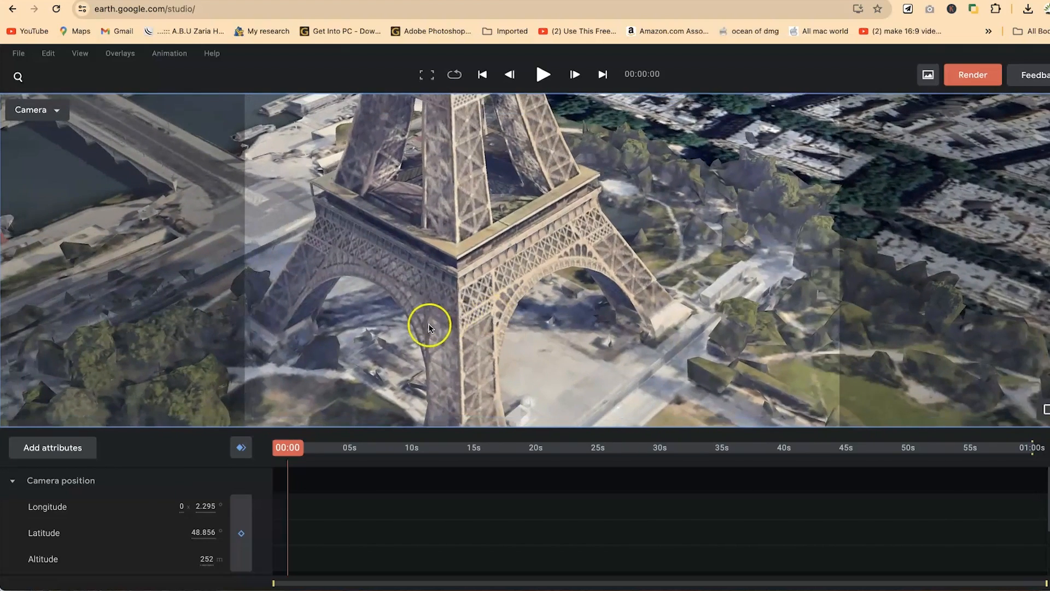
pyautogui.doubleClick(429, 327)
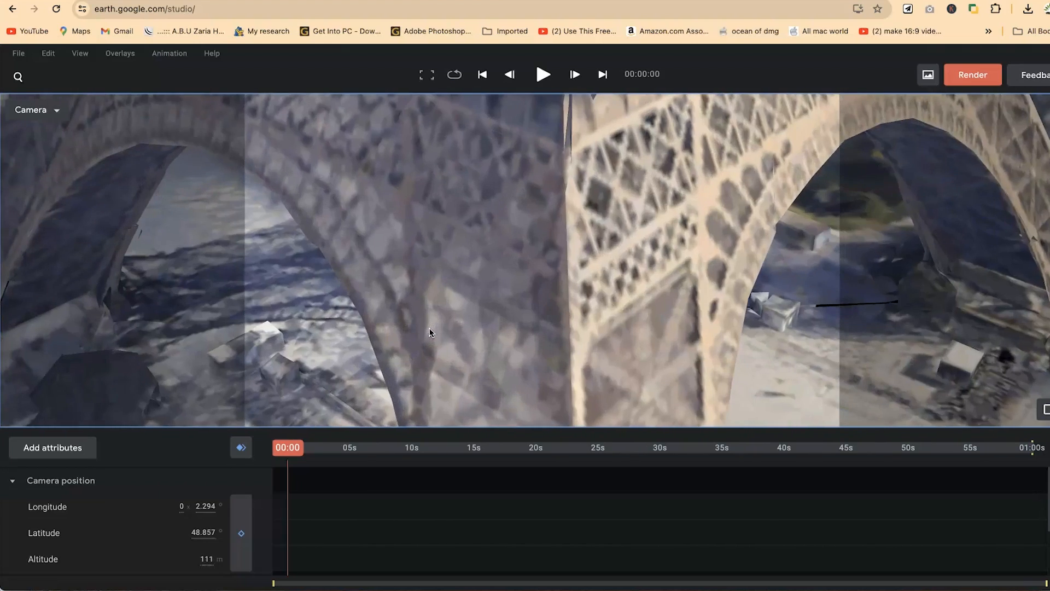
pyautogui.doubleClick(429, 331)
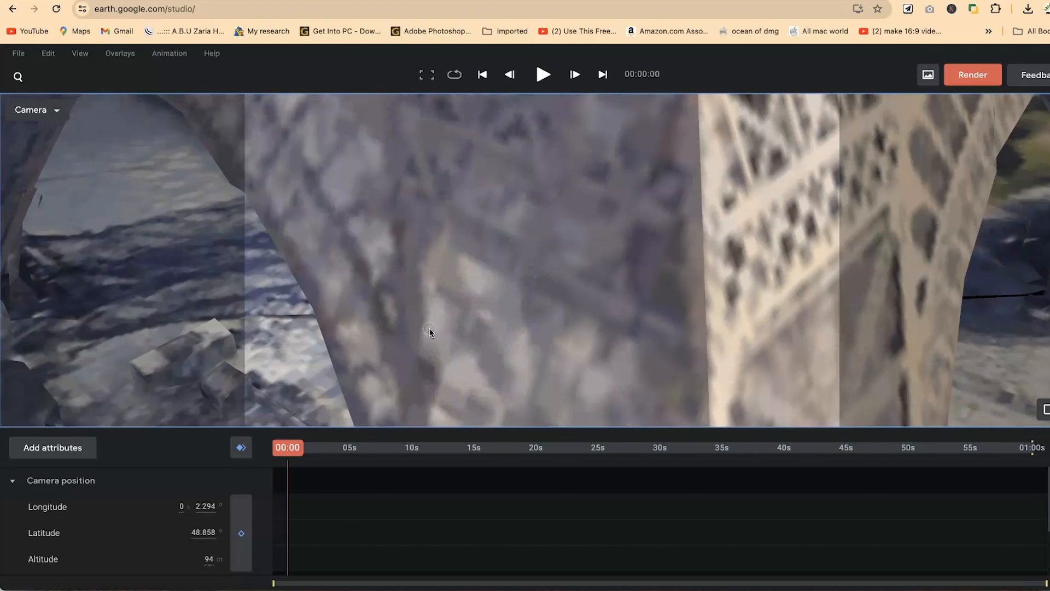
pyautogui.scroll(-5, 429, 332)
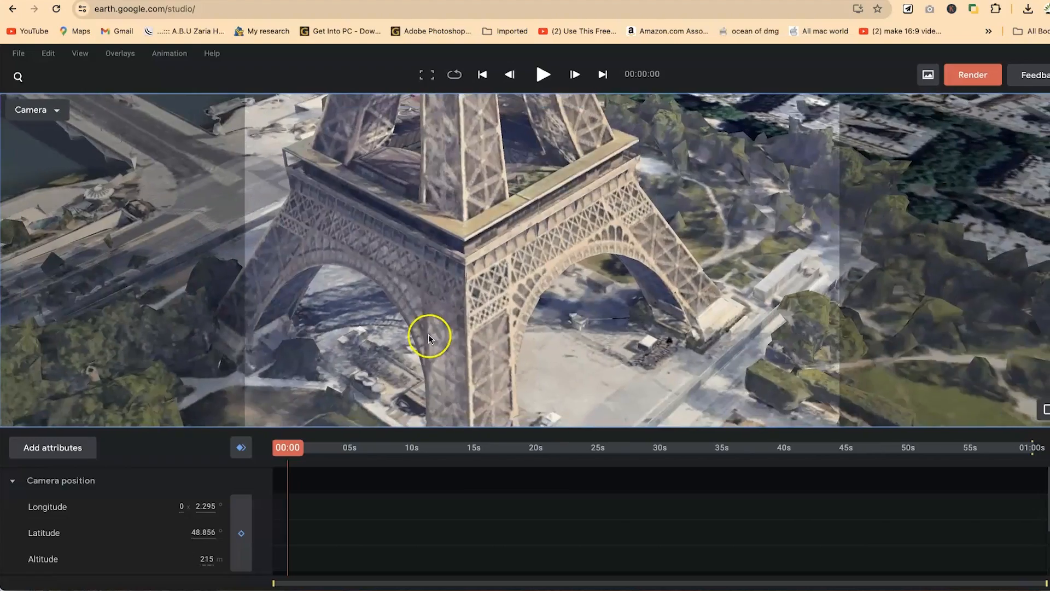
# Step: Orbit the camera around the Eiffel Tower until the Seine bridge lies behind it, at an altitude of about 232 m
pyautogui.moveTo(429, 332); pyautogui.dragTo(289, 324)
pyautogui.moveTo(720, 312); pyautogui.dragTo(522, 323)
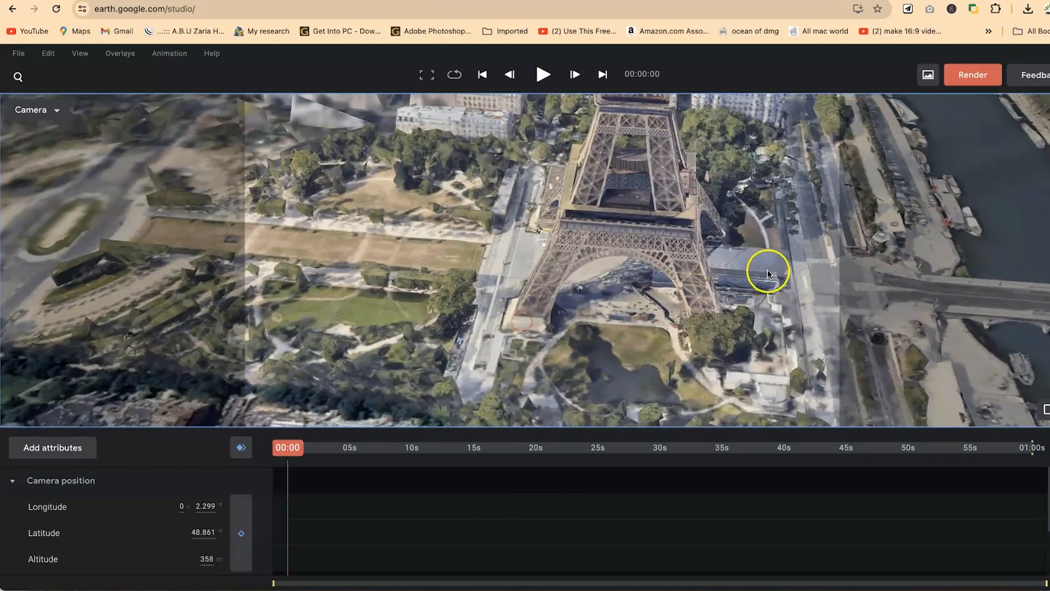
pyautogui.moveTo(620, 296); pyautogui.dragTo(693, 296)
pyautogui.scroll(4, 576, 313)
pyautogui.keyDown('shift'); pyautogui.moveTo(444, 338); pyautogui.dragTo(585, 321); pyautogui.keyUp('shift')
pyautogui.scroll(-2, 419, 323)
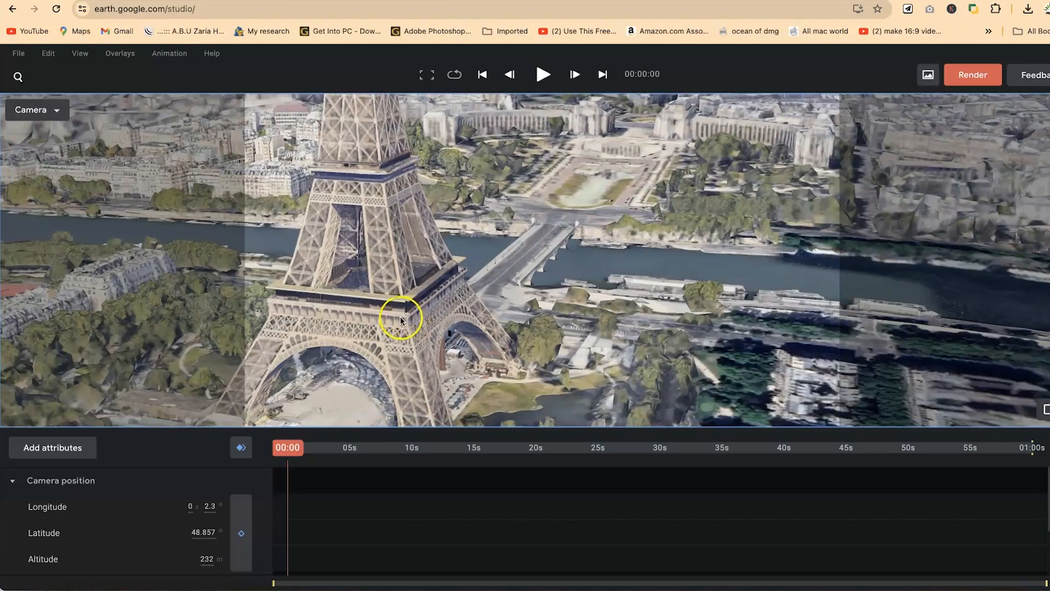
# Step: Pull the camera back from the Eiffel Tower to a wide oblique view of Paris at about 950 m altitude
pyautogui.keyDown('shift'); pyautogui.moveTo(396, 315); pyautogui.dragTo(523, 309); pyautogui.keyUp('shift')
pyautogui.scroll(-5, 454, 310)
pyautogui.scroll(-5, 442, 306)
pyautogui.moveTo(427, 223); pyautogui.dragTo(654, 321)
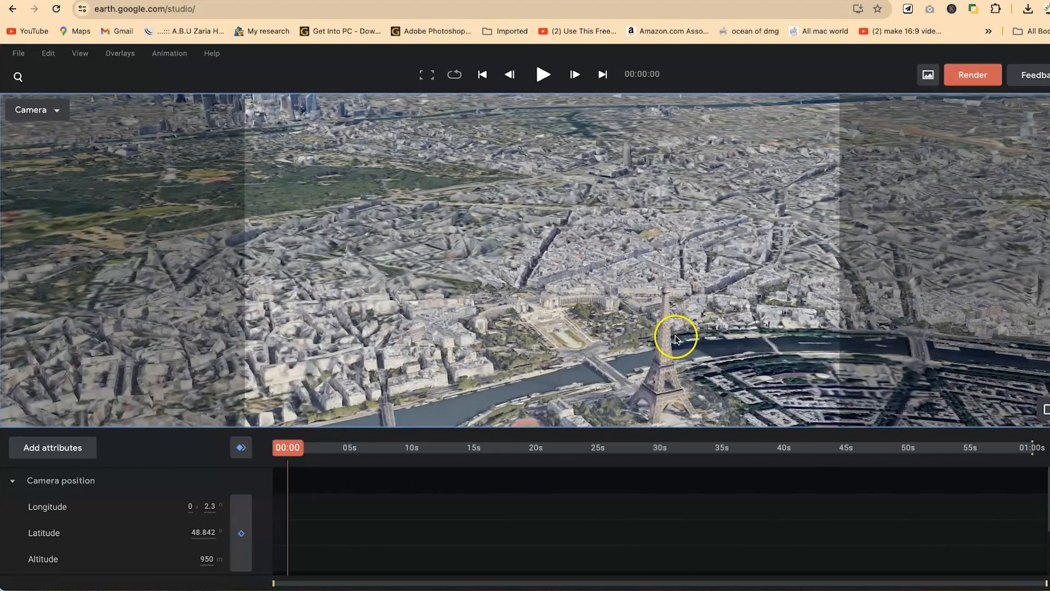
# Step: Zoom in close on the Eiffel Tower's lattice and back out to about 541 m altitude
pyautogui.scroll(6, 673, 340)
pyautogui.scroll(-6, 671, 340)
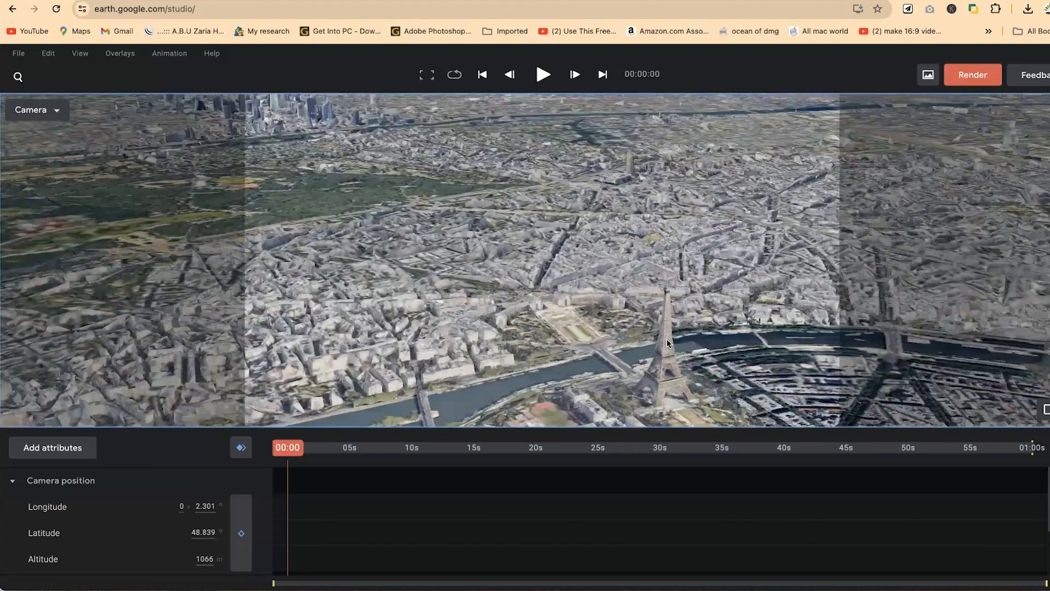
pyautogui.scroll(8, 664, 340)
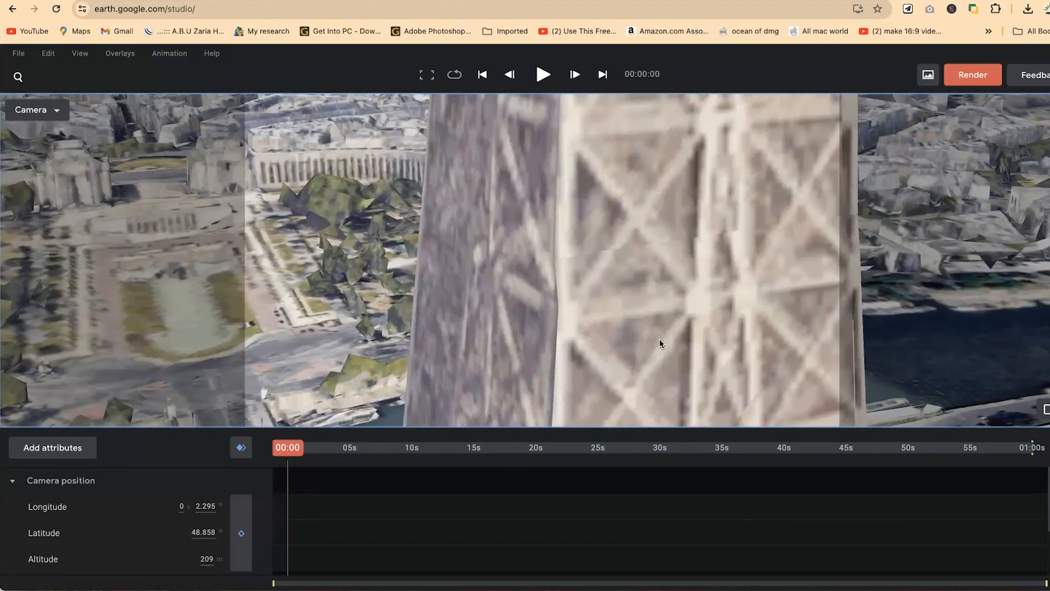
pyautogui.scroll(-6, 659, 343)
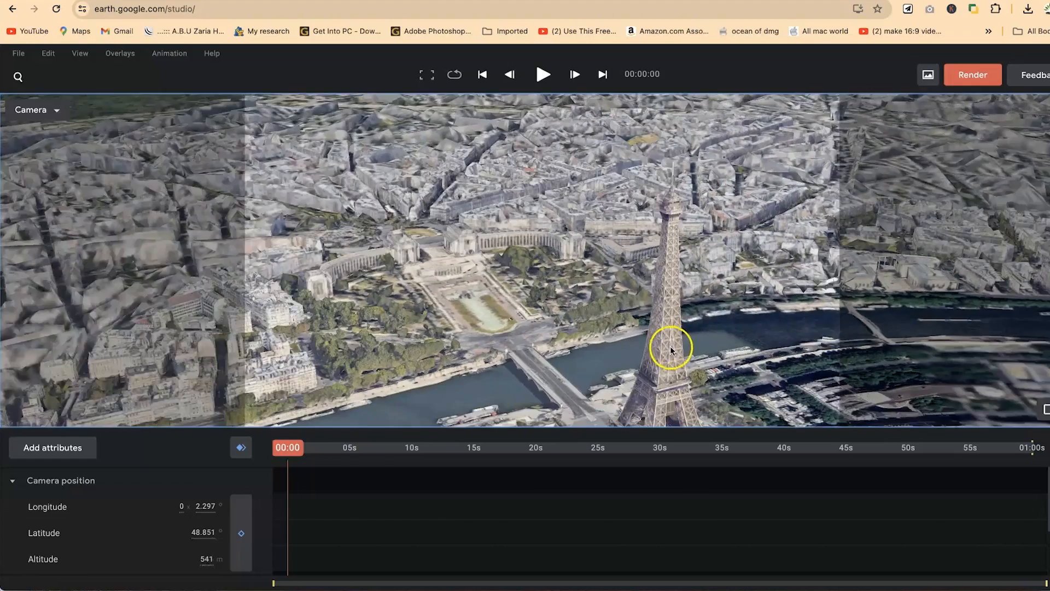
# Step: Reframe the Eiffel Tower, zoom in to its arches and back out, and turn the camera slightly around it at about 422 m altitude
pyautogui.moveTo(665, 358); pyautogui.dragTo(622, 288)
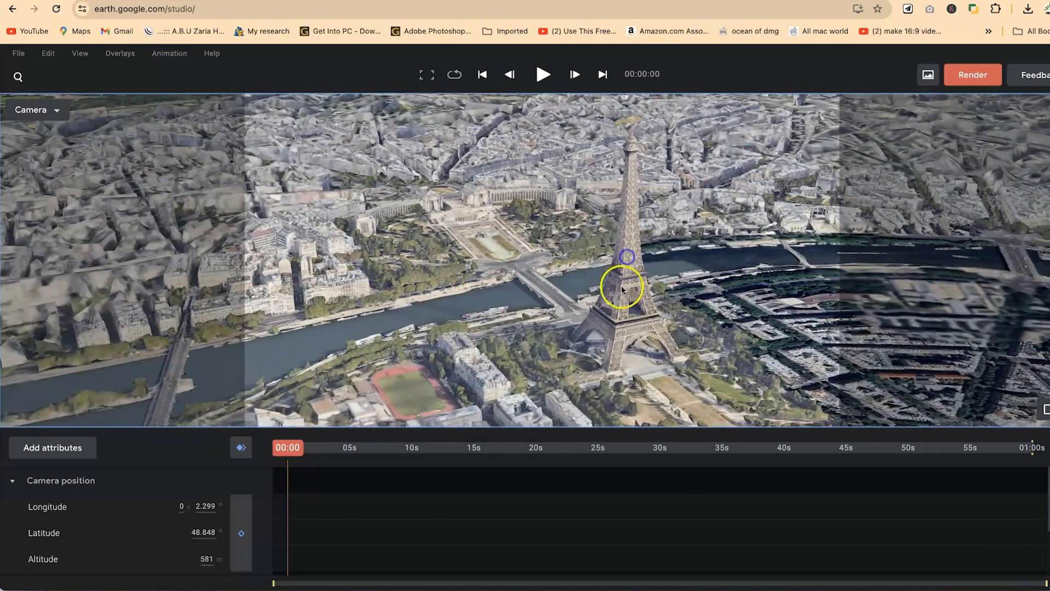
pyautogui.scroll(5, 628, 333)
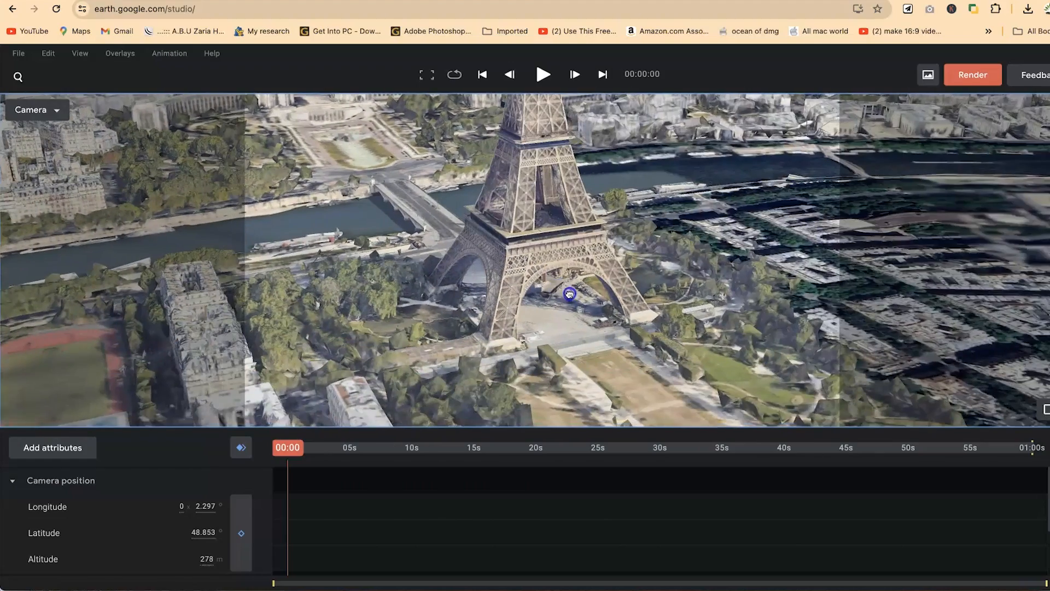
pyautogui.scroll(4, 553, 320)
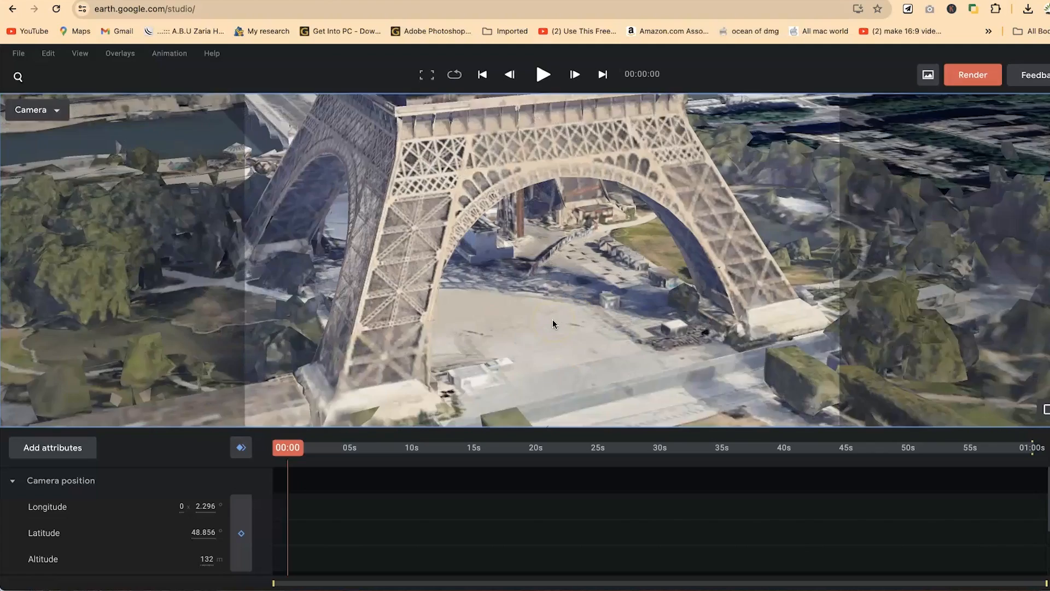
pyautogui.scroll(-2, 553, 320)
pyautogui.moveTo(533, 316); pyautogui.dragTo(497, 300)
pyautogui.scroll(-4, 497, 299)
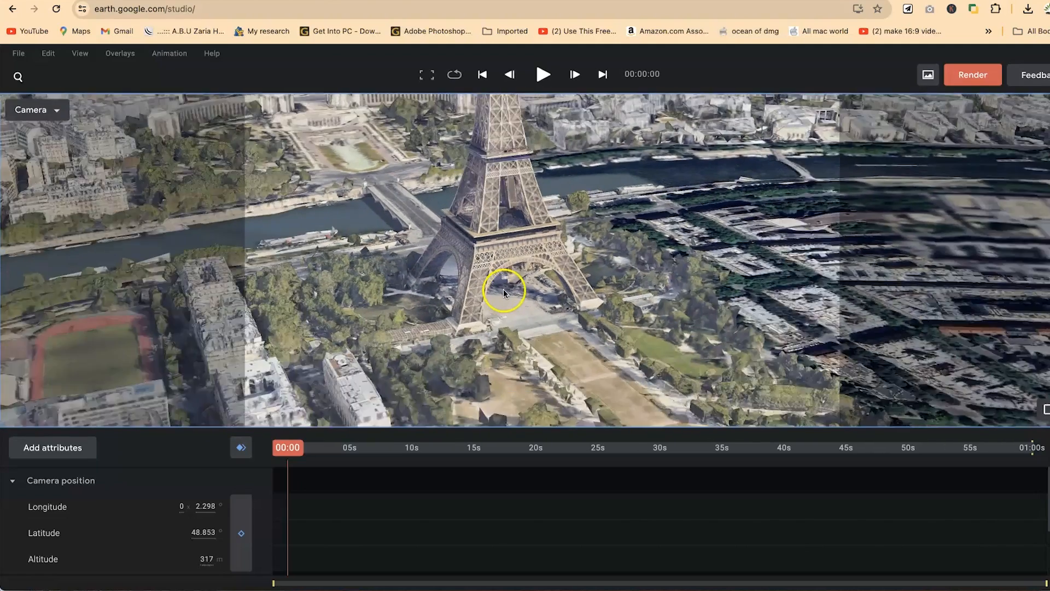
pyautogui.scroll(-2, 503, 289)
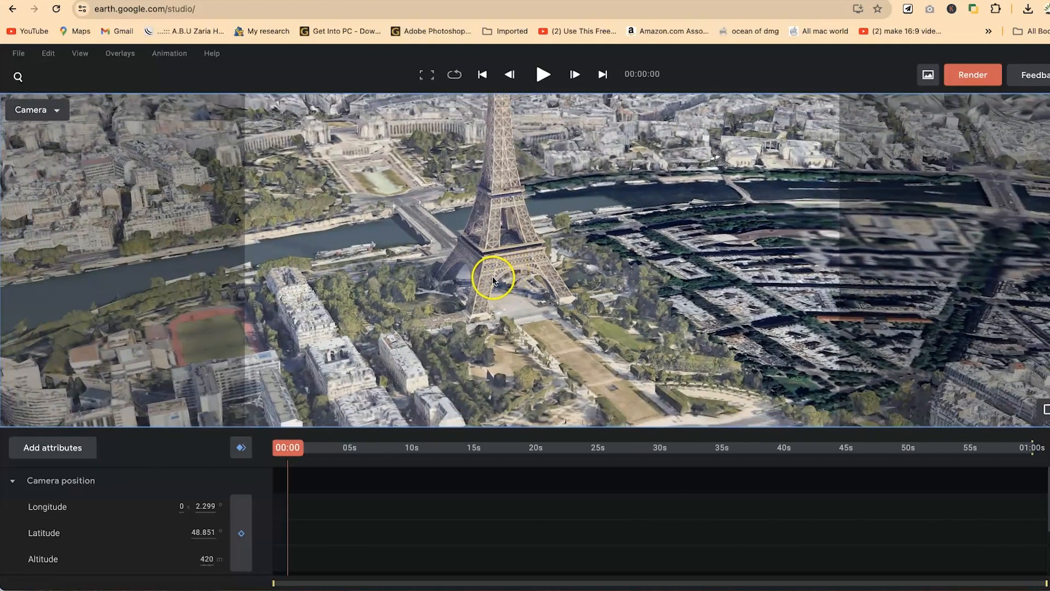
pyautogui.moveTo(504, 261); pyautogui.dragTo(568, 244, button='middle')
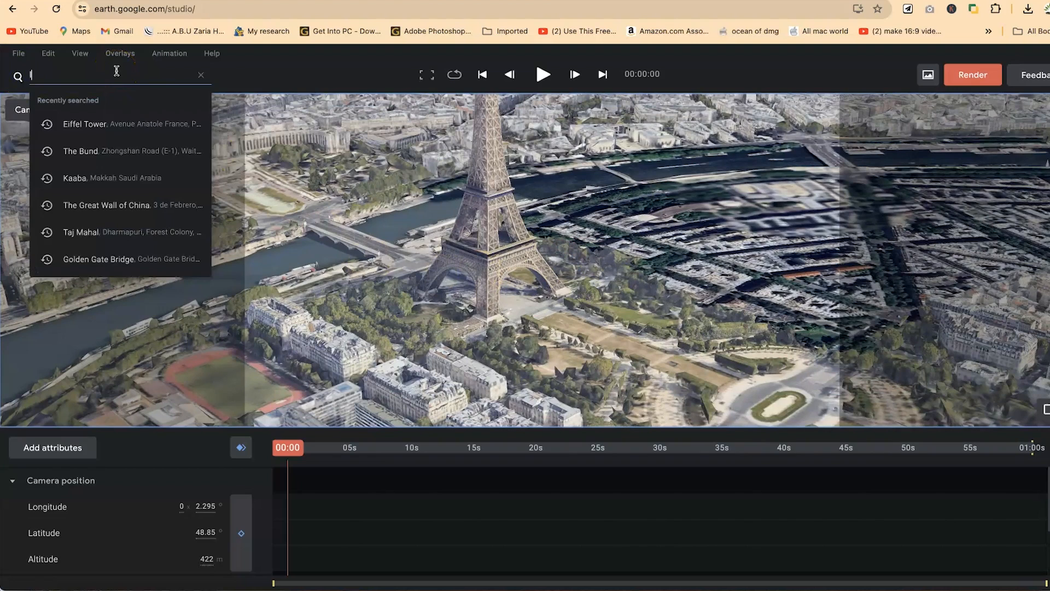
# Step: Search for London Bridge, London, UK and fly the camera to it
pyautogui.write('london bridge')
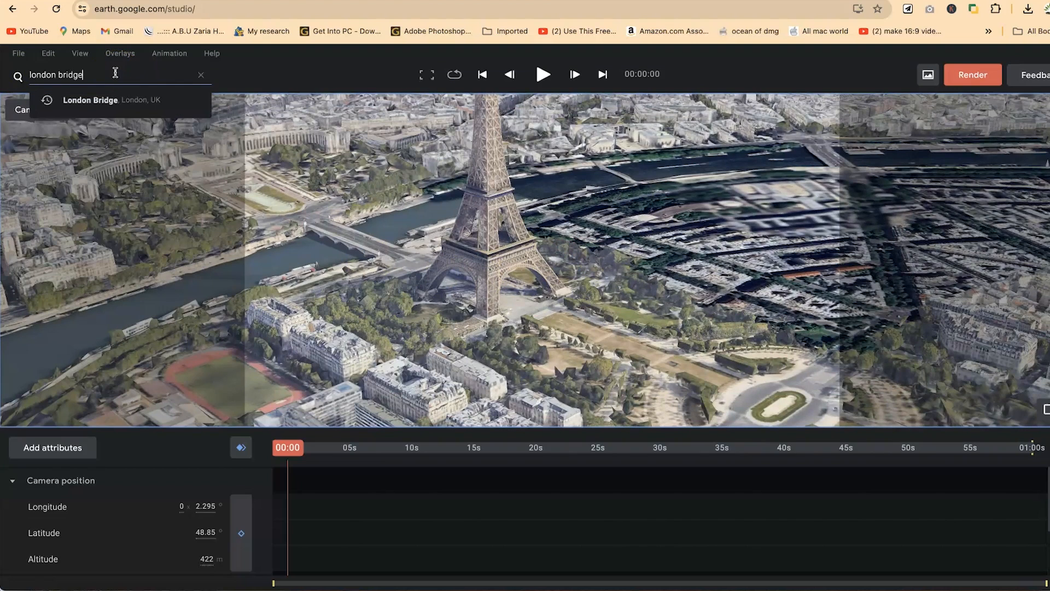
pyautogui.click(106, 99)
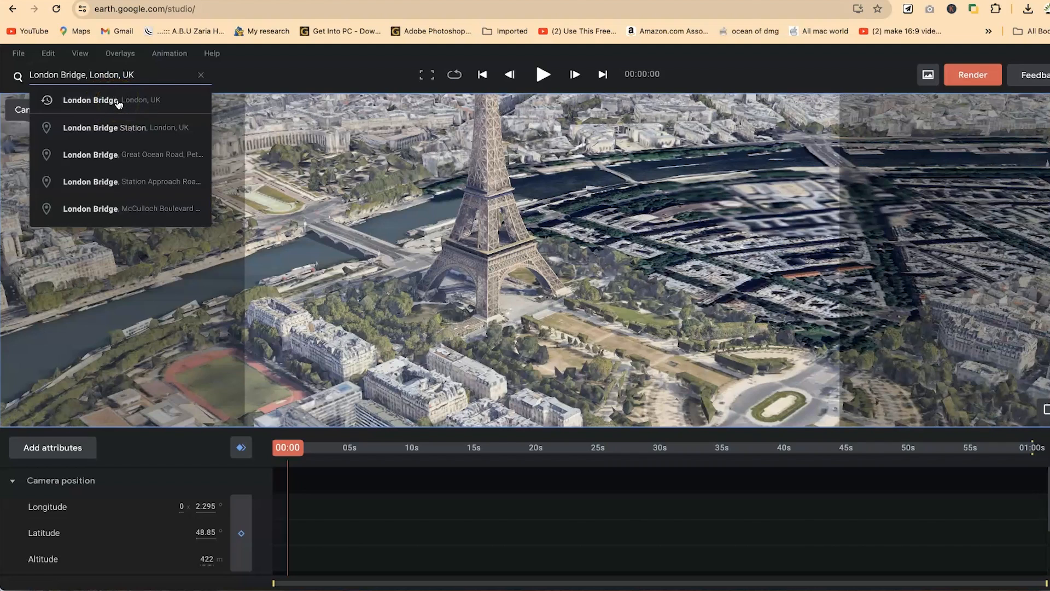
pyautogui.click(118, 100)
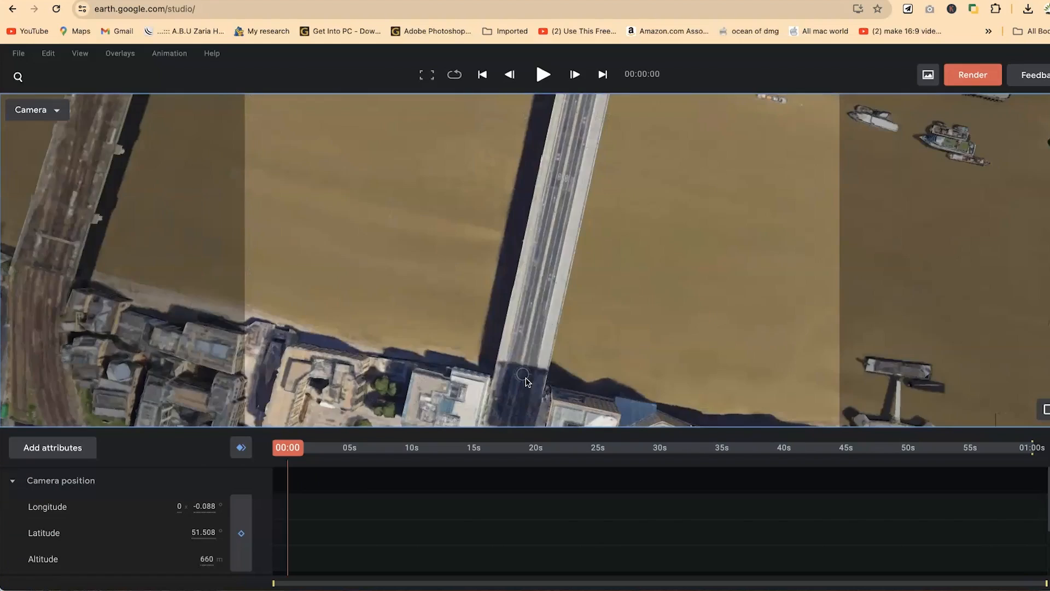
# Step: Pull back from London Bridge, tilt the camera along the Thames, and close in on Tower Bridge at about 181 m altitude
pyautogui.scroll(-1, 530, 387)
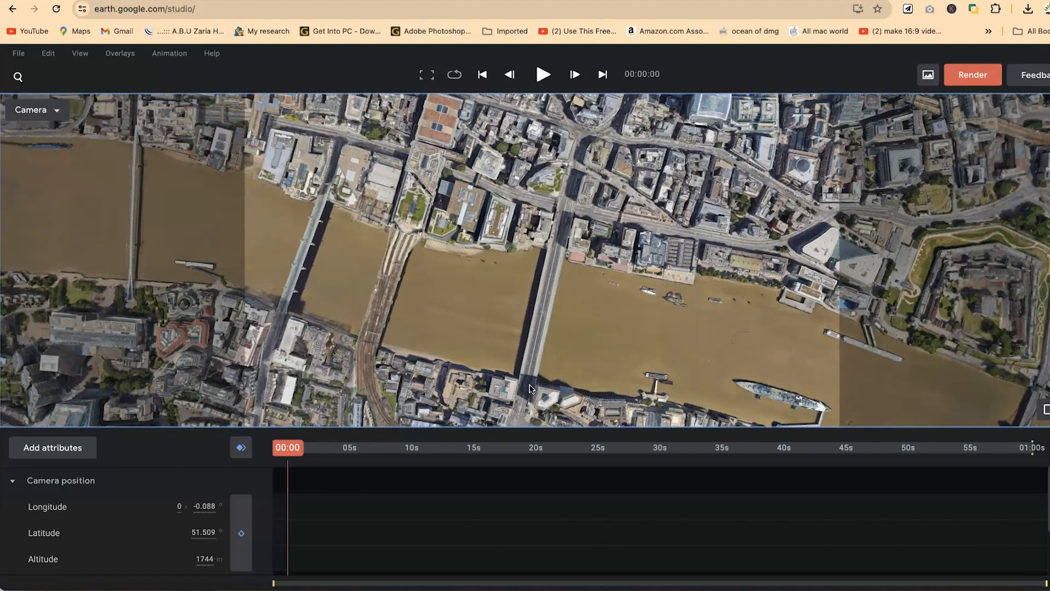
pyautogui.moveTo(572, 384); pyautogui.dragTo(432, 299)
pyautogui.moveTo(610, 318); pyautogui.dragTo(516, 199)
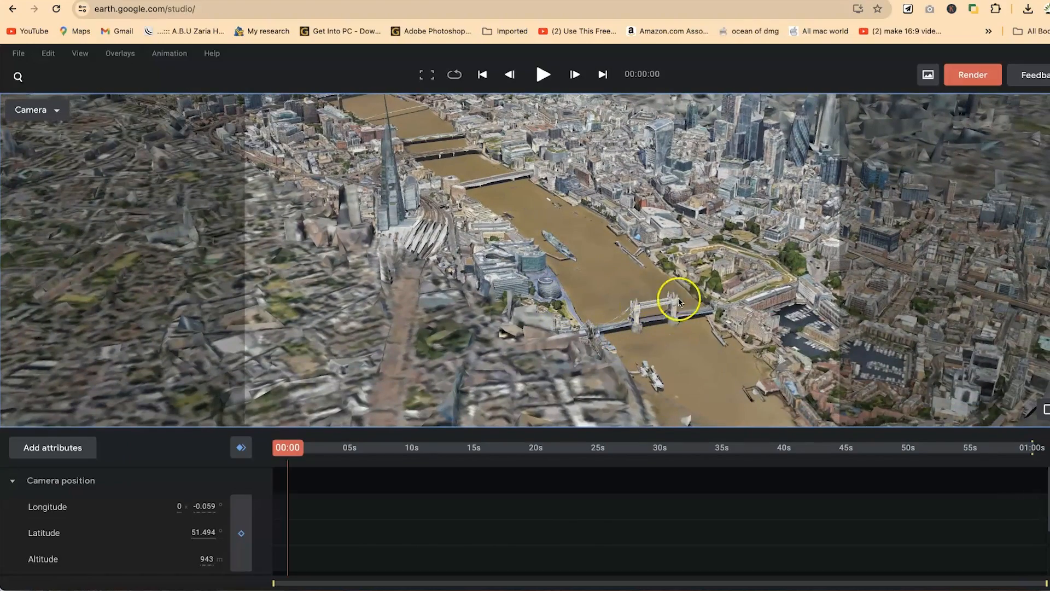
pyautogui.scroll(10, 673, 328)
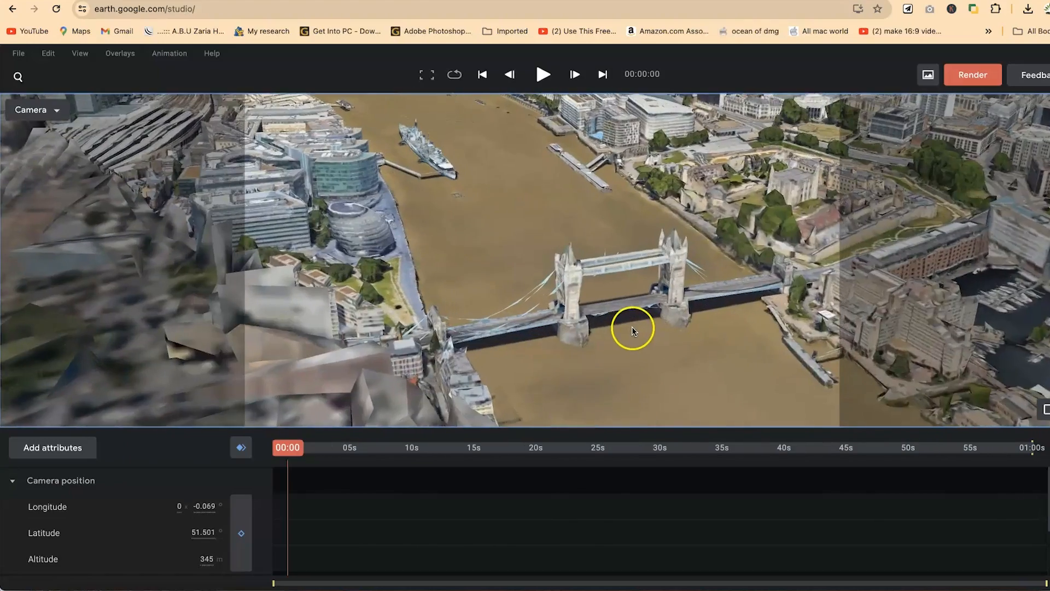
pyautogui.scroll(2, 636, 331)
pyautogui.scroll(3, 658, 329)
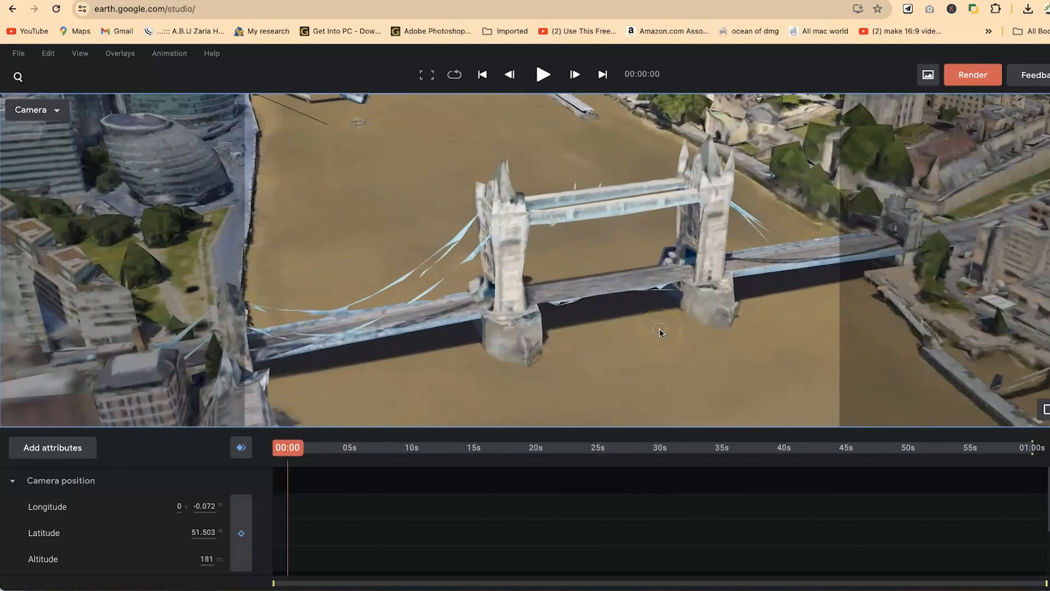
# Step: Turn the camera around Tower Bridge, zoom in close to its roadway, and back out to about 383 m altitude
pyautogui.keyDown('shift'); pyautogui.moveTo(496, 360); pyautogui.dragTo(579, 358); pyautogui.keyUp('shift')
pyautogui.scroll(10, 499, 286)
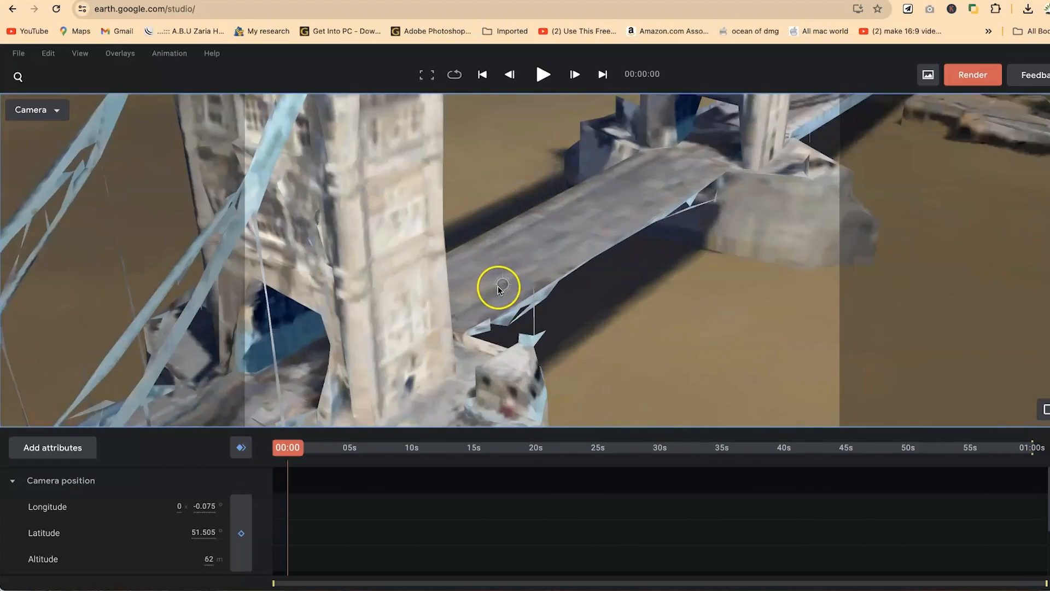
pyautogui.scroll(-3, 498, 286)
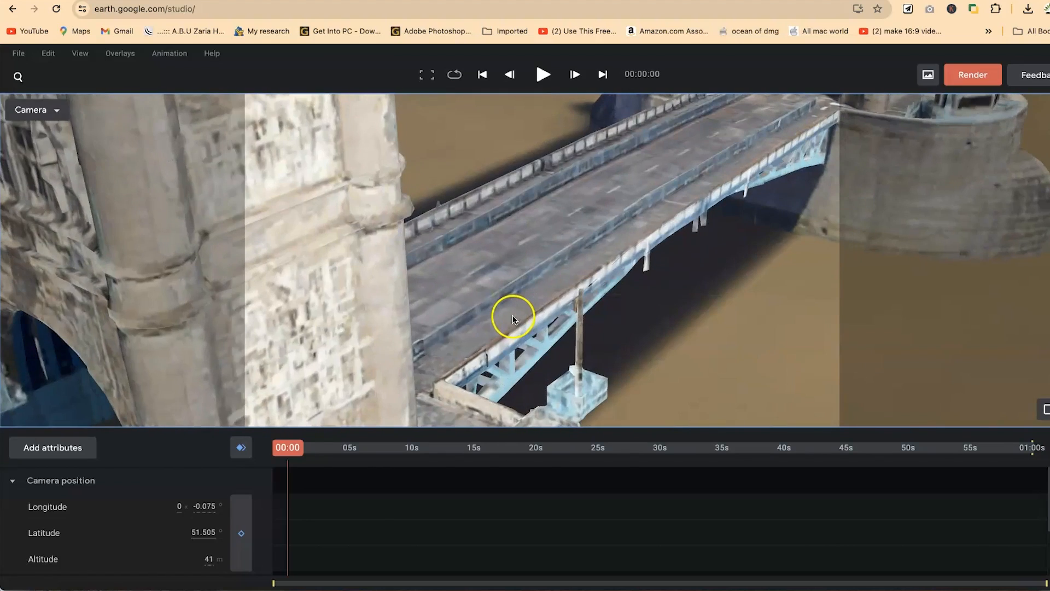
pyautogui.scroll(-10, 513, 318)
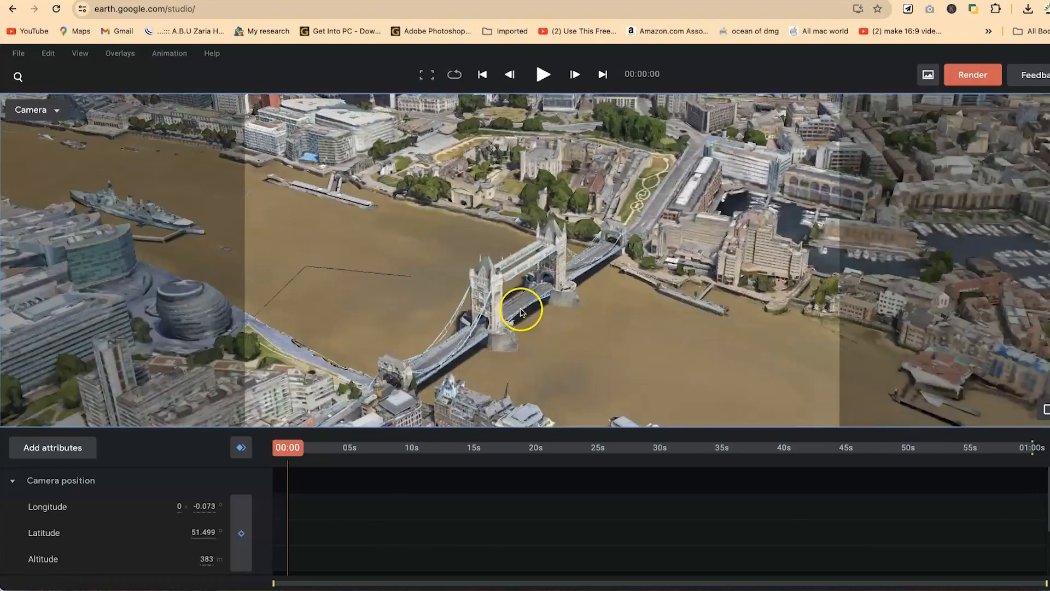
# Step: Close in on Tower Bridge's far tower and the roadway beyond it at about 94 m altitude
pyautogui.scroll(5, 520, 310)
pyautogui.moveTo(514, 307); pyautogui.dragTo(613, 244)
pyautogui.moveTo(700, 202); pyautogui.dragTo(678, 269)
pyautogui.scroll(3, 660, 311)
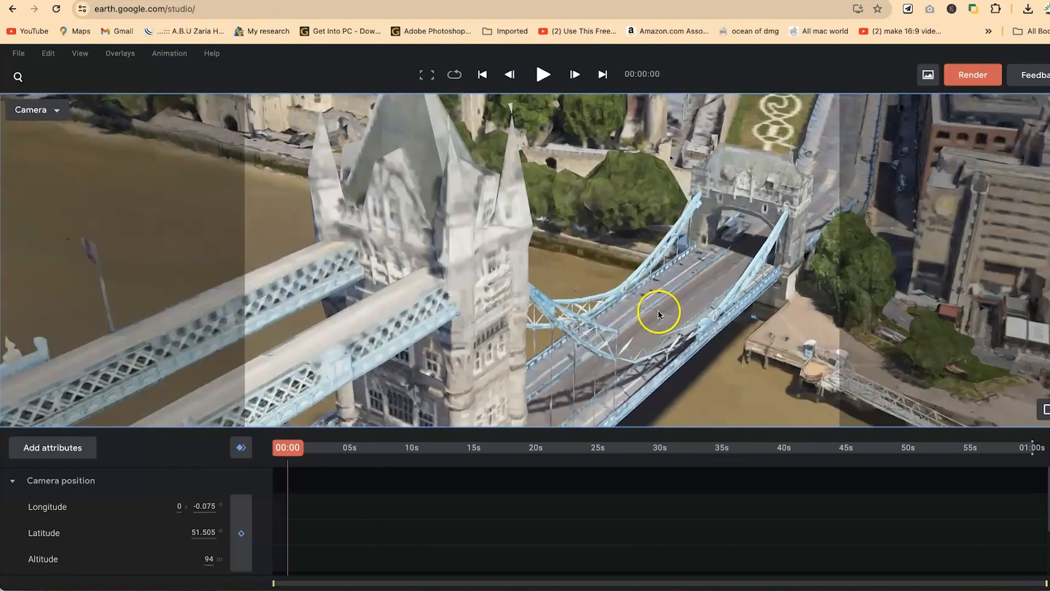
# Step: Move the playhead to 00:22:08 and pull the camera back over Tower Bridge to about 158 m altitude
pyautogui.moveTo(598, 346); pyautogui.dragTo(710, 212)
pyautogui.moveTo(289, 447); pyautogui.dragTo(532, 199)
pyautogui.scroll(-5, 511, 244)
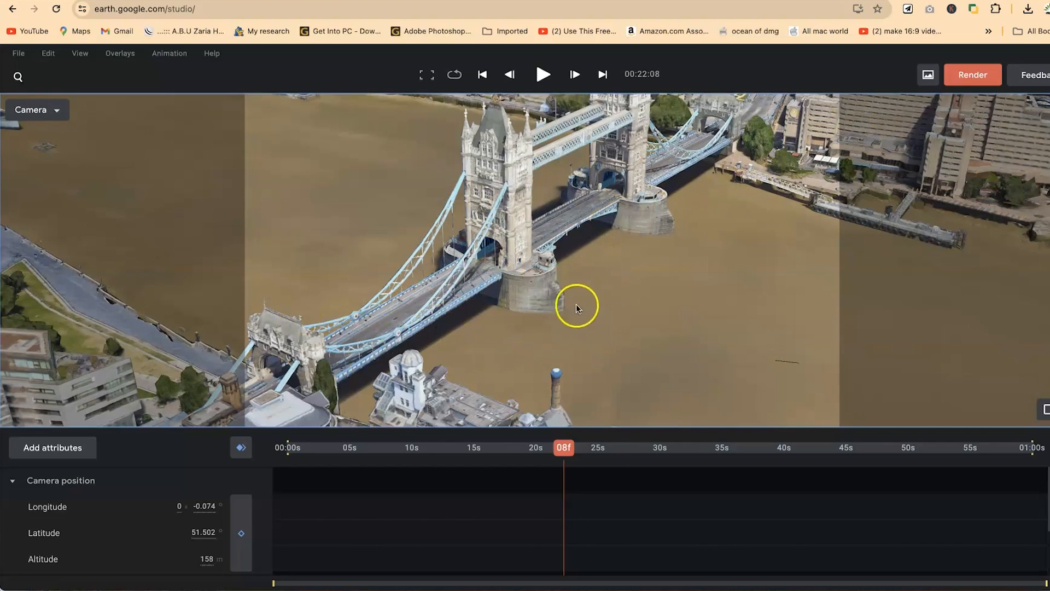
# Step: Tilt the camera towards the horizon and frame both Tower Bridge towers closely at about 75 m altitude
pyautogui.scroll(-1, 599, 292)
pyautogui.keyDown('shift'); pyautogui.moveTo(600, 292); pyautogui.dragTo(595, 252); pyautogui.keyUp('shift')
pyautogui.scroll(5, 596, 255)
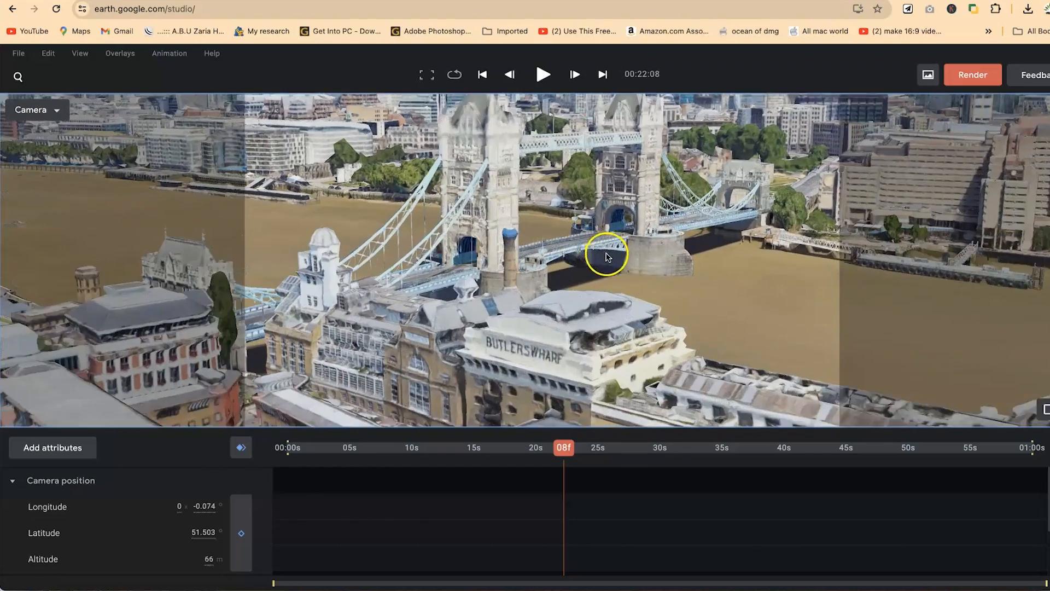
pyautogui.moveTo(606, 257); pyautogui.dragTo(649, 350)
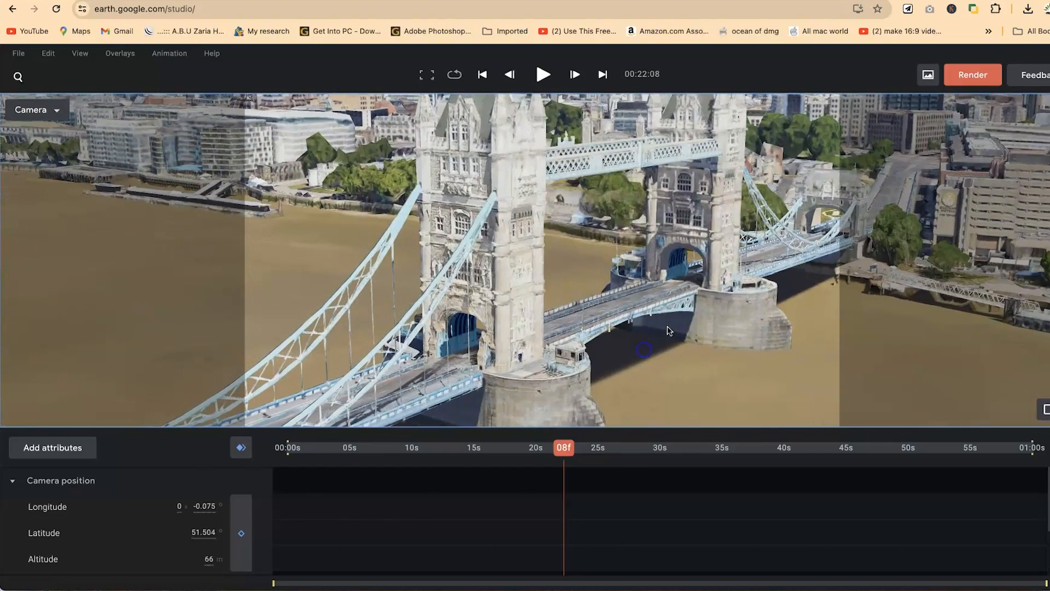
pyautogui.scroll(-15, 661, 322)
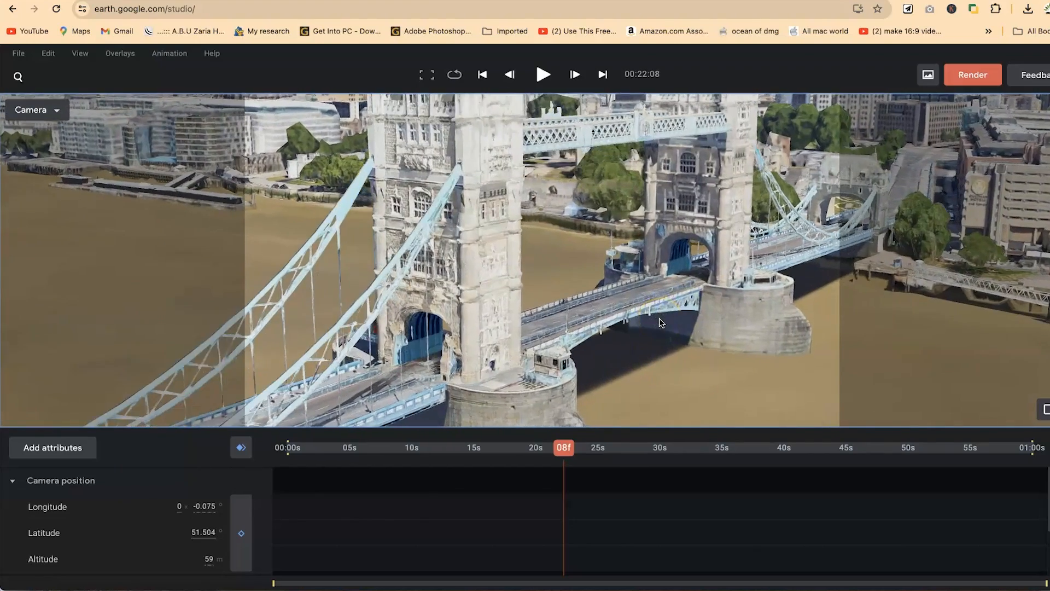
pyautogui.scroll(10, 666, 304)
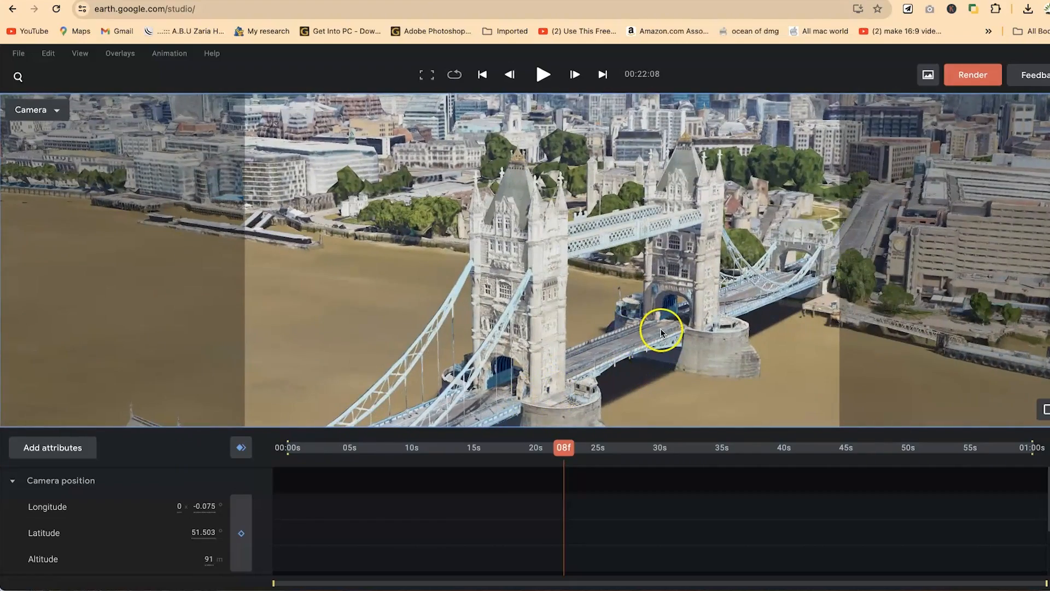
pyautogui.scroll(2, 664, 328)
pyautogui.scroll(2, 514, 279)
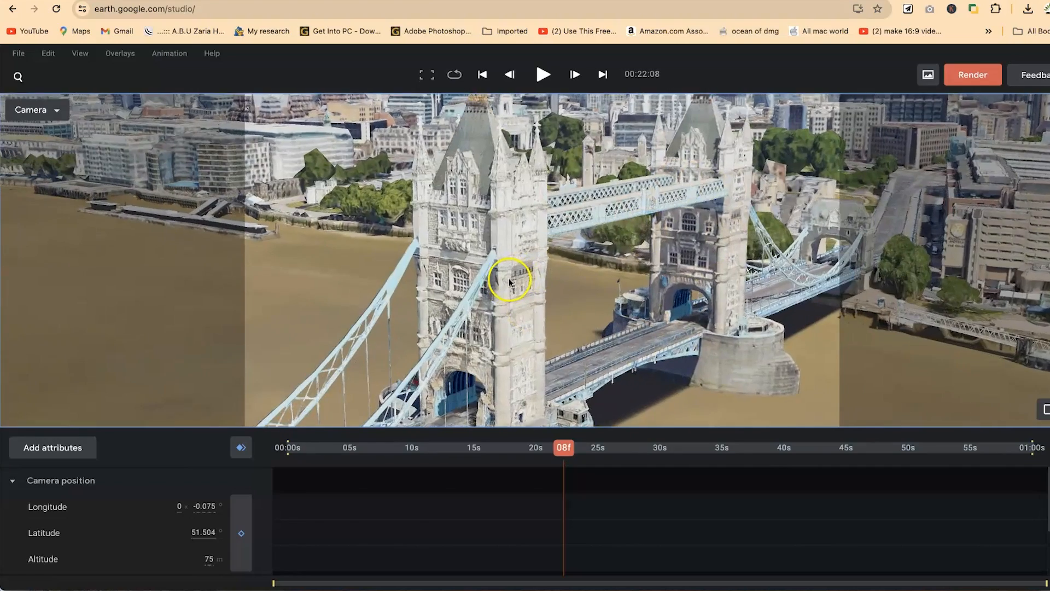
# Step: Orbit the camera around Tower Bridge, including the view along its axis, and finish at about 169 m altitude
pyautogui.moveTo(536, 289); pyautogui.dragTo(454, 267, button='middle')
pyautogui.scroll(-5, 651, 310)
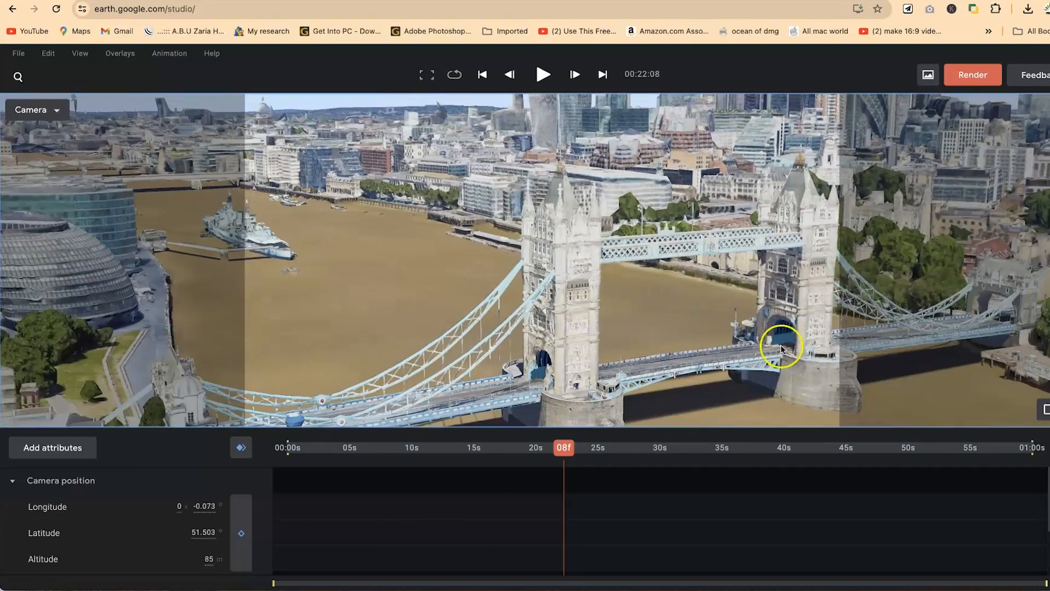
pyautogui.moveTo(766, 354); pyautogui.dragTo(559, 354, button='middle')
pyautogui.moveTo(708, 333); pyautogui.dragTo(351, 363, button='middle')
pyautogui.moveTo(754, 363); pyautogui.dragTo(939, 327, button='middle')
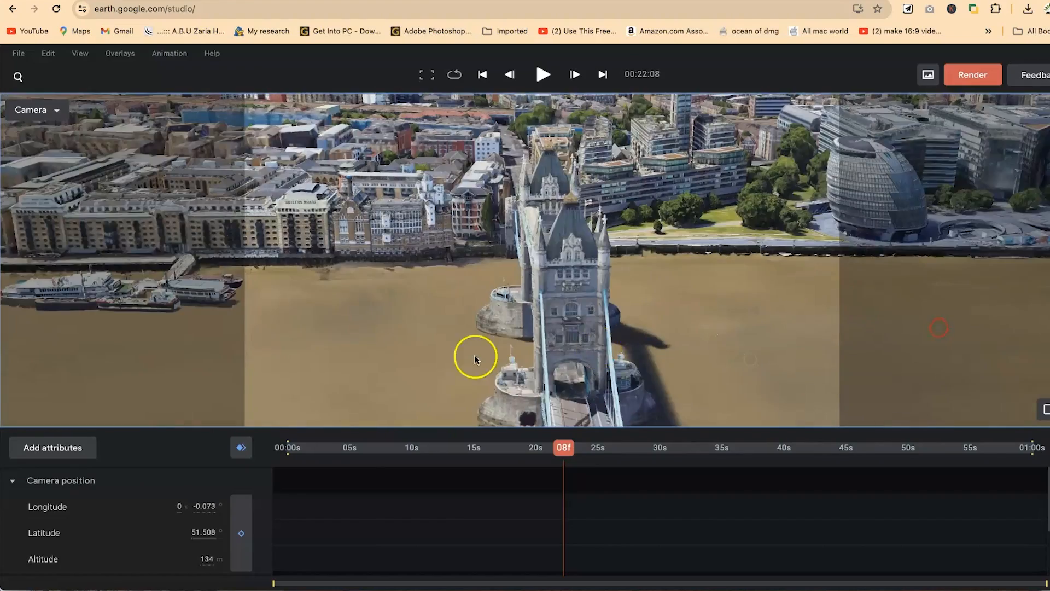
pyautogui.moveTo(474, 357); pyautogui.dragTo(648, 325, button='middle')
pyautogui.moveTo(404, 313)
pyautogui.mouseDown(button='middle')
pyautogui.moveTo(458, 332)
pyautogui.moveTo(665, 332)
pyautogui.mouseUp(button='middle')
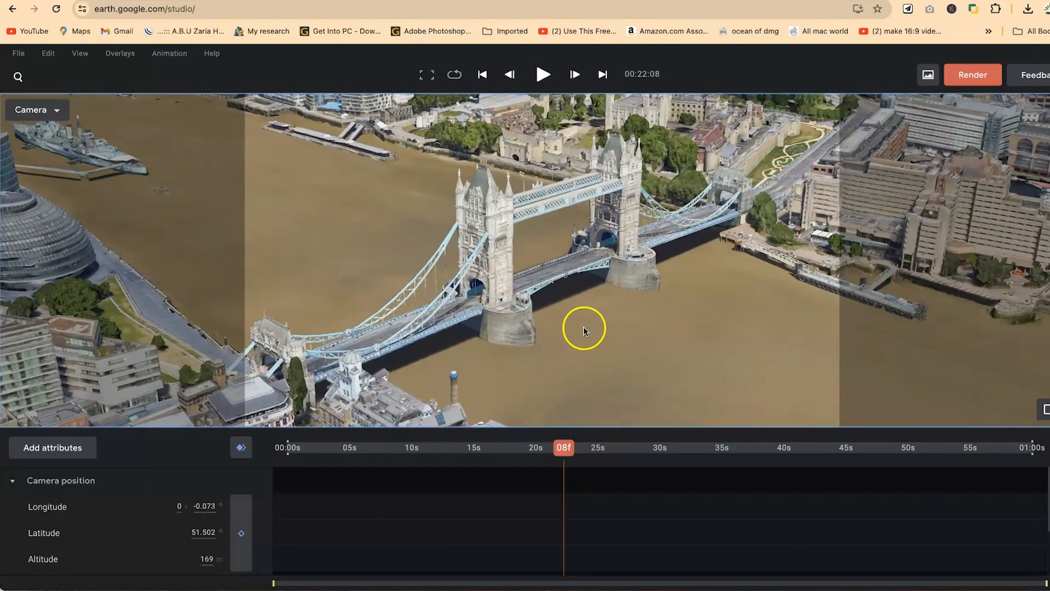
# Step: Pull back from Tower Bridge and turn the camera to look along its length at about 290 m altitude
pyautogui.scroll(5, 584, 331)
pyautogui.scroll(-8, 558, 313)
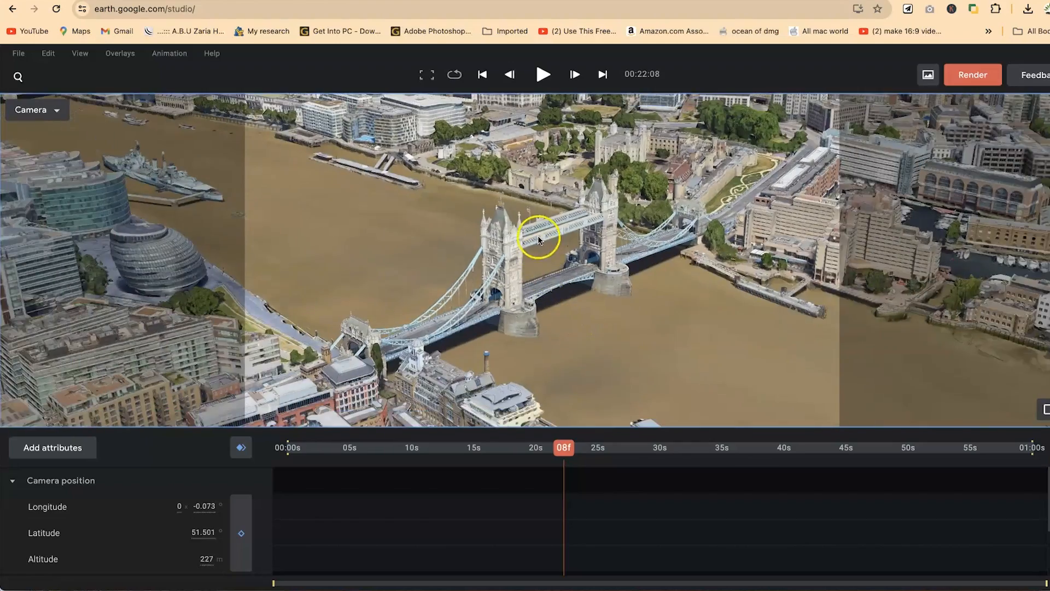
pyautogui.moveTo(549, 238); pyautogui.dragTo(636, 307)
pyautogui.moveTo(605, 316)
pyautogui.mouseDown(button='middle')
pyautogui.moveTo(408, 305)
pyautogui.moveTo(559, 339)
pyautogui.moveTo(677, 319)
pyautogui.mouseUp(button='middle')
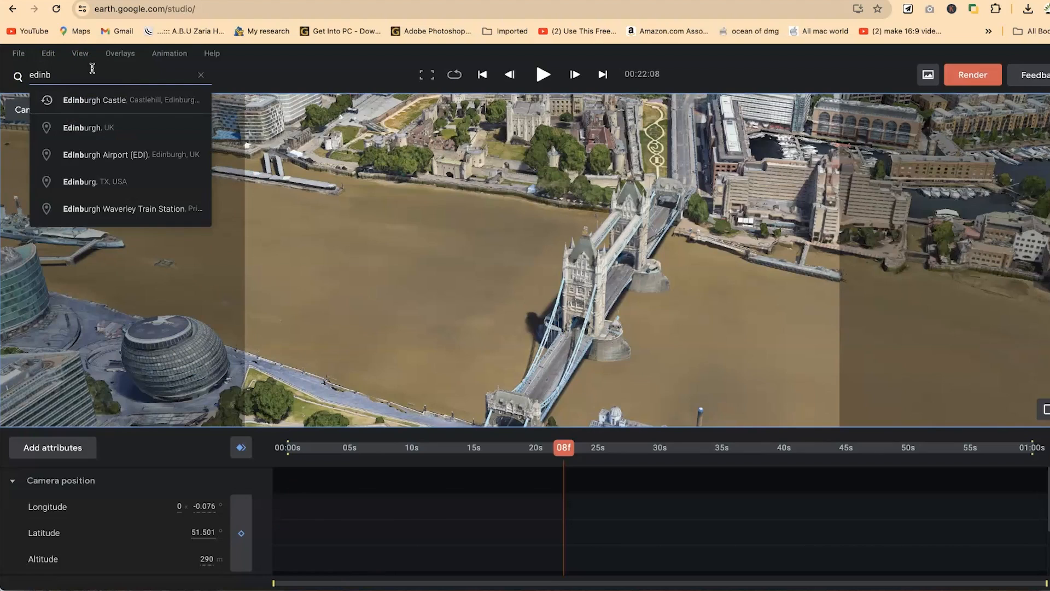
# Step: Search for Edinburgh Castle, fly the camera to it, and frame the castle from above at about 802 m altitude
pyautogui.click(144, 100)
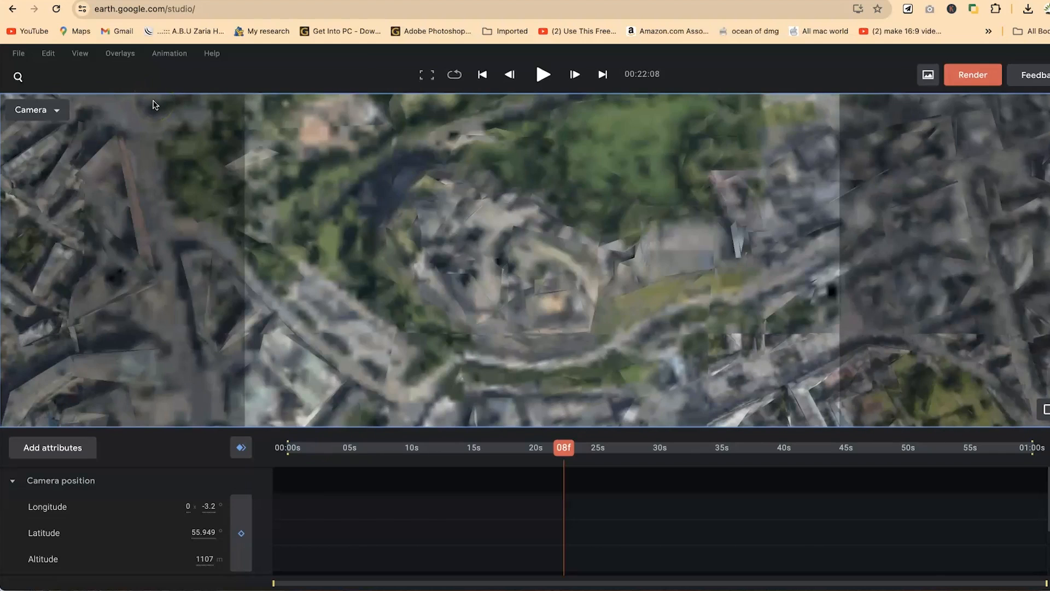
pyautogui.click(561, 319)
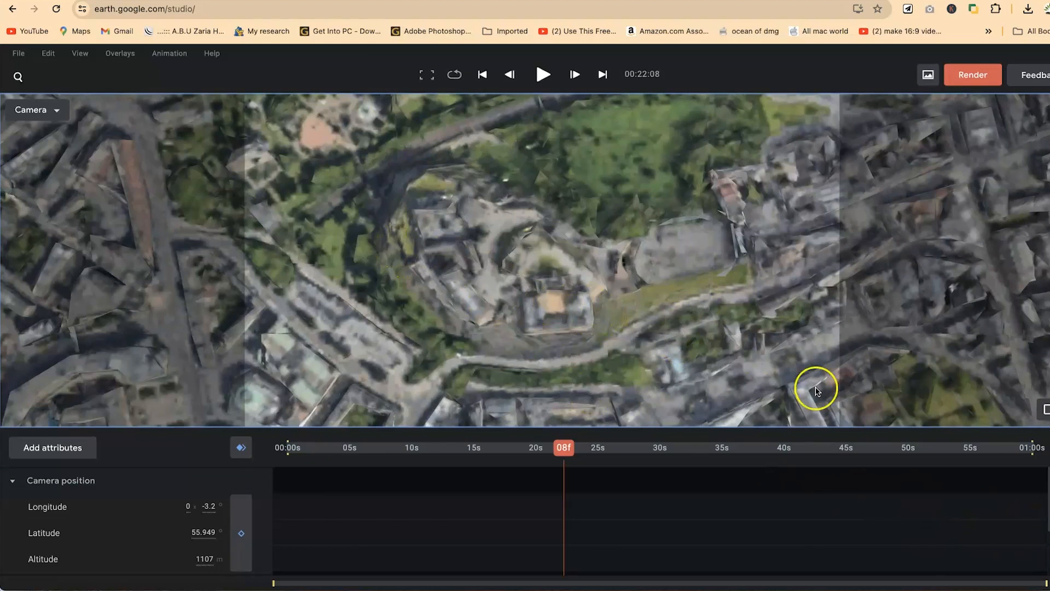
pyautogui.scroll(10, 604, 313)
pyautogui.scroll(-10, 372, 314)
pyautogui.moveTo(383, 261); pyautogui.dragTo(300, 259)
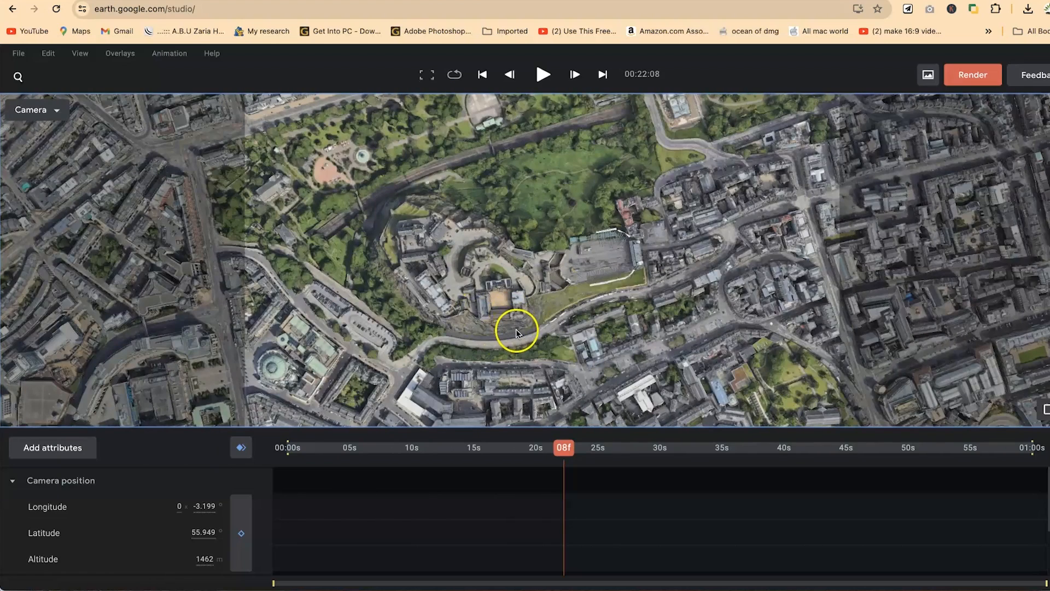
pyautogui.scroll(5, 492, 289)
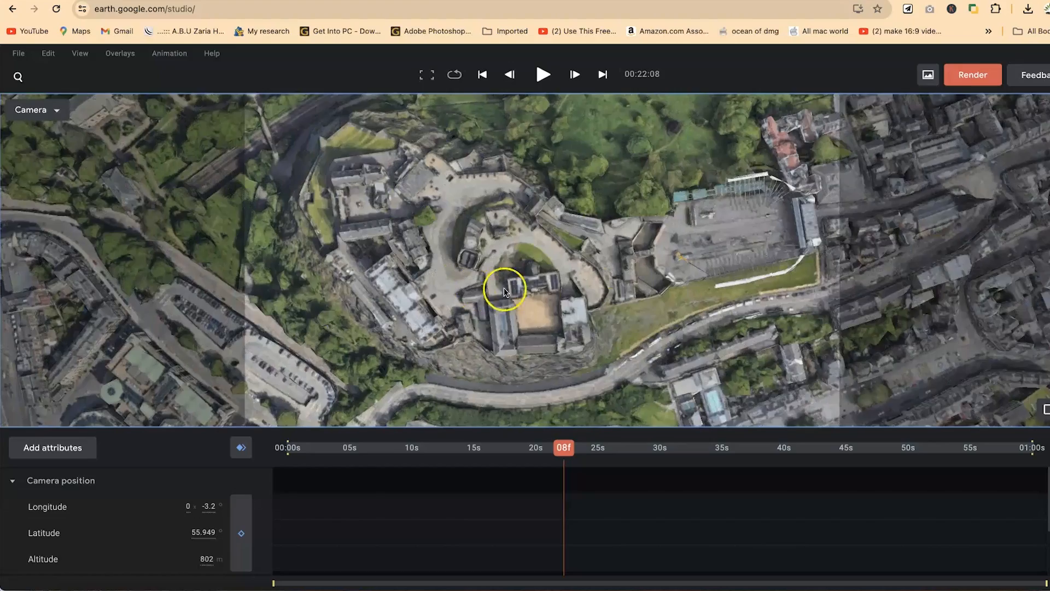
# Step: Pan and zoom over Edinburgh Castle to frame its sandy courtyard from above at about 435 m altitude
pyautogui.scroll(5, 672, 324)
pyautogui.scroll(-10, 402, 292)
pyautogui.moveTo(298, 281); pyautogui.dragTo(517, 275)
pyautogui.scroll(10, 657, 298)
pyautogui.scroll(-5, 93, 312)
pyautogui.moveTo(259, 310); pyautogui.dragTo(663, 304)
pyautogui.moveTo(460, 304); pyautogui.dragTo(630, 289)
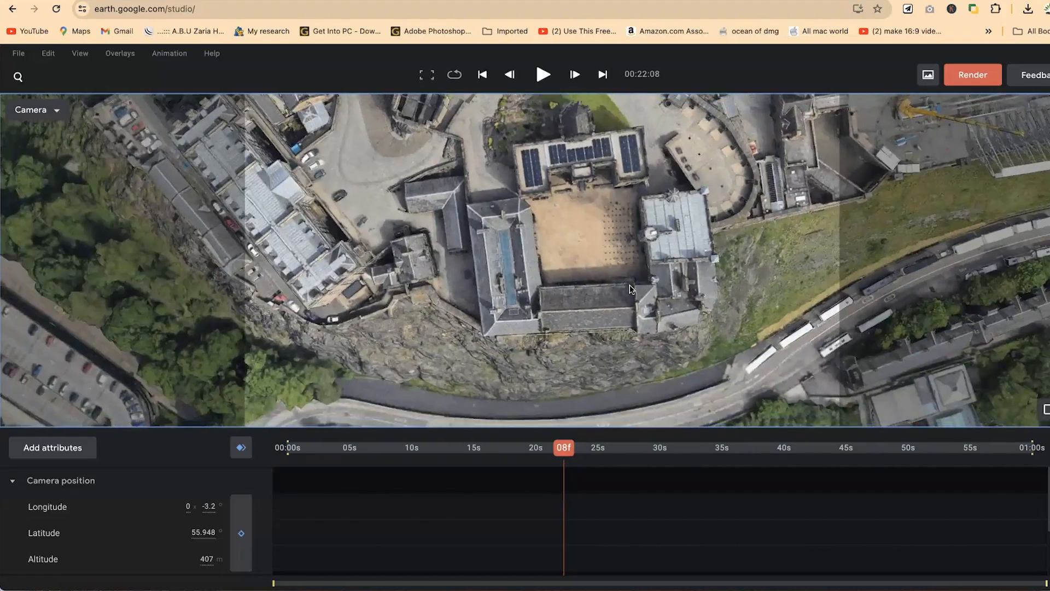
pyautogui.scroll(-2, 631, 296)
pyautogui.scroll(1, 631, 311)
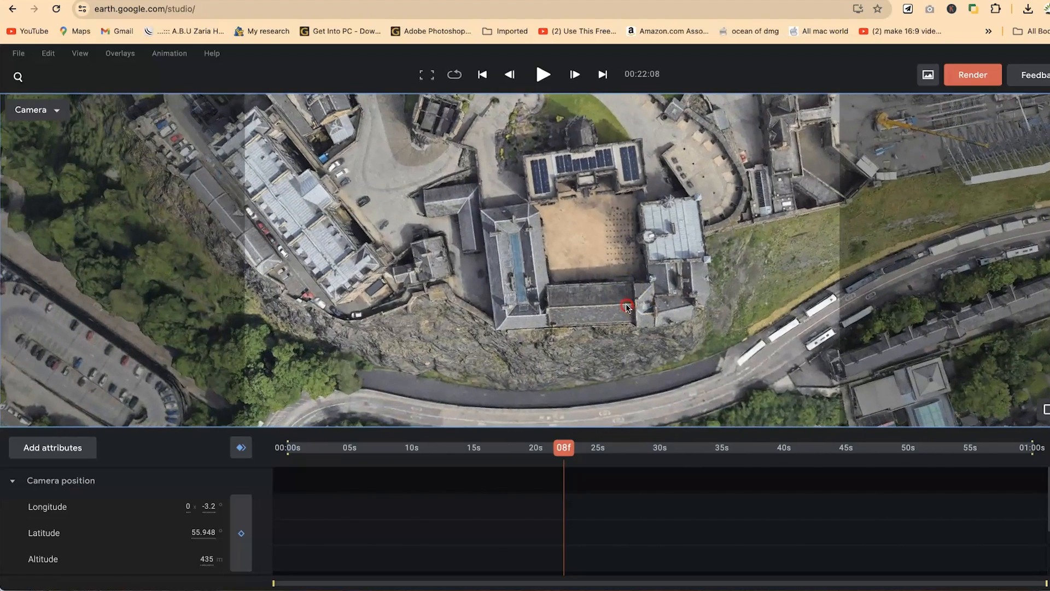
# Step: Tilt the camera to an oblique view of Edinburgh Castle, zoom in on its rooftops, and zoom back out
pyautogui.keyDown('shift'); pyautogui.moveTo(625, 289); pyautogui.dragTo(626, 224); pyautogui.keyUp('shift')
pyautogui.moveTo(390, 267); pyautogui.dragTo(485, 278)
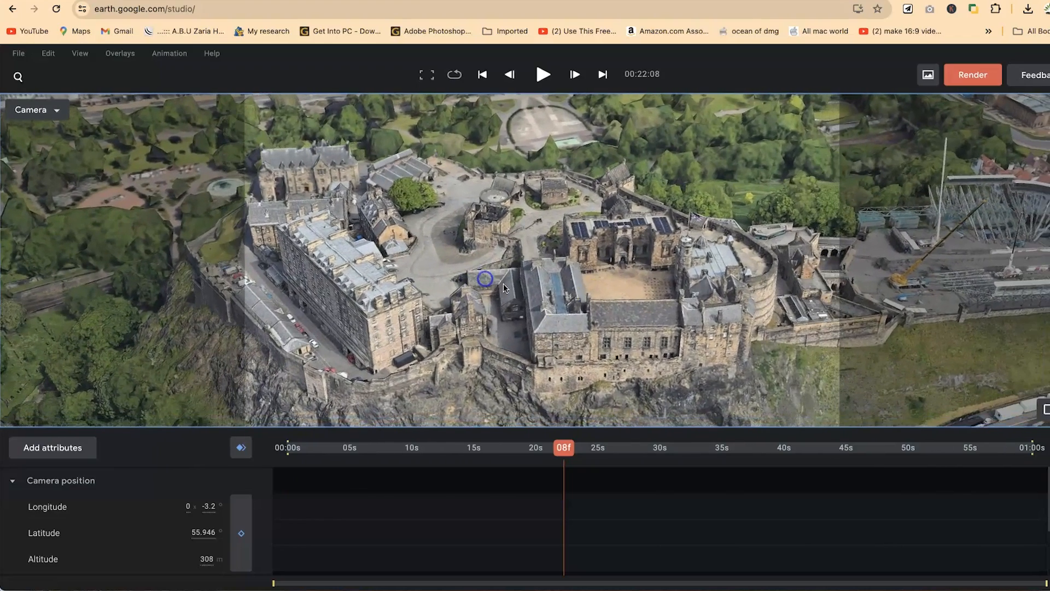
pyautogui.scroll(10, 774, 321)
pyautogui.scroll(5, 443, 314)
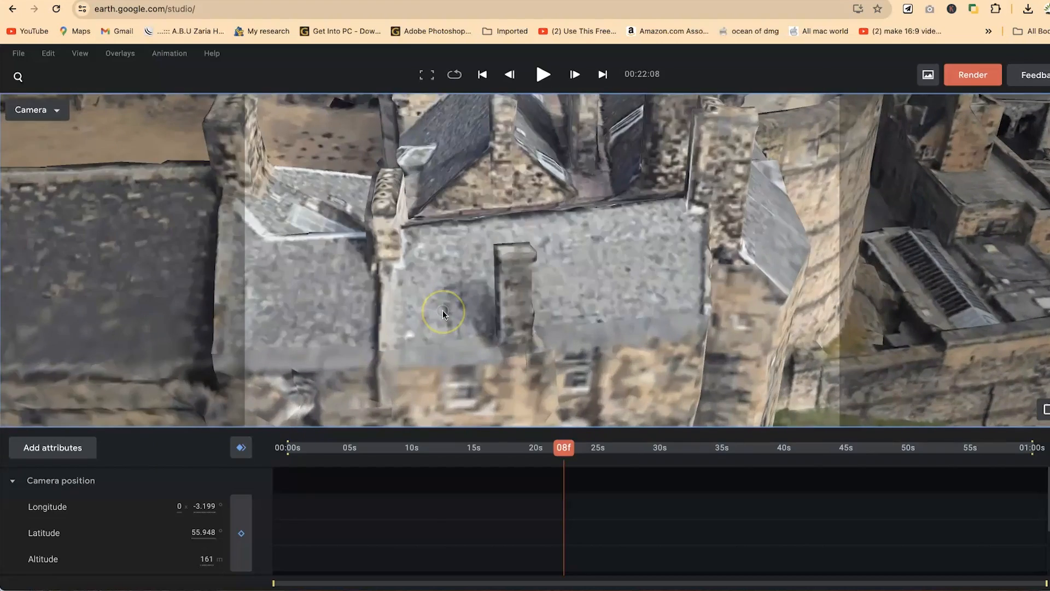
pyautogui.moveTo(442, 309); pyautogui.dragTo(447, 290)
pyautogui.scroll(-10, 497, 277)
# Step: Orbit closely around the castle's roofs and courtyard, ending at about 180 m altitude
pyautogui.moveTo(477, 267); pyautogui.dragTo(229, 257, button='middle')
pyautogui.scroll(5, 672, 301)
pyautogui.scroll(3, 538, 323)
pyautogui.scroll(5, 478, 221)
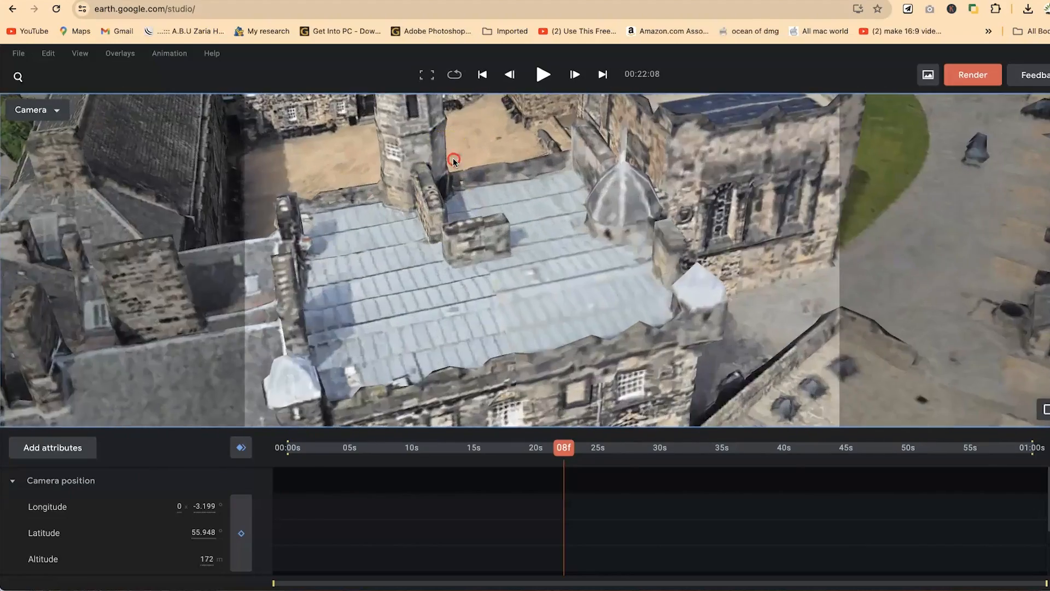
pyautogui.moveTo(453, 157); pyautogui.dragTo(652, 134, button='middle')
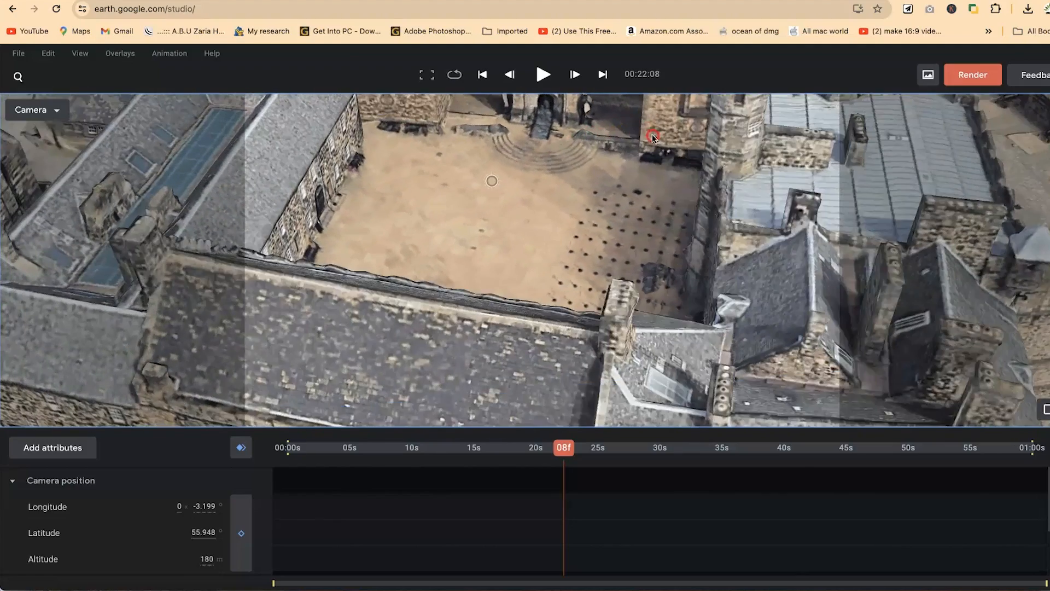
# Step: Orbit out to a low view across the city and bring the whole castle into frame at about 212 m altitude
pyautogui.moveTo(455, 185); pyautogui.dragTo(593, 248, button='middle')
pyautogui.moveTo(563, 292)
pyautogui.mouseDown(button='middle')
pyautogui.moveTo(399, 283)
pyautogui.moveTo(366, 234)
pyautogui.moveTo(459, 311)
pyautogui.moveTo(556, 276)
pyautogui.mouseUp(button='middle')
pyautogui.scroll(-5, 405, 335)
pyautogui.moveTo(437, 319); pyautogui.dragTo(504, 347, button='middle')
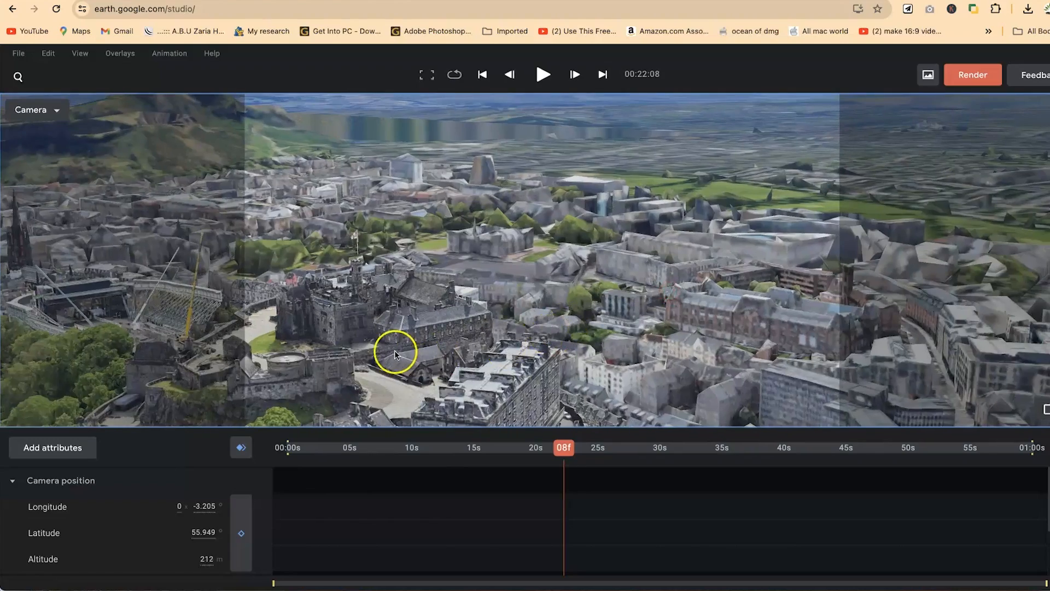
pyautogui.moveTo(455, 321); pyautogui.dragTo(539, 308)
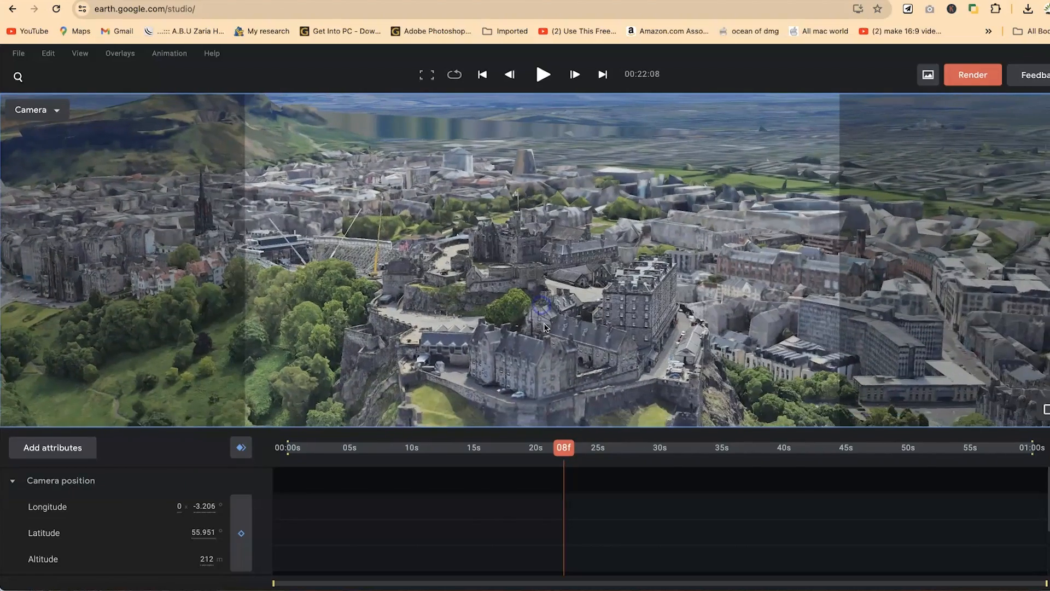
# Step: Zoom in and out on the castle buildings and outer wall, ending at about 141 m altitude
pyautogui.scroll(4, 448, 335)
pyautogui.scroll(5, 449, 333)
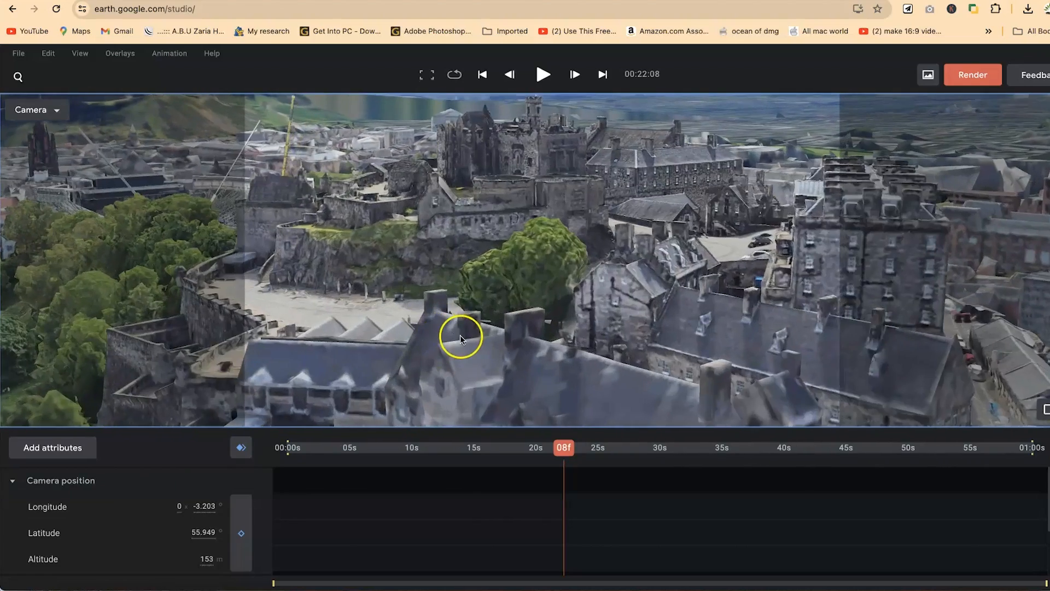
pyautogui.scroll(-3, 460, 334)
pyautogui.scroll(-3, 448, 373)
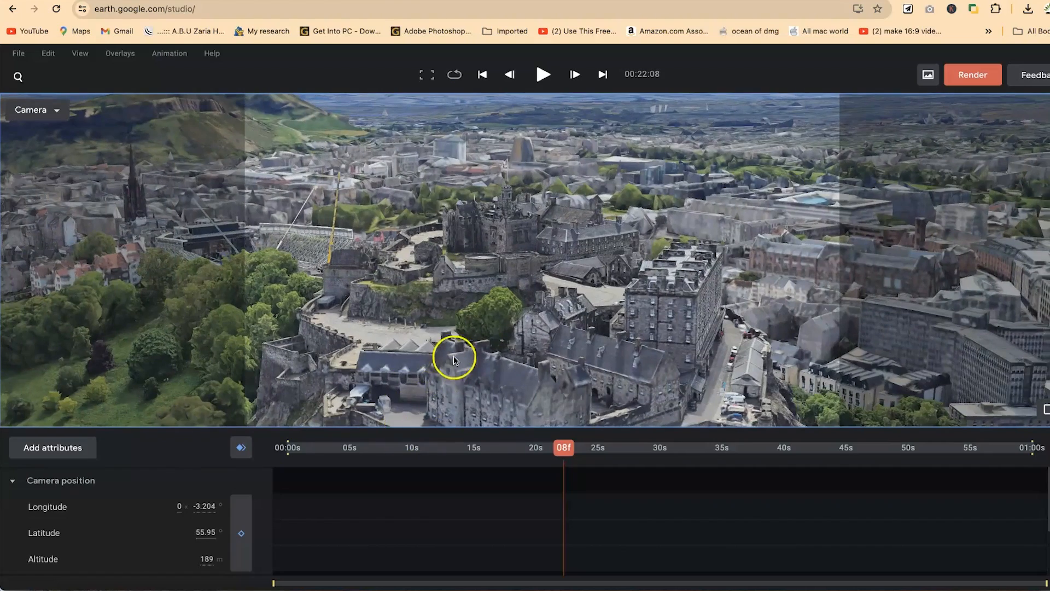
pyautogui.scroll(3, 458, 316)
pyautogui.scroll(4, 487, 287)
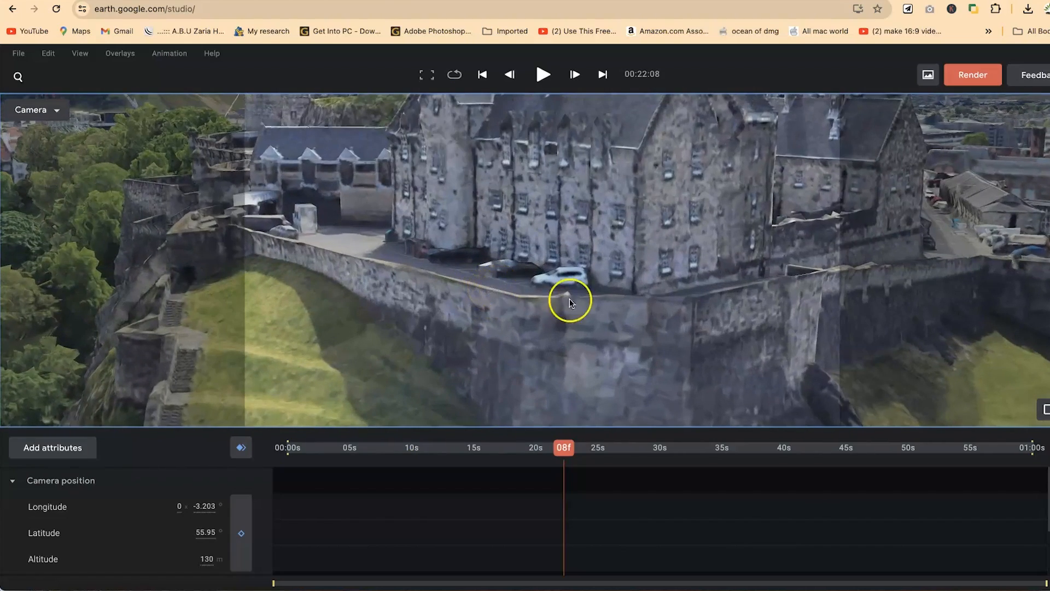
pyautogui.scroll(-3, 640, 288)
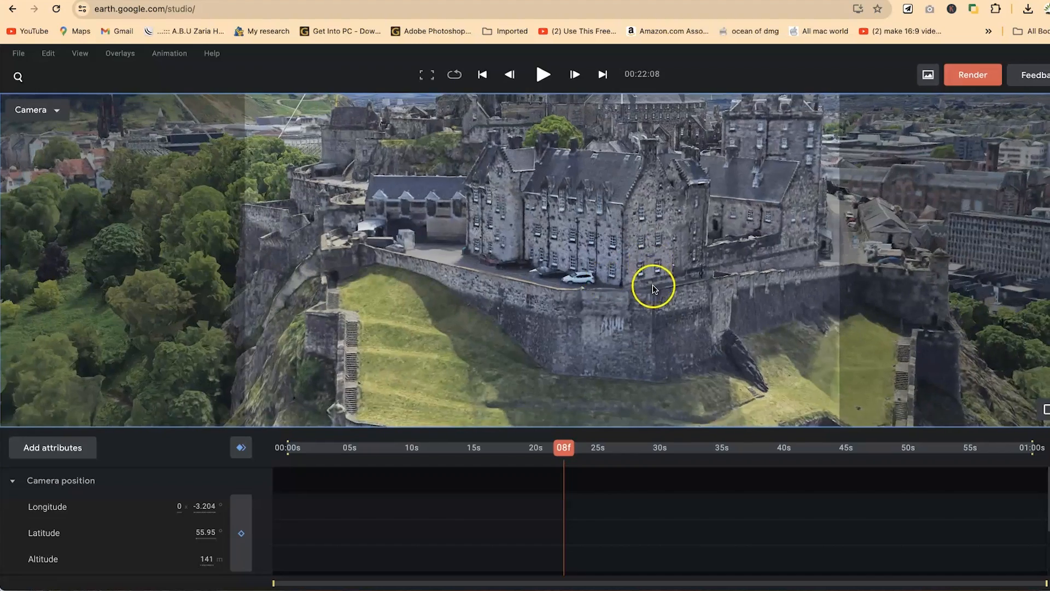
# Step: Close in on the castle's outer wall and turn the camera around it at about 172 m altitude
pyautogui.scroll(3, 629, 288)
pyautogui.scroll(1, 539, 284)
pyautogui.keyDown('shift'); pyautogui.moveTo(580, 333); pyautogui.dragTo(674, 339); pyautogui.keyUp('shift')
pyautogui.keyDown('shift'); pyautogui.moveTo(711, 175); pyautogui.dragTo(603, 189); pyautogui.keyUp('shift')
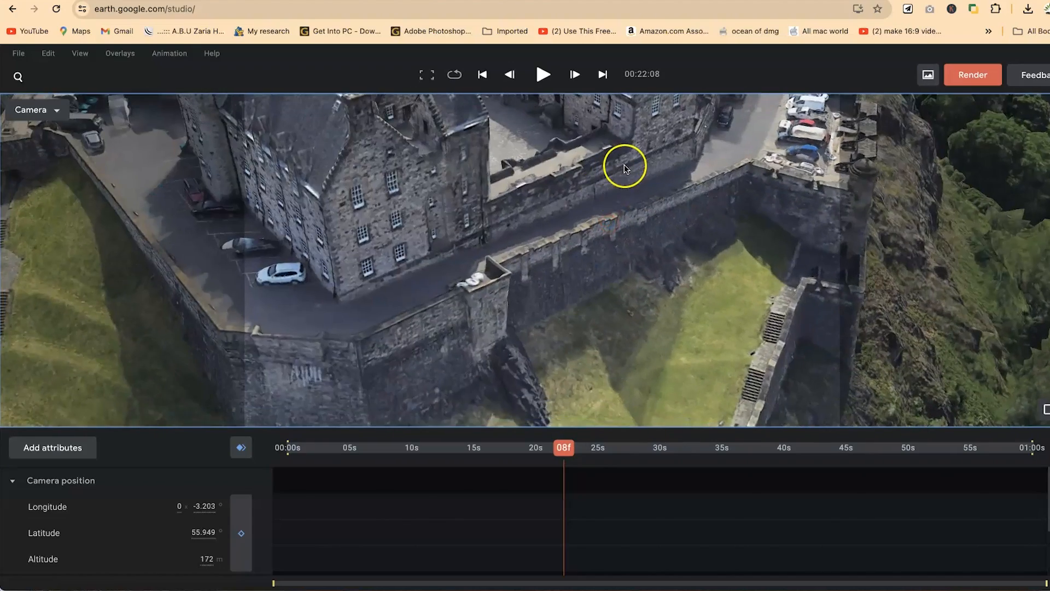
# Step: Pull back from the wall and reframe the castle and surrounding streets at about 351 m altitude
pyautogui.scroll(-5, 625, 166)
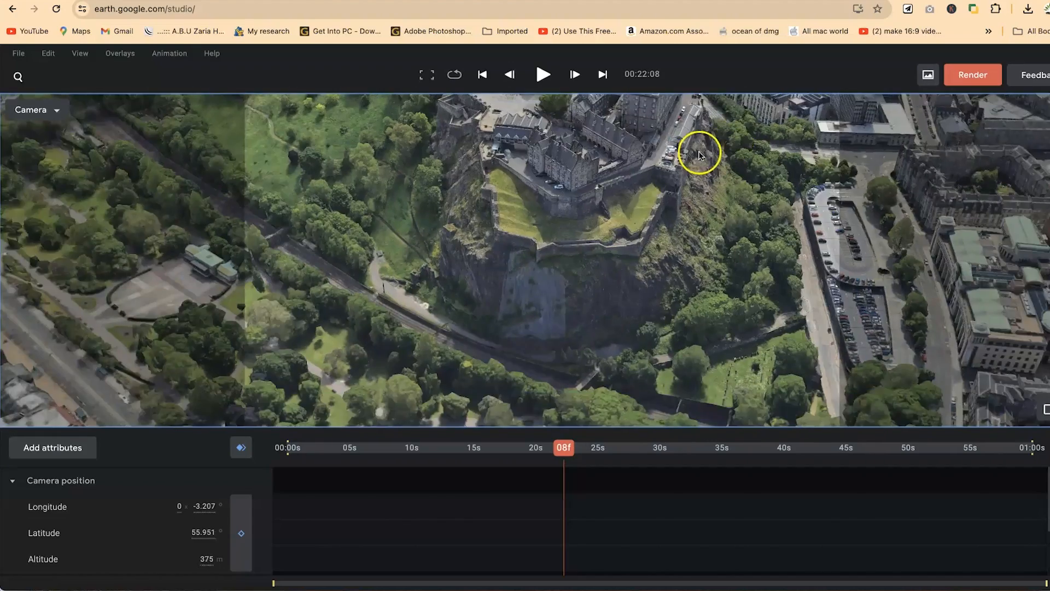
pyautogui.moveTo(690, 268)
pyautogui.mouseDown()
pyautogui.moveTo(619, 358)
pyautogui.moveTo(602, 345)
pyautogui.mouseUp()
pyautogui.scroll(1, 487, 351)
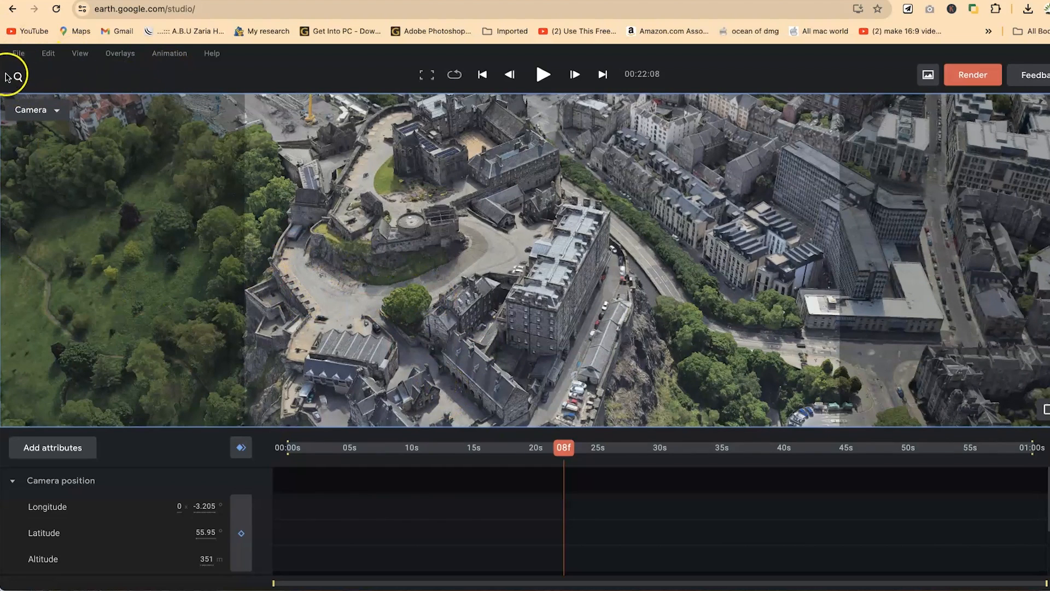
# Step: Search for the Golden Gate Bridge and fly the camera to it
pyautogui.click(31, 76)
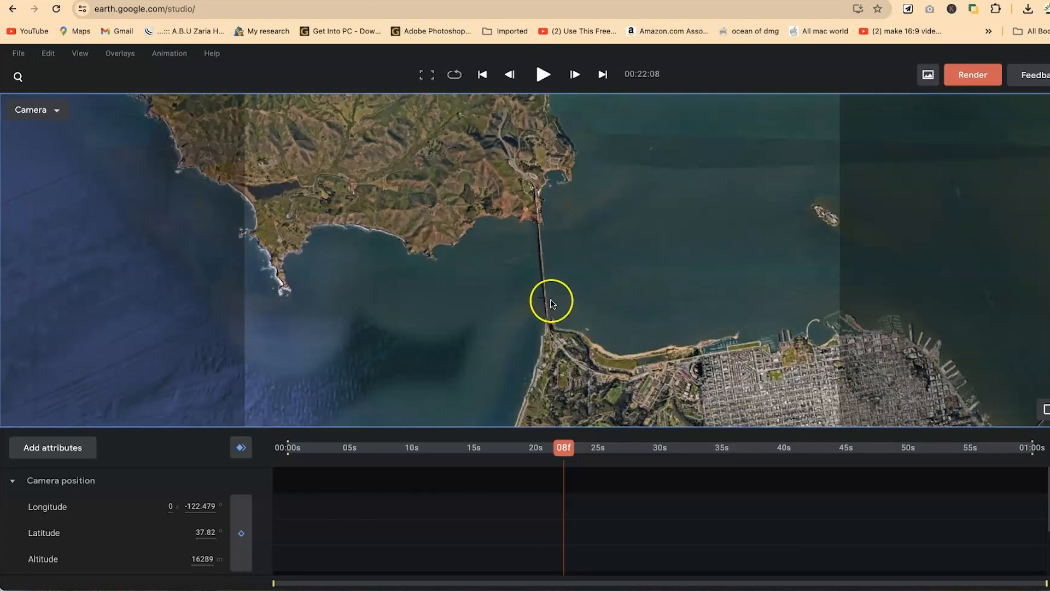
# Step: Zoom in on the Golden Gate Bridge from directly above and pull back out to about 27,475 m altitude
pyautogui.scroll(10, 551, 302)
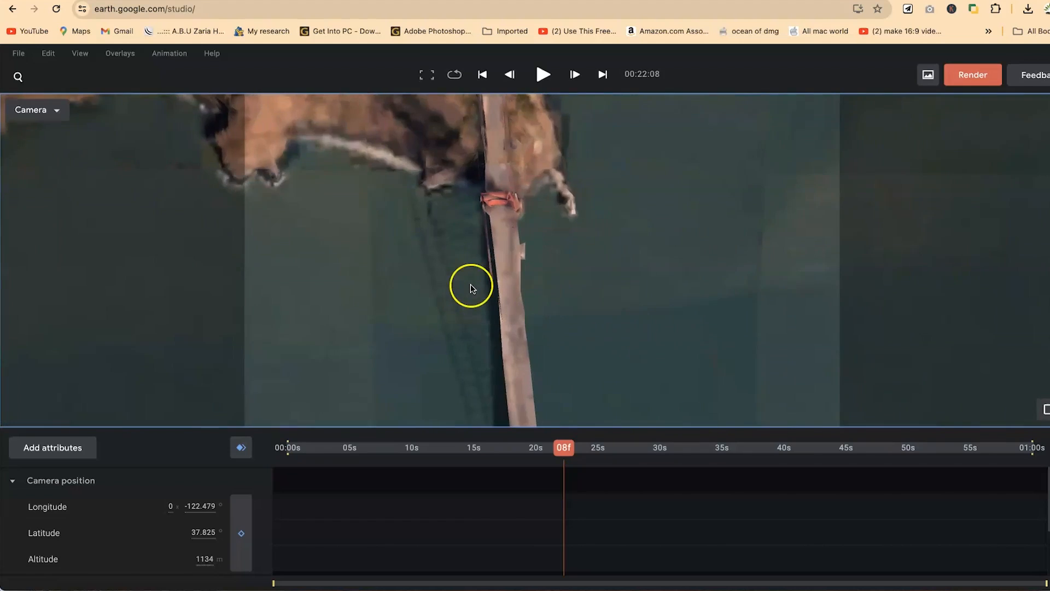
pyautogui.scroll(6, 470, 286)
pyautogui.scroll(-5, 736, 271)
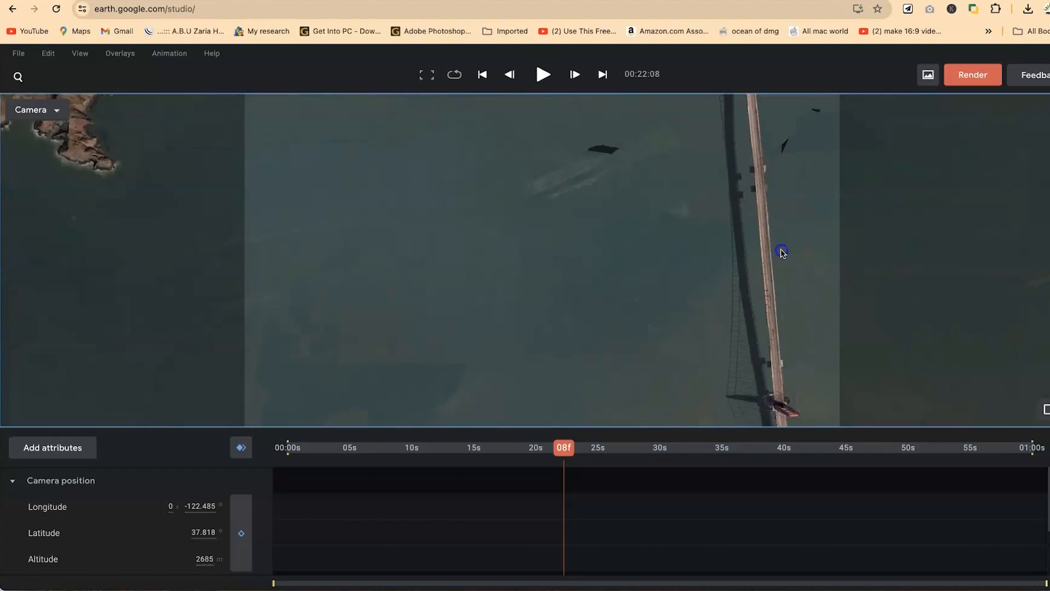
pyautogui.scroll(-8, 554, 257)
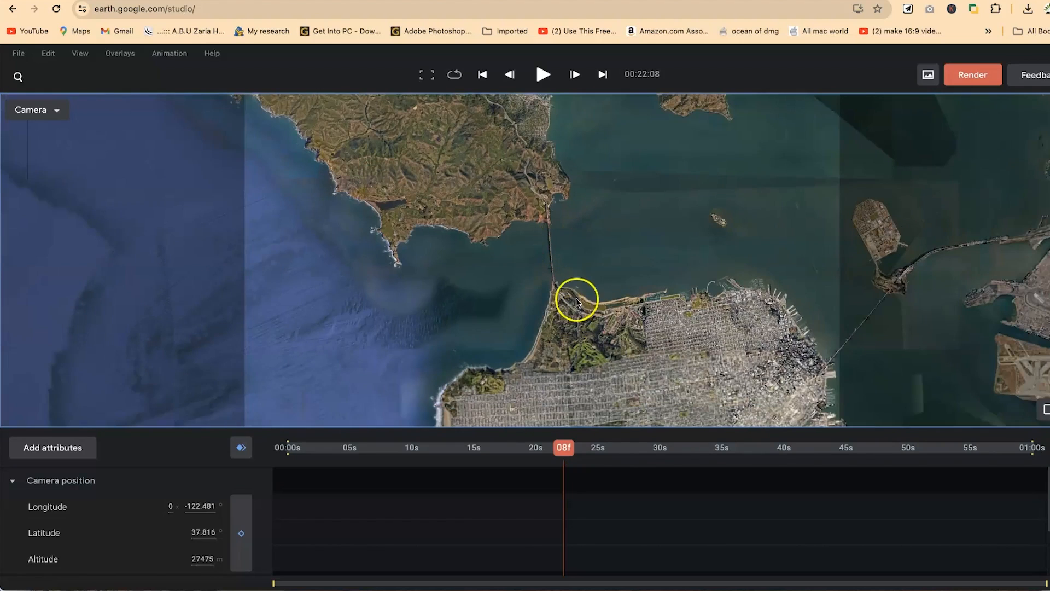
# Step: Close in on the bridge deck from above and turn the camera around it at about 554 m altitude
pyautogui.moveTo(552, 269); pyautogui.dragTo(557, 198, button='middle')
pyautogui.scroll(8, 593, 260)
pyautogui.moveTo(361, 274); pyautogui.dragTo(515, 222)
pyautogui.scroll(8, 569, 278)
pyautogui.moveTo(414, 224); pyautogui.dragTo(543, 345)
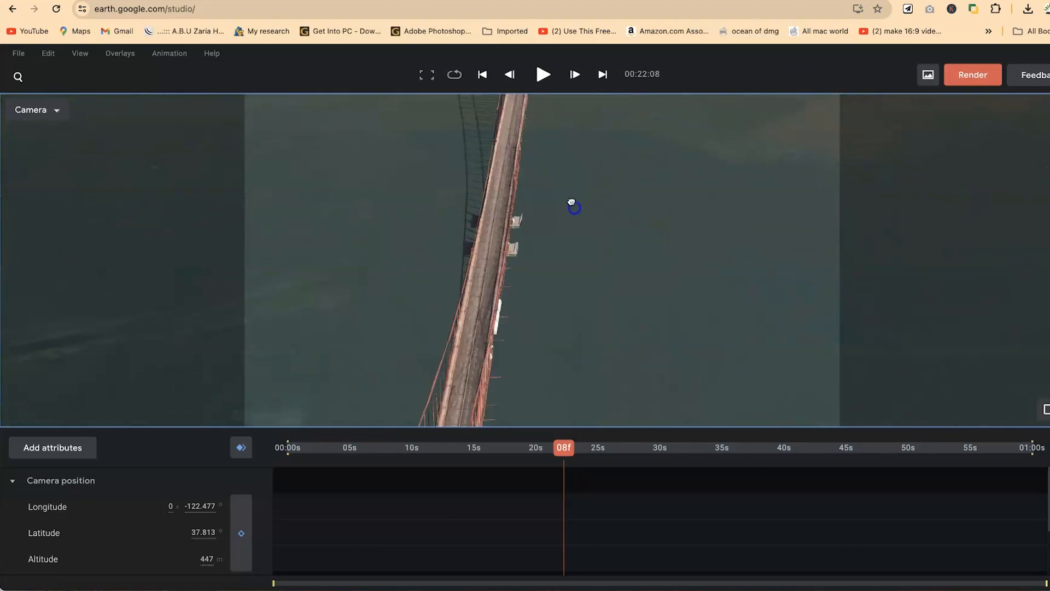
pyautogui.scroll(5, 512, 211)
pyautogui.scroll(-3, 285, 258)
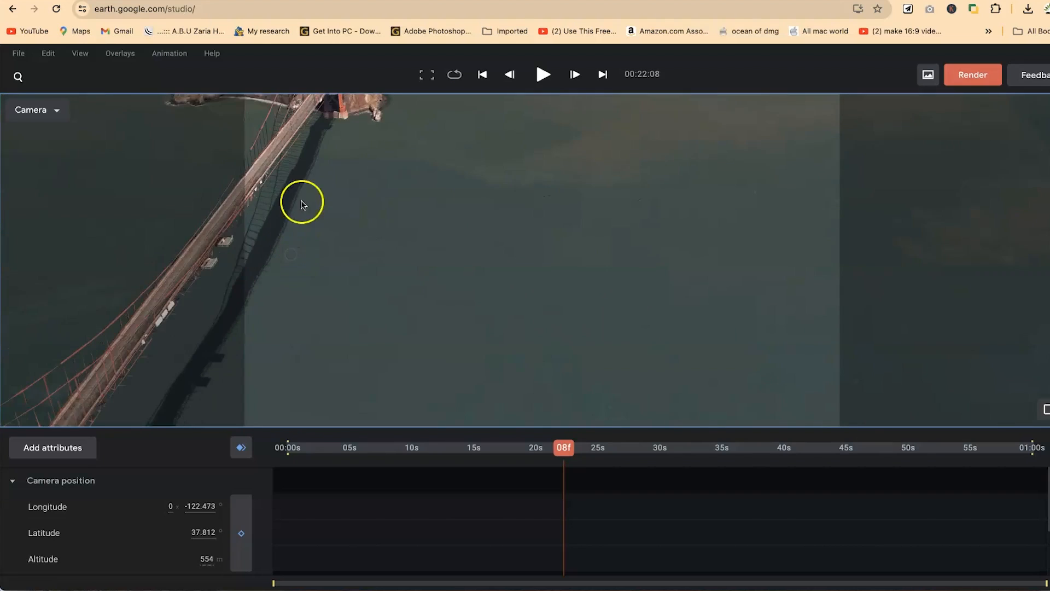
# Step: Tilt the camera toward the bridge tower by the hills and zoom in and out on it, ending at about 684 m altitude
pyautogui.moveTo(690, 180); pyautogui.dragTo(497, 281)
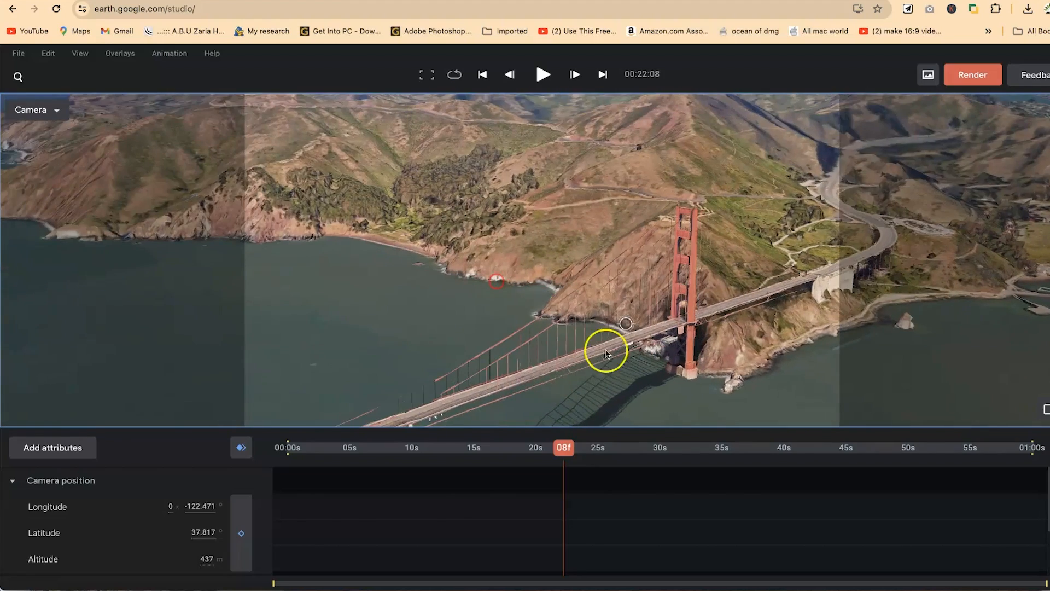
pyautogui.scroll(5, 797, 346)
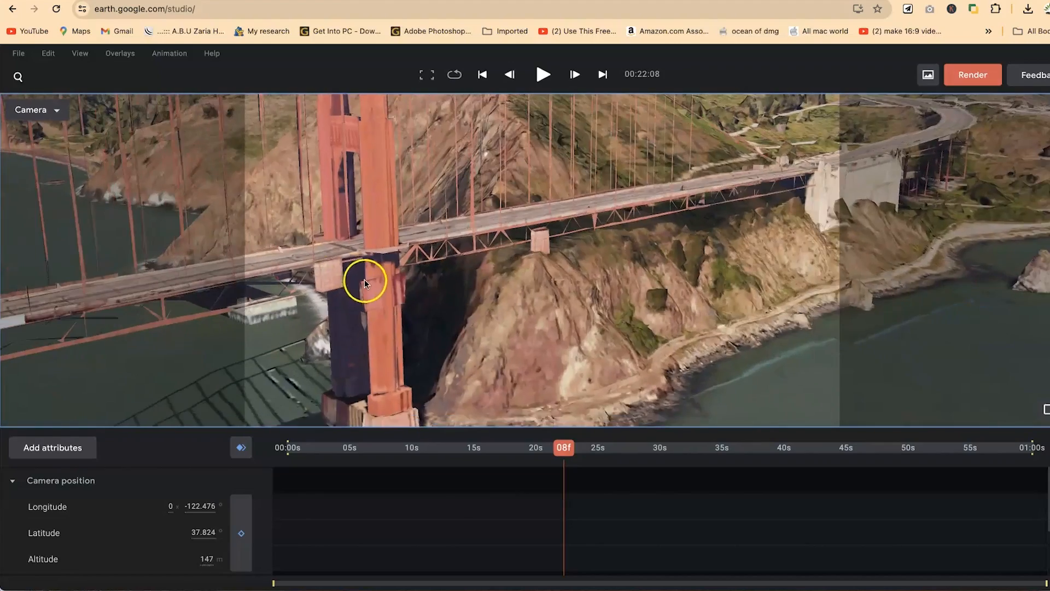
pyautogui.scroll(-3, 328, 276)
pyautogui.moveTo(458, 290); pyautogui.dragTo(627, 373)
pyautogui.scroll(-5, 626, 324)
pyautogui.scroll(5, 621, 319)
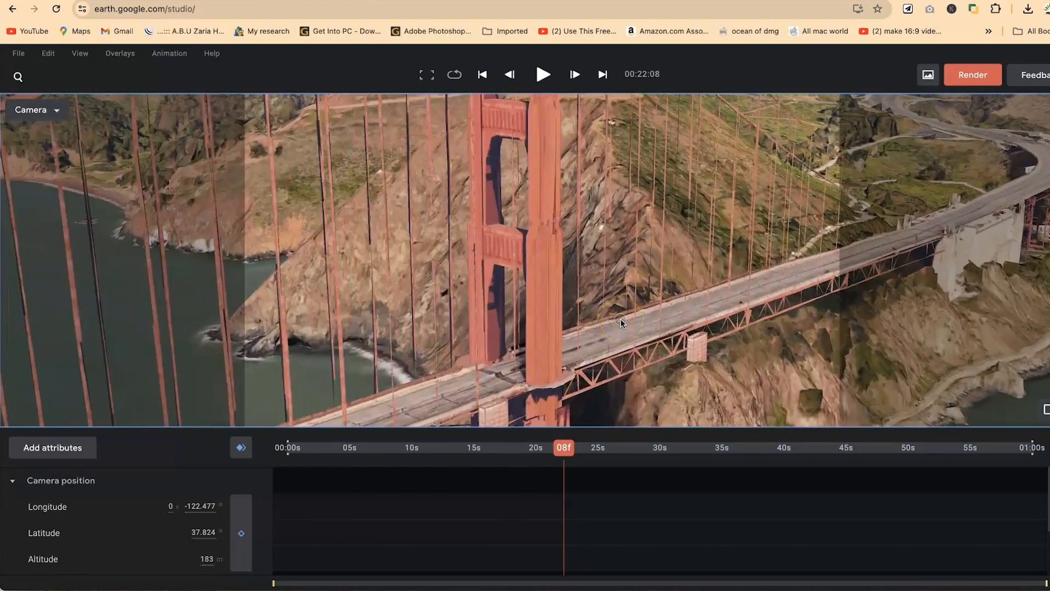
pyautogui.scroll(-5, 621, 319)
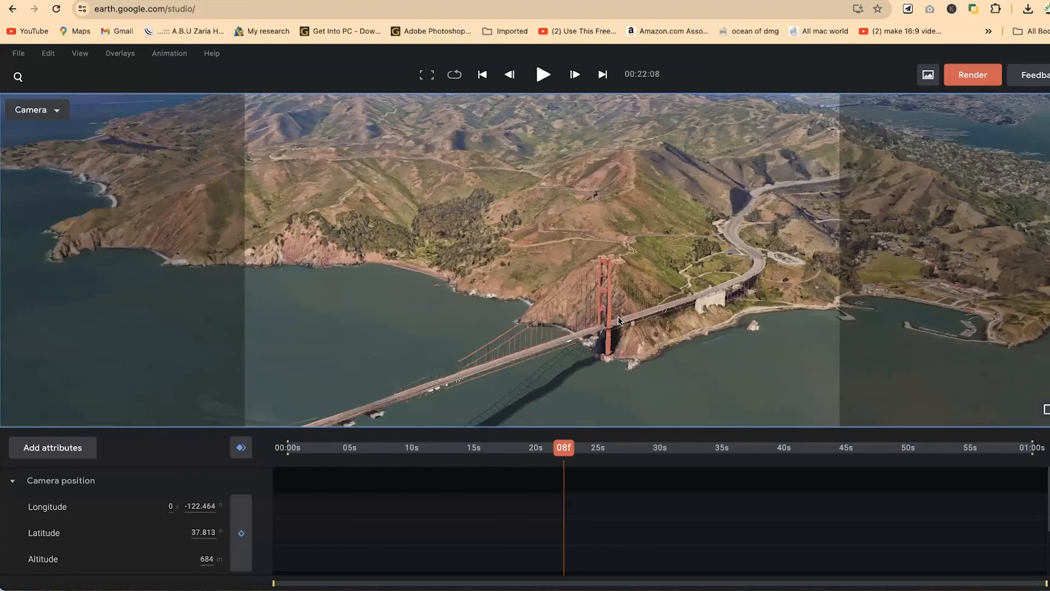
# Step: Pull the camera back along the bridge to a wide view over the city and bay at about 3127 m altitude
pyautogui.scroll(-2, 658, 359)
pyautogui.moveTo(658, 359); pyautogui.dragTo(731, 283)
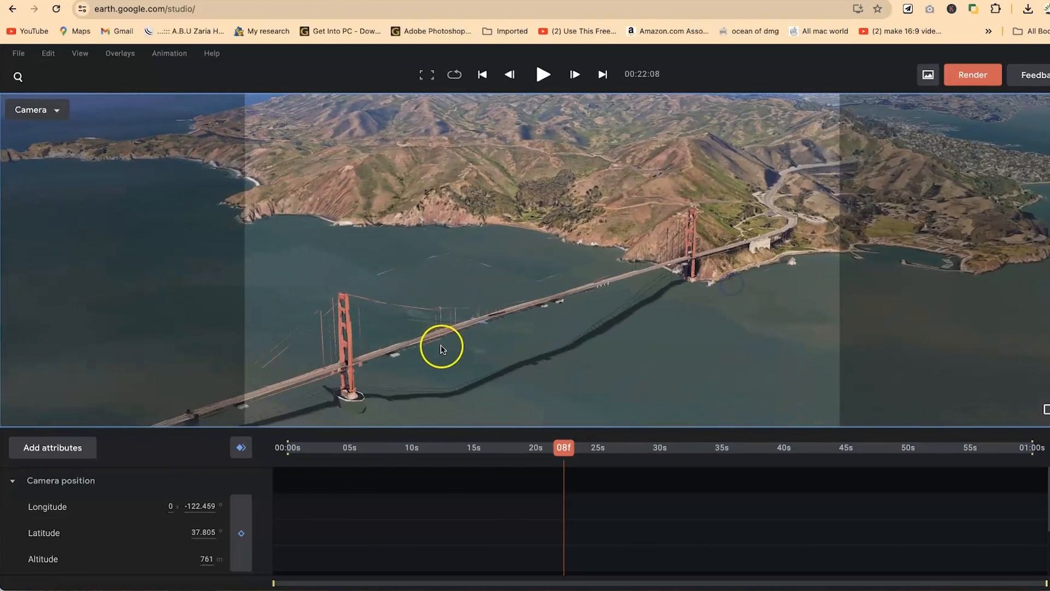
pyautogui.moveTo(442, 344); pyautogui.dragTo(657, 302)
pyautogui.scroll(-5, 657, 305)
pyautogui.scroll(-5, 658, 310)
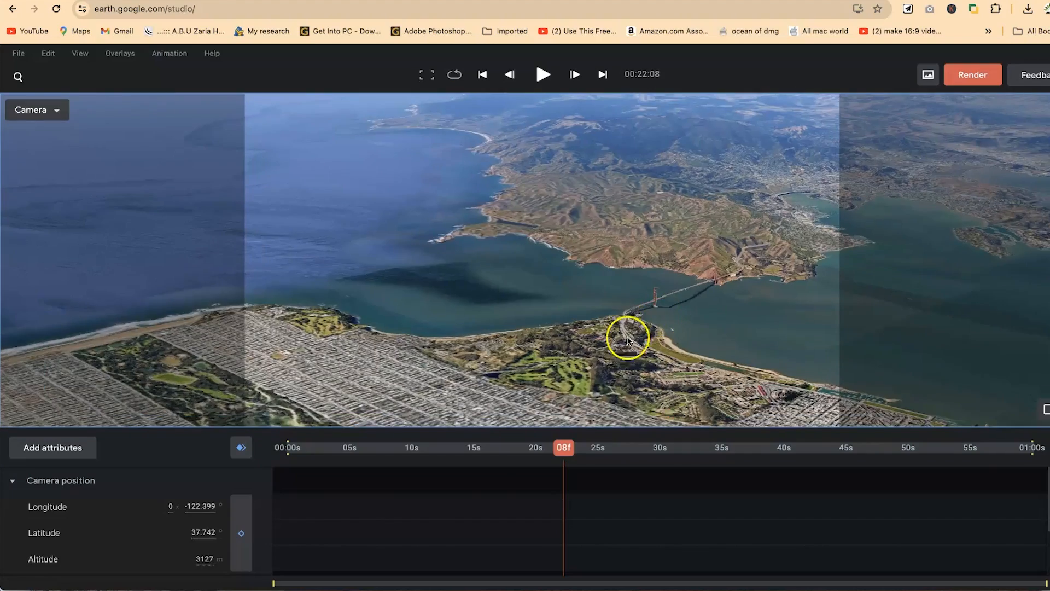
# Step: Close in on the city-side bridge approach and its nearest tower, reframing them at about 621 m altitude
pyautogui.scroll(5, 576, 380)
pyautogui.moveTo(577, 379); pyautogui.dragTo(831, 319)
pyautogui.scroll(4, 786, 278)
pyautogui.scroll(5, 785, 278)
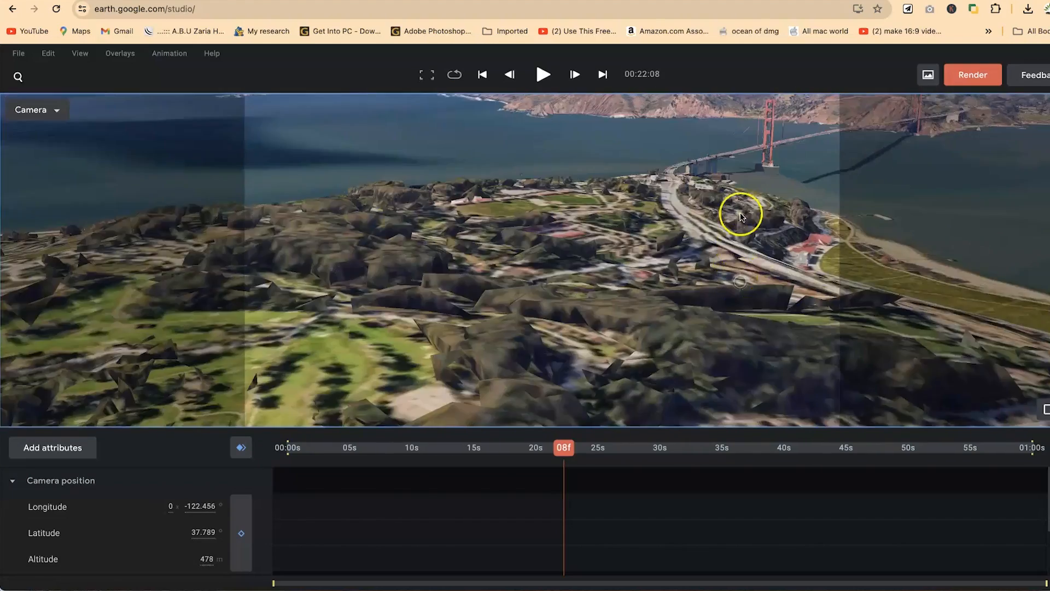
pyautogui.scroll(3, 691, 343)
pyautogui.moveTo(690, 348); pyautogui.dragTo(697, 291)
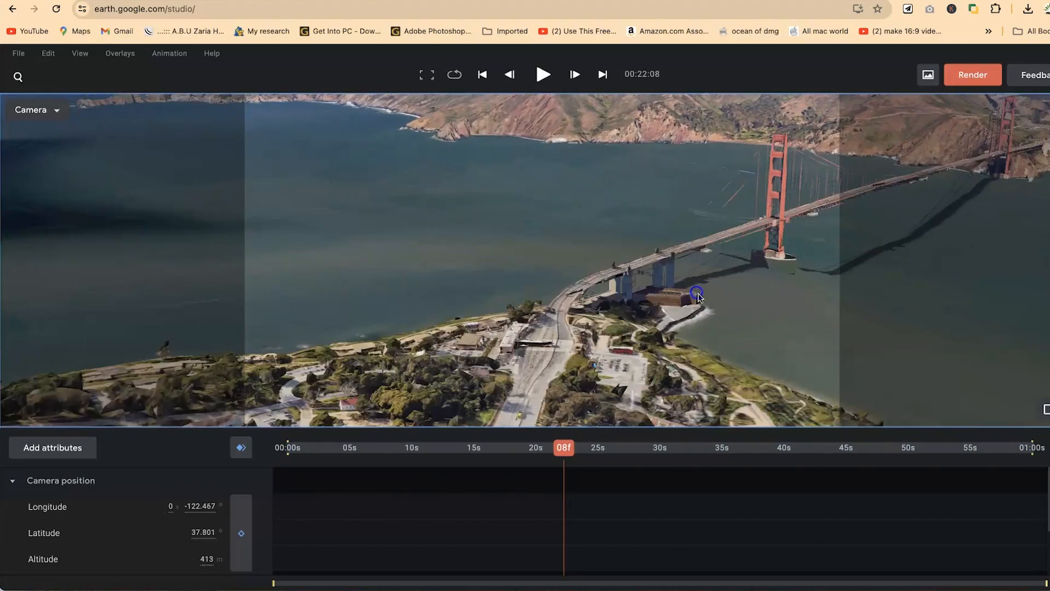
pyautogui.moveTo(729, 279); pyautogui.dragTo(665, 296, button='right')
pyautogui.scroll(5, 518, 307)
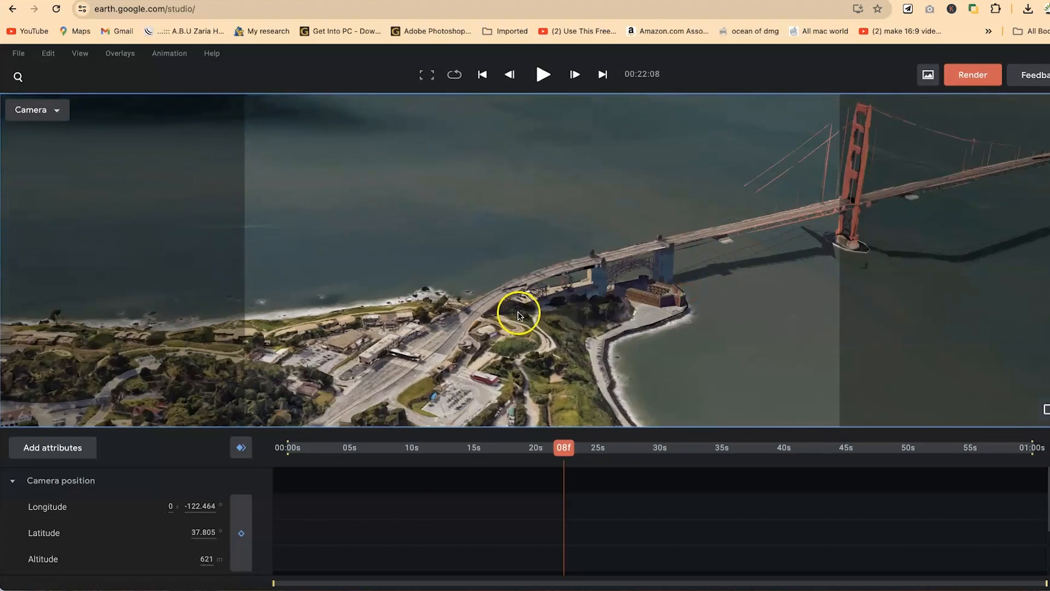
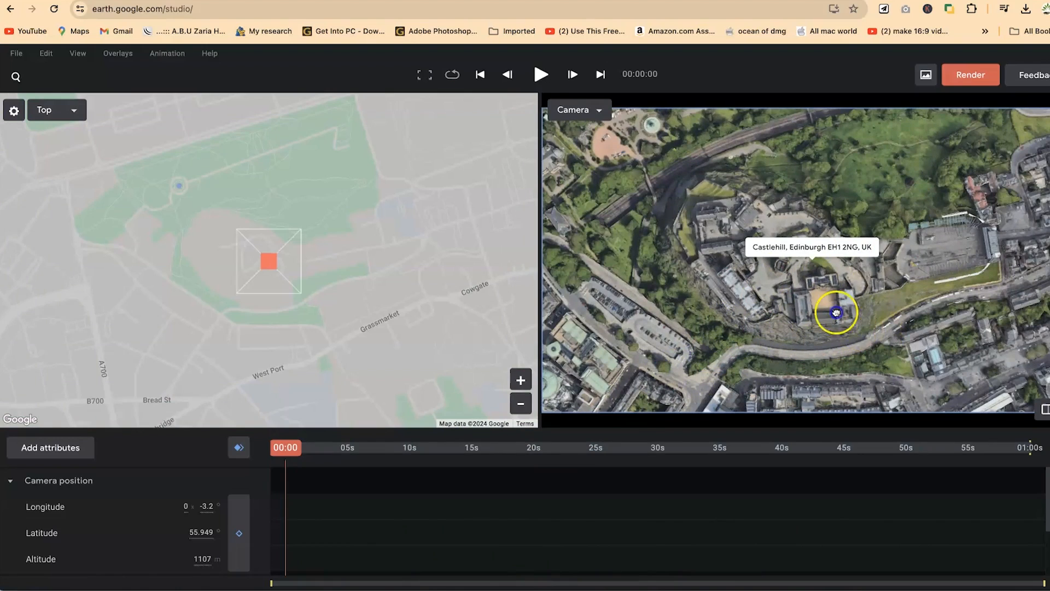
# Step: Zoom in on Edinburgh Castle, tilt to an oblique view and inspect its buildings up close, ending at about 339 m altitude
pyautogui.scroll(10, 830, 264)
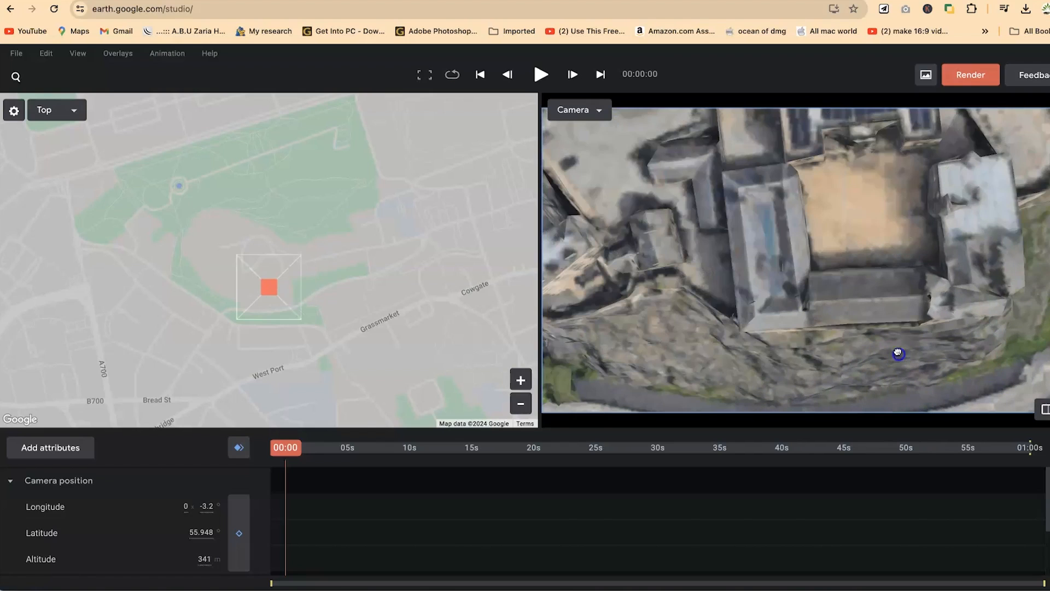
pyautogui.scroll(-5, 898, 353)
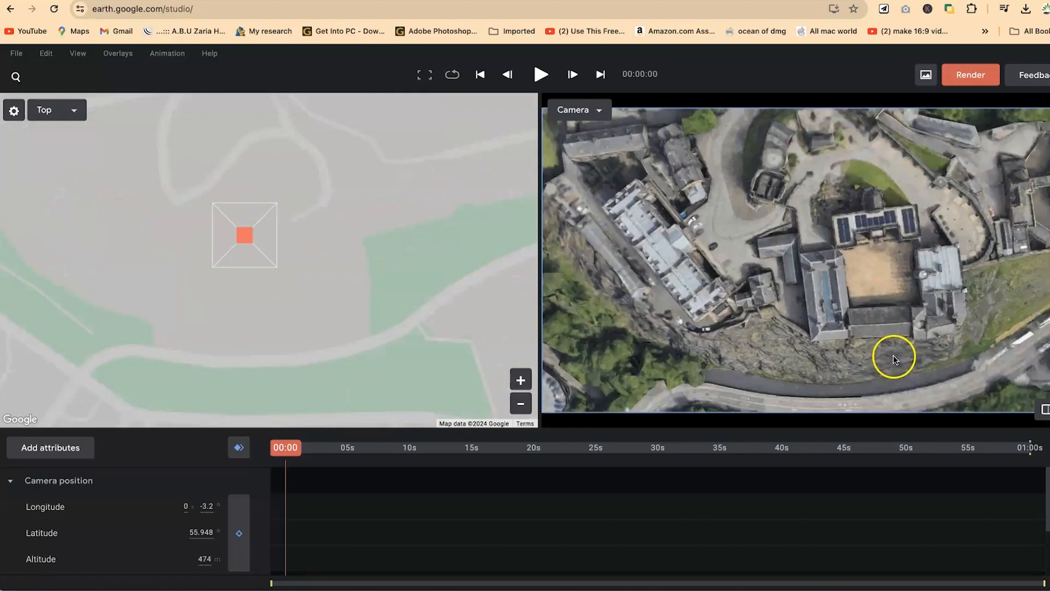
pyautogui.moveTo(915, 351)
pyautogui.mouseDown()
pyautogui.moveTo(908, 334)
pyautogui.moveTo(882, 373)
pyautogui.moveTo(822, 330)
pyautogui.moveTo(830, 281)
pyautogui.mouseUp()
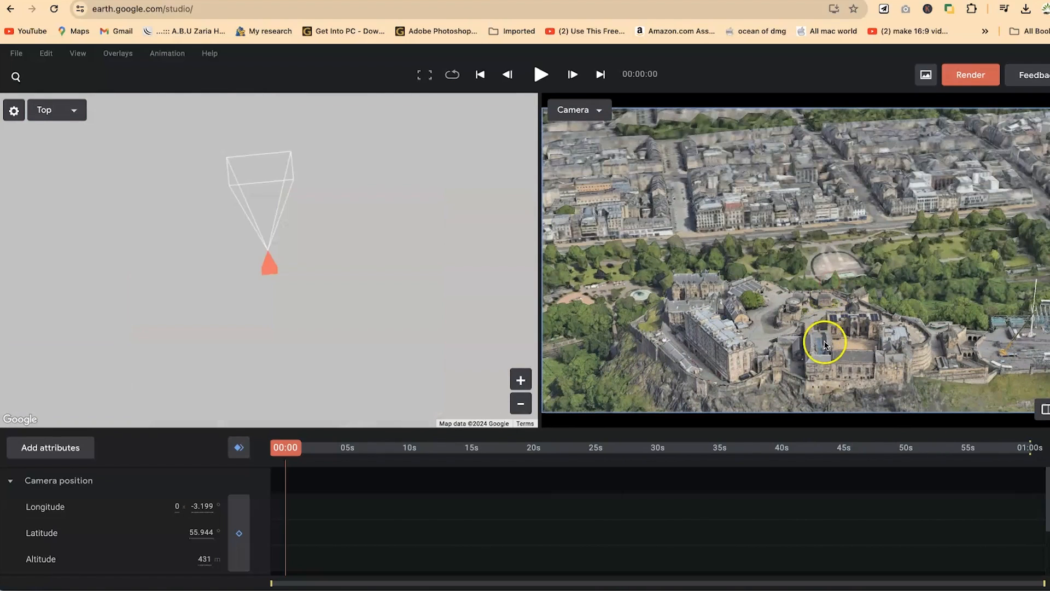
pyautogui.moveTo(815, 355); pyautogui.dragTo(815, 275)
pyautogui.doubleClick(815, 275)
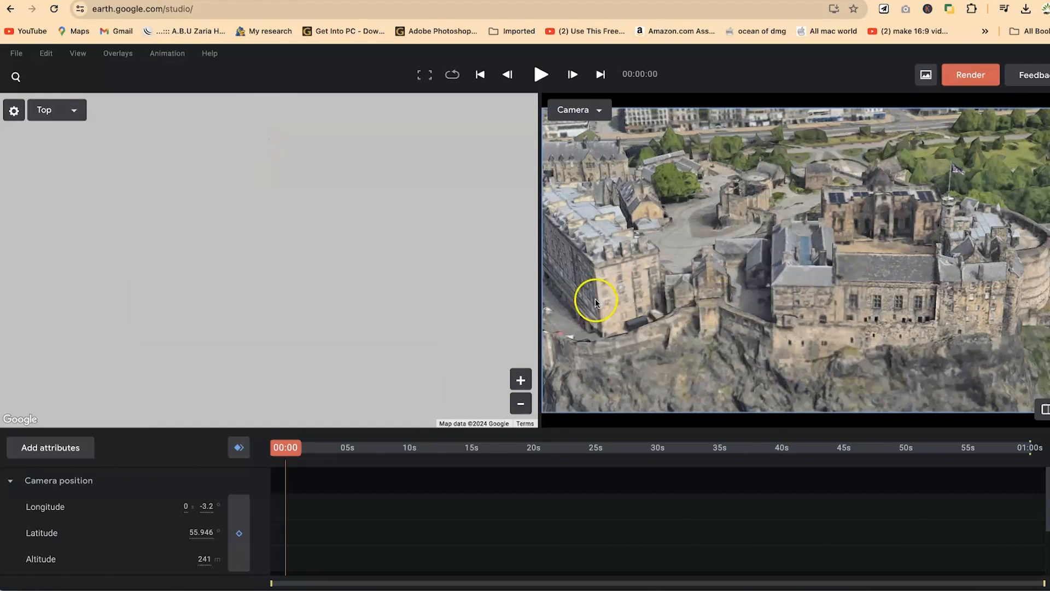
pyautogui.doubleClick(595, 299)
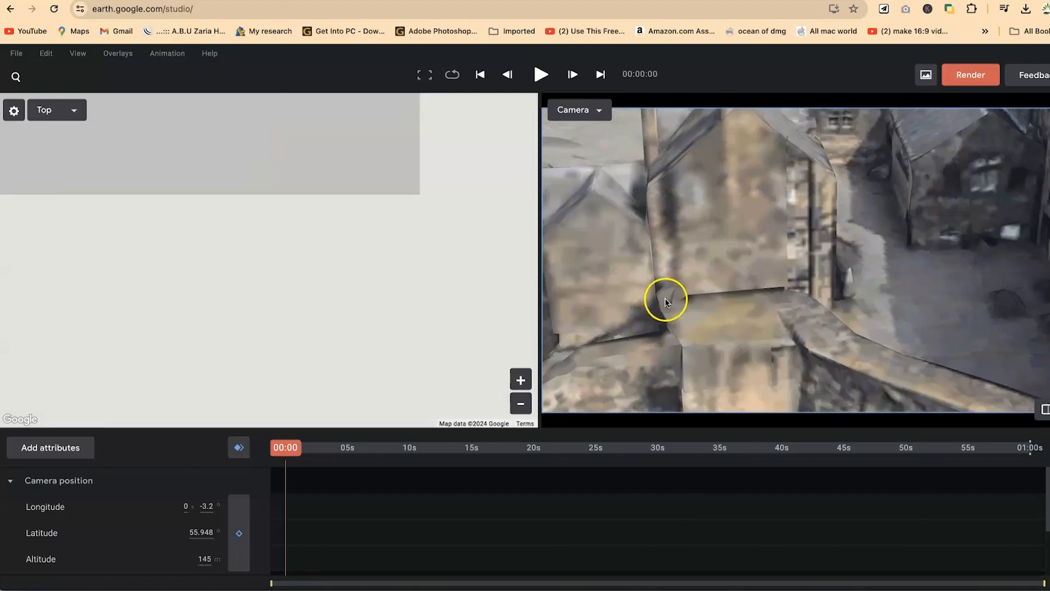
pyautogui.scroll(-3, 684, 298)
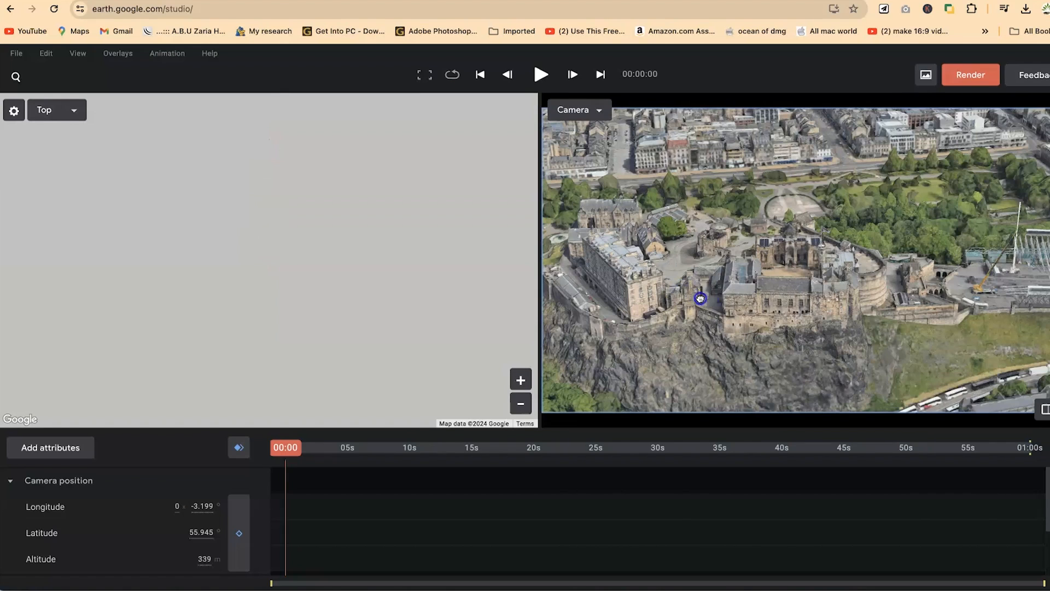
# Step: Orbit the camera around the castle to view it from its other sides, ending at about 449 m altitude
pyautogui.moveTo(796, 305); pyautogui.dragTo(806, 309)
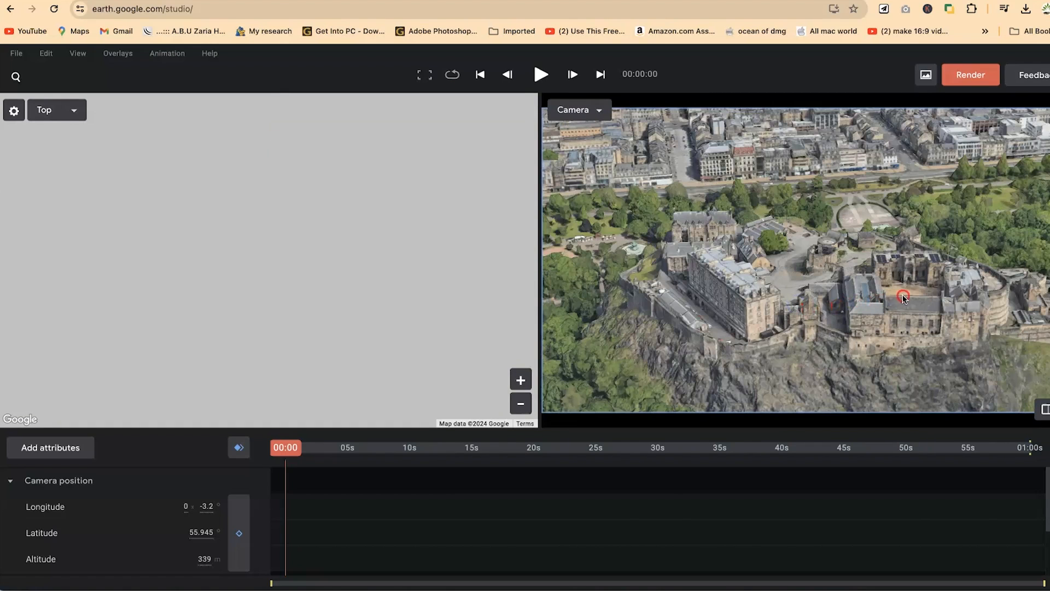
pyautogui.moveTo(694, 326)
pyautogui.mouseDown(button='middle')
pyautogui.moveTo(682, 329)
pyautogui.moveTo(737, 336)
pyautogui.mouseUp(button='middle')
pyautogui.moveTo(810, 329); pyautogui.dragTo(814, 327, button='middle')
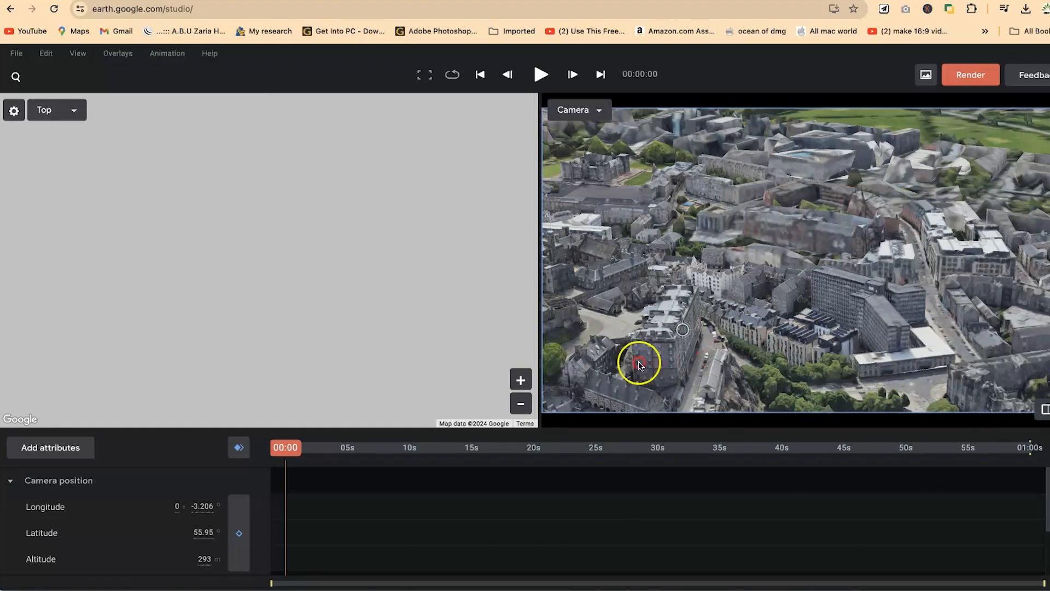
pyautogui.moveTo(593, 346); pyautogui.dragTo(593, 340, button='middle')
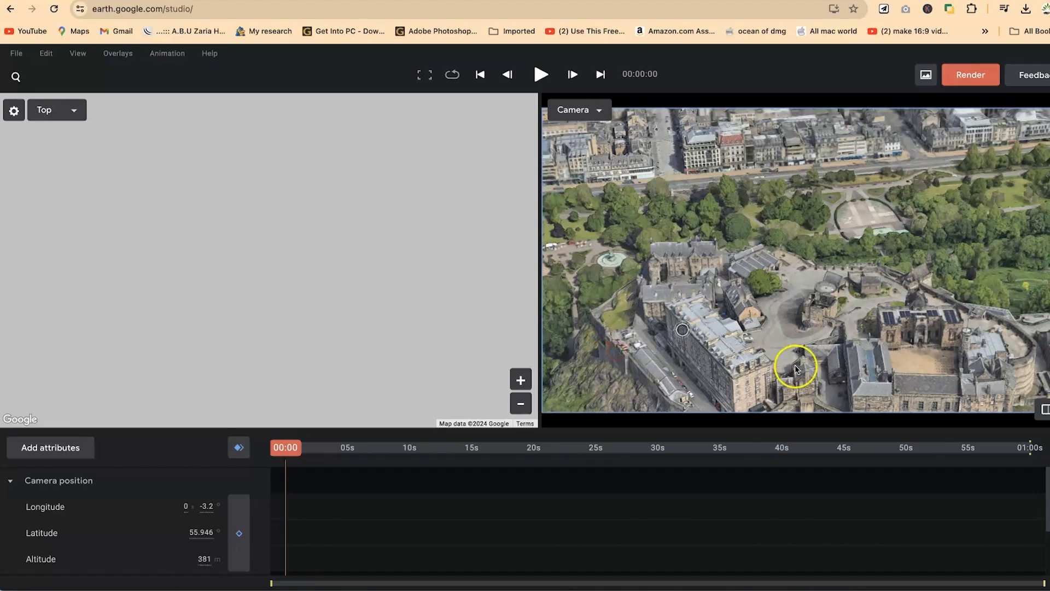
pyautogui.moveTo(795, 365); pyautogui.dragTo(781, 346, button='middle')
pyautogui.moveTo(767, 311); pyautogui.dragTo(865, 323, button='middle')
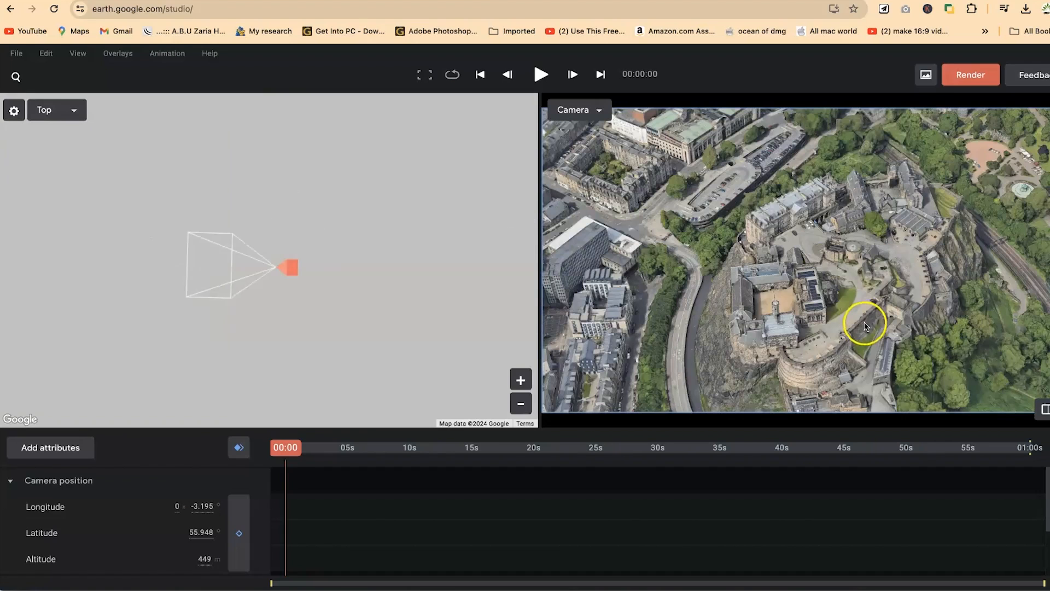
# Step: Zoom in and out over the castle courtyards and move the camera to the neighbouring gardens and streets at about 630 m altitude
pyautogui.scroll(-3, 802, 309)
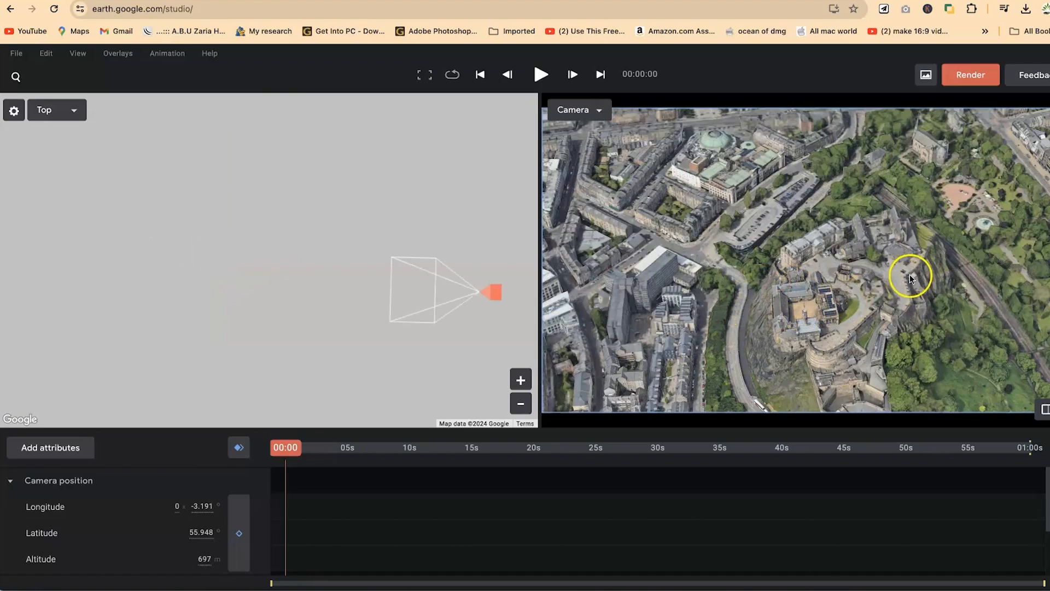
pyautogui.scroll(4, 812, 311)
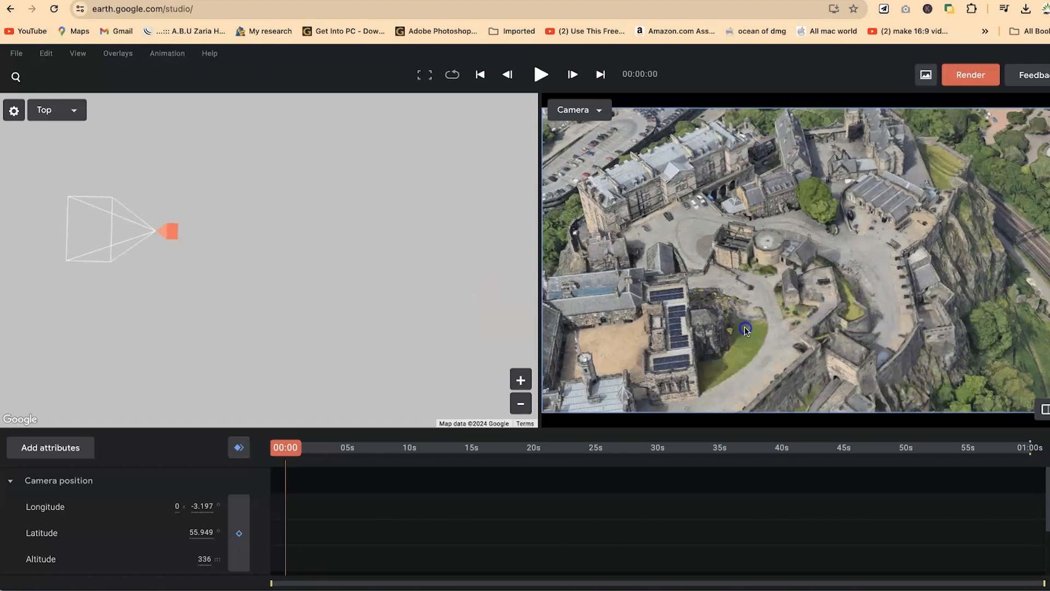
pyautogui.moveTo(861, 250); pyautogui.dragTo(863, 247)
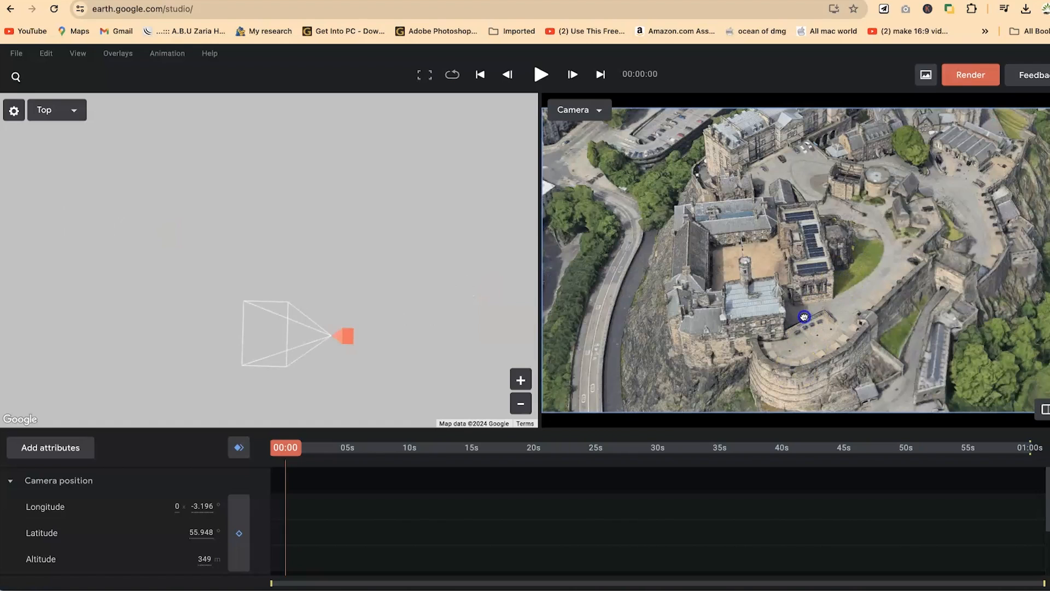
pyautogui.moveTo(803, 312); pyautogui.dragTo(756, 317)
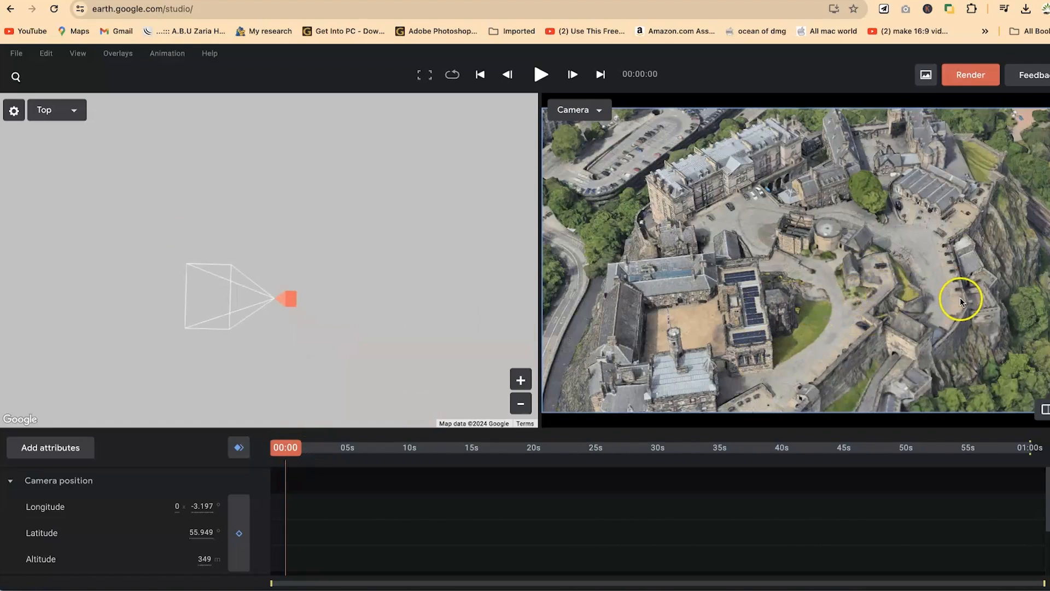
pyautogui.scroll(-5, 960, 297)
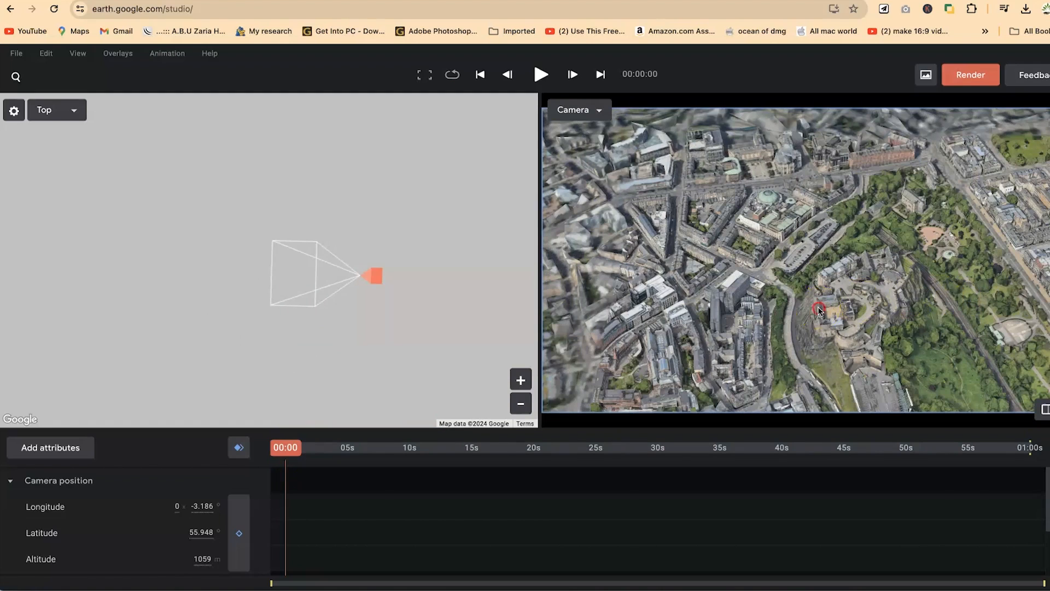
pyautogui.moveTo(818, 309); pyautogui.dragTo(843, 295)
pyautogui.doubleClick(795, 289)
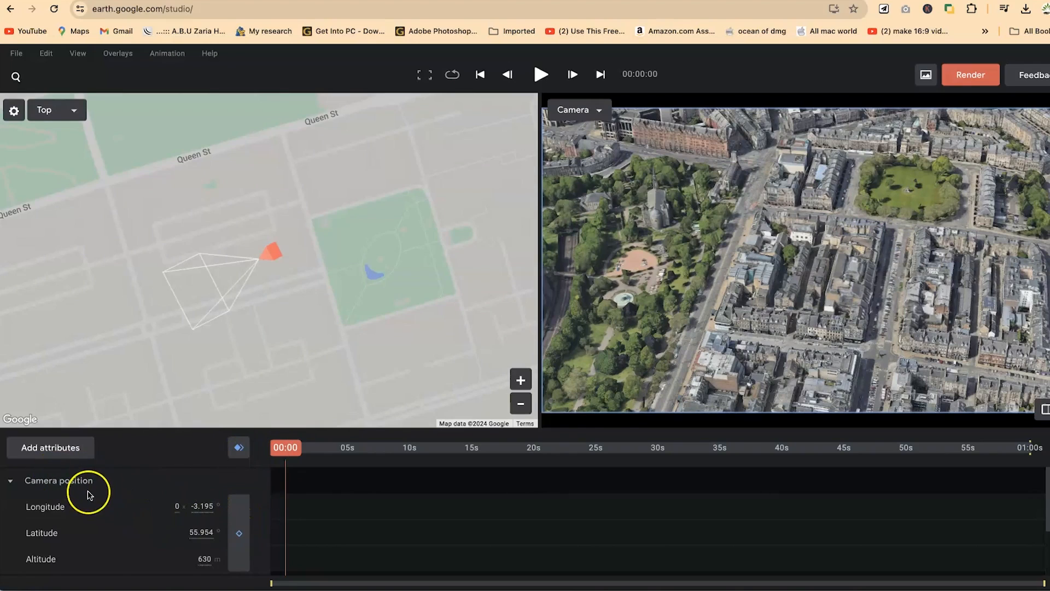
# Step: Review the camera position and rotation attributes and browse the additional ones such as Camera target, Field of view and Time of day
pyautogui.scroll(-3, 107, 511)
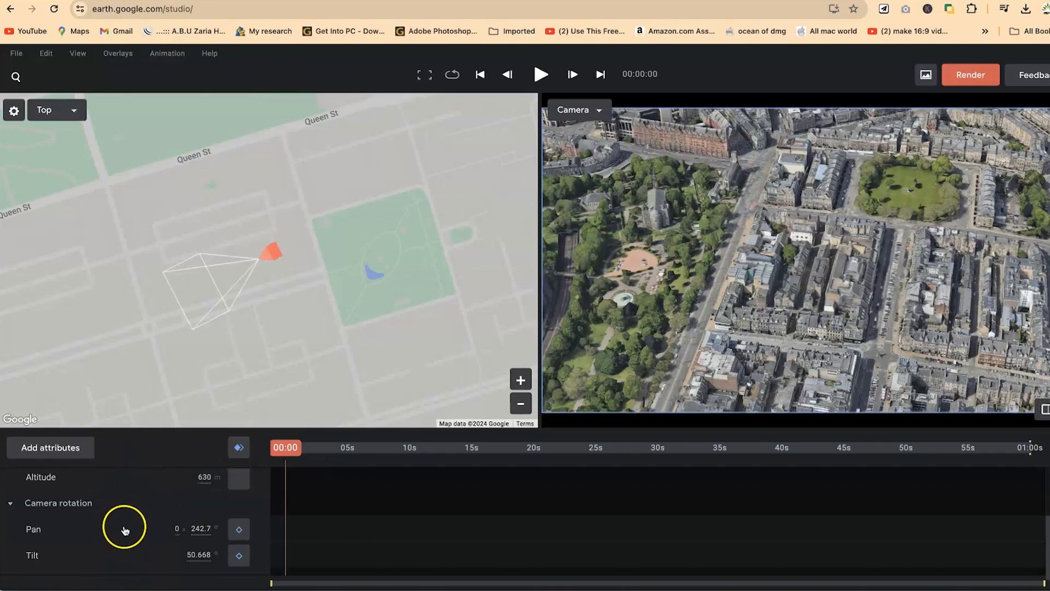
pyautogui.scroll(3, 125, 528)
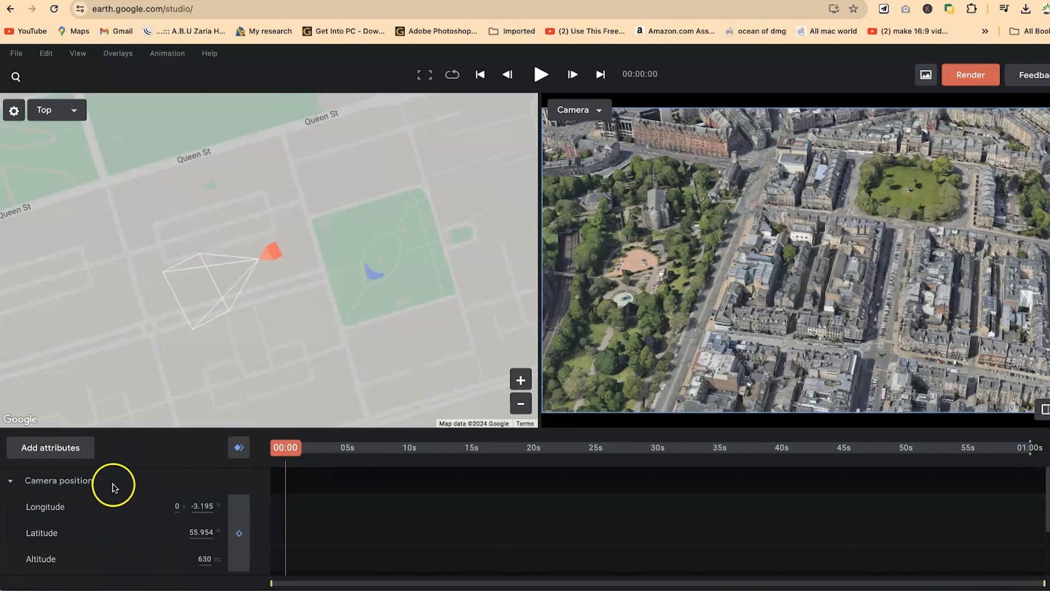
pyautogui.click(83, 453)
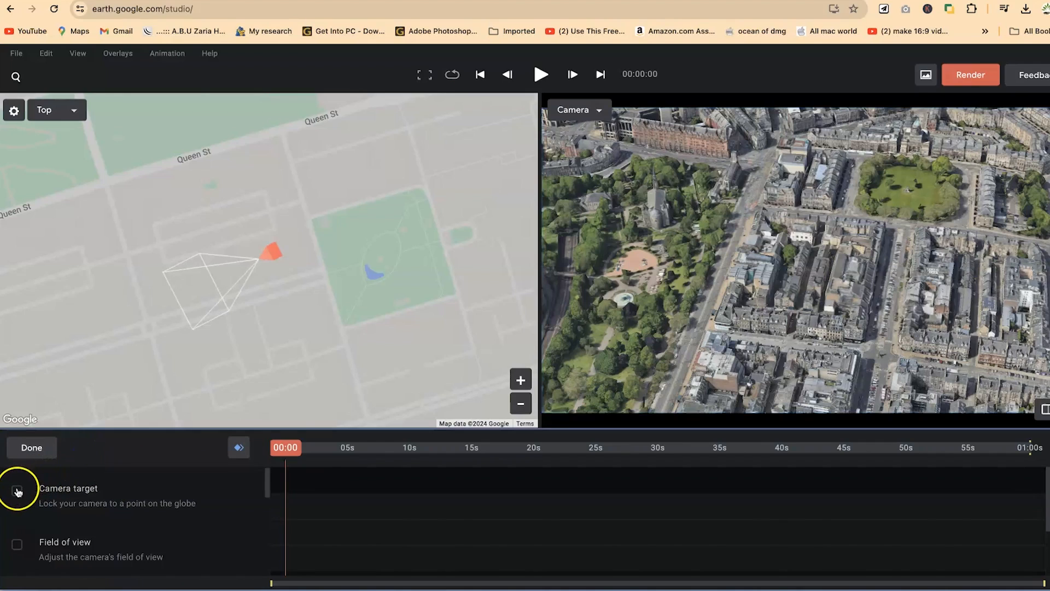
pyautogui.scroll(-1, 140, 555)
pyautogui.scroll(-1, 44, 473)
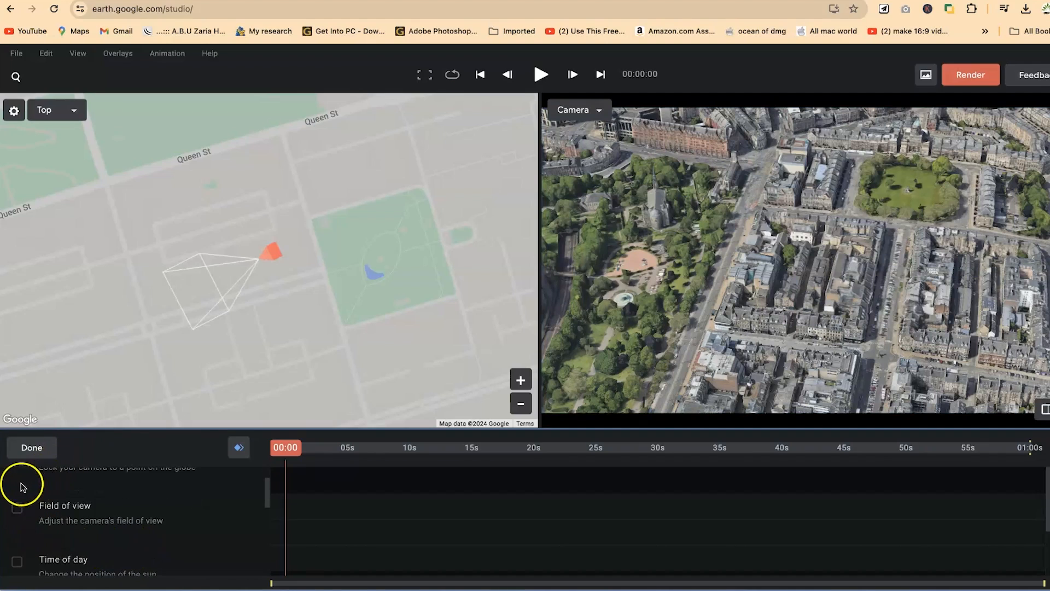
pyautogui.scroll(-1, 93, 541)
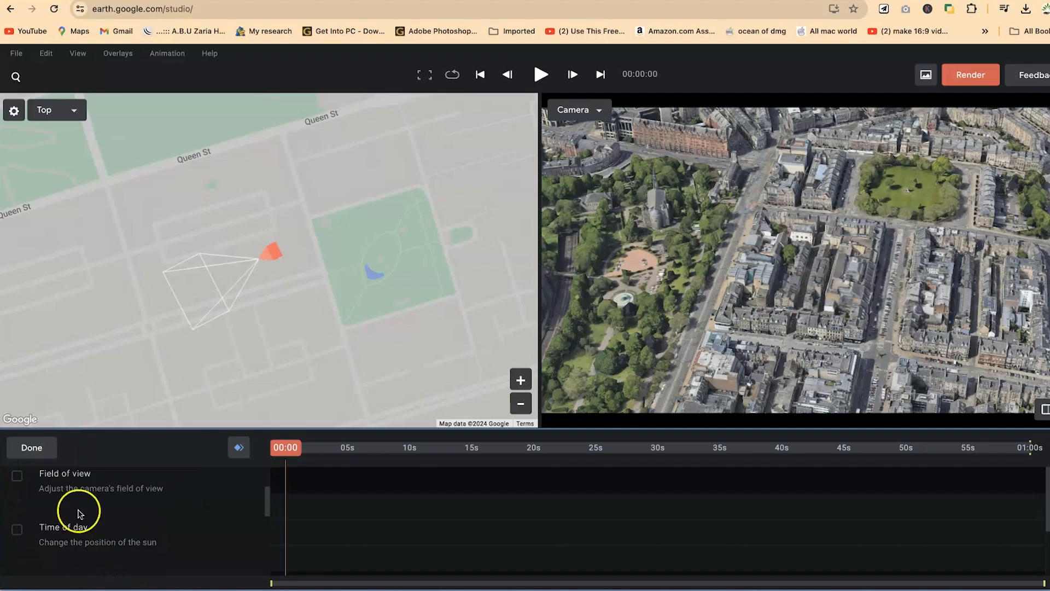
pyautogui.click(38, 446)
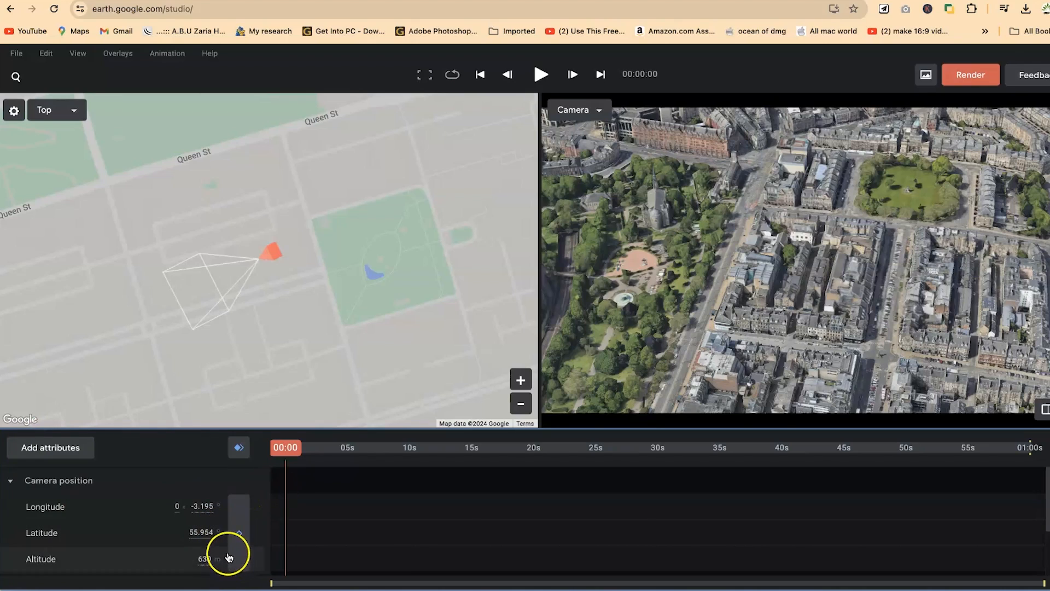
# Step: Keyframe all camera attributes at 00:00:00, and again at 00:09:27 with the camera moved in on Edinburgh Castle at about 371 m altitude
pyautogui.click(240, 450)
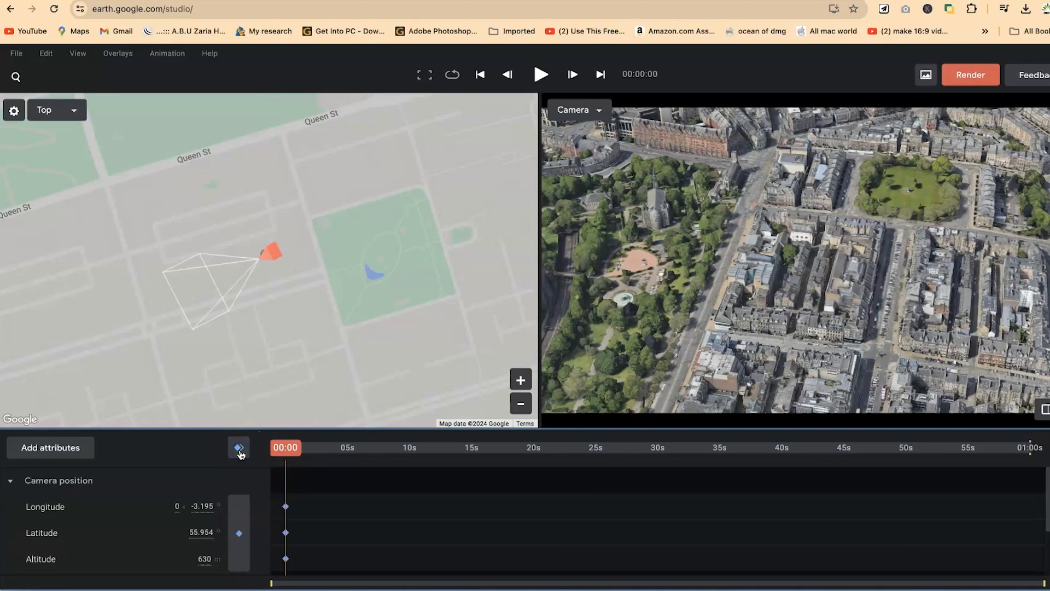
pyautogui.scroll(-2, 316, 542)
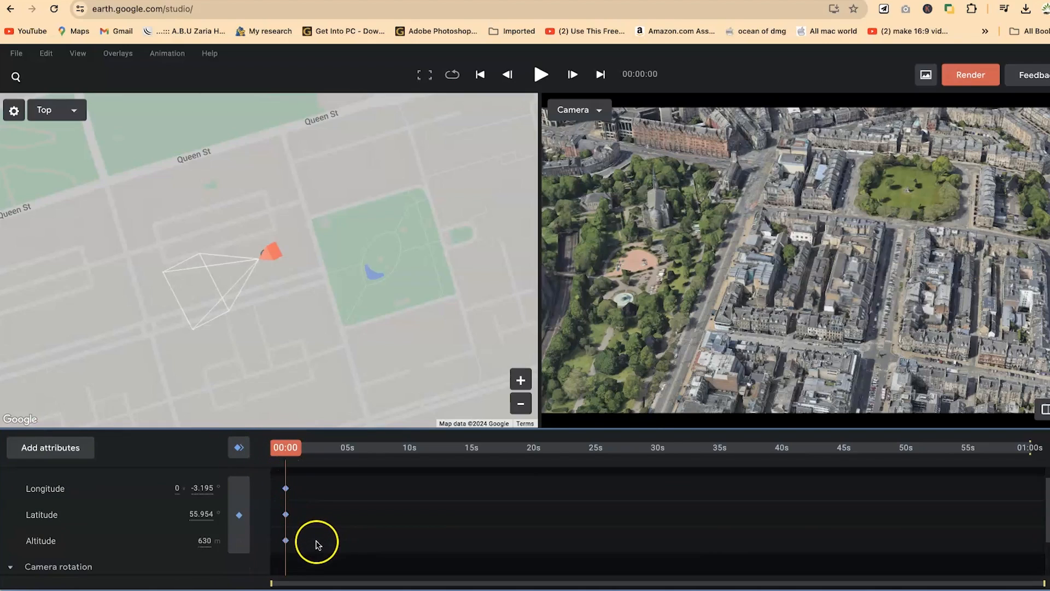
pyautogui.moveTo(285, 447); pyautogui.dragTo(405, 454)
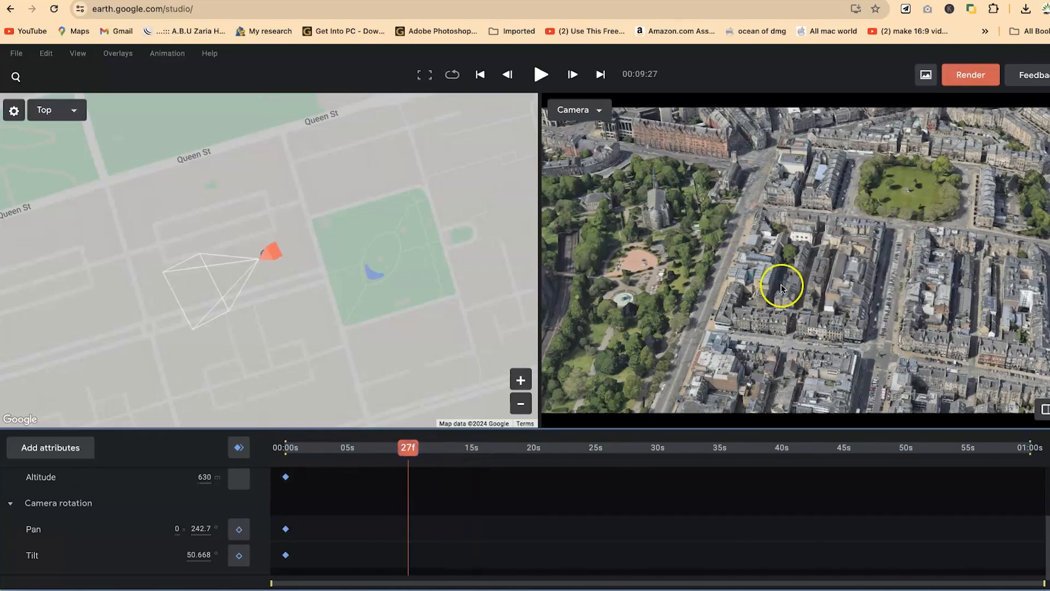
pyautogui.moveTo(730, 291); pyautogui.dragTo(876, 292)
pyautogui.scroll(10, 848, 340)
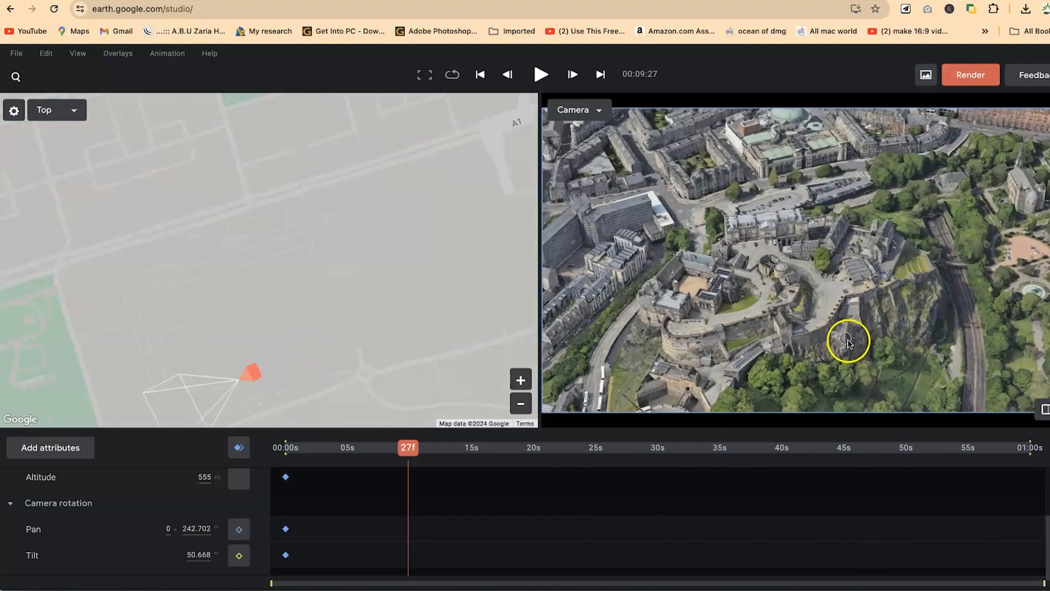
pyautogui.scroll(4, 799, 360)
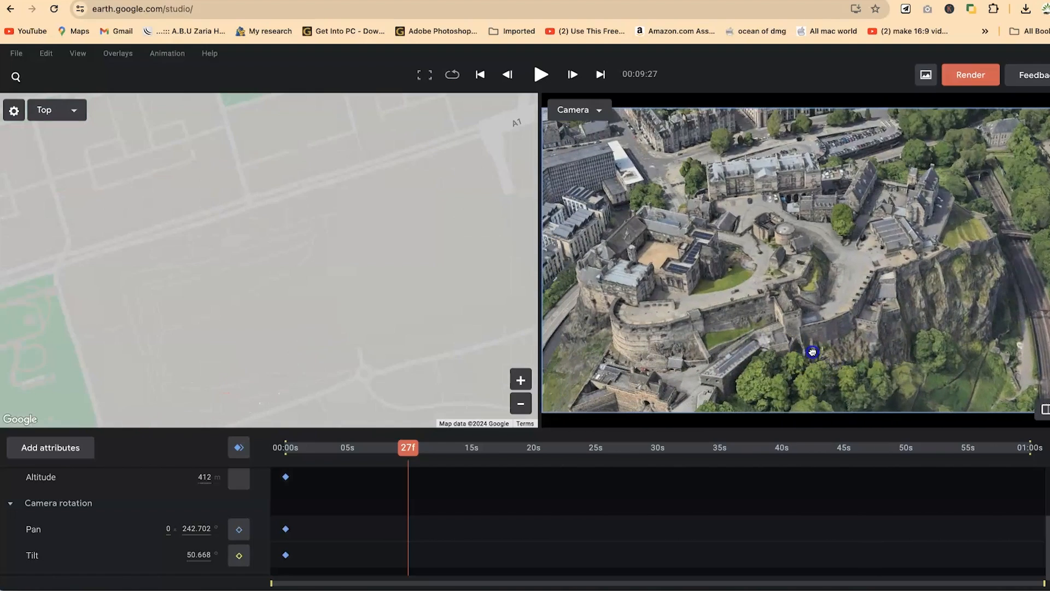
pyautogui.scroll(2, 821, 361)
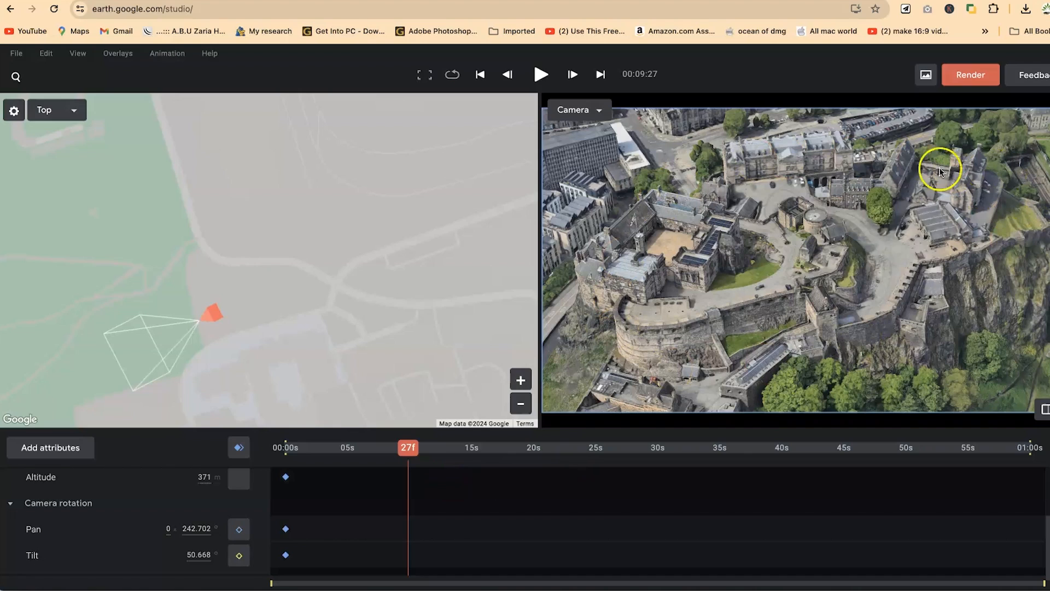
pyautogui.click(238, 448)
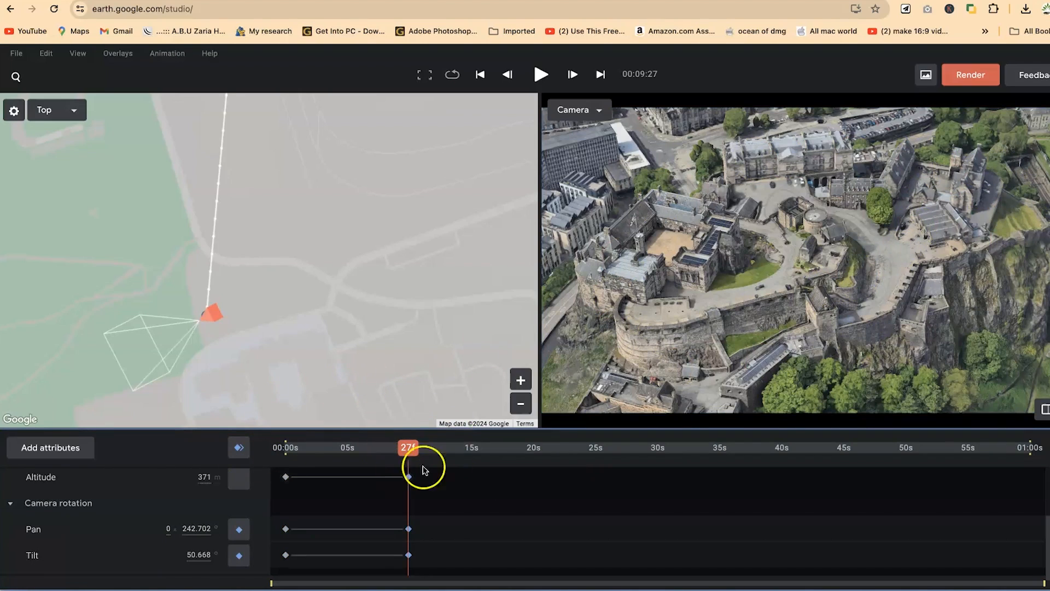
# Step: Inspect the camera path between the two keyframes on the map and play the animation from the start to just past the second keyframe
pyautogui.click(525, 409)
pyautogui.moveTo(303, 193); pyautogui.dragTo(305, 301)
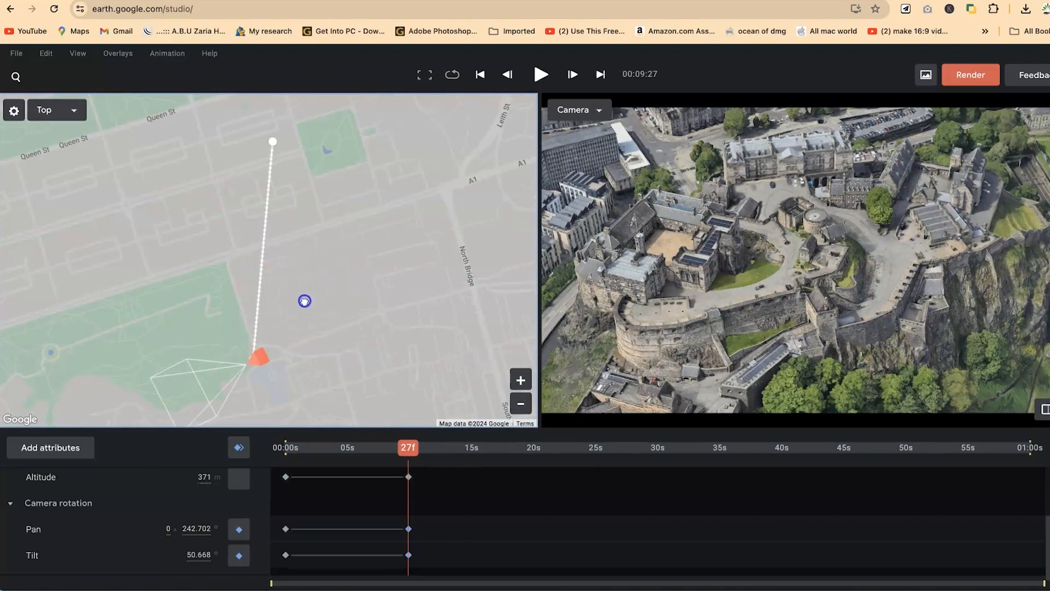
pyautogui.moveTo(340, 245); pyautogui.dragTo(332, 249)
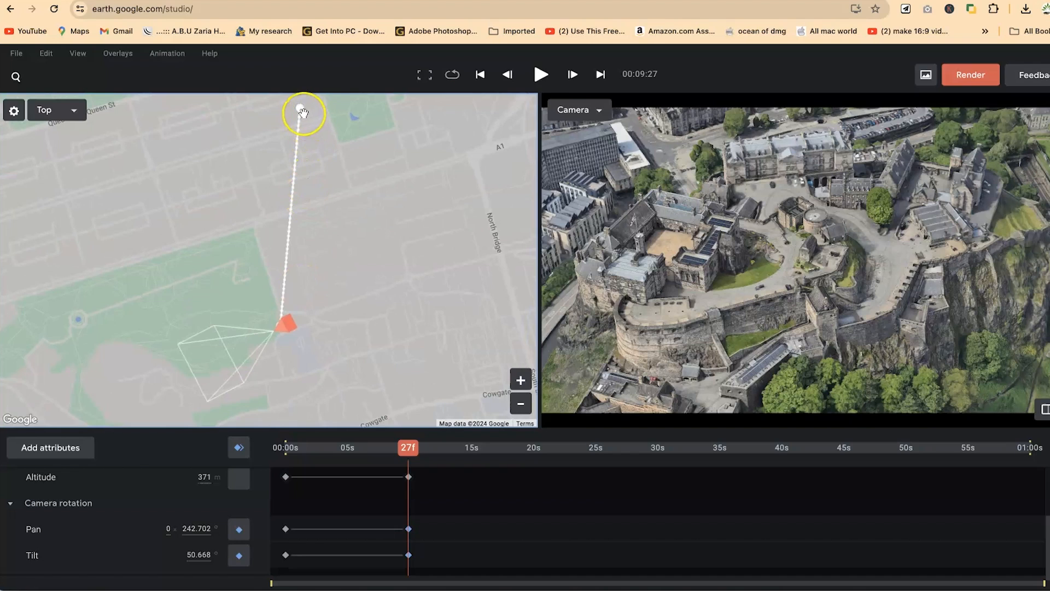
pyautogui.moveTo(409, 448); pyautogui.dragTo(261, 450)
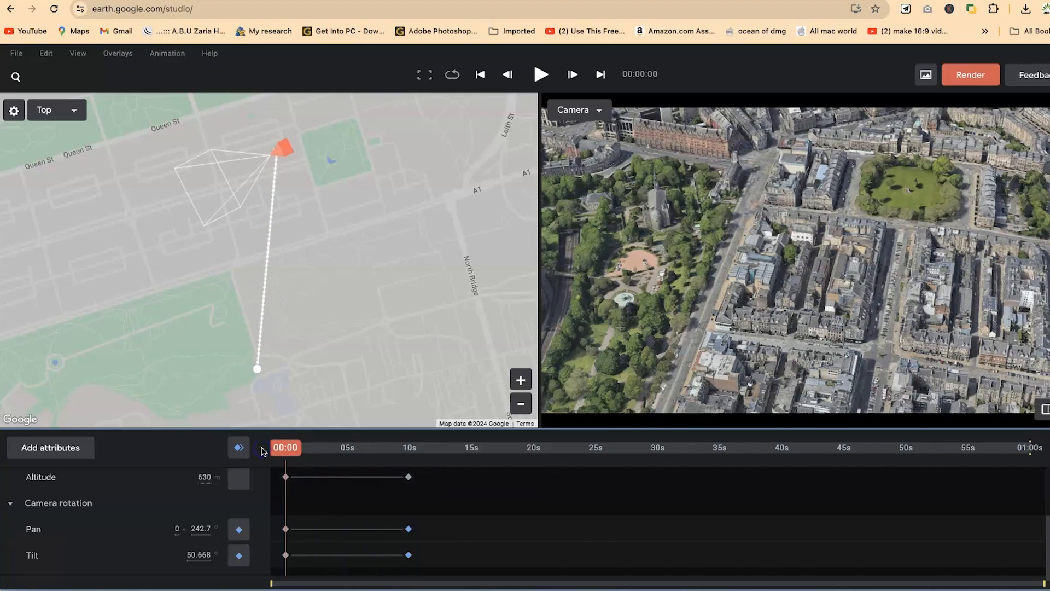
pyautogui.press('space')
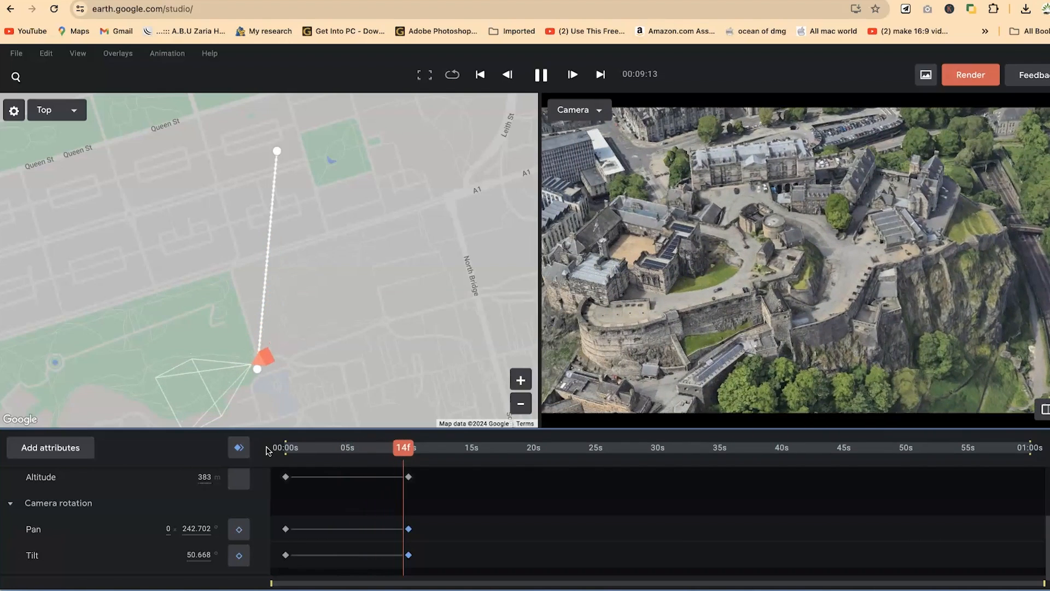
pyautogui.click(423, 465)
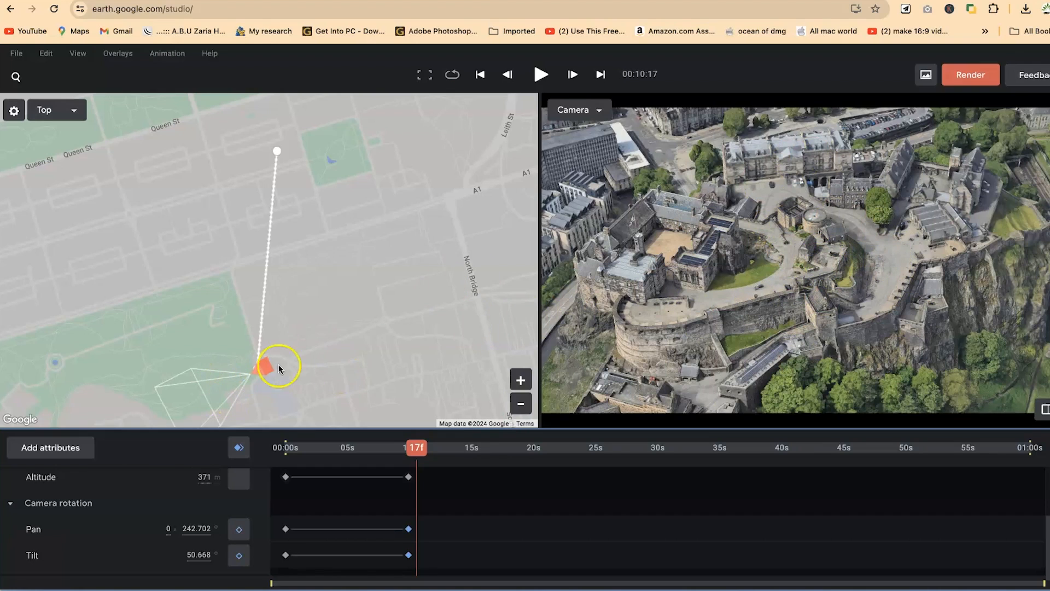
pyautogui.moveTo(266, 371)
pyautogui.mouseDown()
pyautogui.moveTo(298, 146)
pyautogui.moveTo(319, 240)
pyautogui.moveTo(305, 319)
pyautogui.moveTo(283, 148)
pyautogui.mouseUp()
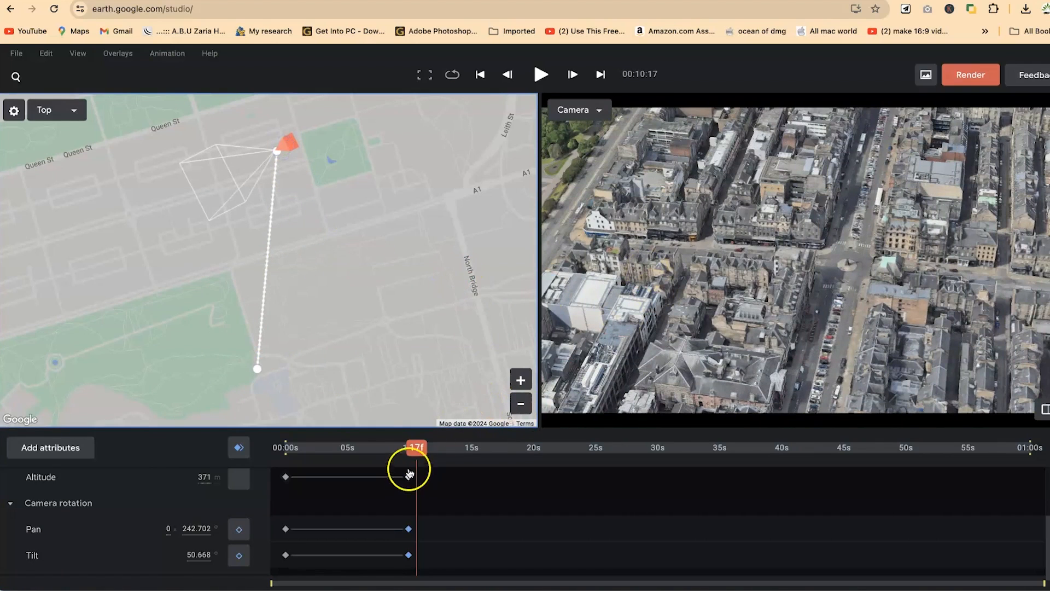
pyautogui.moveTo(416, 448); pyautogui.dragTo(186, 436)
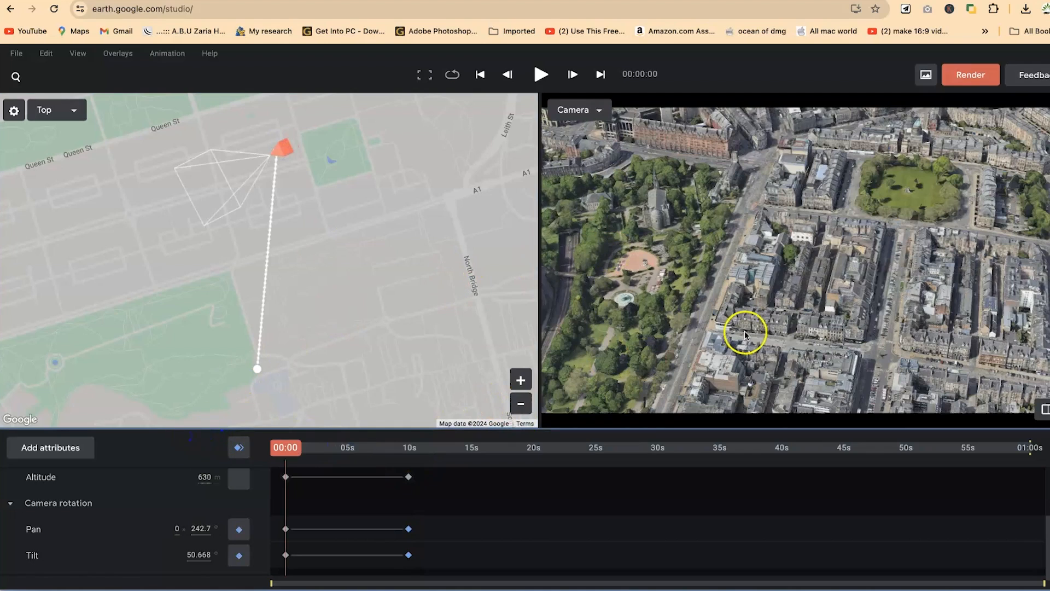
pyautogui.click(50, 449)
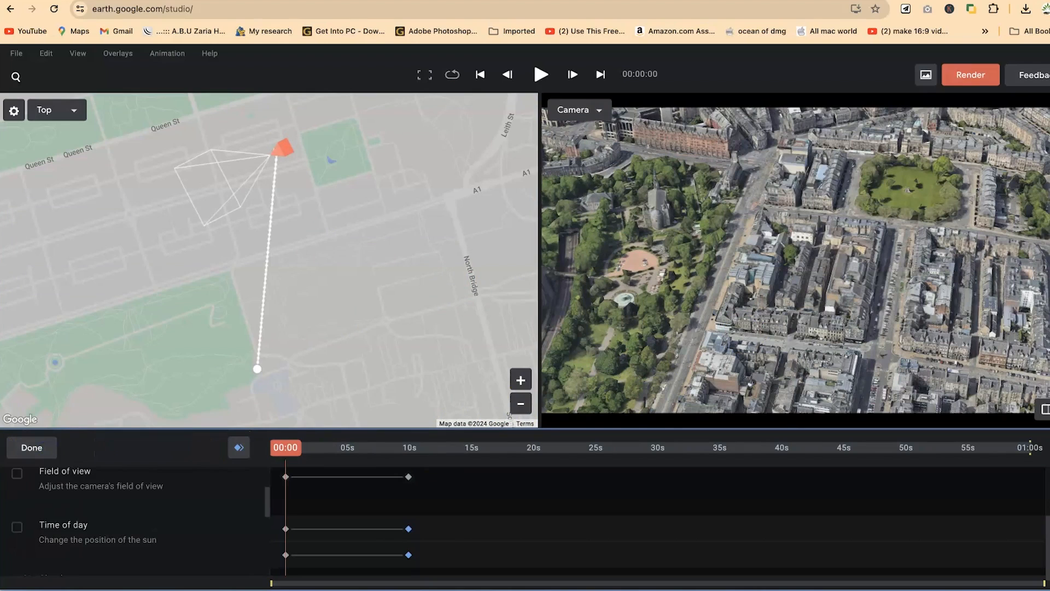
pyautogui.scroll(2, 143, 513)
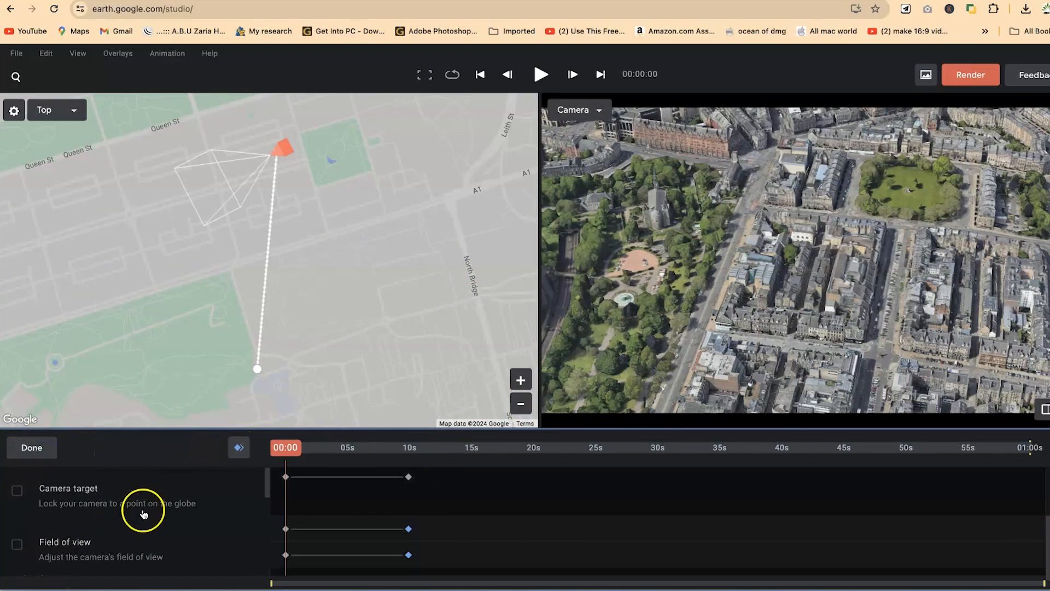
pyautogui.click(17, 491)
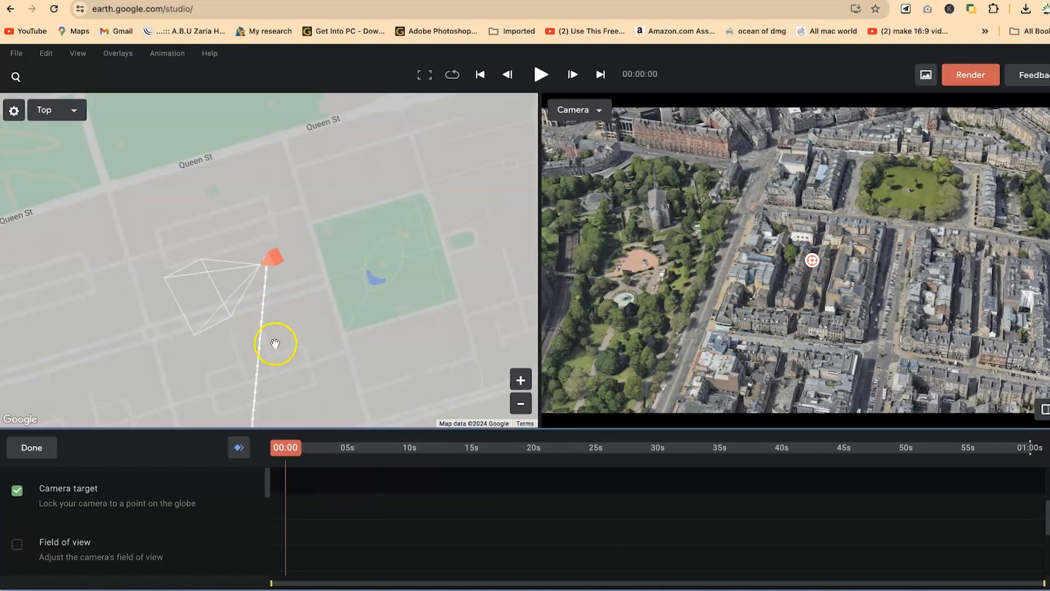
pyautogui.click(17, 490)
pyautogui.click(34, 447)
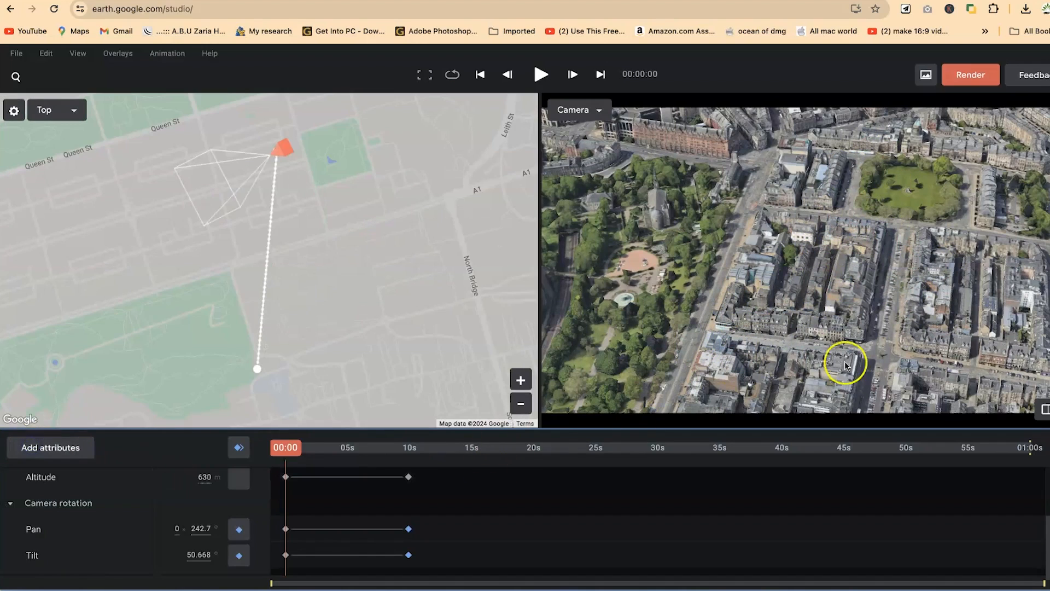
# Step: At 00:09:29, set the camera target on the centre of Edinburgh Castle in the camera view
pyautogui.moveTo(292, 448); pyautogui.dragTo(412, 466)
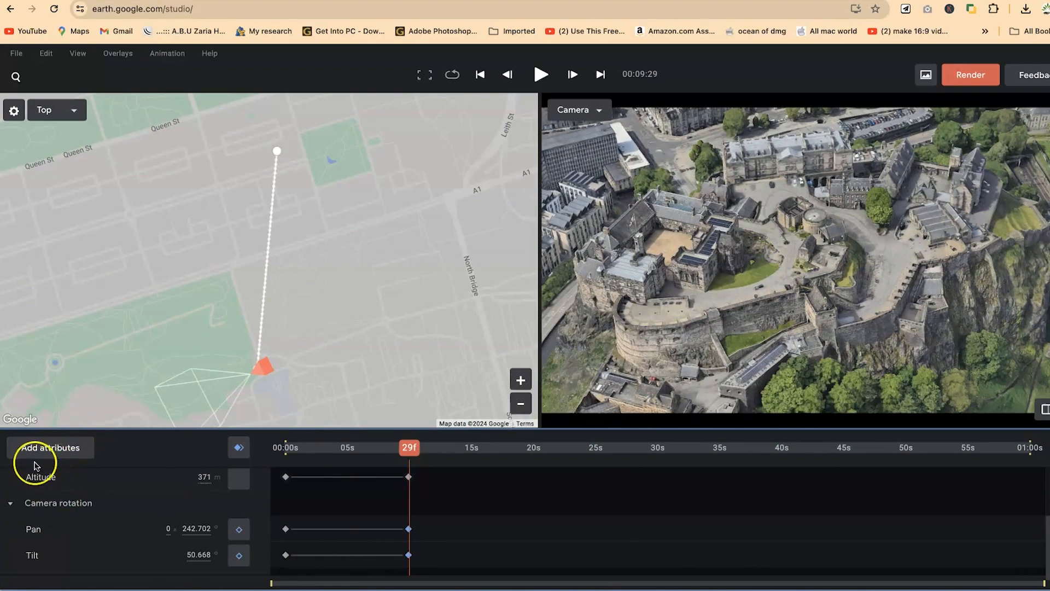
pyautogui.rightClick(786, 218)
pyautogui.click(826, 234)
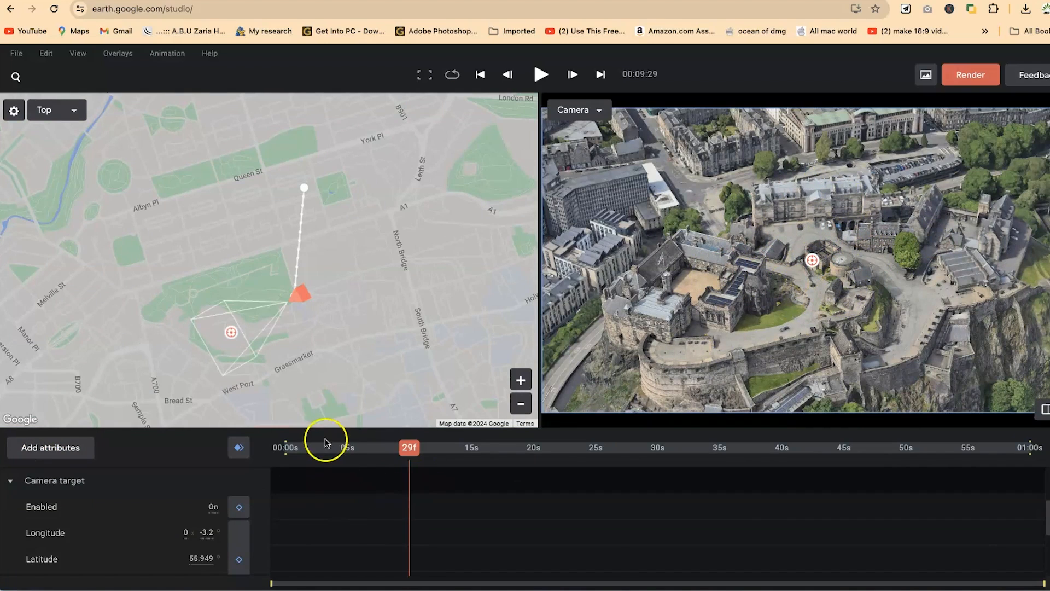
# Step: Play the animation from 00:00:00 past the second keyframe to check the camera move with the castle as target
pyautogui.moveTo(422, 453); pyautogui.dragTo(251, 446)
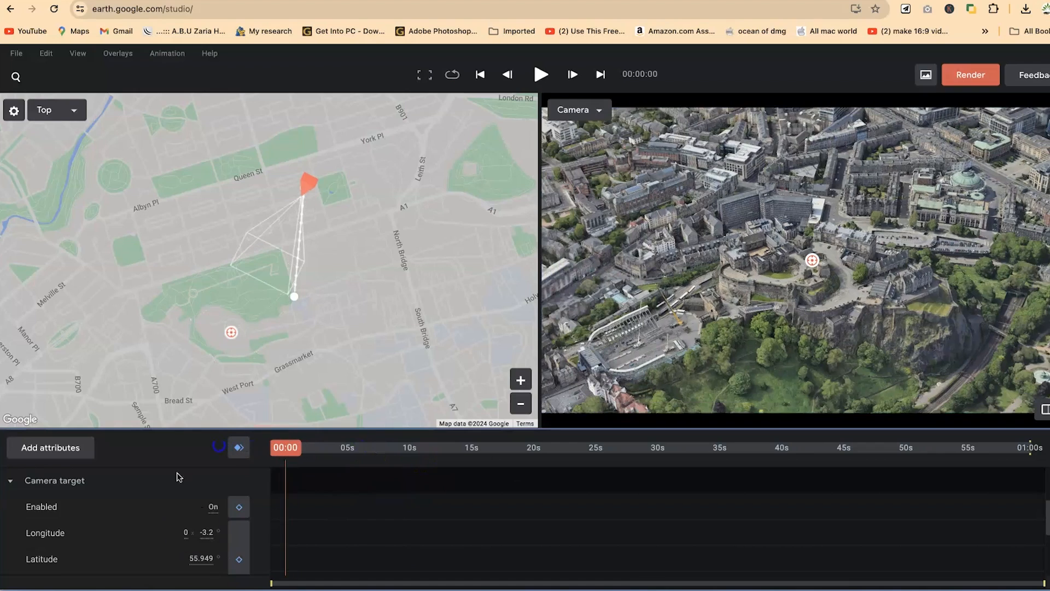
pyautogui.scroll(2, 347, 543)
pyautogui.scroll(2, 347, 543)
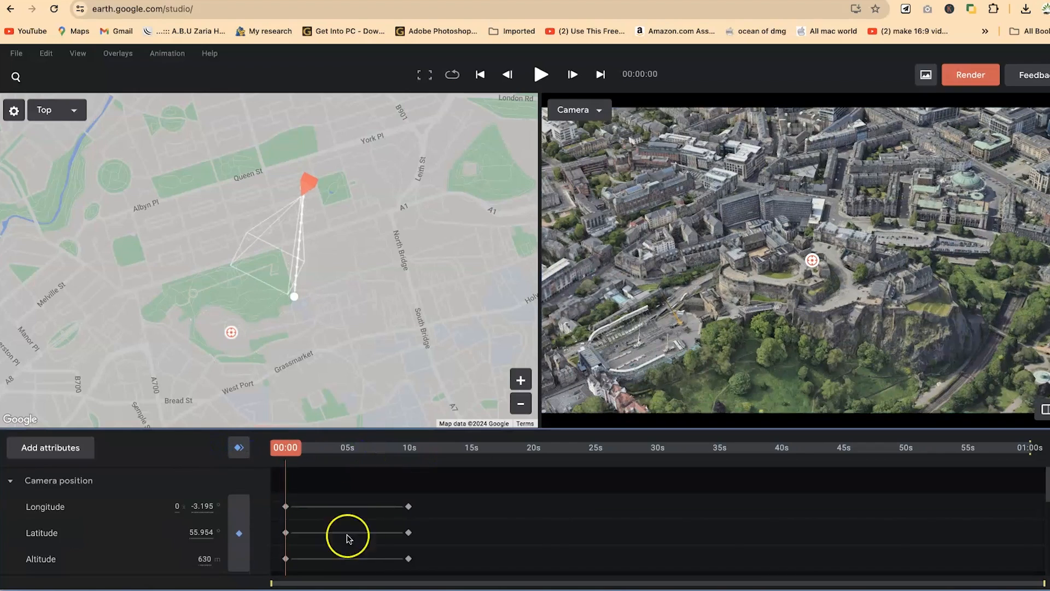
pyautogui.press('space')
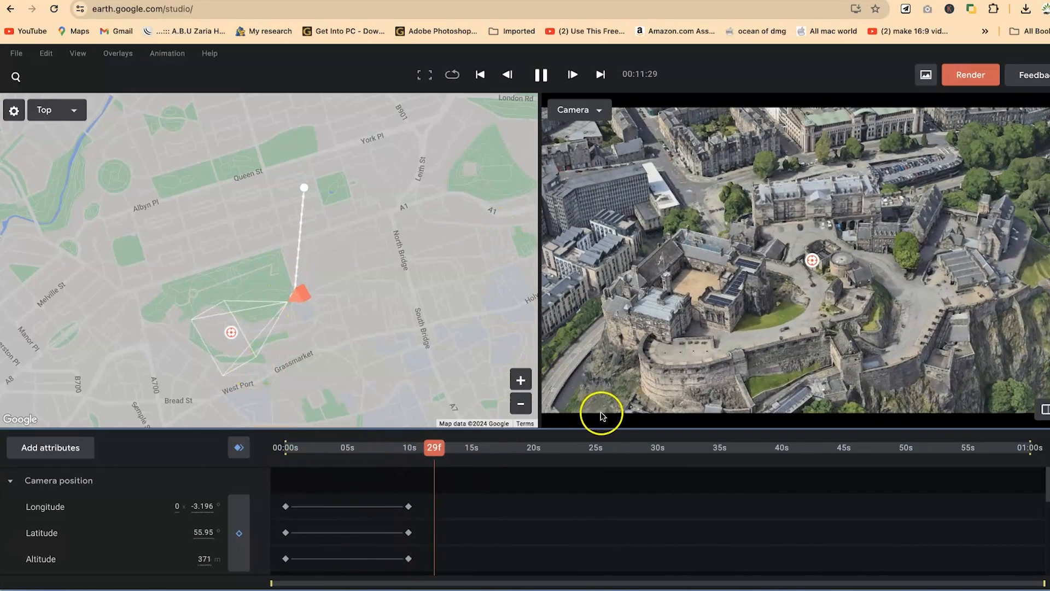
pyautogui.press('space')
# Step: Hold the castle view after the second keyframe by keyframing all camera attributes at 00:11:13
pyautogui.moveTo(452, 447); pyautogui.dragTo(409, 477)
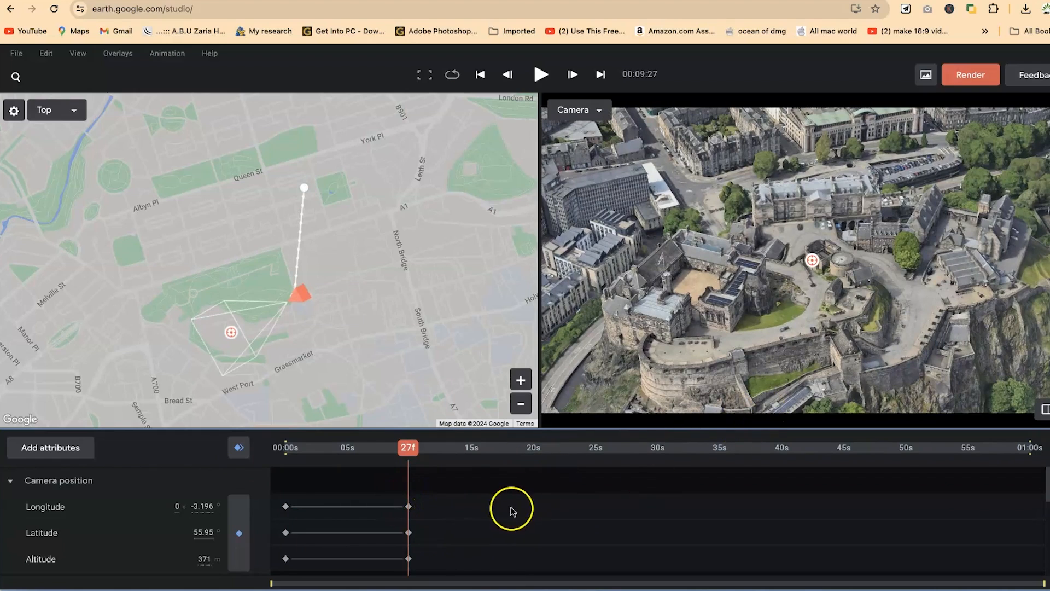
pyautogui.moveTo(405, 447); pyautogui.dragTo(437, 450)
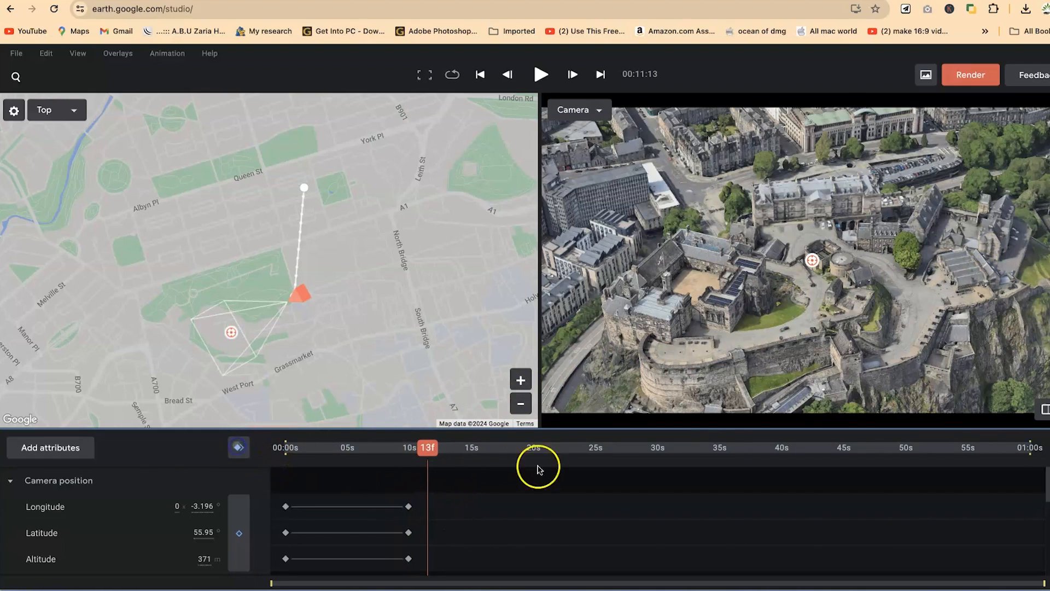
pyautogui.click(238, 446)
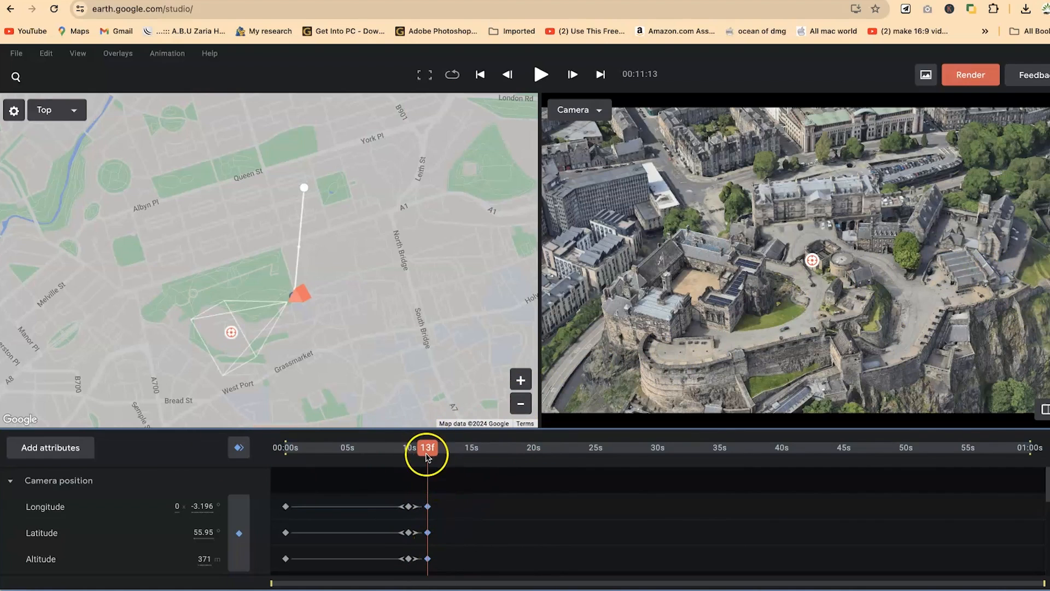
# Step: At 00:20:01, position the camera low and close on the opposite side of Edinburgh Castle and keyframe all camera attributes
pyautogui.moveTo(427, 456); pyautogui.dragTo(534, 458)
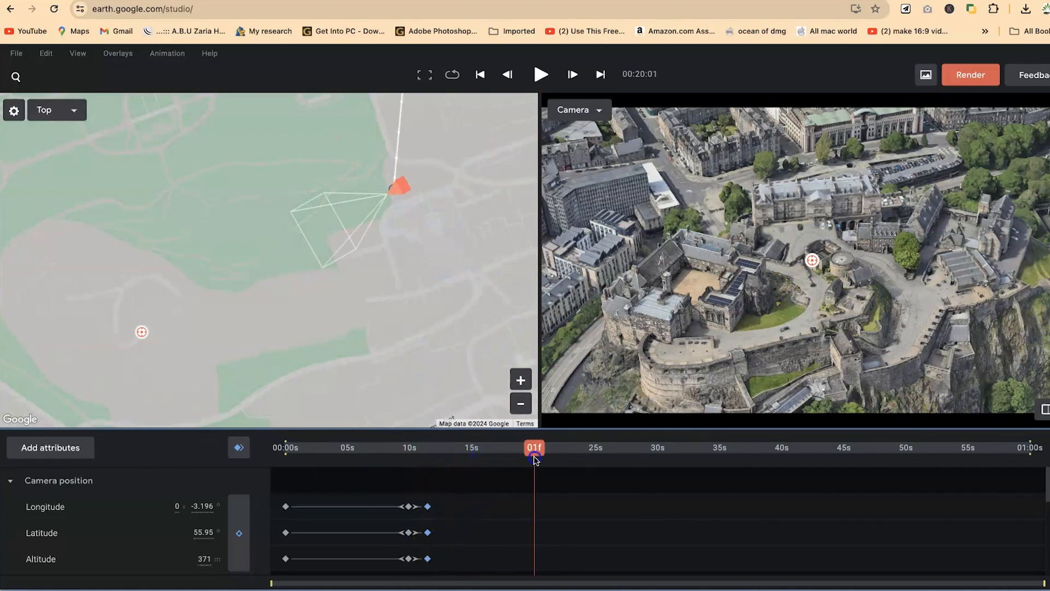
pyautogui.moveTo(746, 300)
pyautogui.mouseDown()
pyautogui.moveTo(839, 319)
pyautogui.moveTo(855, 300)
pyautogui.moveTo(872, 312)
pyautogui.moveTo(983, 290)
pyautogui.mouseUp()
pyautogui.moveTo(862, 328); pyautogui.dragTo(756, 290)
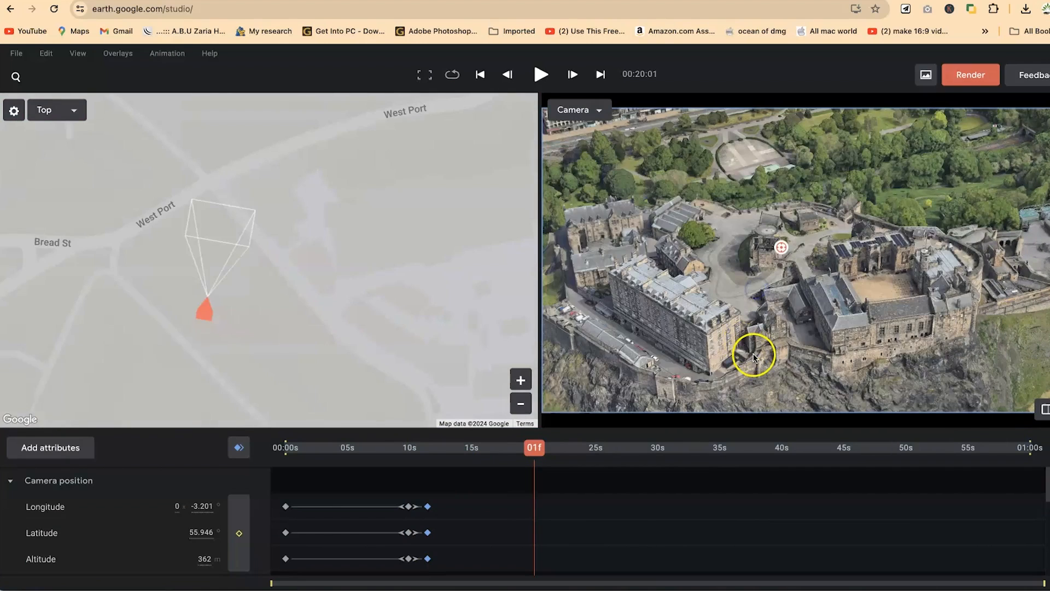
pyautogui.scroll(5, 754, 356)
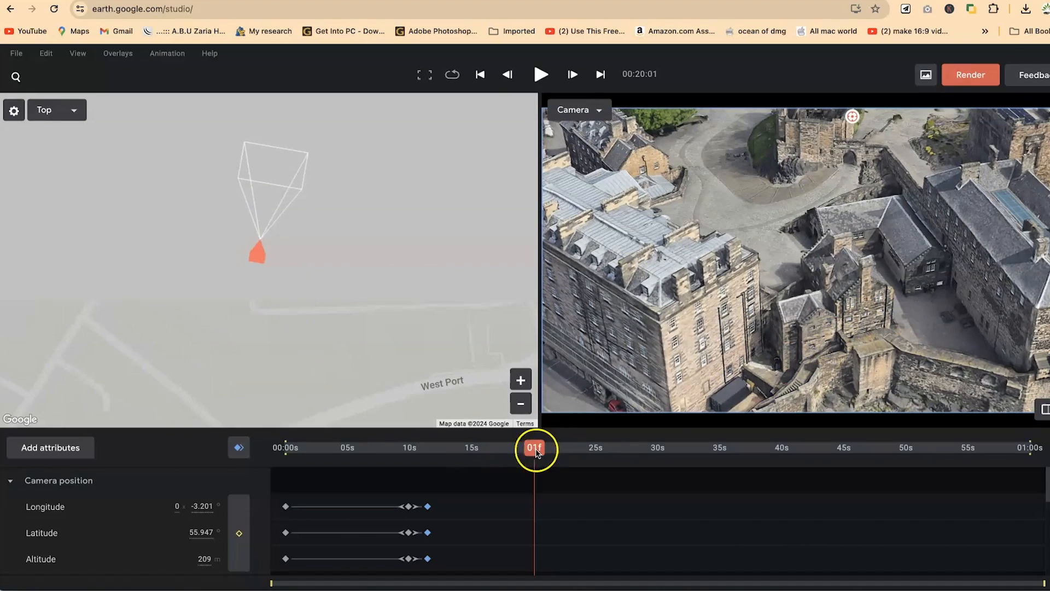
pyautogui.click(236, 449)
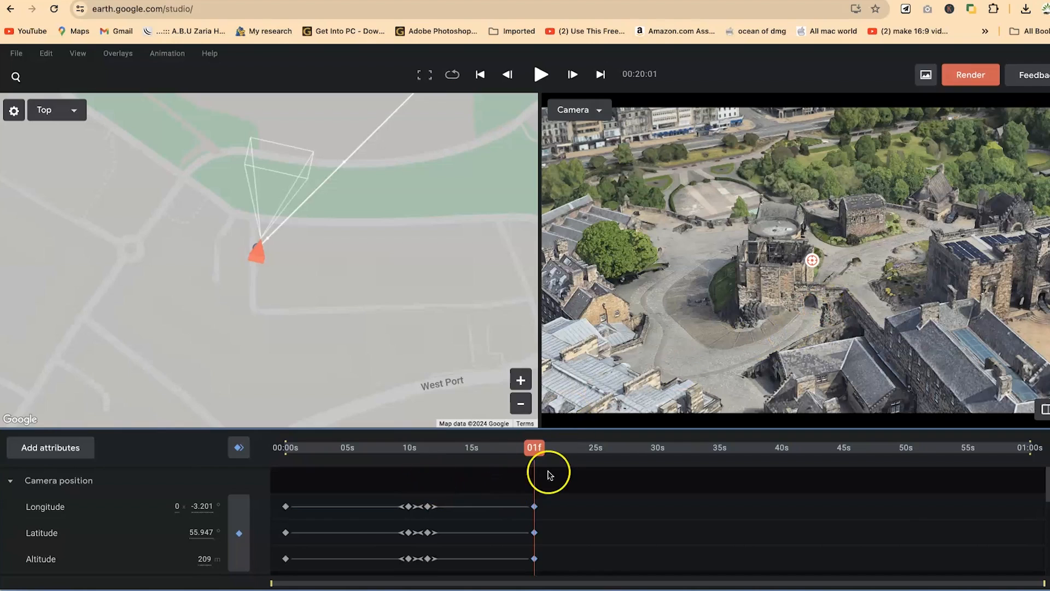
# Step: Play the animation from about 00:10:00 past the last keyframe to check the move to the castle's other side
pyautogui.moveTo(515, 453); pyautogui.dragTo(406, 457)
pyautogui.press('space')
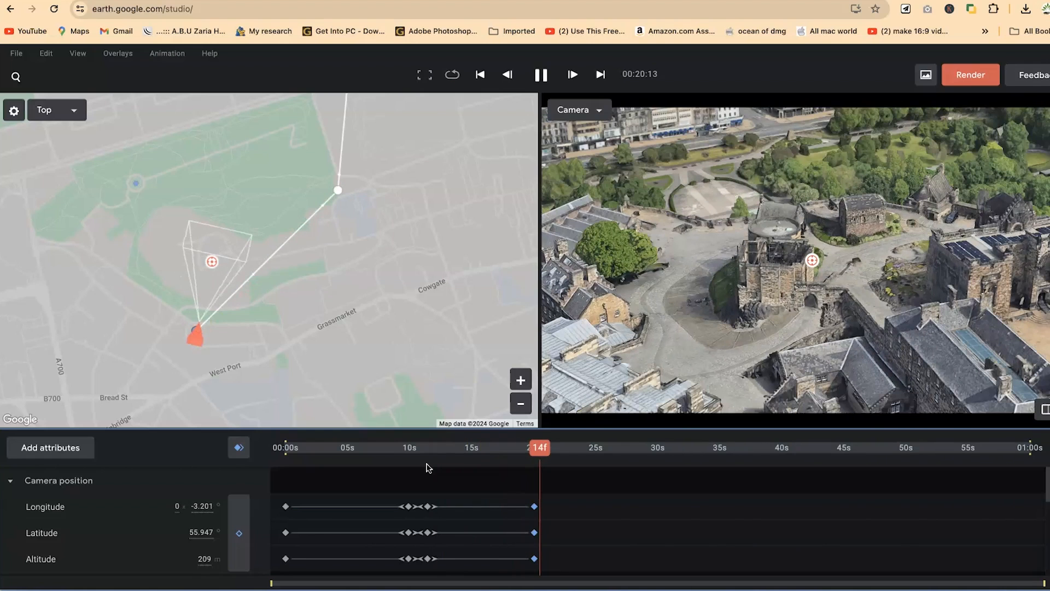
pyautogui.press('space')
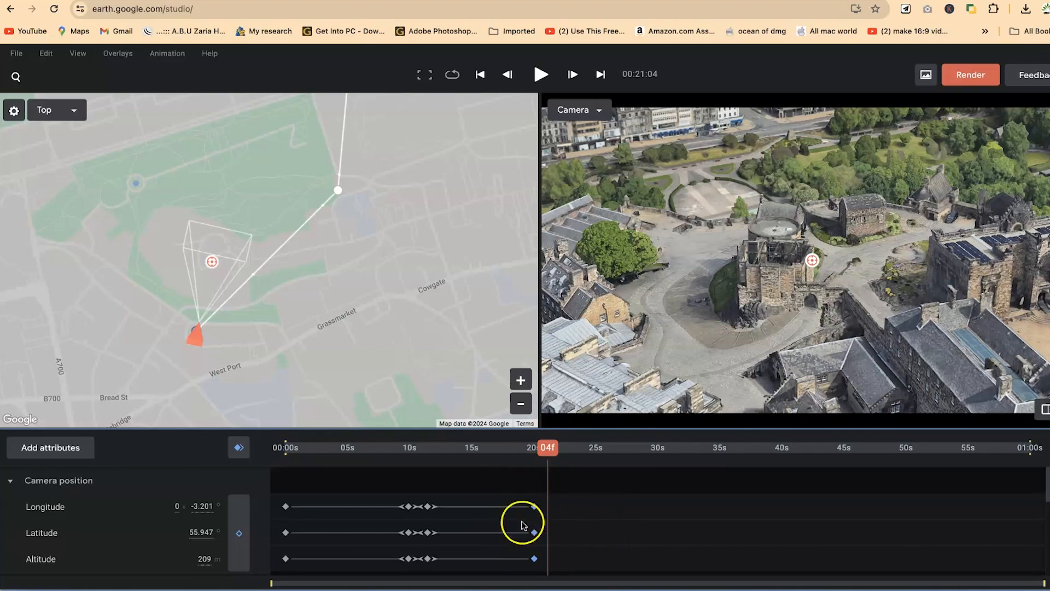
# Step: Move the last keyframes of every camera attribute earlier to about 15 seconds and replay that section
pyautogui.moveTo(529, 586); pyautogui.dragTo(577, 563)
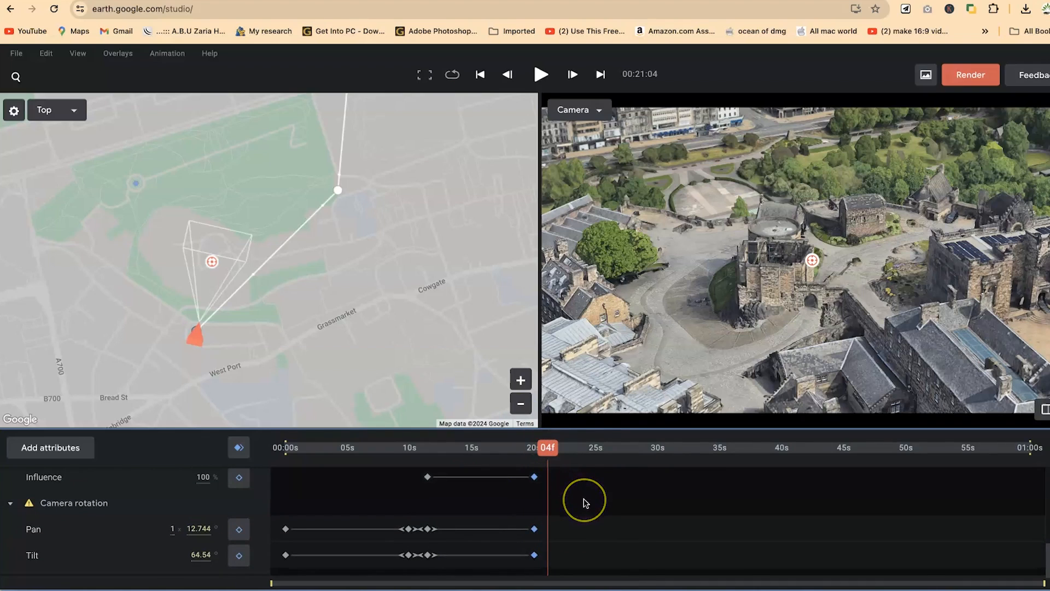
pyautogui.scroll(5, 584, 502)
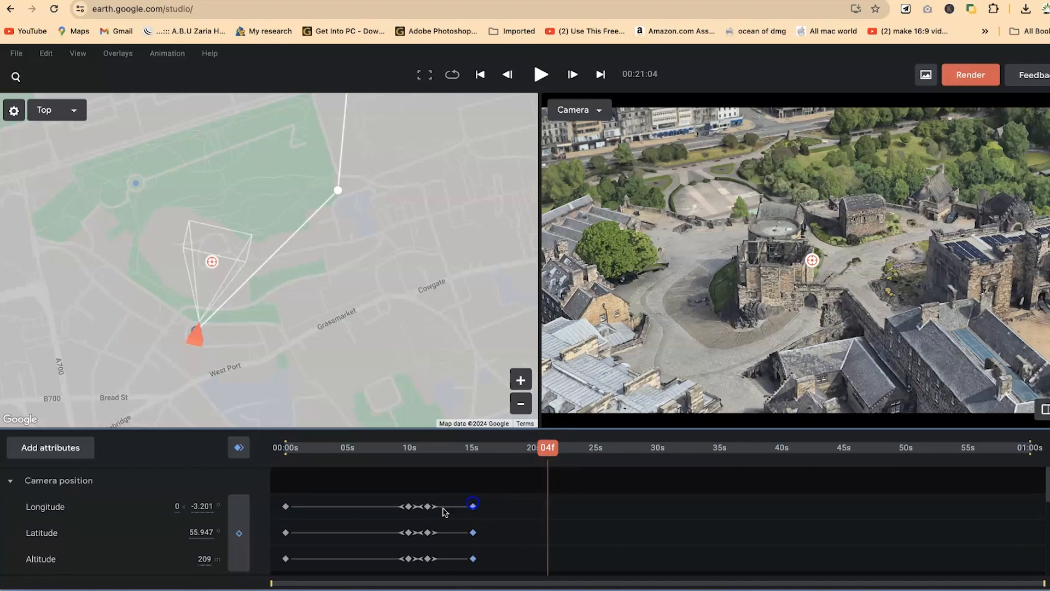
pyautogui.moveTo(475, 506); pyautogui.dragTo(473, 506)
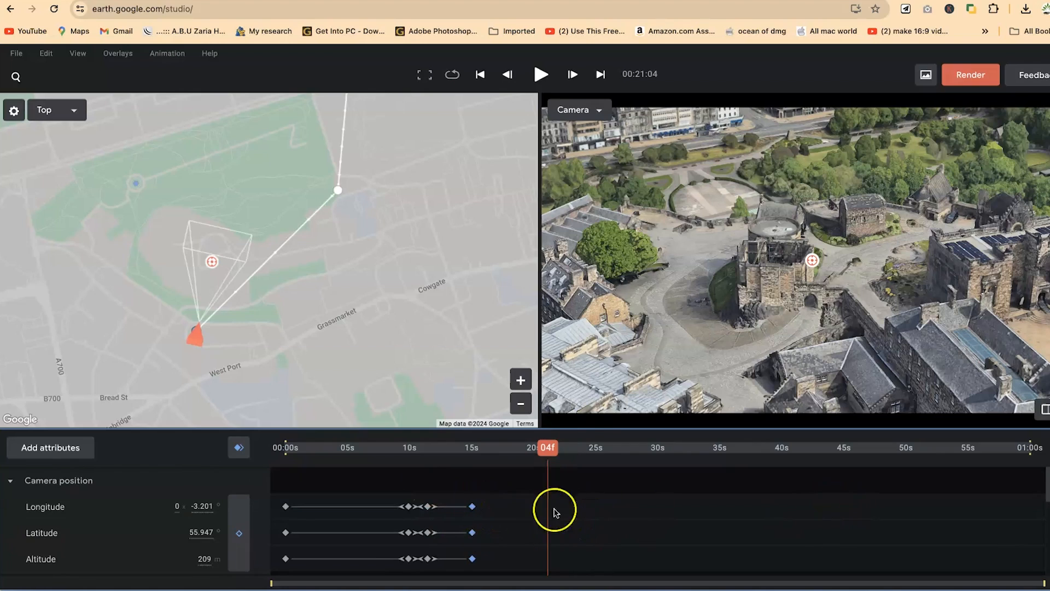
pyautogui.moveTo(418, 460); pyautogui.dragTo(425, 464)
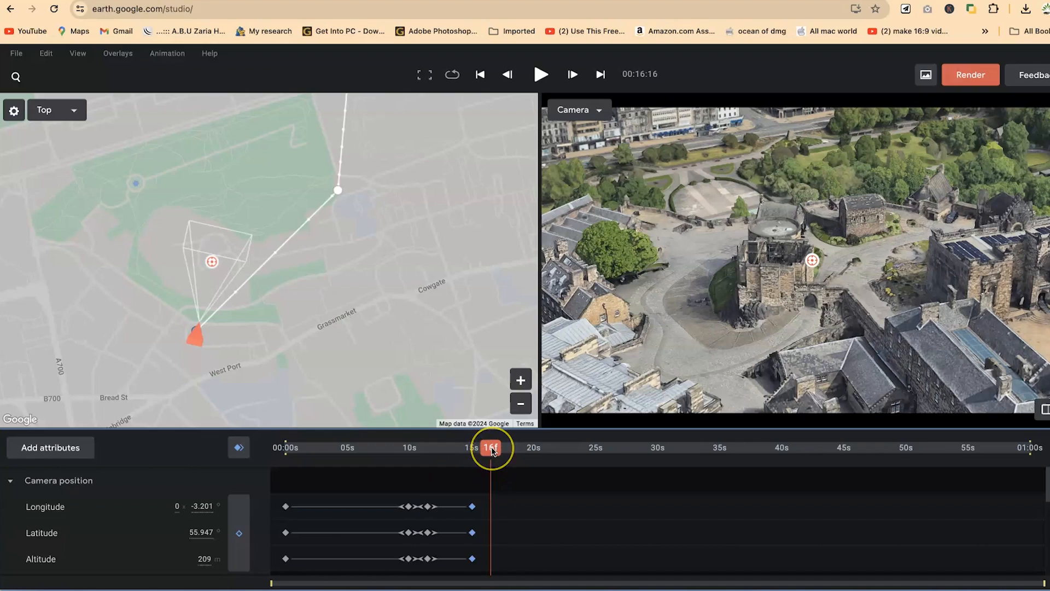
# Step: At 00:04:24, keyframe all camera attributes and move that path point eastward on the map to curve the camera path
pyautogui.moveTo(488, 450)
pyautogui.mouseDown()
pyautogui.moveTo(292, 450)
pyautogui.moveTo(404, 474)
pyautogui.moveTo(276, 468)
pyautogui.moveTo(391, 474)
pyautogui.moveTo(290, 469)
pyautogui.moveTo(281, 452)
pyautogui.moveTo(300, 469)
pyautogui.moveTo(412, 484)
pyautogui.moveTo(250, 482)
pyautogui.moveTo(413, 484)
pyautogui.moveTo(339, 482)
pyautogui.moveTo(345, 493)
pyautogui.mouseUp()
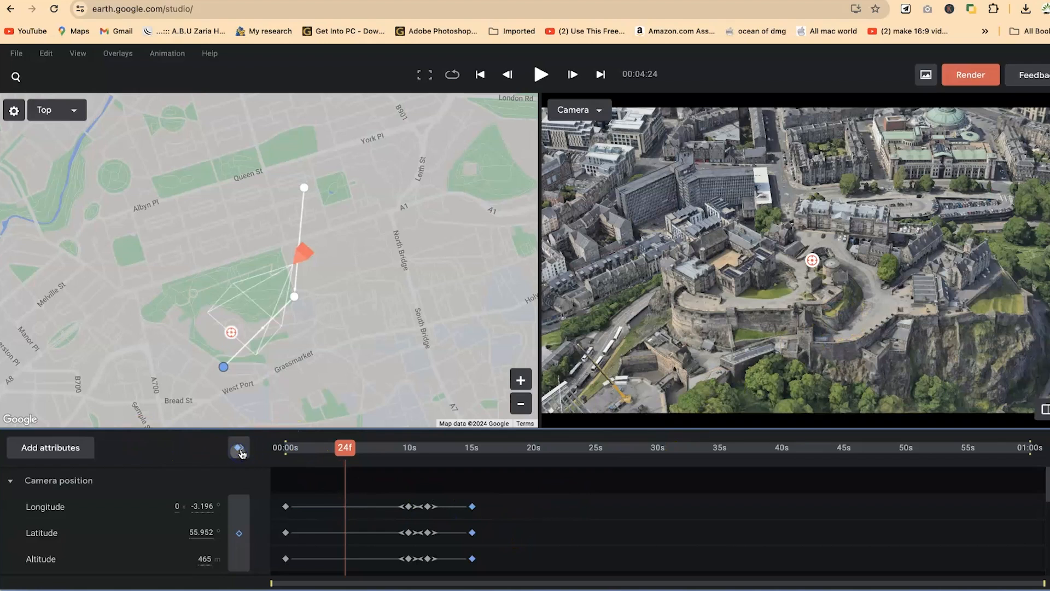
pyautogui.moveTo(305, 257)
pyautogui.mouseDown()
pyautogui.moveTo(234, 204)
pyautogui.moveTo(300, 257)
pyautogui.moveTo(348, 268)
pyautogui.moveTo(347, 251)
pyautogui.moveTo(320, 231)
pyautogui.mouseUp()
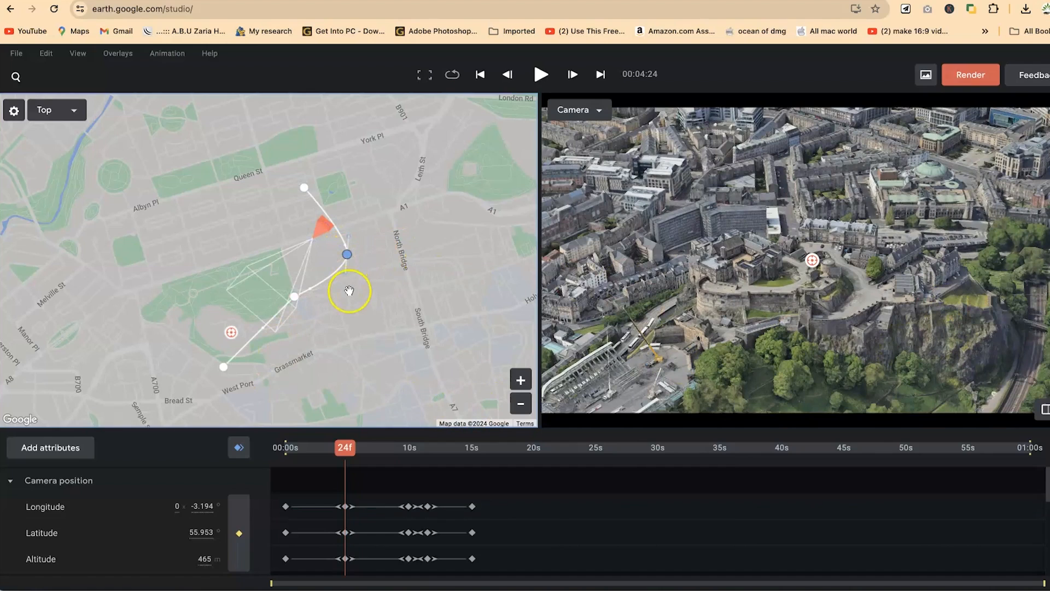
pyautogui.moveTo(343, 268)
pyautogui.mouseDown()
pyautogui.moveTo(350, 291)
pyautogui.moveTo(345, 280)
pyautogui.mouseUp()
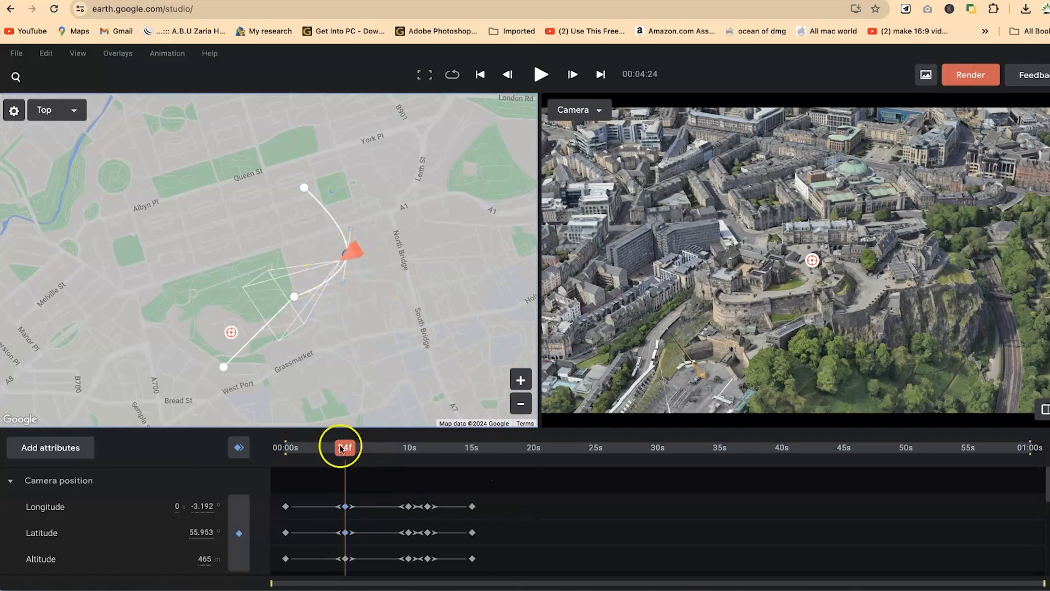
# Step: Play the animation twice from the start to check the curved camera path through to the last keyframe
pyautogui.moveTo(340, 452); pyautogui.dragTo(275, 452)
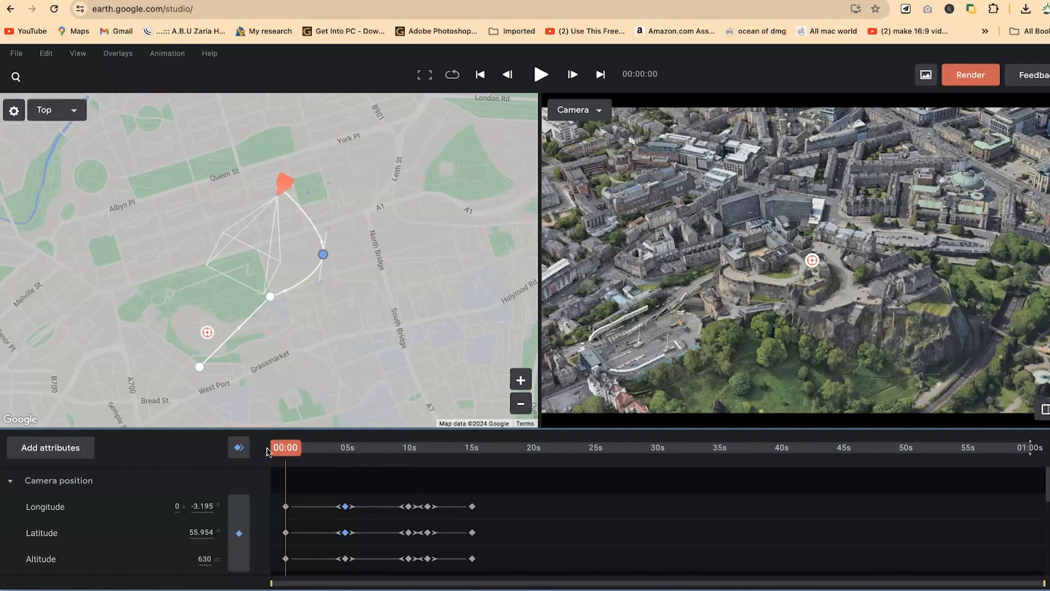
pyautogui.press('space')
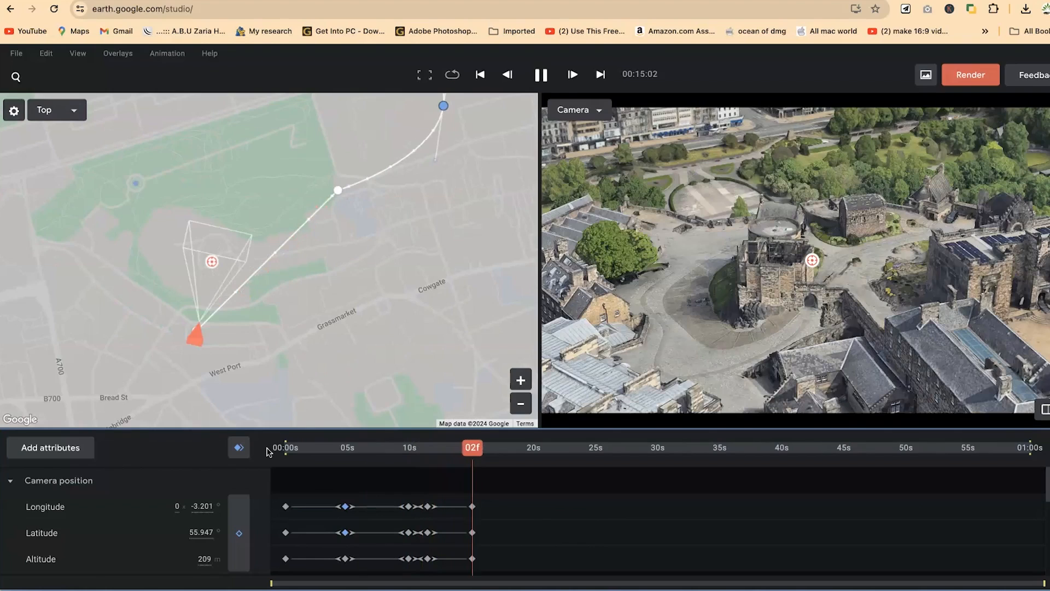
pyautogui.press('space')
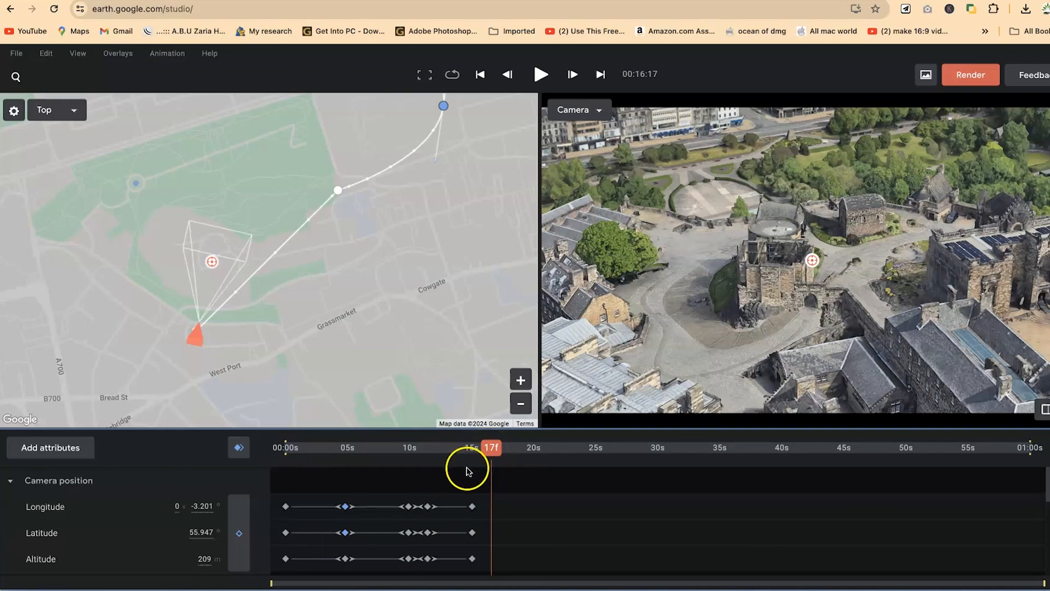
pyautogui.click(279, 449)
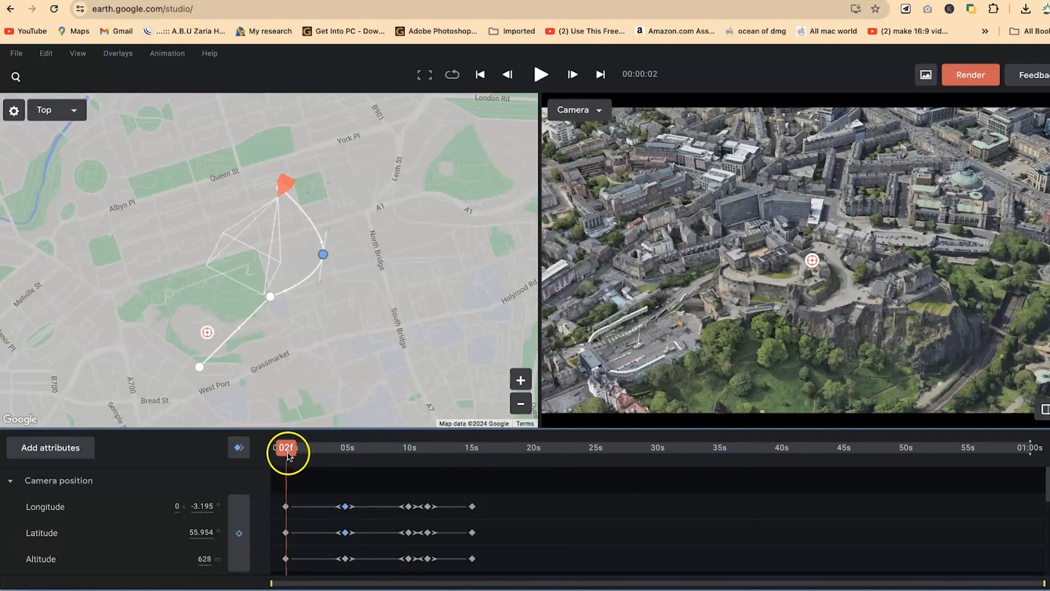
pyautogui.press('space')
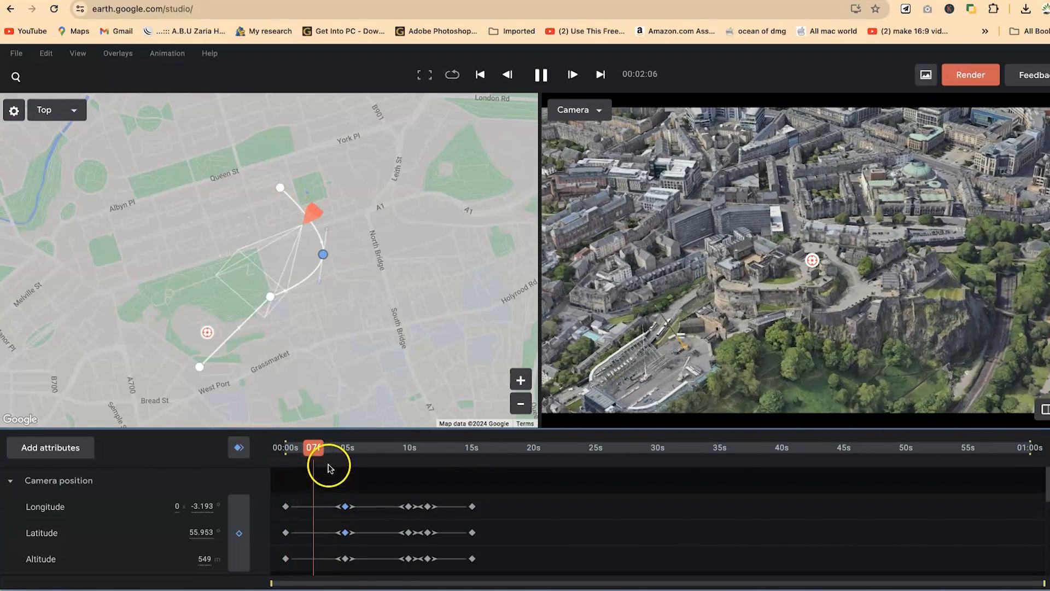
pyautogui.press('space')
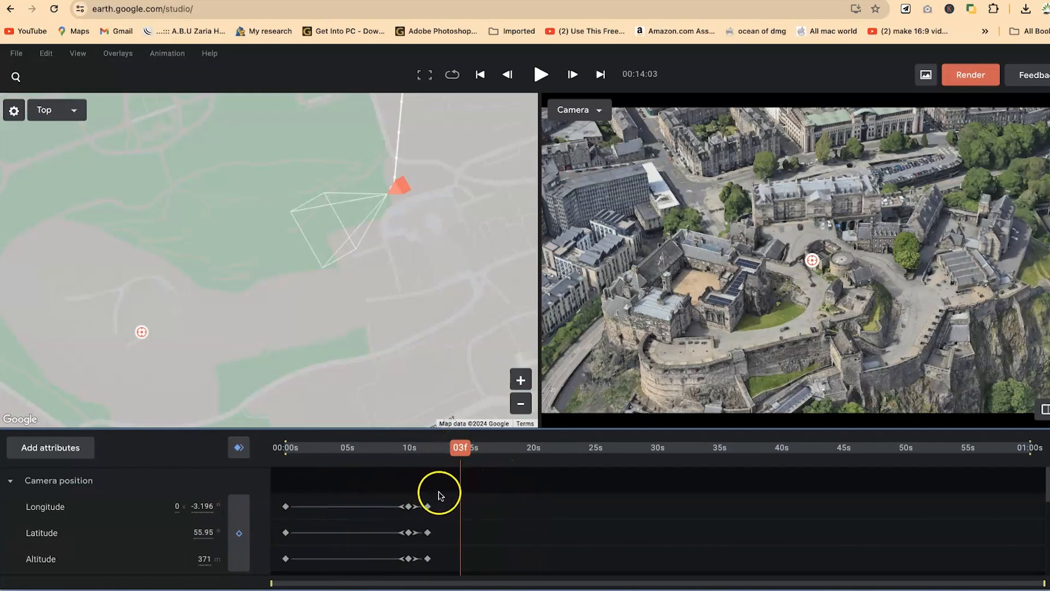
# Step: Select the keyframes at 00:11:13 across all camera attributes
pyautogui.moveTo(440, 489); pyautogui.dragTo(410, 578)
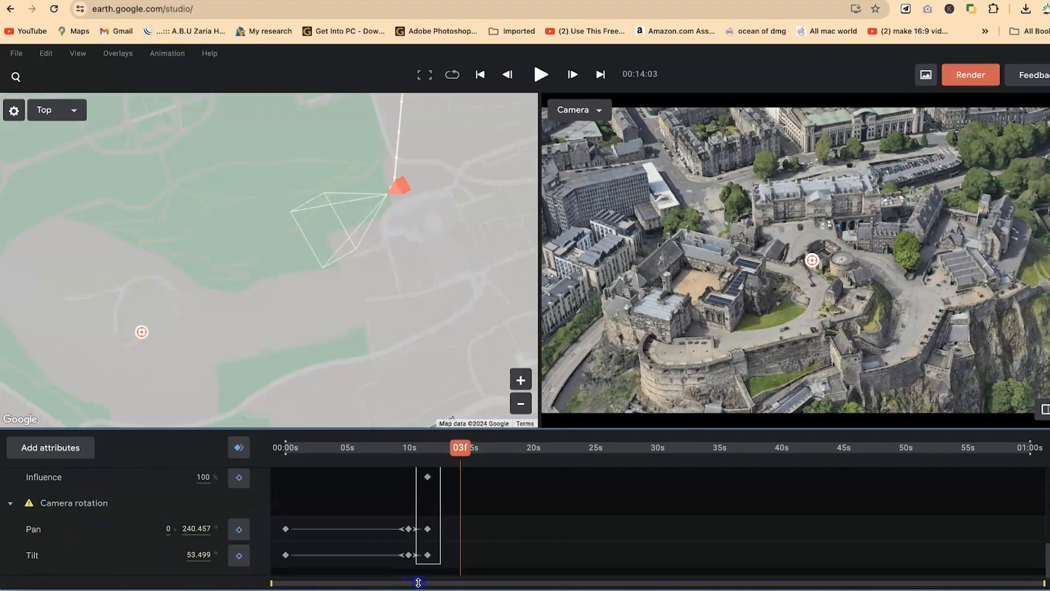
pyautogui.scroll(5, 433, 528)
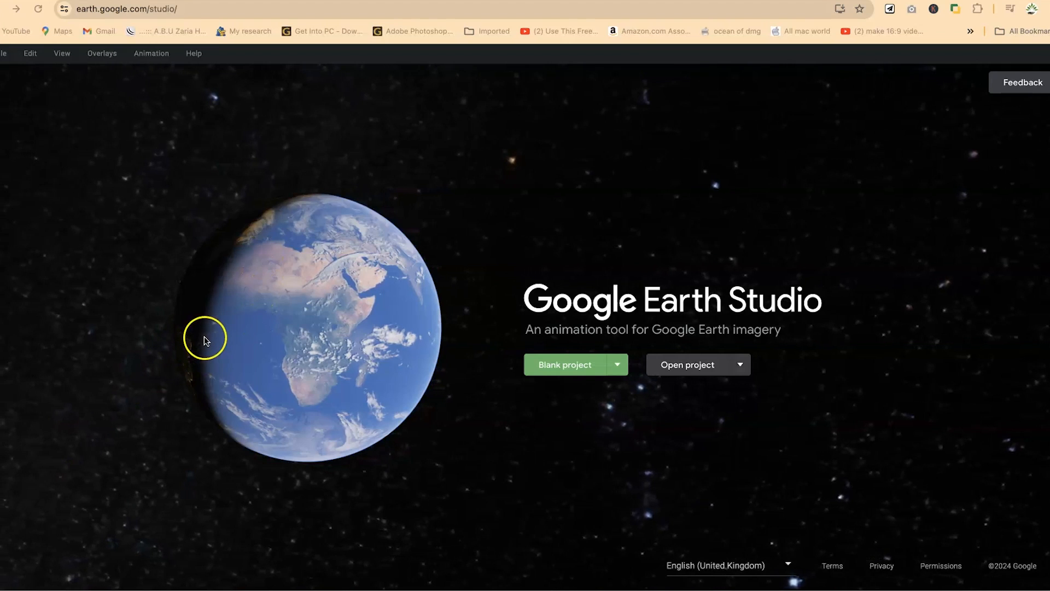
# Step: Start a new blank project named "Fly through the golden gate bridge" with Earth as the world
pyautogui.click(186, 8)
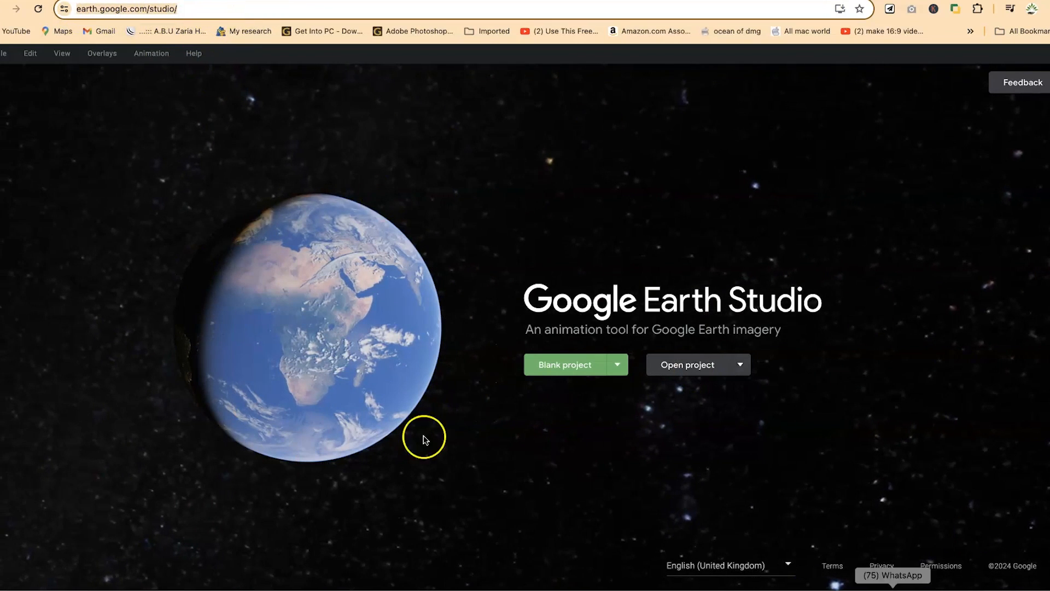
pyautogui.click(569, 370)
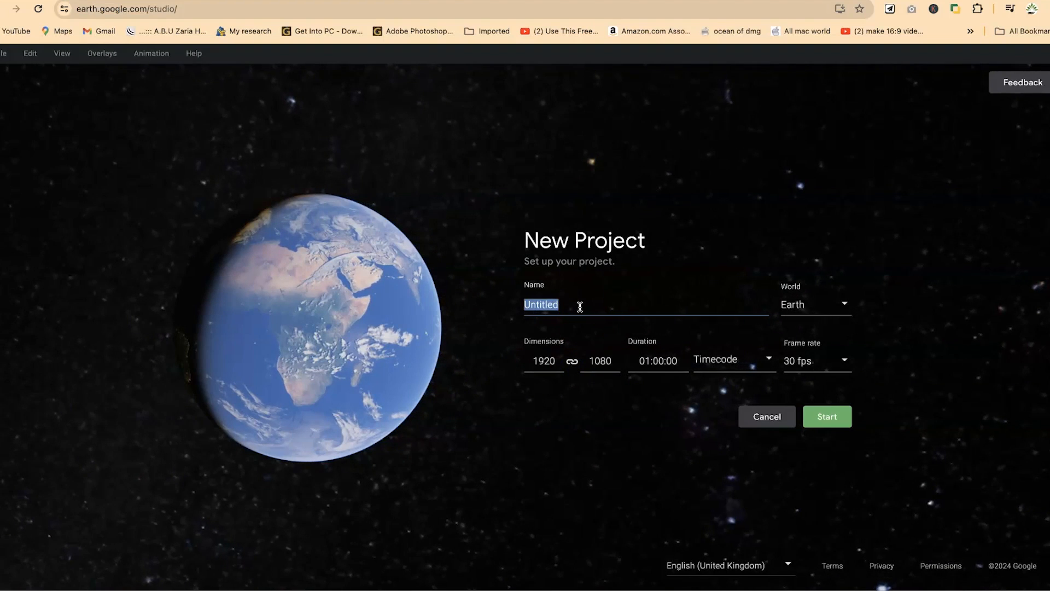
pyautogui.write('Fly through the')
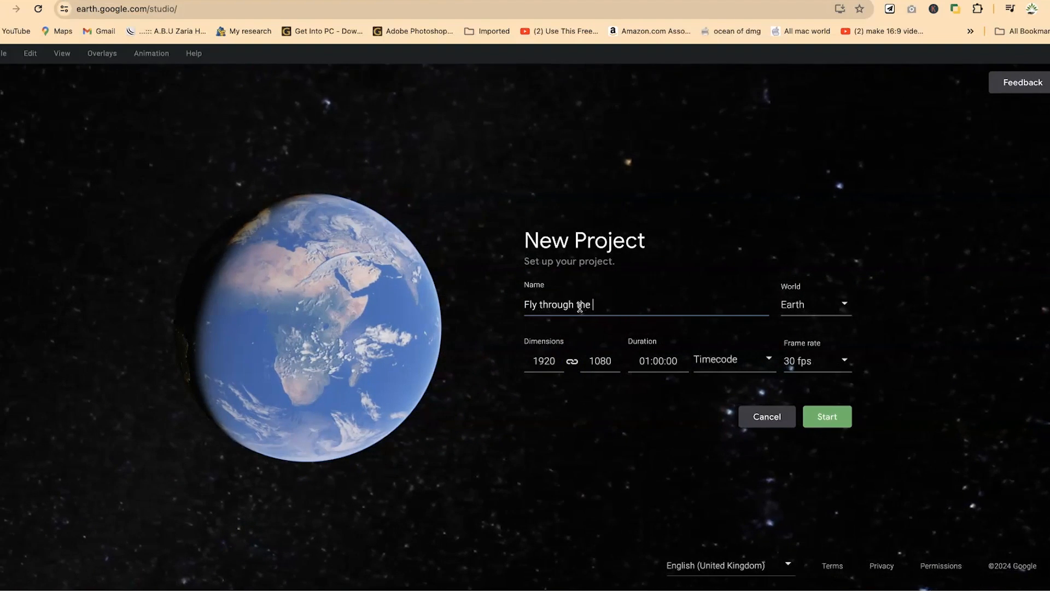
pyautogui.write(' golden gate bridge')
pyautogui.click(820, 300)
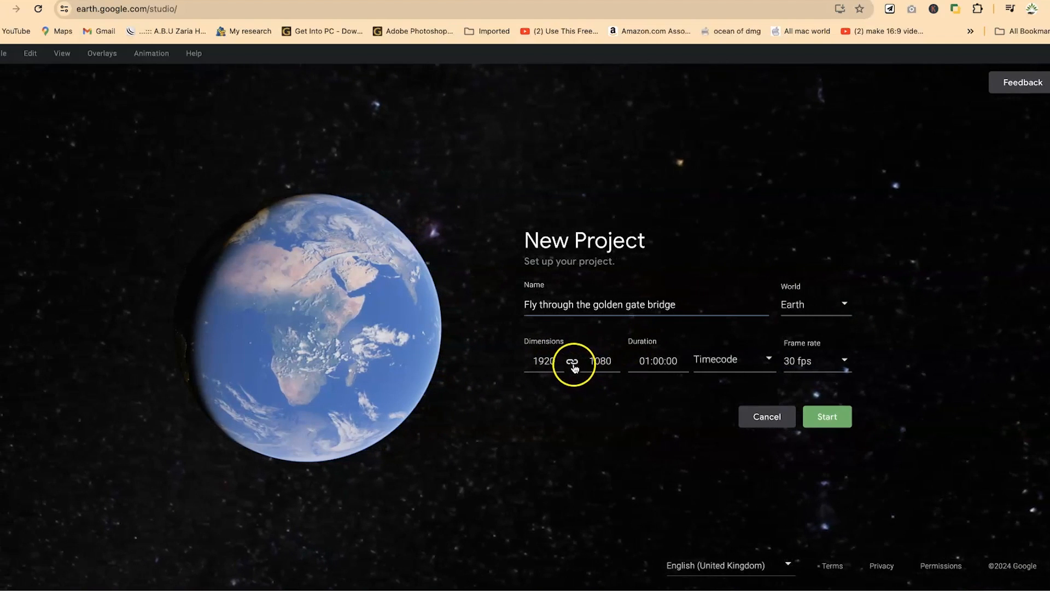
# Step: Set the project duration to 00:20:00 as timecode and create the project
pyautogui.click(664, 361)
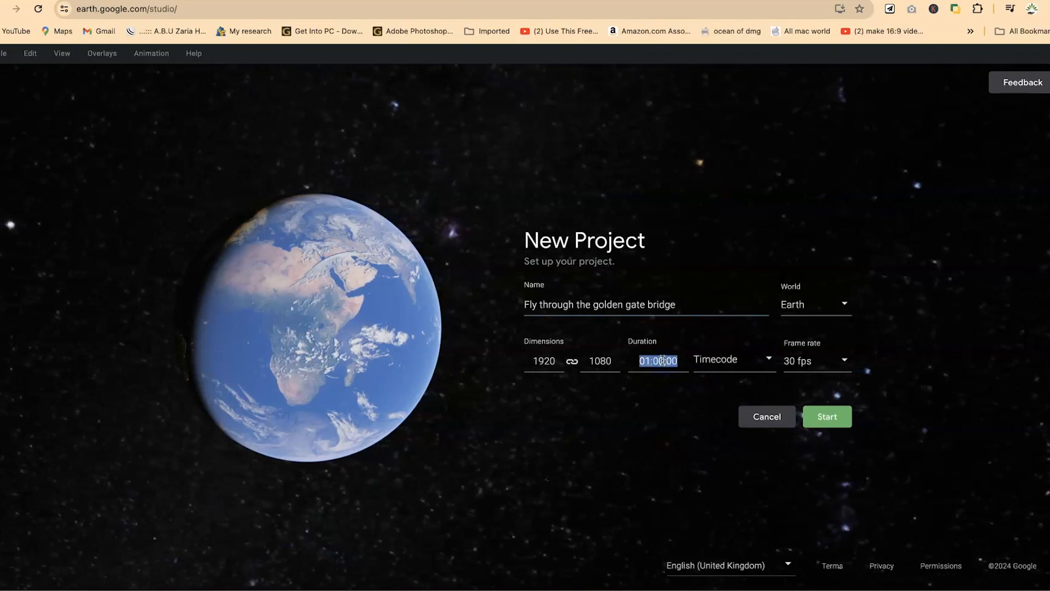
pyautogui.write('30')
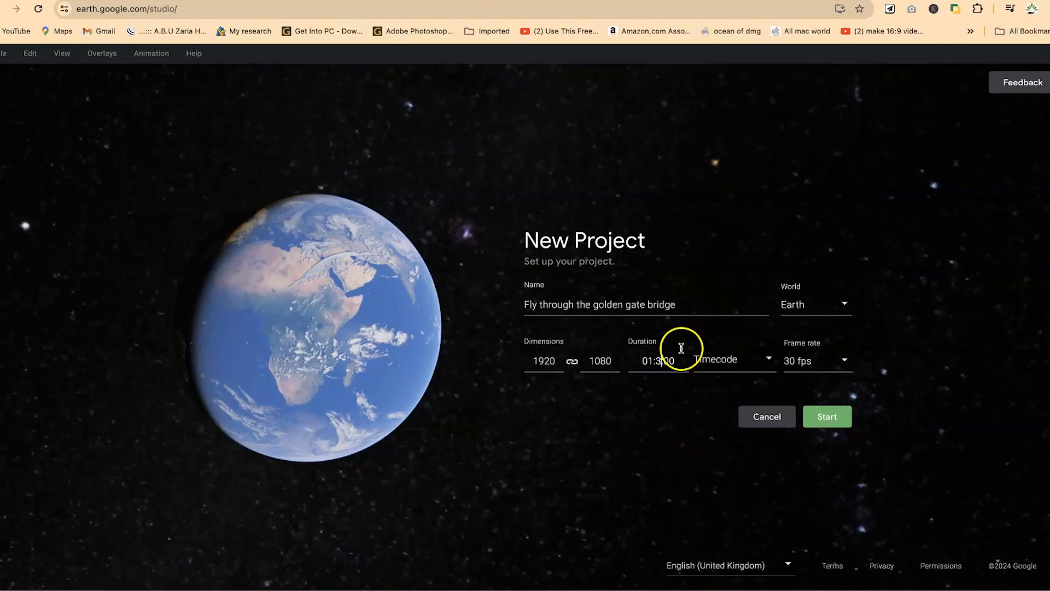
pyautogui.press('BackSpace')
pyautogui.press('BackSpace')
pyautogui.write('20')
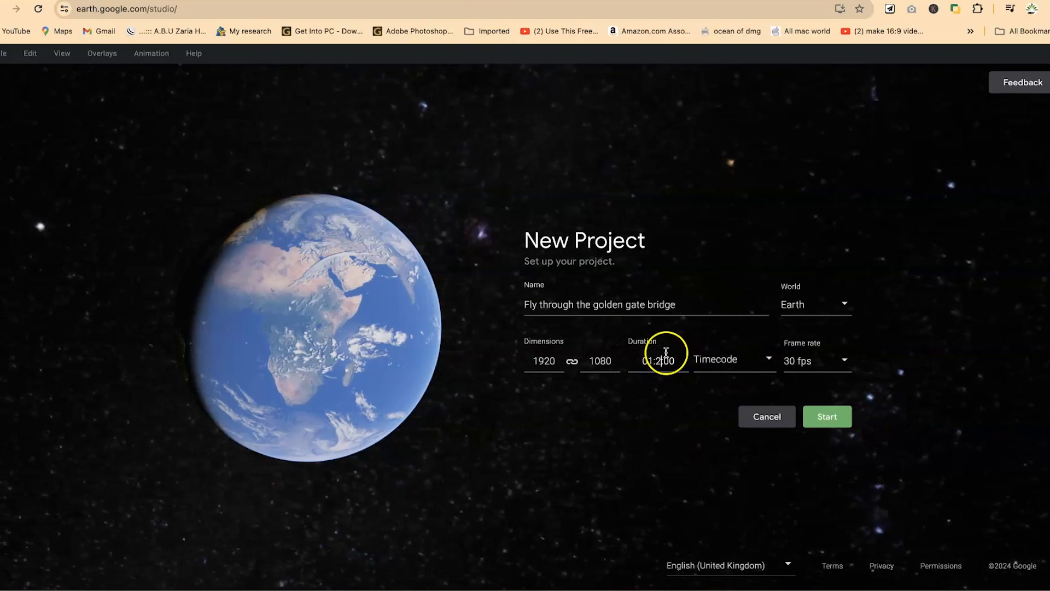
pyautogui.click(704, 362)
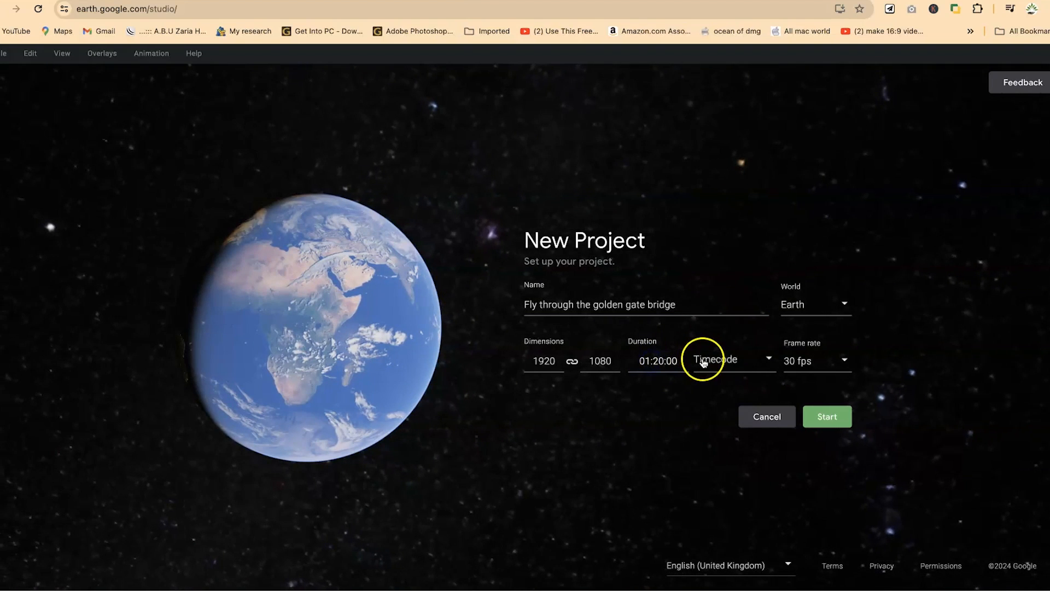
pyautogui.press('BackSpace')
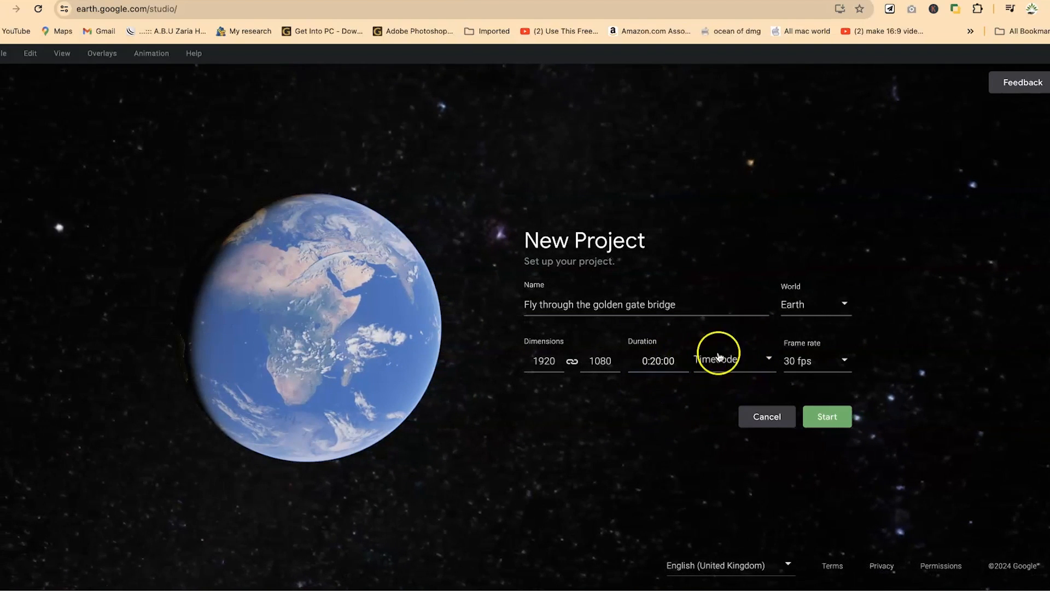
pyautogui.write('0')
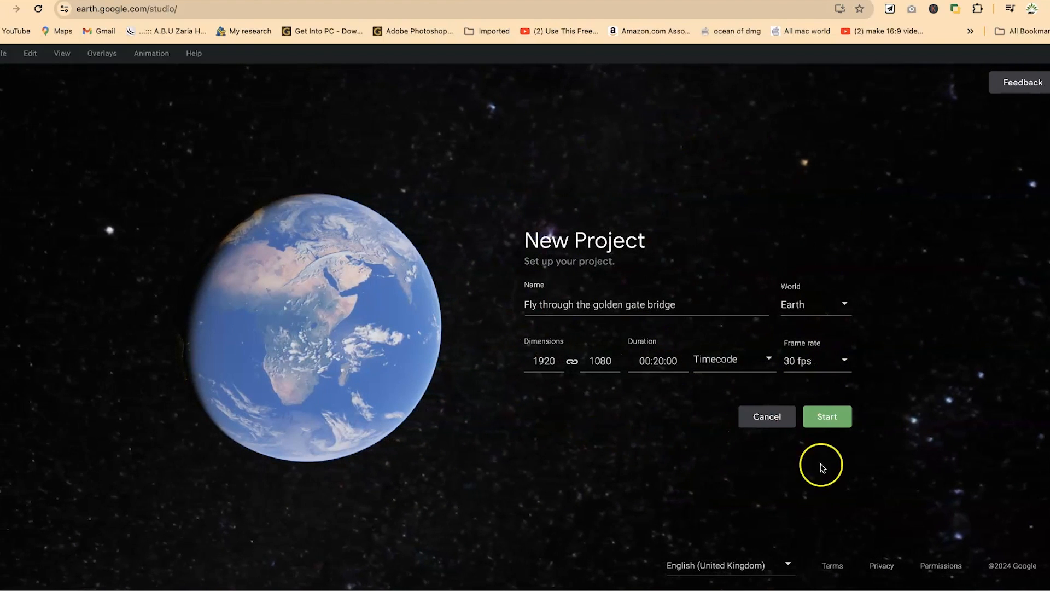
pyautogui.click(830, 418)
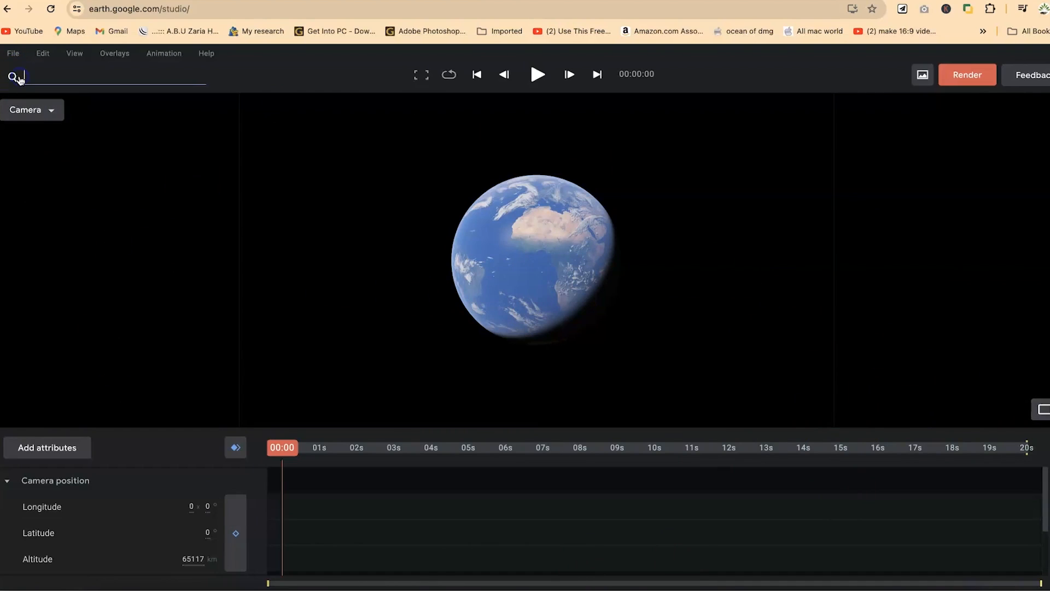
# Step: Search for the location "Golden Gate Bridge" and bring the camera to it
pyautogui.click(46, 77)
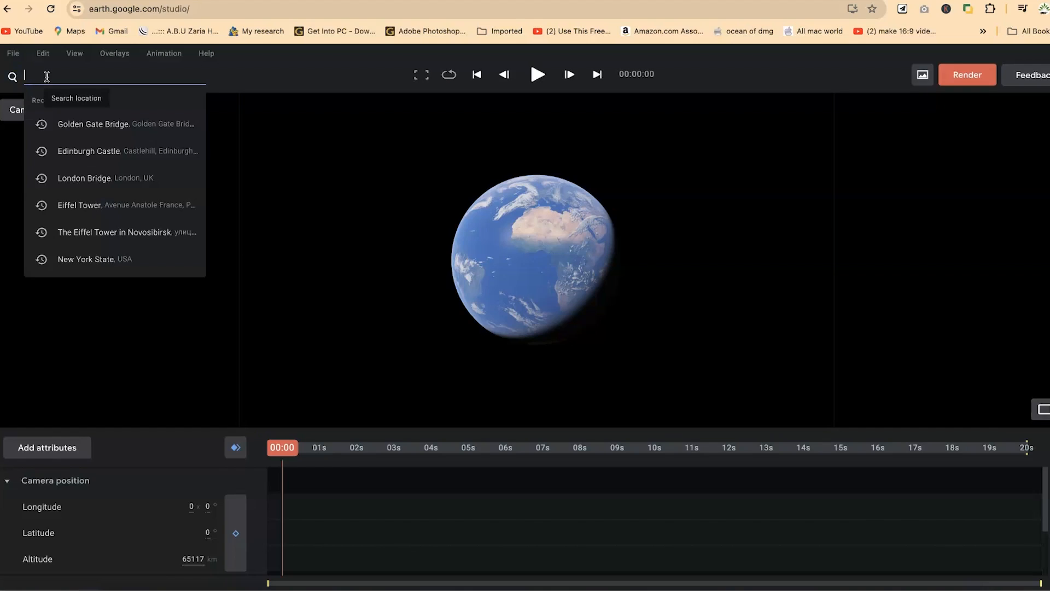
pyautogui.write('gol')
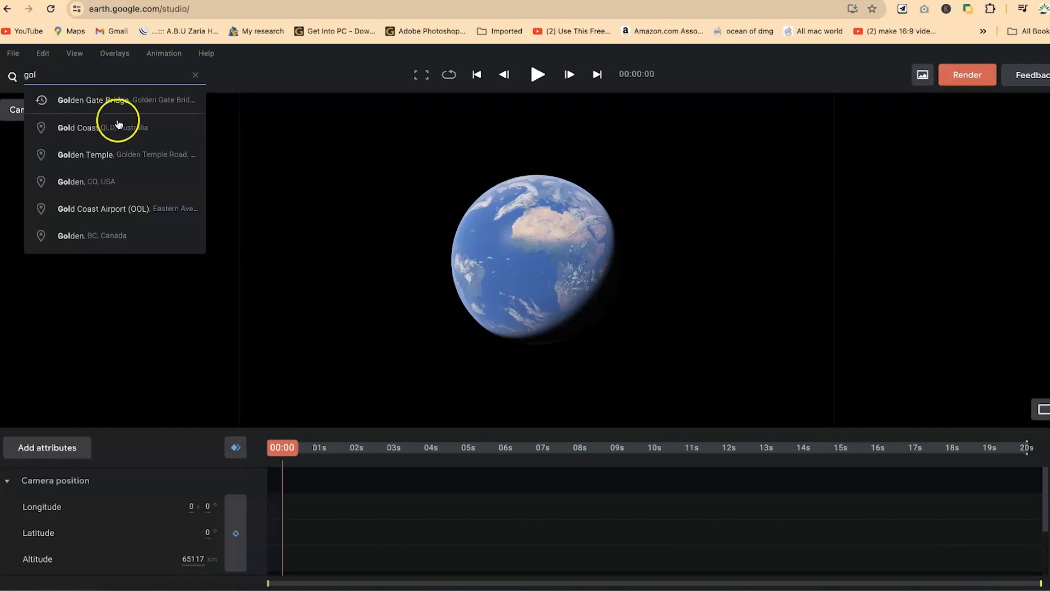
pyautogui.click(108, 109)
pyautogui.click(562, 213)
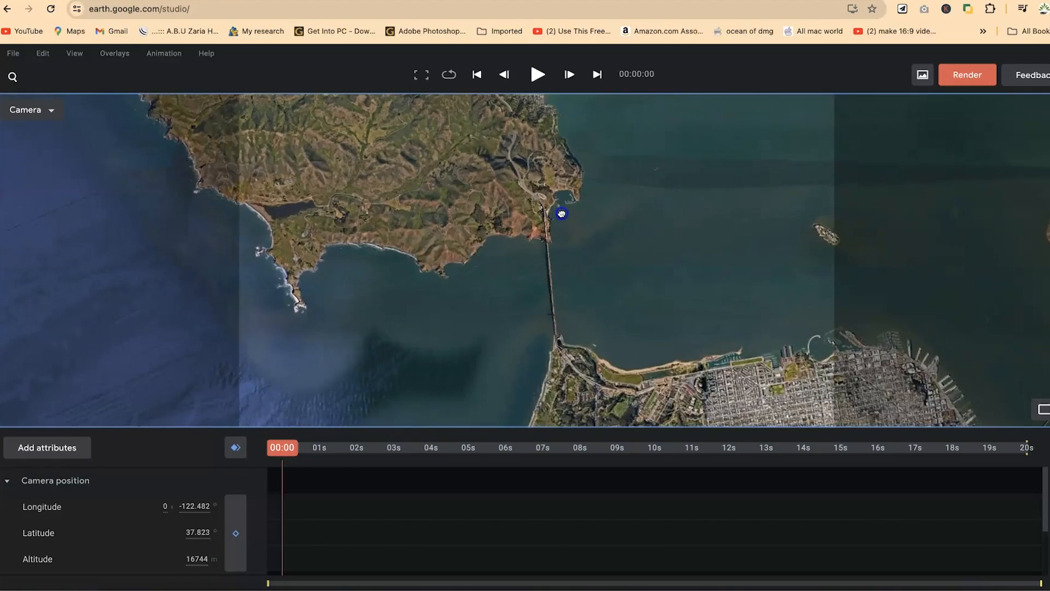
# Step: Tilt the camera from the top-down view to an oblique view of the Golden Gate Bridge at about 924 m altitude
pyautogui.moveTo(577, 371); pyautogui.dragTo(553, 345)
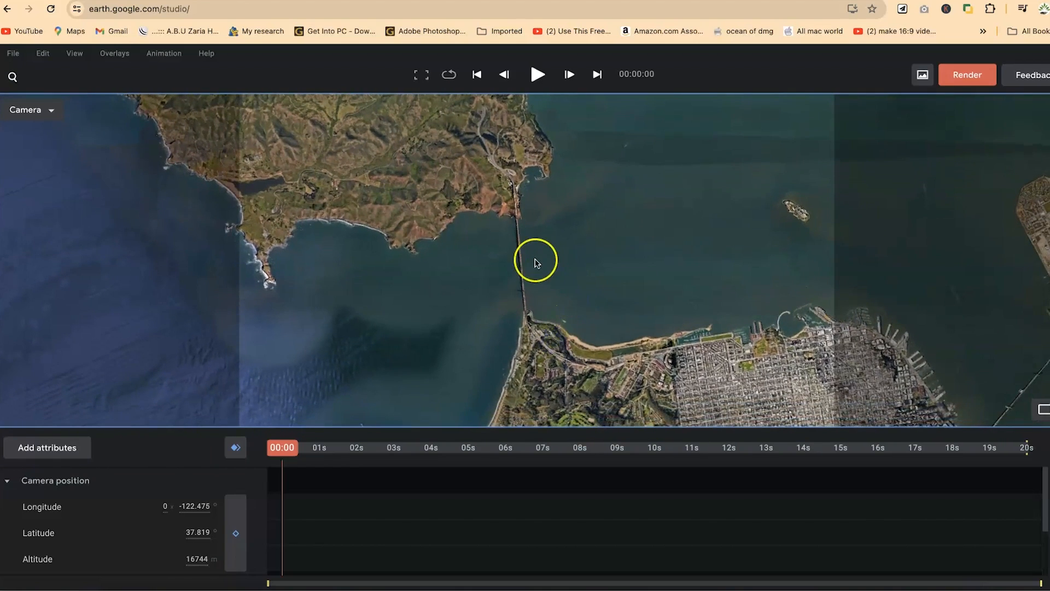
pyautogui.moveTo(585, 281); pyautogui.dragTo(583, 312)
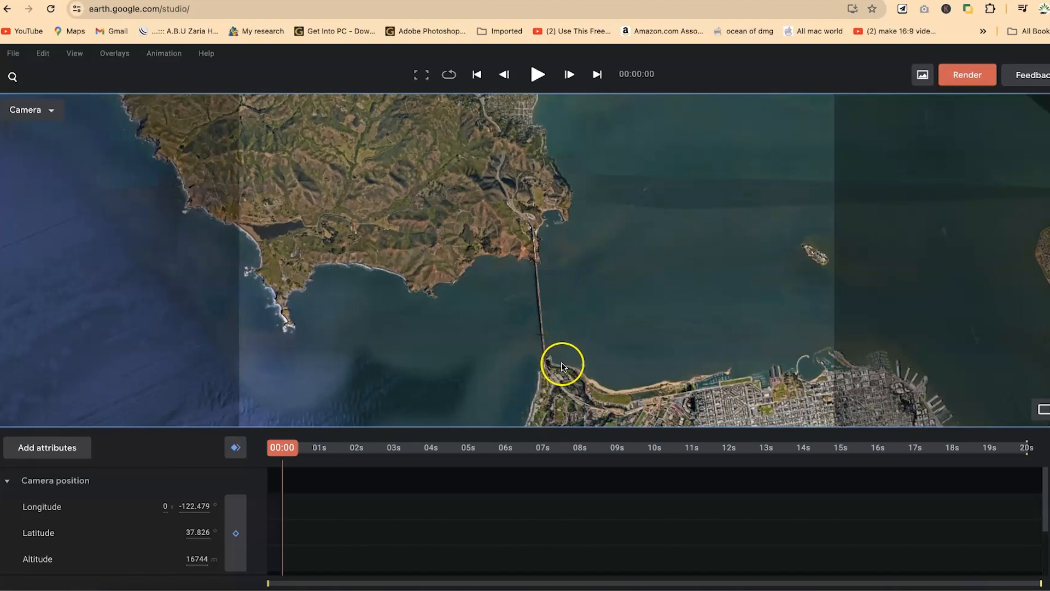
pyautogui.moveTo(566, 367)
pyautogui.keyDown('shift'); pyautogui.mouseDown()
pyautogui.moveTo(551, 335)
pyautogui.moveTo(551, 260)
pyautogui.moveTo(558, 357)
pyautogui.moveTo(569, 368)
pyautogui.mouseUp(); pyautogui.keyUp('shift')
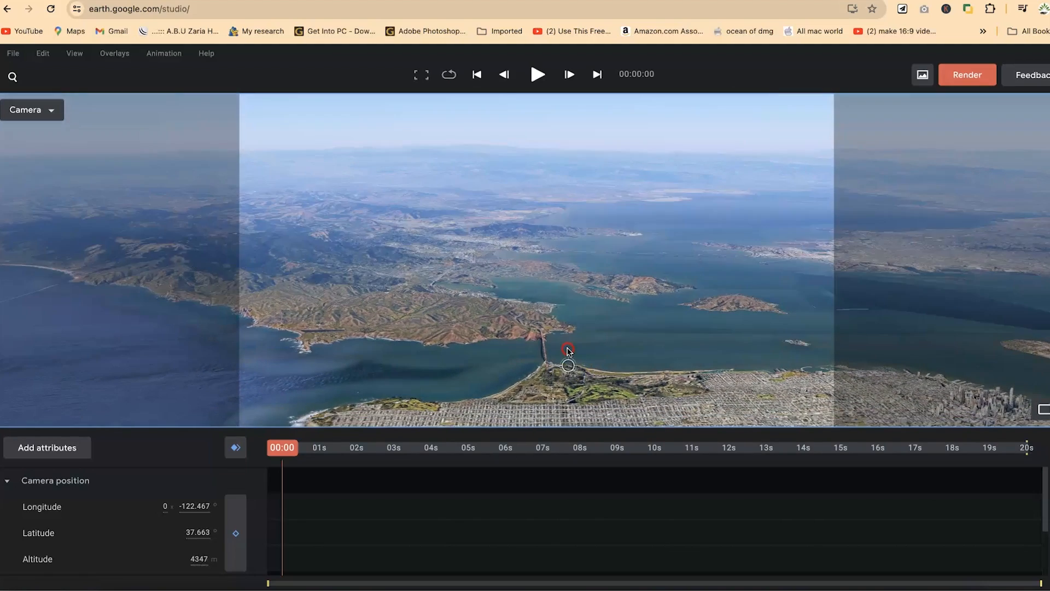
pyautogui.scroll(5, 436, 378)
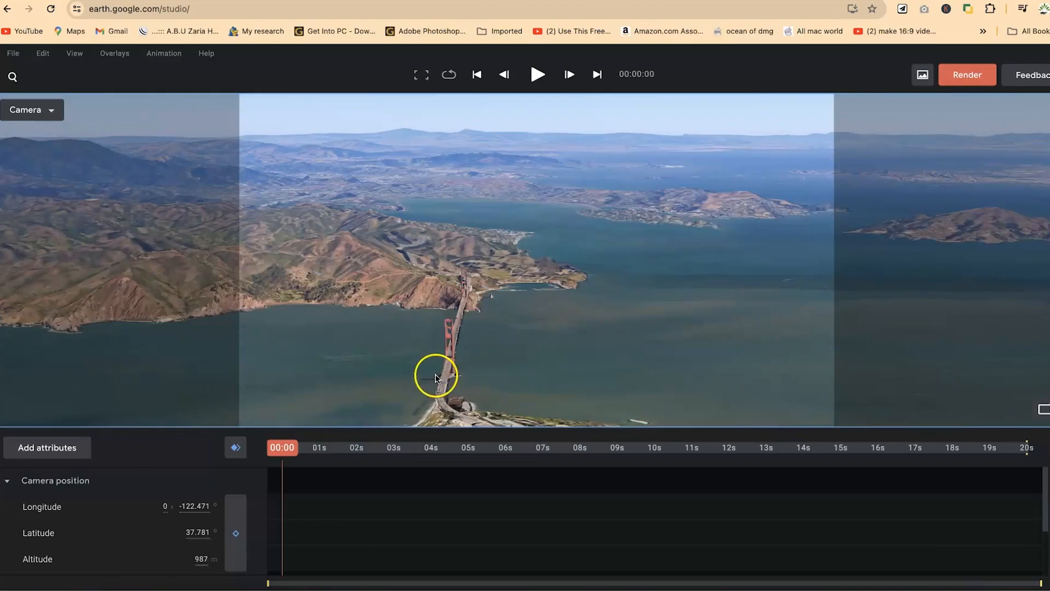
pyautogui.scroll(3, 467, 366)
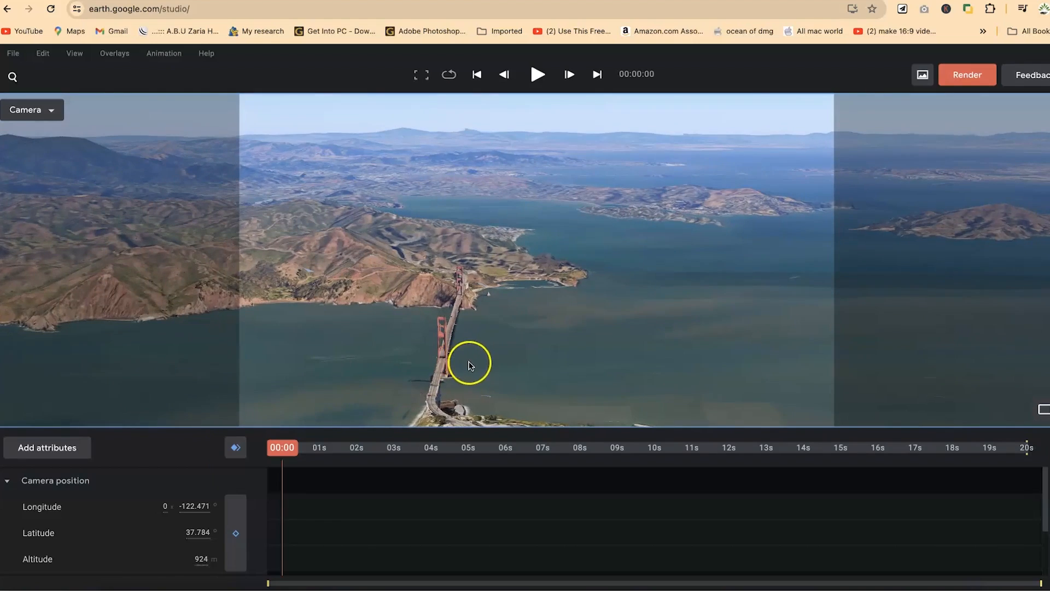
# Step: Bring the camera in low over the Golden Gate Bridge's southern approach, looking north along the deck from about 198 m altitude
pyautogui.moveTo(509, 304); pyautogui.dragTo(515, 284)
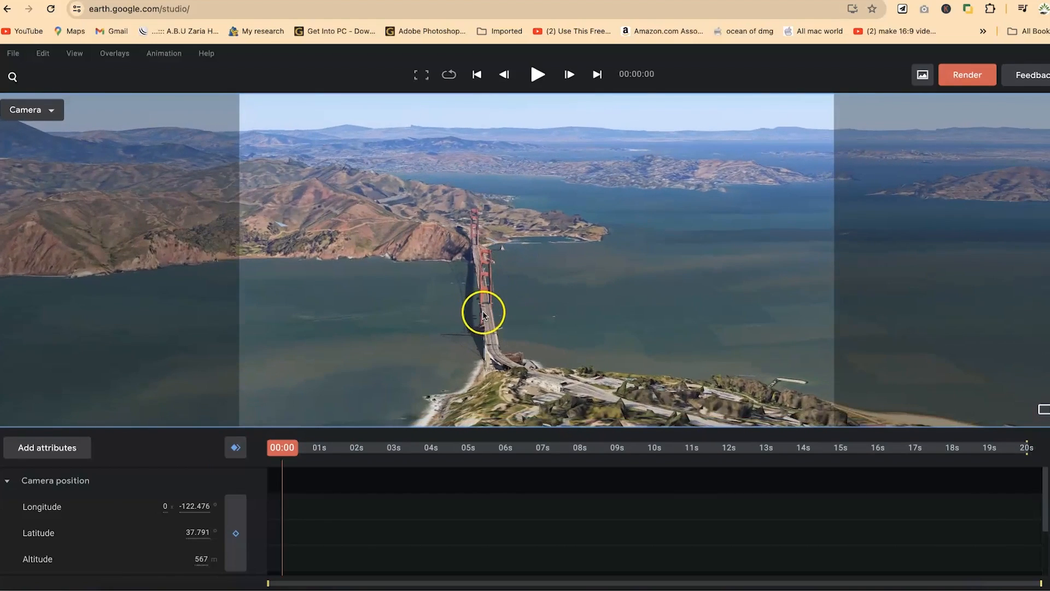
pyautogui.scroll(-5, 484, 312)
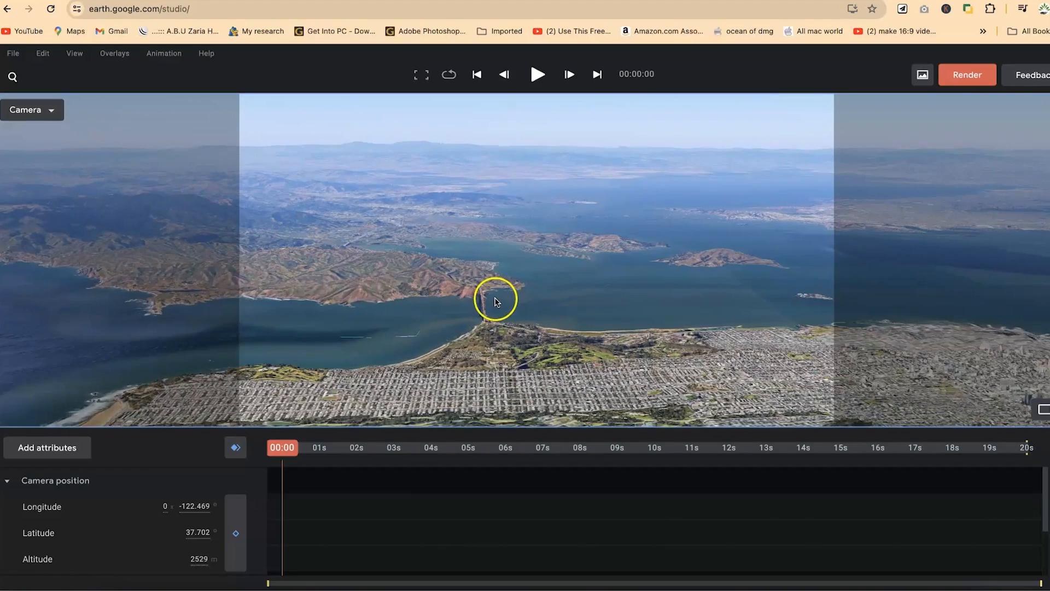
pyautogui.scroll(4, 494, 298)
pyautogui.moveTo(498, 300)
pyautogui.mouseDown()
pyautogui.moveTo(537, 283)
pyautogui.moveTo(518, 302)
pyautogui.mouseUp()
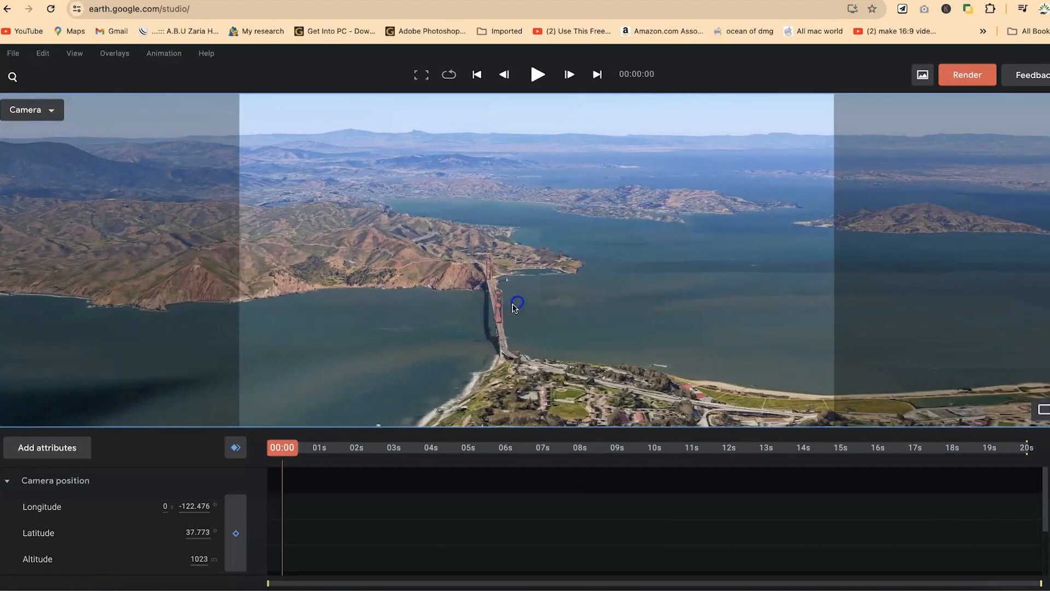
pyautogui.scroll(5, 497, 277)
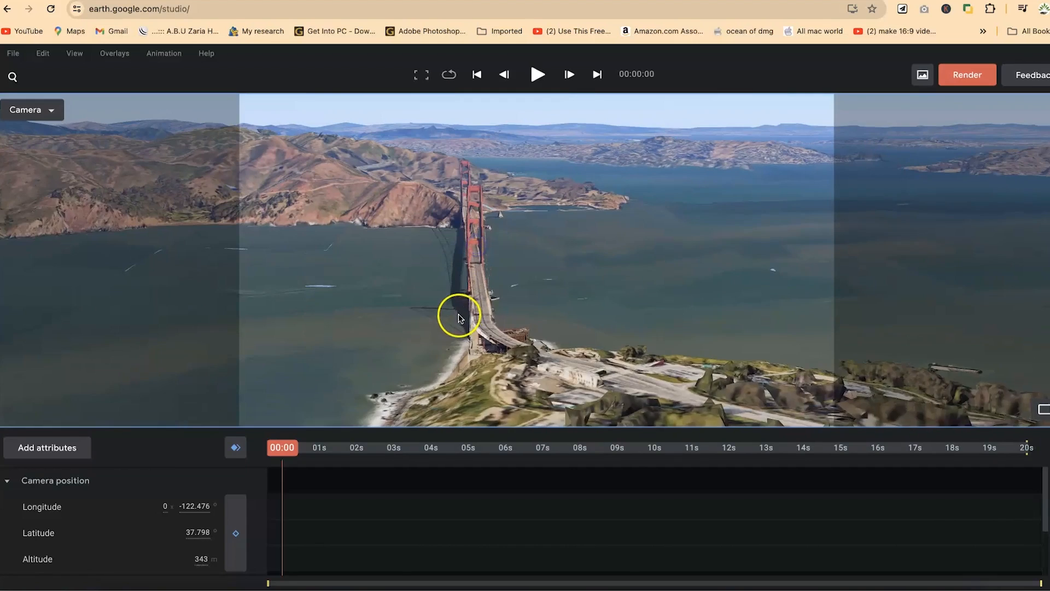
pyautogui.scroll(3, 458, 315)
pyautogui.moveTo(527, 371); pyautogui.dragTo(462, 361)
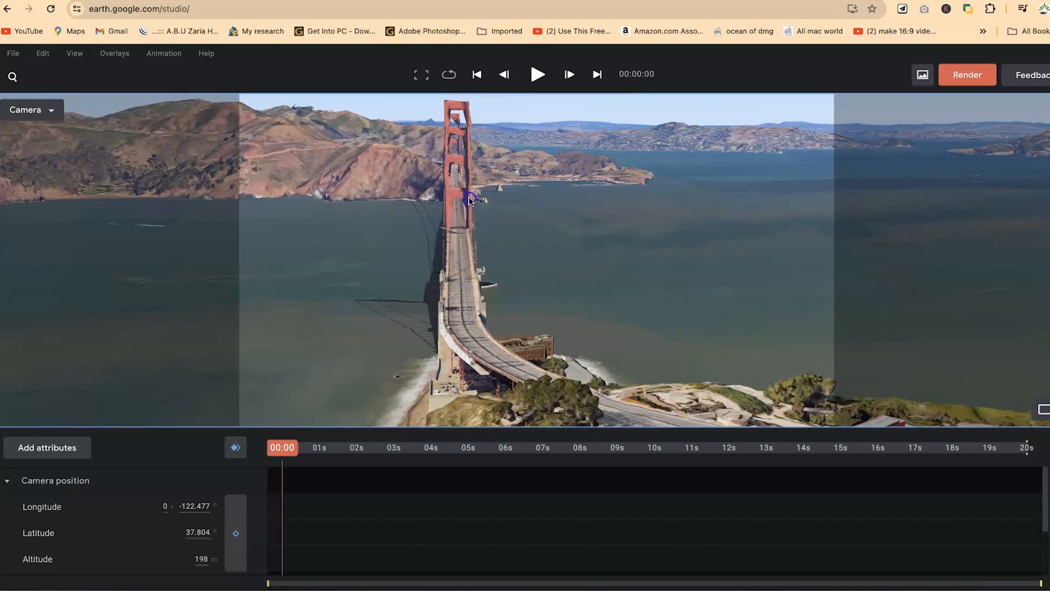
# Step: Move the camera north along the bridge past both towers to its northern end, at about 158 m altitude
pyautogui.moveTo(468, 198); pyautogui.dragTo(488, 436)
pyautogui.moveTo(475, 219); pyautogui.dragTo(516, 496)
pyautogui.moveTo(465, 205); pyautogui.dragTo(502, 421)
pyautogui.moveTo(481, 225); pyautogui.dragTo(452, 301)
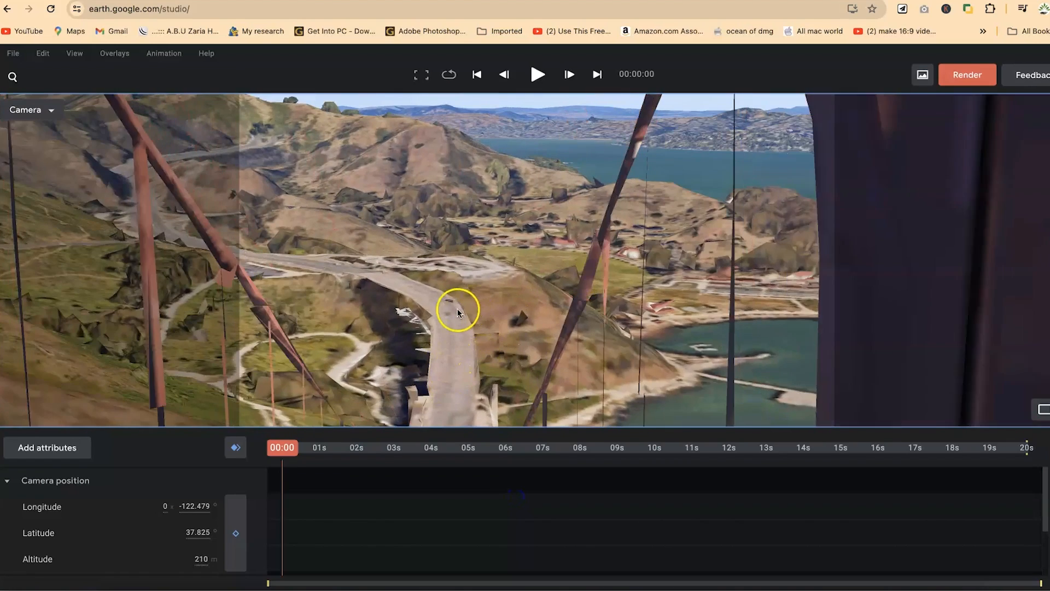
pyautogui.scroll(5, 470, 322)
pyautogui.scroll(4, 436, 334)
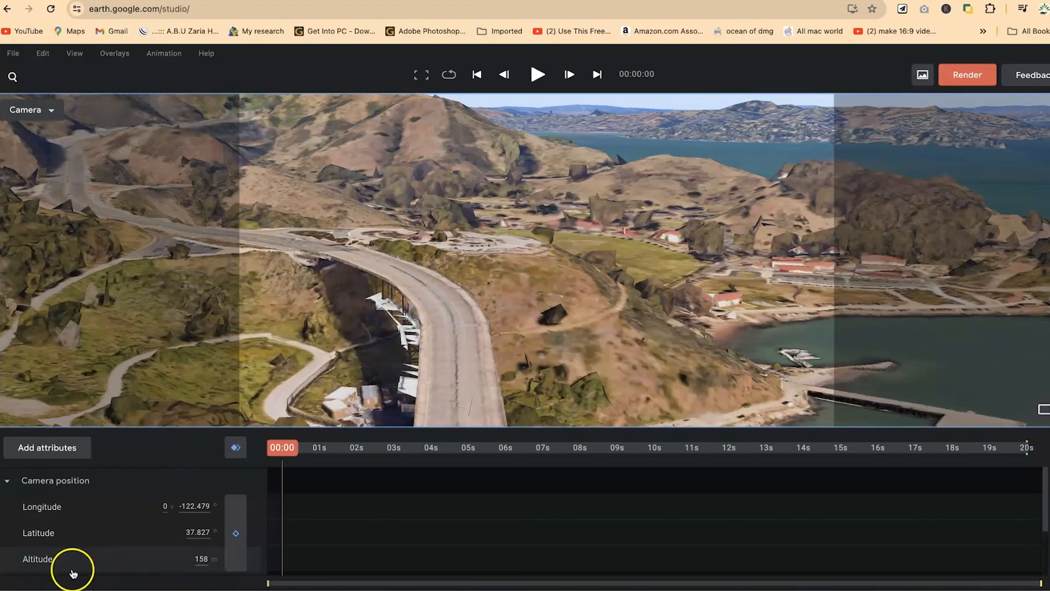
# Step: Set the camera position's altitude to 100 m
pyautogui.click(222, 558)
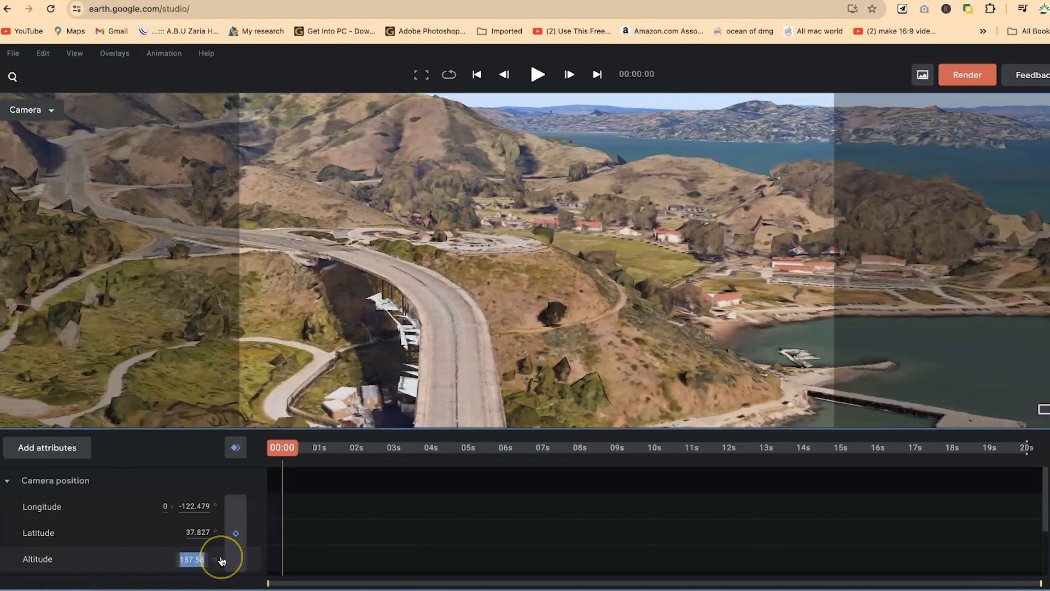
pyautogui.write('100')
pyautogui.press('Return')
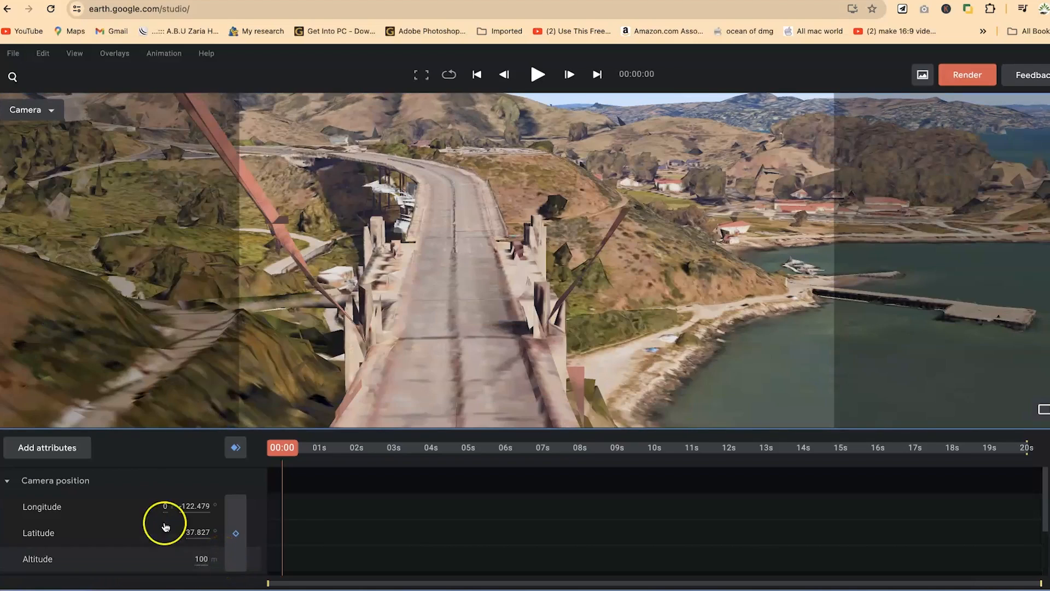
# Step: Advance the camera to the curved road beyond the bridge's northern end and keyframe the camera attributes there at 7 seconds
pyautogui.moveTo(467, 232); pyautogui.dragTo(492, 399)
pyautogui.moveTo(460, 254); pyautogui.dragTo(487, 394)
pyautogui.moveTo(457, 181); pyautogui.dragTo(460, 247)
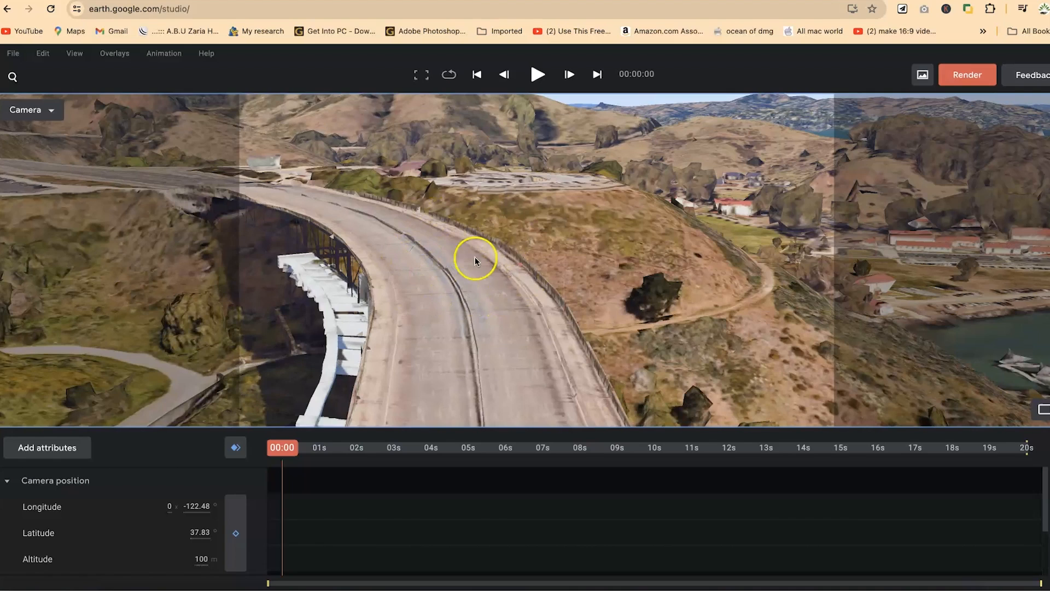
pyautogui.moveTo(284, 445); pyautogui.dragTo(545, 449)
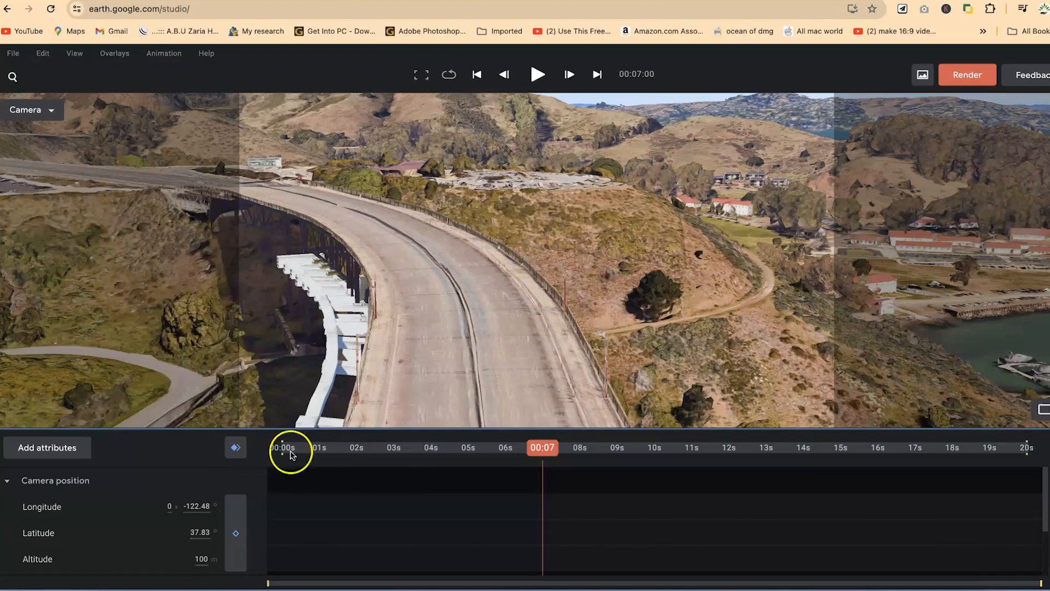
pyautogui.click(237, 449)
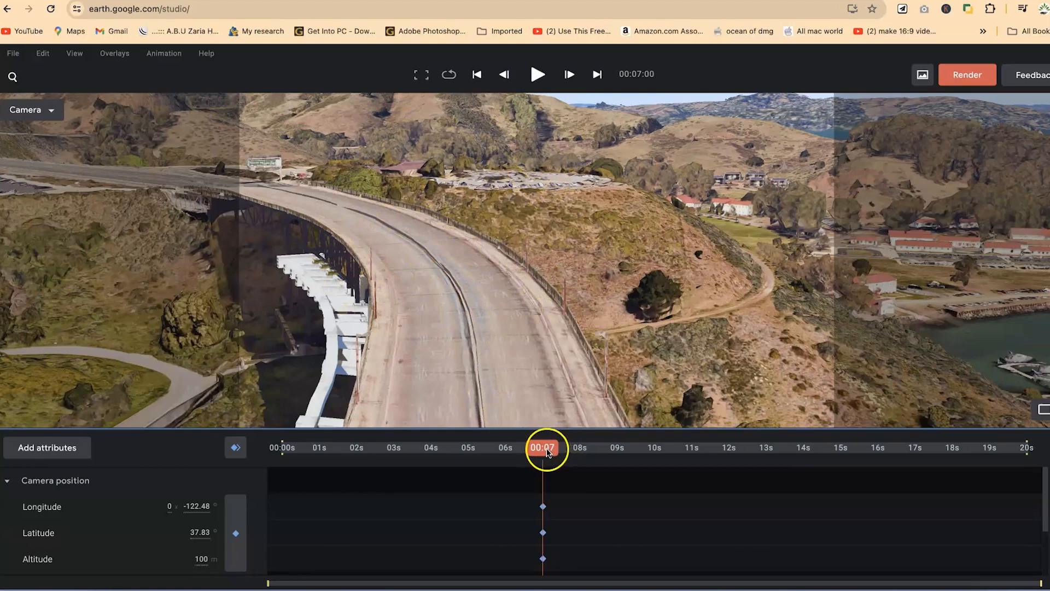
# Step: At 0 seconds, move the camera back along the bridge to the southern approach, near latitude 37.807 and longitude -122.477
pyautogui.moveTo(547, 452); pyautogui.dragTo(249, 452)
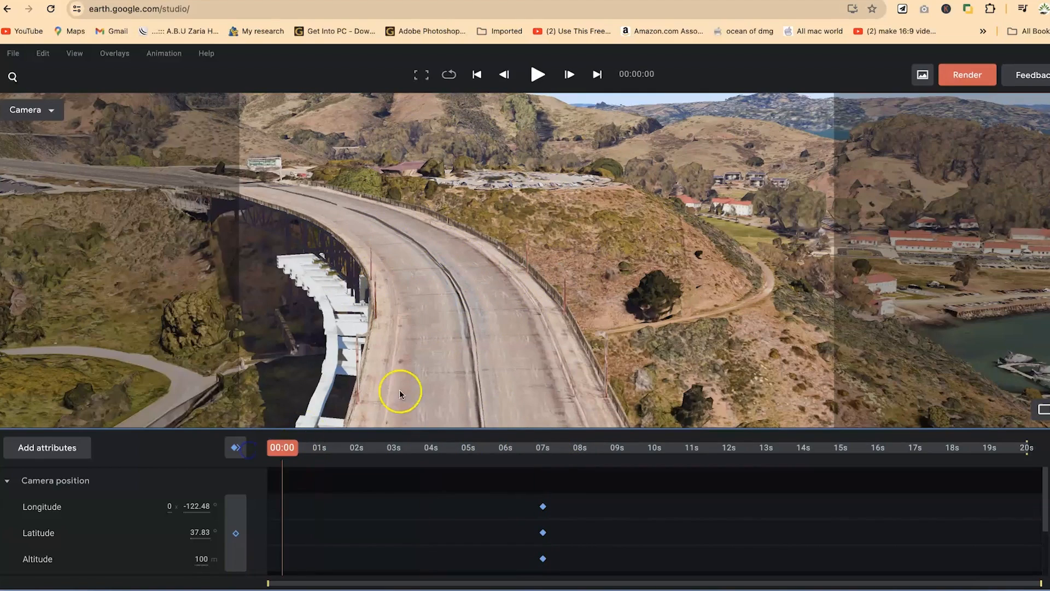
pyautogui.moveTo(440, 370); pyautogui.dragTo(454, 272)
pyautogui.moveTo(487, 340); pyautogui.dragTo(445, 232)
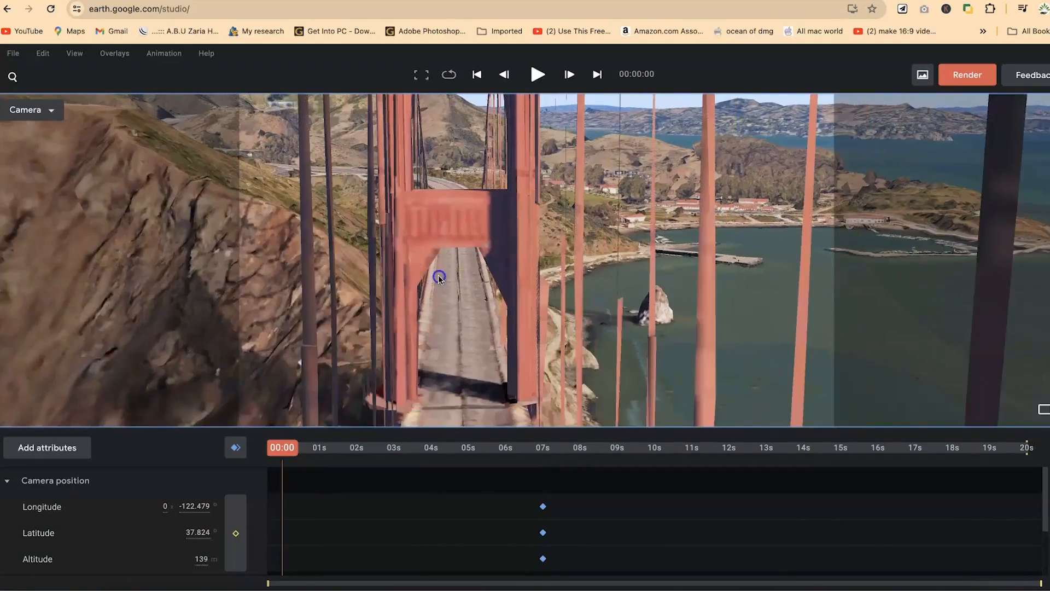
pyautogui.moveTo(439, 277); pyautogui.dragTo(454, 210)
pyautogui.moveTo(484, 331); pyautogui.dragTo(480, 201)
pyautogui.moveTo(519, 366); pyautogui.dragTo(455, 327)
pyautogui.moveTo(490, 234); pyautogui.dragTo(450, 350)
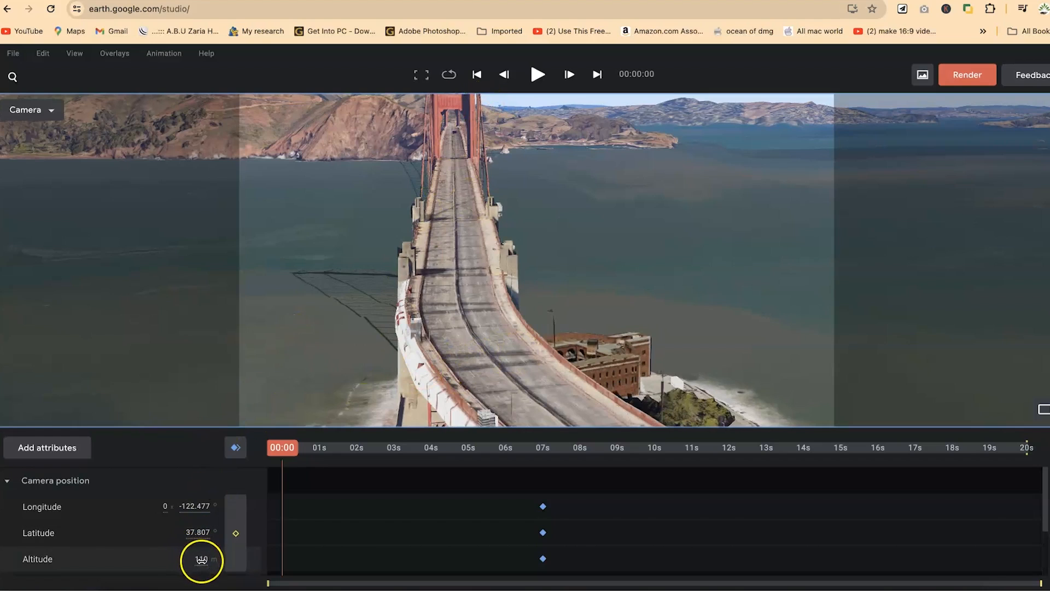
# Step: Keyframe the camera attributes at 0 seconds with an altitude of 100 m, and scrub through the move
pyautogui.click(200, 563)
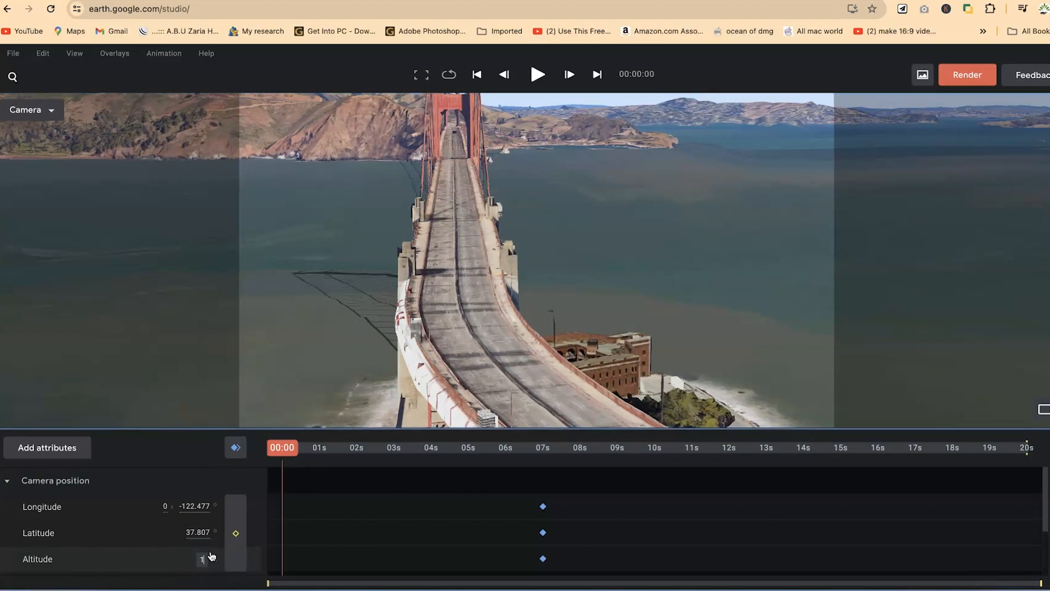
pyautogui.press('Return')
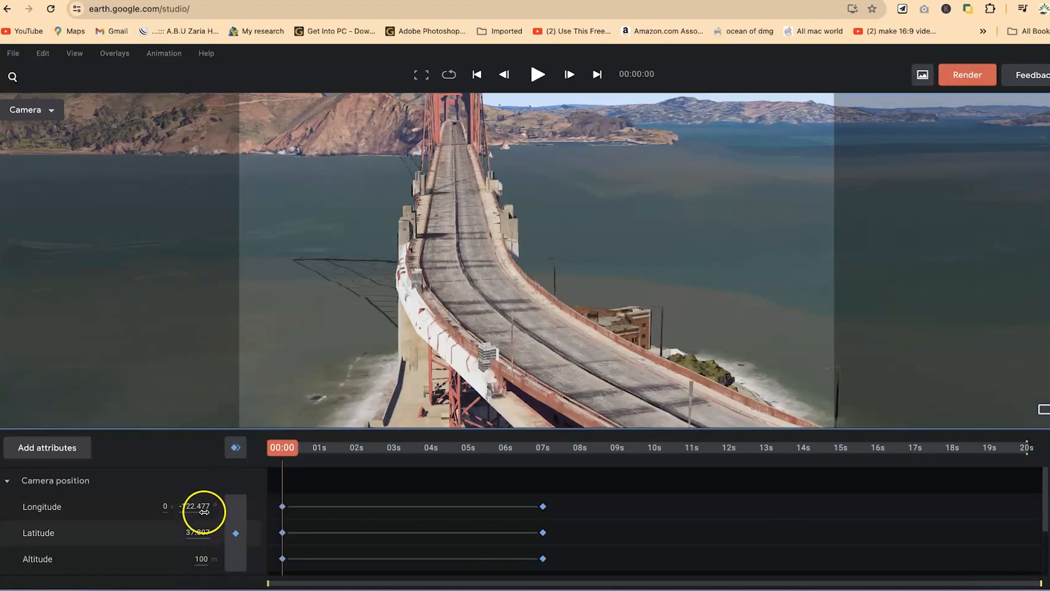
pyautogui.click(236, 448)
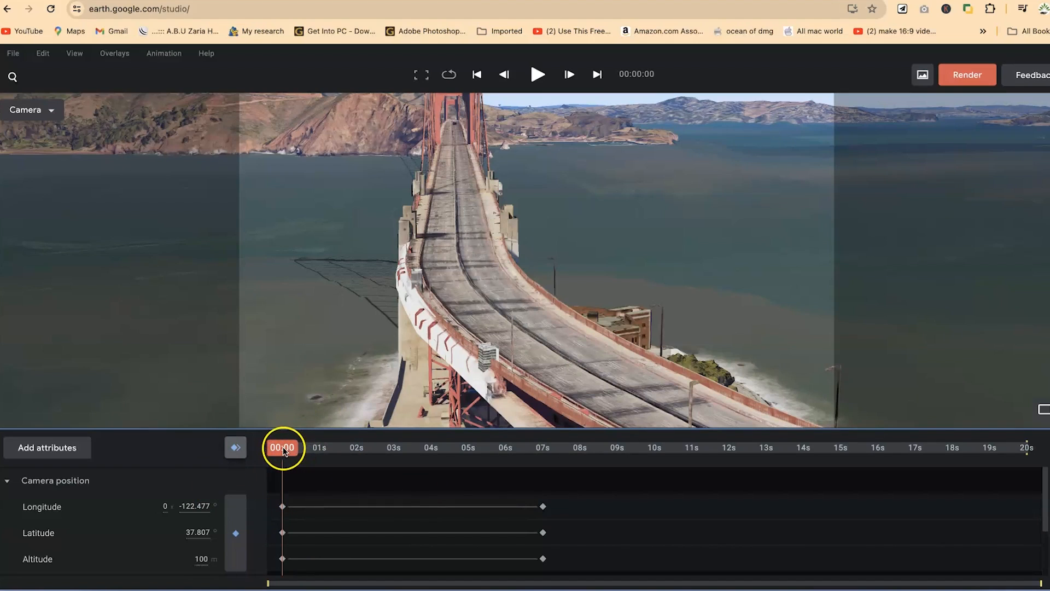
pyautogui.moveTo(284, 446); pyautogui.dragTo(536, 476)
pyautogui.click(282, 470)
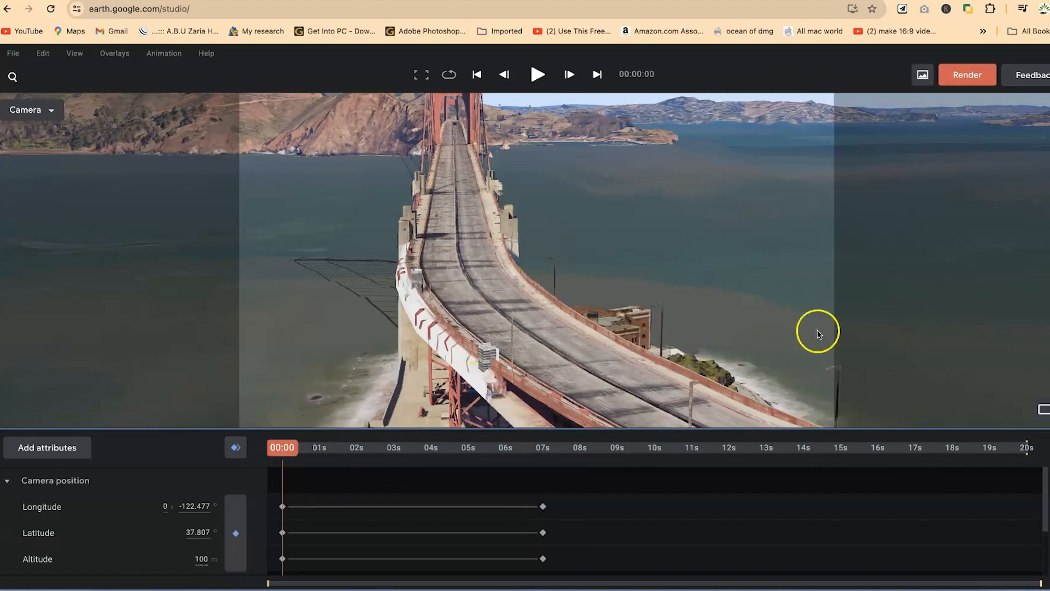
# Step: Switch to a two-view layout showing the top map view of the flight path beside the camera view
pyautogui.click(1039, 410)
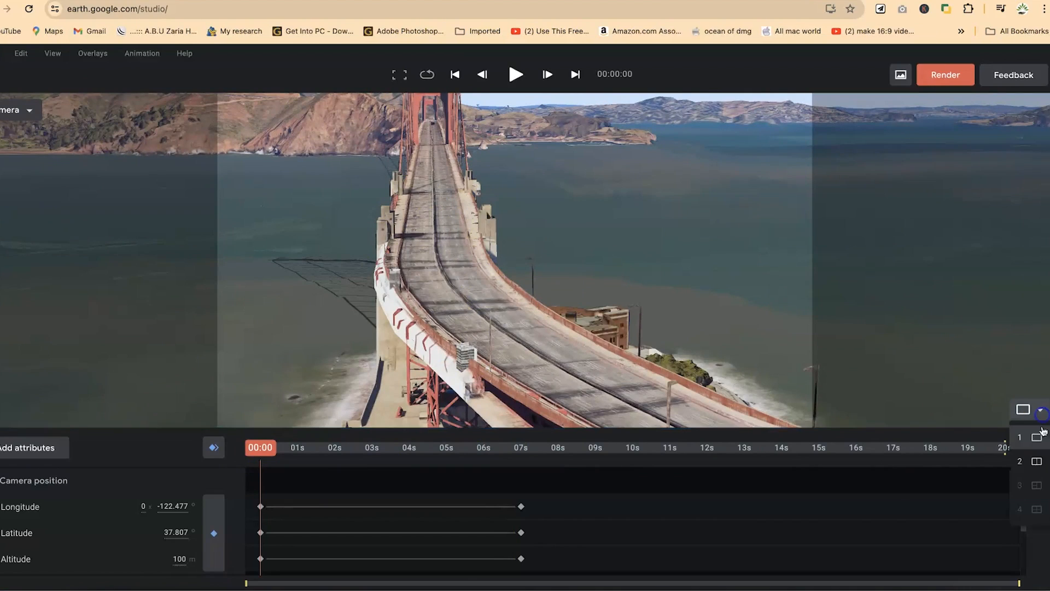
pyautogui.click(1037, 461)
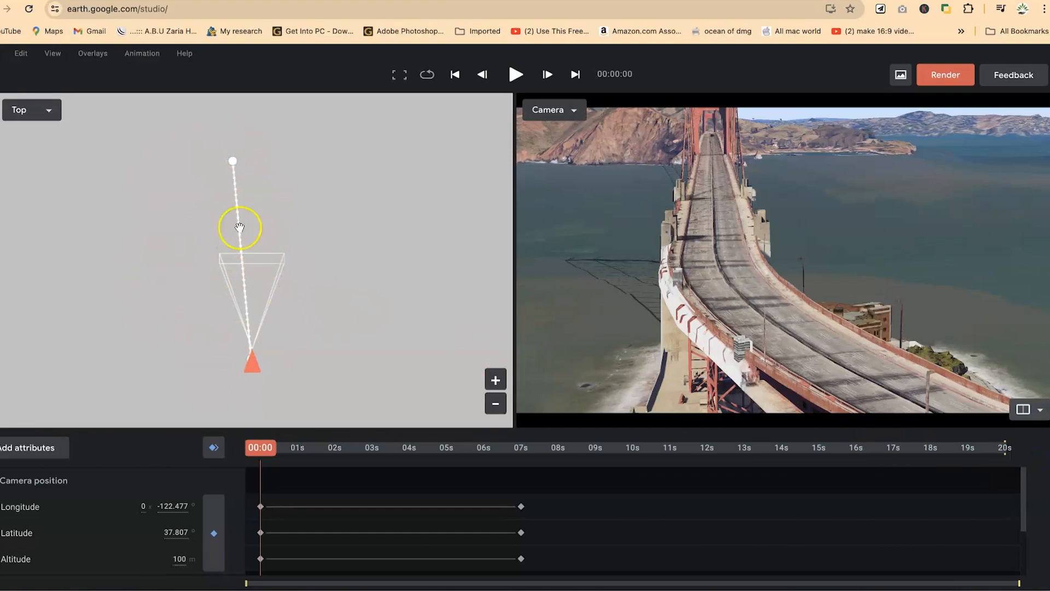
pyautogui.click(47, 110)
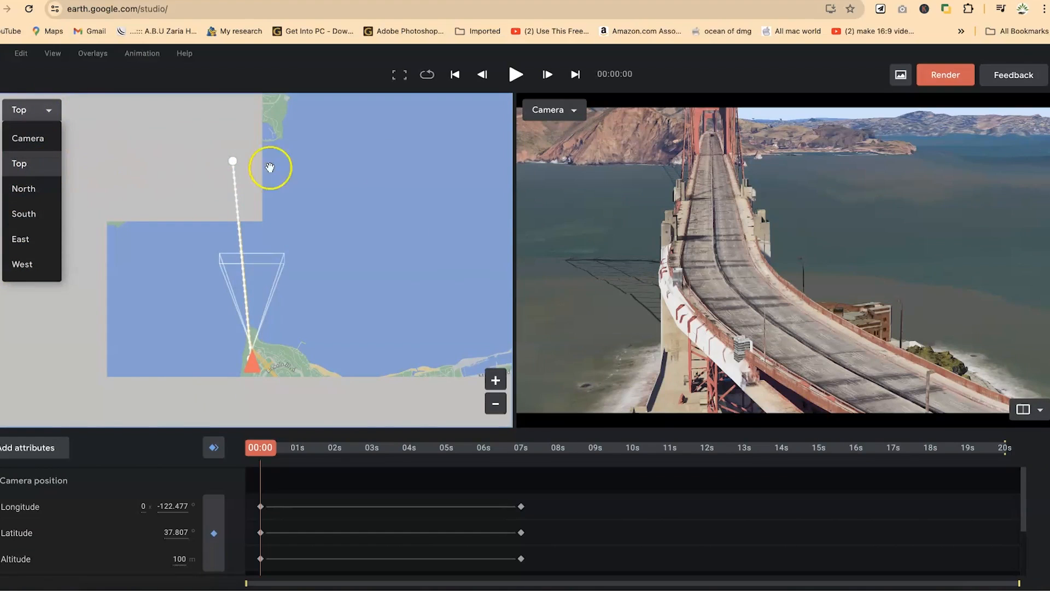
pyautogui.click(283, 216)
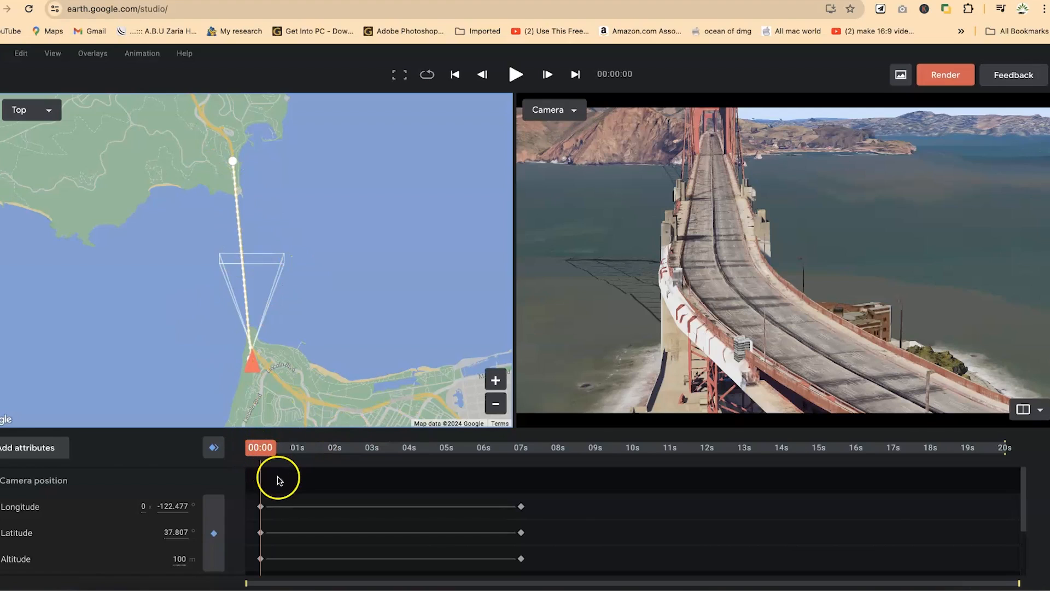
# Step: Play the camera flight across the bridge from 0 to just past 7 seconds
pyautogui.press('space')
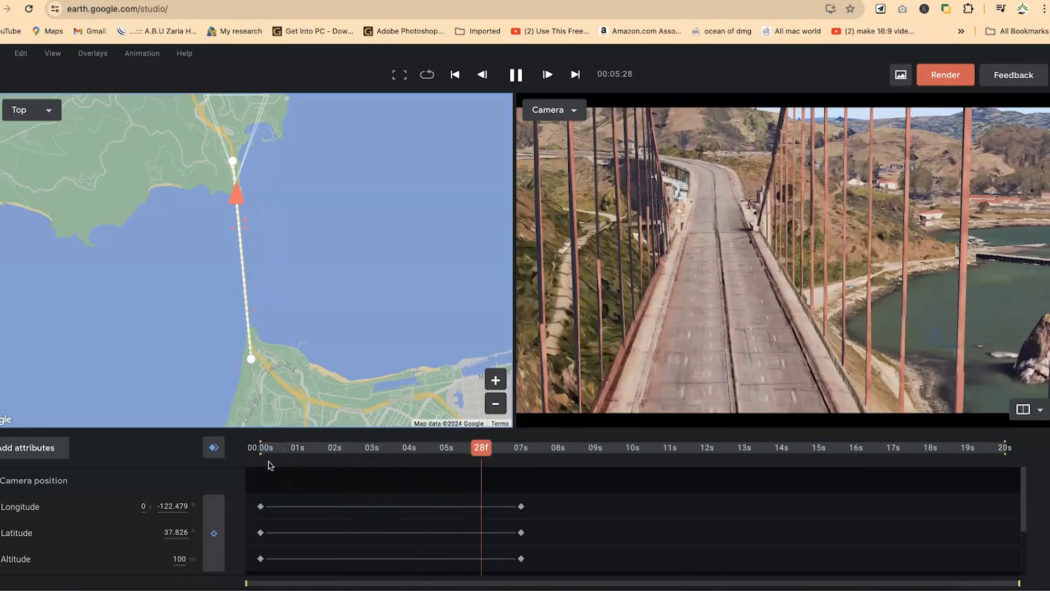
pyautogui.press('space')
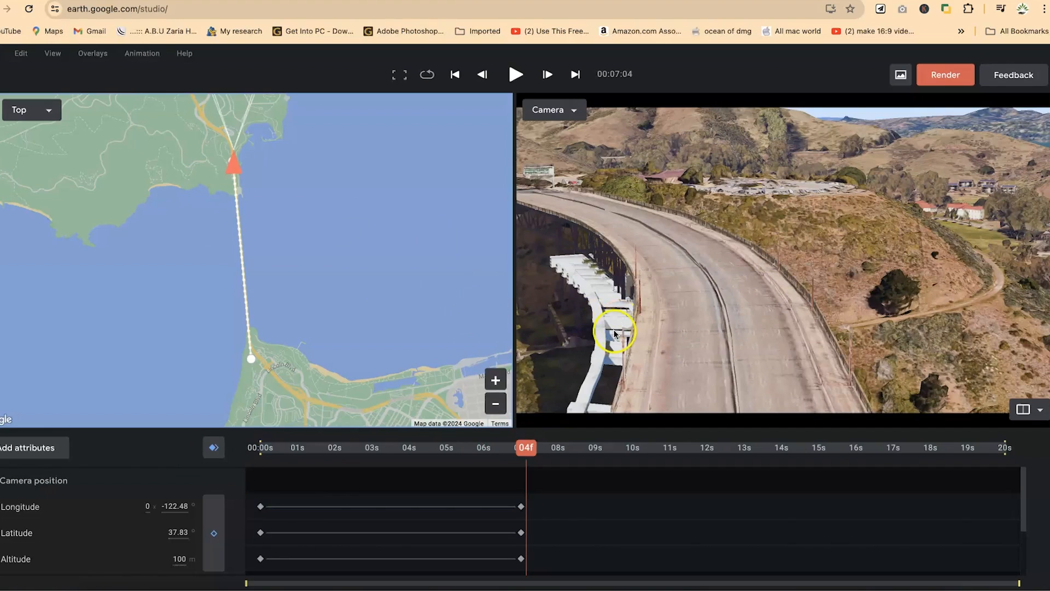
# Step: At 00:07:01, set a camera target on the hillside beside the bridge's northern road, near latitude 37.832 and longitude -122.48
pyautogui.moveTo(529, 452); pyautogui.dragTo(522, 453)
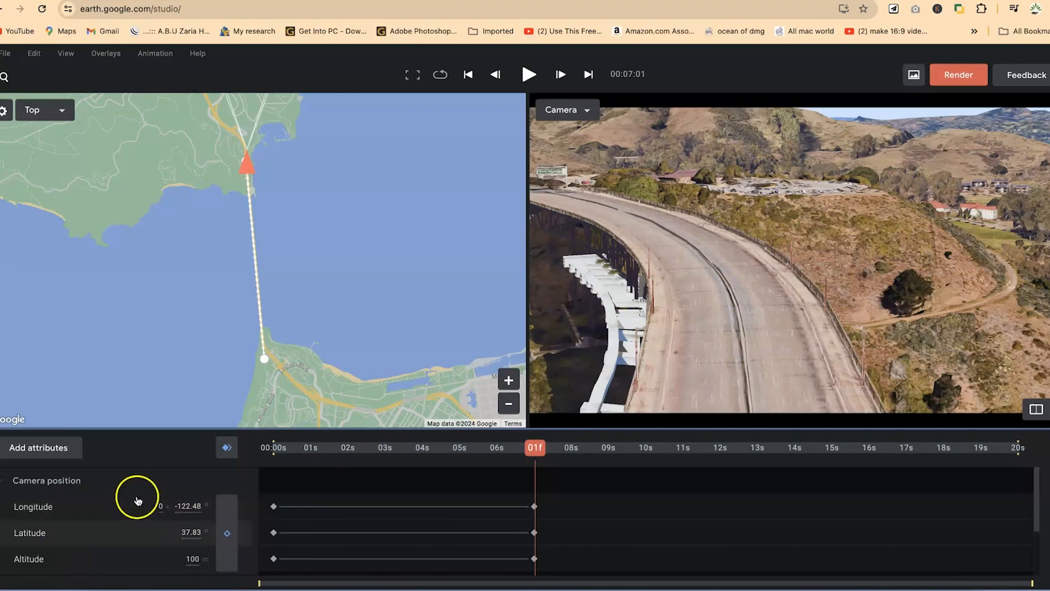
pyautogui.click(39, 461)
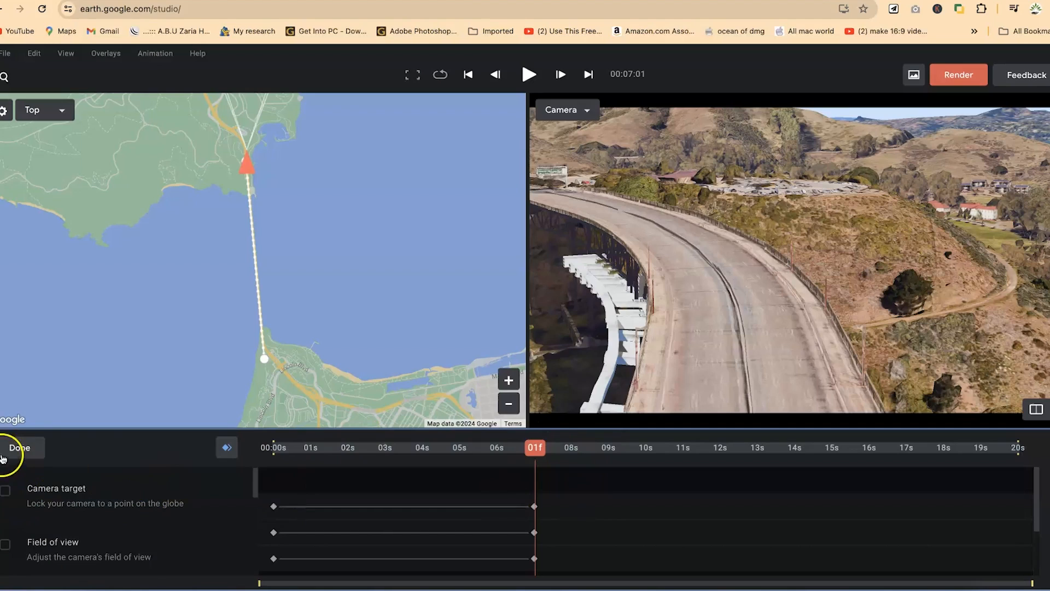
pyautogui.click(22, 449)
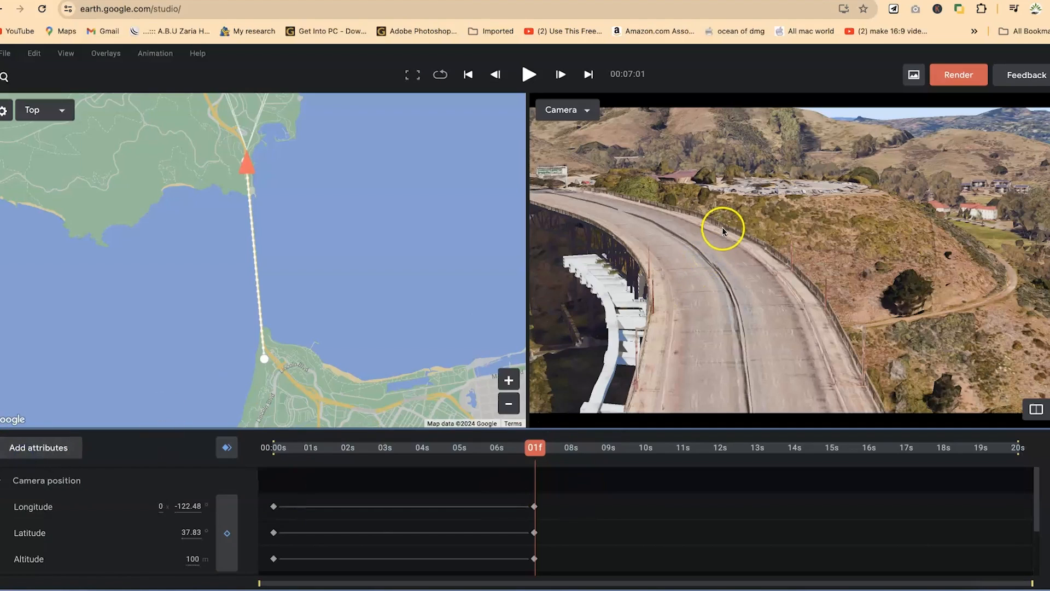
pyautogui.click(754, 229)
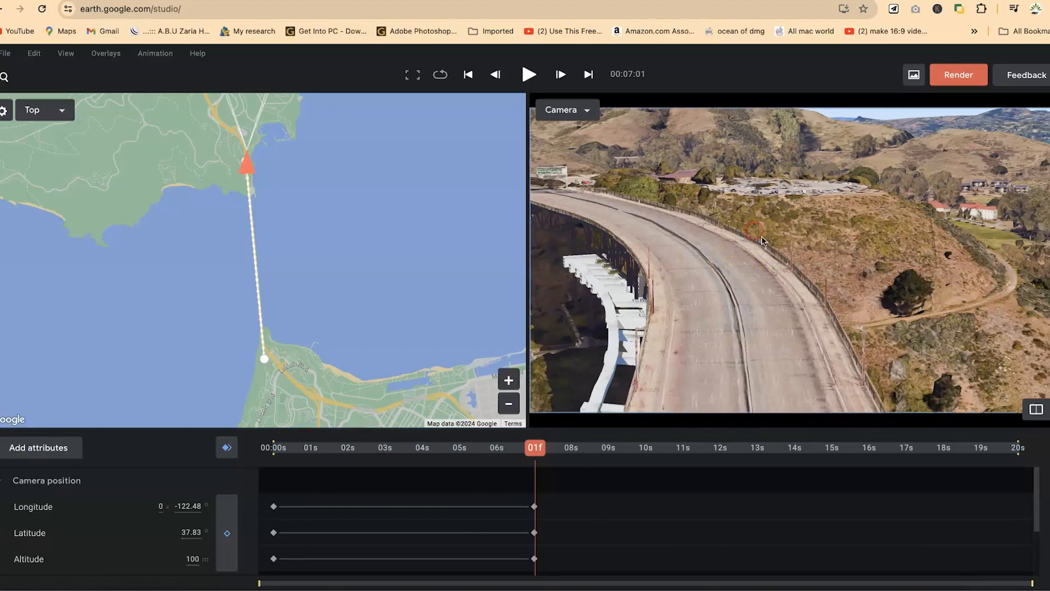
pyautogui.rightClick(760, 236)
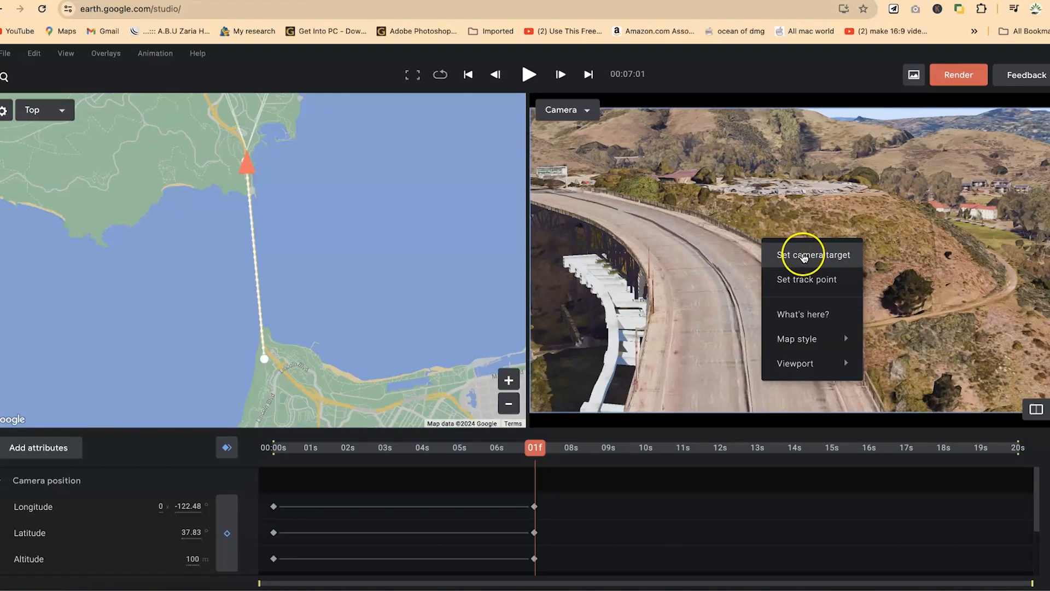
pyautogui.click(804, 256)
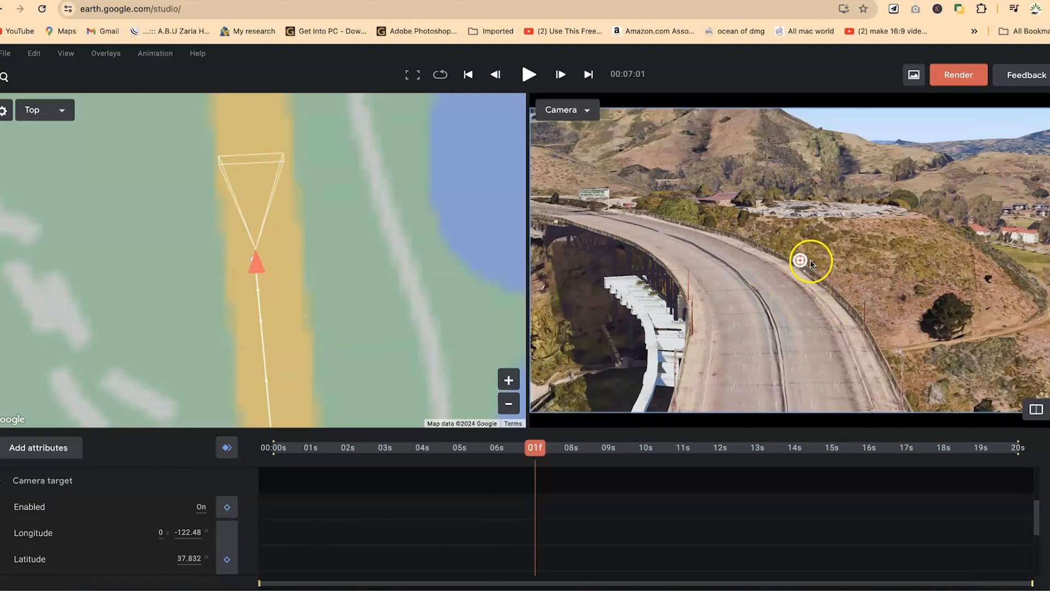
pyautogui.click(796, 261)
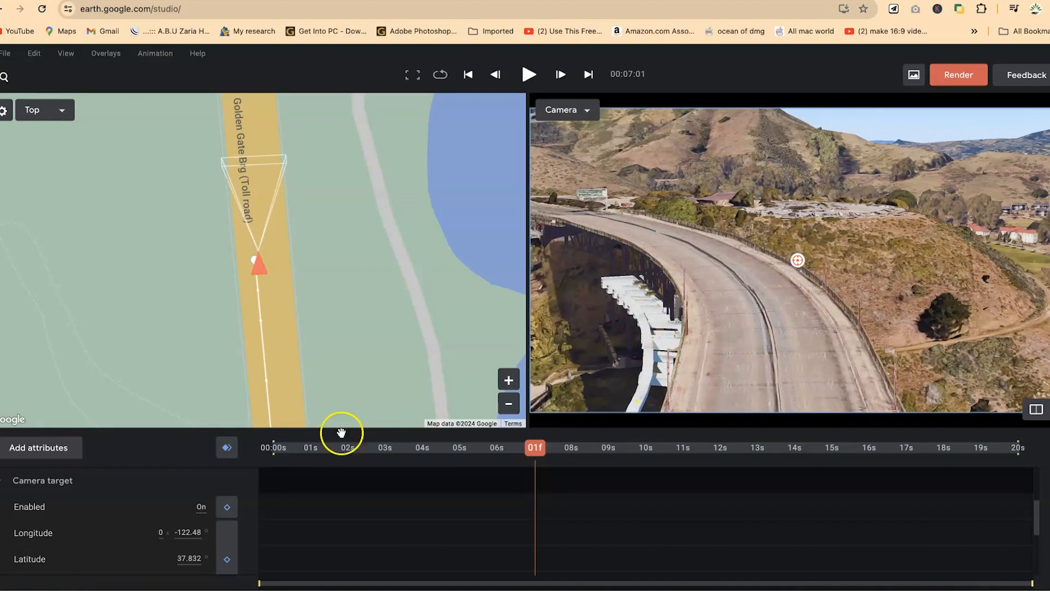
# Step: Play the targeted camera flight across the bridge from 0 to just past 8 seconds
pyautogui.scroll(3, 476, 507)
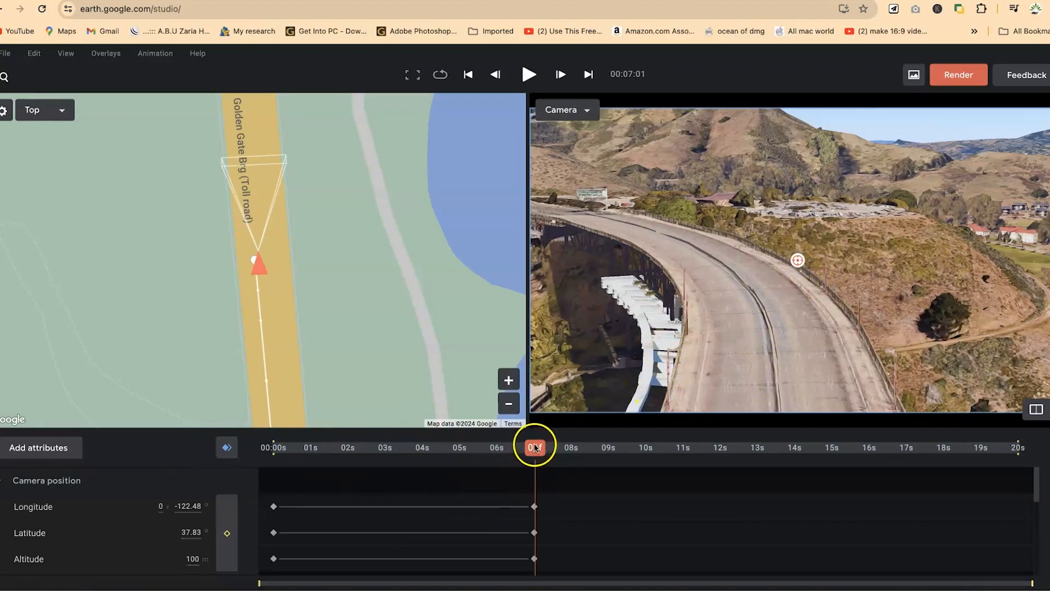
pyautogui.click(274, 448)
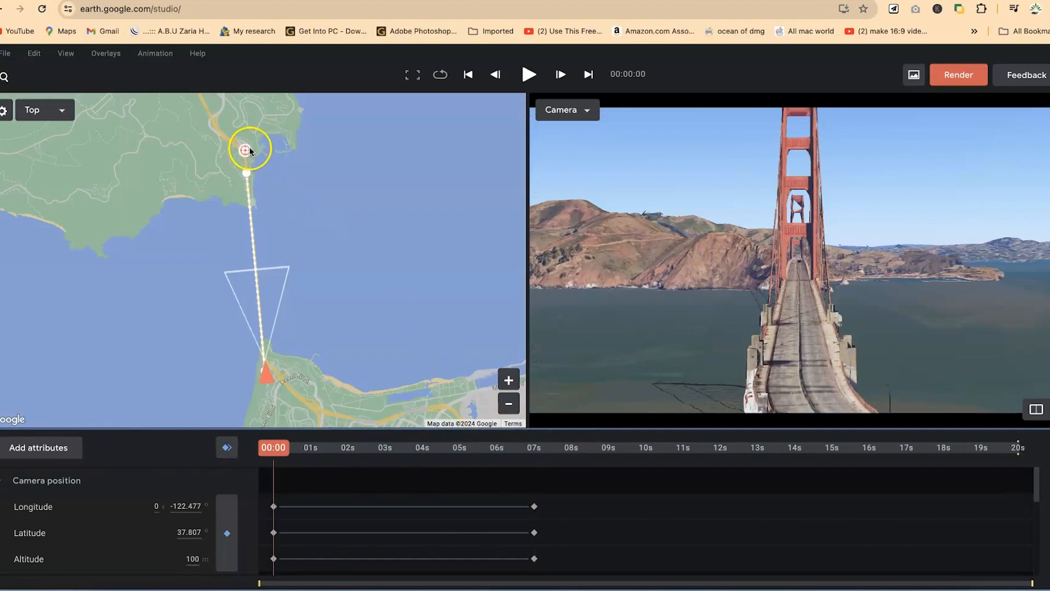
pyautogui.press('space')
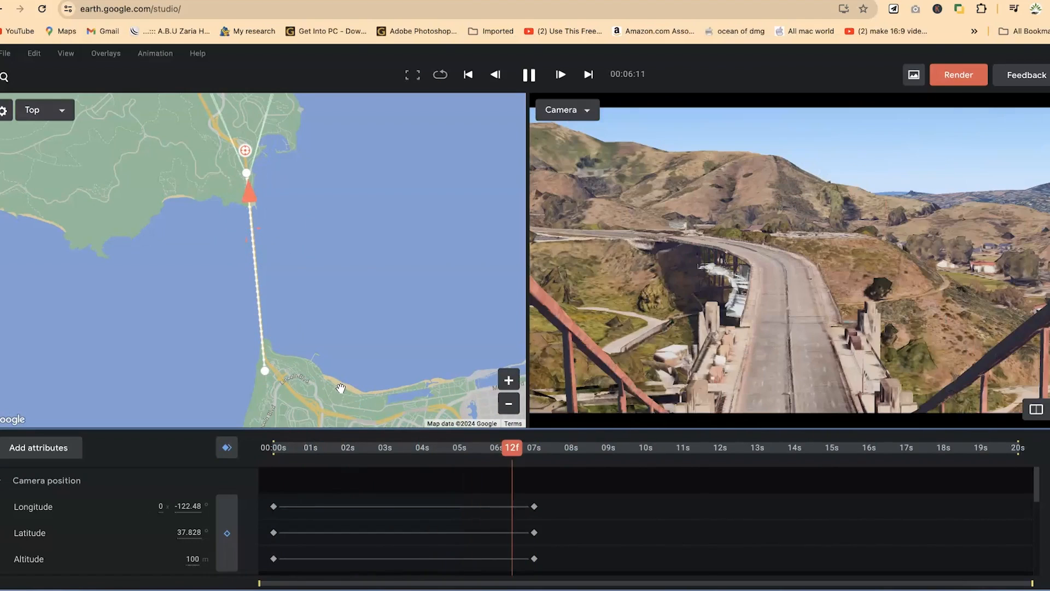
pyautogui.click(342, 378)
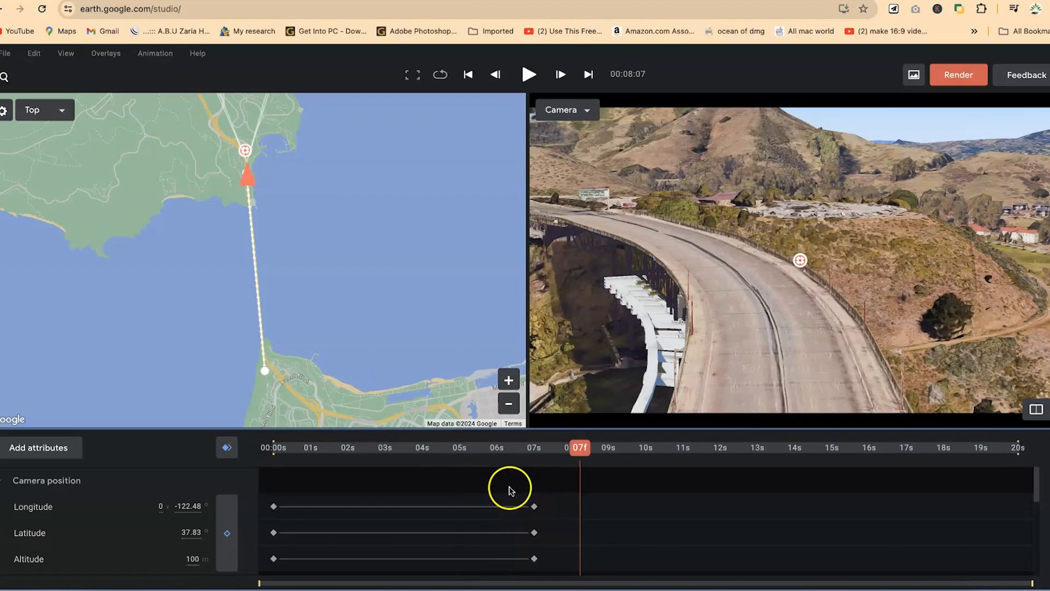
# Step: Shift the final camera position keyframes back to about 6 seconds and add a new set of keyframes at 00:07:01
pyautogui.moveTo(513, 492); pyautogui.dragTo(547, 564)
pyautogui.scroll(5, 546, 545)
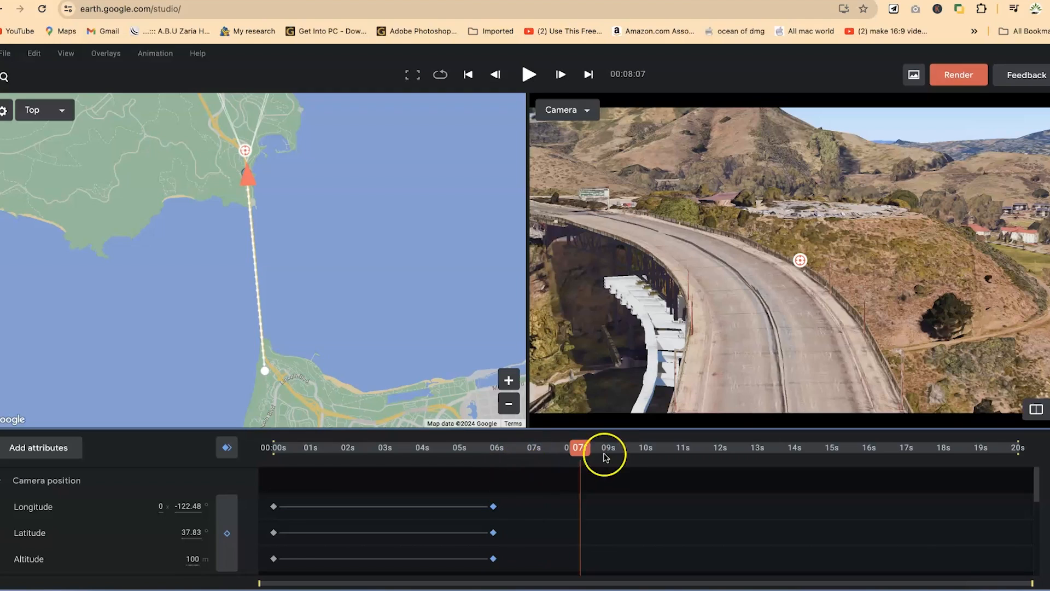
pyautogui.moveTo(575, 450); pyautogui.dragTo(533, 450)
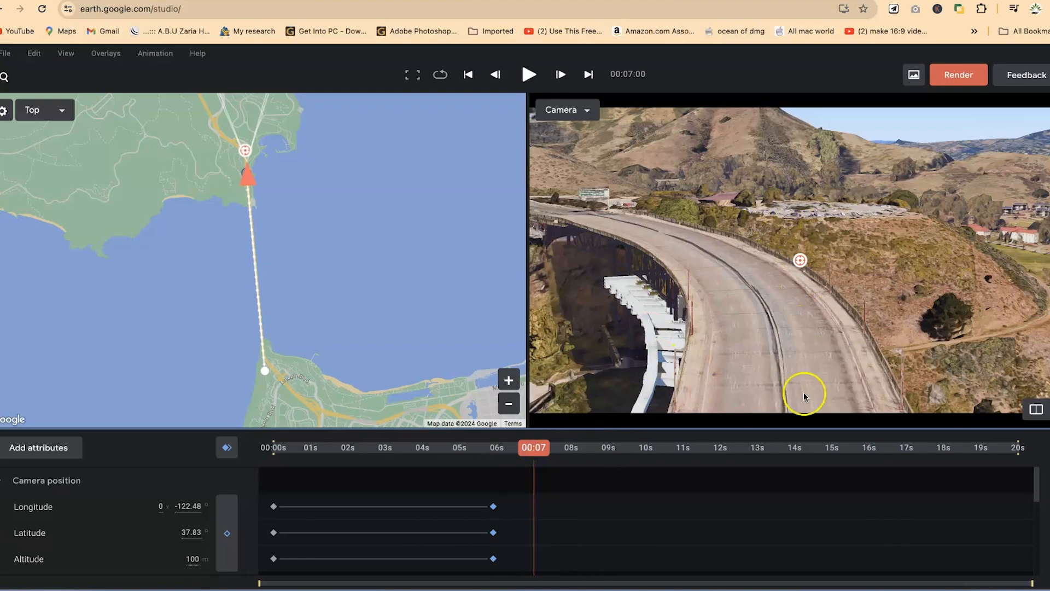
pyautogui.click(533, 448)
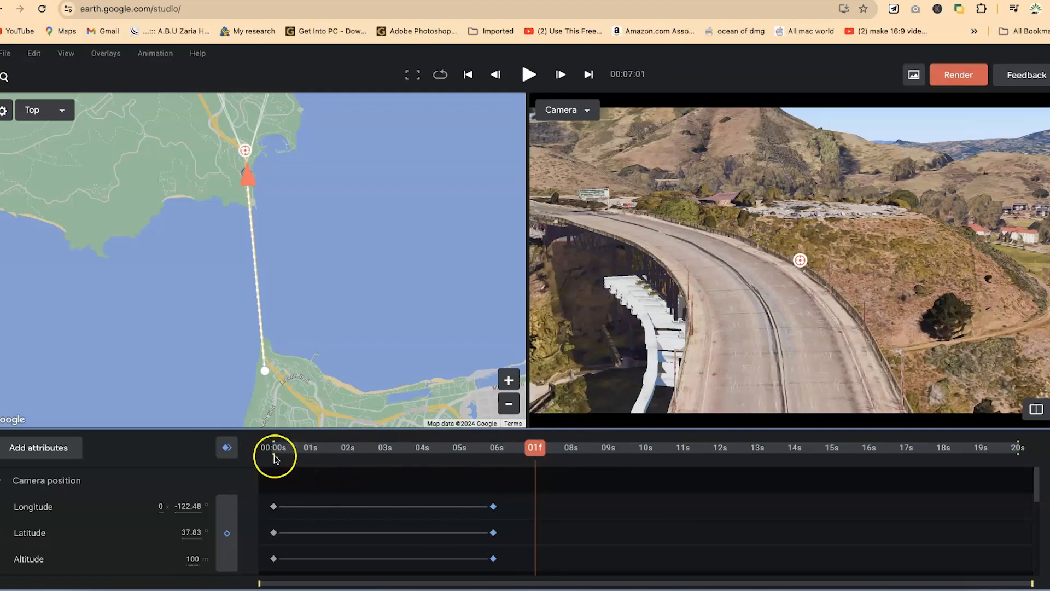
pyautogui.click(226, 449)
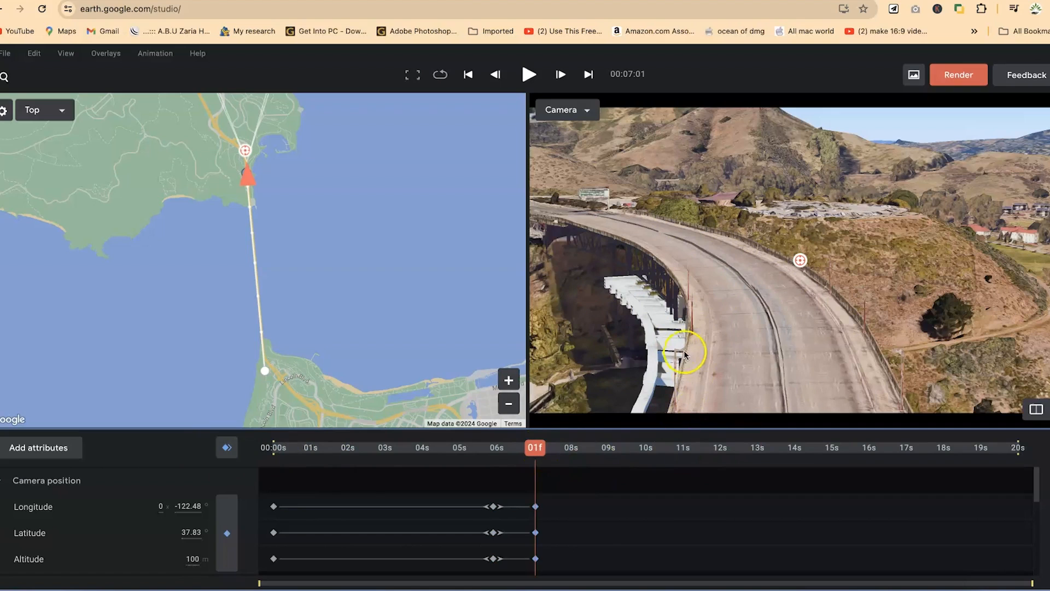
pyautogui.moveTo(808, 357); pyautogui.dragTo(769, 232)
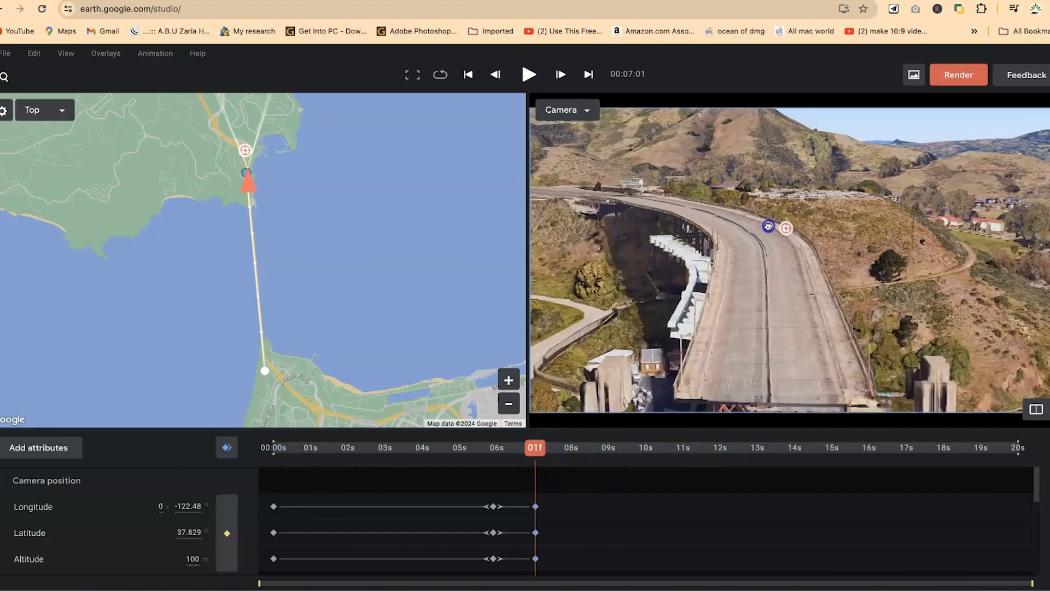
pyautogui.moveTo(818, 350)
pyautogui.mouseDown()
pyautogui.moveTo(693, 212)
pyautogui.moveTo(685, 184)
pyautogui.mouseUp()
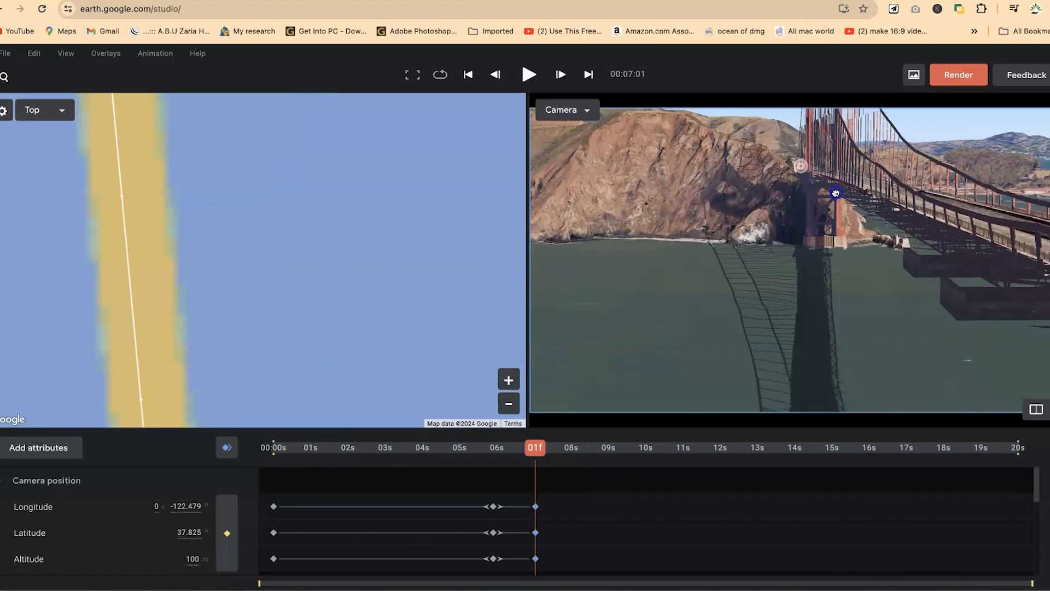
pyautogui.moveTo(803, 232)
pyautogui.mouseDown()
pyautogui.moveTo(766, 219)
pyautogui.moveTo(772, 204)
pyautogui.moveTo(762, 345)
pyautogui.moveTo(795, 242)
pyautogui.moveTo(837, 293)
pyautogui.moveTo(797, 344)
pyautogui.moveTo(762, 311)
pyautogui.moveTo(744, 352)
pyautogui.moveTo(741, 312)
pyautogui.moveTo(750, 326)
pyautogui.moveTo(753, 302)
pyautogui.moveTo(788, 354)
pyautogui.moveTo(719, 315)
pyautogui.moveTo(669, 321)
pyautogui.mouseUp()
pyautogui.scroll(-8, 750, 328)
pyautogui.moveTo(669, 321); pyautogui.dragTo(661, 321)
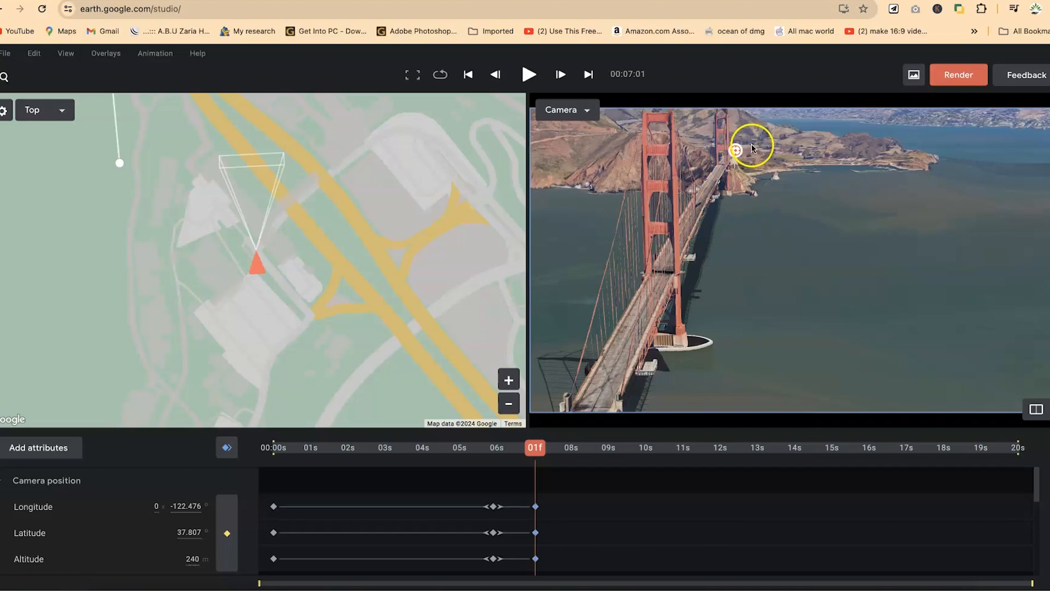
pyautogui.moveTo(646, 374); pyautogui.dragTo(600, 326)
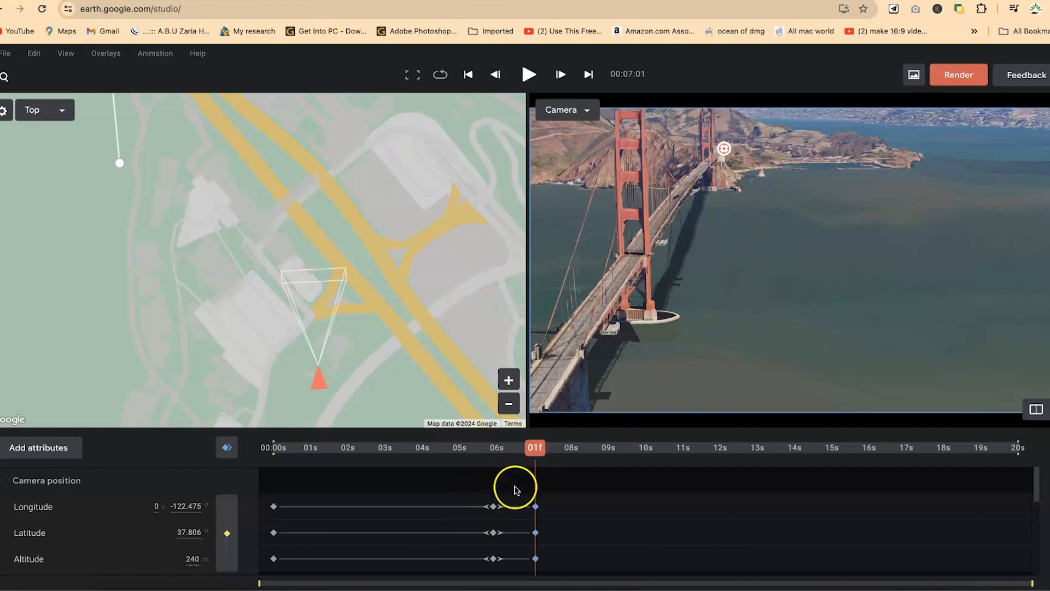
# Step: Keyframe the camera at 00:13:01 southwest of the bridge, near latitude 37.804 and longitude -122.481, at an altitude of about 334 m
pyautogui.click(645, 448)
pyautogui.moveTo(662, 454); pyautogui.dragTo(761, 431)
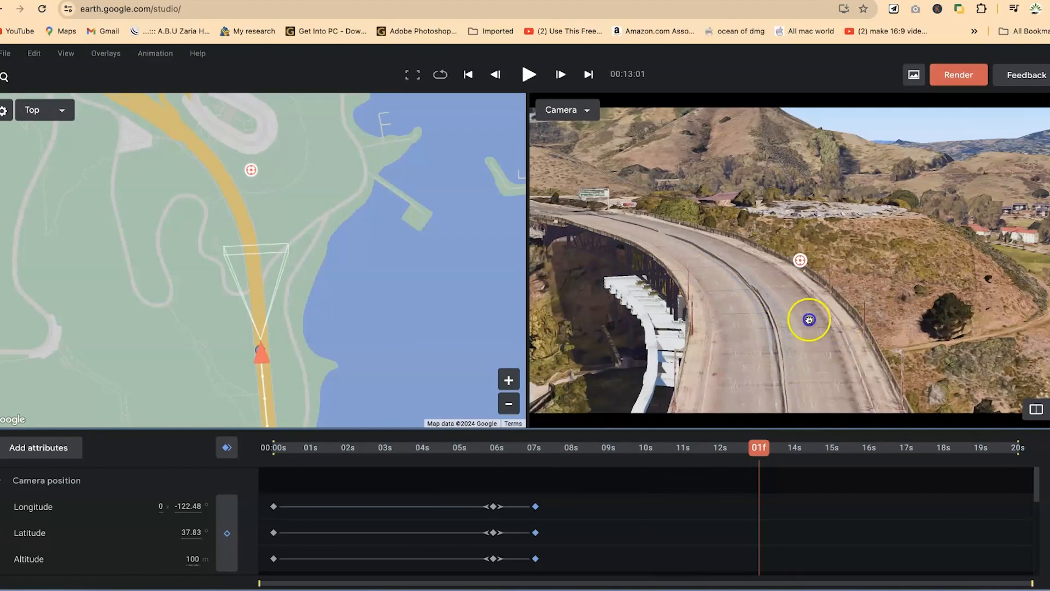
pyautogui.moveTo(773, 204); pyautogui.dragTo(673, 206)
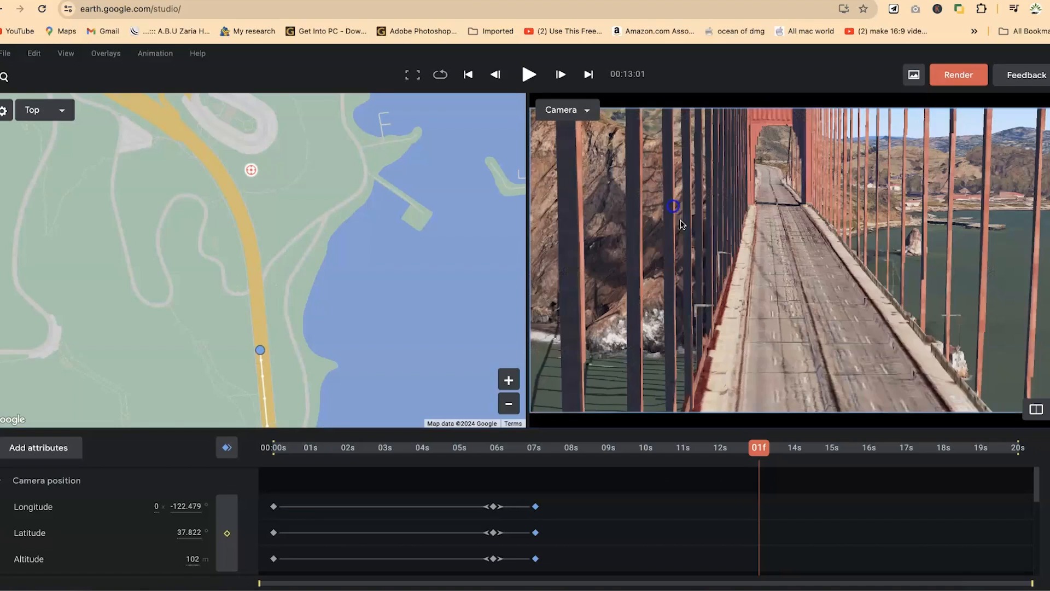
pyautogui.moveTo(746, 206); pyautogui.dragTo(746, 192)
pyautogui.moveTo(765, 231); pyautogui.dragTo(862, 265)
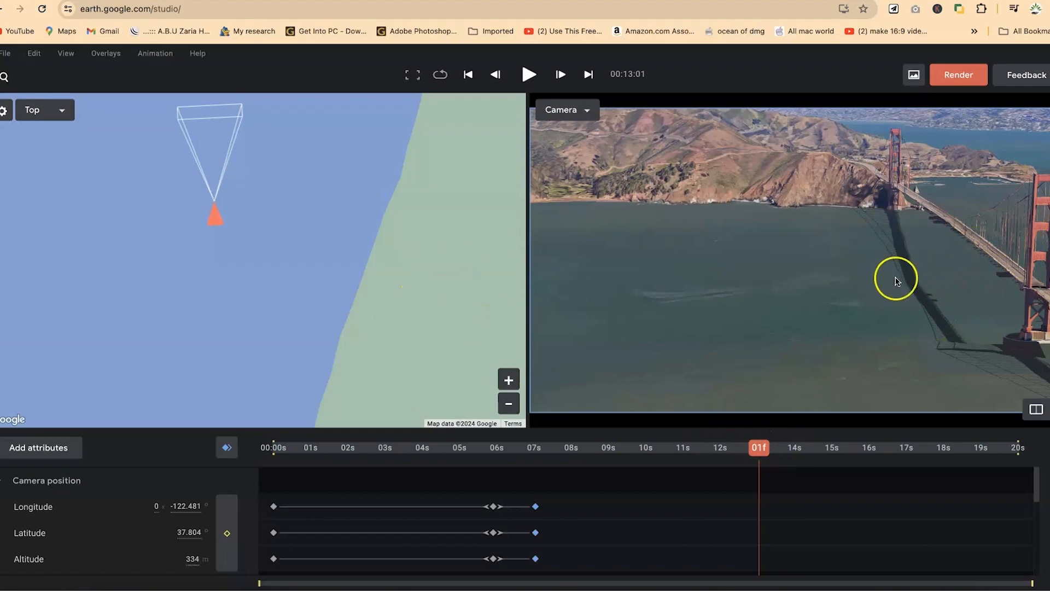
pyautogui.click(226, 452)
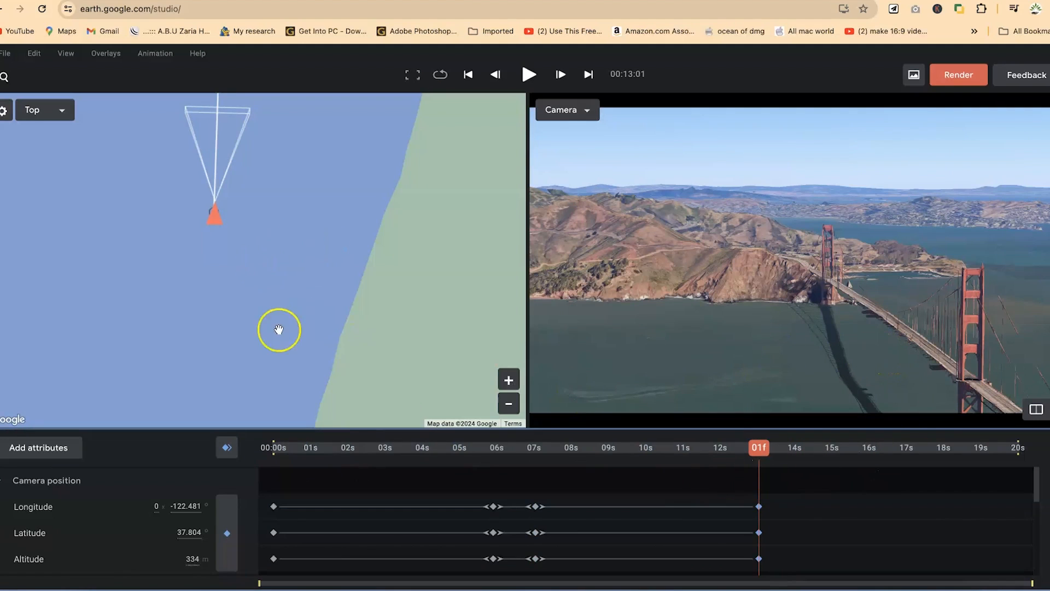
# Step: Add a camera keyframe at 00:10:06, midway along the return path to the southwest viewpoint
pyautogui.click(509, 403)
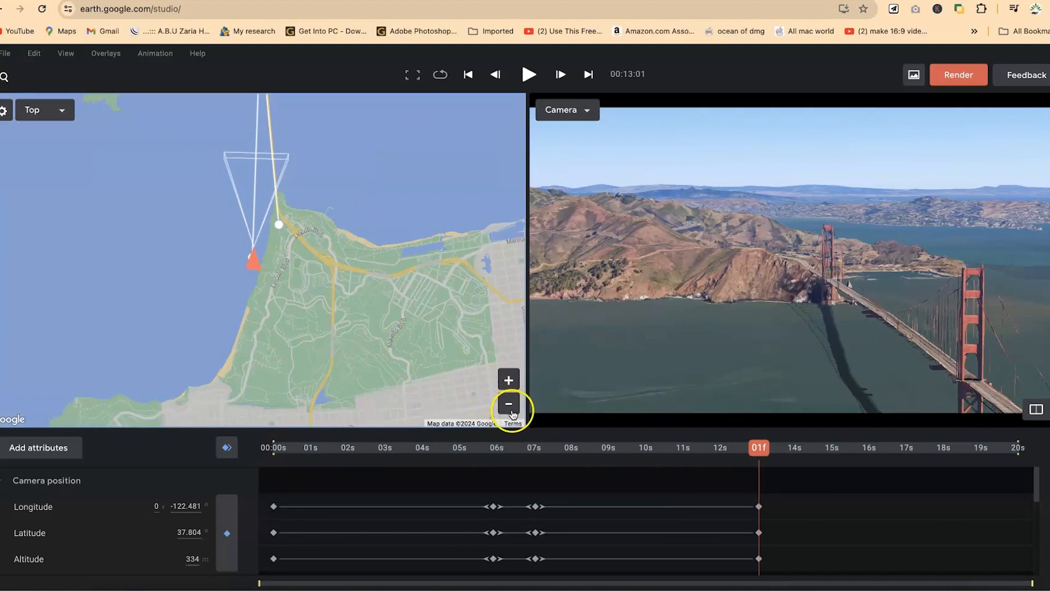
pyautogui.click(511, 407)
pyautogui.moveTo(277, 190); pyautogui.dragTo(305, 231)
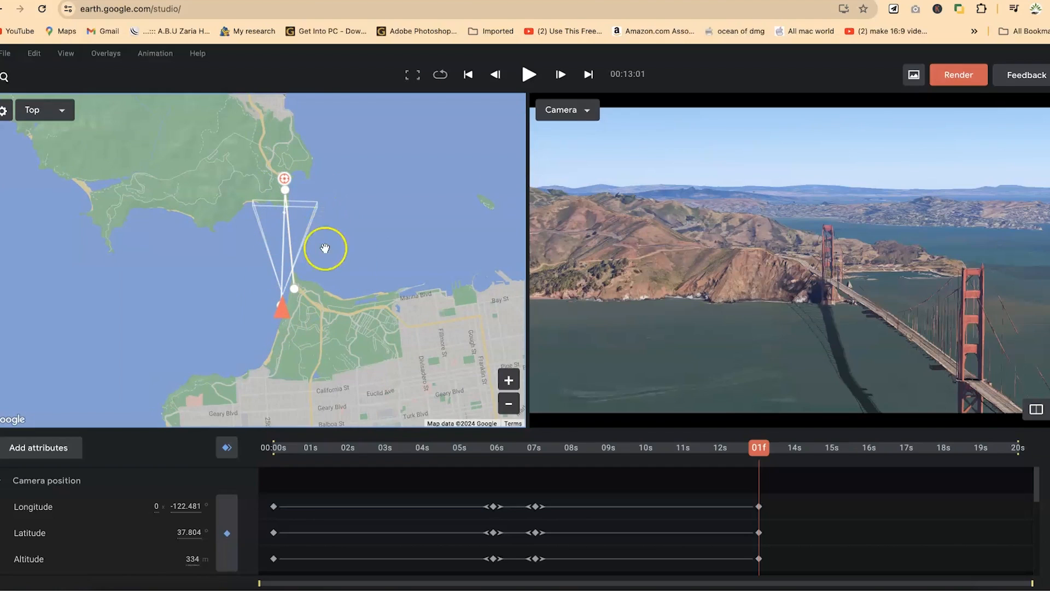
pyautogui.moveTo(759, 447); pyautogui.dragTo(654, 450)
pyautogui.click(226, 448)
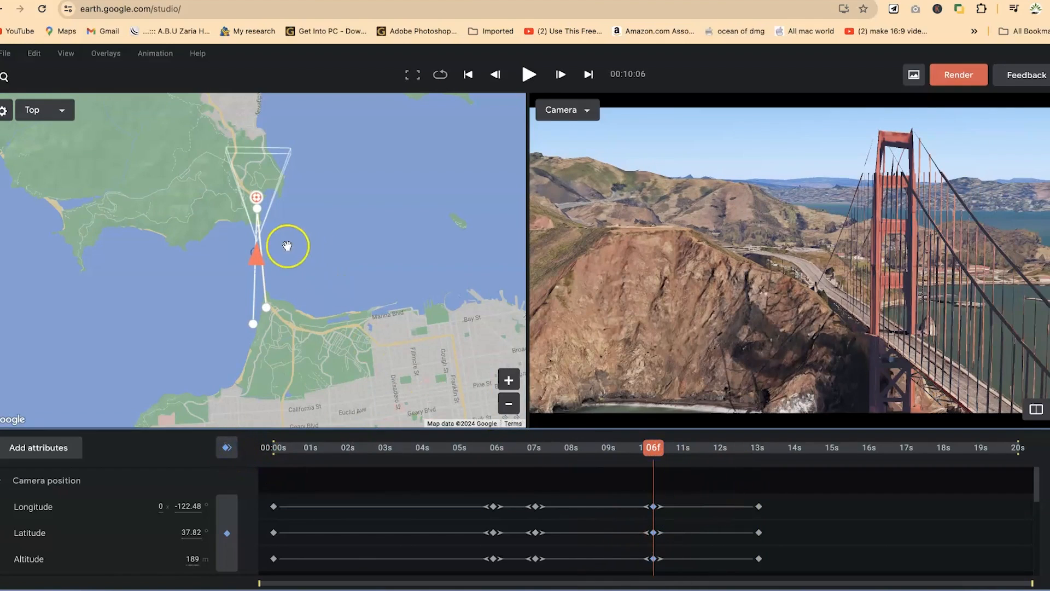
# Step: Move the 00:10:06 path point east over the bay to curve the return path, near latitude 37.812 and longitude -122.466
pyautogui.moveTo(259, 258)
pyautogui.mouseDown()
pyautogui.moveTo(284, 241)
pyautogui.moveTo(267, 249)
pyautogui.mouseUp()
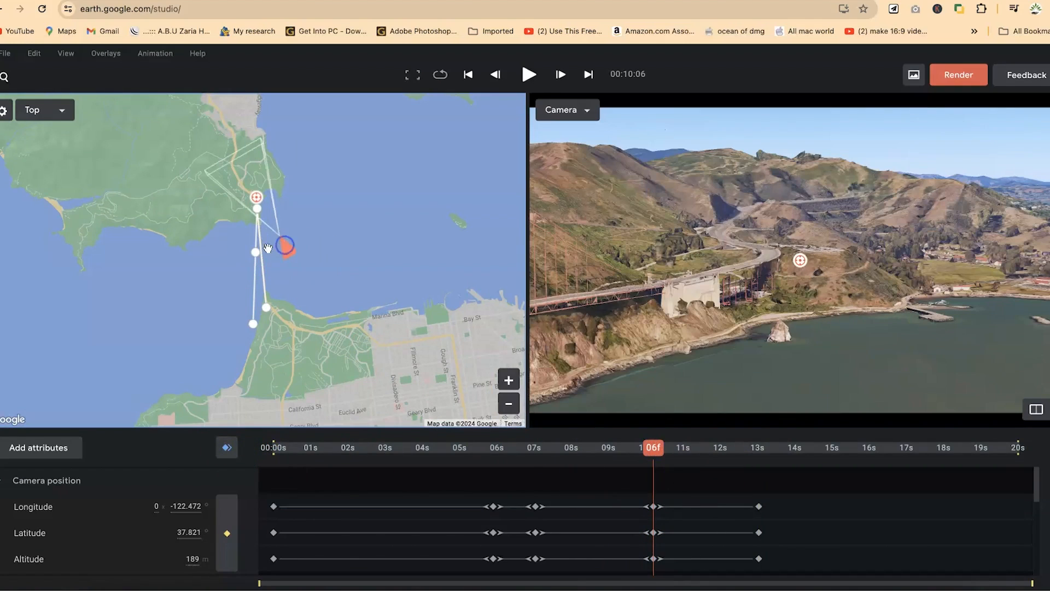
pyautogui.moveTo(256, 255)
pyautogui.mouseDown()
pyautogui.moveTo(296, 284)
pyautogui.moveTo(300, 304)
pyautogui.moveTo(307, 288)
pyautogui.moveTo(309, 308)
pyautogui.moveTo(371, 278)
pyautogui.mouseUp()
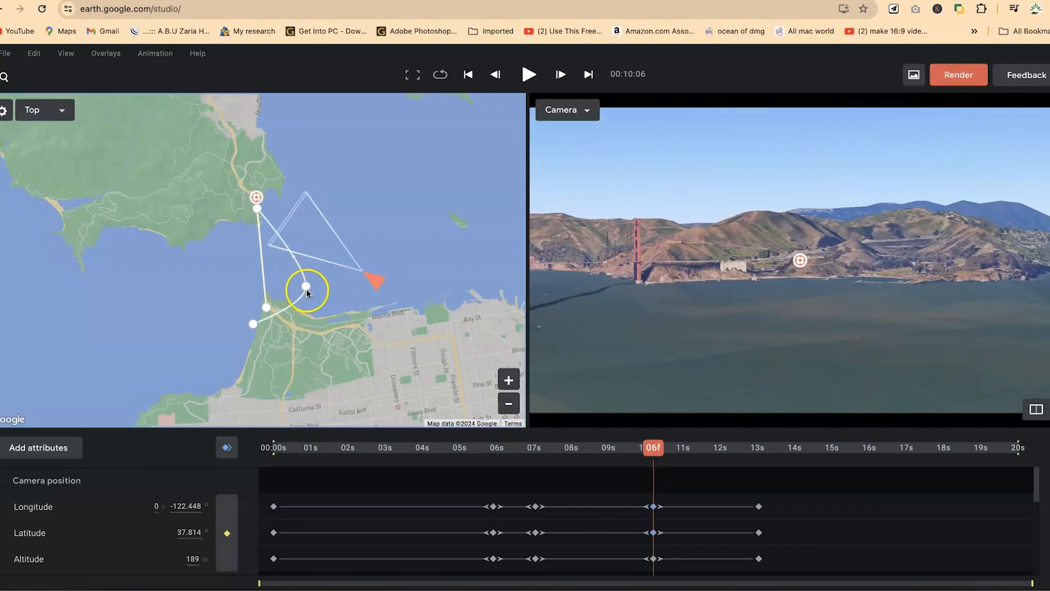
pyautogui.moveTo(304, 300); pyautogui.dragTo(309, 308)
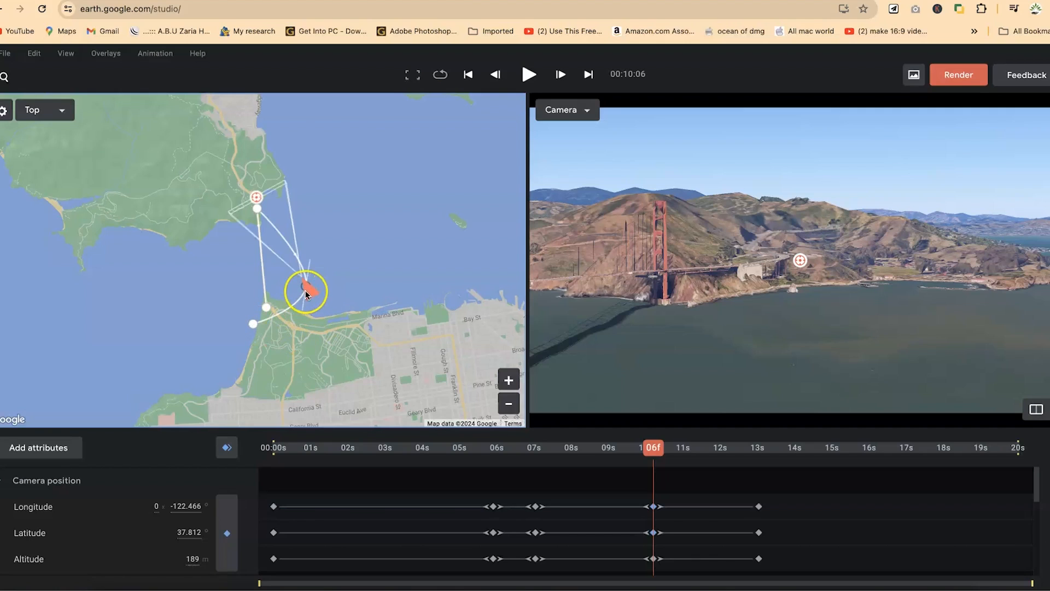
pyautogui.moveTo(307, 294); pyautogui.dragTo(336, 245)
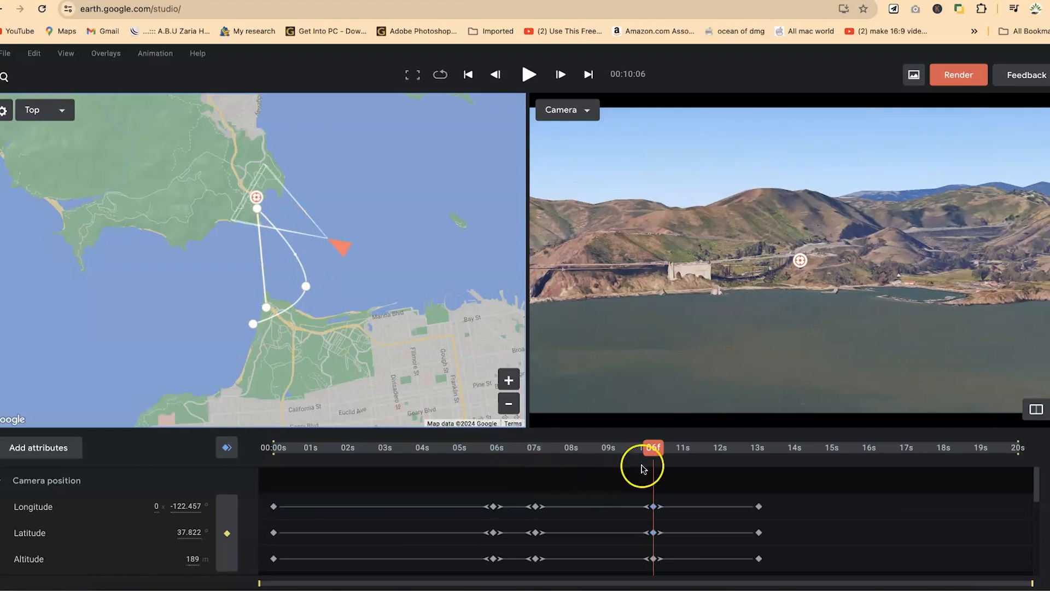
# Step: Add a camera keyframe at 00:11:27 and move its path point south of the bridge, near latitude 37.802 and longitude -122.475
pyautogui.moveTo(671, 450); pyautogui.dragTo(759, 452)
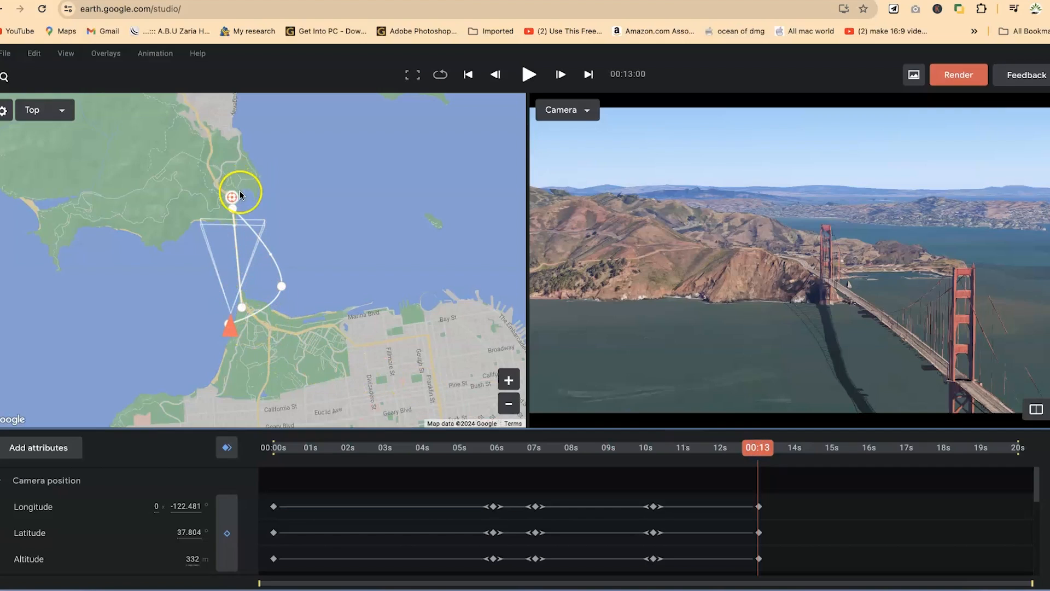
pyautogui.moveTo(231, 324); pyautogui.dragTo(327, 309)
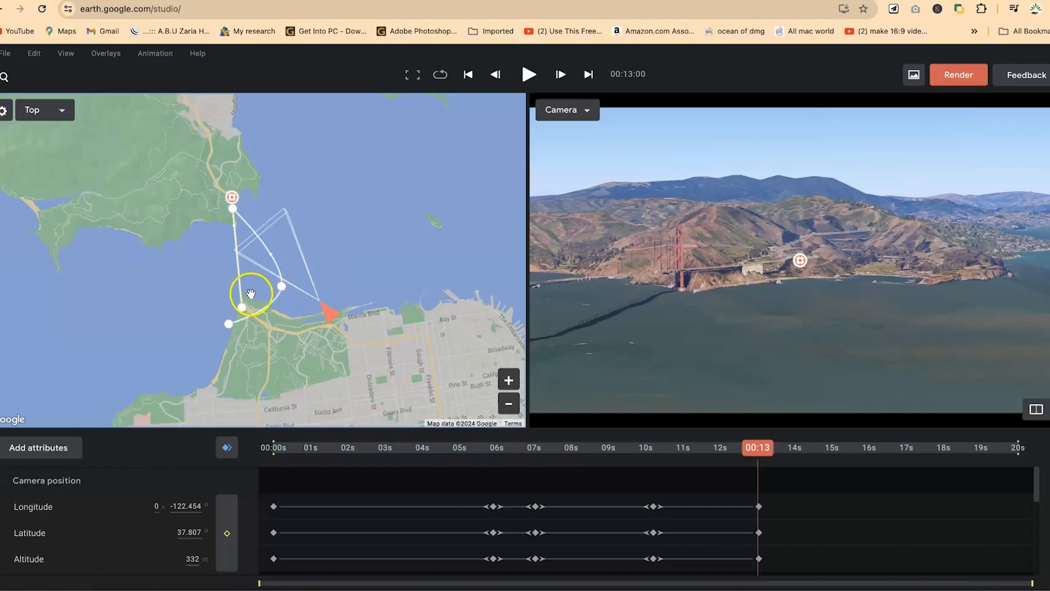
pyautogui.moveTo(761, 448); pyautogui.dragTo(718, 446)
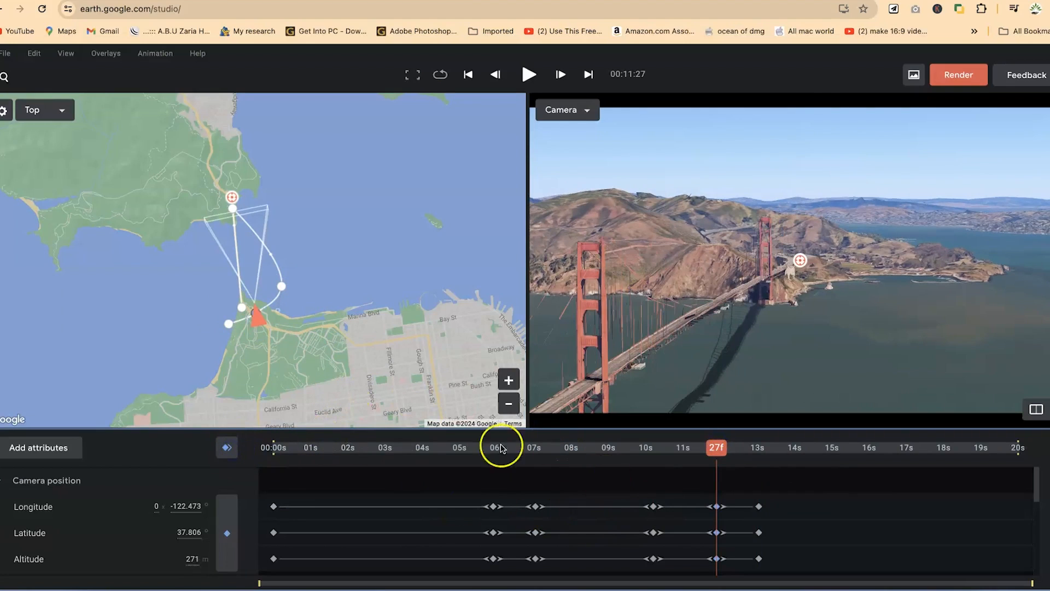
pyautogui.moveTo(257, 318); pyautogui.dragTo(288, 277)
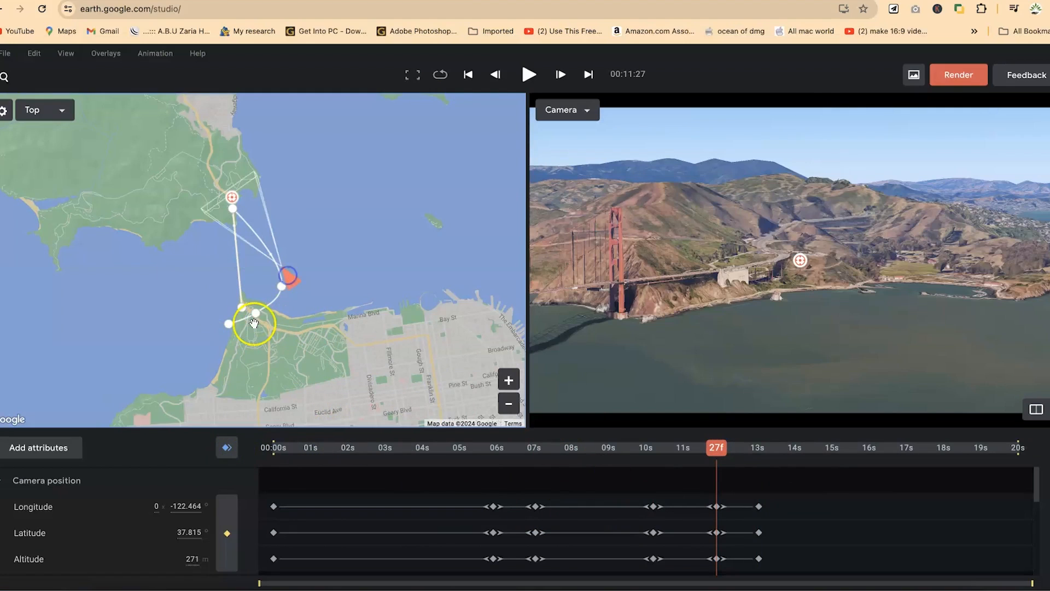
pyautogui.moveTo(254, 321)
pyautogui.mouseDown()
pyautogui.moveTo(239, 355)
pyautogui.moveTo(278, 349)
pyautogui.moveTo(217, 345)
pyautogui.mouseUp()
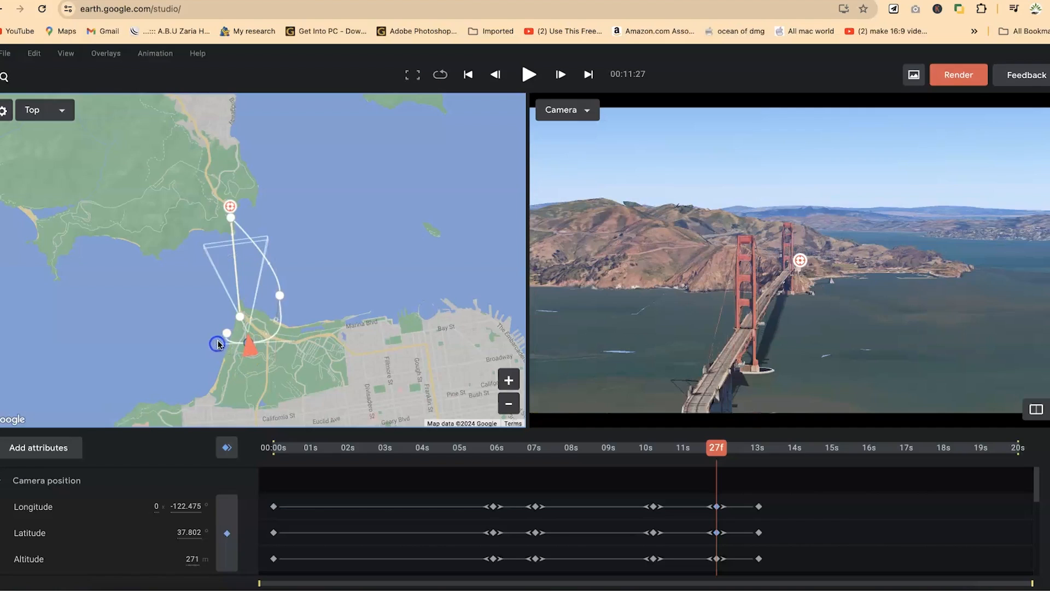
# Step: Reshape the return path's end, moving the 00:11:27 point near latitude 37.801, longitude -122.479 and the last point near 37.807, -122.486
pyautogui.click(280, 296)
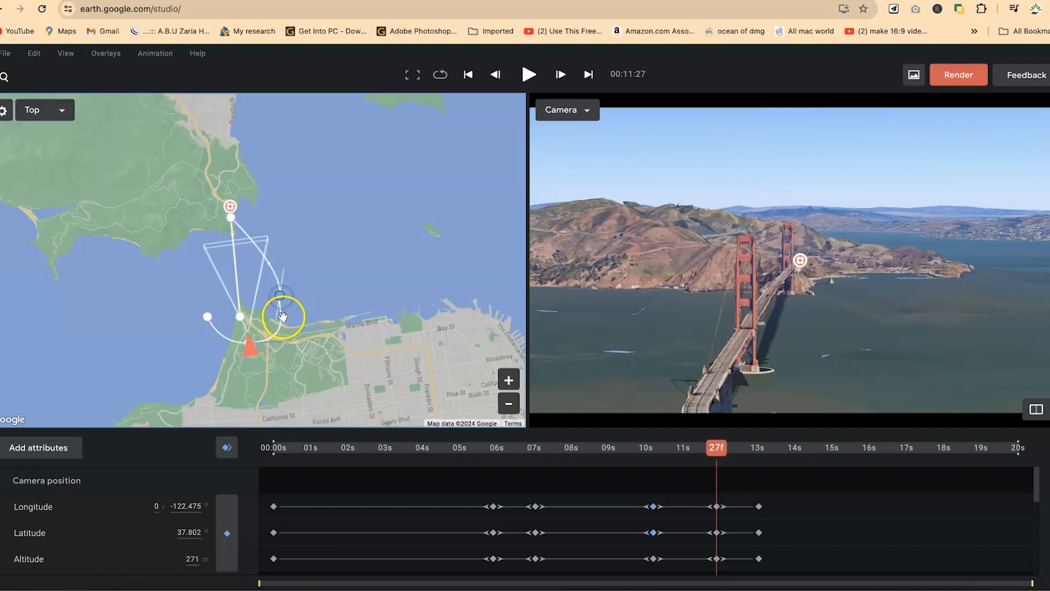
pyautogui.moveTo(274, 320)
pyautogui.mouseDown()
pyautogui.moveTo(283, 315)
pyautogui.moveTo(234, 348)
pyautogui.mouseUp()
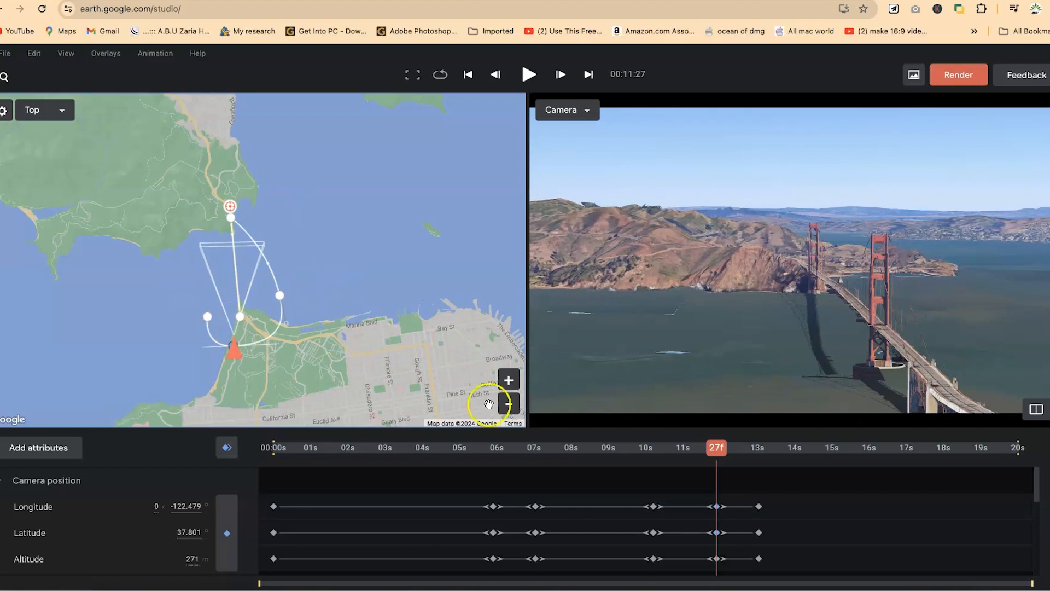
pyautogui.moveTo(718, 446); pyautogui.dragTo(760, 482)
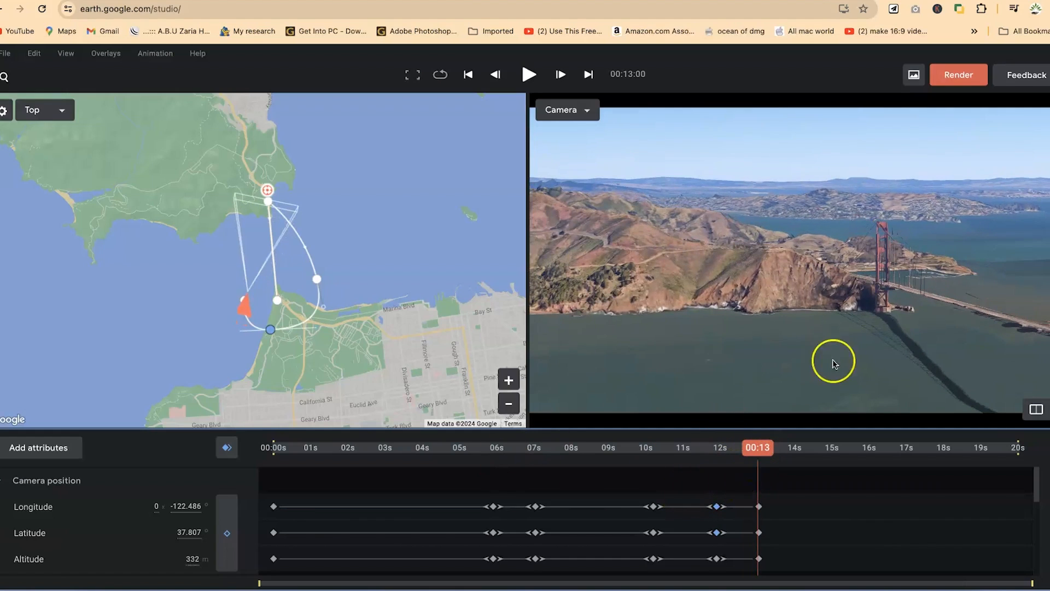
# Step: Keyframe the camera at 00:20:00 back at the bridge's south end, near latitude 37.807 and longitude -122.477, at about 80 m altitude
pyautogui.moveTo(774, 443); pyautogui.dragTo(1021, 448)
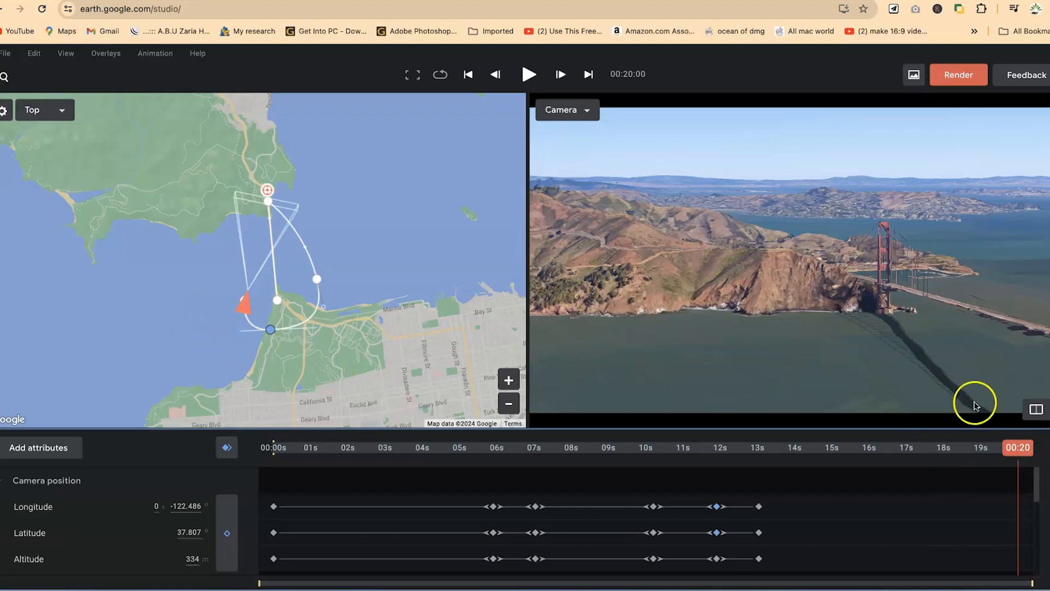
pyautogui.moveTo(793, 235); pyautogui.dragTo(618, 375)
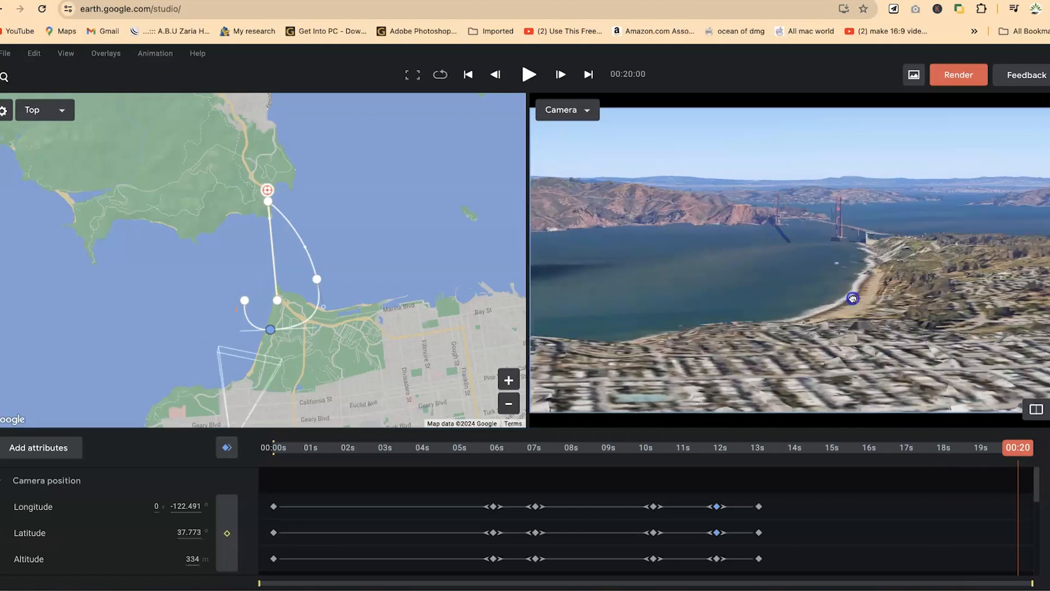
pyautogui.moveTo(749, 245); pyautogui.dragTo(690, 444)
pyautogui.moveTo(772, 389); pyautogui.dragTo(788, 273)
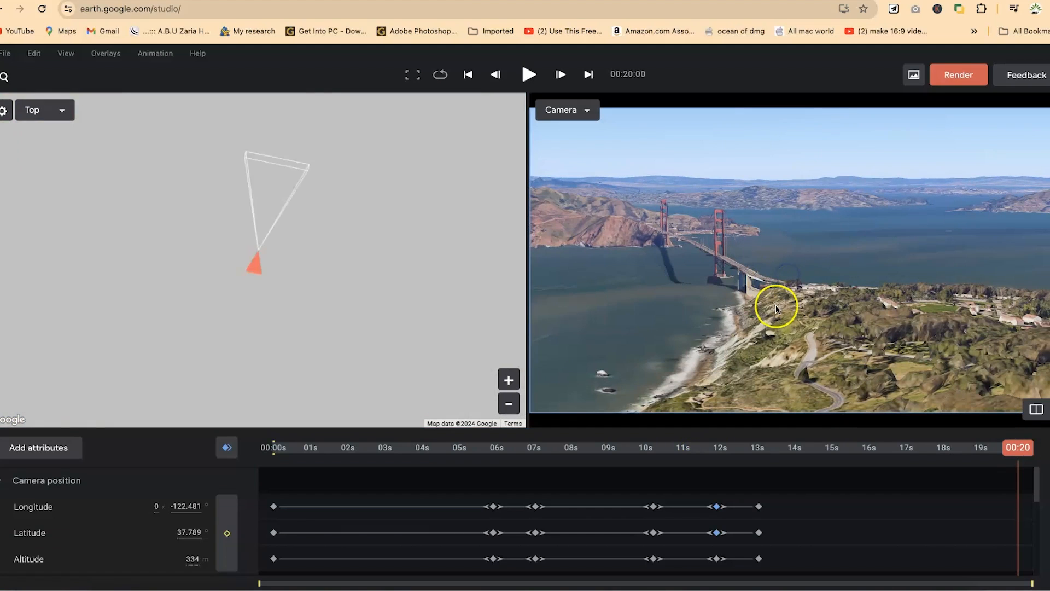
pyautogui.moveTo(776, 306); pyautogui.dragTo(709, 337, button='middle')
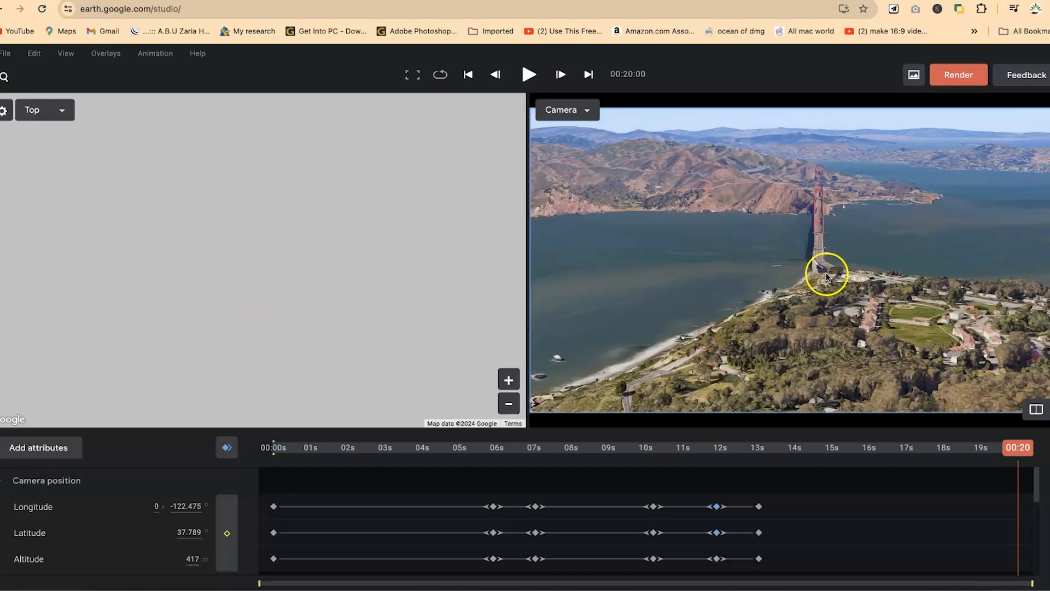
pyautogui.scroll(10, 826, 273)
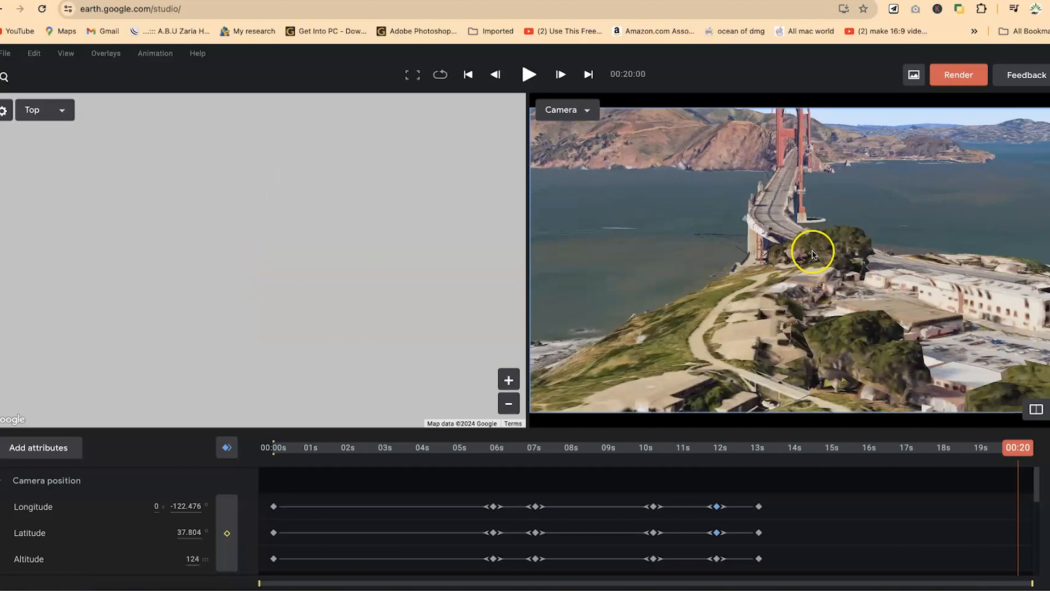
pyautogui.scroll(4, 810, 257)
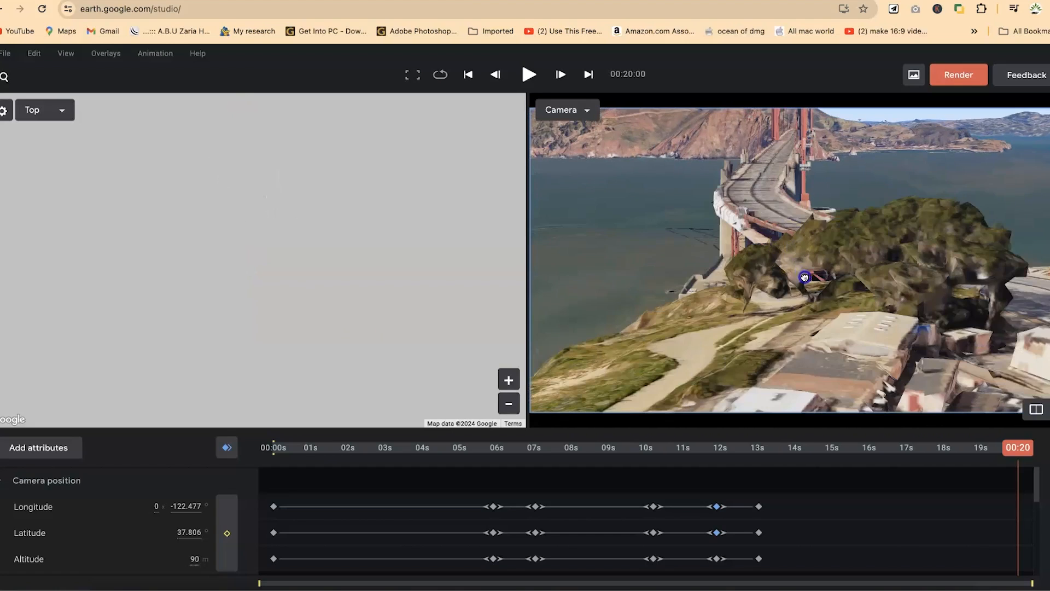
pyautogui.moveTo(804, 277); pyautogui.dragTo(843, 224)
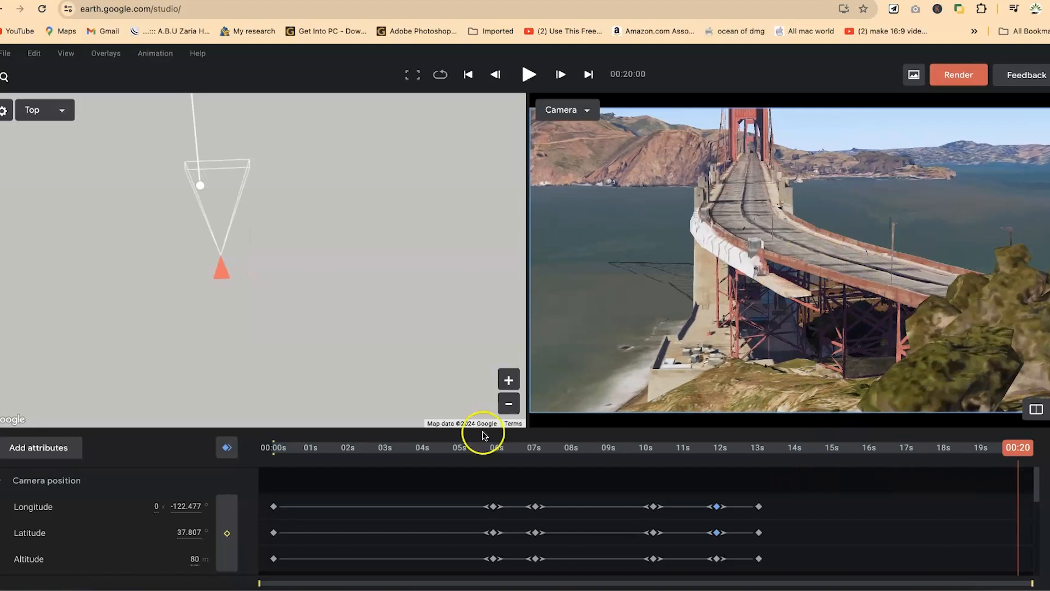
pyautogui.click(227, 450)
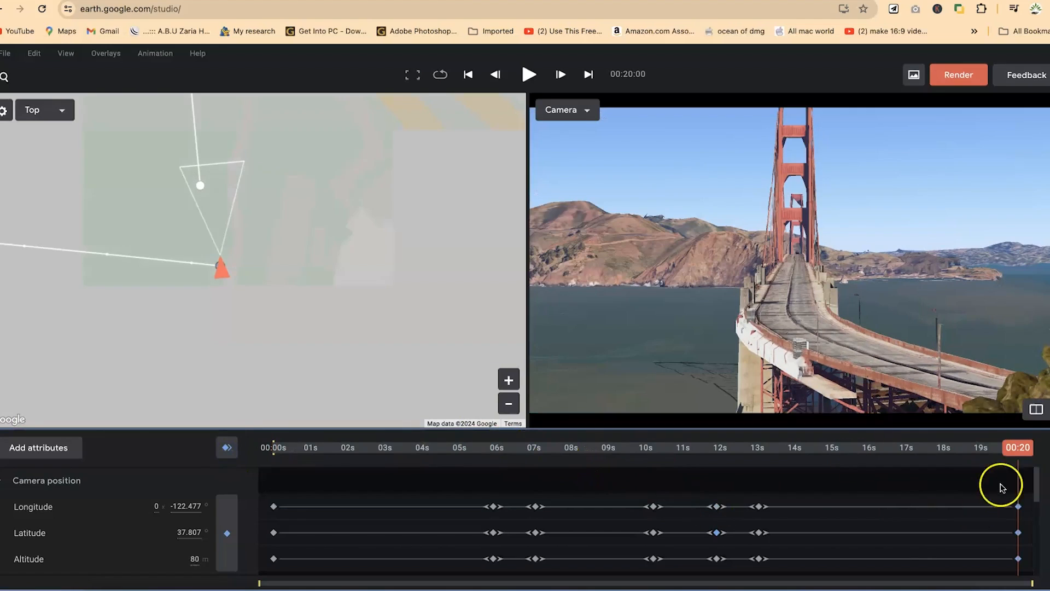
# Step: Scrub through the timeline and play the animation from the start to check the complete flight
pyautogui.moveTo(1016, 450); pyautogui.dragTo(569, 447)
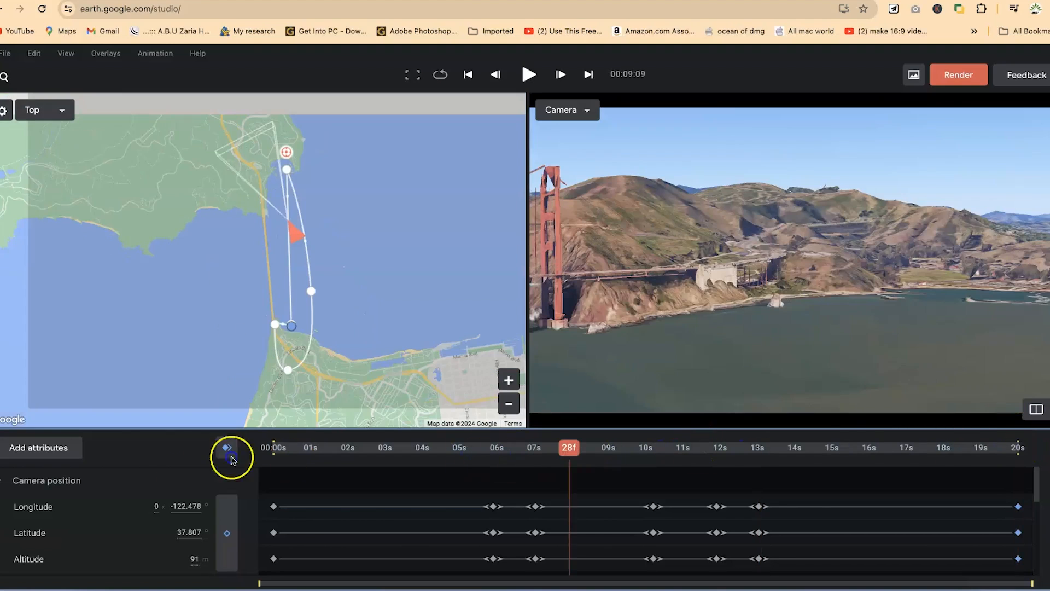
pyautogui.click(278, 448)
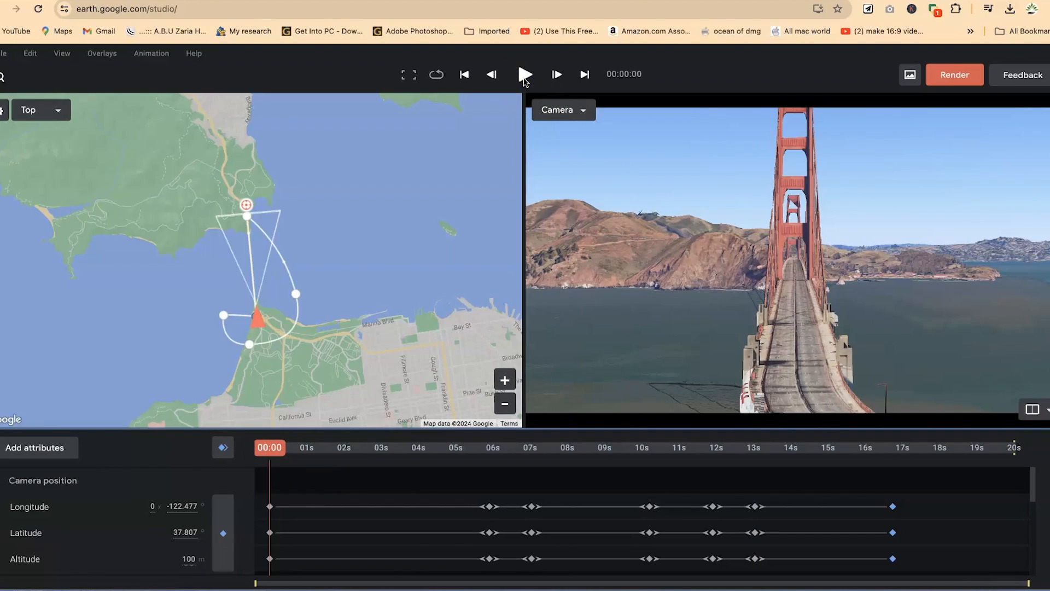
pyautogui.click(525, 76)
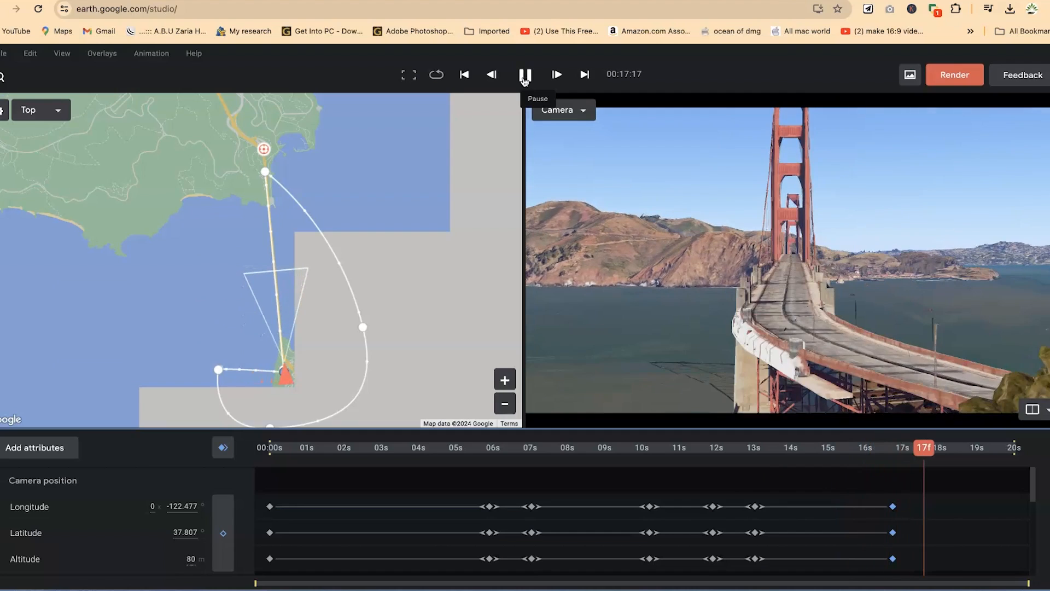
pyautogui.click(524, 78)
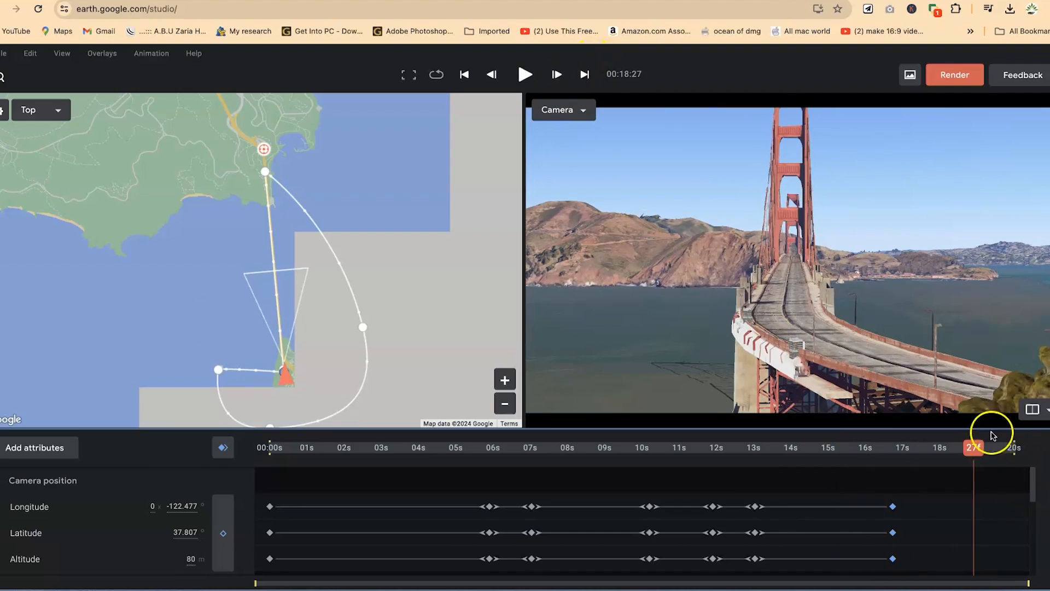
pyautogui.moveTo(978, 450); pyautogui.dragTo(264, 441)
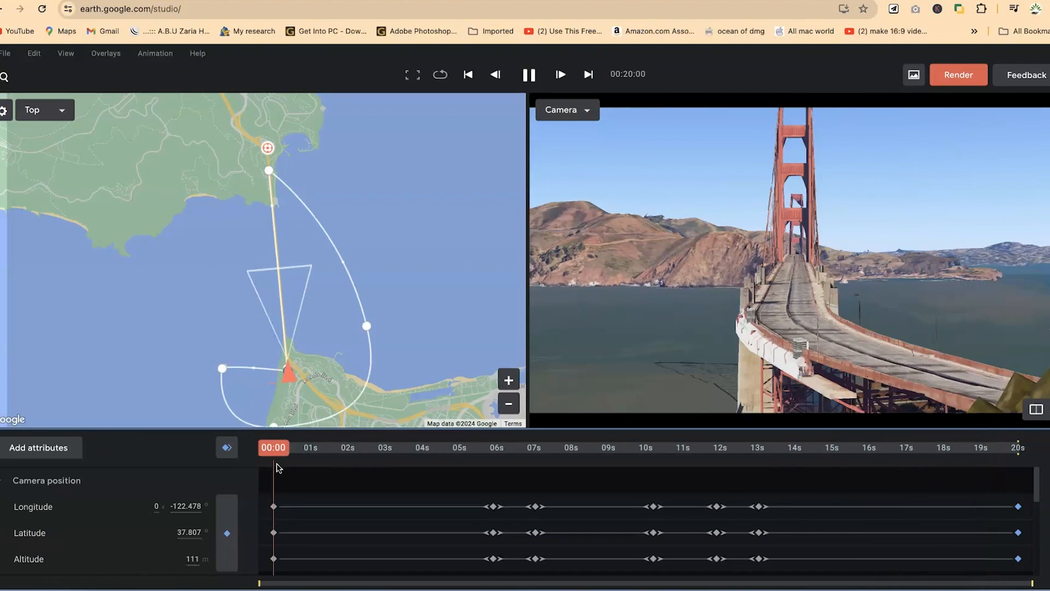
# Step: Select the final keyframes of all camera attributes at 20 s and move them earlier to about 16.7 s
pyautogui.moveTo(288, 449); pyautogui.dragTo(1025, 488)
pyautogui.click(1006, 485)
pyautogui.moveTo(1030, 568); pyautogui.dragTo(1031, 563)
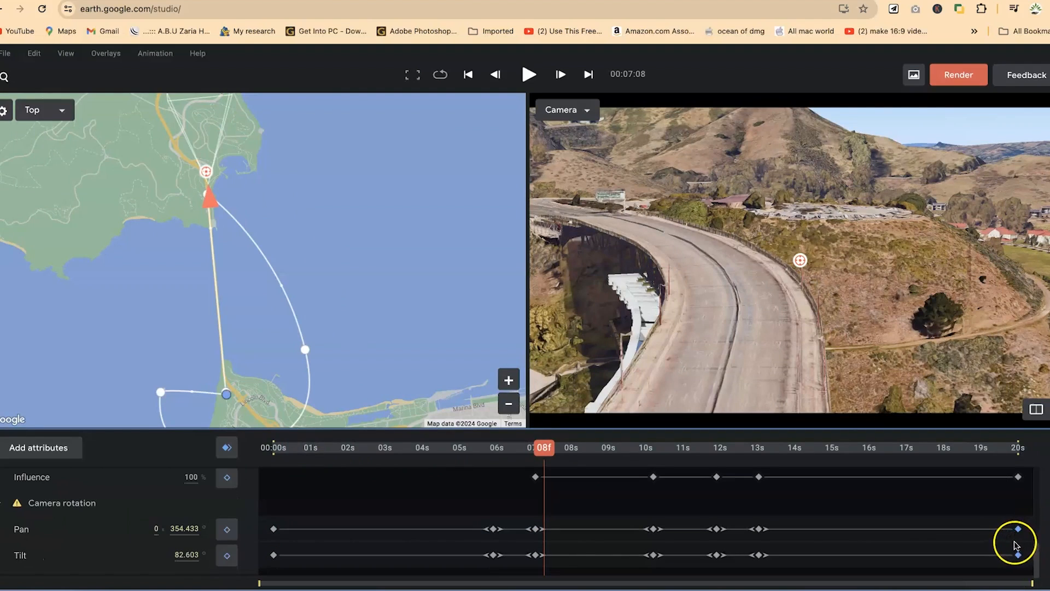
pyautogui.scroll(4, 1016, 547)
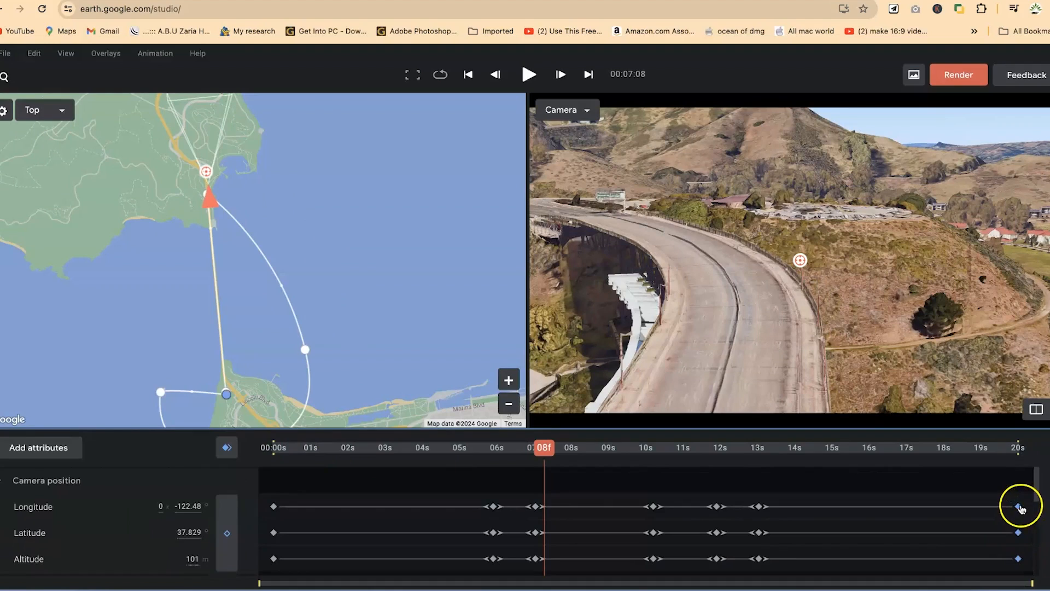
pyautogui.moveTo(894, 512); pyautogui.dragTo(897, 512)
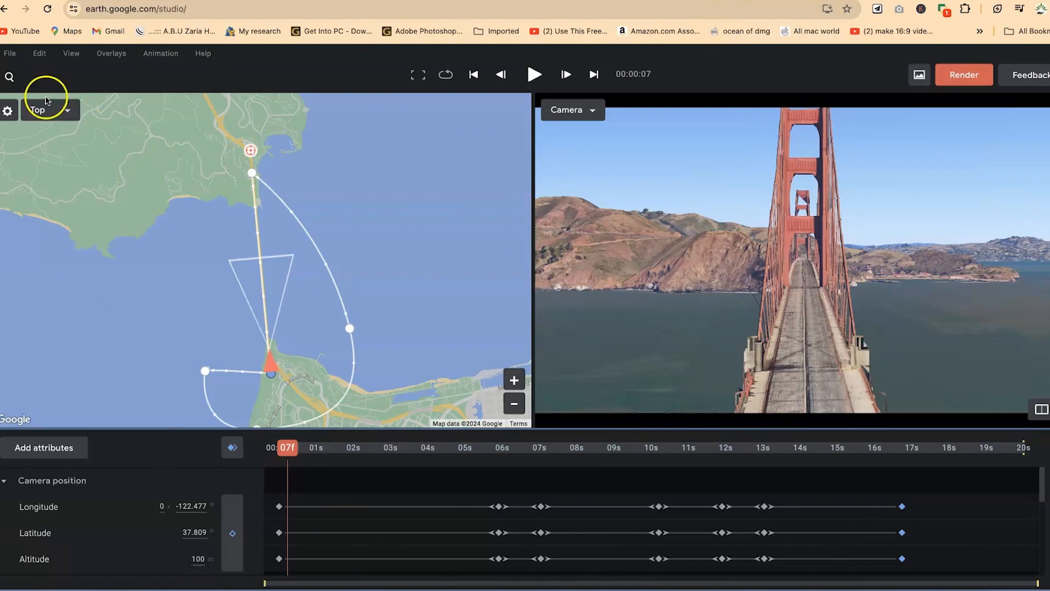
# Step: Start saving the project as a new file and enter "The bridge animation" as its file name
pyautogui.click(9, 57)
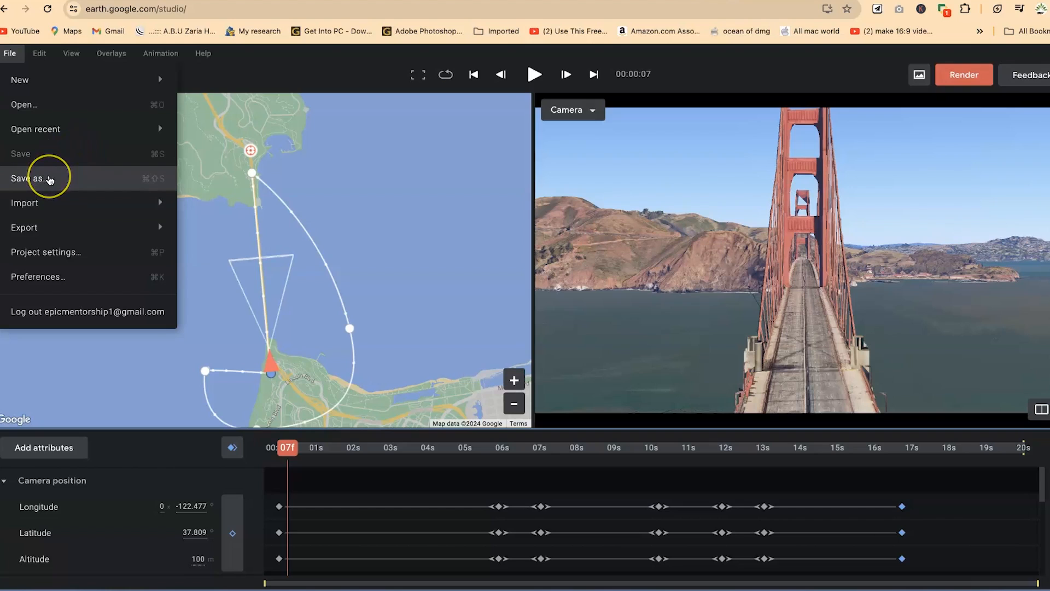
pyautogui.click(49, 179)
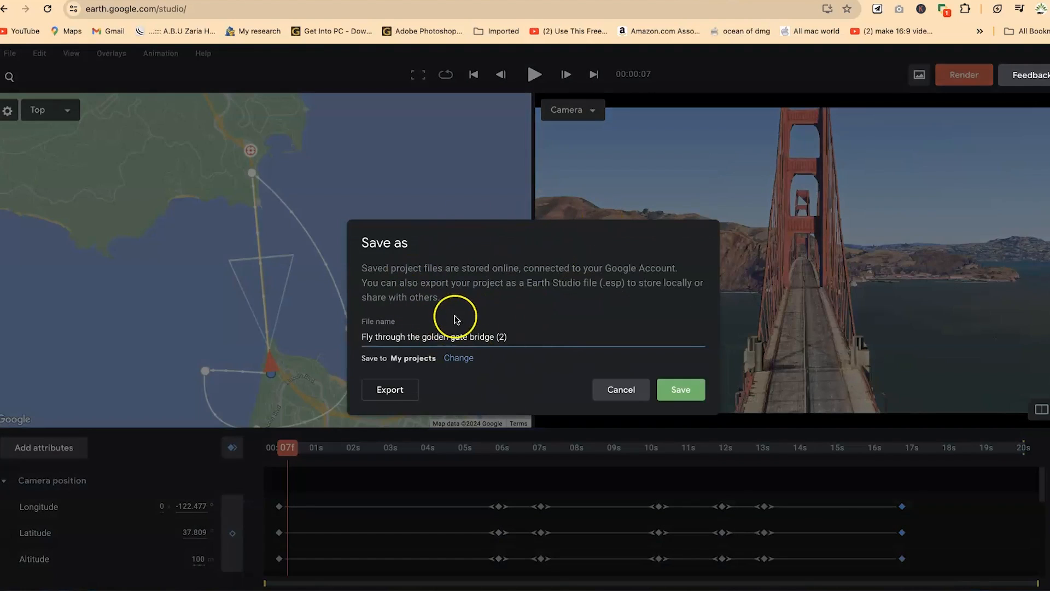
pyautogui.tripleClick(516, 338)
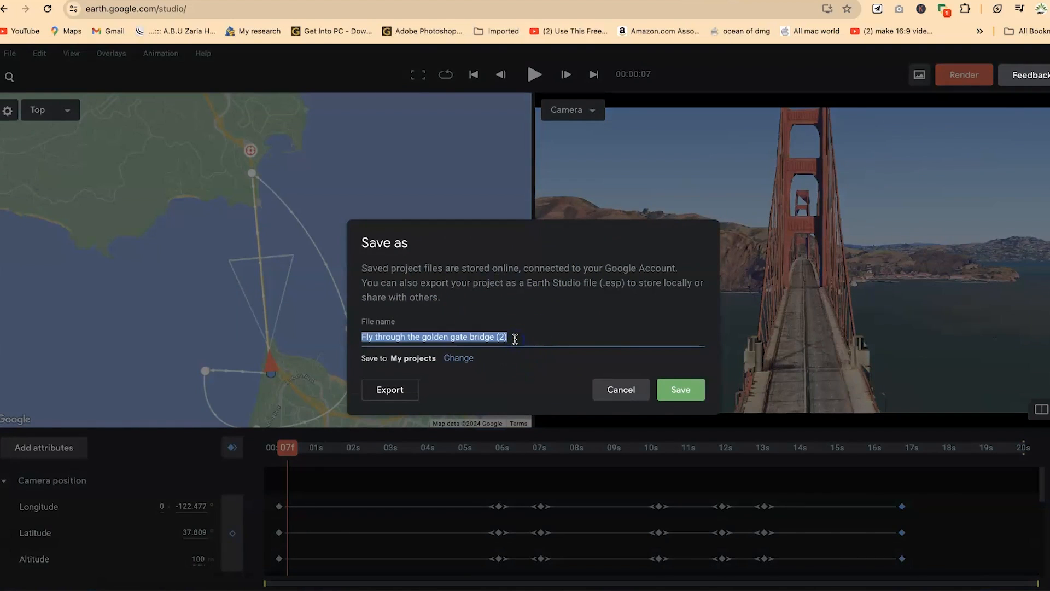
pyautogui.write('The bridge animation')
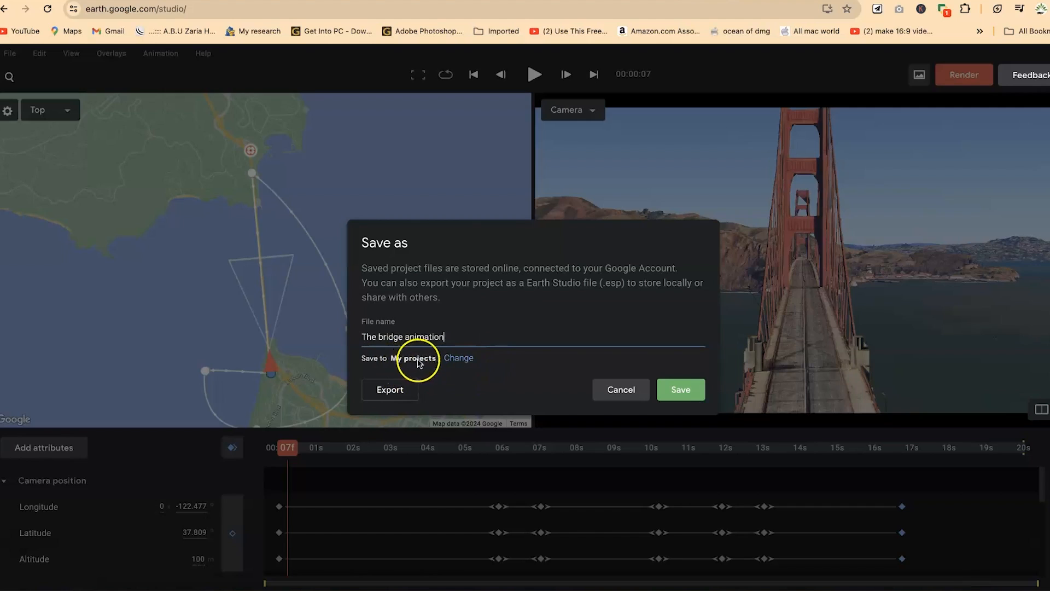
# Step: Create a new folder named "The bridge project" inside My projects as a save location
pyautogui.click(466, 358)
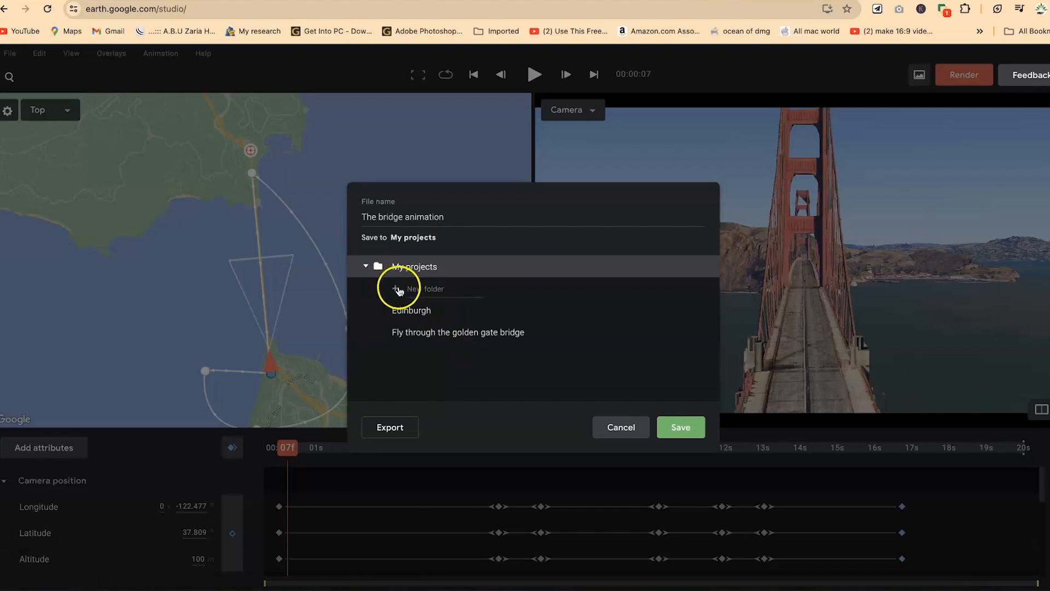
pyautogui.click(432, 309)
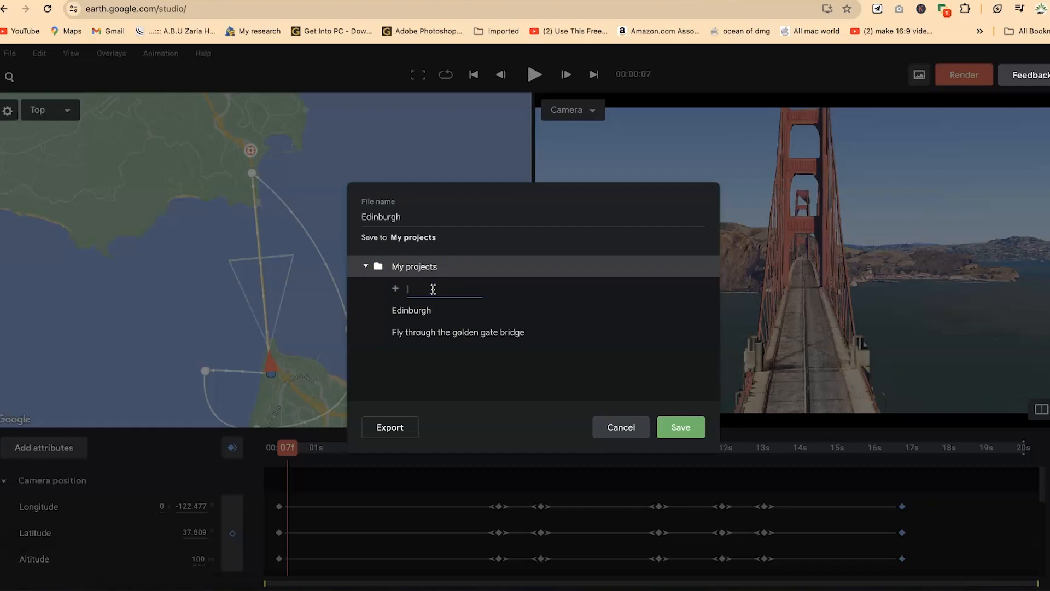
pyautogui.click(468, 330)
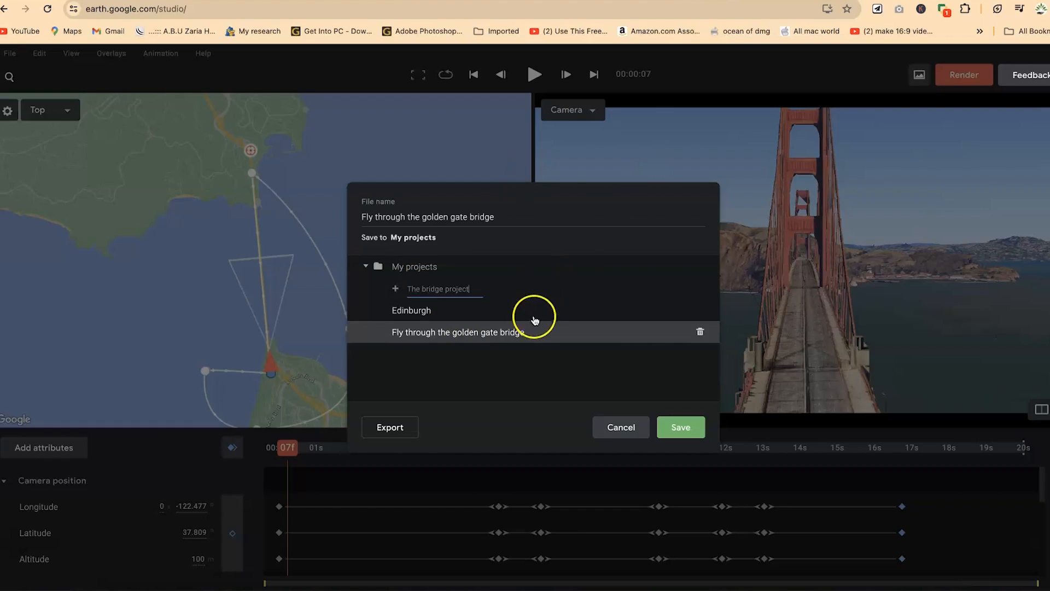
pyautogui.click(532, 283)
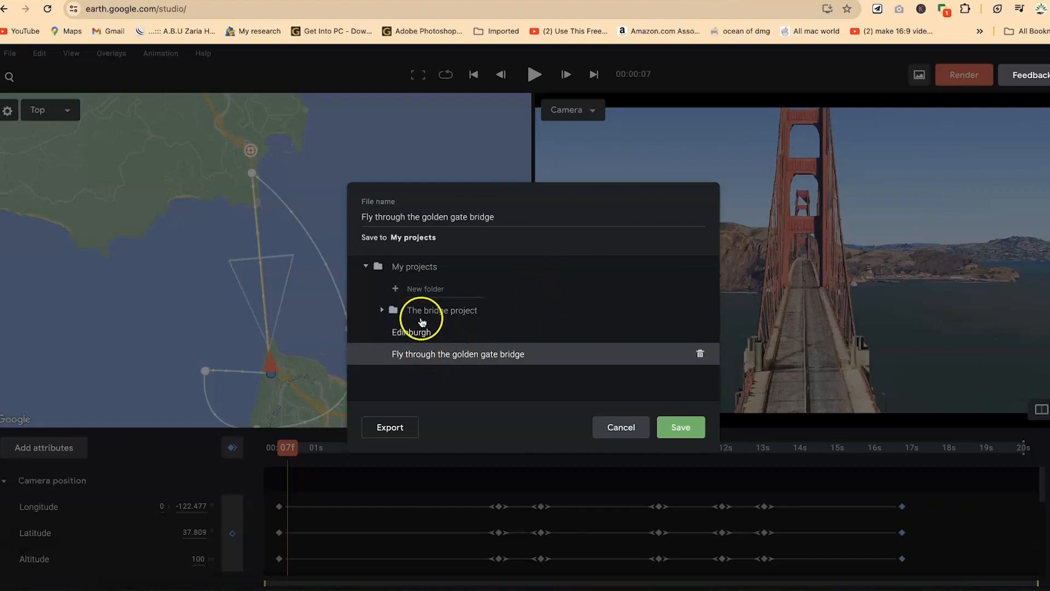
# Step: Save the project in the folder "The bridge project" under the file name "Fly through the golden gate bridge"
pyautogui.click(434, 314)
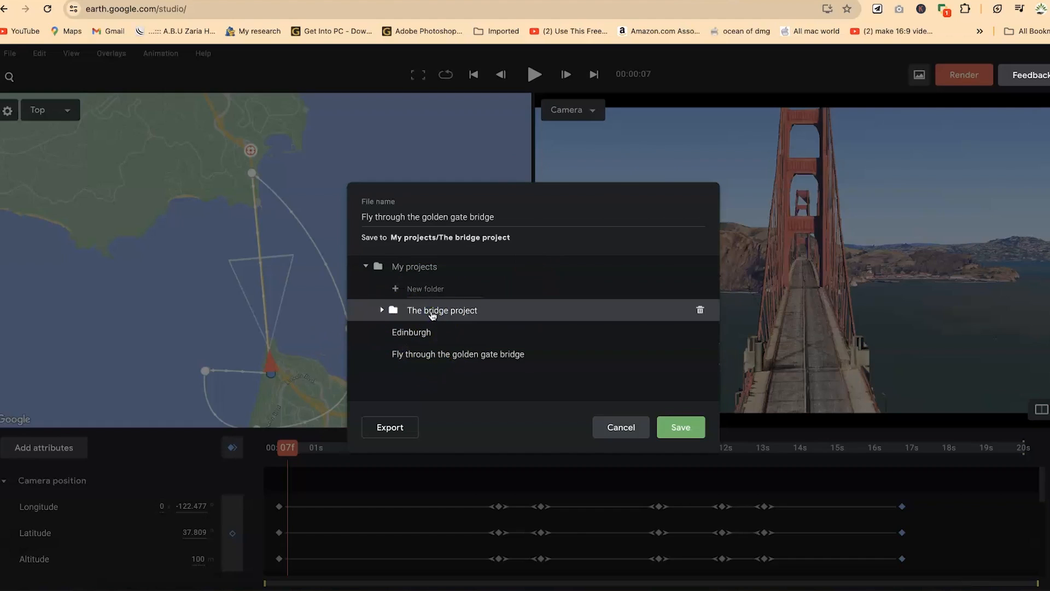
pyautogui.click(393, 310)
pyautogui.click(684, 431)
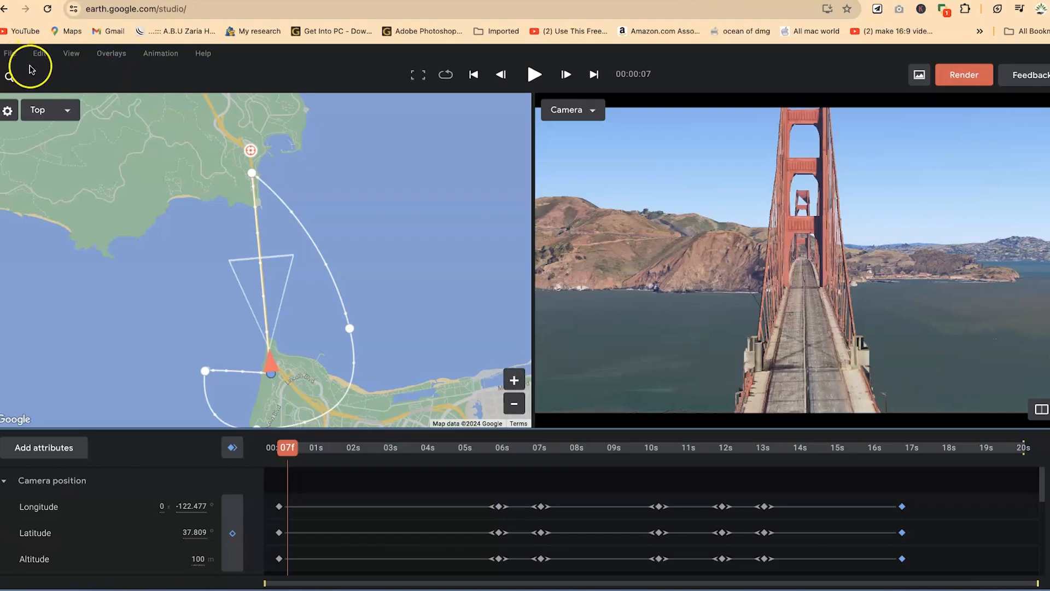
# Step: Export the Earth Studio project as "Fly through the golden gate bridge.esp" and show the file in the Downloads folder
pyautogui.click(9, 53)
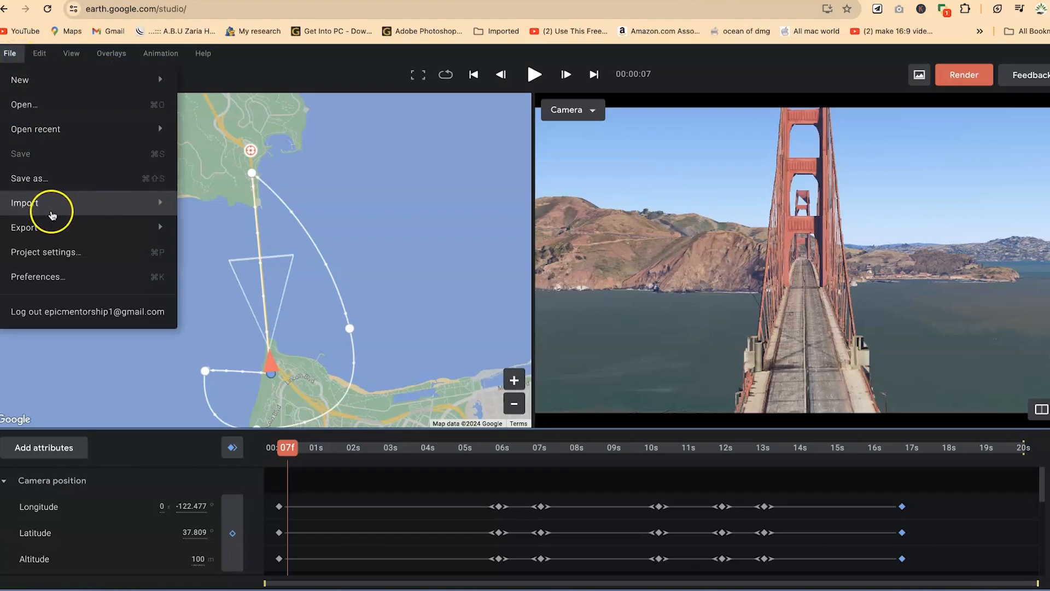
pyautogui.moveTo(63, 228)
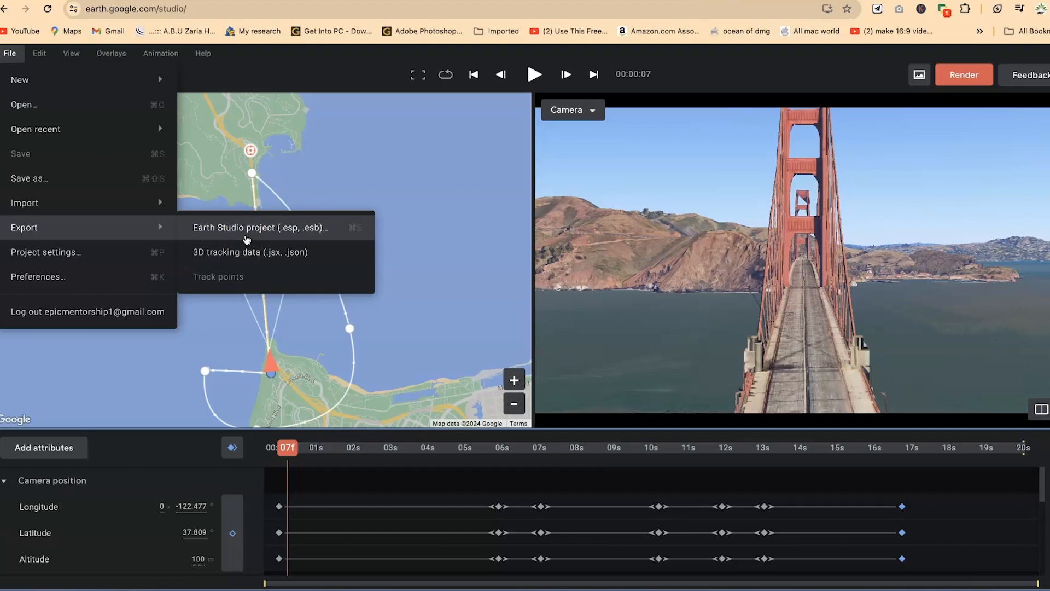
pyautogui.click(275, 228)
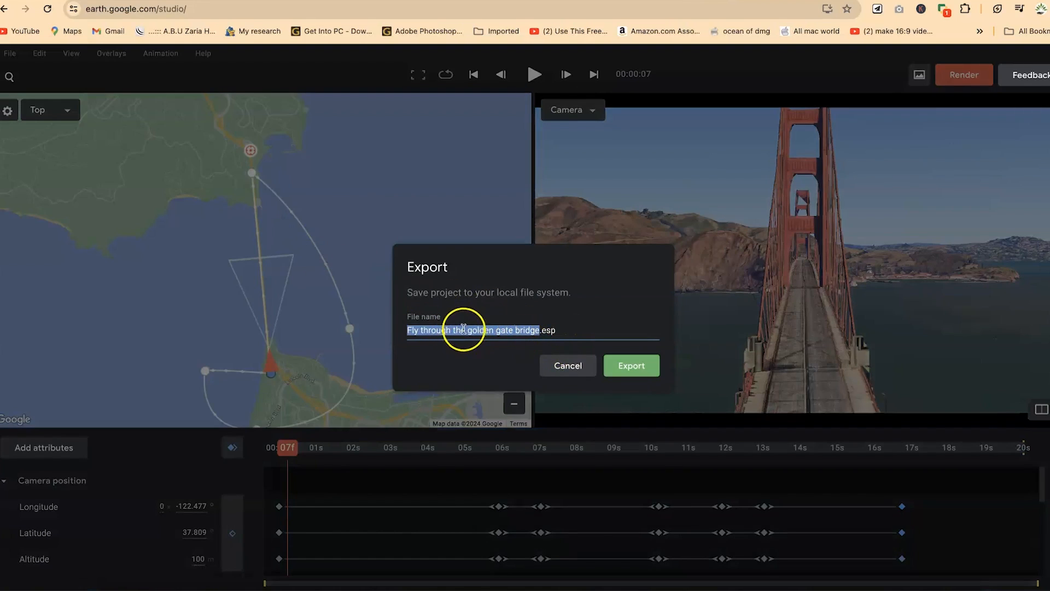
pyautogui.click(621, 365)
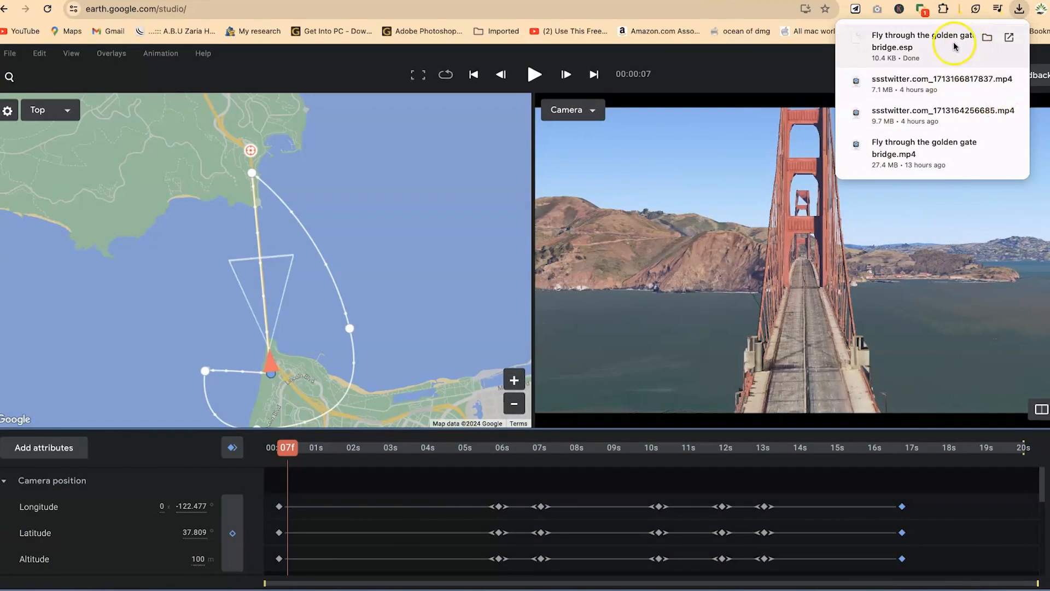
pyautogui.click(988, 37)
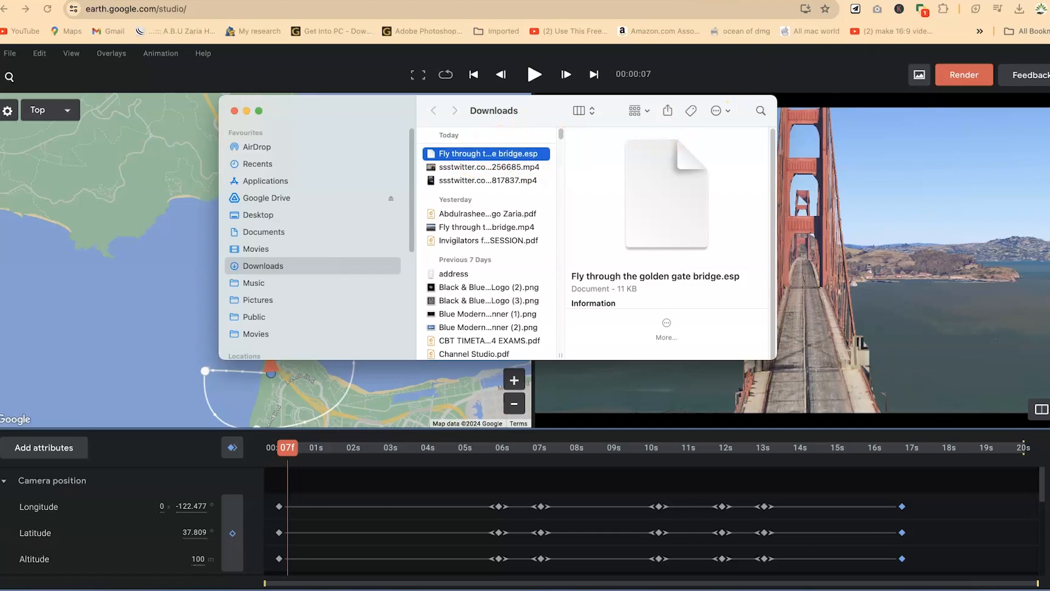
# Step: Open the Google Earth Studio start page in a new browser tab
pyautogui.click(1011, 0)
pyautogui.press('super+t')
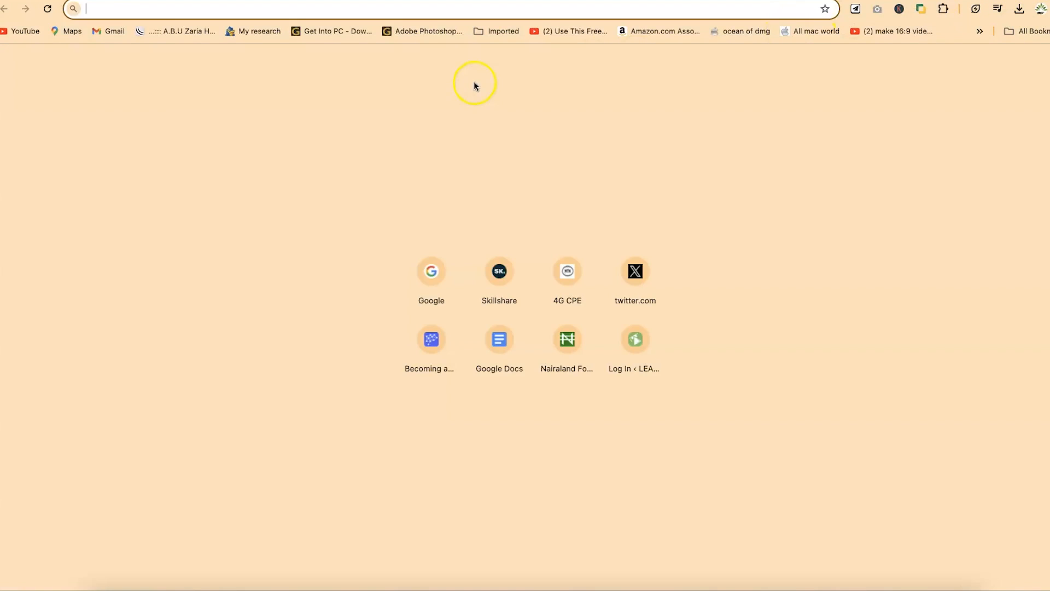
pyautogui.write('ear')
pyautogui.press('Return')
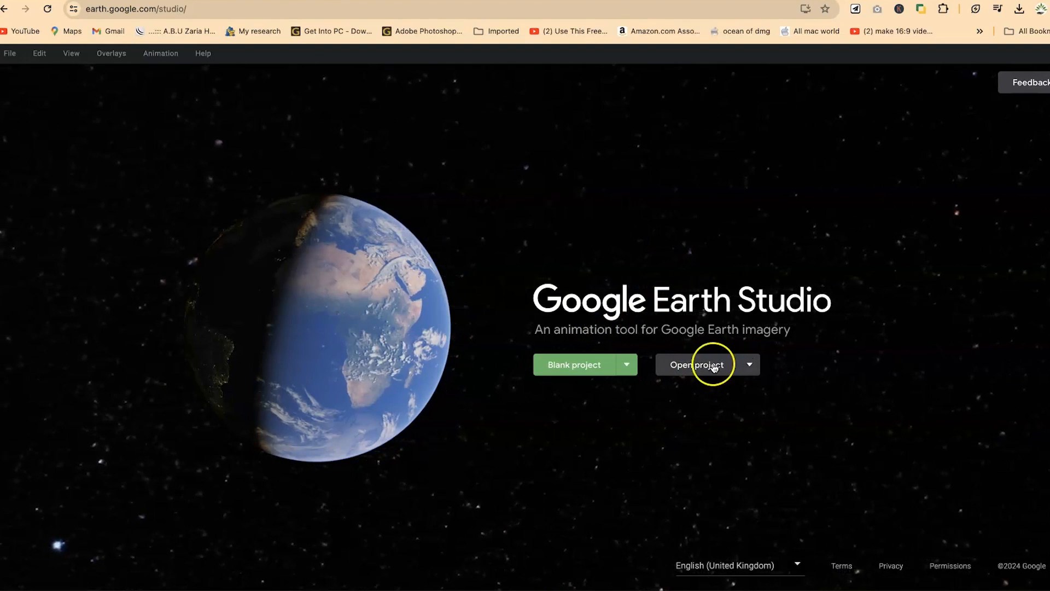
# Step: Import the project file "Fly through the golden gate bridge.esp" from the Downloads folder and scrub through its animation
pyautogui.click(750, 366)
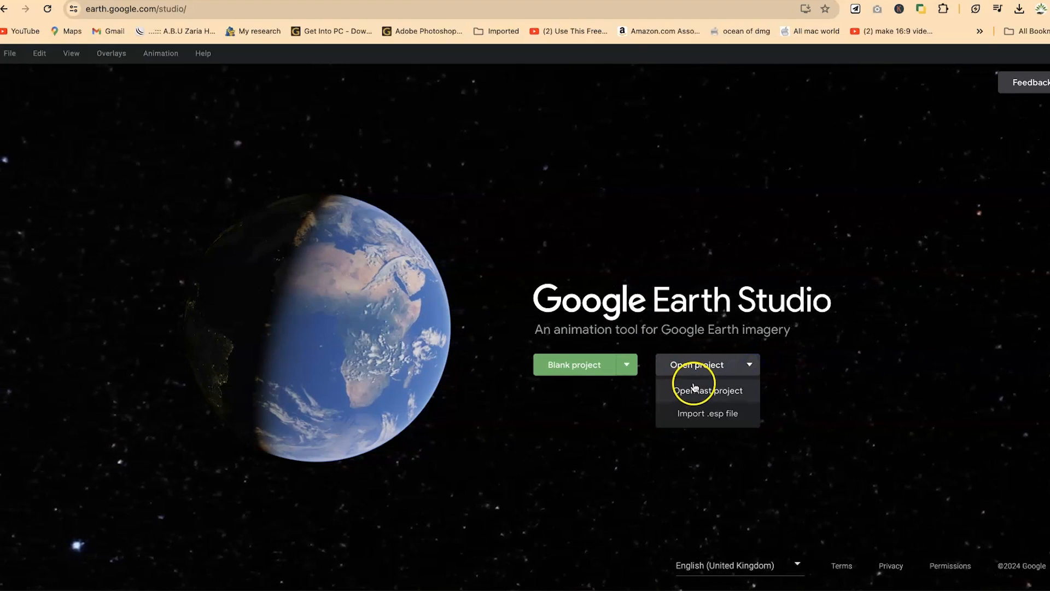
pyautogui.click(715, 417)
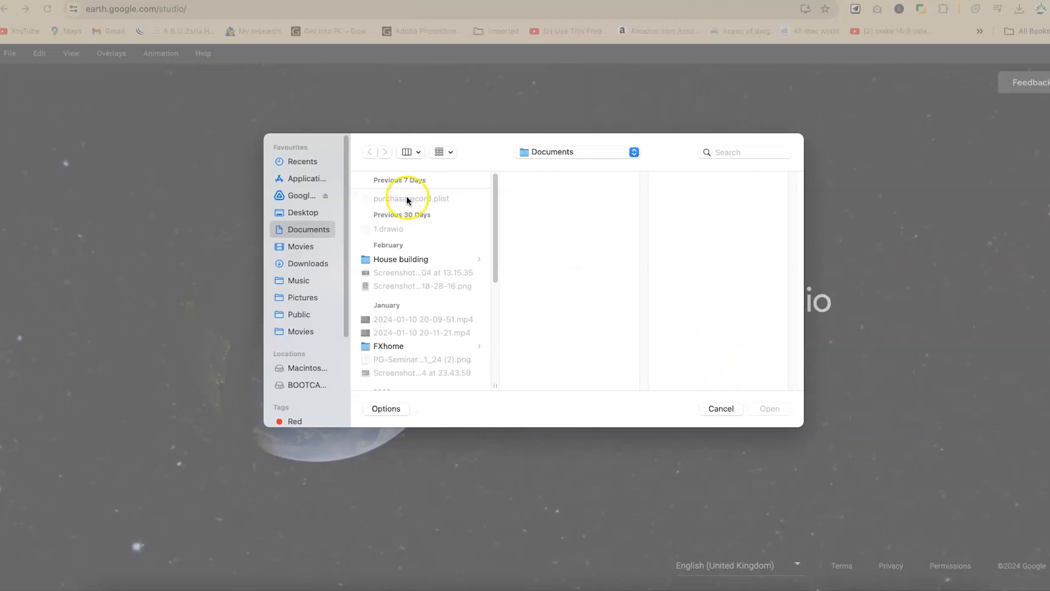
pyautogui.click(298, 262)
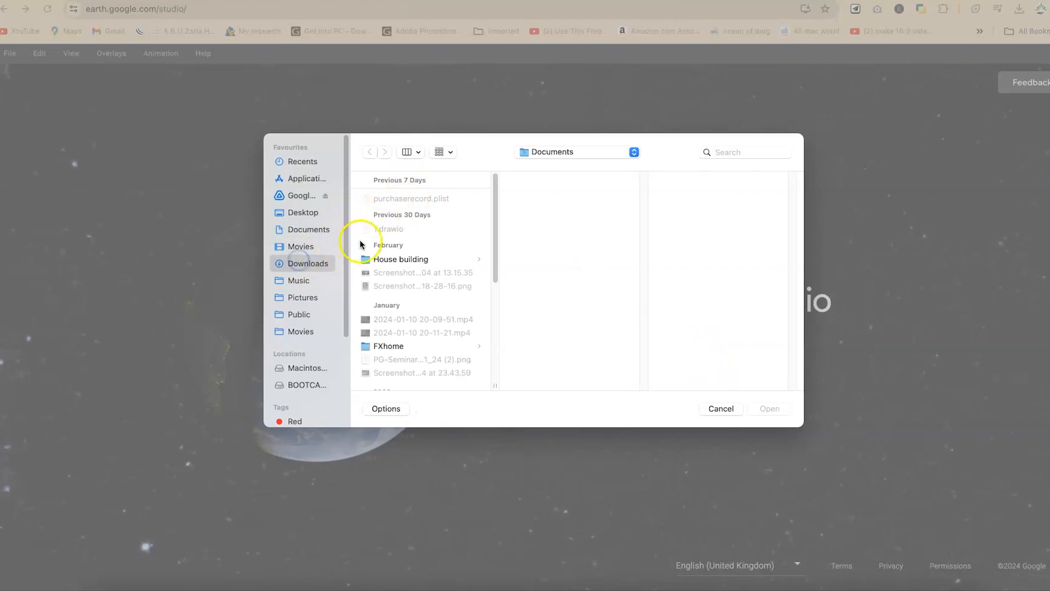
pyautogui.click(402, 198)
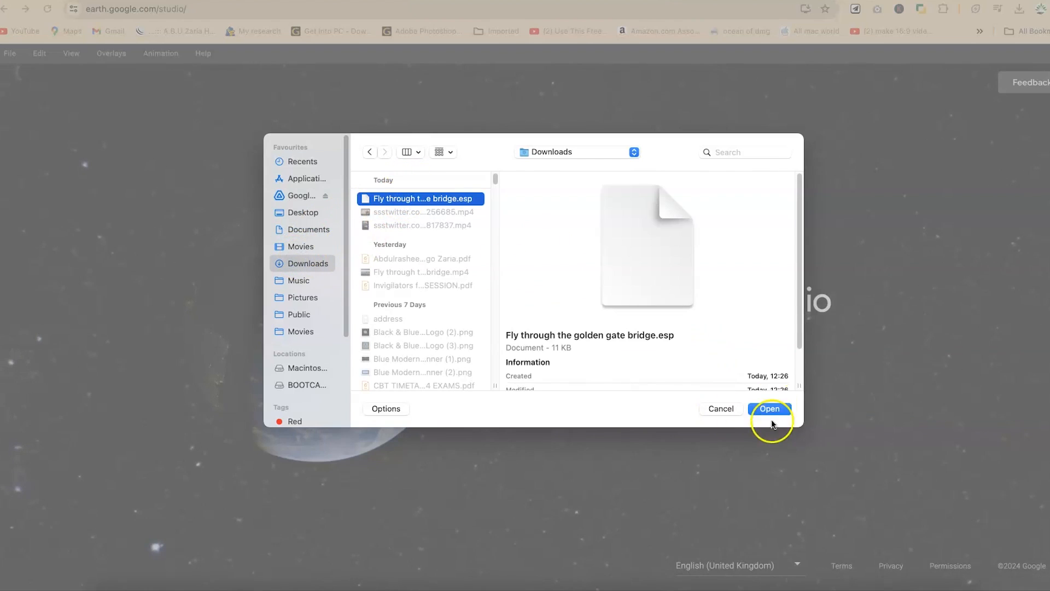
pyautogui.click(771, 408)
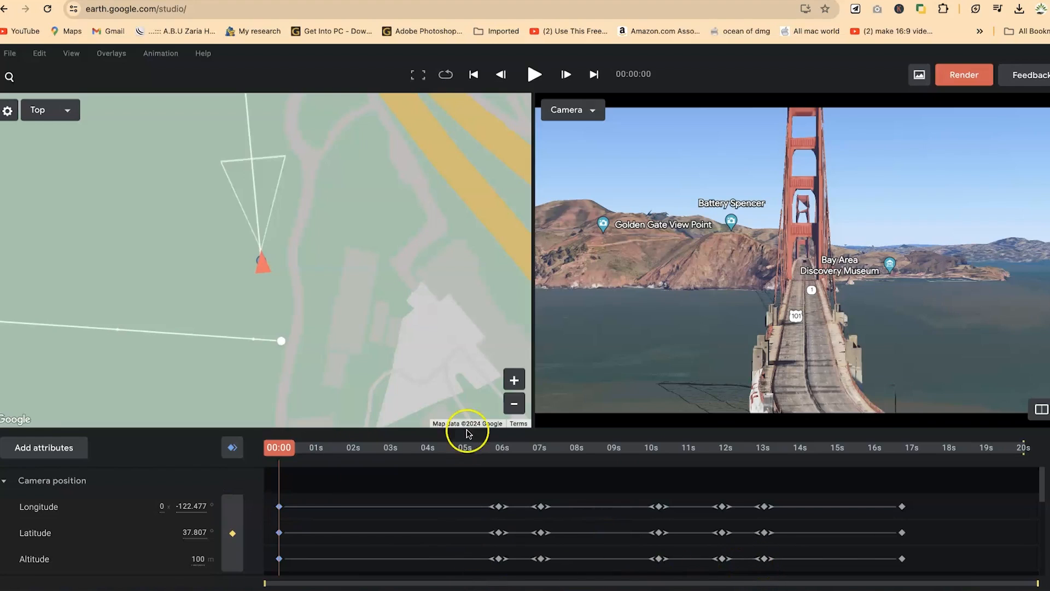
pyautogui.moveTo(281, 447); pyautogui.dragTo(871, 473)
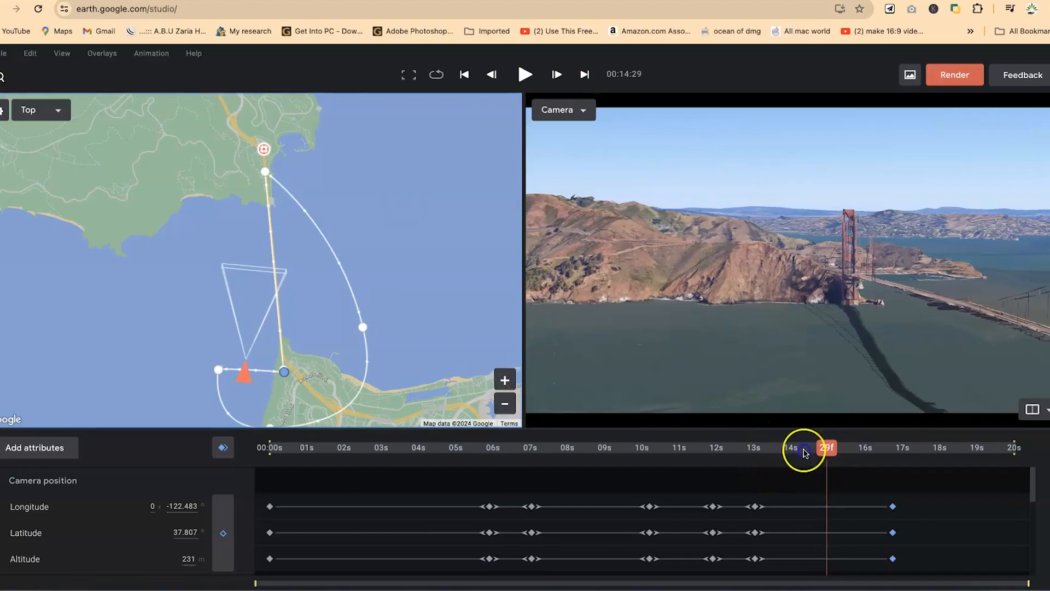
pyautogui.moveTo(804, 452); pyautogui.dragTo(175, 434)
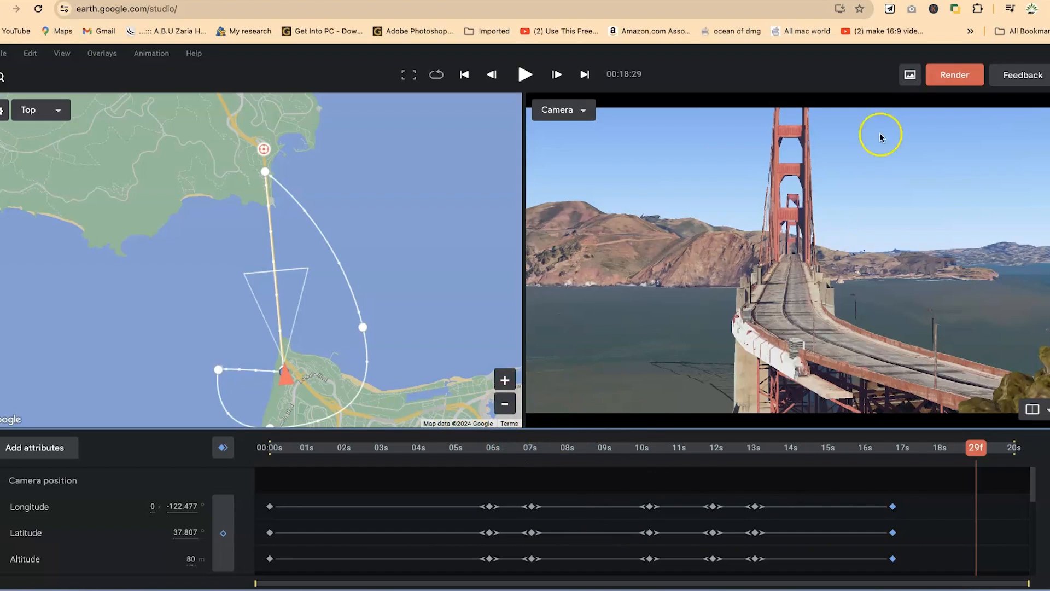
# Step: Open the project's render settings and review the list of existing cloud renders
pyautogui.click(963, 78)
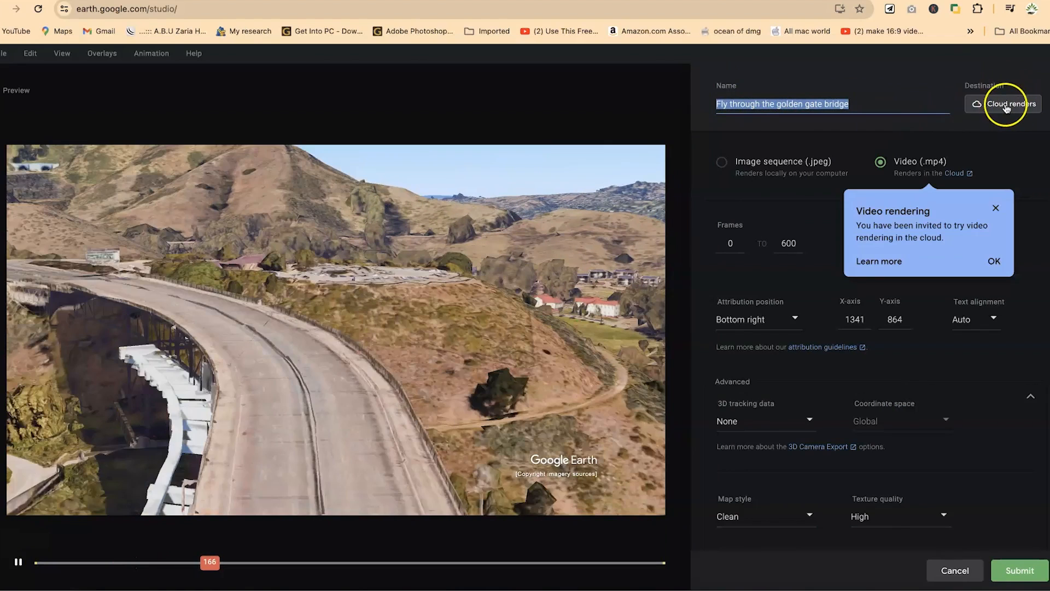
pyautogui.click(1006, 106)
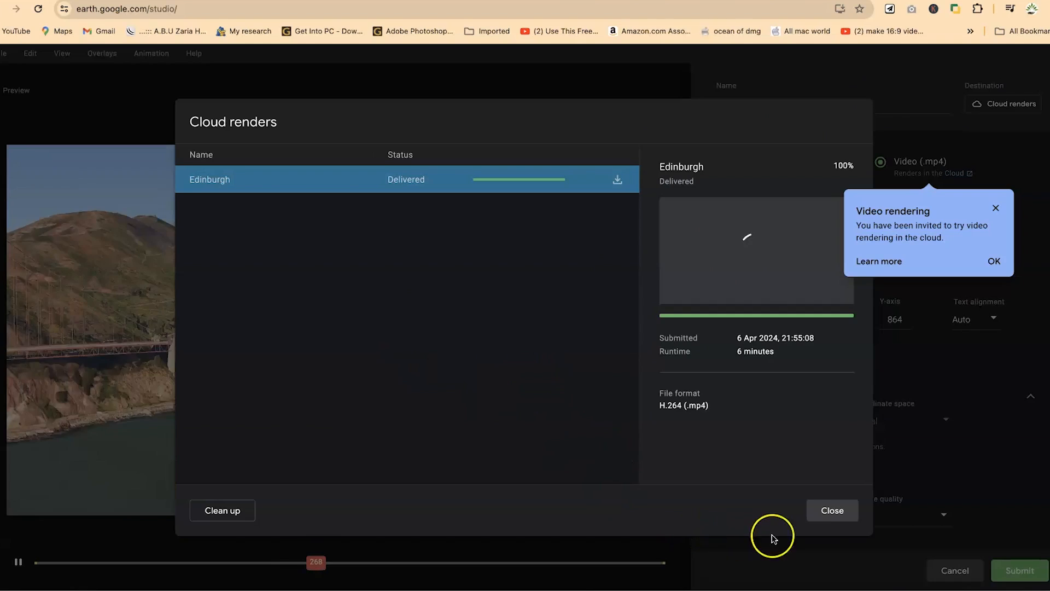
pyautogui.click(827, 512)
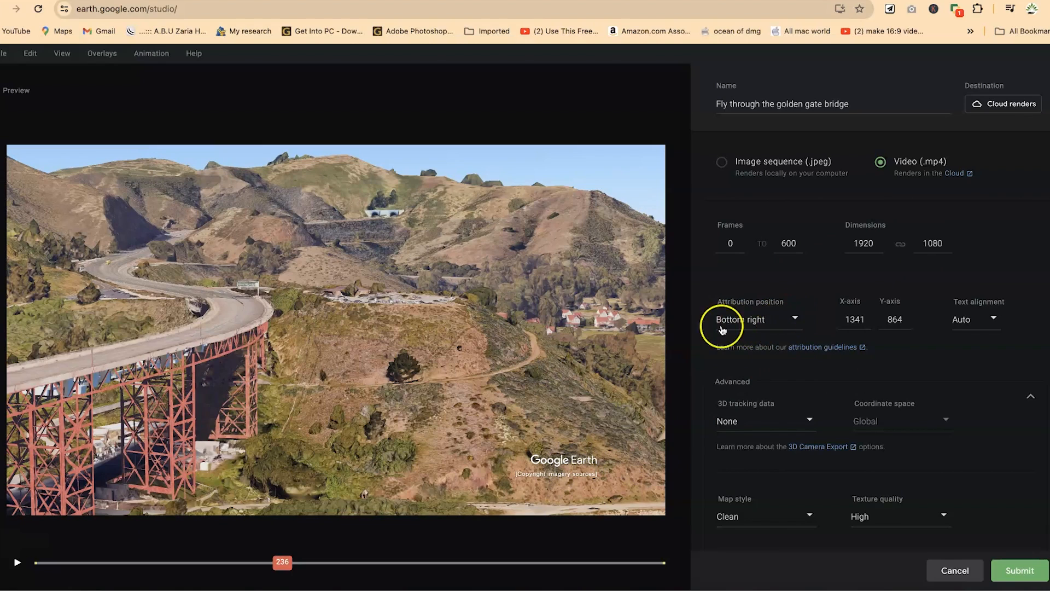
# Step: Move the Google Earth attribution to a custom position at X 1497, Y 922 and submit the MP4 video for cloud rendering
pyautogui.click(794, 323)
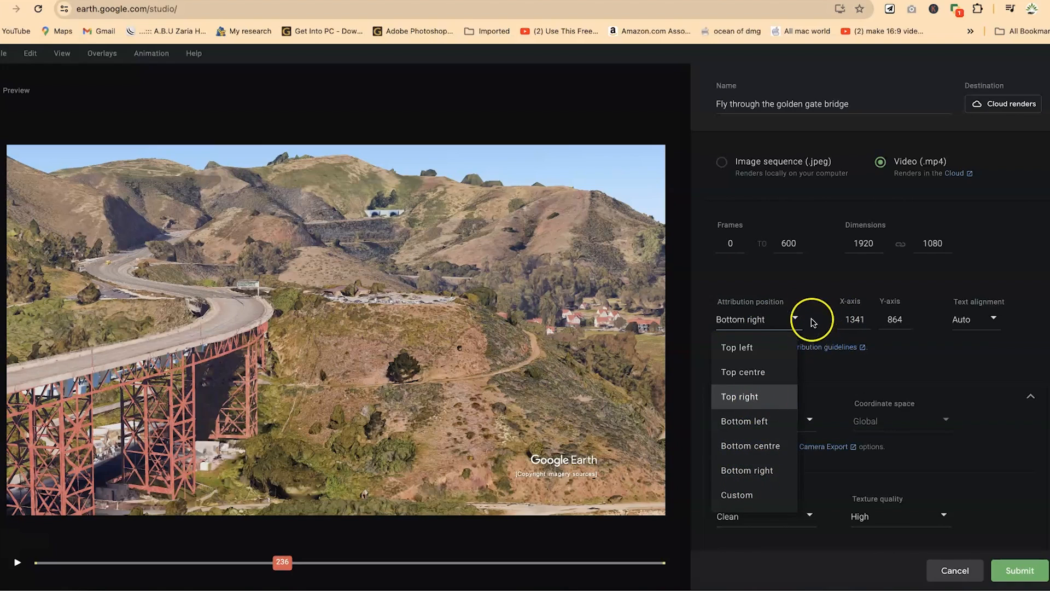
pyautogui.click(557, 474)
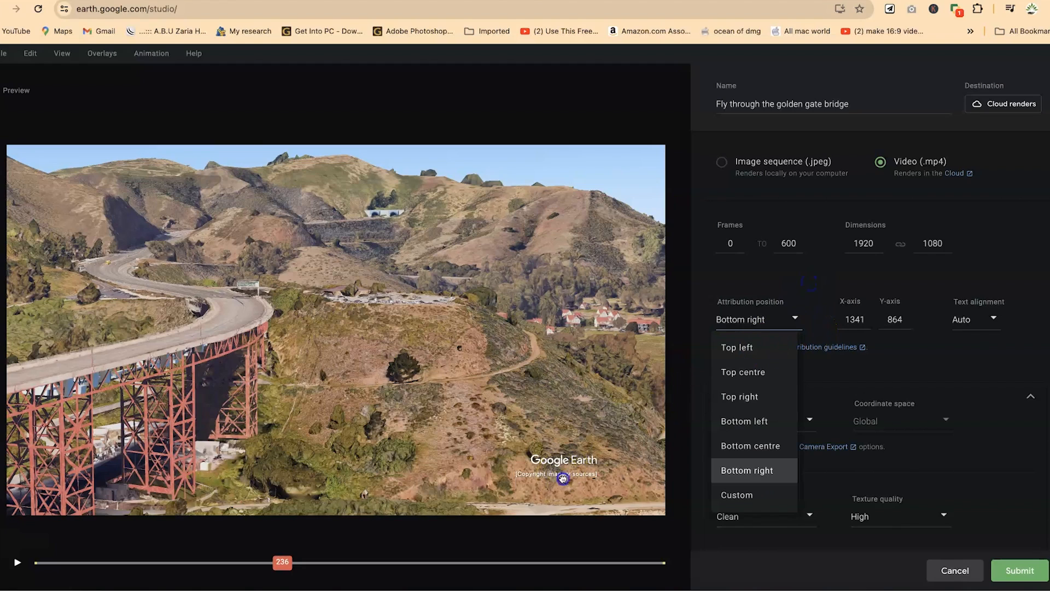
pyautogui.moveTo(581, 491); pyautogui.dragTo(611, 494)
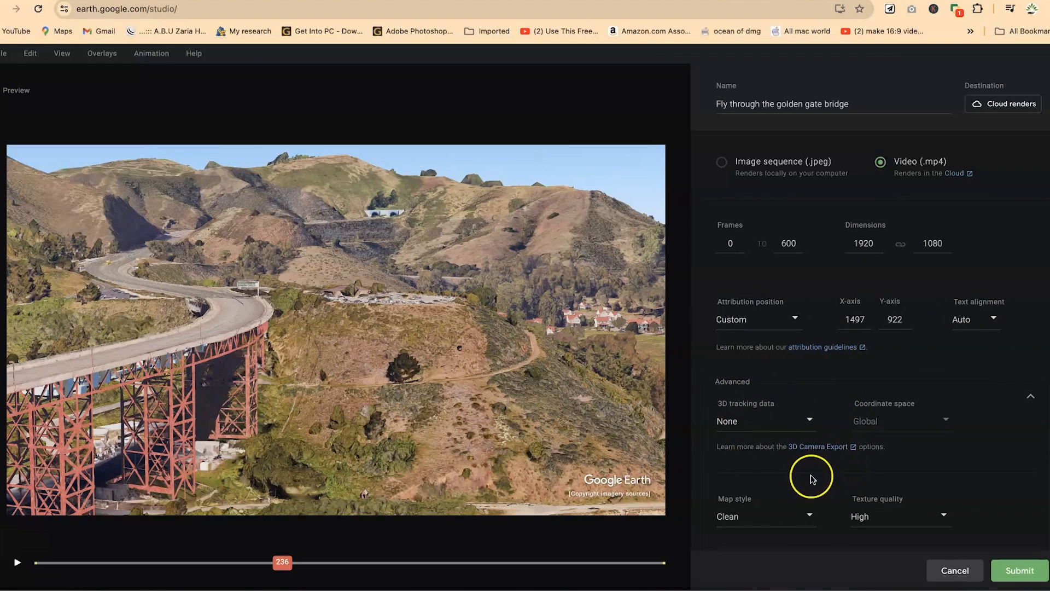
pyautogui.scroll(-1, 918, 515)
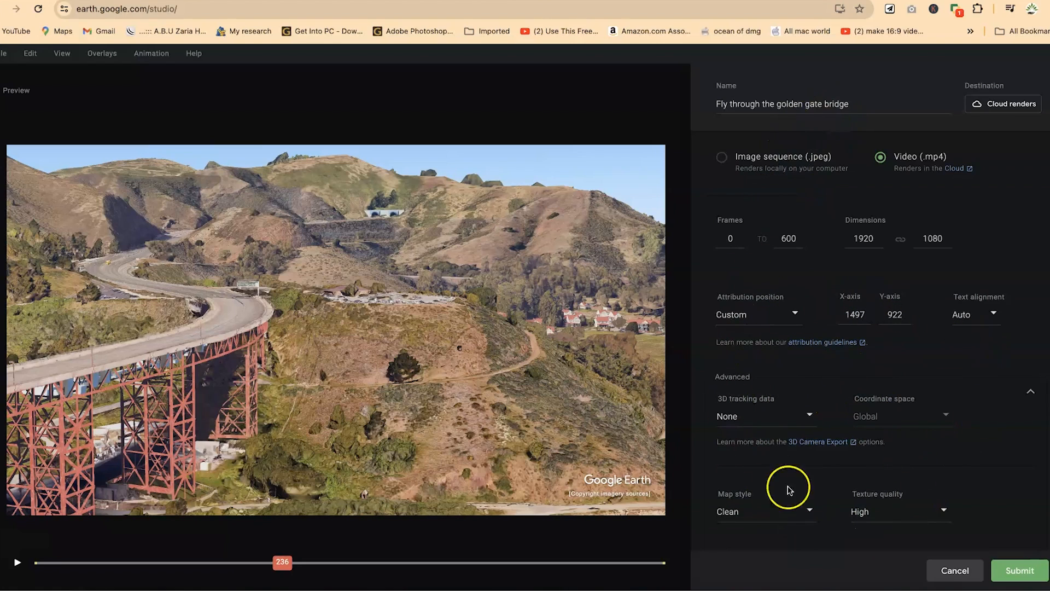
pyautogui.scroll(1, 815, 156)
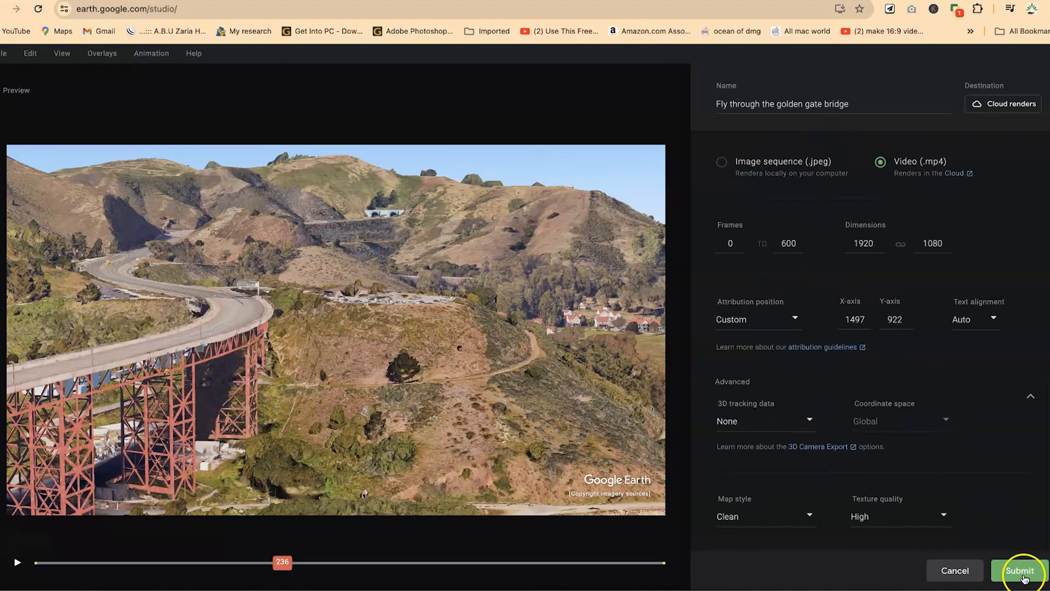
pyautogui.click(1022, 574)
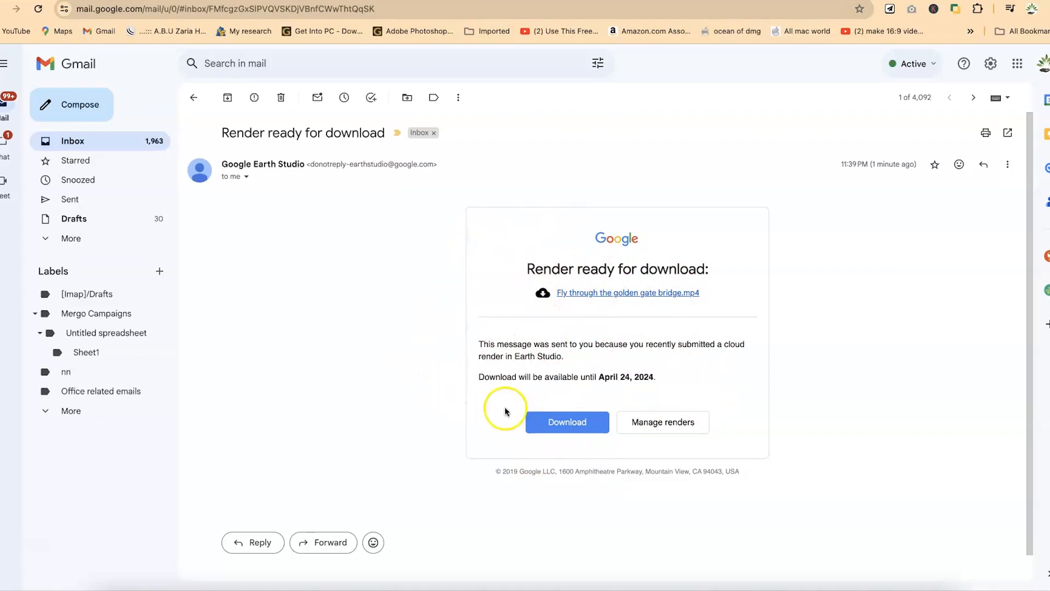
# Step: Open the cloud renders from the Gmail render notification, download "Fly through the golden gate bridge" and show the MP4 in its folder
pyautogui.click(648, 425)
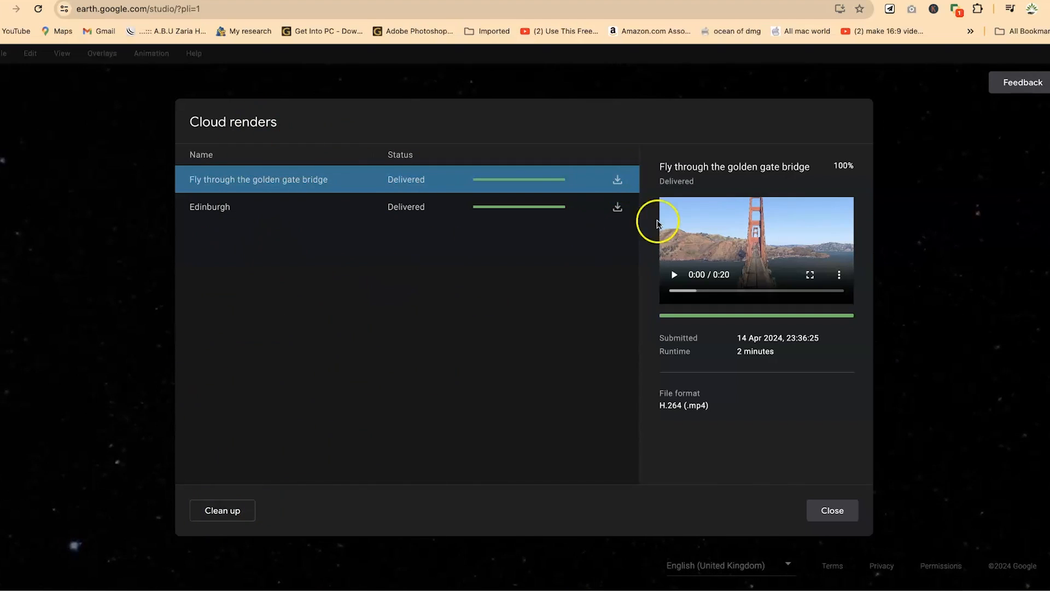
pyautogui.click(617, 179)
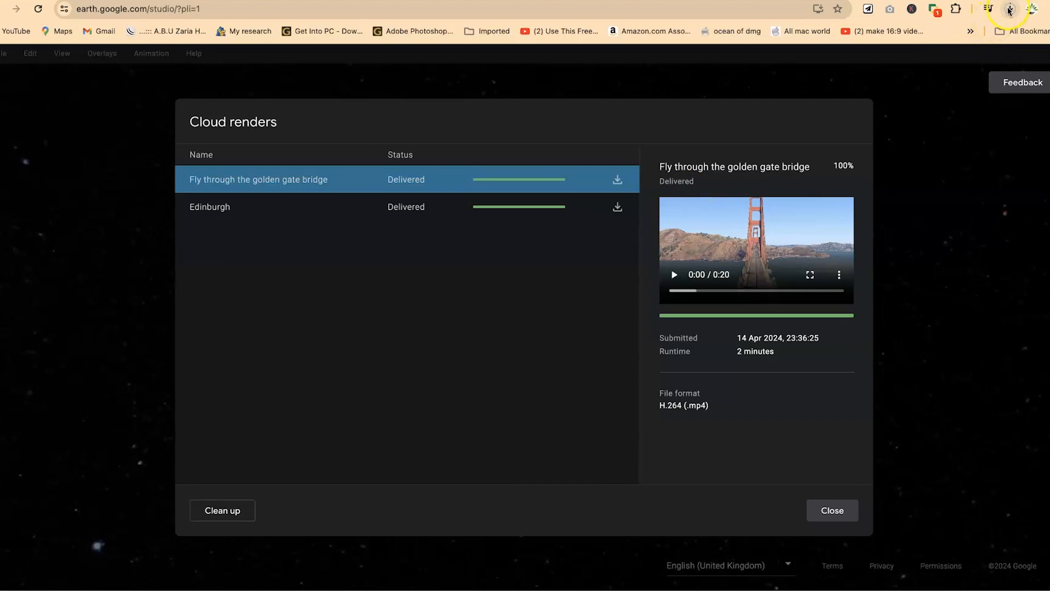
pyautogui.click(1012, 10)
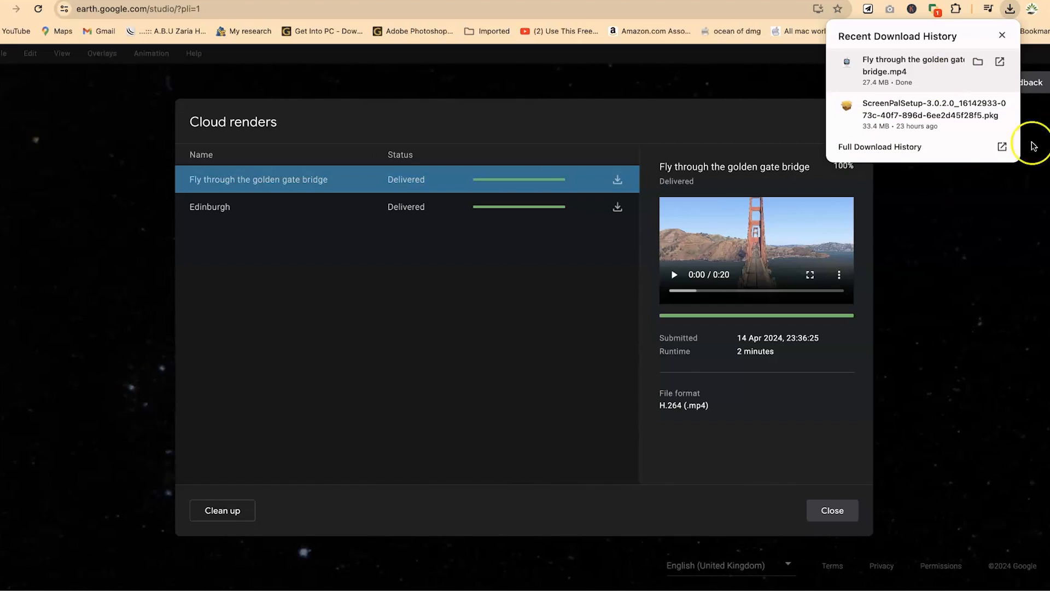
pyautogui.click(978, 63)
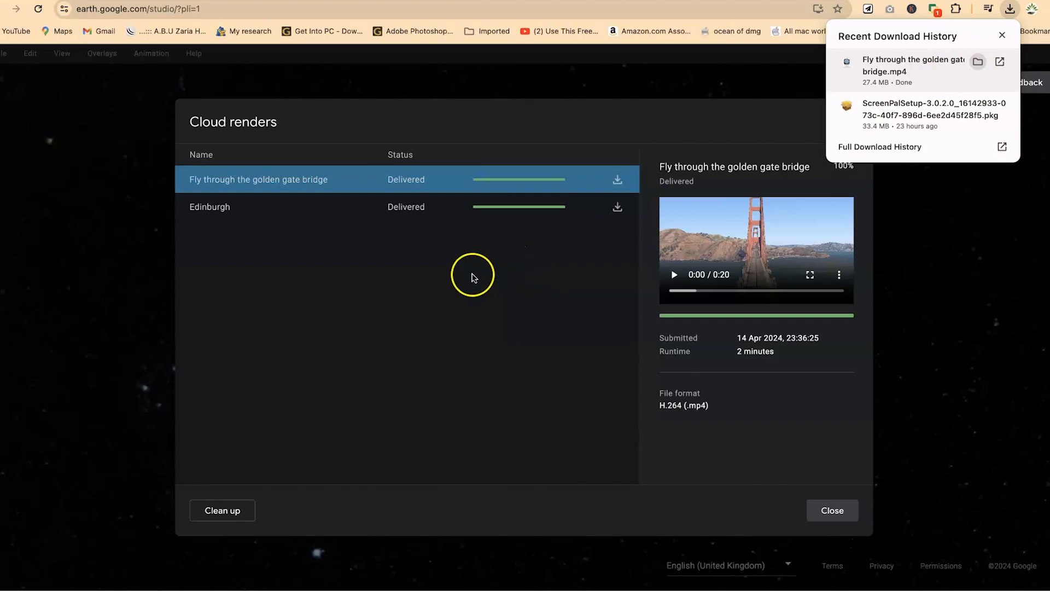
pyautogui.click(476, 265)
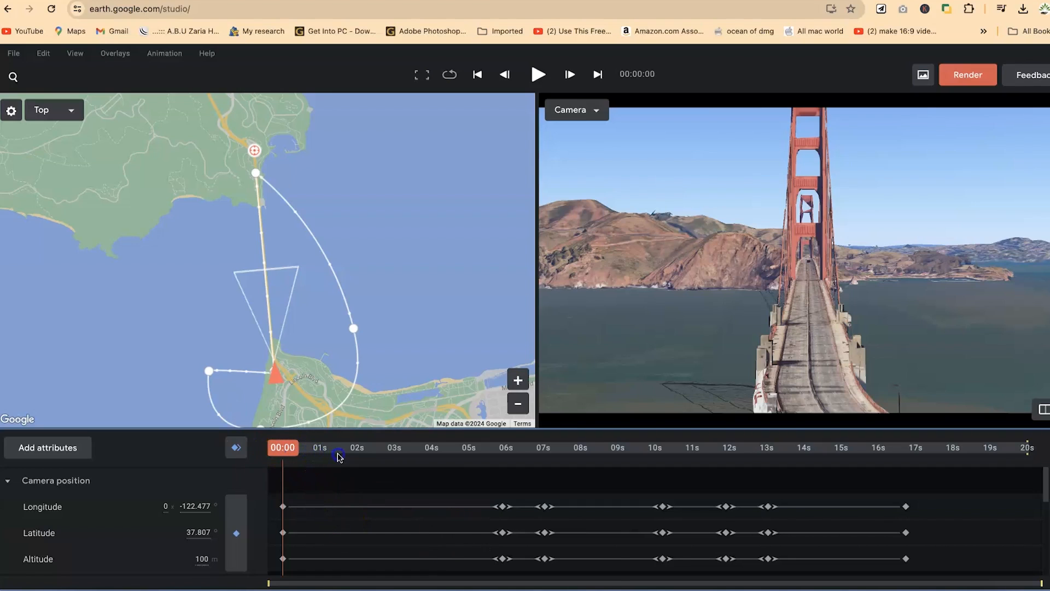
# Step: Move the Earth Studio playhead to 00:10:07 and add the Time of day attribute to the project
pyautogui.moveTo(280, 448)
pyautogui.mouseDown()
pyautogui.moveTo(493, 476)
pyautogui.moveTo(938, 480)
pyautogui.moveTo(779, 483)
pyautogui.moveTo(722, 469)
pyautogui.moveTo(530, 478)
pyautogui.moveTo(800, 493)
pyautogui.mouseUp()
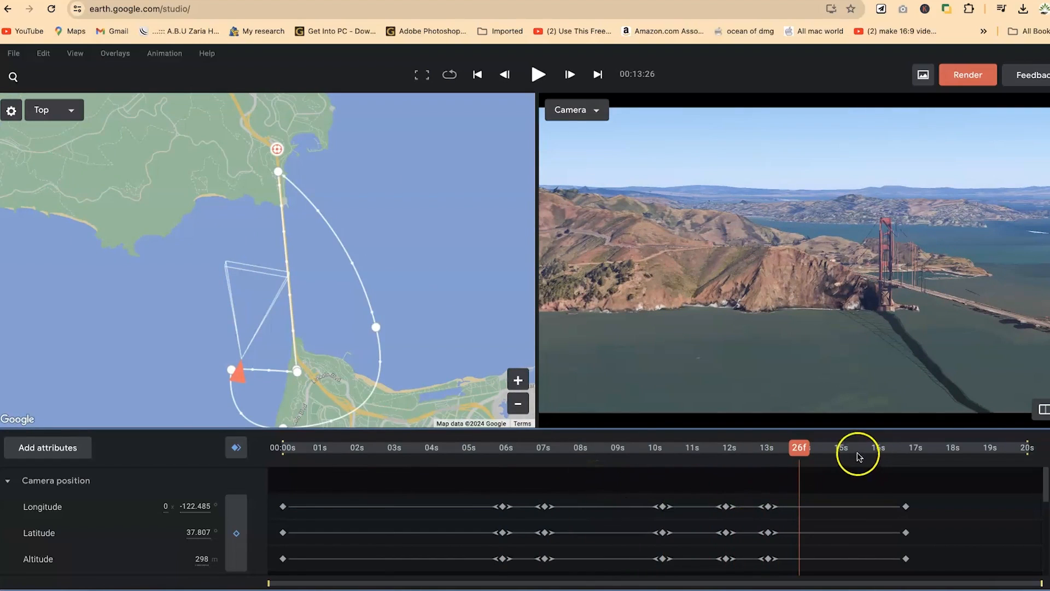
pyautogui.moveTo(800, 449)
pyautogui.mouseDown()
pyautogui.moveTo(742, 461)
pyautogui.moveTo(678, 452)
pyautogui.moveTo(814, 492)
pyautogui.moveTo(665, 481)
pyautogui.mouseUp()
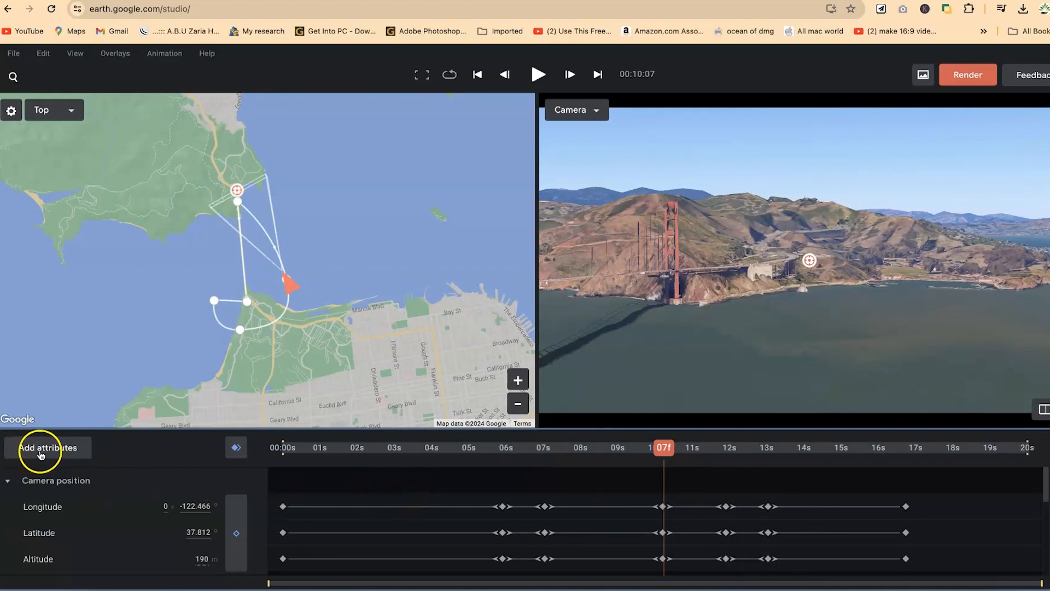
pyautogui.click(40, 453)
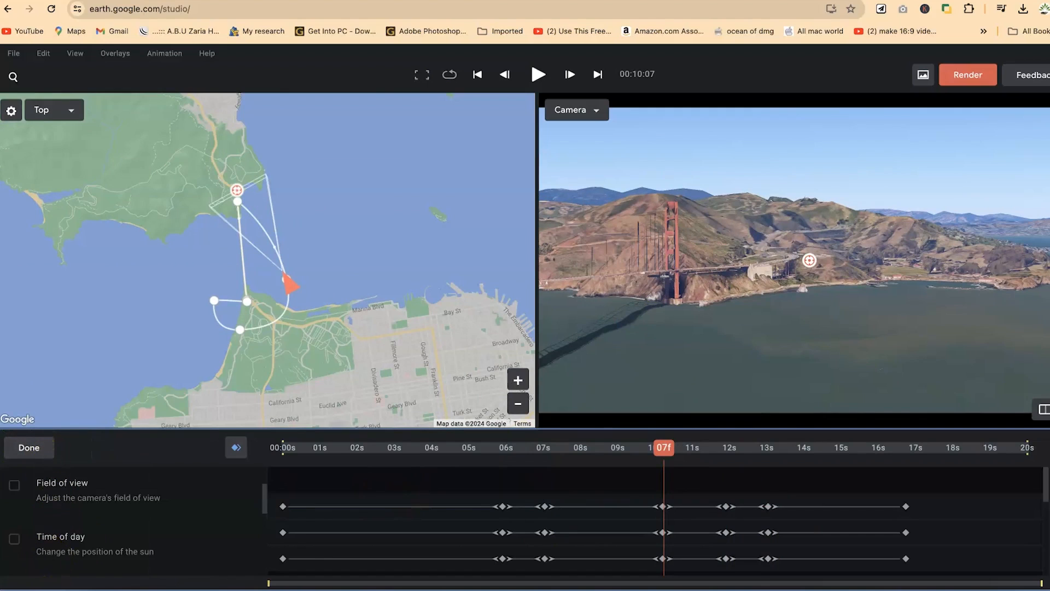
pyautogui.scroll(-1, 92, 541)
pyautogui.click(15, 511)
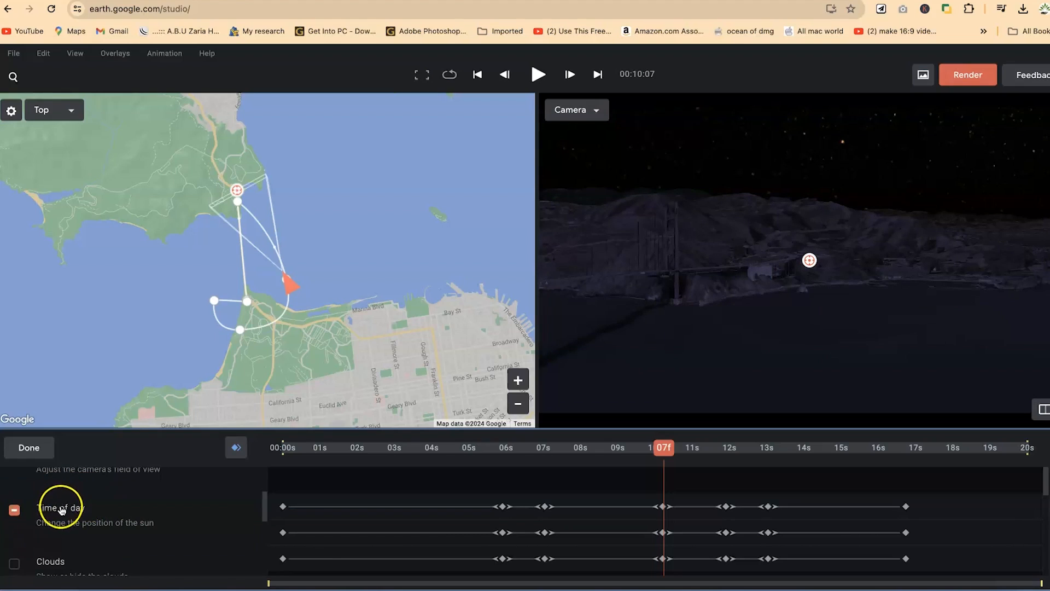
pyautogui.click(30, 447)
pyautogui.scroll(-5, 187, 556)
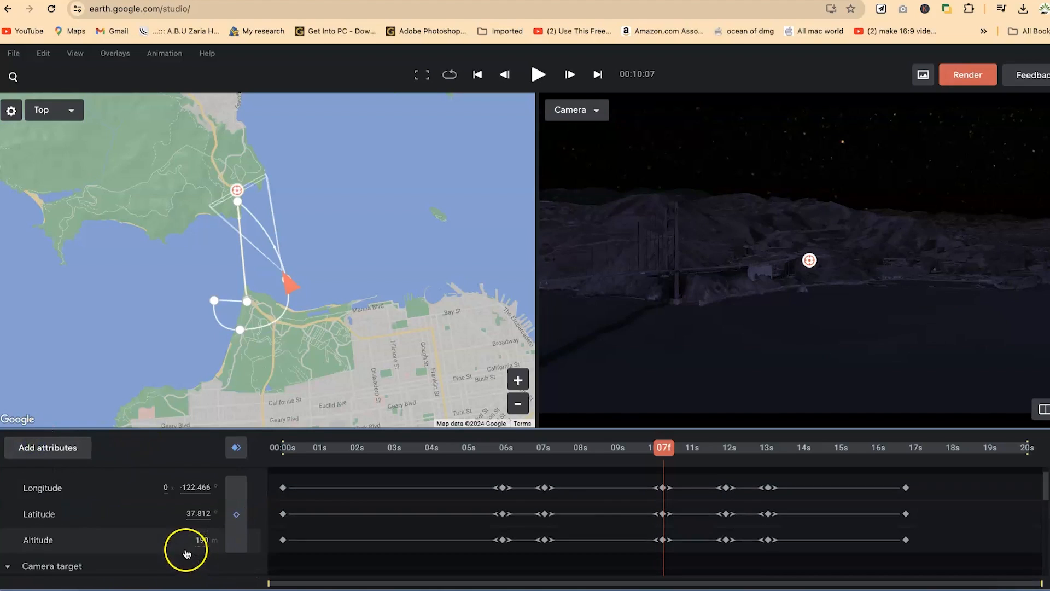
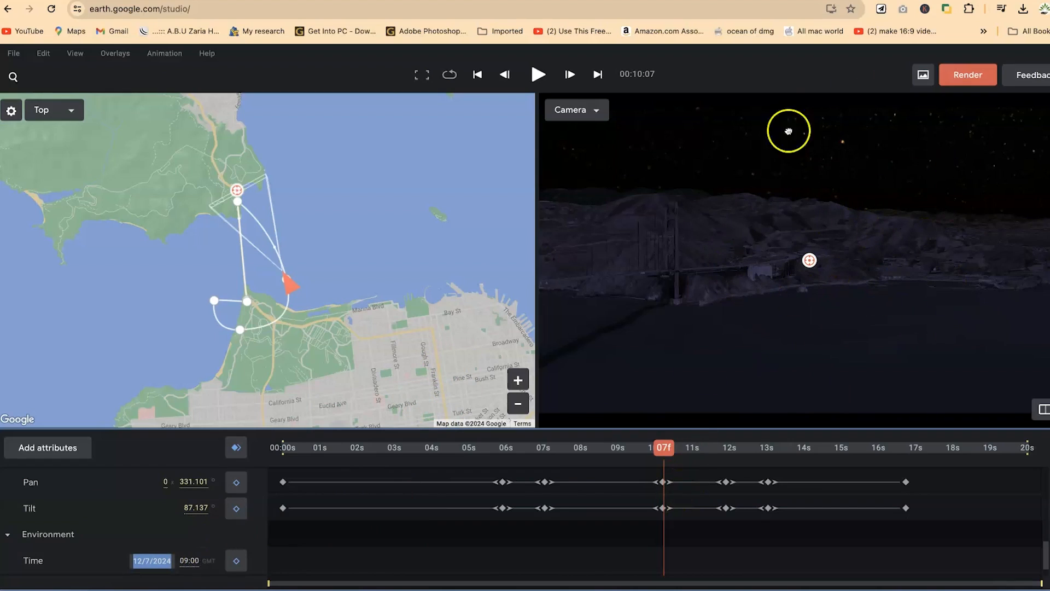
# Step: Set the environment time to 21:00 GMT and add a time keyframe at 00:10:07
pyautogui.click(187, 560)
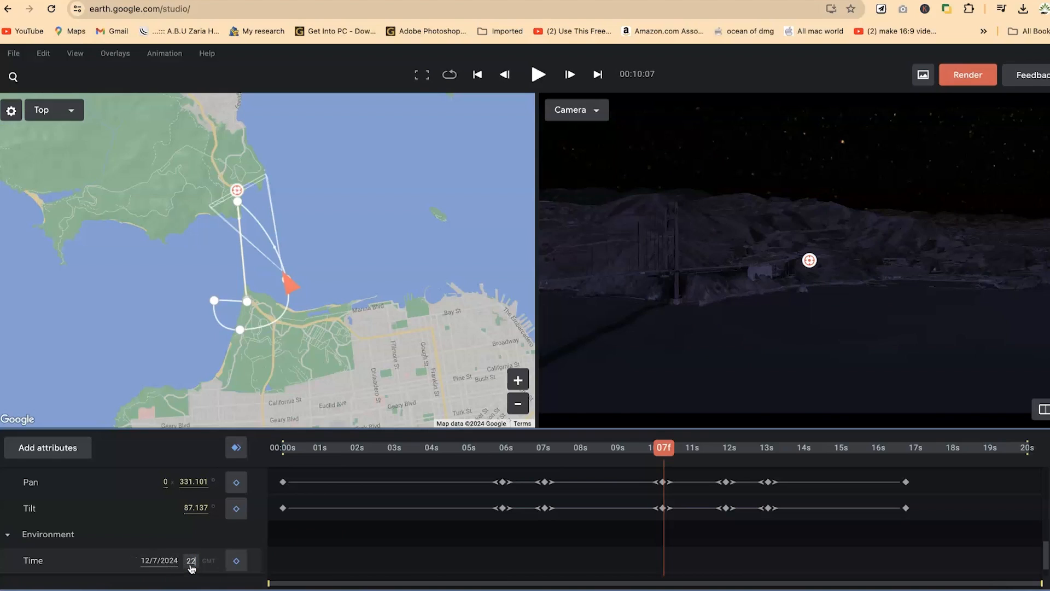
pyautogui.moveTo(193, 559); pyautogui.dragTo(196, 559)
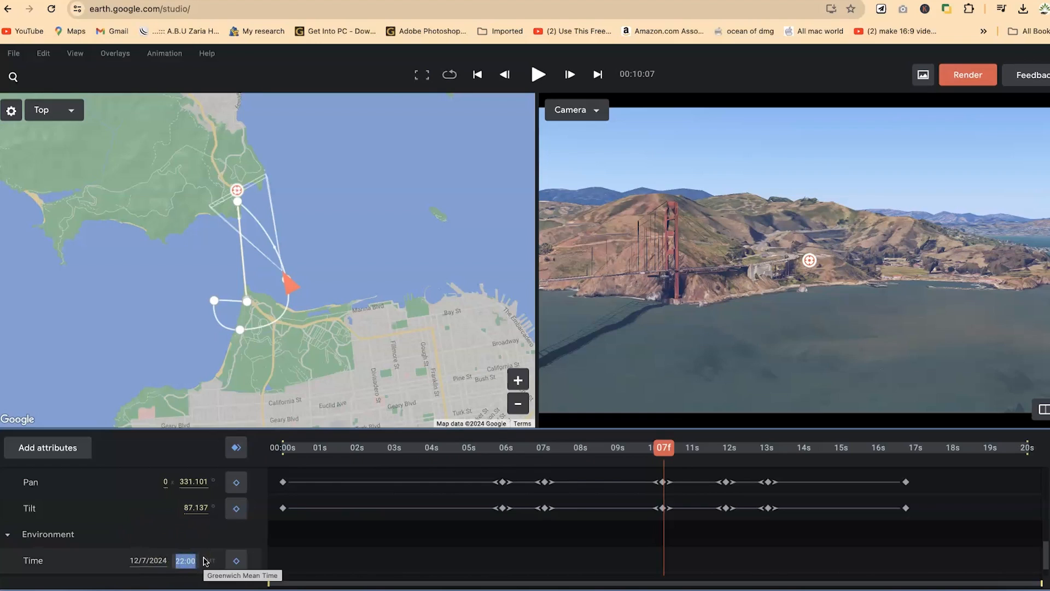
pyautogui.write('21:00')
pyautogui.press('Return')
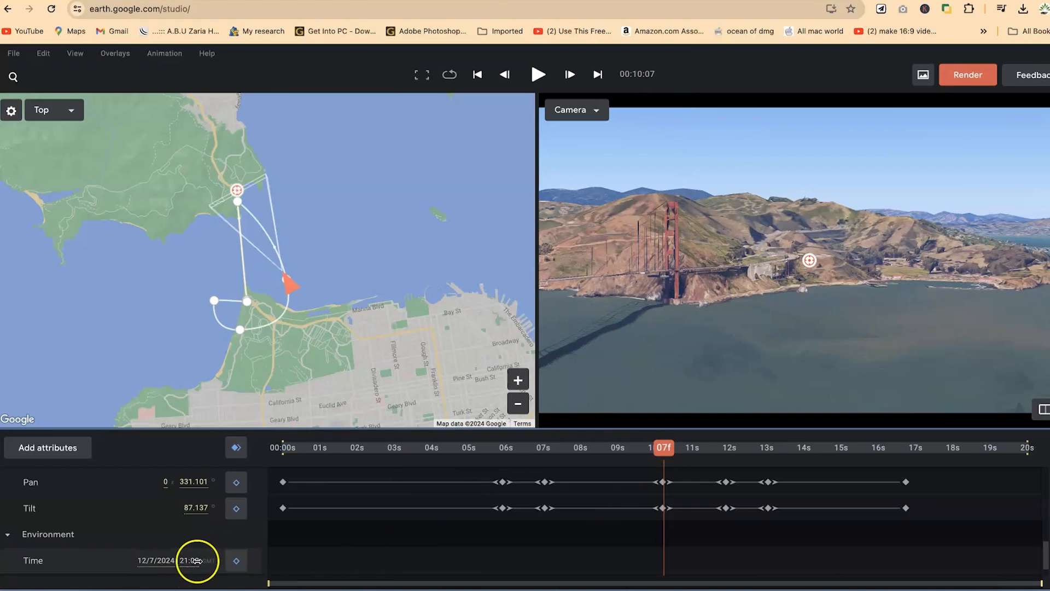
pyautogui.click(237, 560)
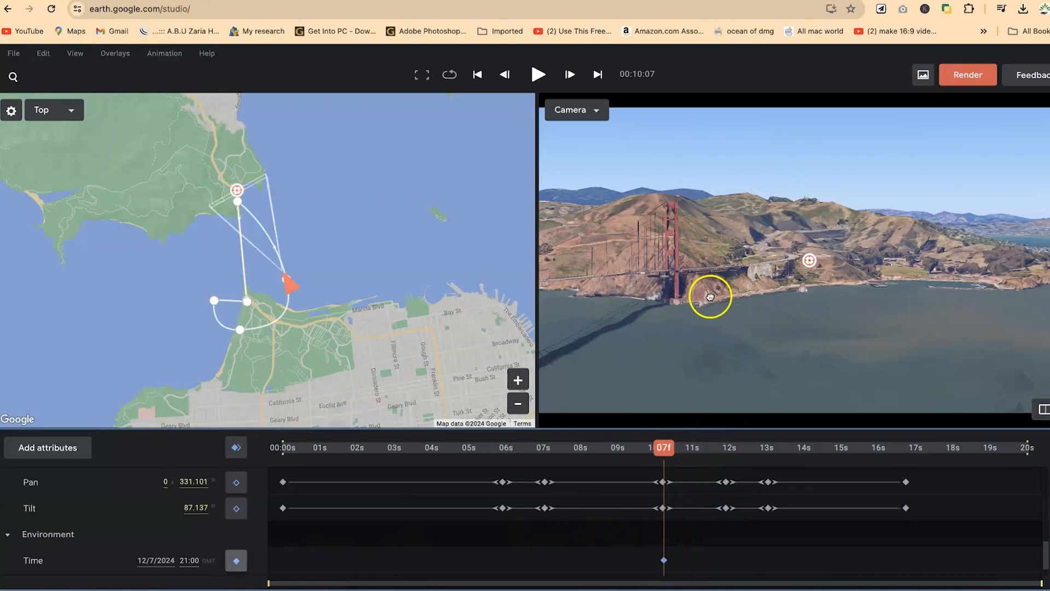
# Step: Add a time keyframe at 00:13:02 with the environment time set to 00:00 GMT on 13/7/2024
pyautogui.moveTo(664, 448); pyautogui.dragTo(773, 476)
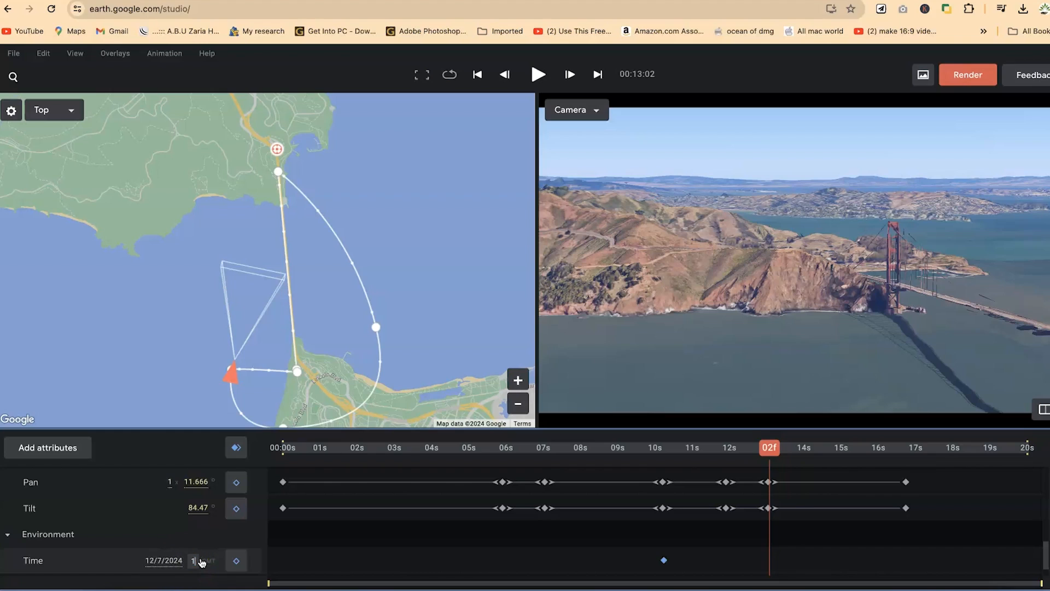
pyautogui.click(173, 517)
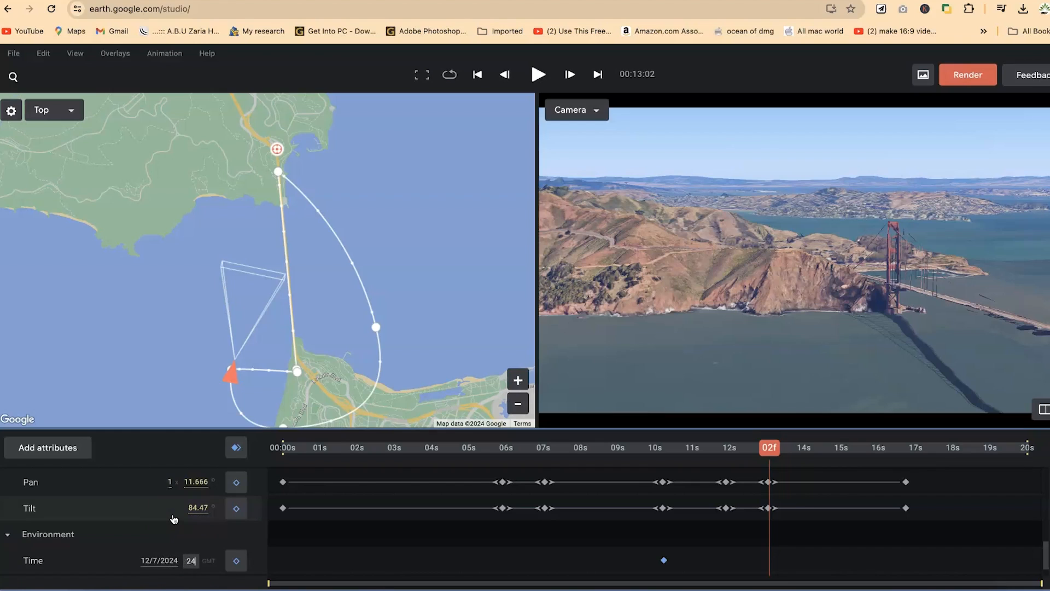
pyautogui.press('Return')
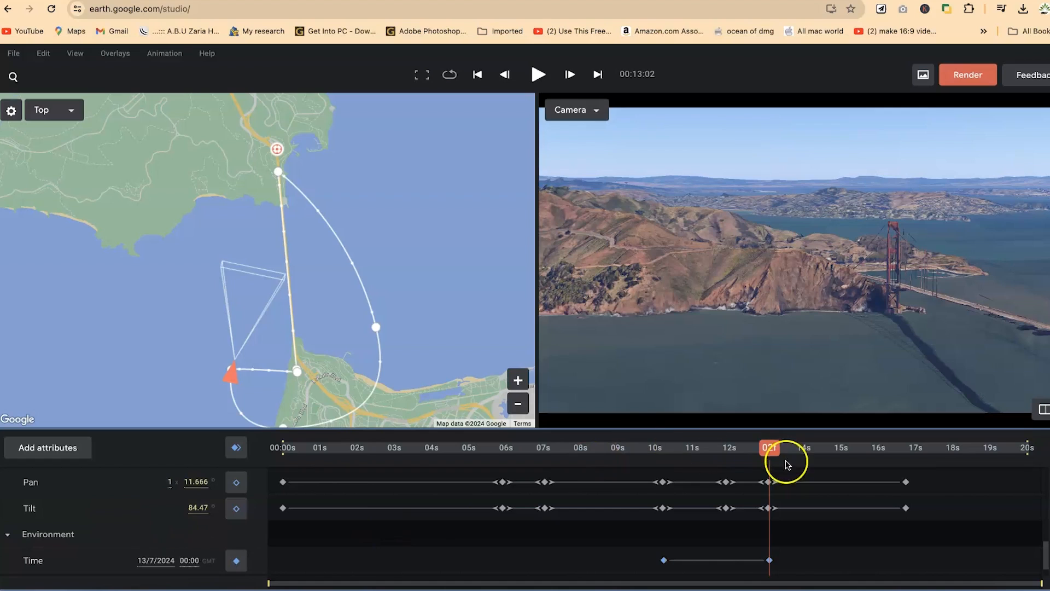
# Step: Add a time keyframe at 00:14:27 with the environment time set to 03:00 GMT
pyautogui.moveTo(777, 449); pyautogui.dragTo(726, 448)
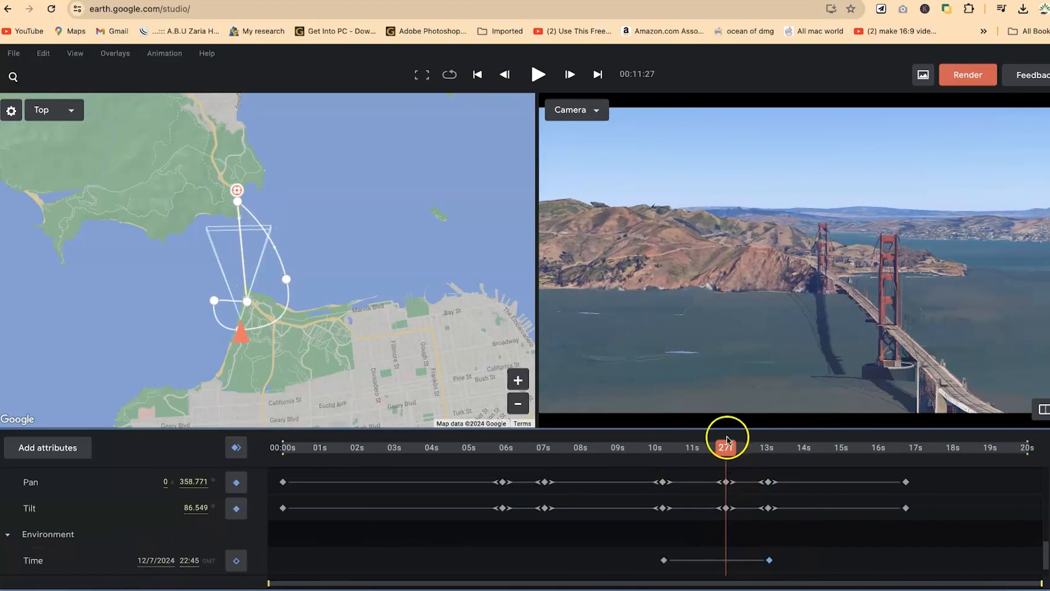
pyautogui.moveTo(727, 449); pyautogui.dragTo(840, 455)
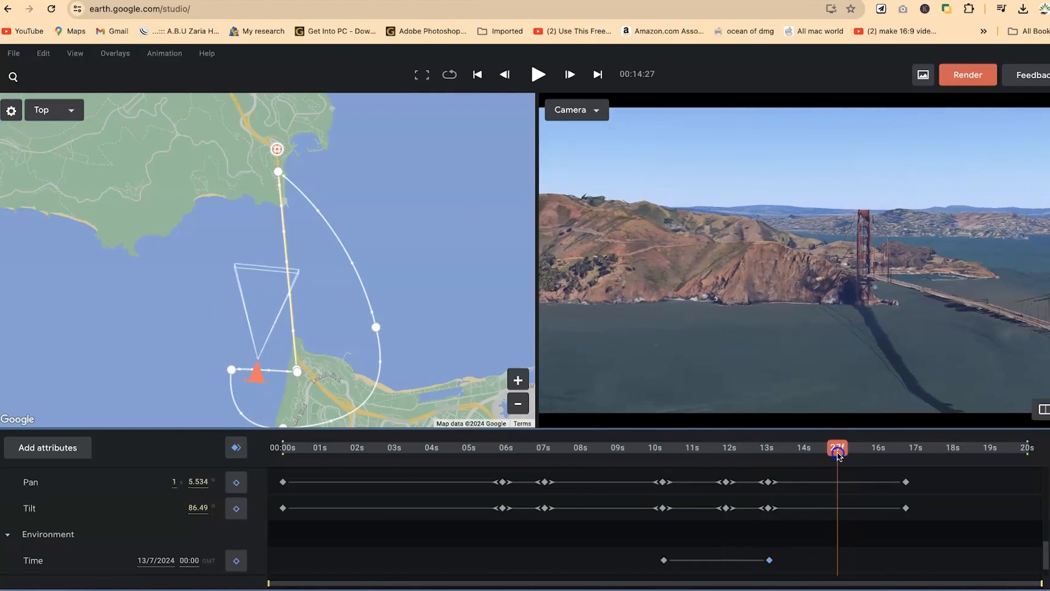
pyautogui.click(236, 560)
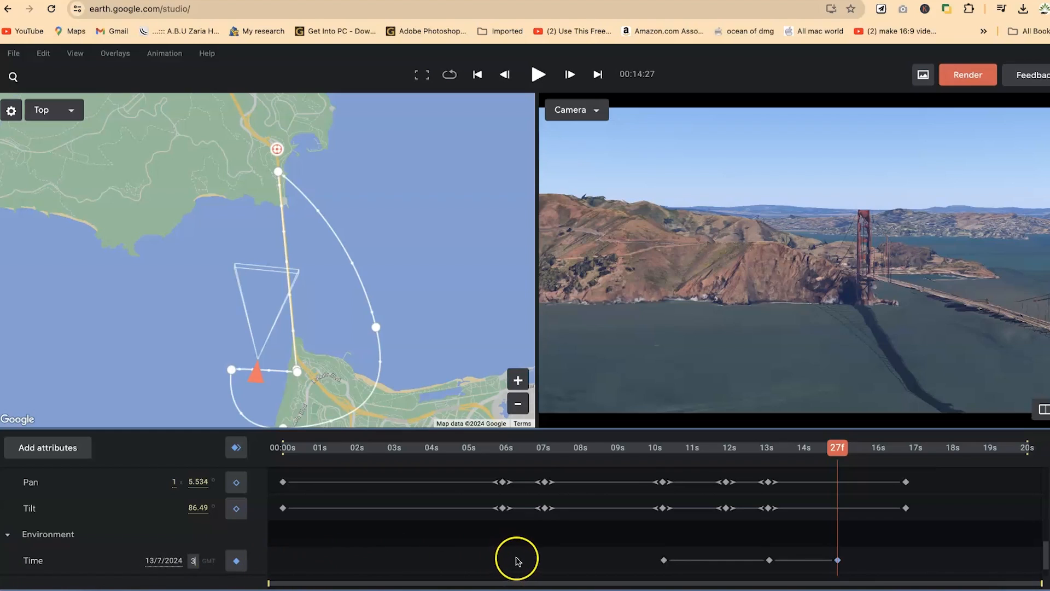
pyautogui.click(459, 548)
# Step: Add a time keyframe at 00:16:23 with the environment time set to 06:00 GMT
pyautogui.moveTo(841, 450); pyautogui.dragTo(910, 484)
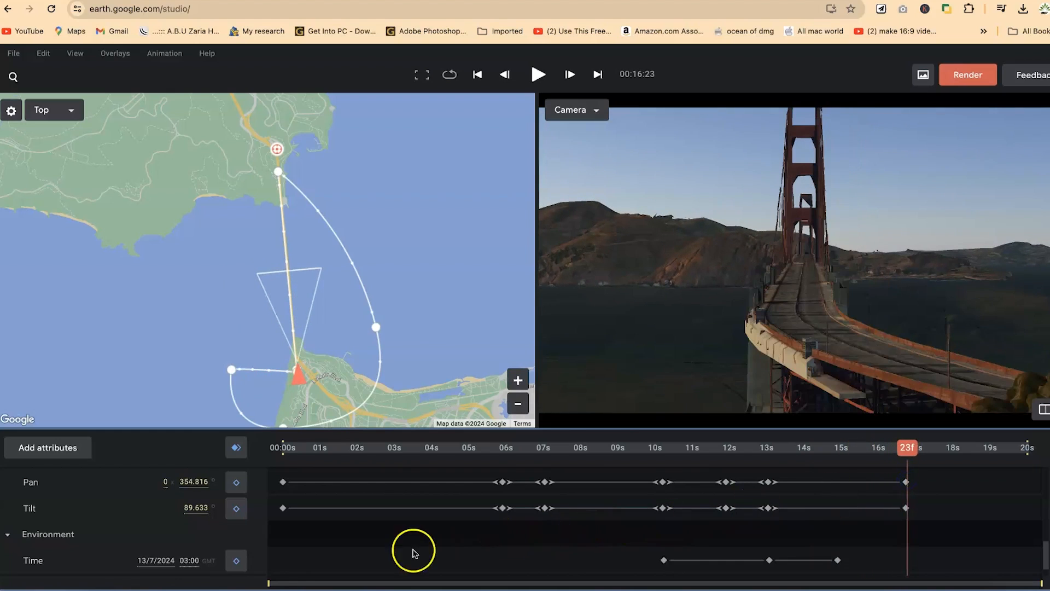
pyautogui.click(187, 560)
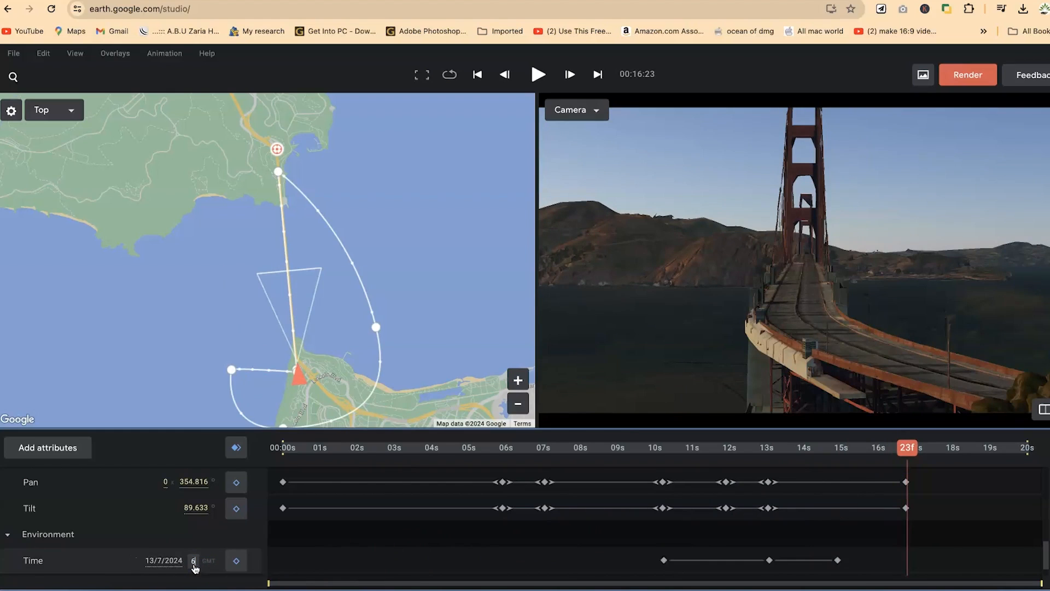
pyautogui.press('Return')
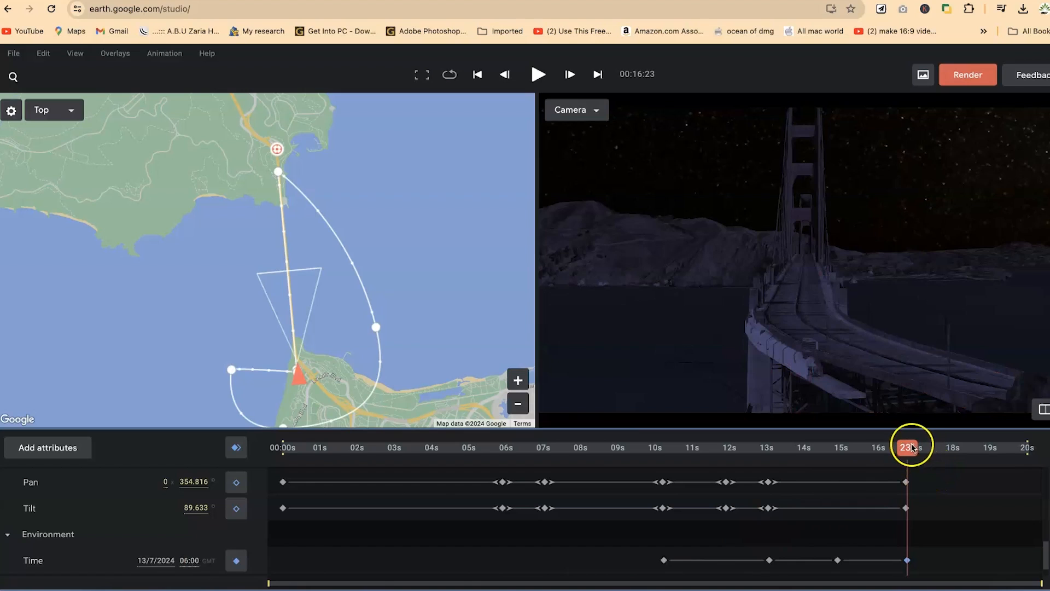
# Step: Play back the day-to-night transition over the bridge several times, starting each run before the first time keyframe
pyautogui.moveTo(906, 448); pyautogui.dragTo(611, 458)
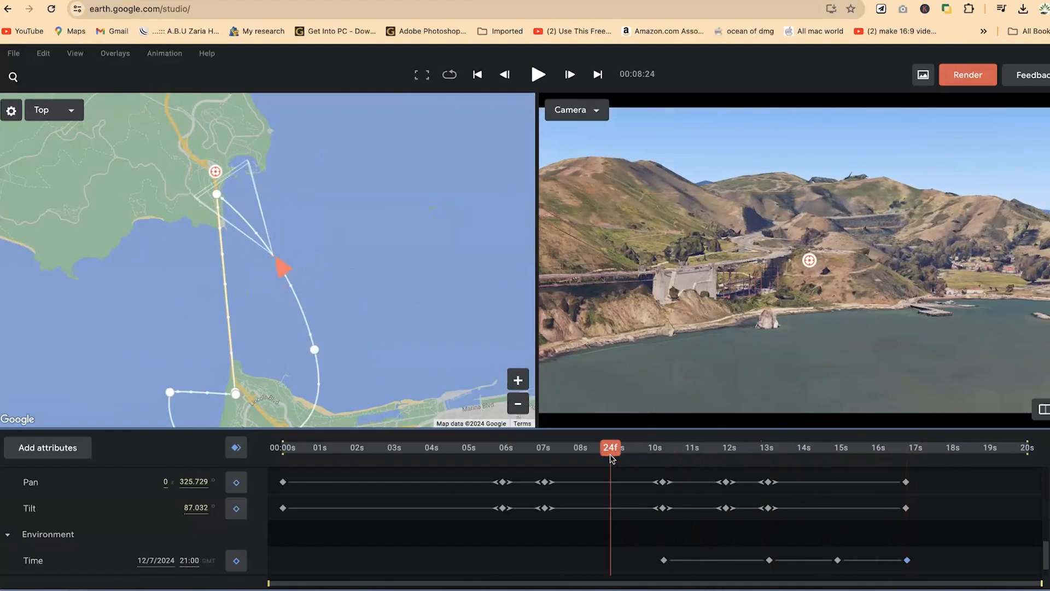
pyautogui.press('space')
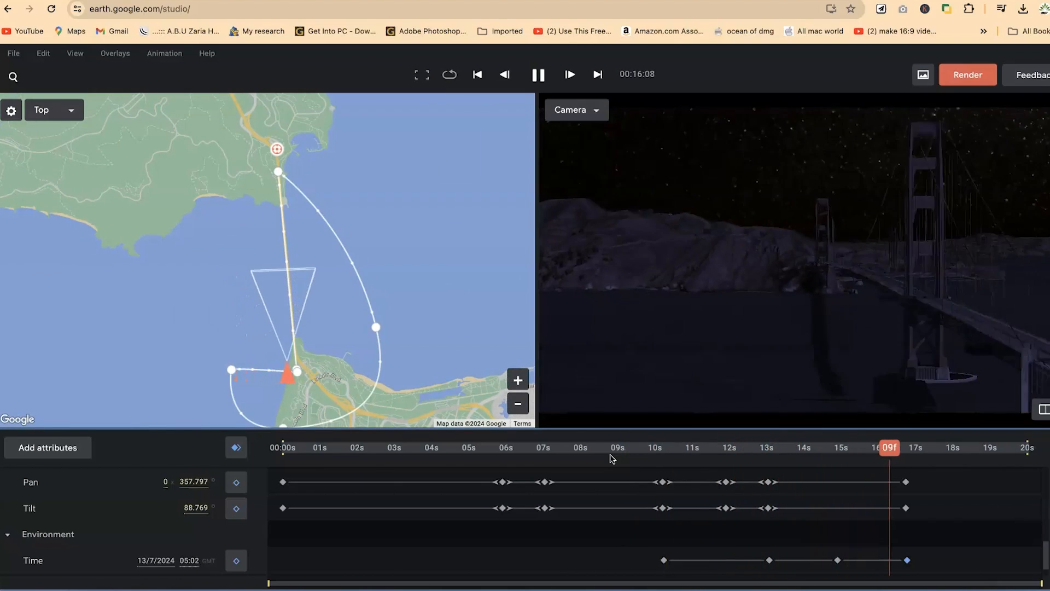
pyautogui.press('space')
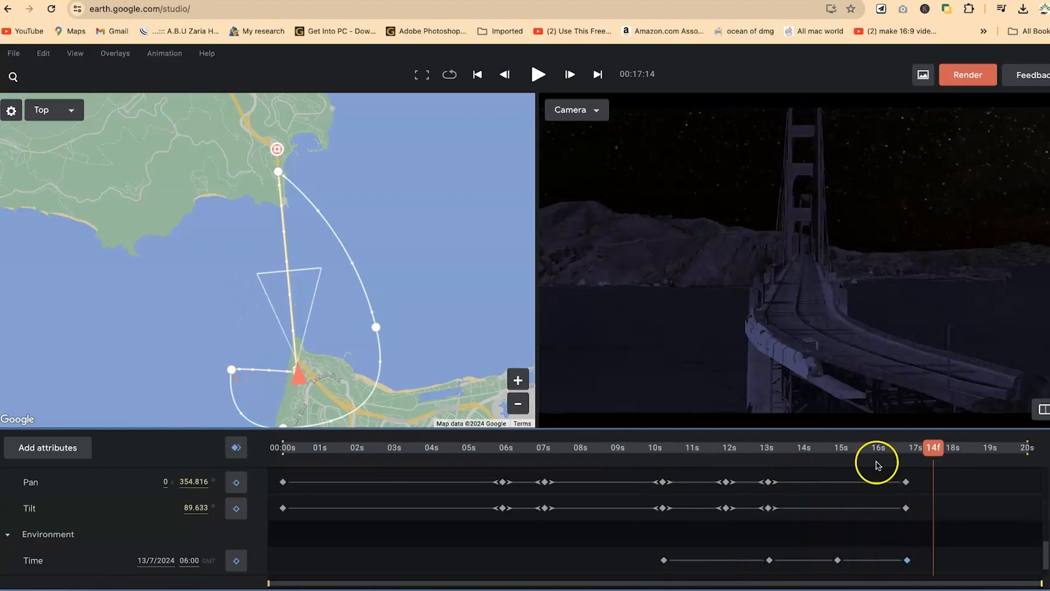
pyautogui.moveTo(936, 451); pyautogui.dragTo(658, 478)
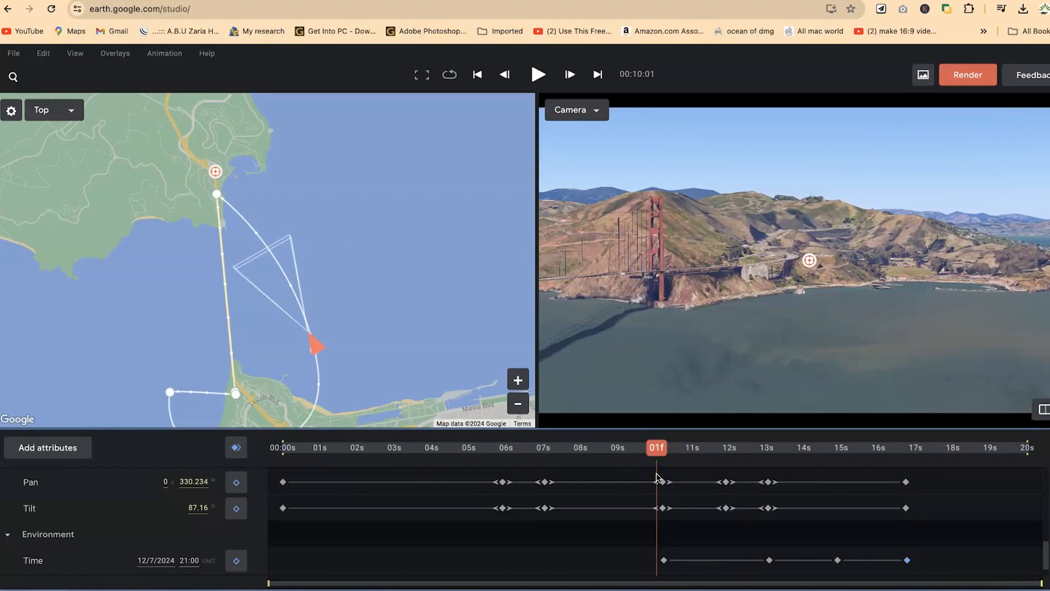
pyautogui.press('space')
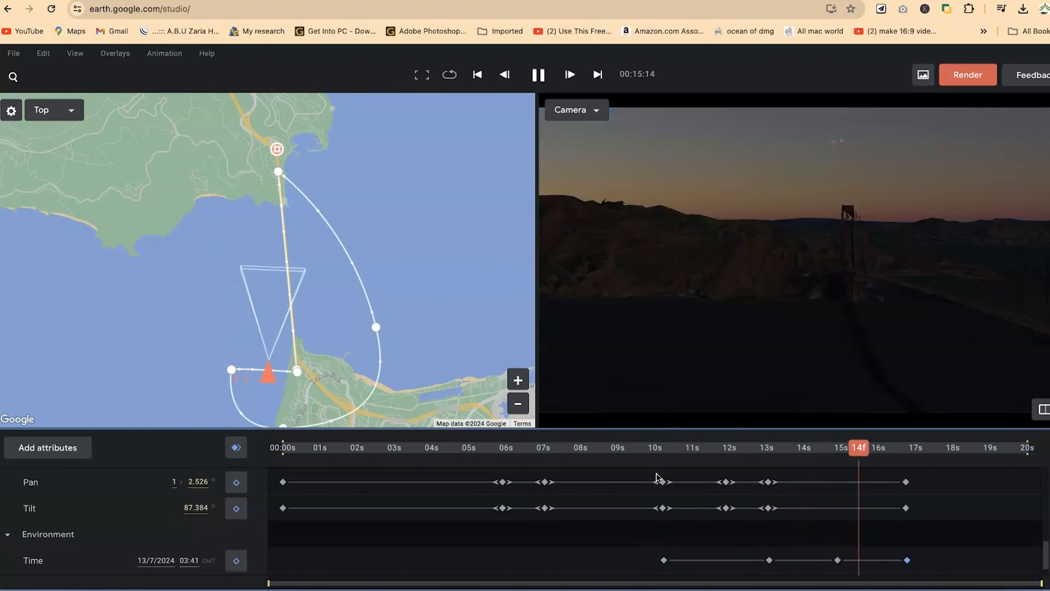
pyautogui.press('space')
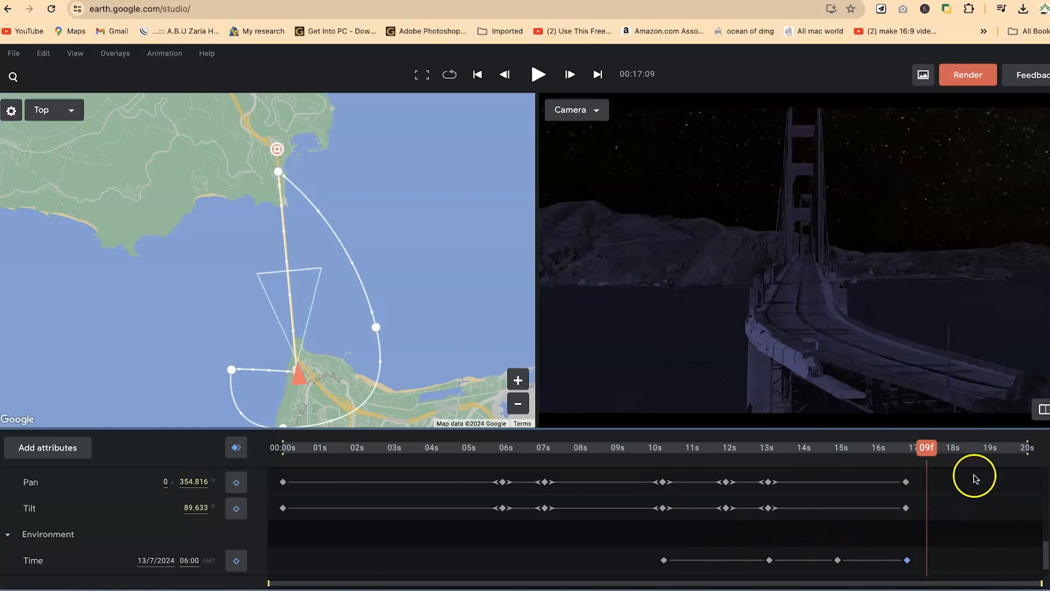
pyautogui.moveTo(926, 448); pyautogui.dragTo(634, 448)
pyautogui.press('space')
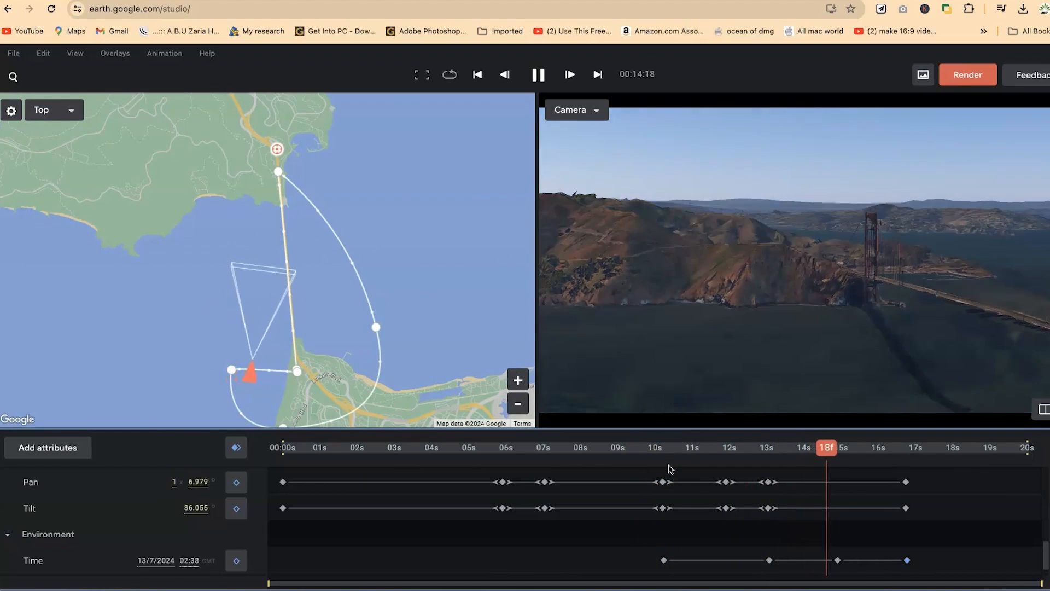
pyautogui.press('space')
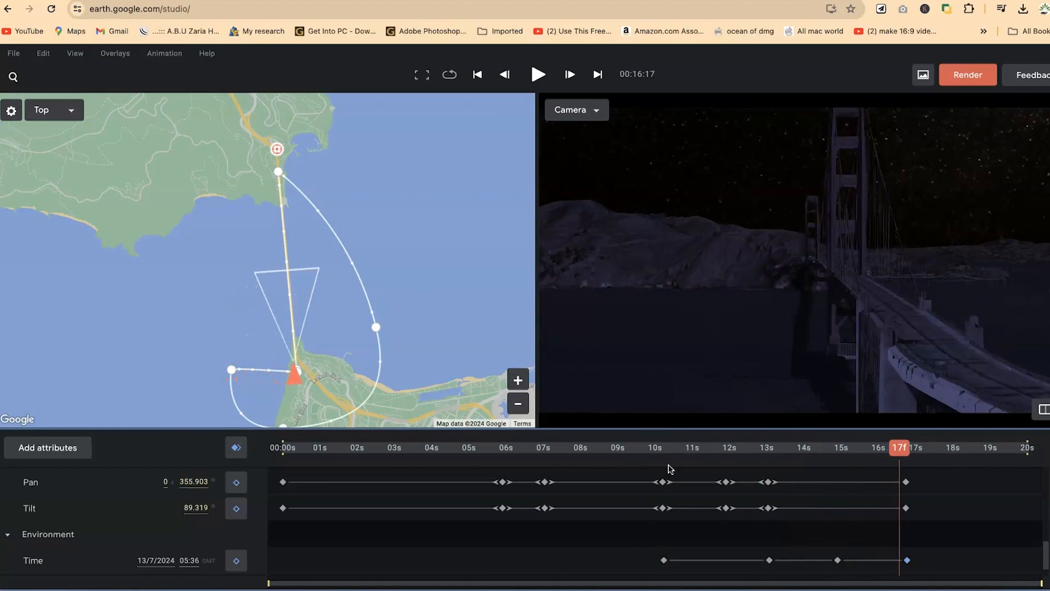
pyautogui.moveTo(832, 328); pyautogui.dragTo(754, 314)
pyautogui.click(793, 455)
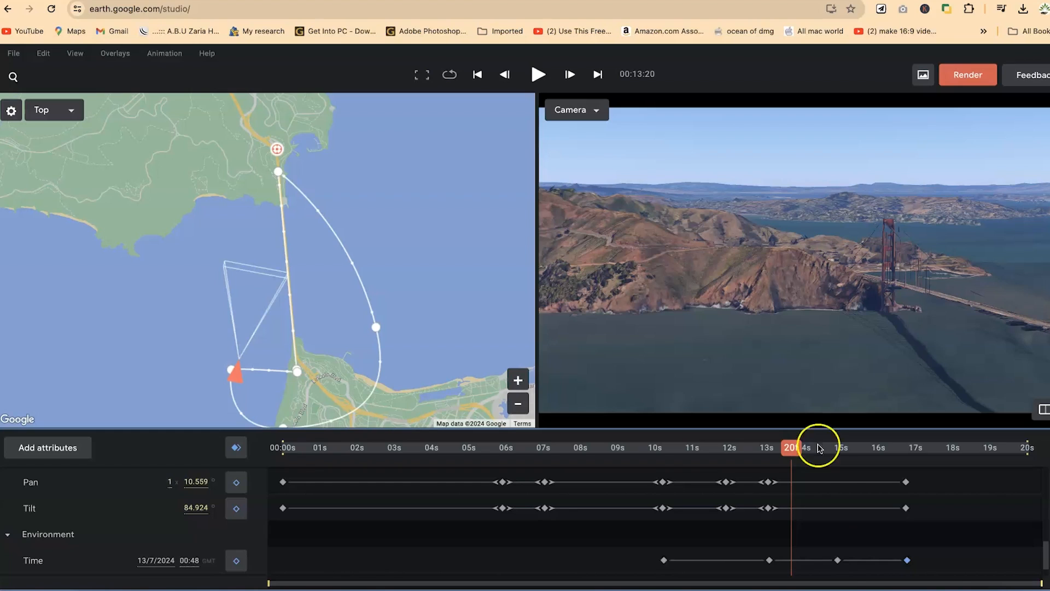
pyautogui.moveTo(786, 454); pyautogui.dragTo(648, 447)
pyautogui.press('space')
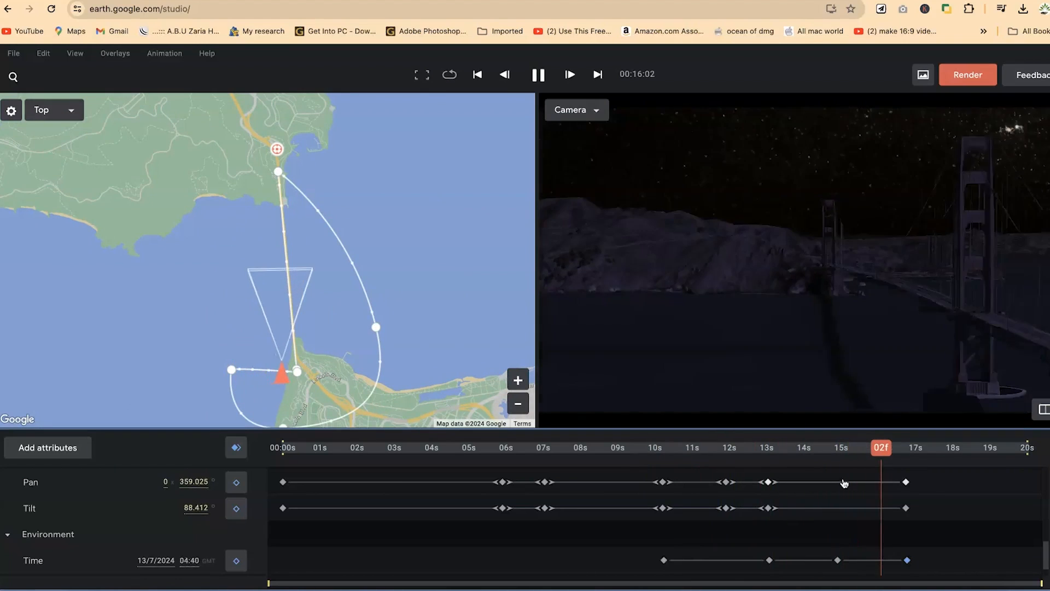
pyautogui.press('space')
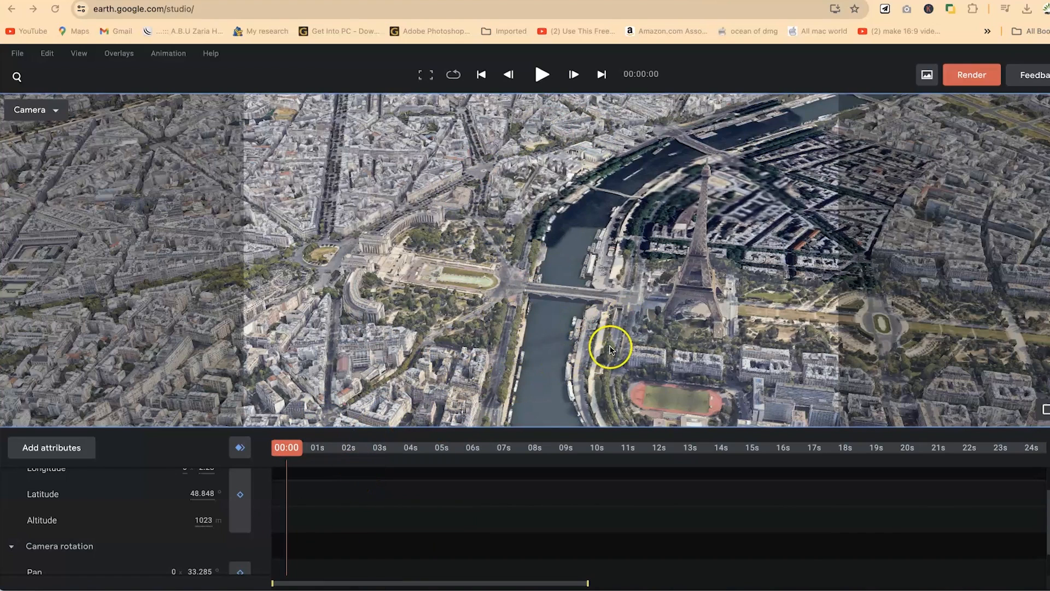
# Step: Reposition the Paris camera to latitude 48.85 so the plaza across the river is central and the Eiffel Tower sits near the frame's right edge
pyautogui.moveTo(634, 294); pyautogui.dragTo(692, 287)
pyautogui.moveTo(529, 301); pyautogui.dragTo(532, 340)
pyautogui.moveTo(539, 339); pyautogui.dragTo(663, 275)
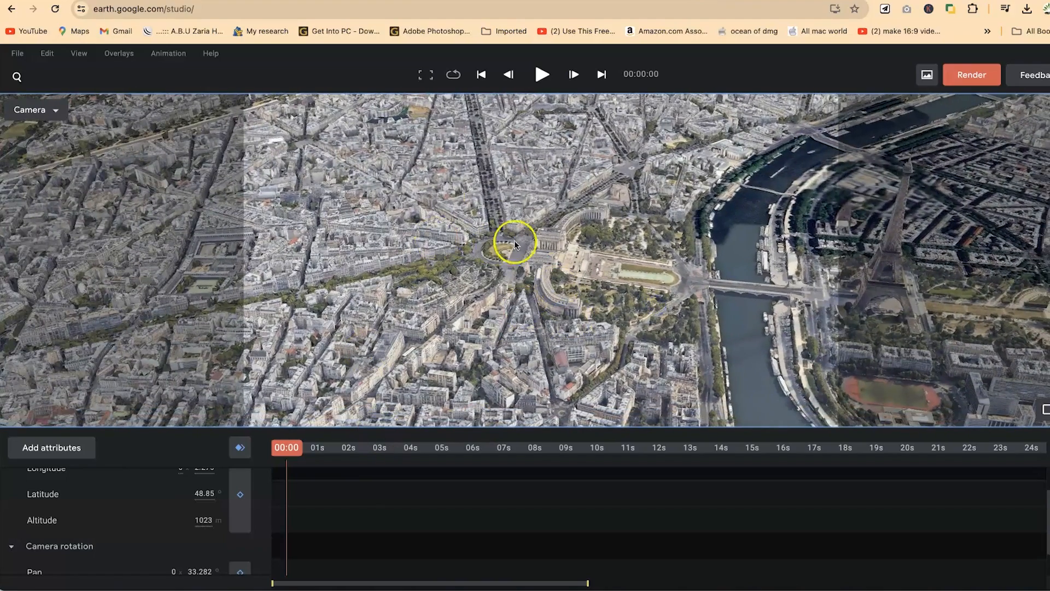
pyautogui.moveTo(579, 324); pyautogui.dragTo(197, 376)
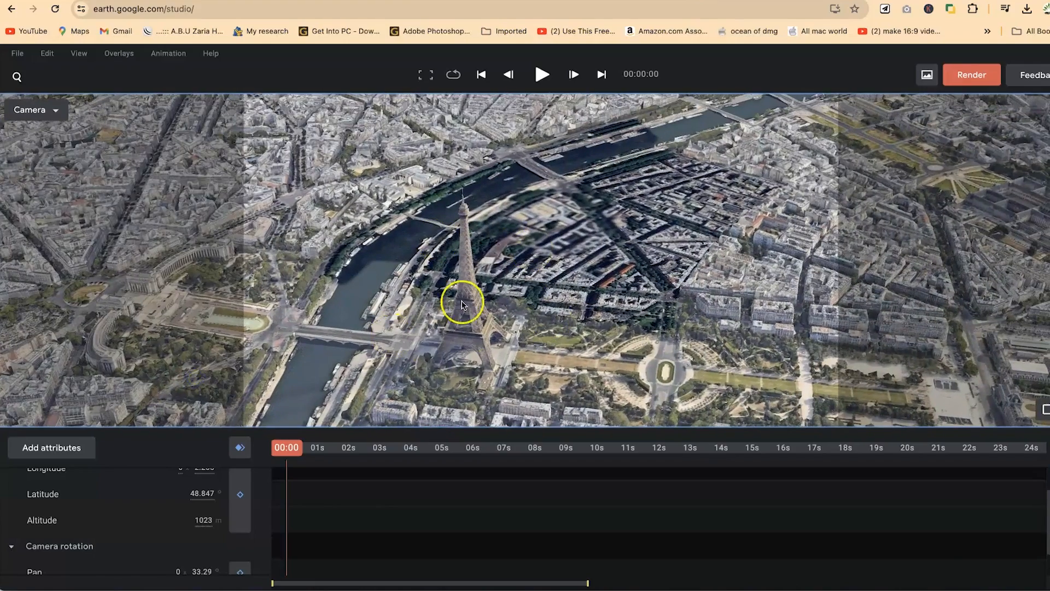
pyautogui.moveTo(414, 340); pyautogui.dragTo(813, 290)
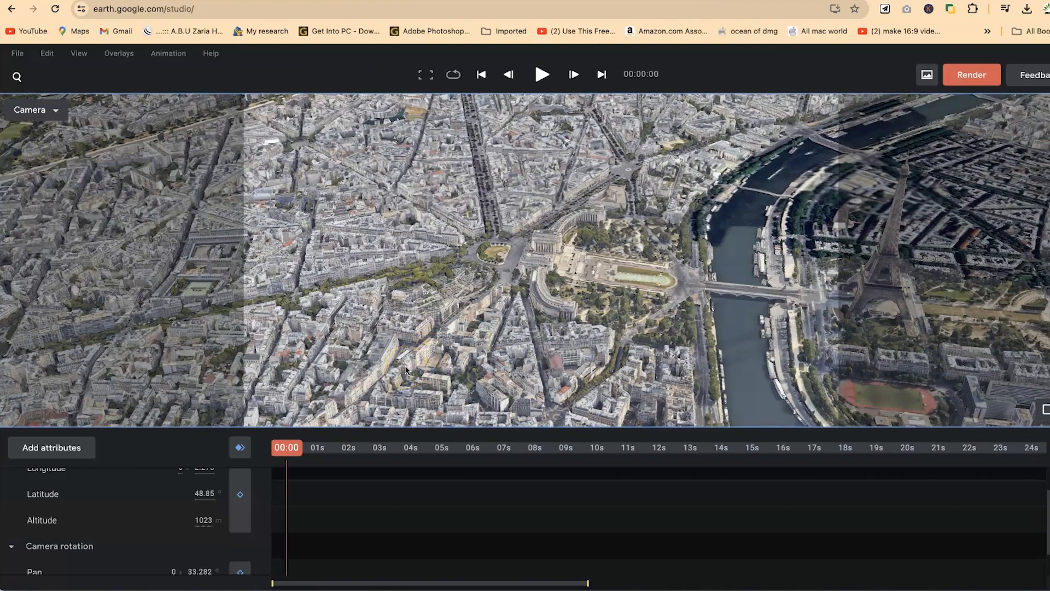
# Step: Add a camera pan keyframe at 00:00:00 and set its pan to 33.482°
pyautogui.scroll(-1, 158, 563)
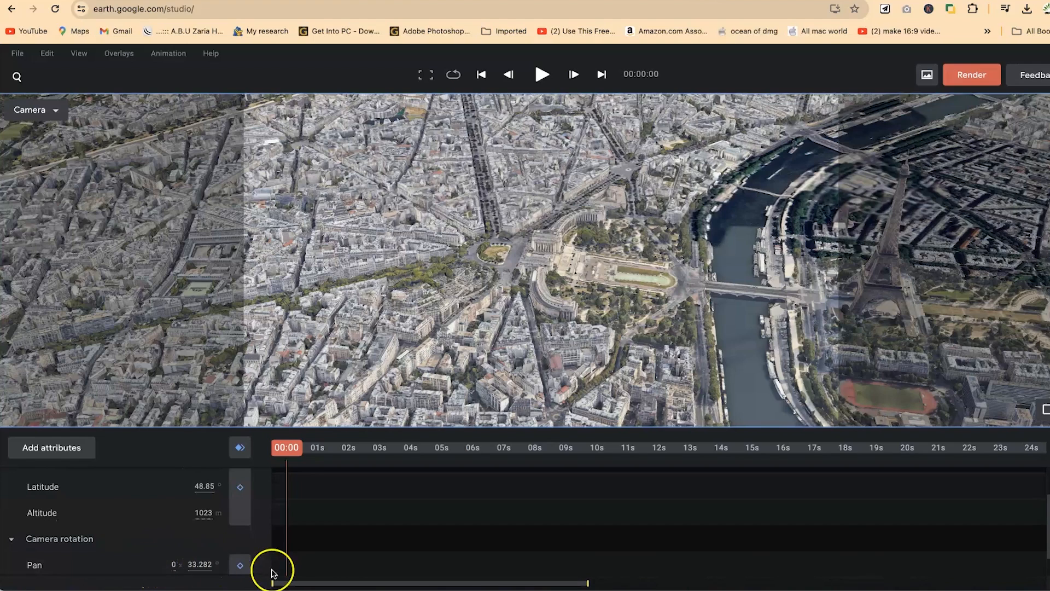
pyautogui.click(241, 566)
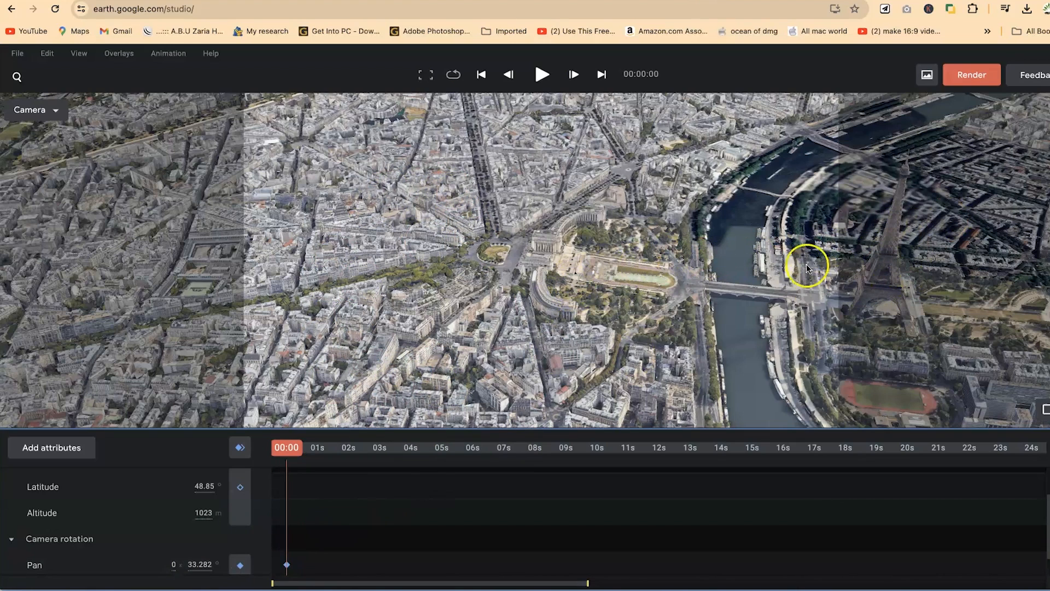
pyautogui.moveTo(198, 564); pyautogui.dragTo(215, 557)
# Step: Add a second camera pan keyframe at 00:04:02 with the pan set to 64.182°
pyautogui.moveTo(282, 448); pyautogui.dragTo(414, 455)
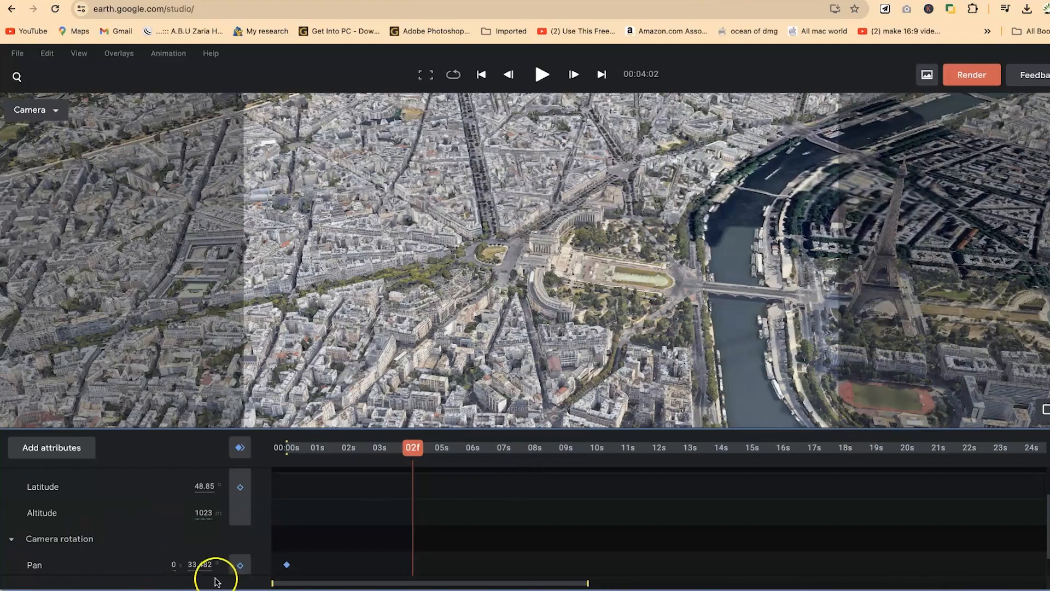
pyautogui.moveTo(205, 564); pyautogui.dragTo(231, 568)
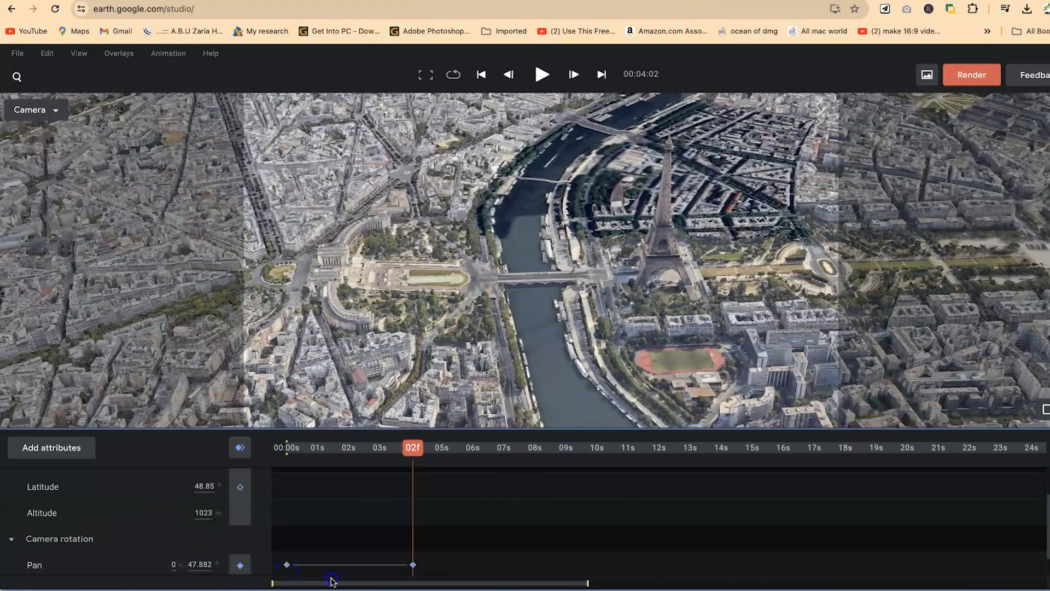
pyautogui.moveTo(331, 582); pyautogui.dragTo(428, 590)
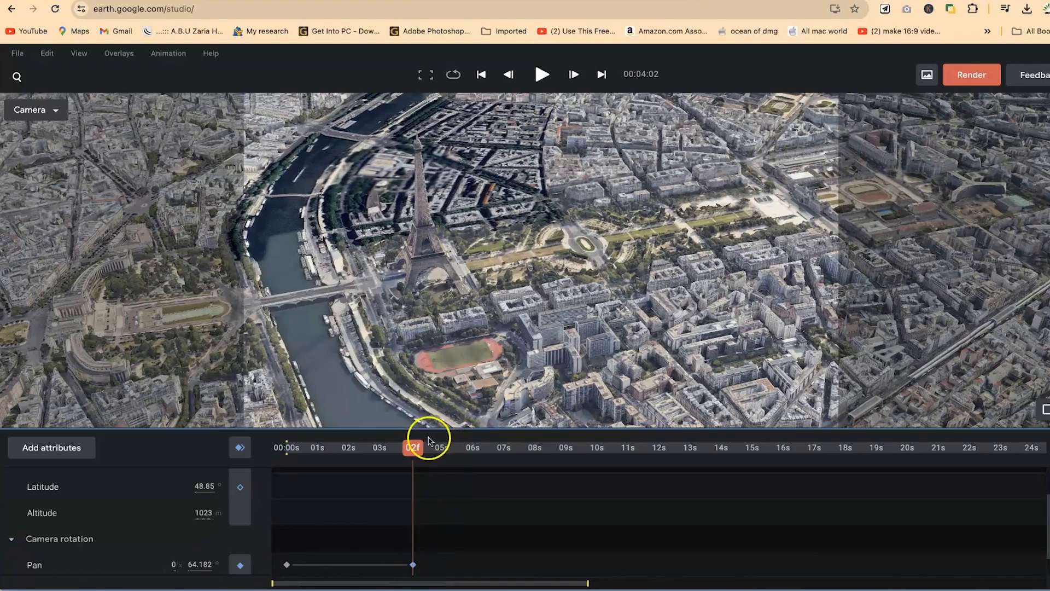
# Step: Play back the camera pan toward the Eiffel Tower twice from 00:00:00 and return the playhead to the start
pyautogui.click(286, 447)
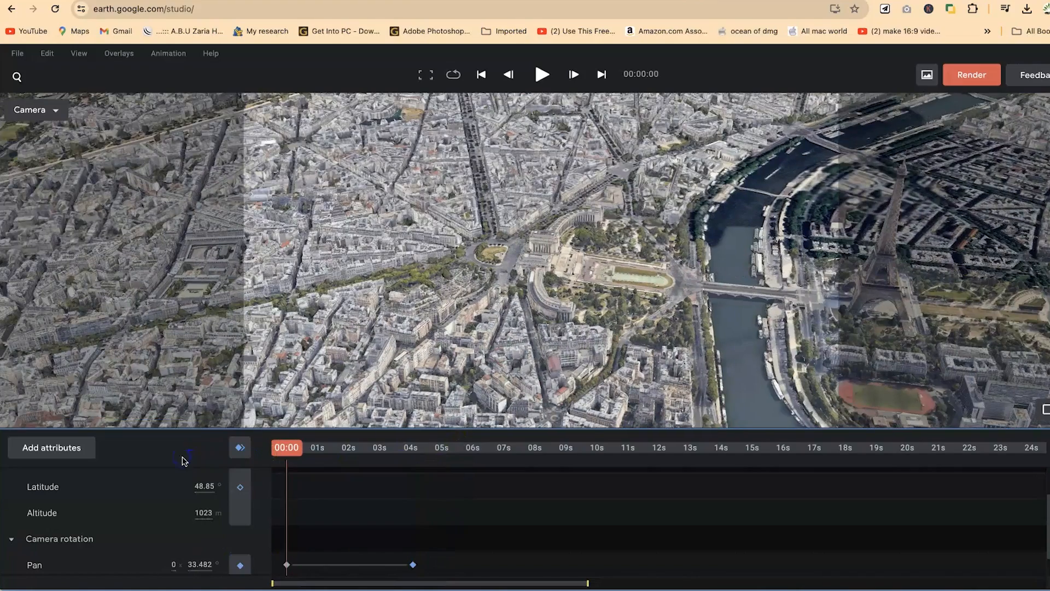
pyautogui.press('space')
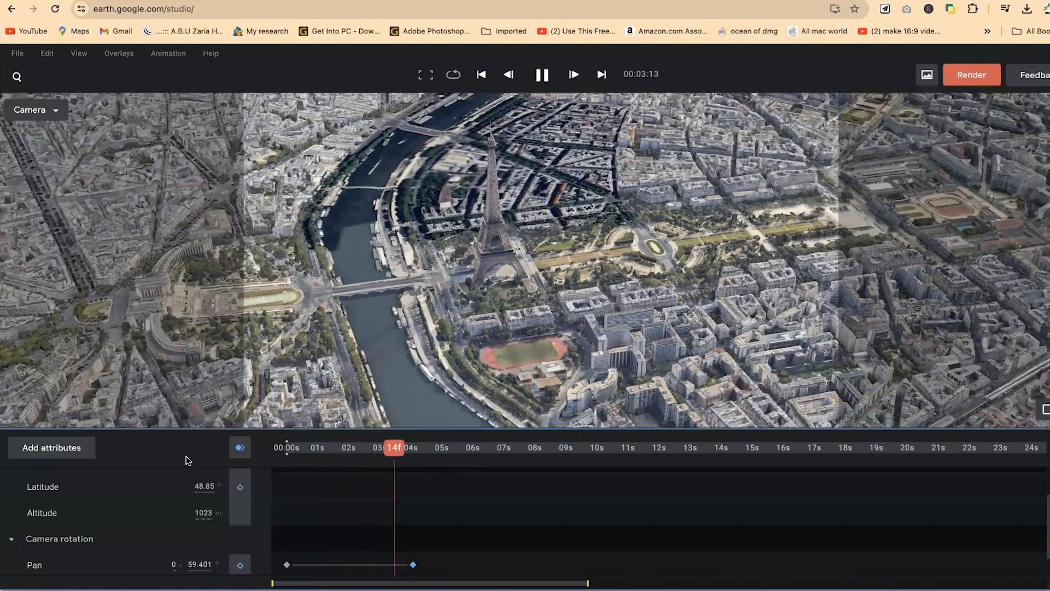
pyautogui.press('space')
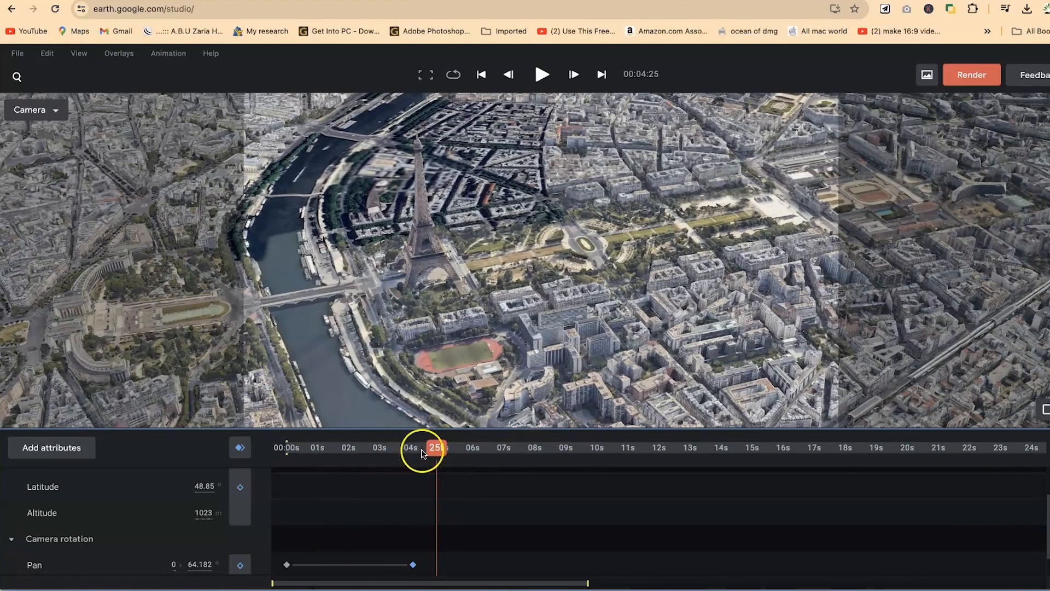
pyautogui.moveTo(437, 450); pyautogui.dragTo(132, 474)
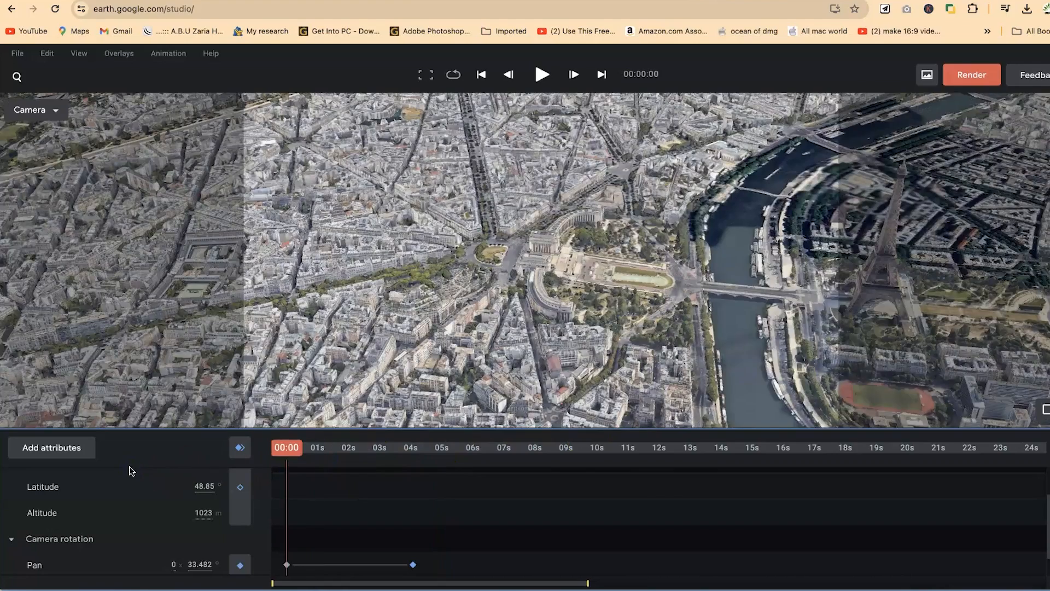
pyautogui.press('space')
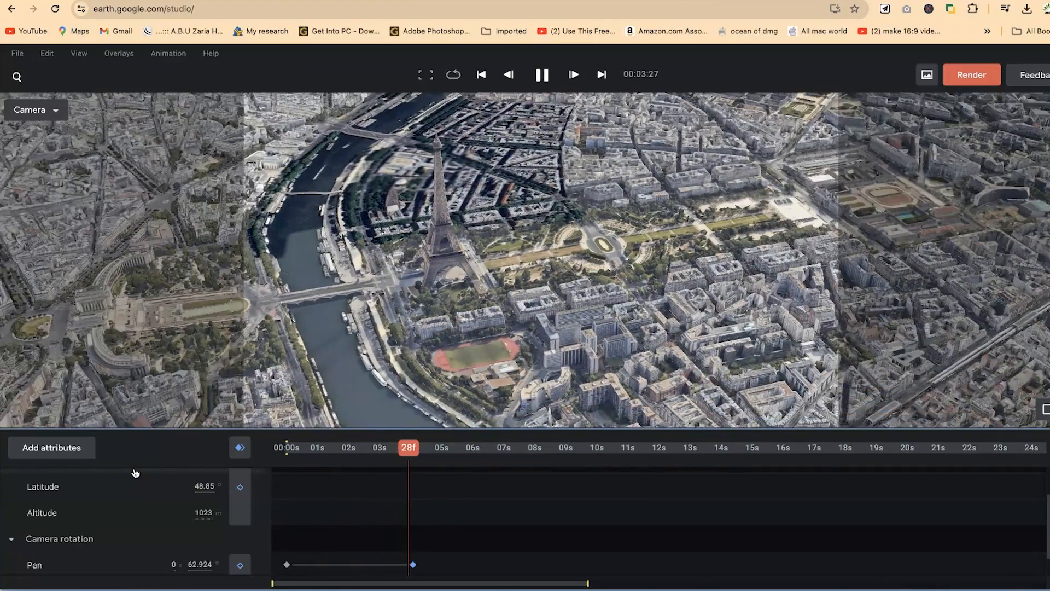
pyautogui.press('space')
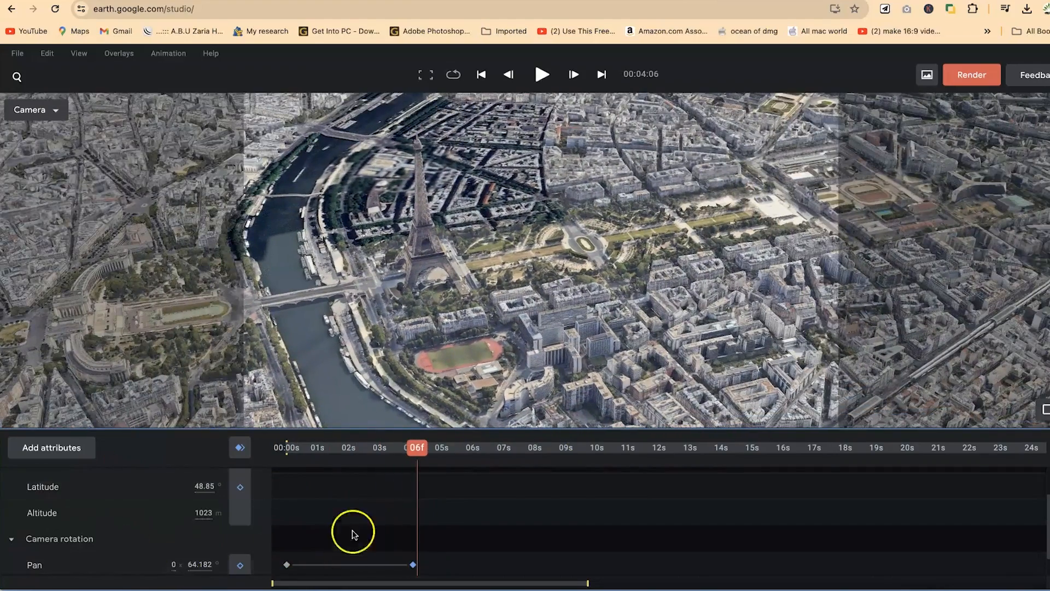
pyautogui.moveTo(417, 450); pyautogui.dragTo(141, 472)
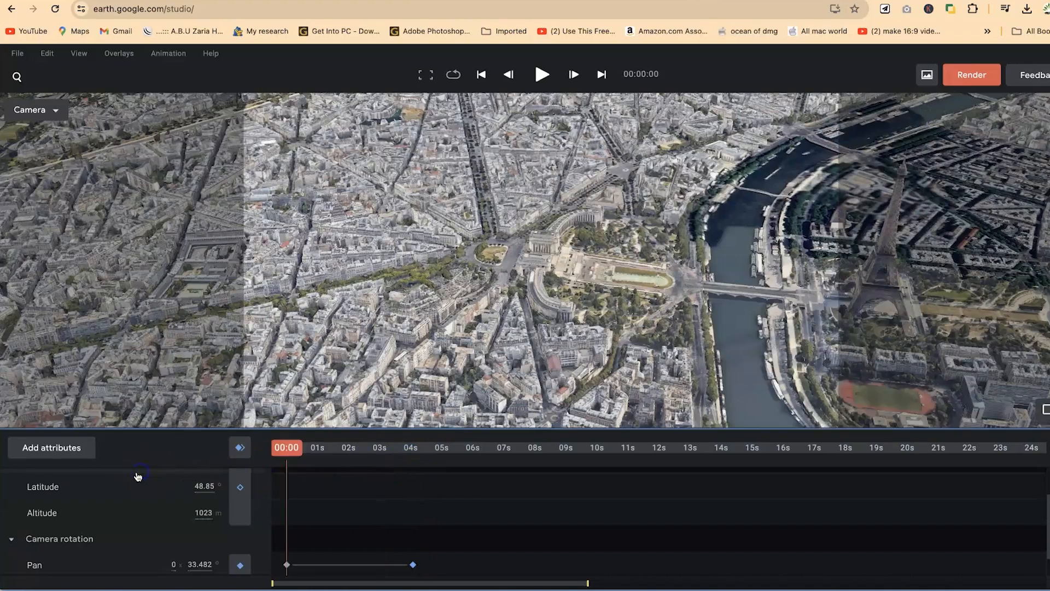
# Step: Play back the camera pan toward the Eiffel Tower twice from 00:00:00 to about 00:04:00
pyautogui.press('space')
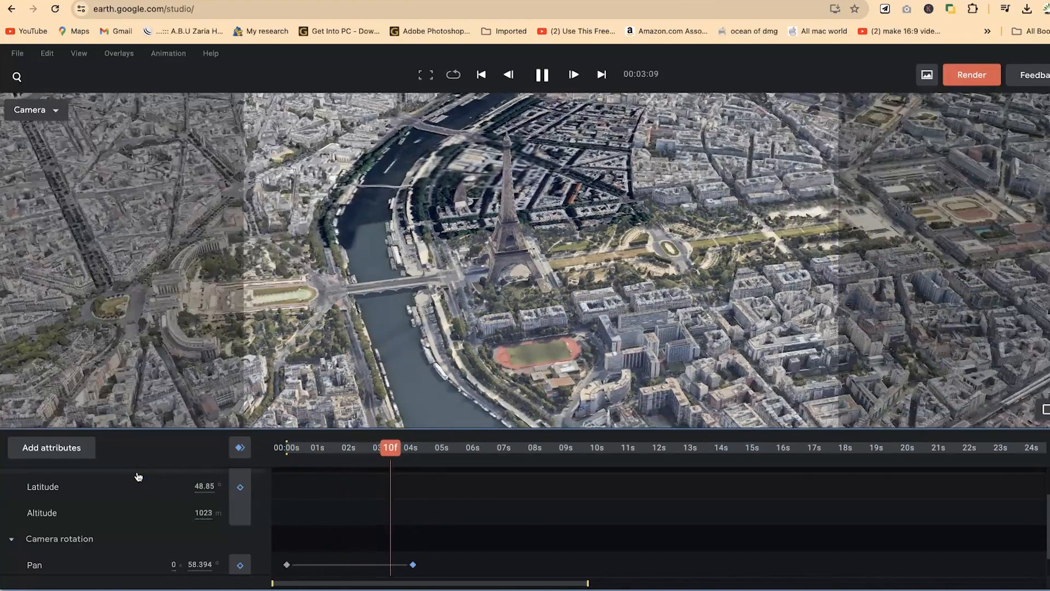
pyautogui.press('space')
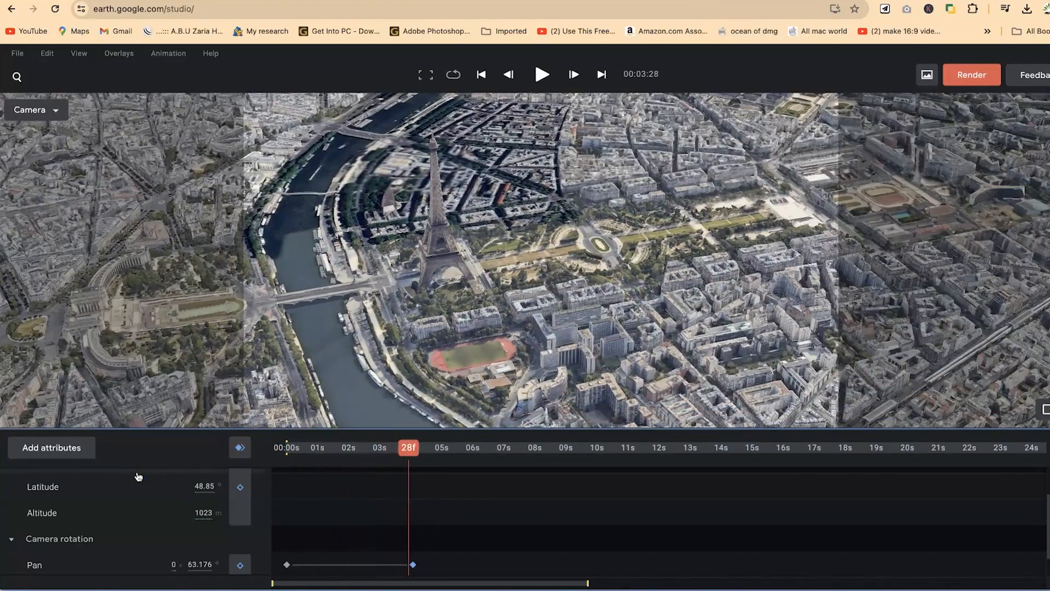
pyautogui.moveTo(407, 447); pyautogui.dragTo(188, 452)
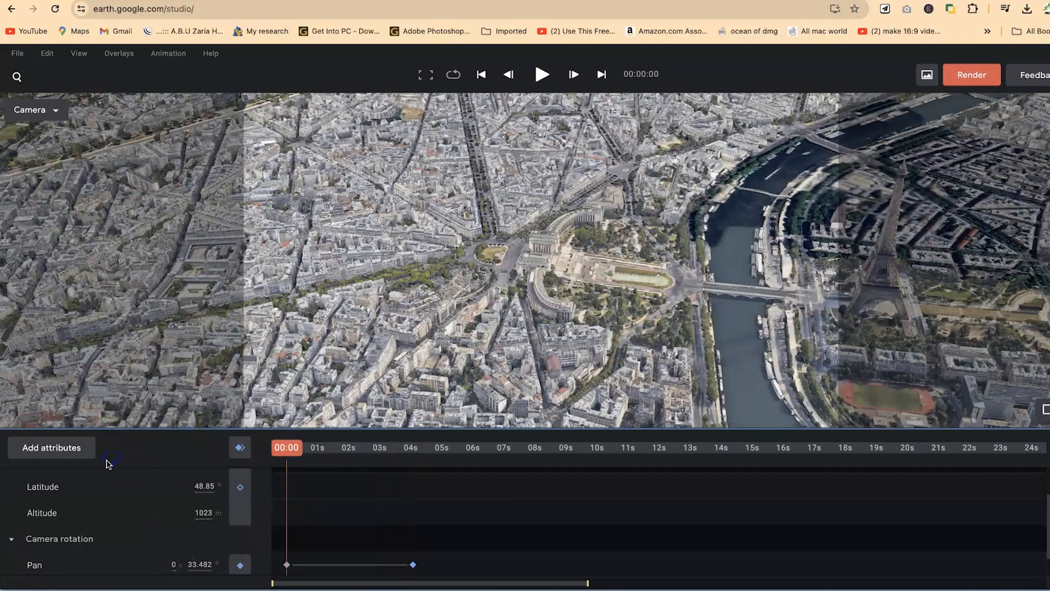
pyautogui.press('space')
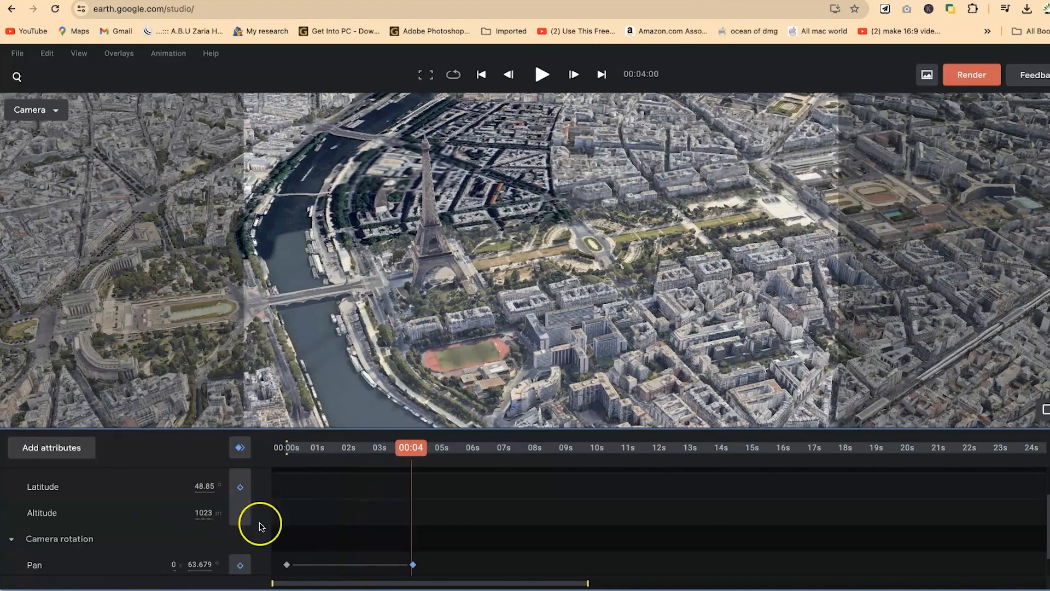
# Step: Select both camera pan keyframes and apply Auto ease to them
pyautogui.moveTo(506, 555); pyautogui.dragTo(257, 585)
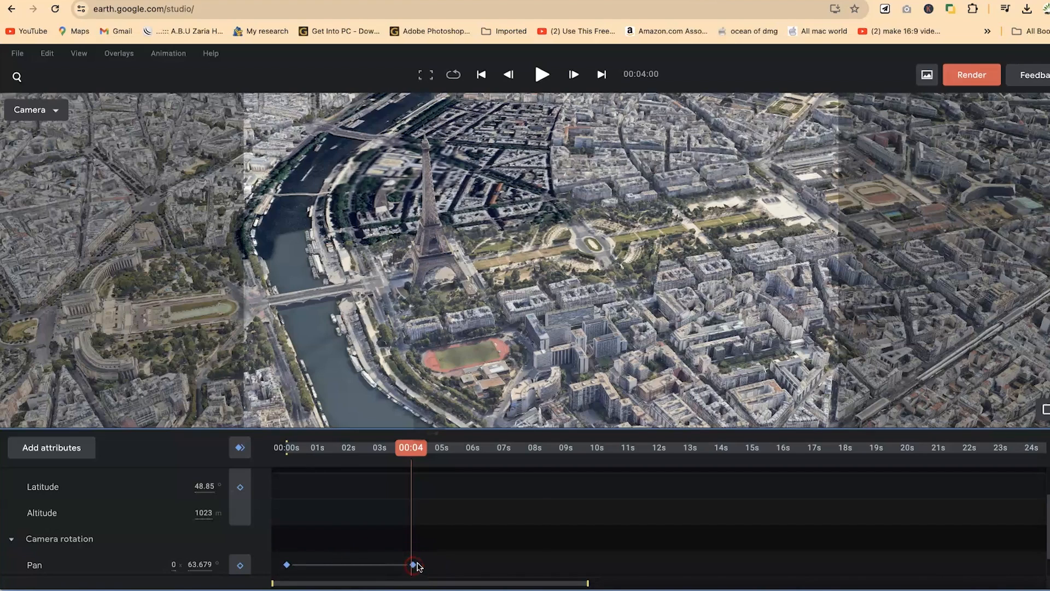
pyautogui.rightClick(415, 565)
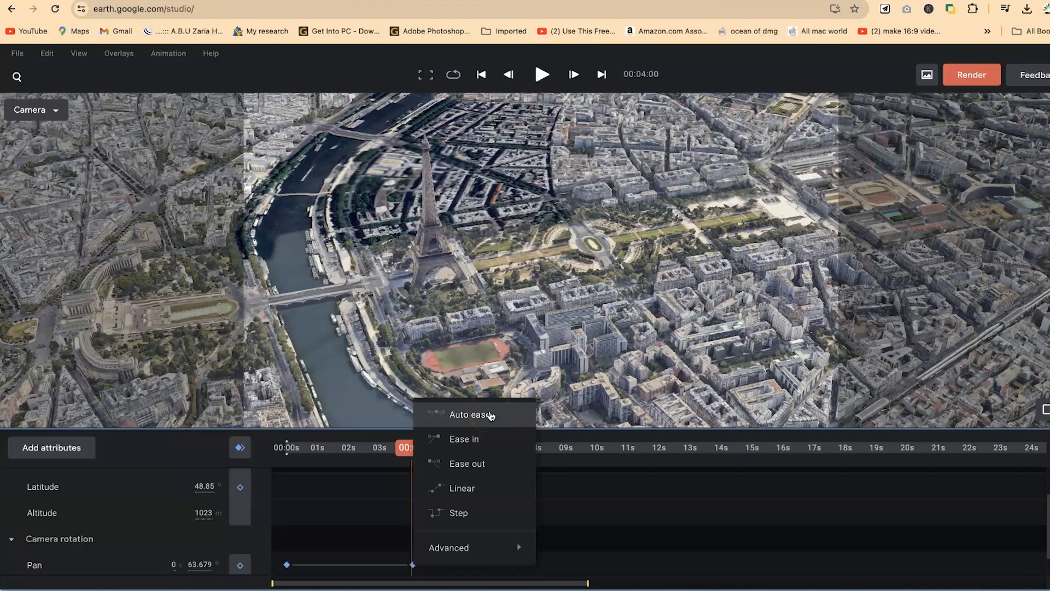
pyautogui.click(480, 437)
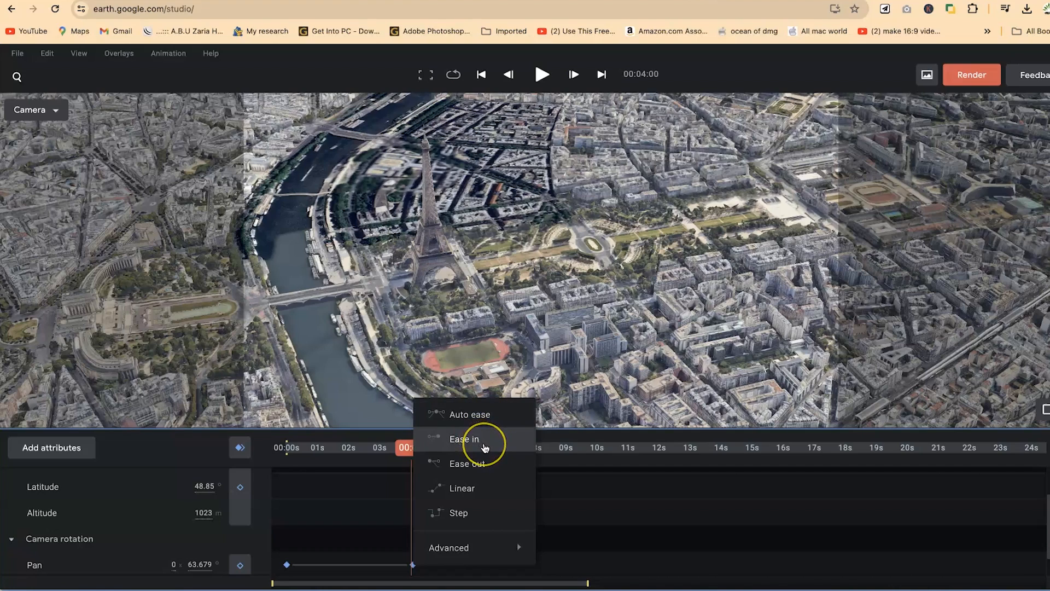
pyautogui.click(484, 448)
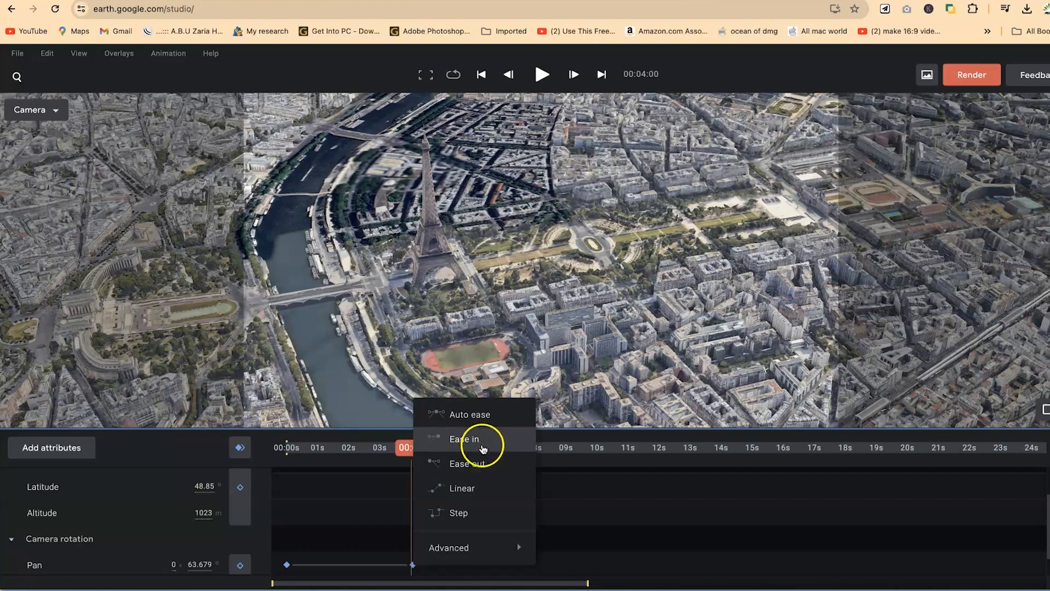
pyautogui.click(486, 464)
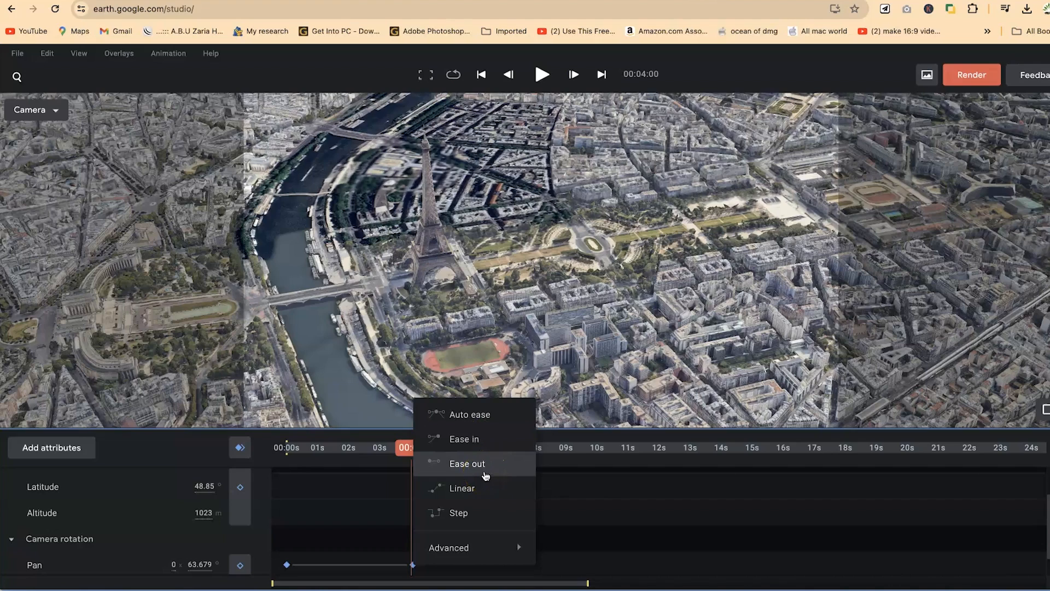
pyautogui.click(486, 479)
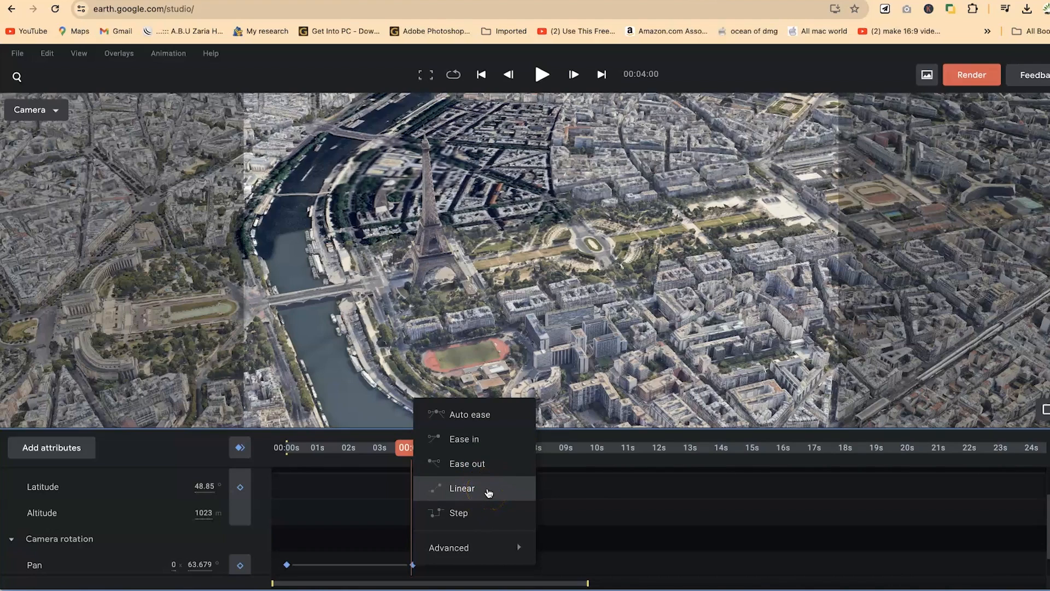
pyautogui.click(476, 490)
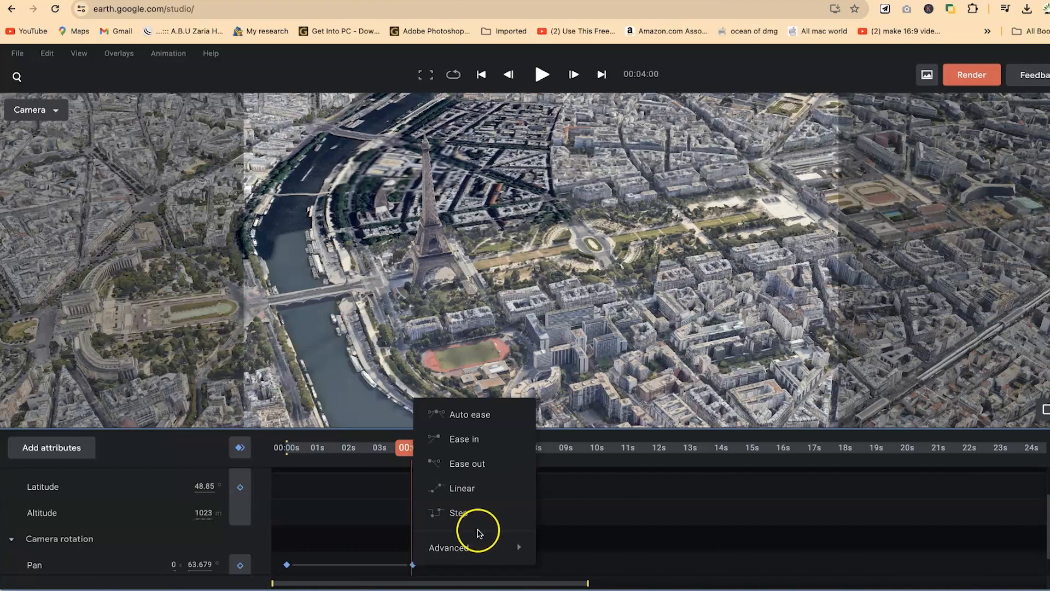
pyautogui.click(469, 512)
pyautogui.click(466, 512)
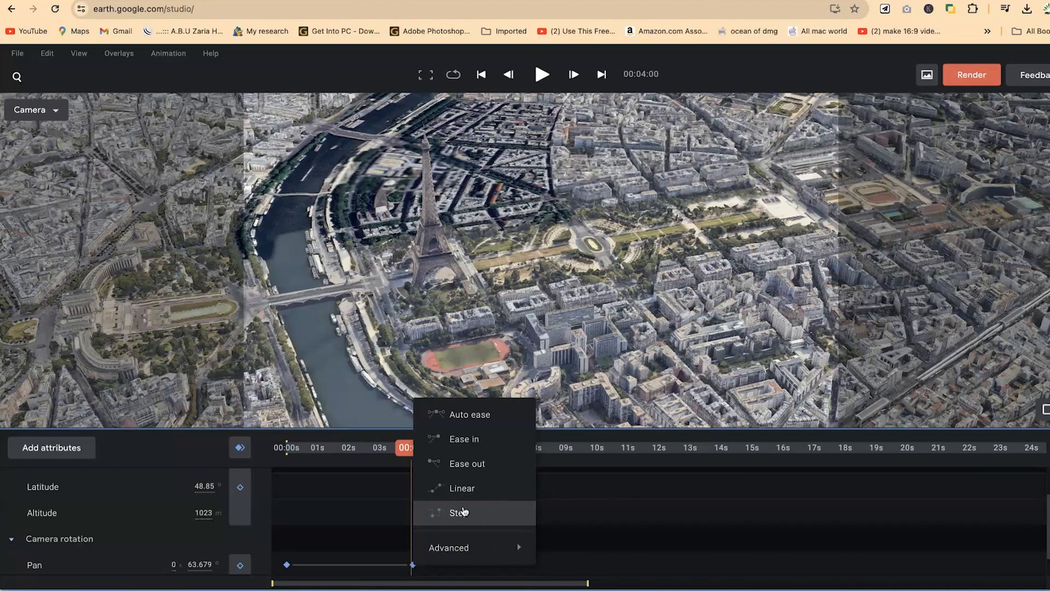
pyautogui.click(466, 513)
pyautogui.moveTo(504, 547)
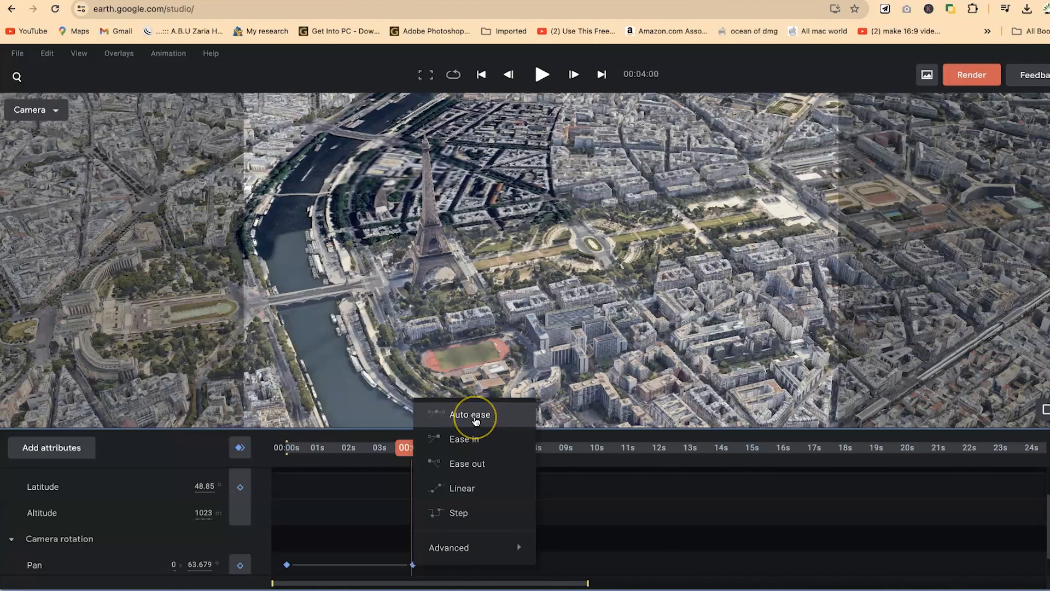
pyautogui.click(475, 421)
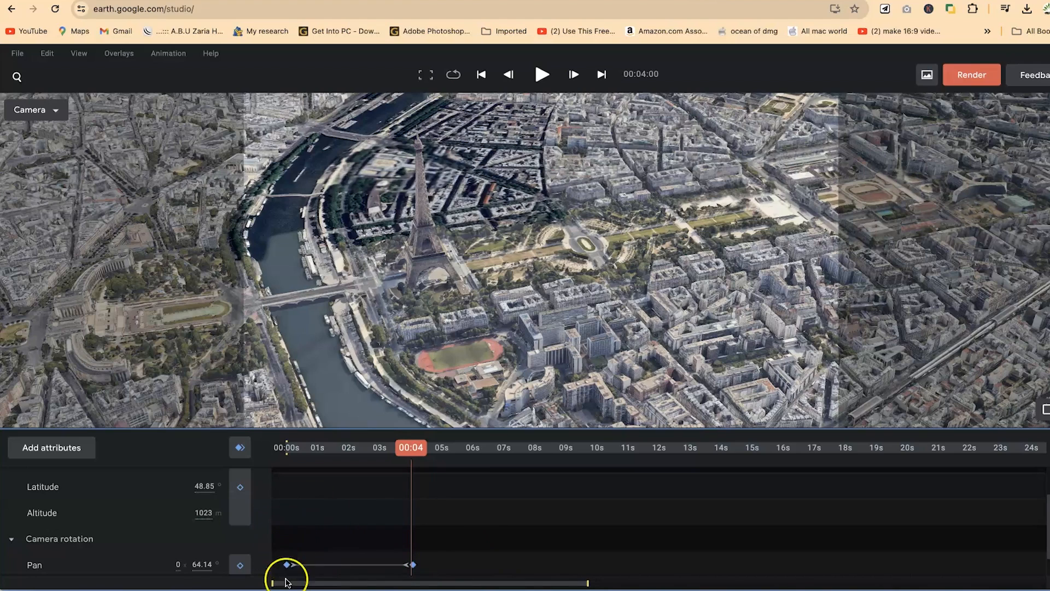
# Step: Play back the eased camera pan twice from 00:00:00 and return the playhead to the start
pyautogui.moveTo(409, 447); pyautogui.dragTo(268, 450)
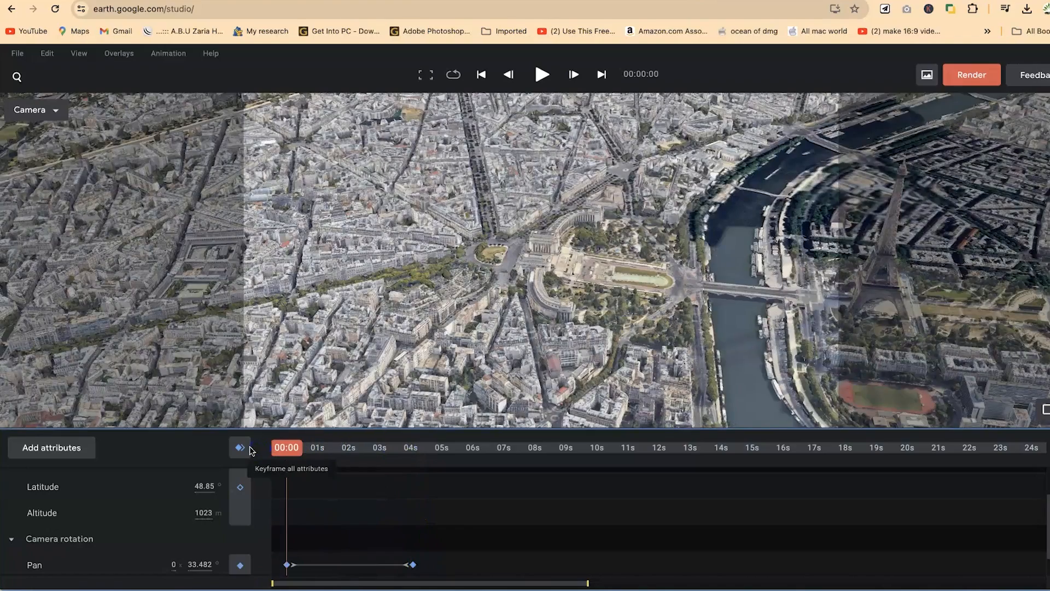
pyautogui.press('space')
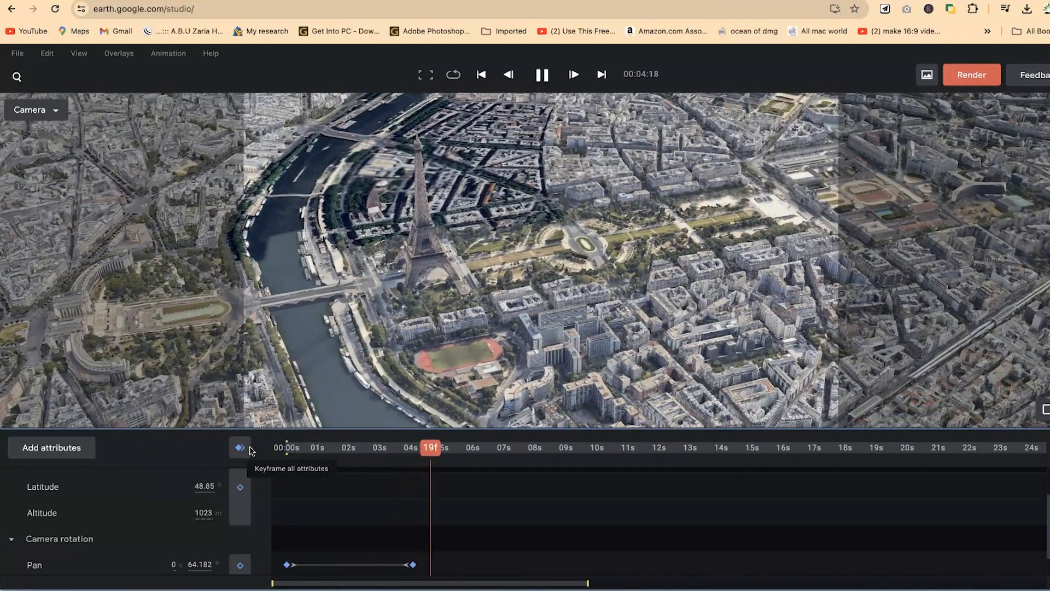
pyautogui.press('space')
pyautogui.moveTo(440, 448); pyautogui.dragTo(157, 471)
pyautogui.press('space')
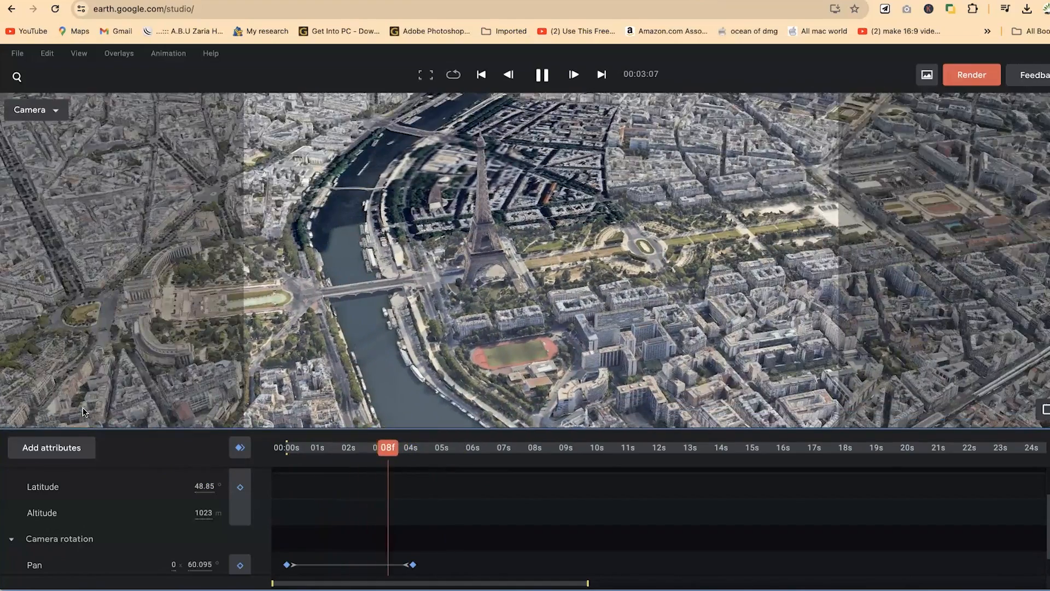
pyautogui.press('space')
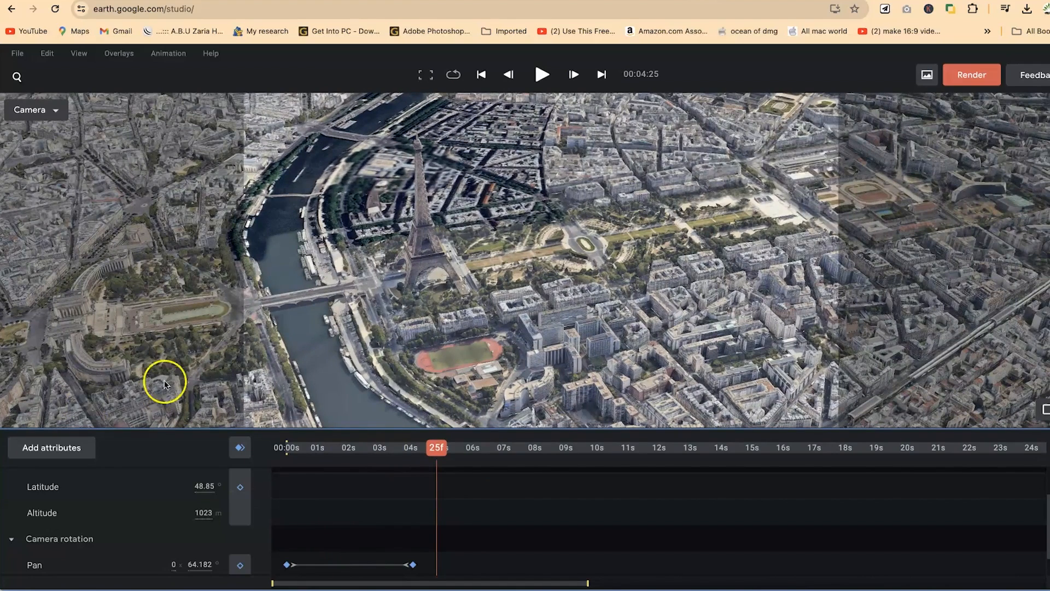
pyautogui.moveTo(436, 448); pyautogui.dragTo(188, 468)
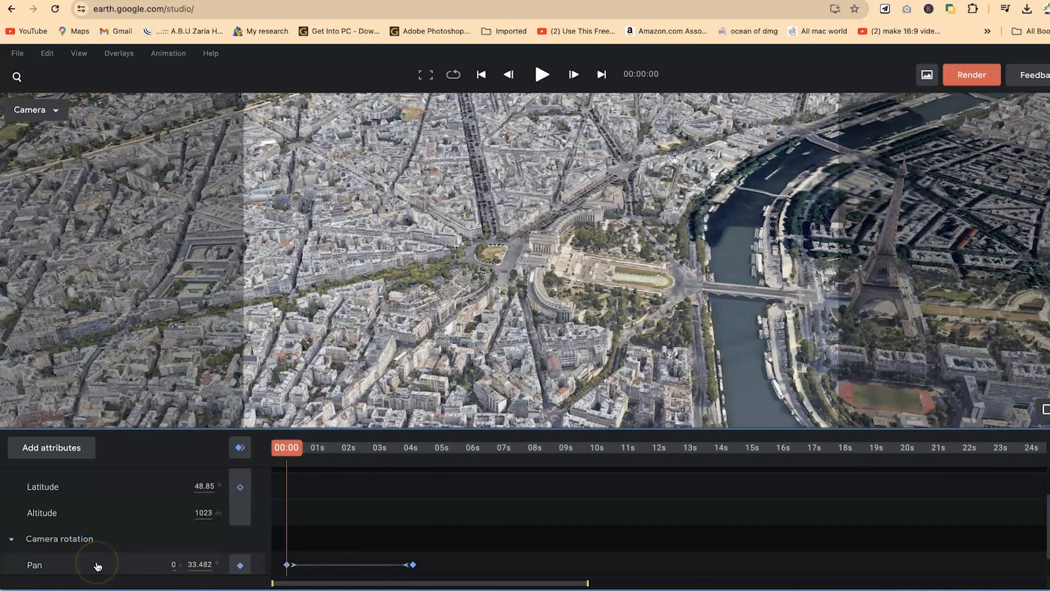
# Step: Open the pan attribute's curve graph, stretch the first keyframe's easing handle horizontally to about 4 seconds, and preview the pan
pyautogui.click(115, 567)
pyautogui.click(115, 568)
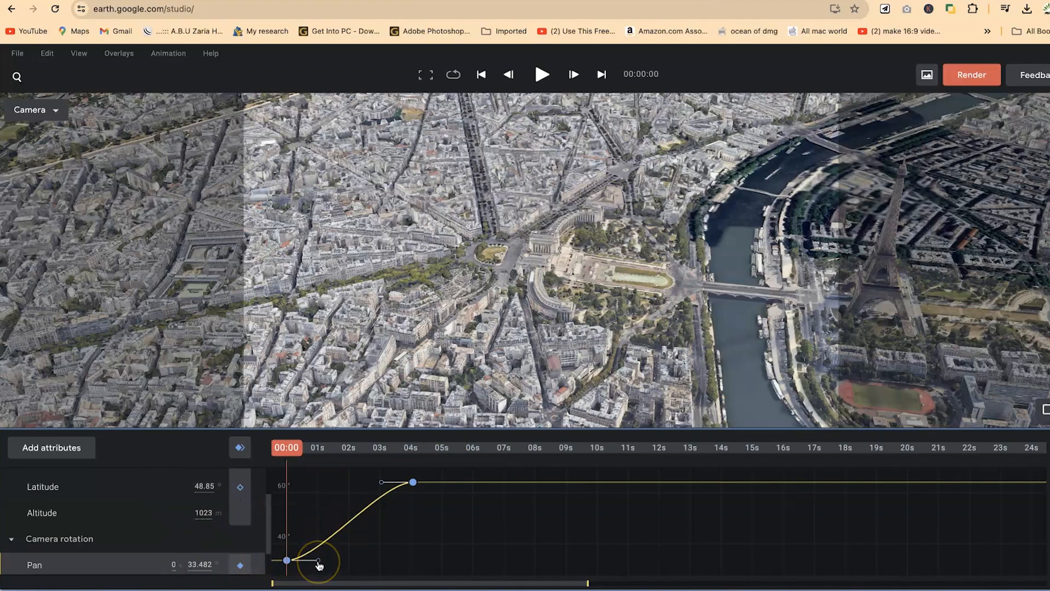
pyautogui.moveTo(329, 561); pyautogui.dragTo(374, 561)
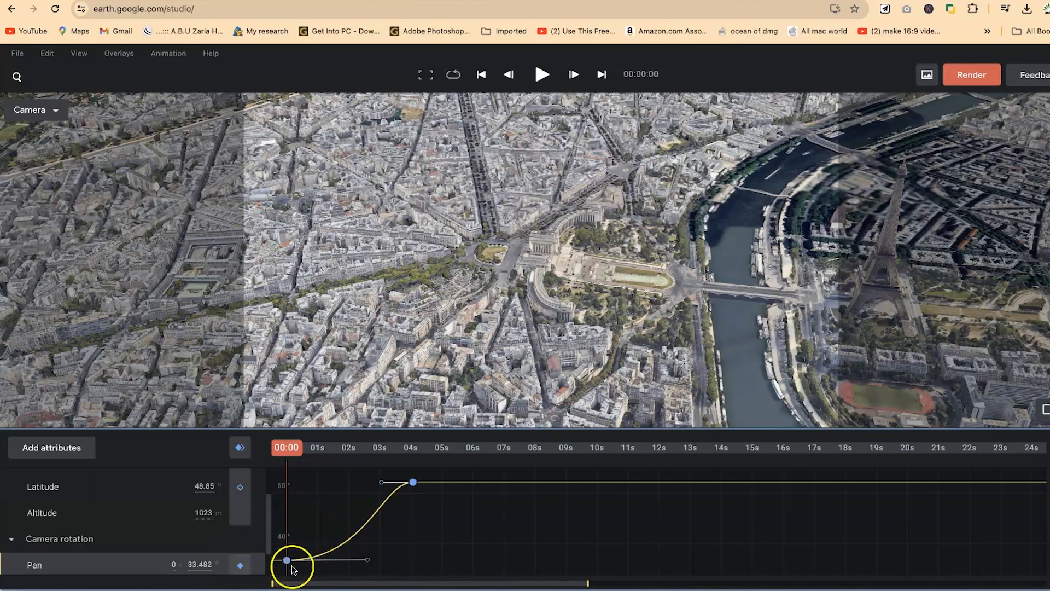
pyautogui.moveTo(367, 561); pyautogui.dragTo(419, 562)
pyautogui.press('space')
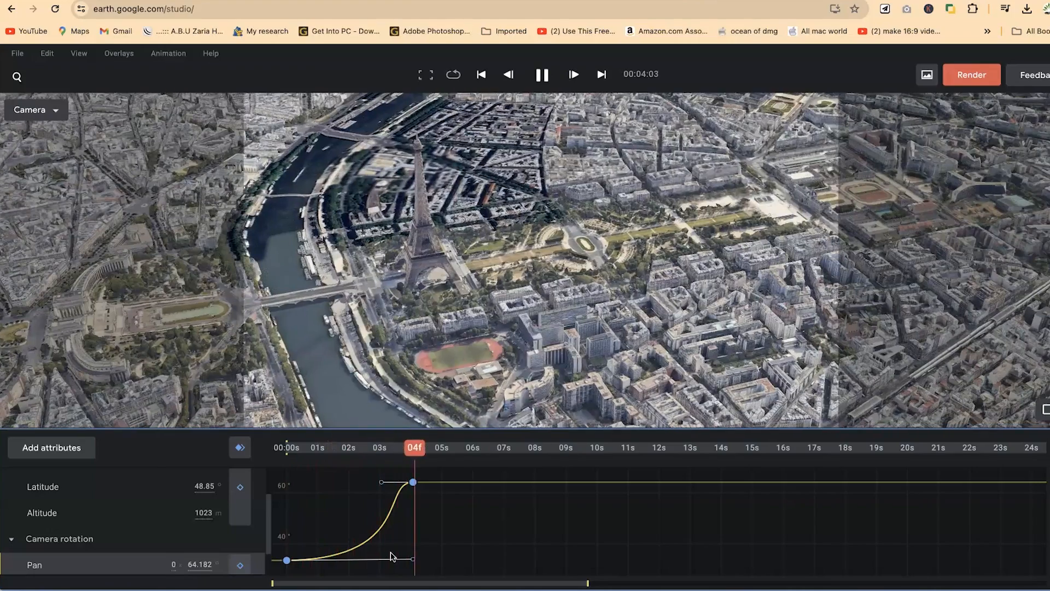
pyautogui.press('space')
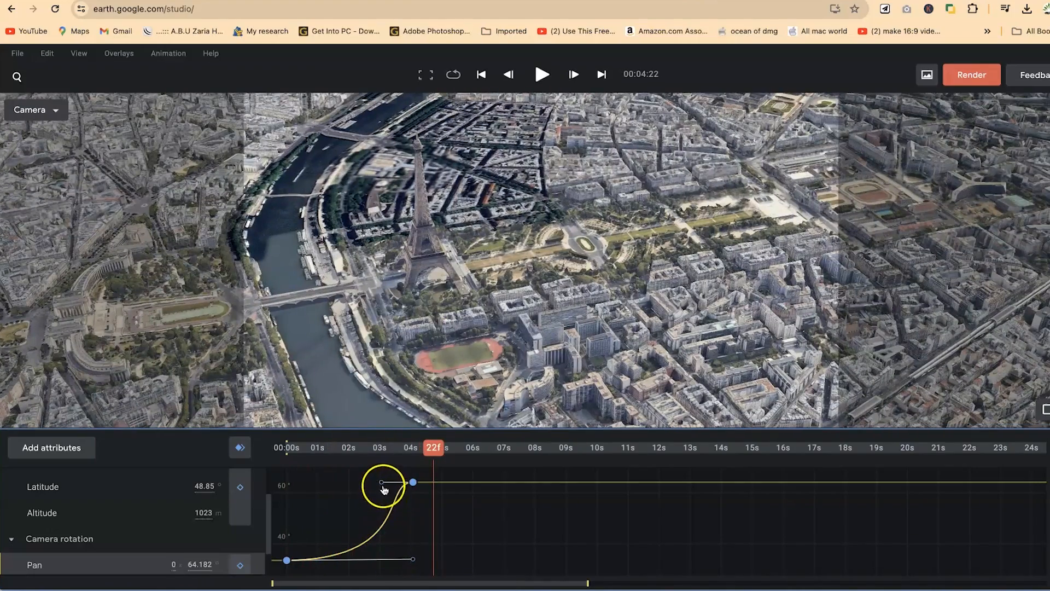
# Step: Stretch the second pan keyframe's easing handle horizontally back to about 0 seconds and play the pan from 00:00:00
pyautogui.moveTo(380, 483); pyautogui.dragTo(282, 479)
pyautogui.moveTo(438, 447); pyautogui.dragTo(151, 486)
pyautogui.press('space')
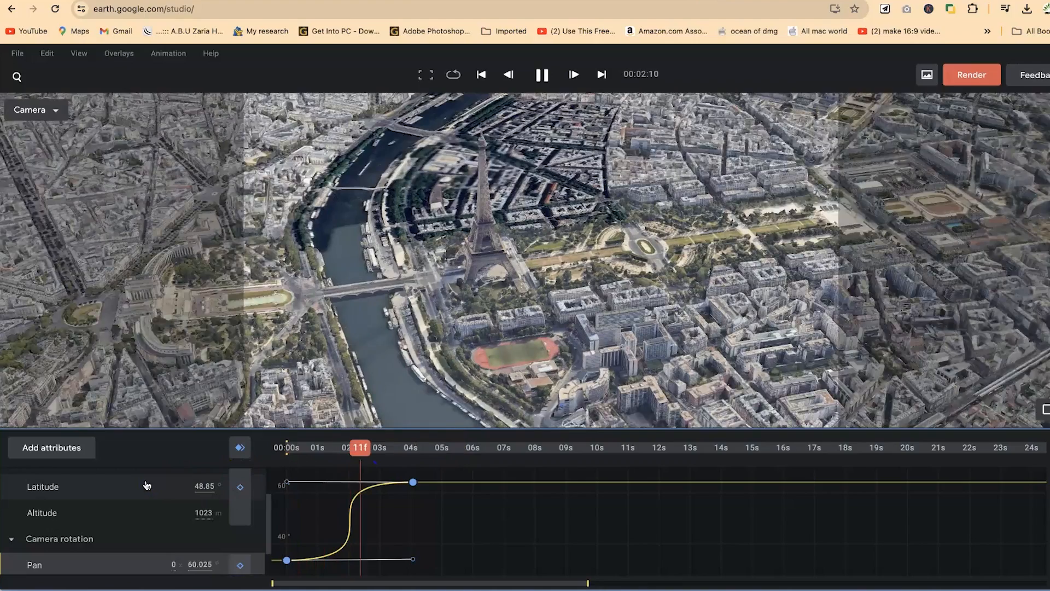
pyautogui.press('space')
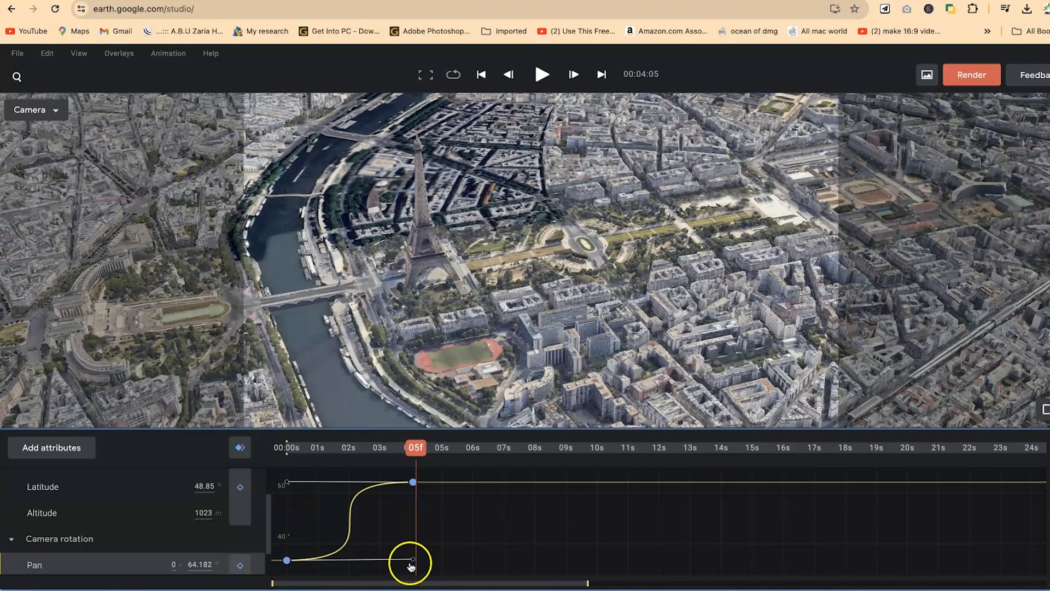
# Step: Swing the first pan keyframe's easing handle straight up for an abrupt start and play the pan from 00:00:00
pyautogui.moveTo(413, 561); pyautogui.dragTo(253, 454)
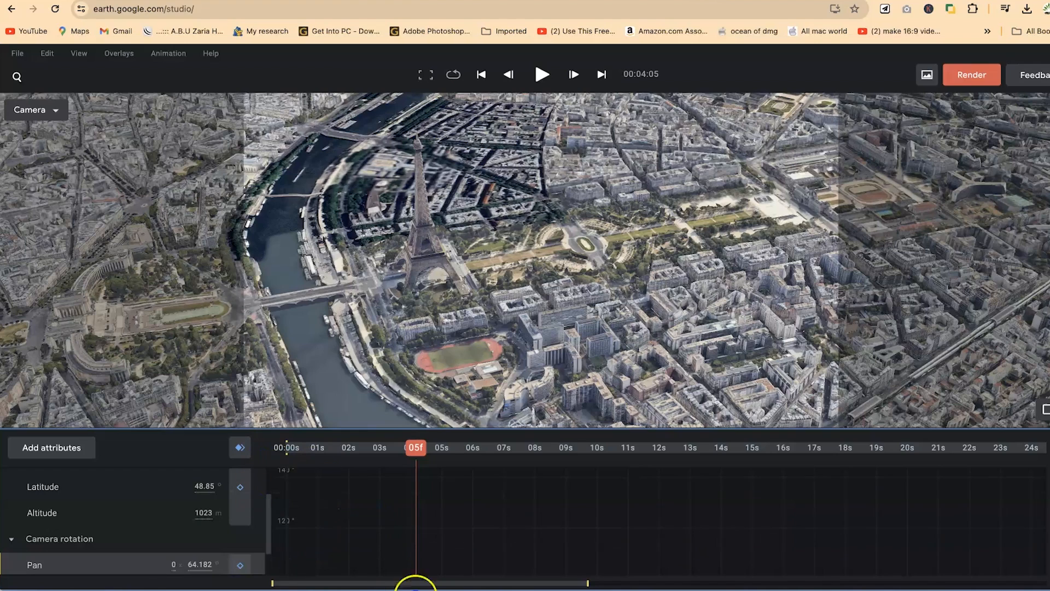
pyautogui.moveTo(398, 518); pyautogui.dragTo(286, 549)
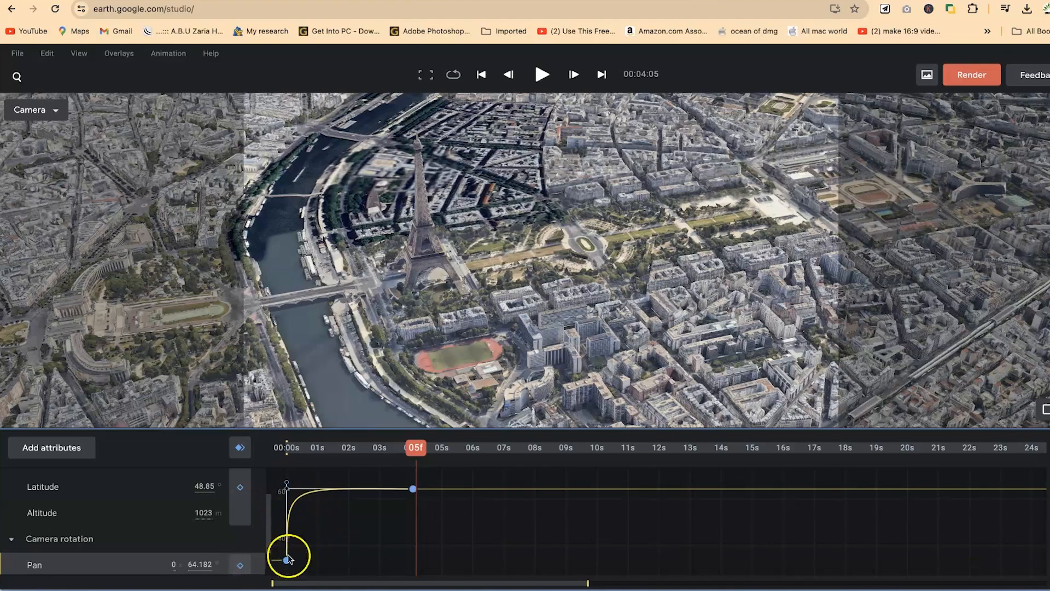
pyautogui.moveTo(421, 449); pyautogui.dragTo(286, 449)
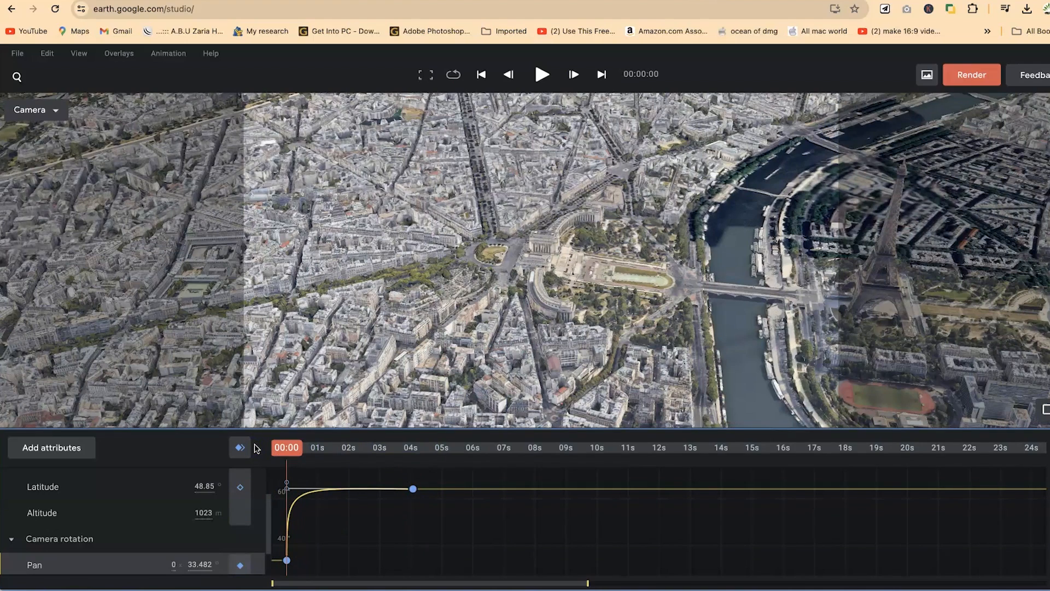
pyautogui.press('space')
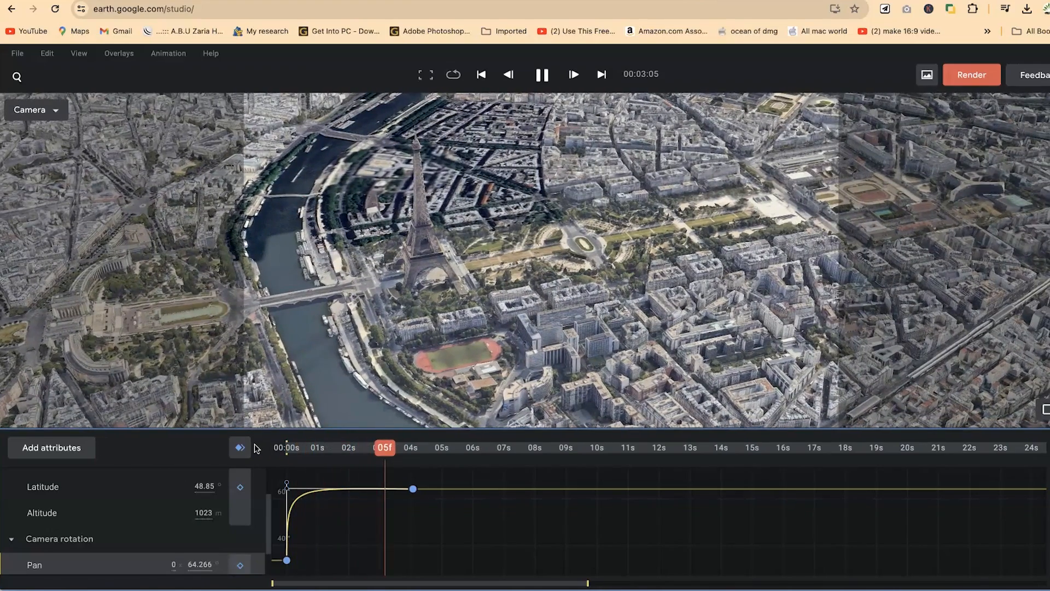
pyautogui.press('space')
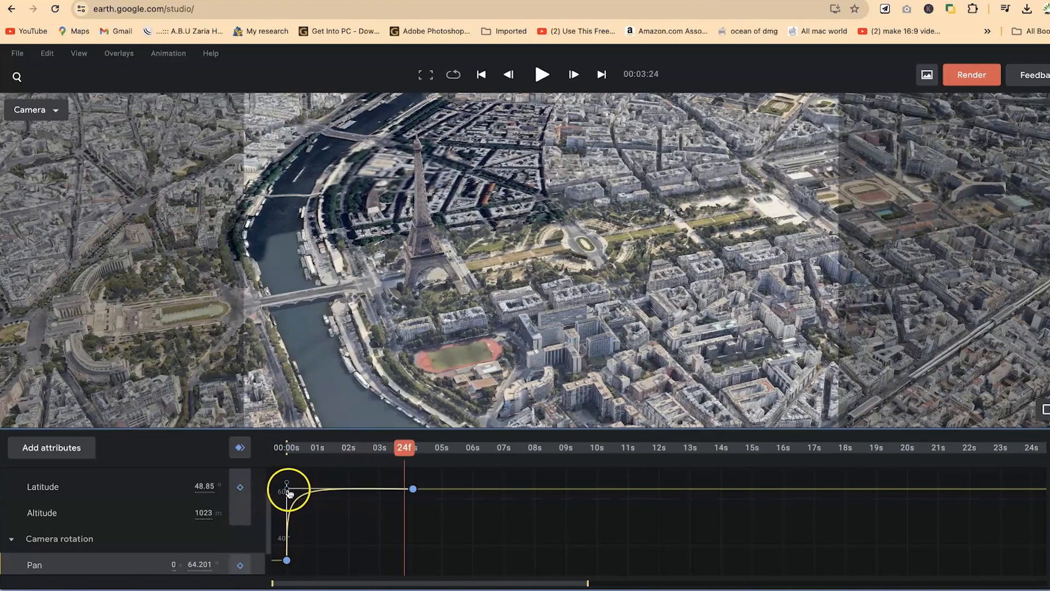
# Step: Pull the second pan keyframe's easing handle down to about 2 seconds, below the curve, and play the pan from 00:00:00
pyautogui.moveTo(299, 504); pyautogui.dragTo(350, 530)
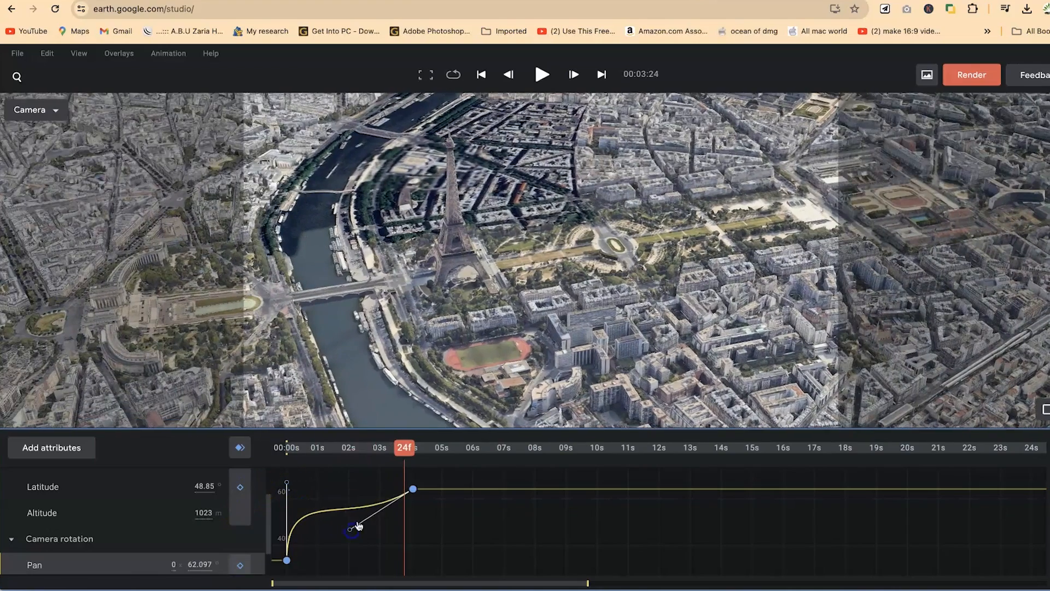
pyautogui.click(402, 454)
pyautogui.moveTo(402, 454); pyautogui.dragTo(225, 453)
pyautogui.press('space')
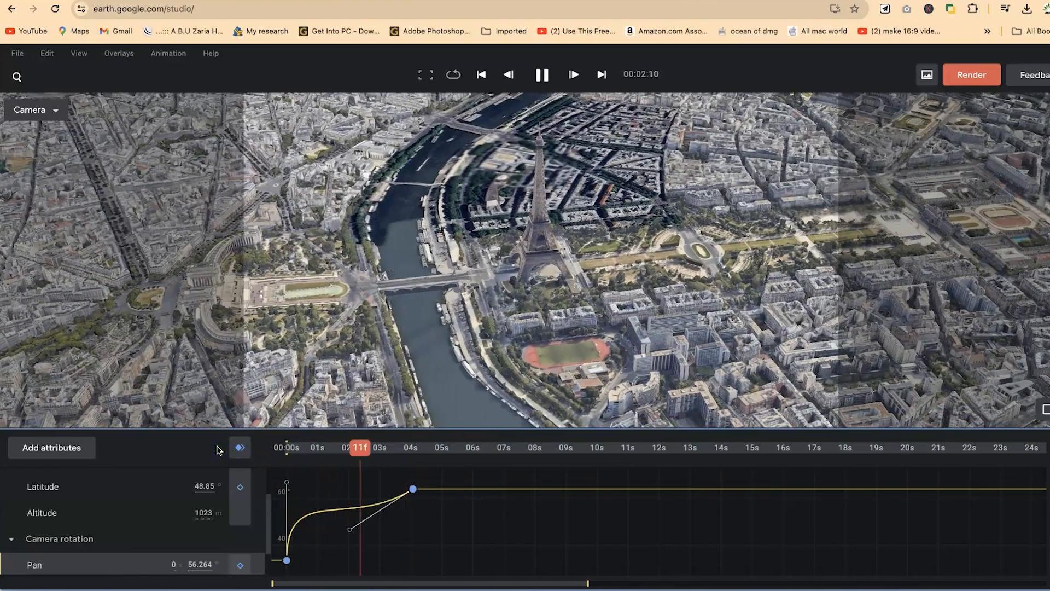
pyautogui.press('space')
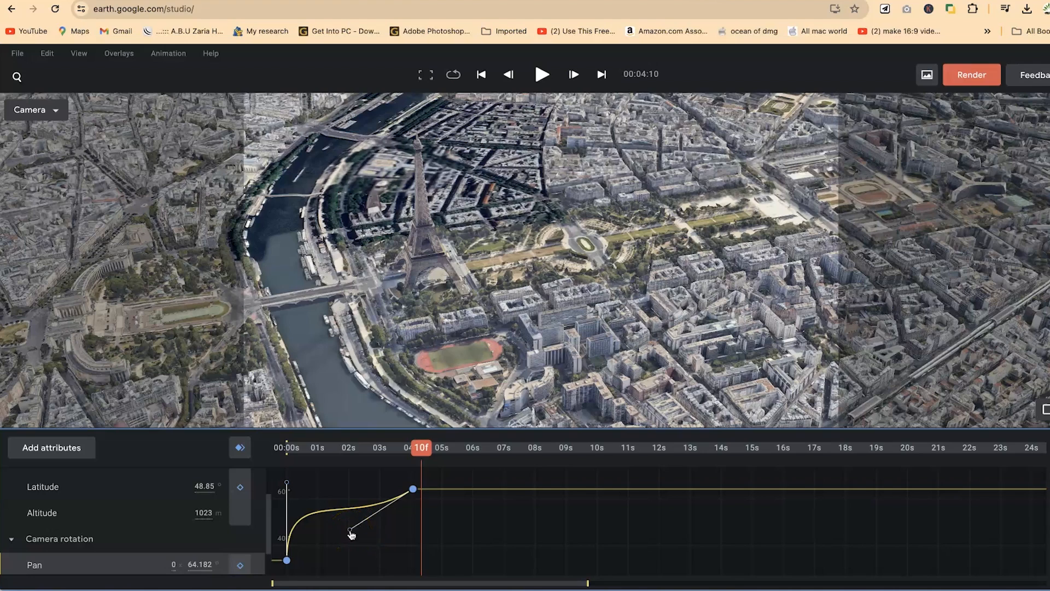
# Step: Reshape the pan curve into a smooth S with horizontal handles, the second keyframe's at about 1 second and the first's at about 3 seconds
pyautogui.moveTo(352, 532); pyautogui.dragTo(323, 489)
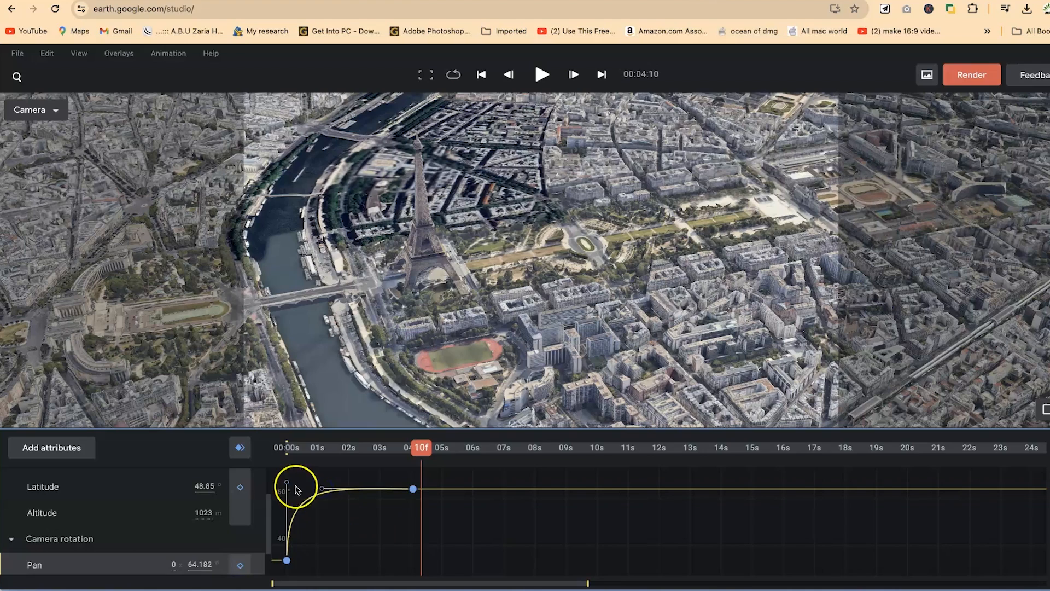
pyautogui.moveTo(287, 484); pyautogui.dragTo(378, 560)
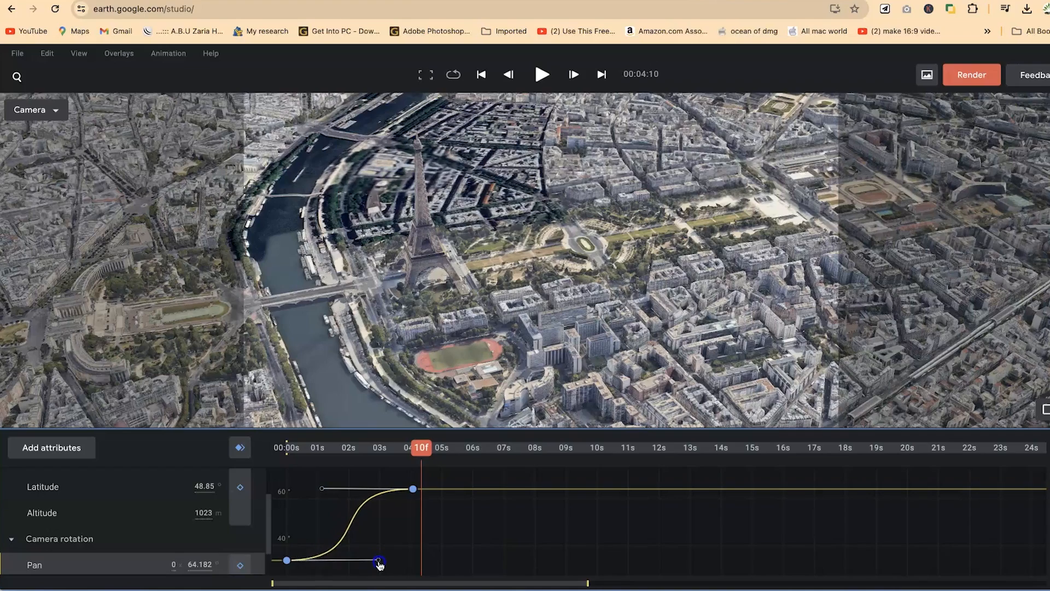
# Step: Play back the eased pan, and raise both pan keyframes together to about 50° and 81°
pyautogui.press('space')
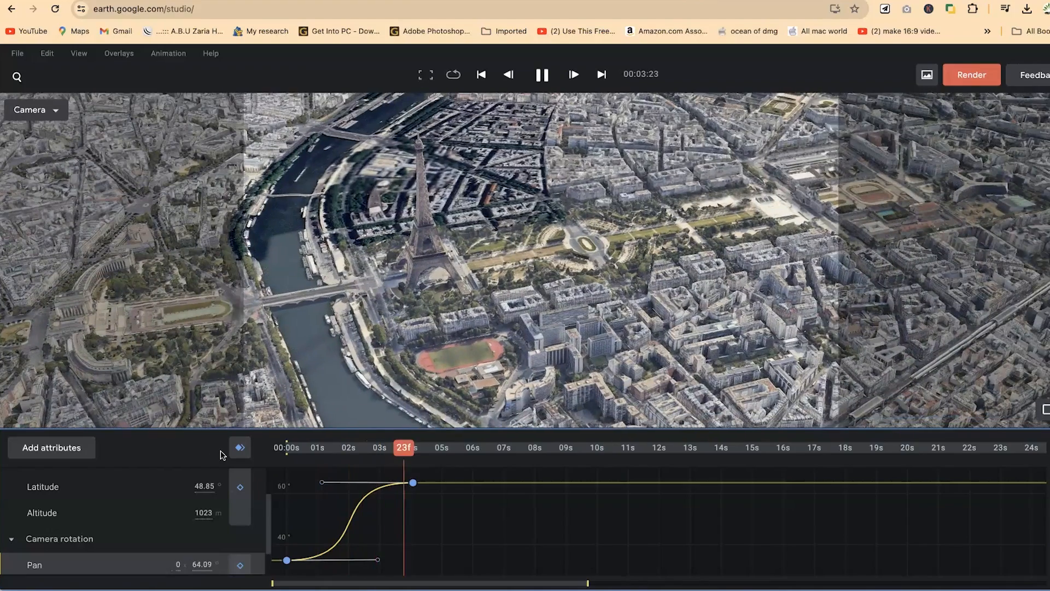
pyautogui.press('space')
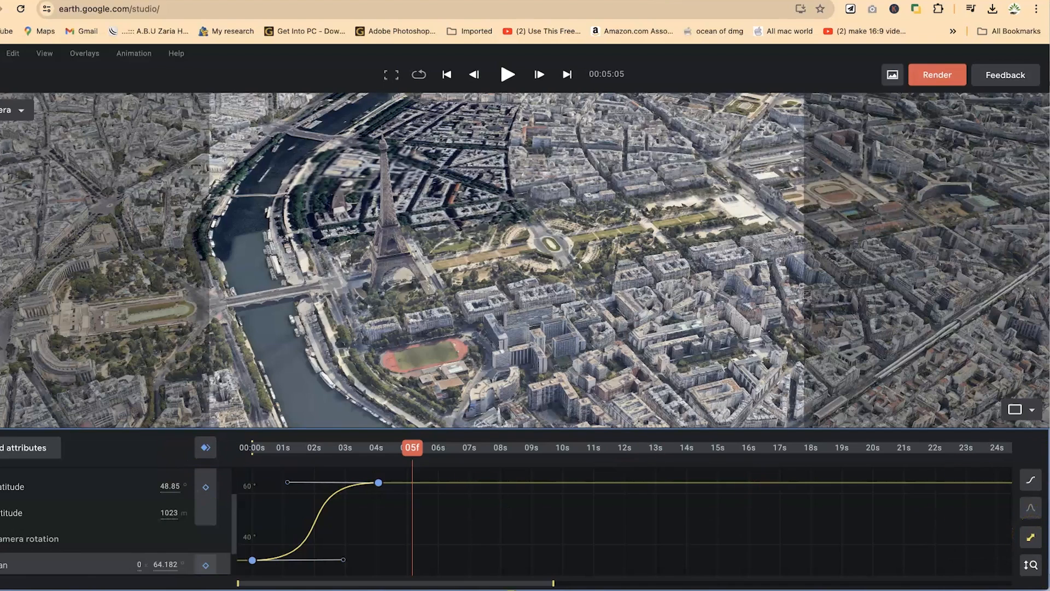
pyautogui.click(1032, 538)
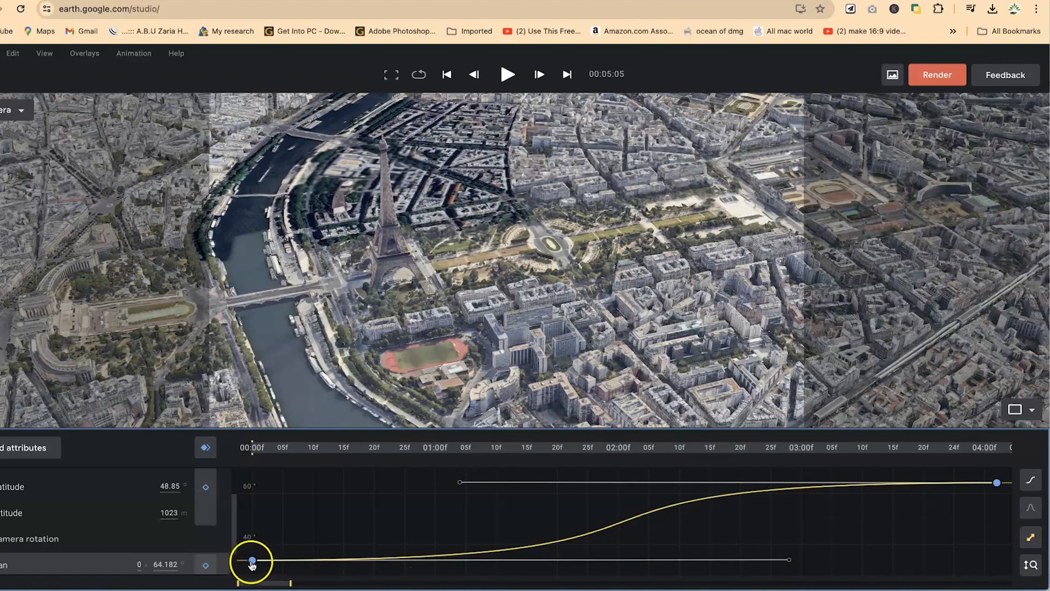
pyautogui.moveTo(252, 563); pyautogui.dragTo(253, 521)
pyautogui.click(605, 551)
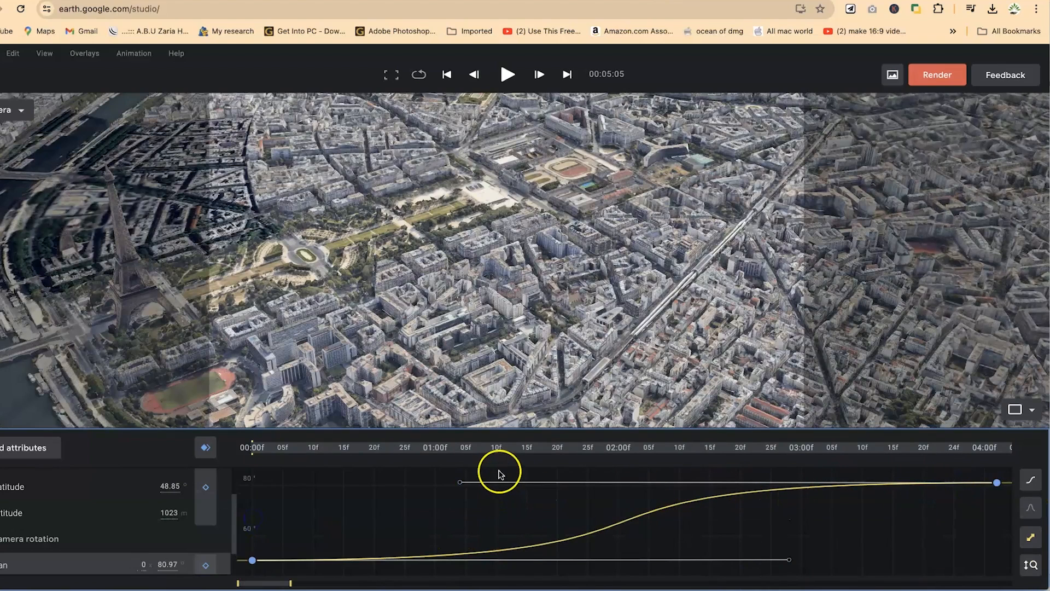
# Step: Zoom in on the pan curve, fit it back into view and extend the visible timeline to about 40 seconds
pyautogui.scroll(3, 506, 479)
pyautogui.scroll(4, 591, 500)
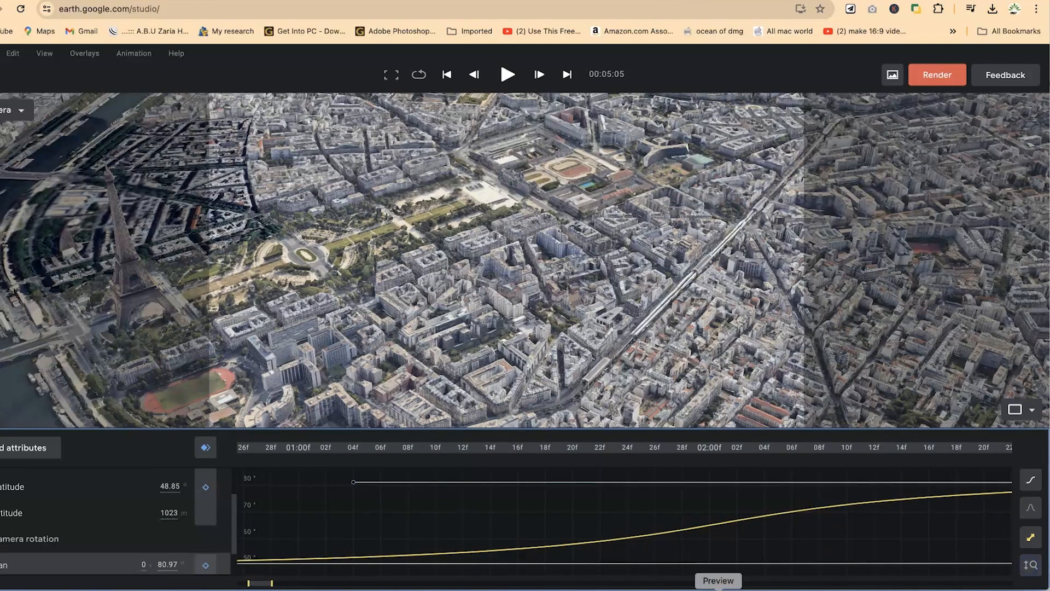
pyautogui.scroll(3, 492, 500)
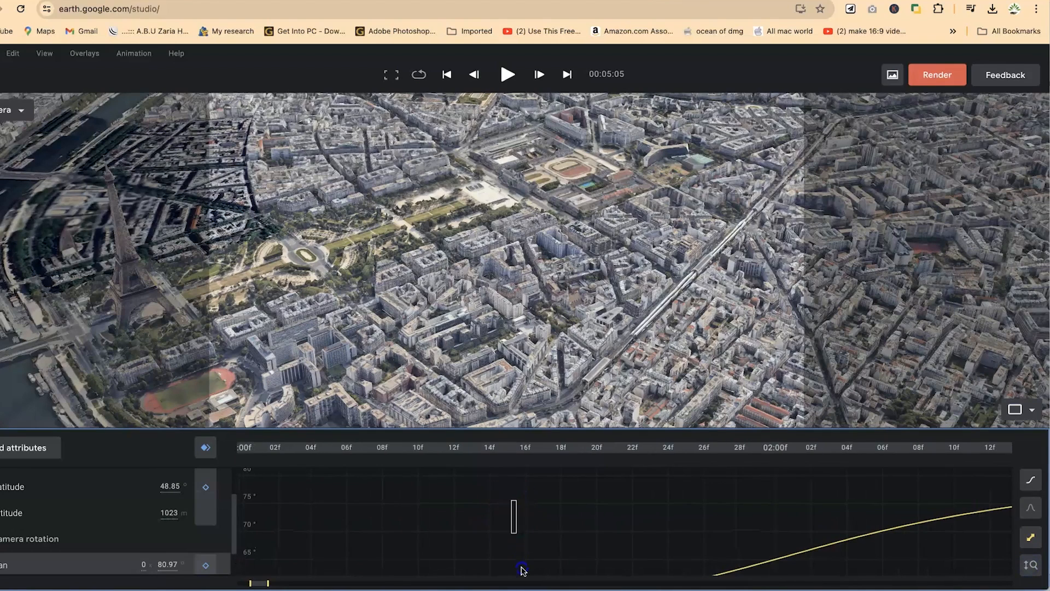
pyautogui.scroll(3, 607, 517)
pyautogui.scroll(-3, 462, 506)
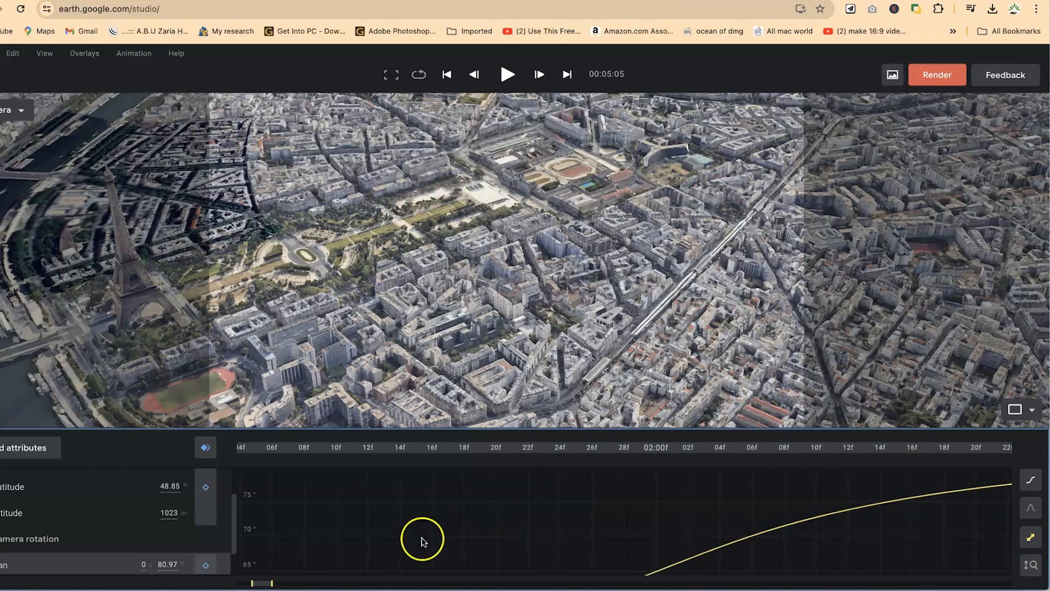
pyautogui.click(1029, 565)
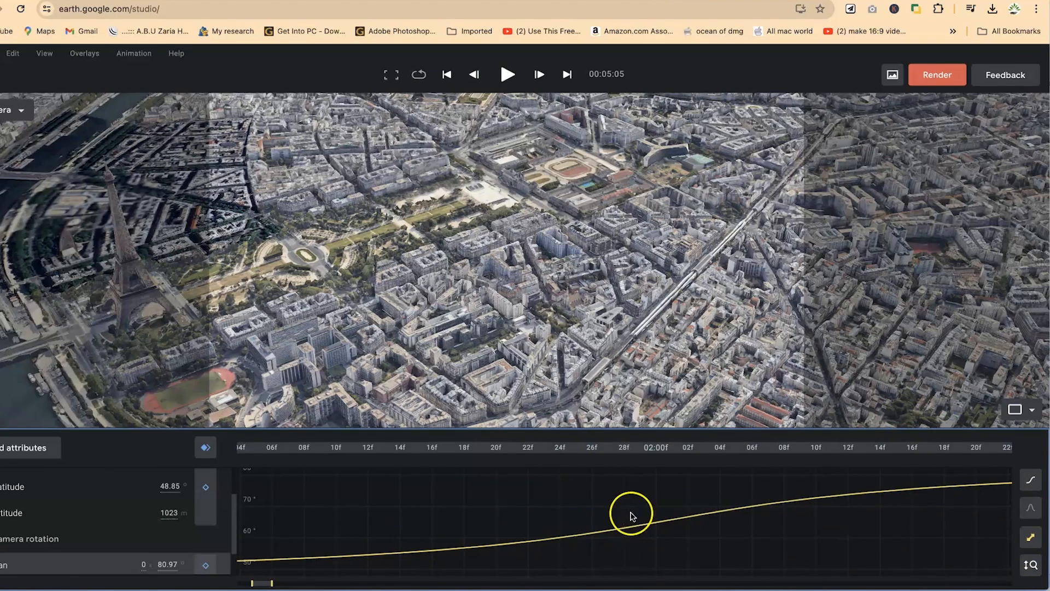
pyautogui.click(1031, 541)
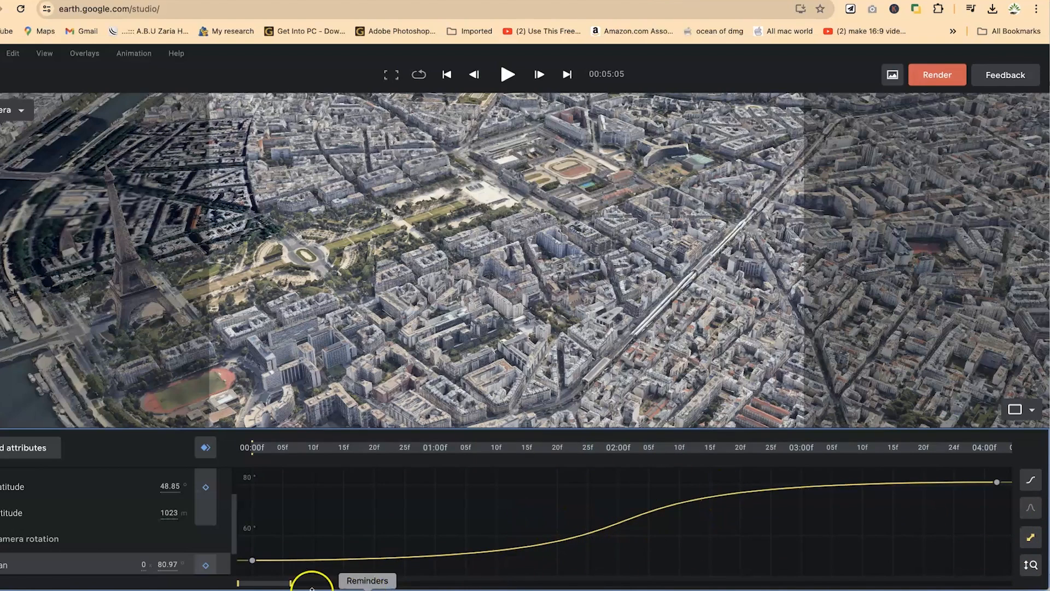
pyautogui.moveTo(289, 584); pyautogui.dragTo(546, 579)
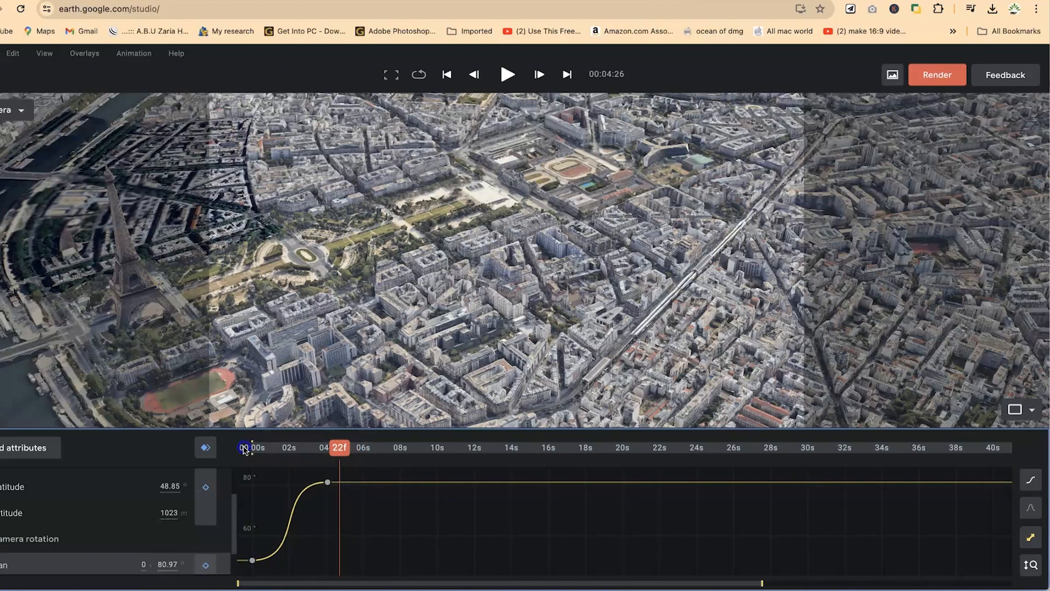
# Step: Close the pan curve and add a camera position keyframe at 00:00:00 for longitude, latitude and altitude
pyautogui.moveTo(348, 453); pyautogui.dragTo(219, 452)
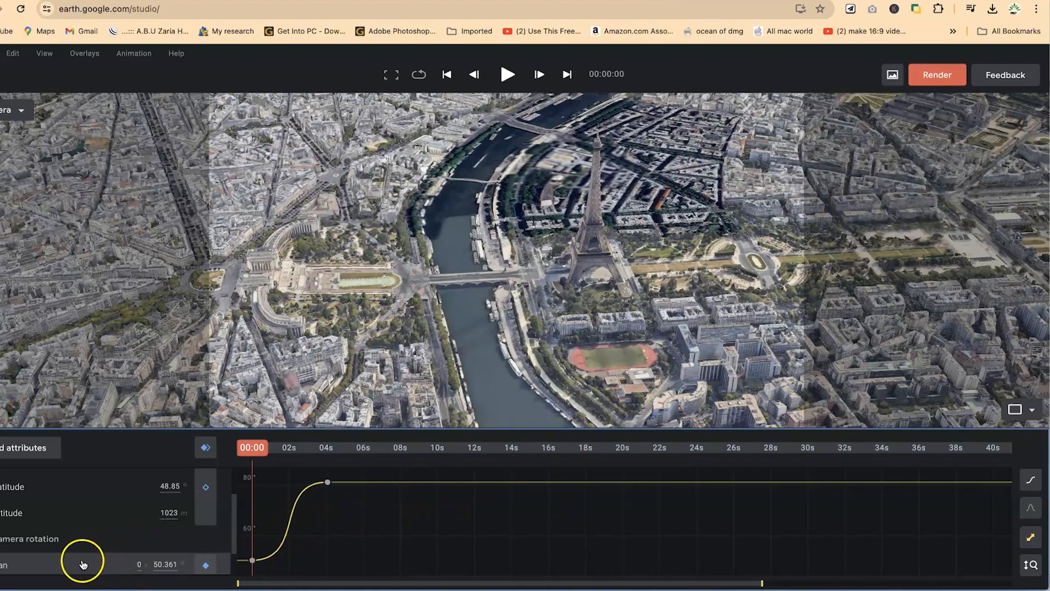
pyautogui.click(118, 566)
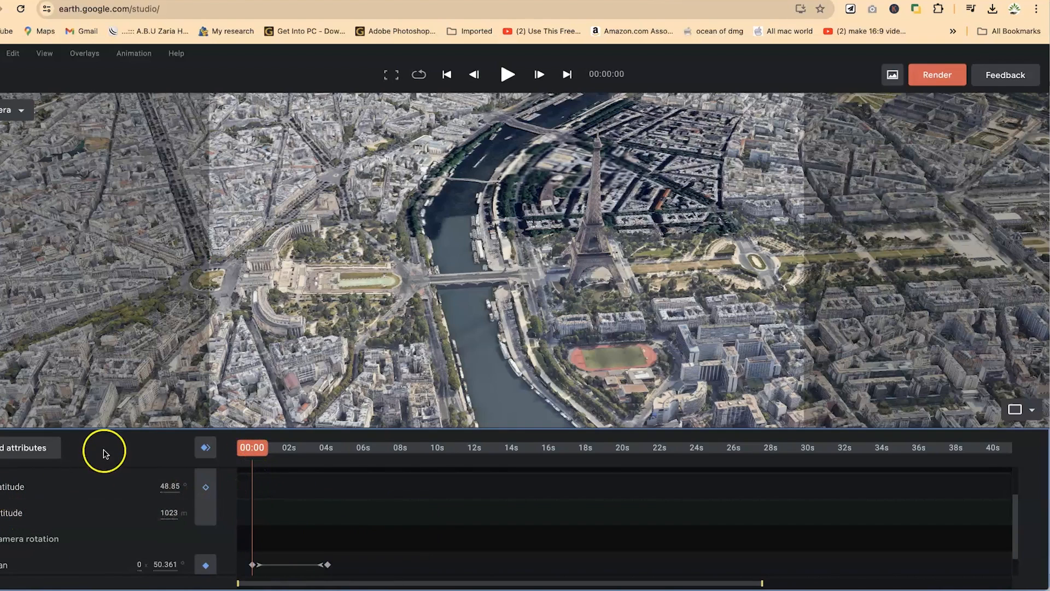
pyautogui.scroll(1, 102, 495)
pyautogui.scroll(1, 180, 492)
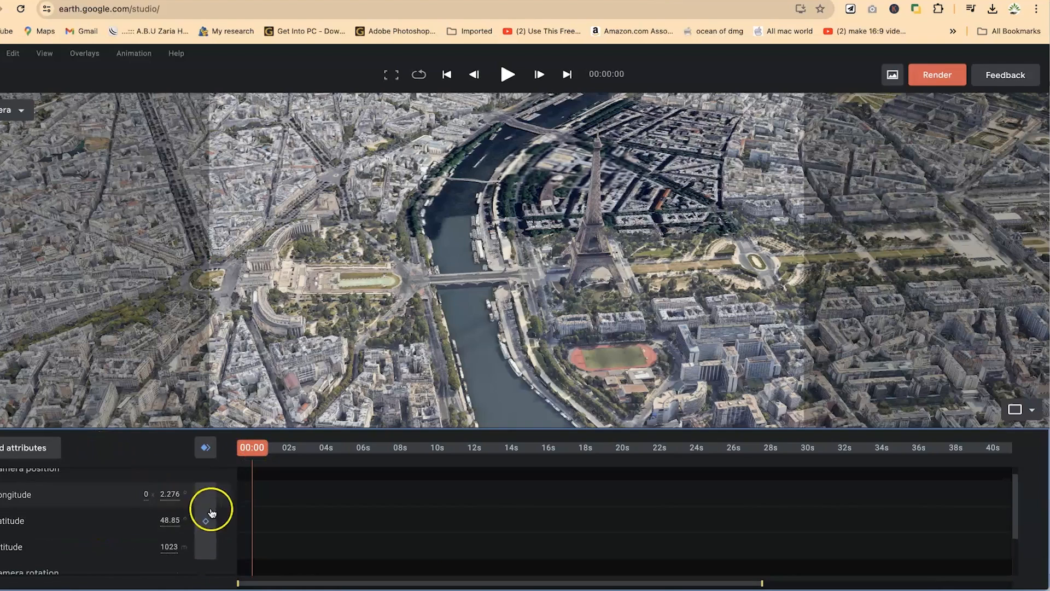
pyautogui.click(206, 525)
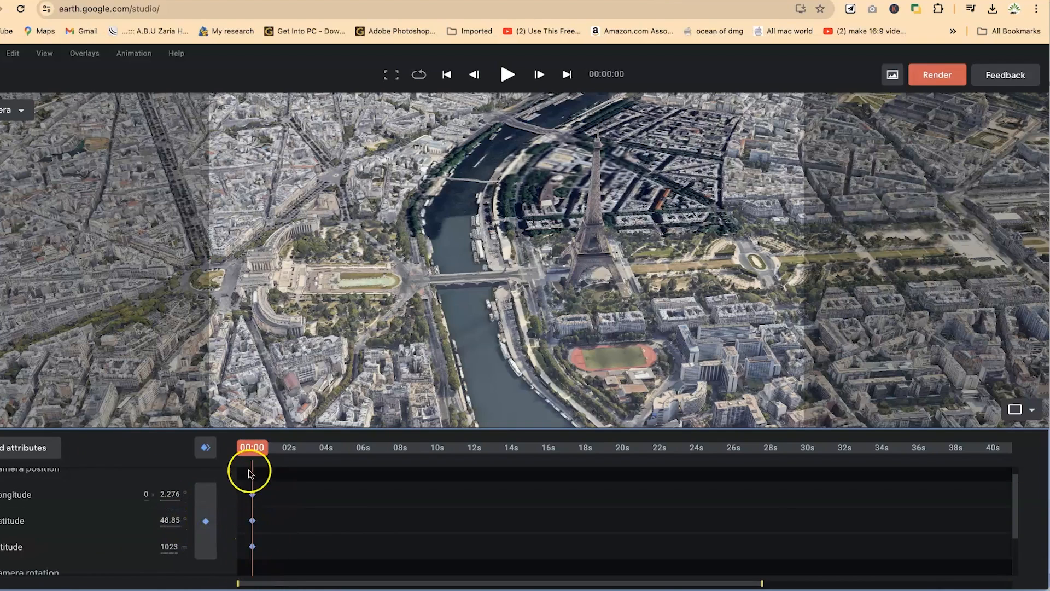
# Step: Add a second camera position keyframe at 00:04:01, in line with the second pan keyframe
pyautogui.moveTo(252, 449); pyautogui.dragTo(325, 473)
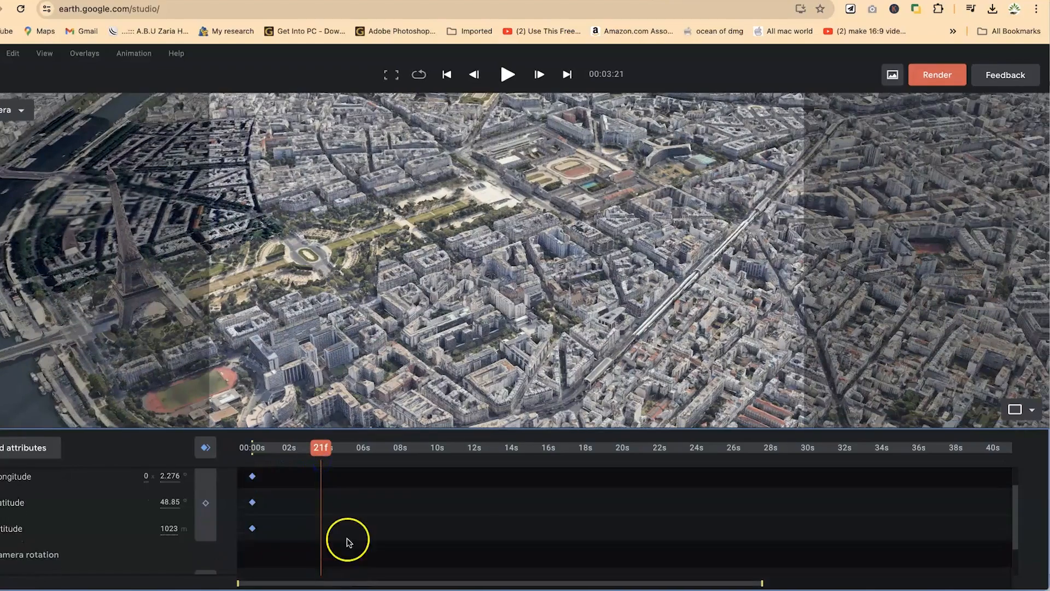
pyautogui.scroll(-2, 347, 539)
pyautogui.moveTo(322, 441); pyautogui.dragTo(332, 454)
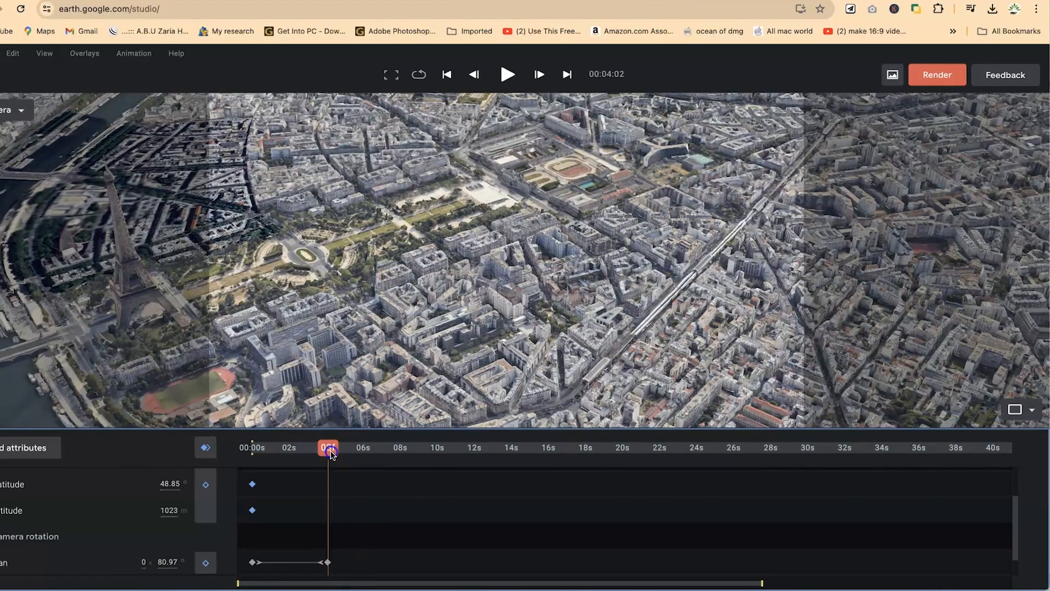
pyautogui.click(202, 486)
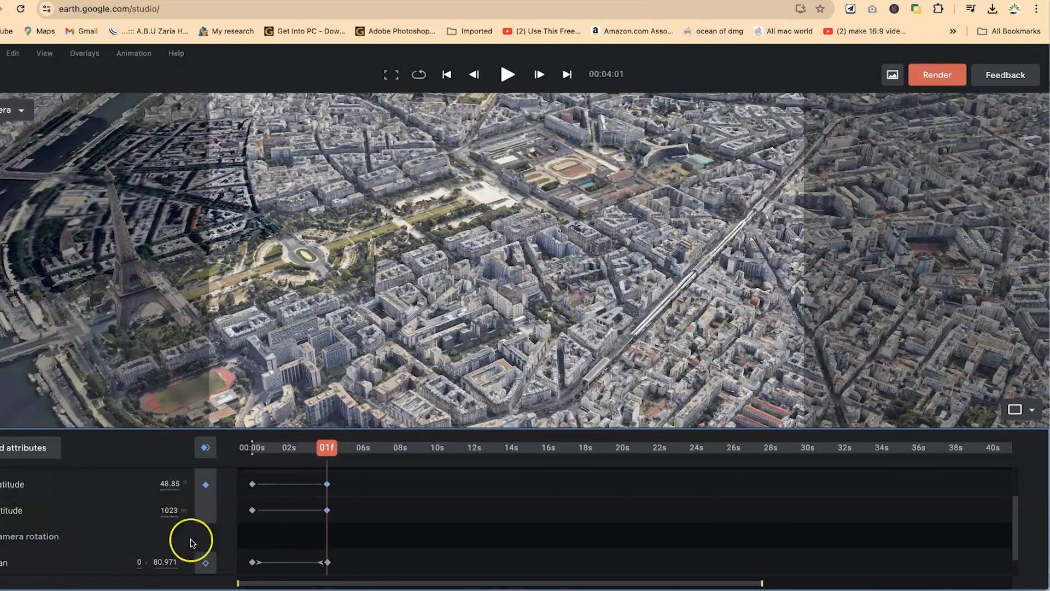
# Step: Return the playhead to 00:00:00 and view the longitude, latitude and altitude curves together
pyautogui.moveTo(327, 448); pyautogui.dragTo(252, 452)
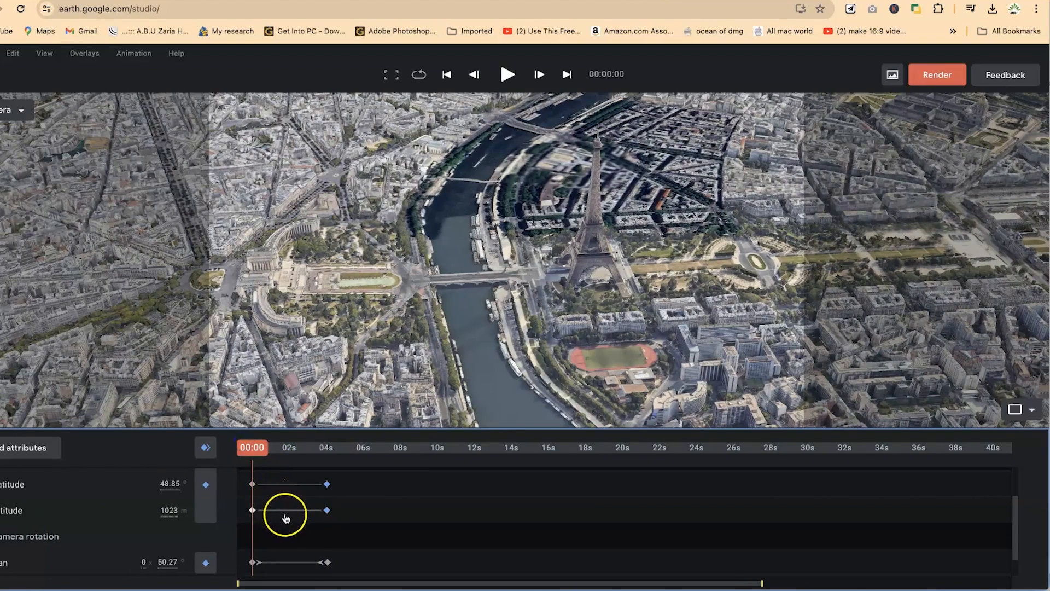
pyautogui.scroll(2, 281, 512)
pyautogui.scroll(-3, 288, 519)
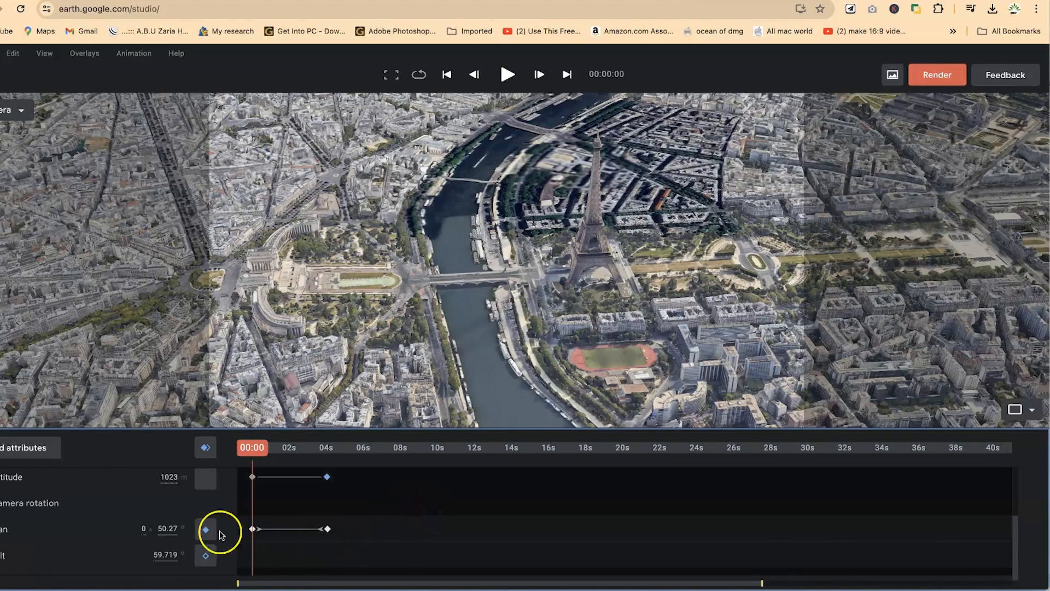
pyautogui.scroll(3, 110, 504)
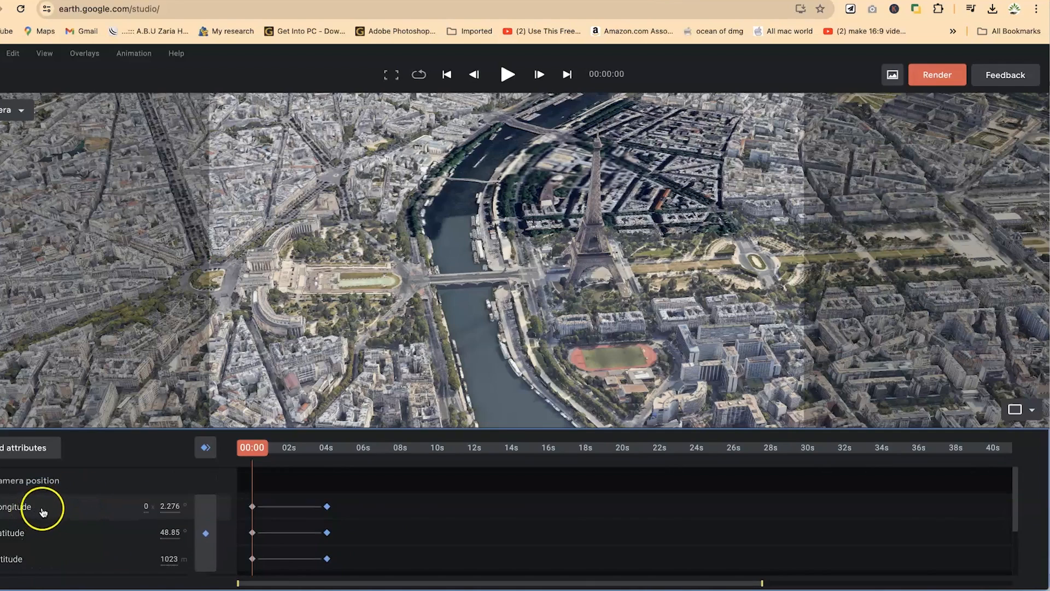
pyautogui.click(48, 512)
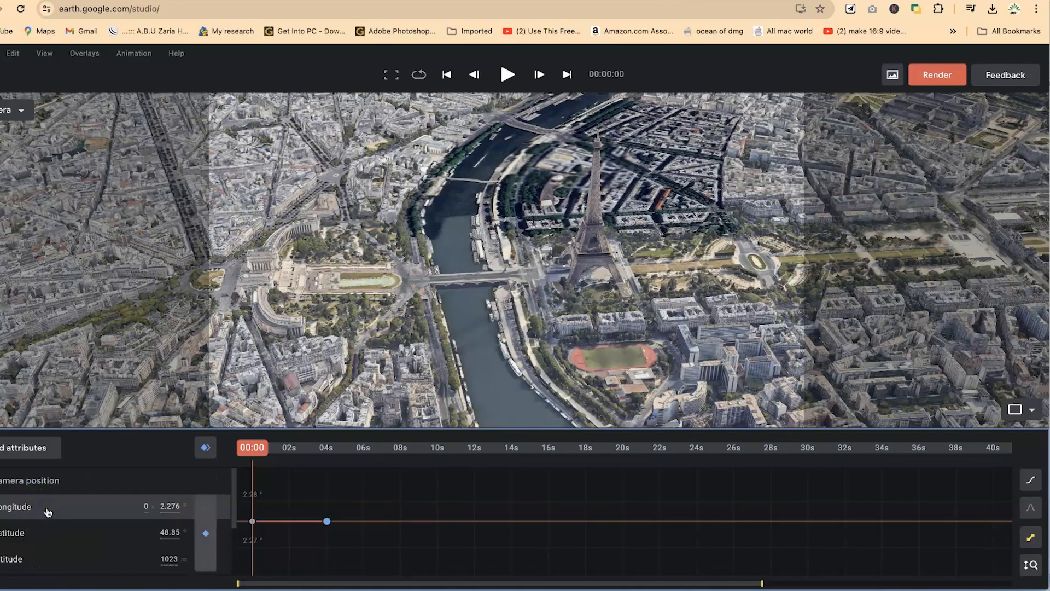
pyautogui.keyDown('shift'); pyautogui.click(61, 539); pyautogui.keyUp('shift')
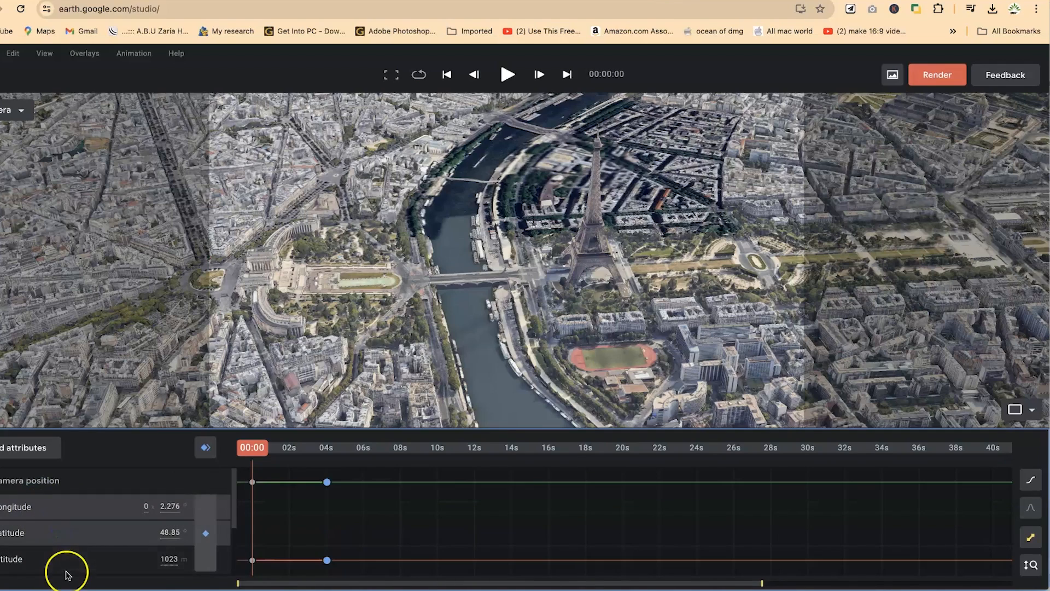
pyautogui.keyDown('shift'); pyautogui.click(66, 570); pyautogui.keyUp('shift')
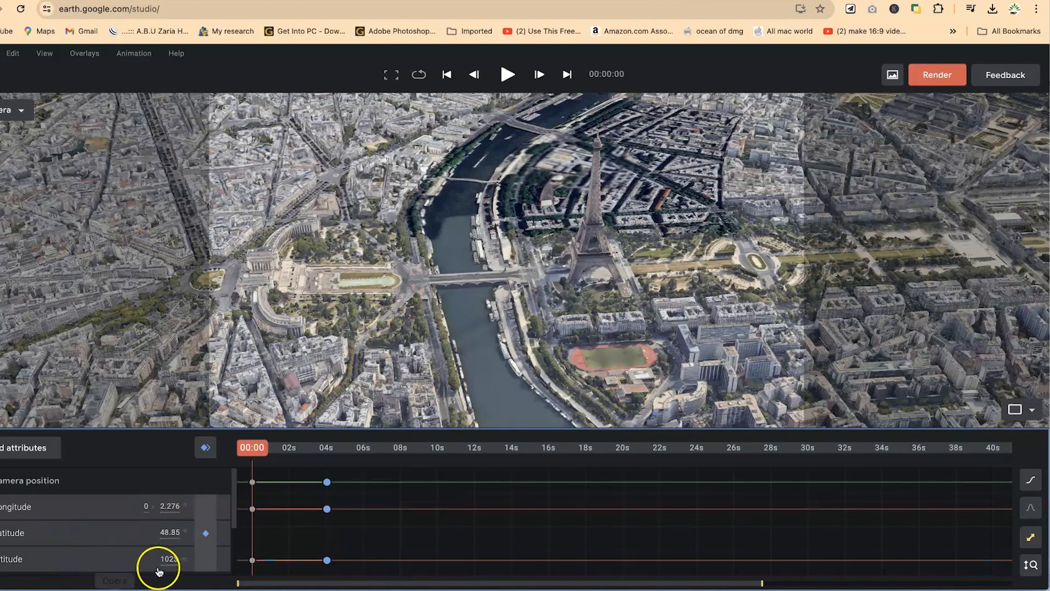
pyautogui.click(98, 509)
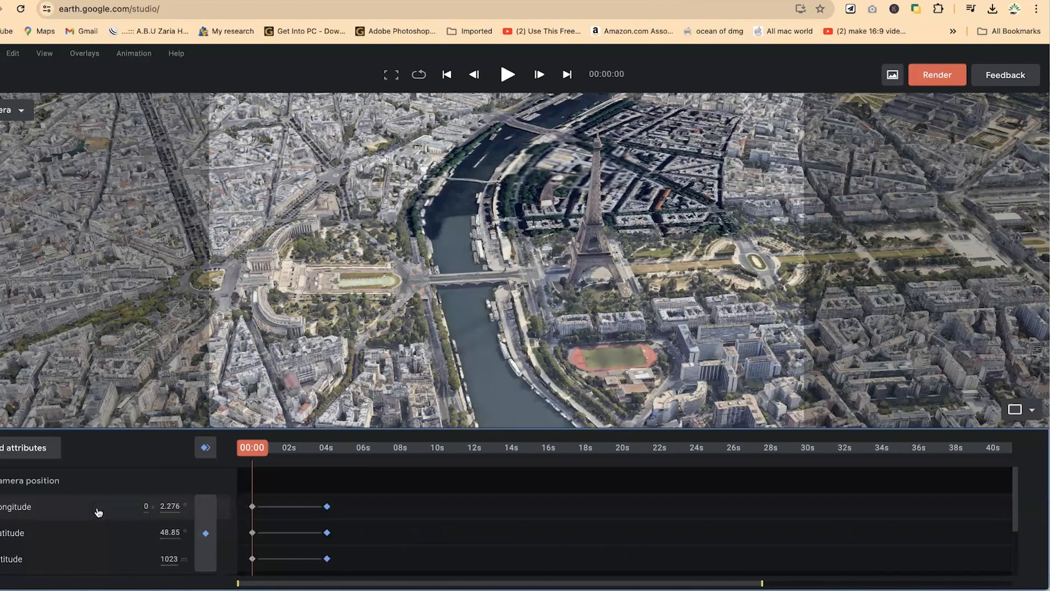
# Step: Show the longitude, latitude, altitude and pan curves together in the curve editor
pyautogui.click(97, 519)
pyautogui.scroll(-2, 94, 534)
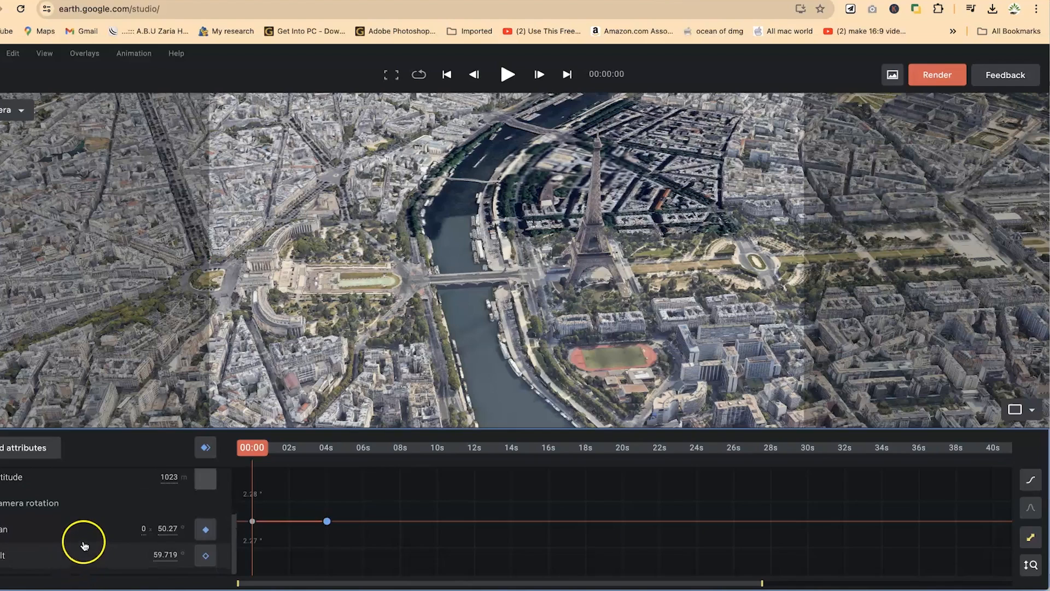
pyautogui.click(84, 536)
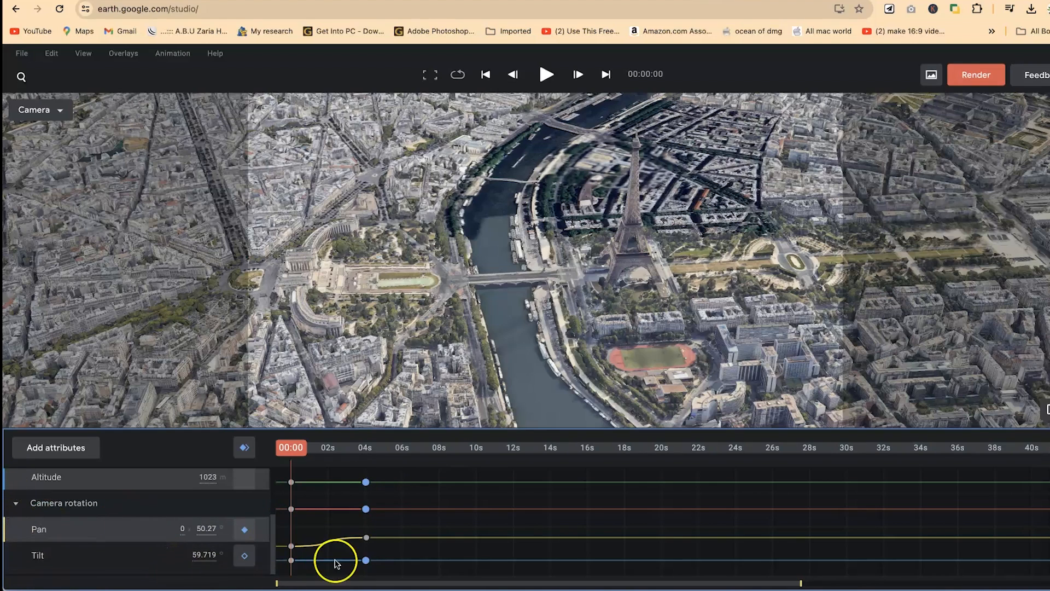
pyautogui.scroll(3, 194, 525)
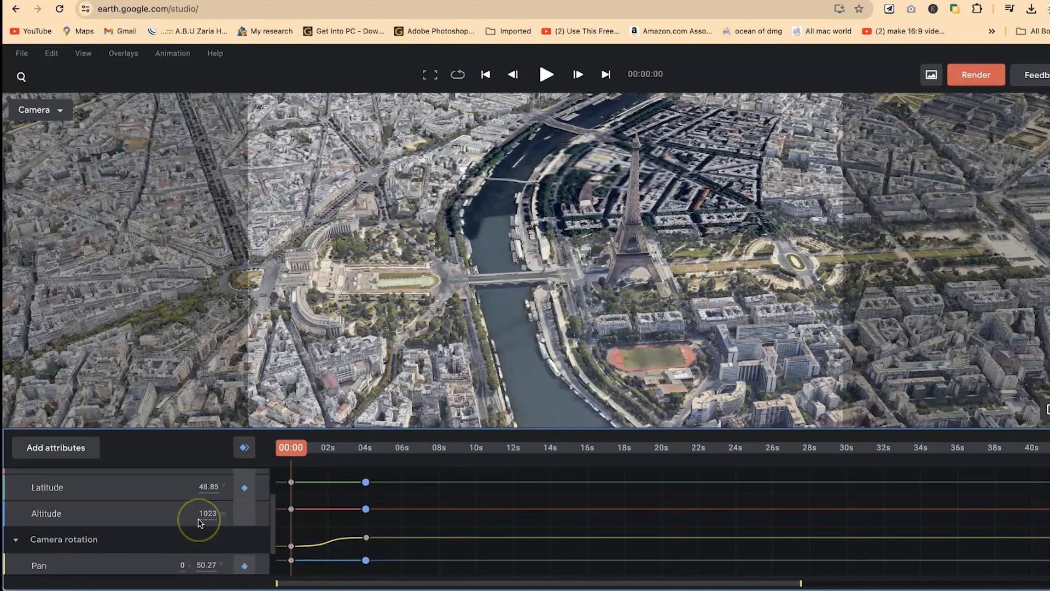
pyautogui.scroll(1, 199, 522)
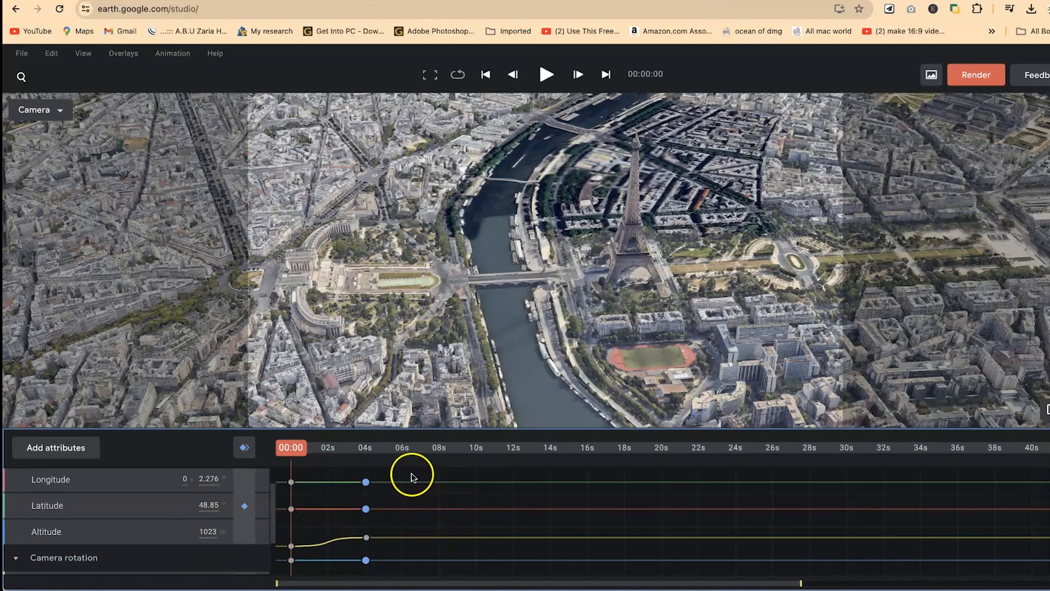
# Step: Apply Auto ease to all keyframes of the four curves and play the animation from 00:00:00
pyautogui.moveTo(404, 474); pyautogui.dragTo(285, 584)
pyautogui.click(366, 482)
pyautogui.rightClick(366, 484)
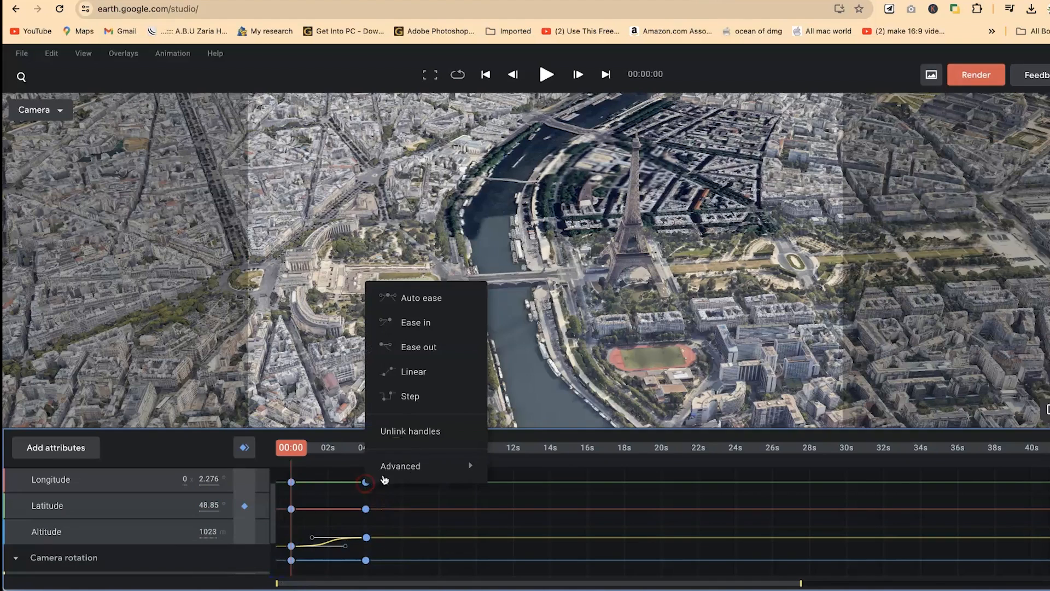
pyautogui.click(451, 305)
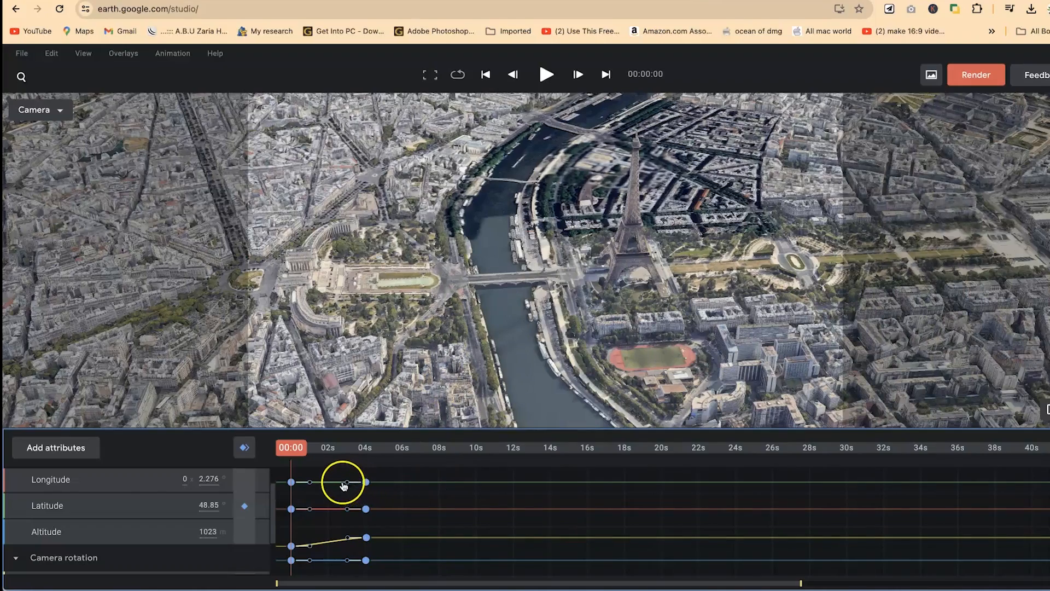
pyautogui.press('space')
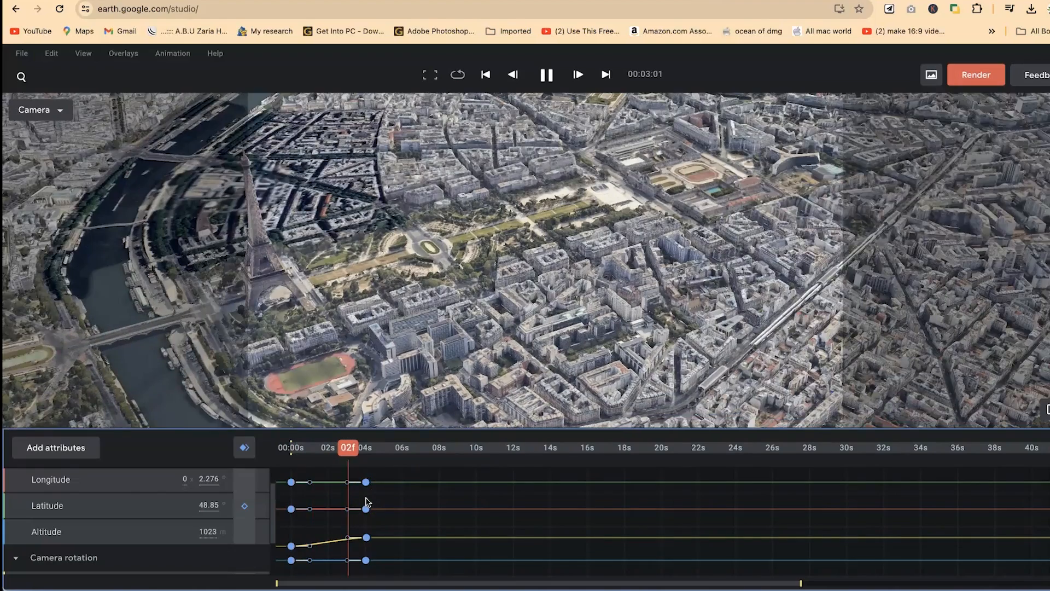
pyautogui.press('space')
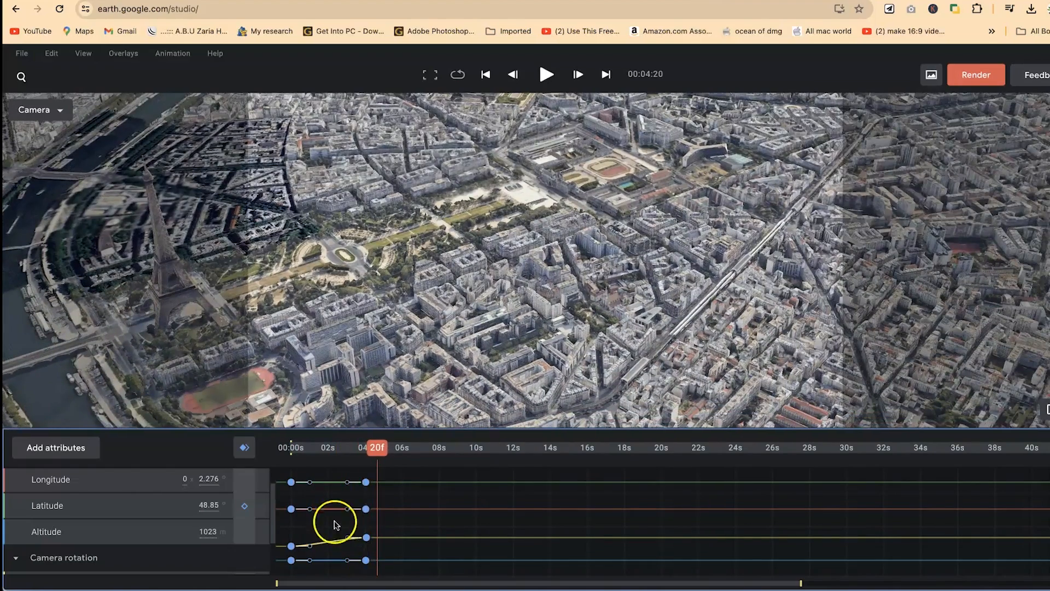
# Step: Shorten the visible timeline to about 20 seconds and stretch the second keyframes' easing handles on all four curves back to about 1 second
pyautogui.moveTo(800, 583); pyautogui.dragTo(538, 583)
pyautogui.click(412, 496)
pyautogui.moveTo(438, 494); pyautogui.dragTo(445, 569)
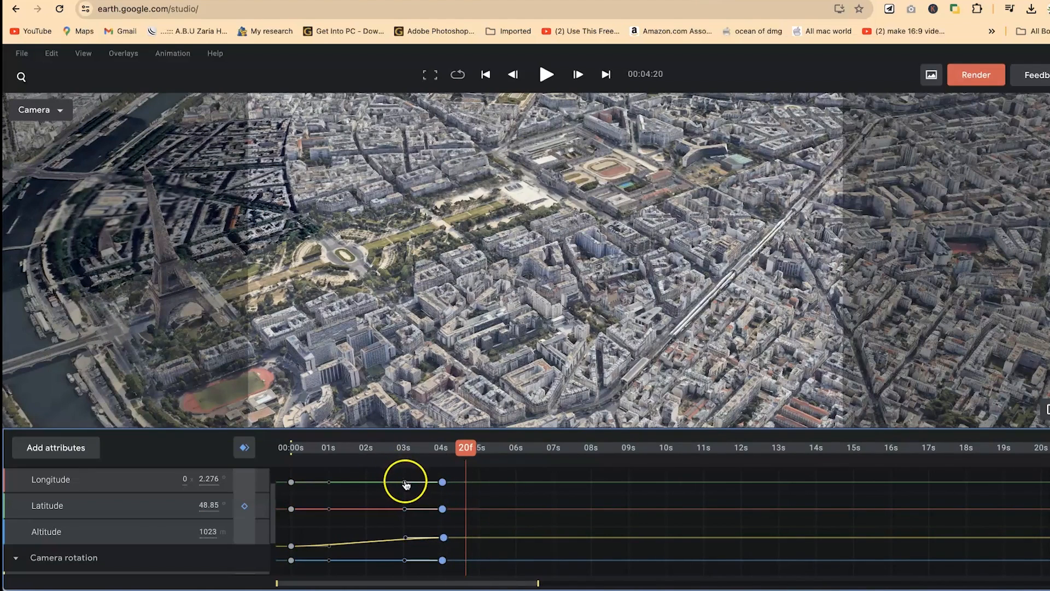
pyautogui.moveTo(406, 486); pyautogui.dragTo(339, 487)
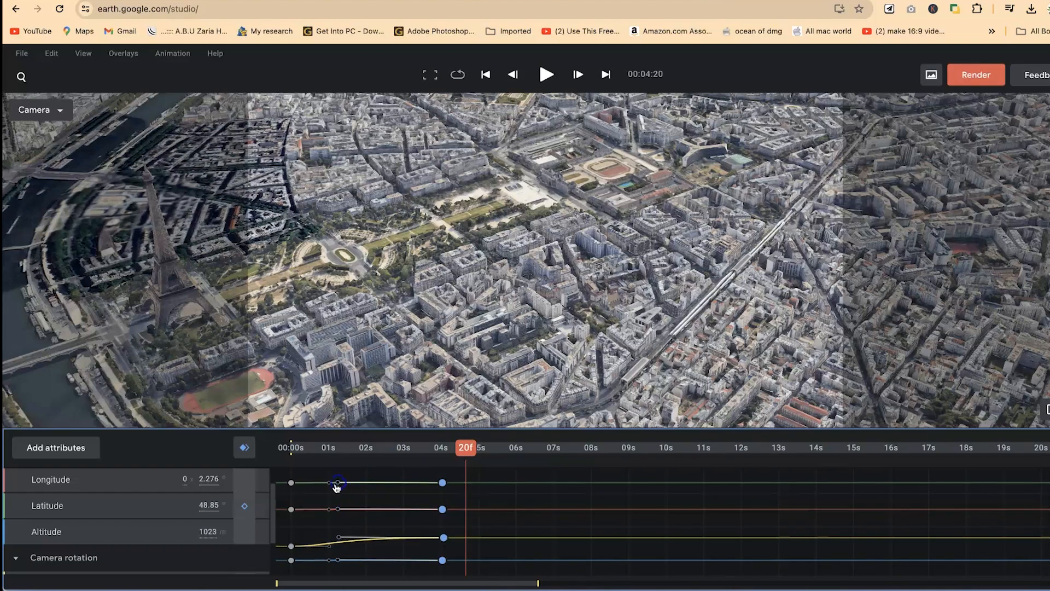
pyautogui.click(293, 470)
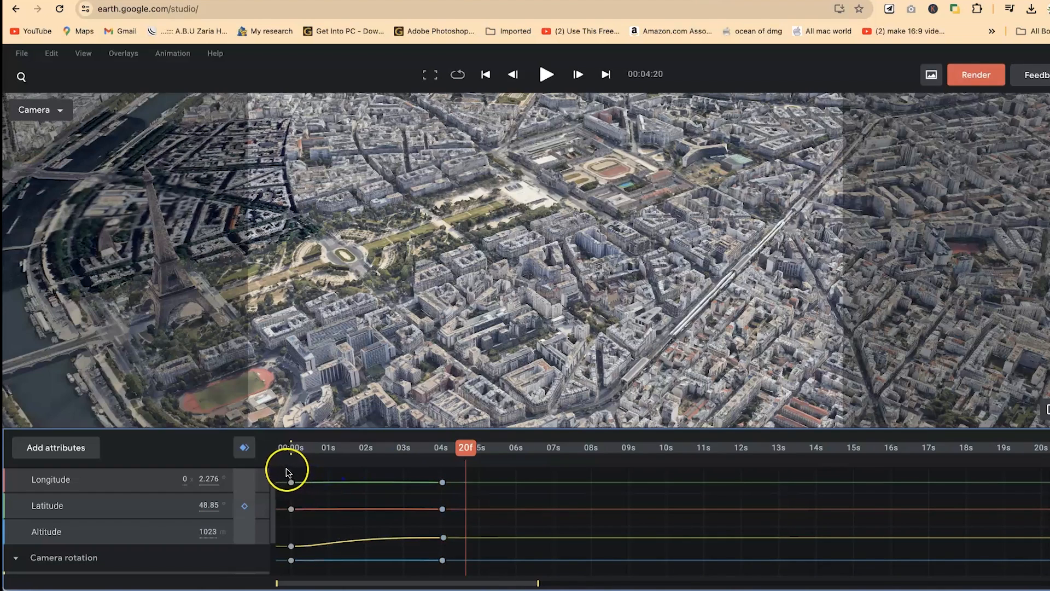
# Step: Stretch the first keyframes' easing handles on all four curves forward to about 3 seconds and return to the keyframe view
pyautogui.moveTo(321, 537); pyautogui.dragTo(341, 585)
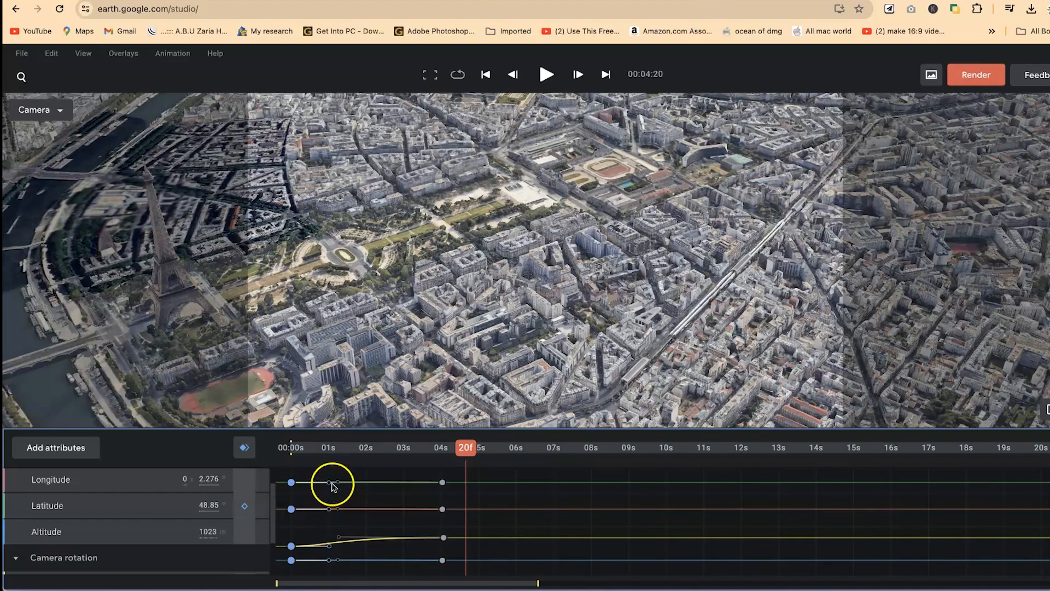
pyautogui.moveTo(330, 486); pyautogui.dragTo(415, 499)
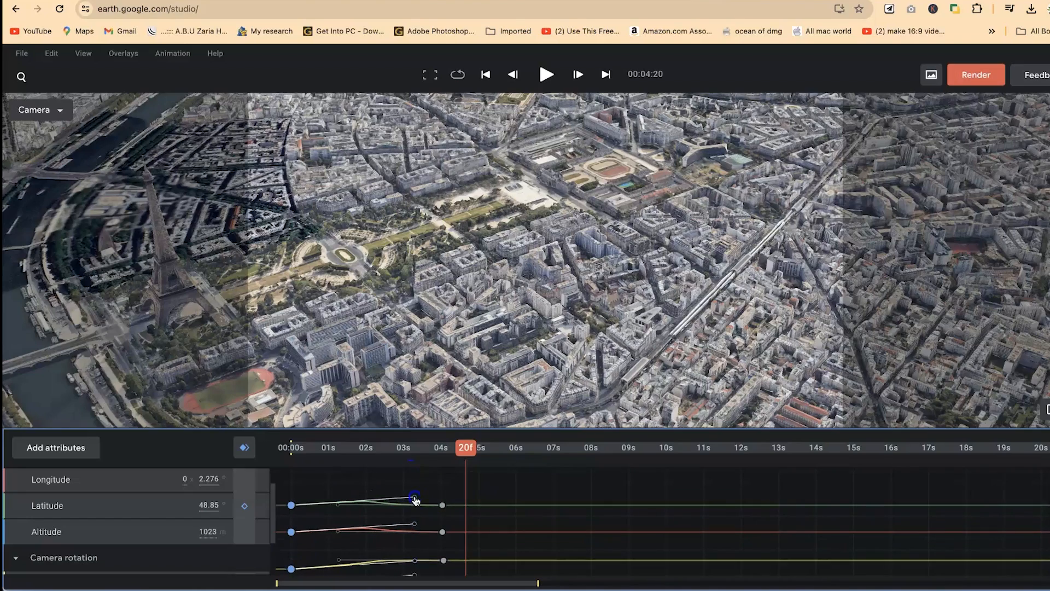
pyautogui.click(467, 457)
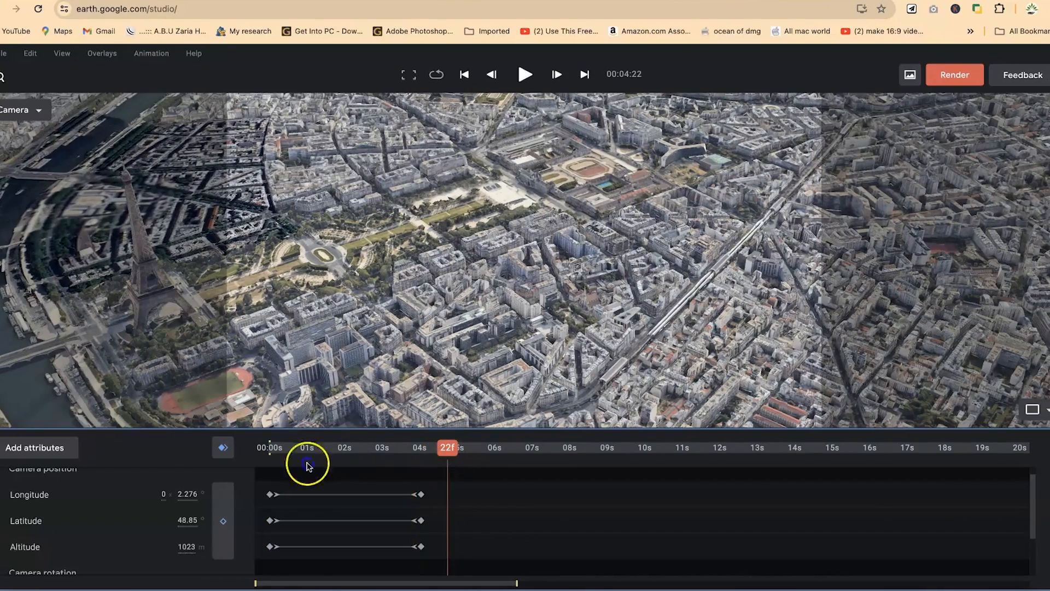
# Step: Play the eased animation from 00:00:00, pause it, and replay it from the start
pyautogui.moveTo(307, 465); pyautogui.dragTo(199, 473)
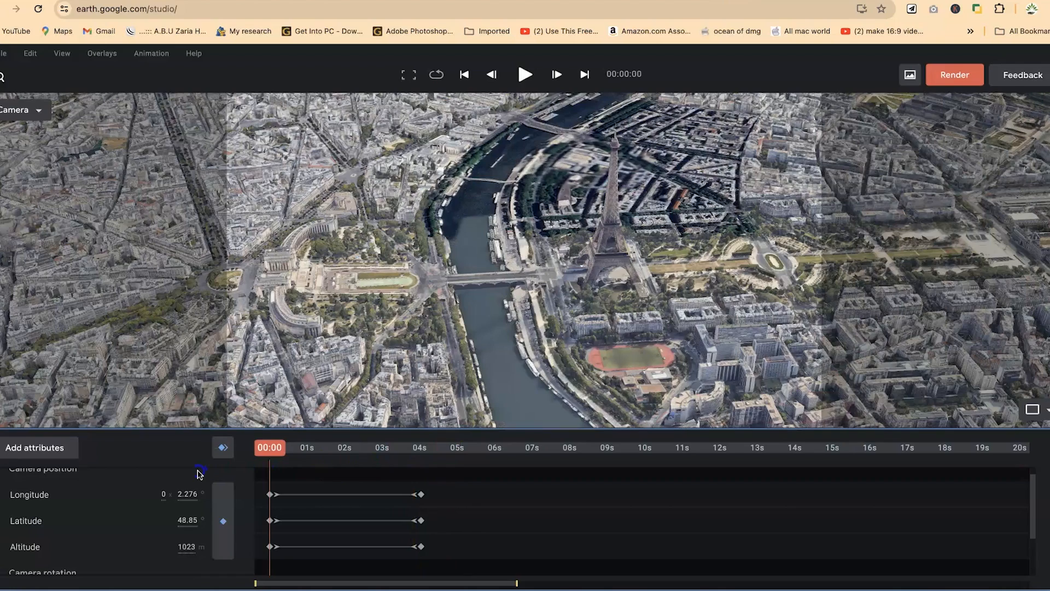
pyautogui.press('space')
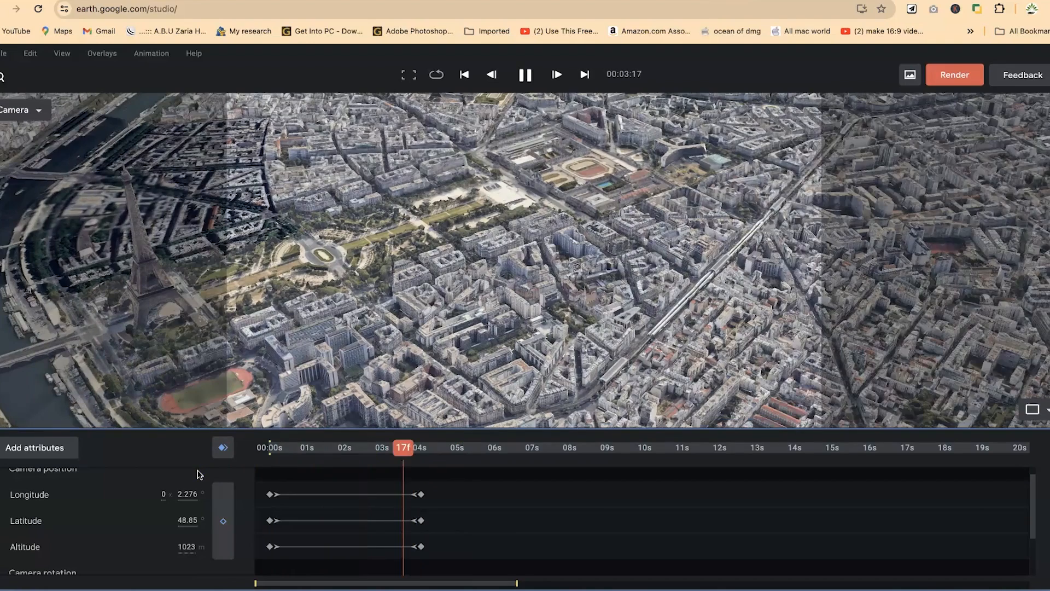
pyautogui.press('space')
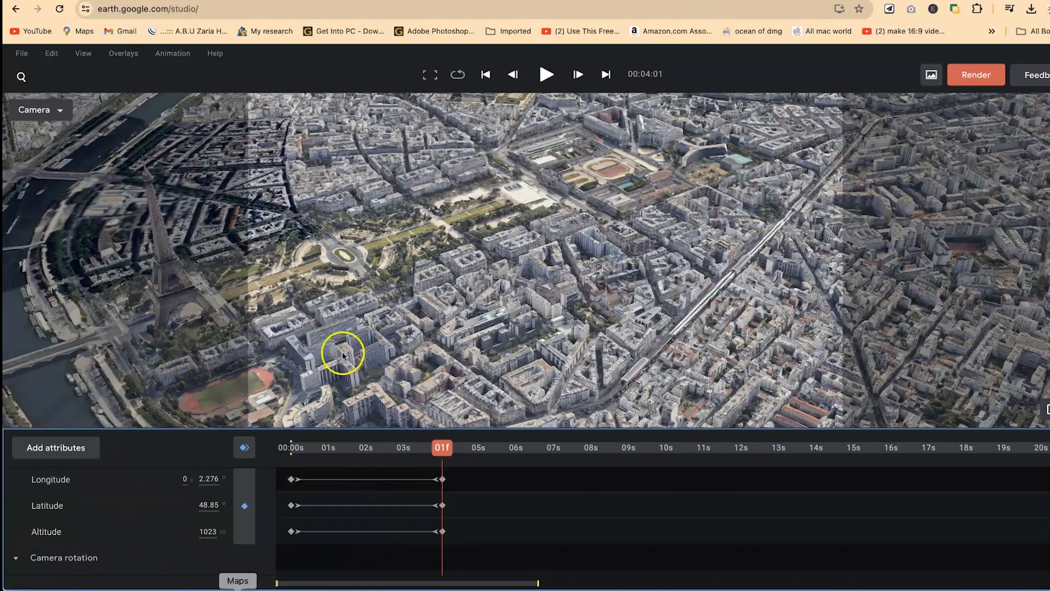
pyautogui.moveTo(441, 453); pyautogui.dragTo(198, 456)
pyautogui.press('space')
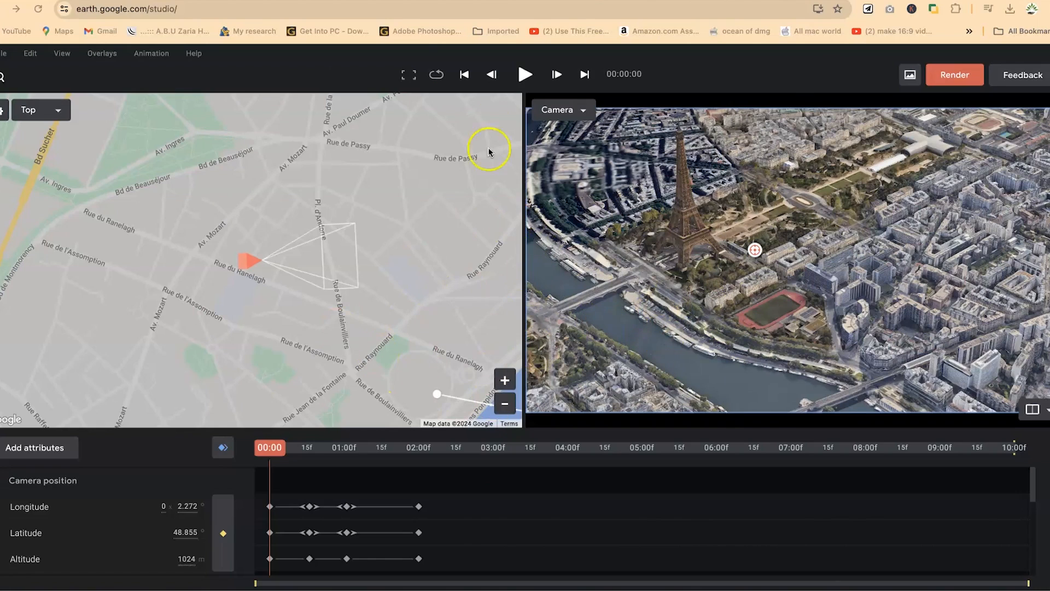
# Step: Open the keyboard shortcuts list and review the General edit and utility bar shortcuts
pyautogui.click(185, 58)
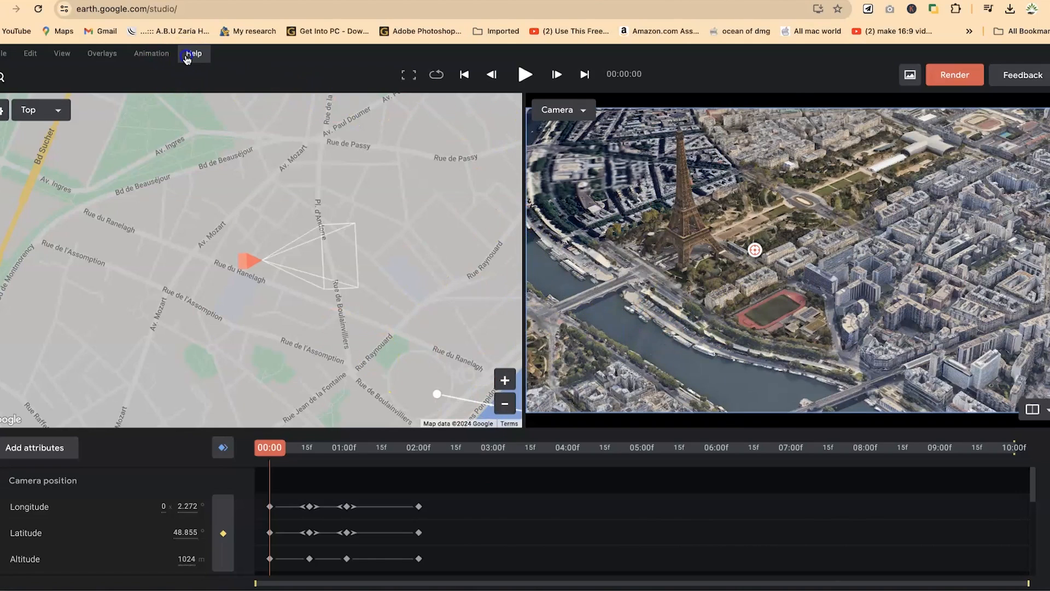
pyautogui.click(193, 61)
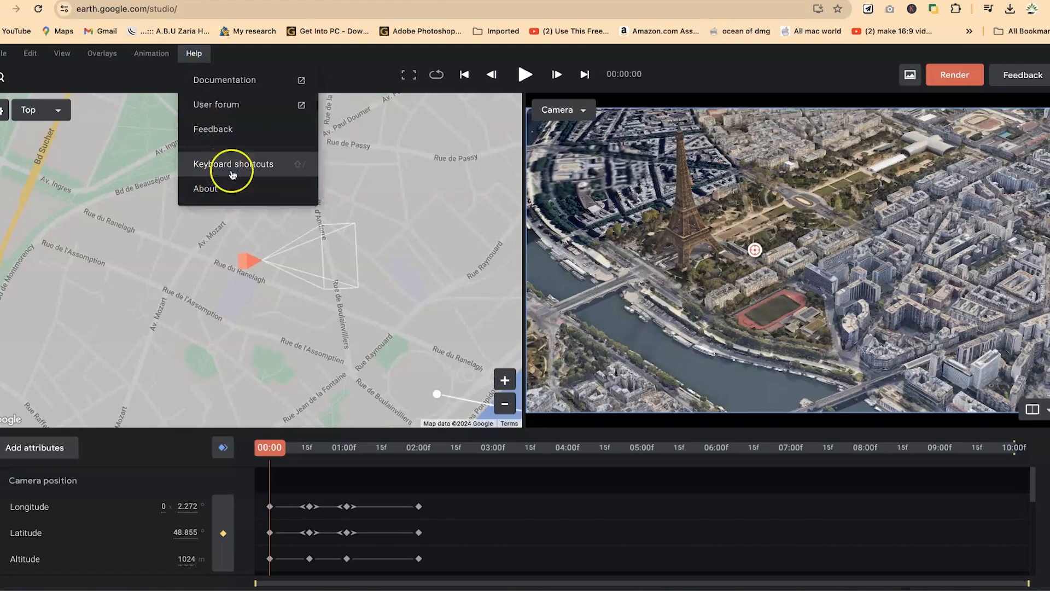
pyautogui.click(293, 164)
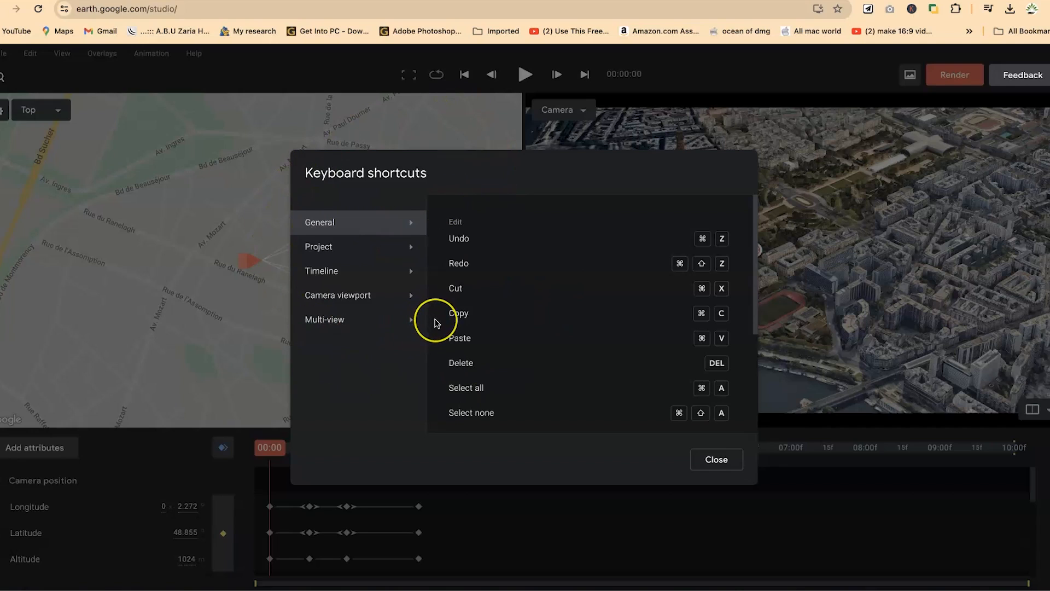
pyautogui.click(357, 225)
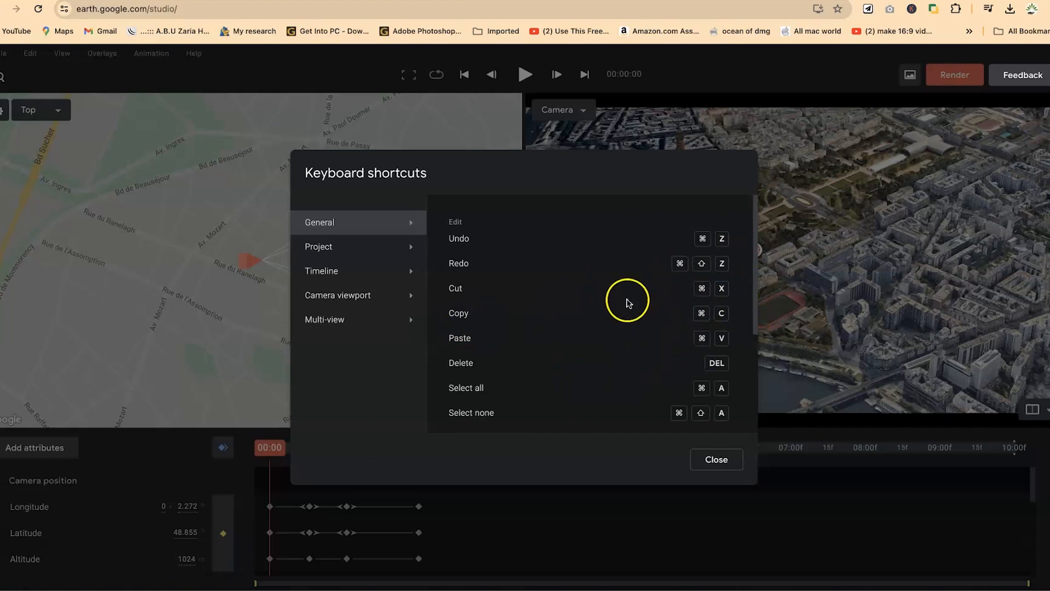
pyautogui.scroll(-3, 626, 301)
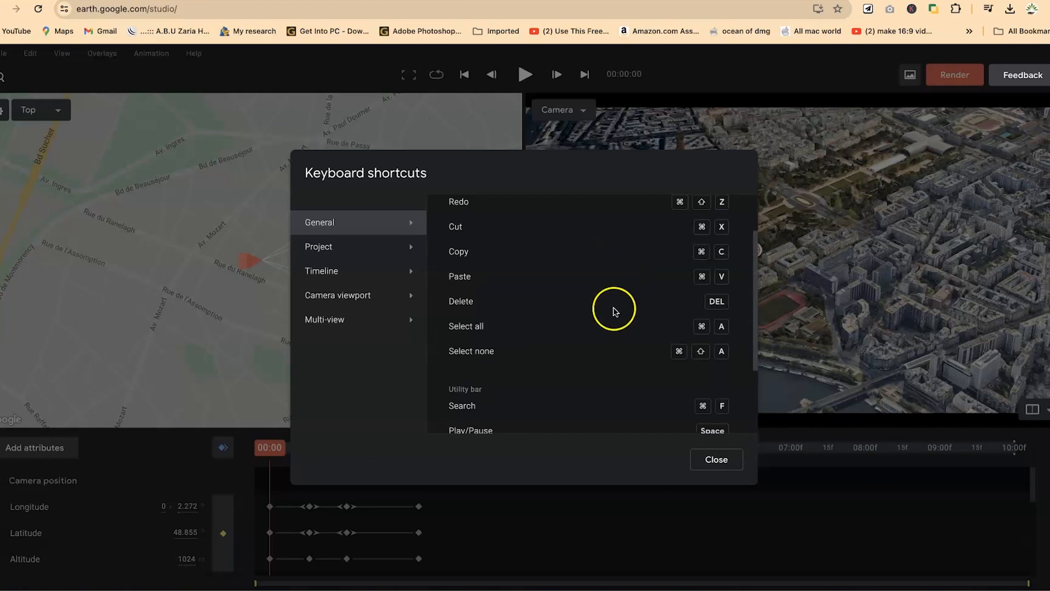
pyautogui.scroll(-2, 541, 377)
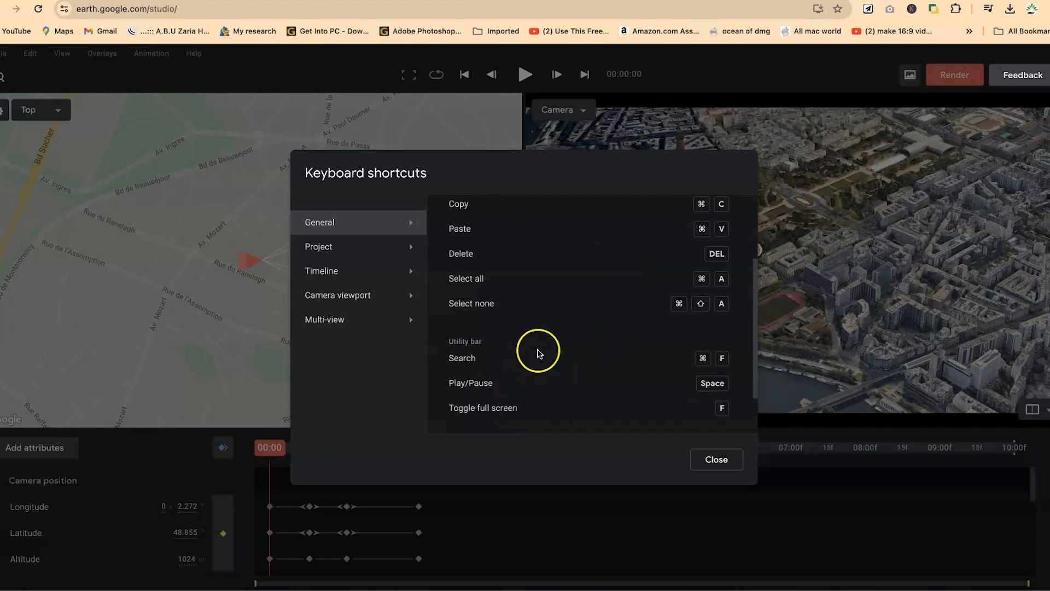
pyautogui.scroll(1, 553, 361)
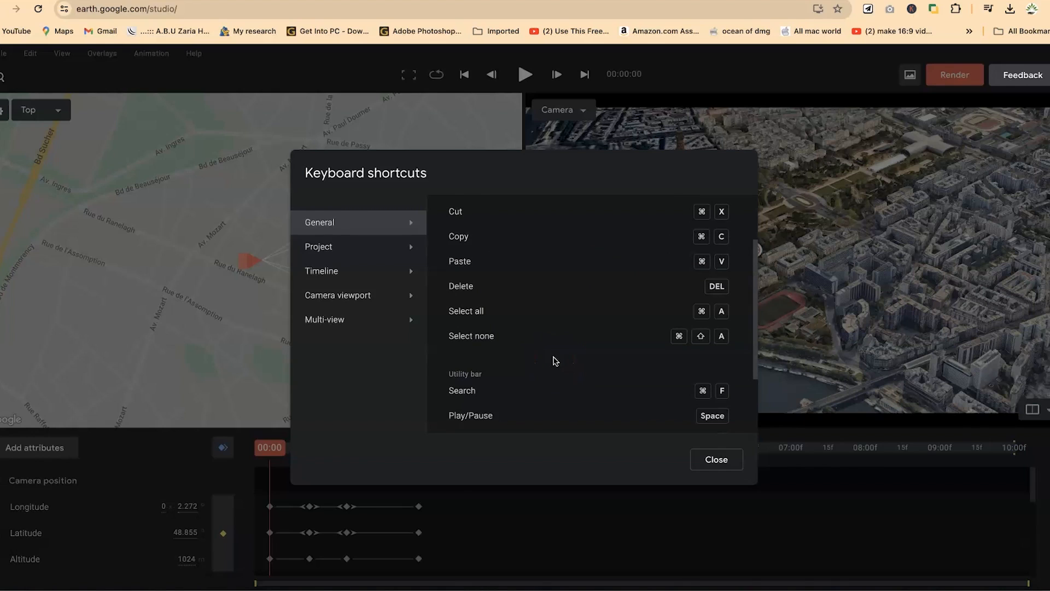
pyautogui.scroll(-1, 563, 344)
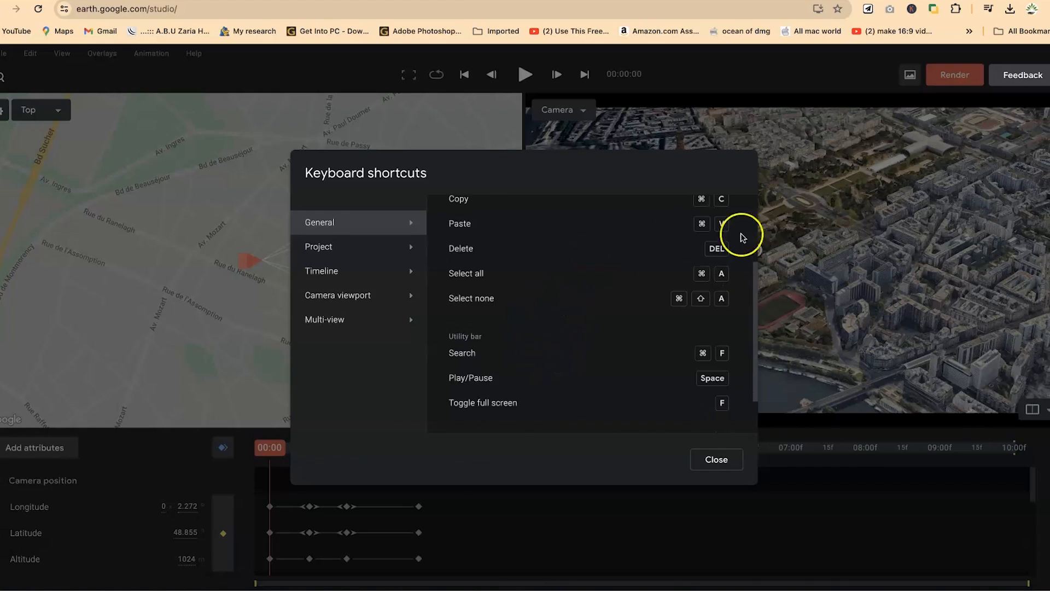
pyautogui.scroll(-1, 580, 369)
pyautogui.scroll(-1, 558, 369)
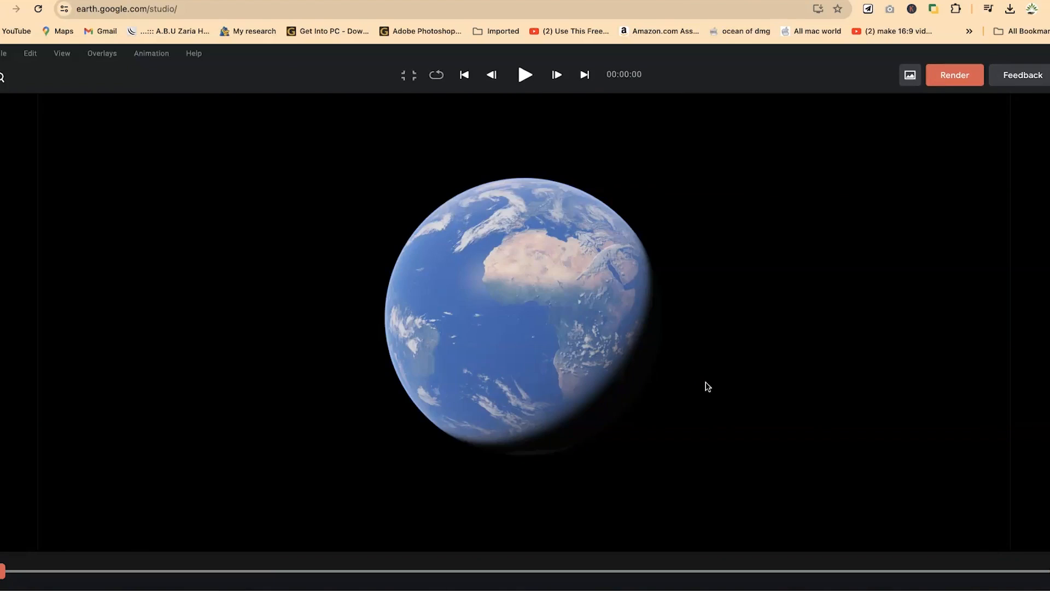
# Step: Toggle the full screen view of the animation on and off
pyautogui.press('f')
pyautogui.press('f')
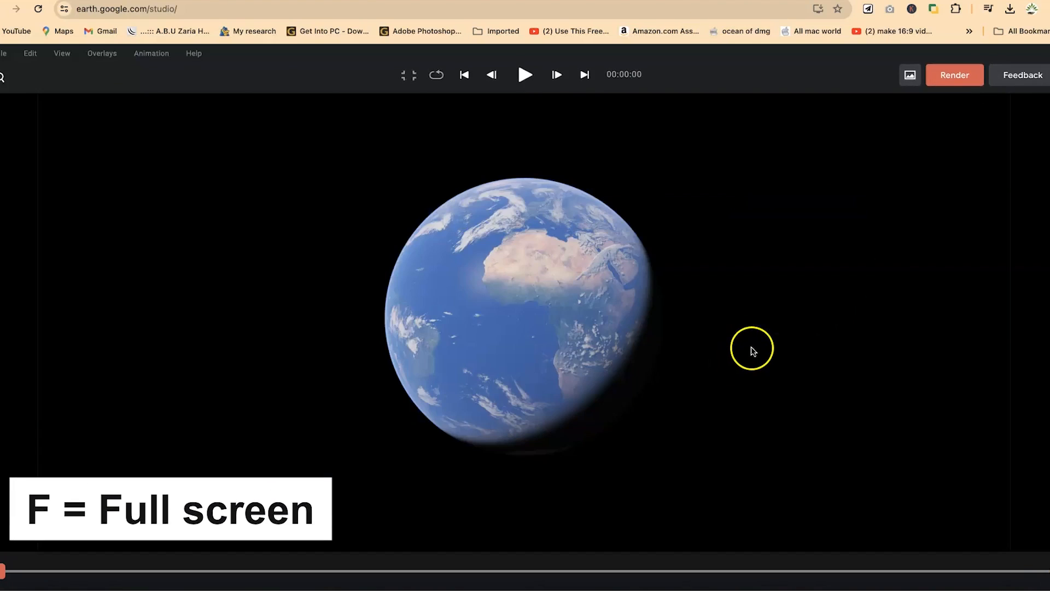
pyautogui.press('f')
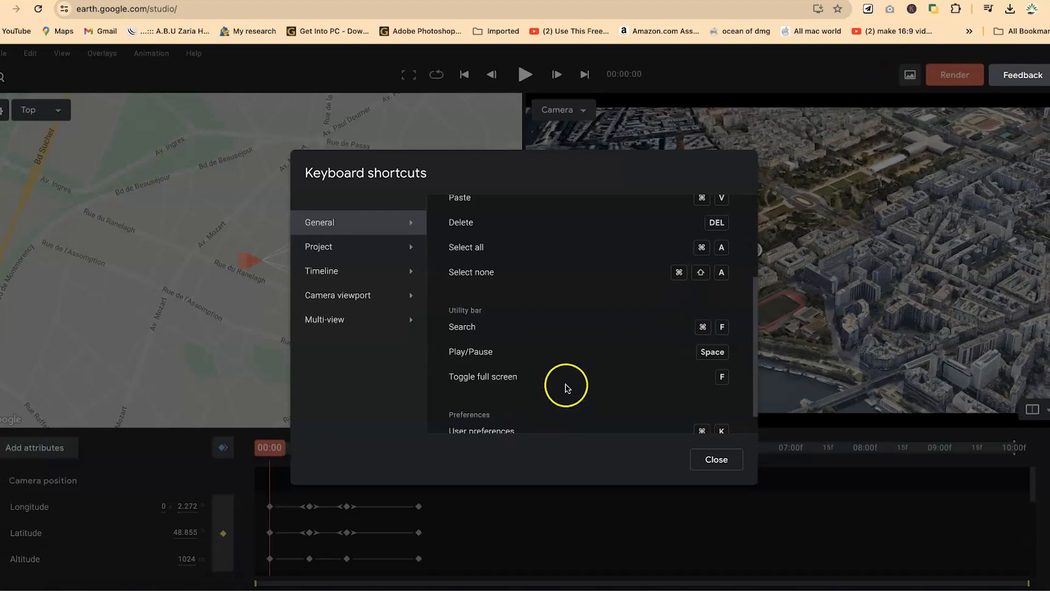
# Step: Review the rest of the General shortcuts, the Project shortcuts and the Timeline playhead shortcuts
pyautogui.scroll(-1, 570, 383)
pyautogui.scroll(-1, 569, 381)
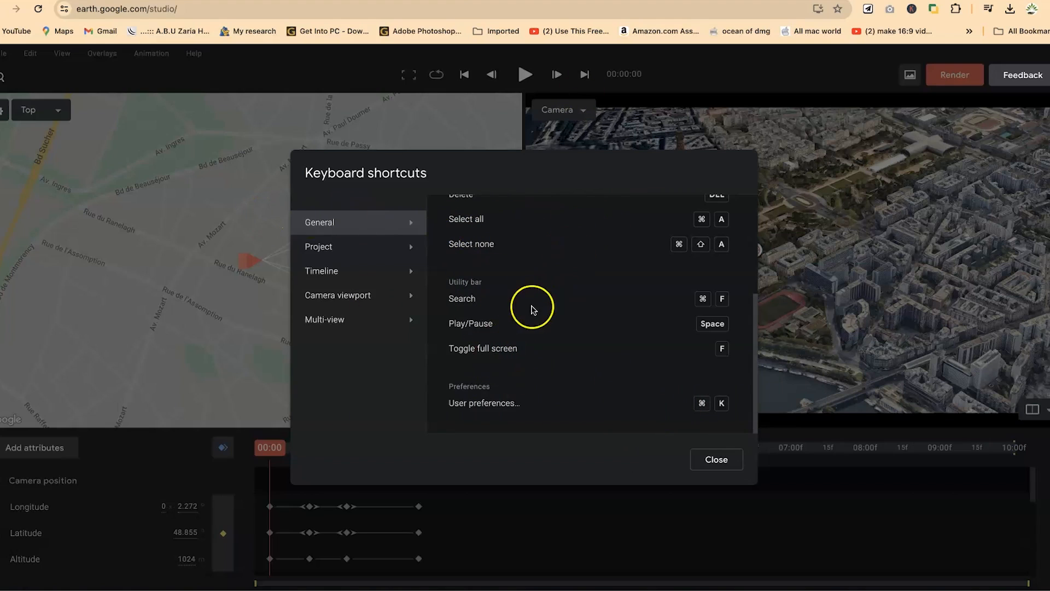
pyautogui.click(331, 248)
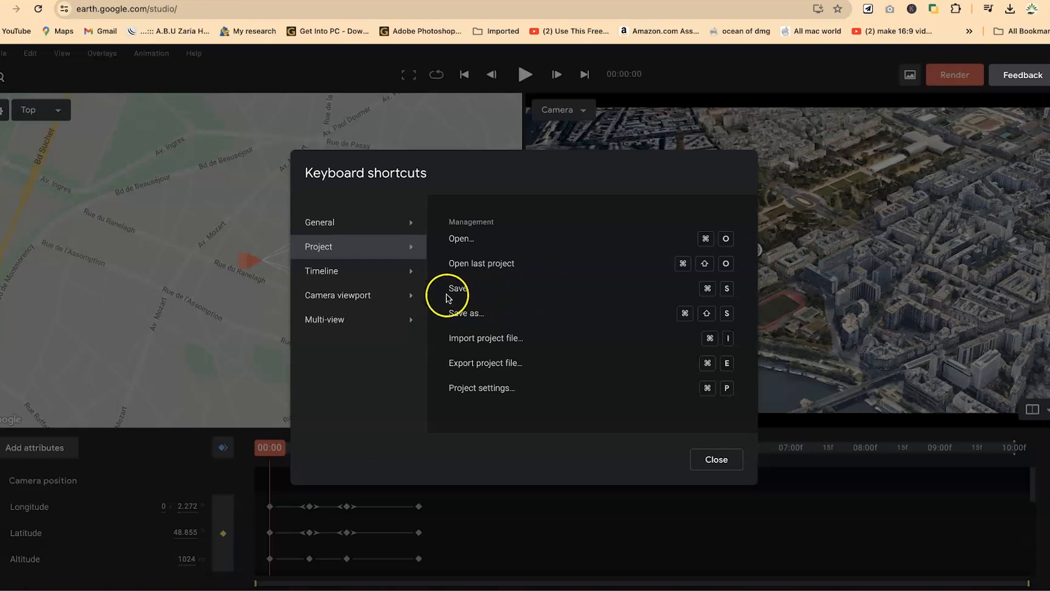
pyautogui.click(329, 272)
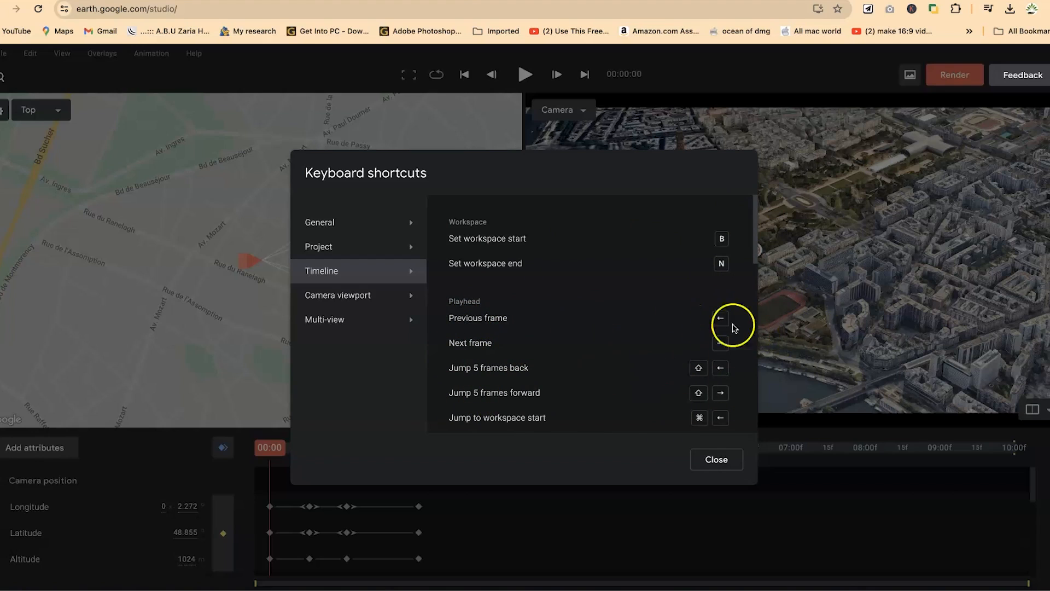
pyautogui.scroll(-1, 596, 384)
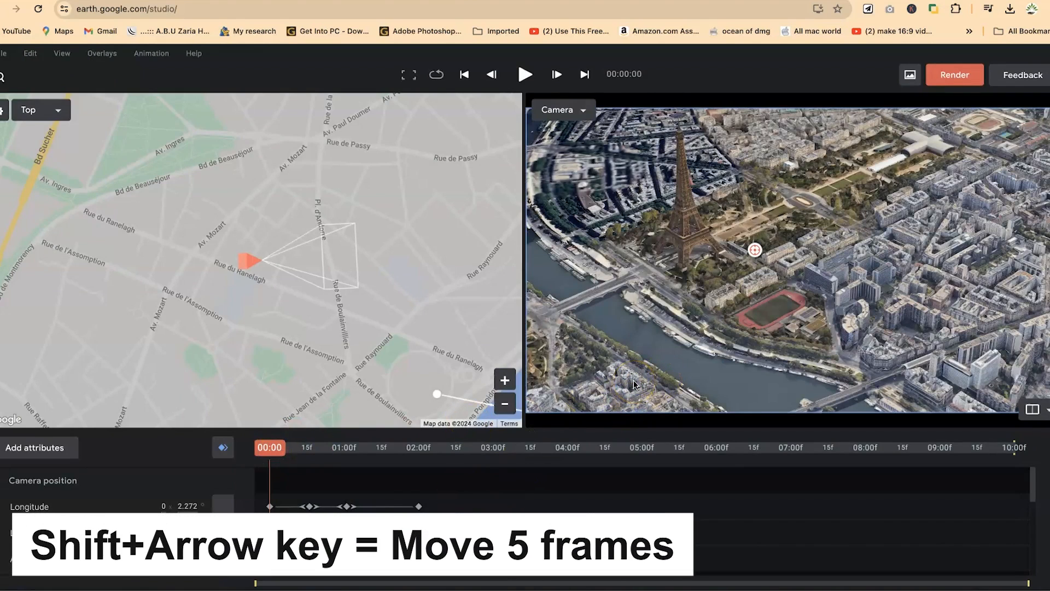
# Step: Try to step the playhead forward and back by frames from 00:00:00
pyautogui.press('Right')
pyautogui.press('Right')
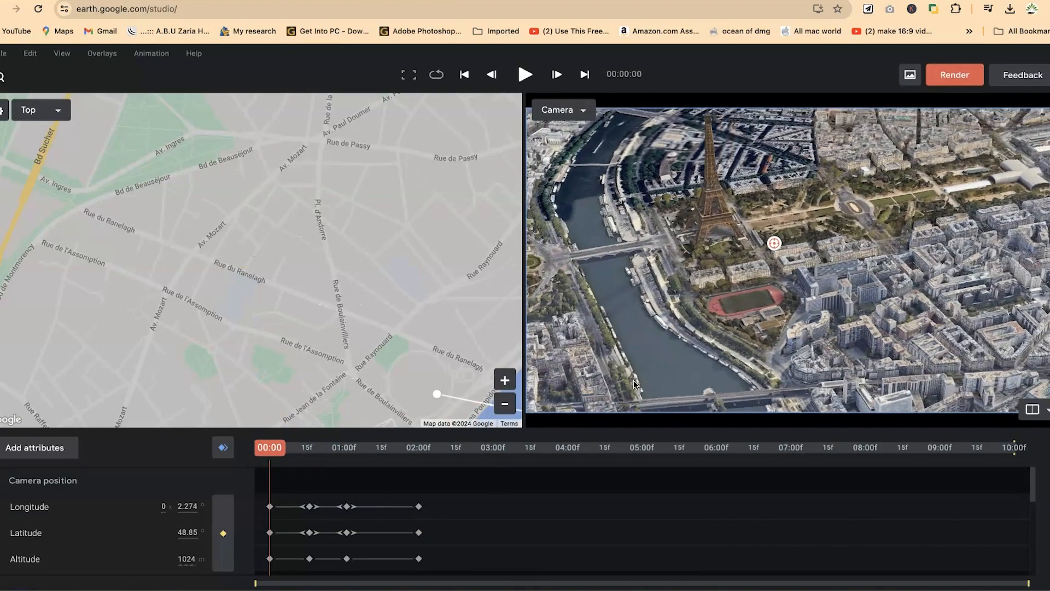
pyautogui.press('Right')
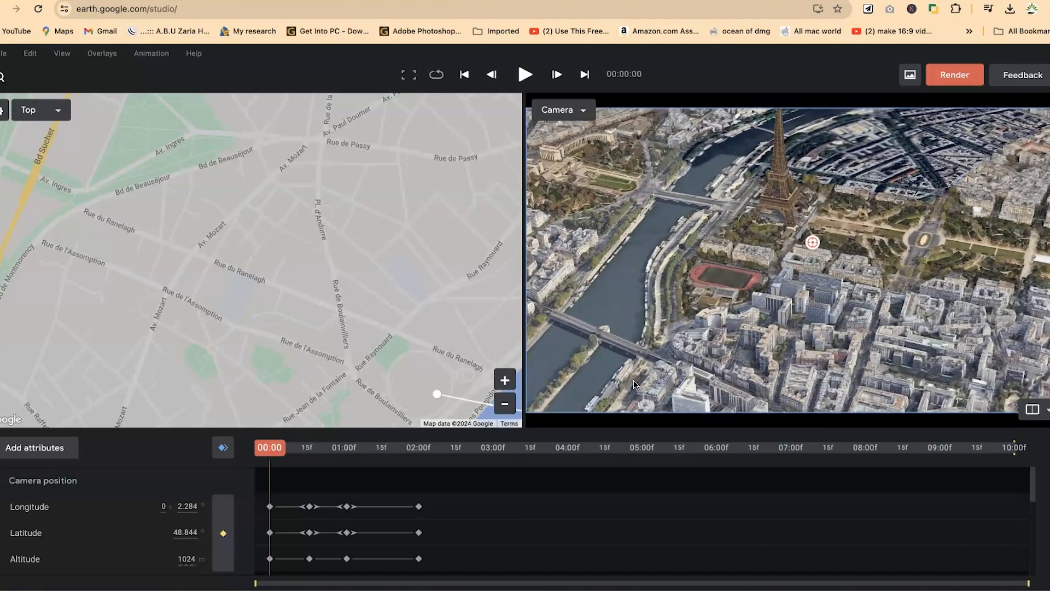
pyautogui.press('Right')
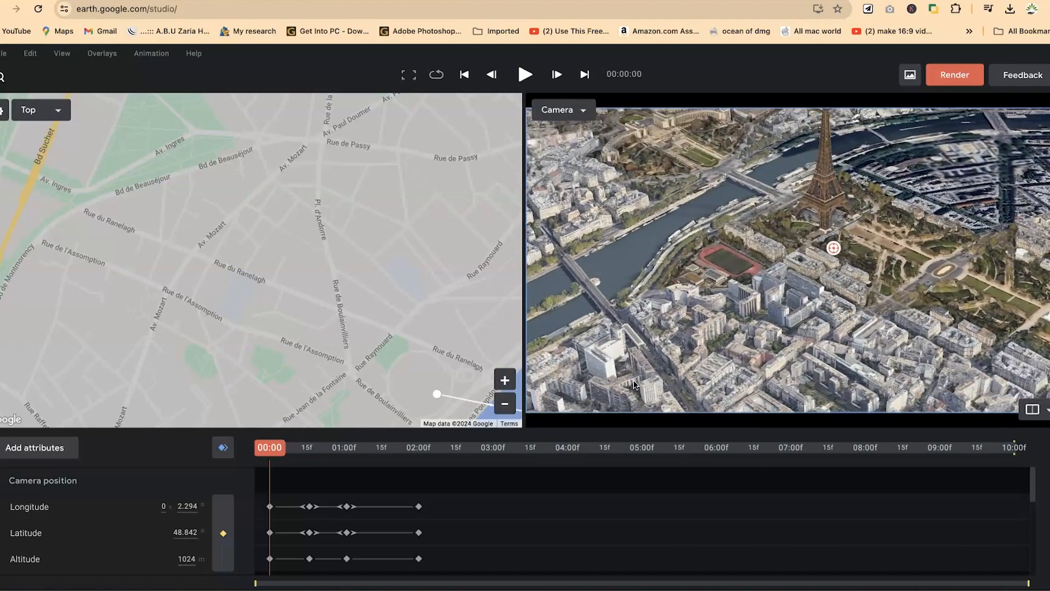
pyautogui.press('Left')
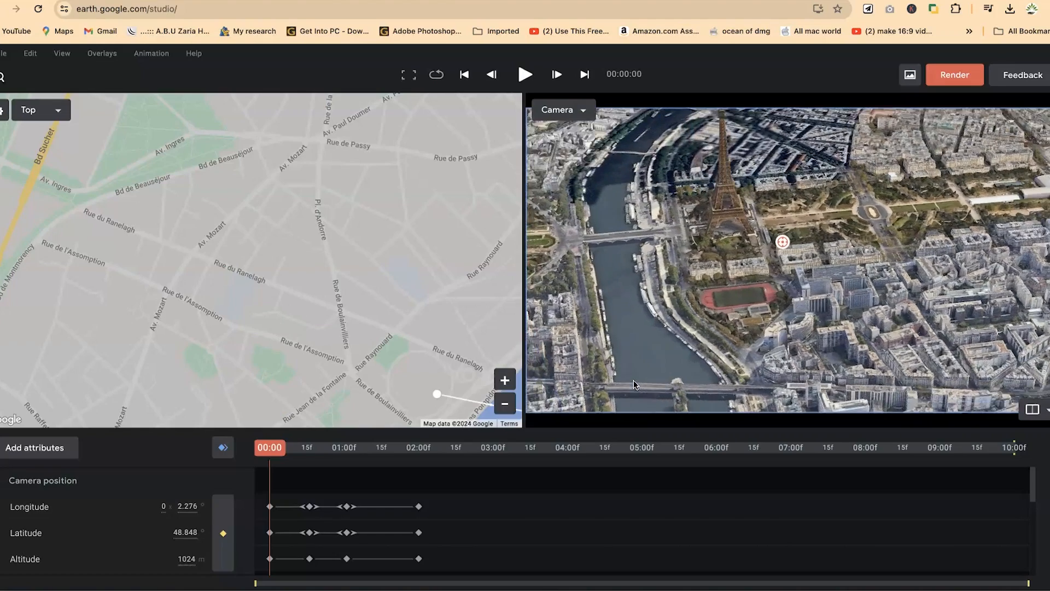
pyautogui.click(746, 468)
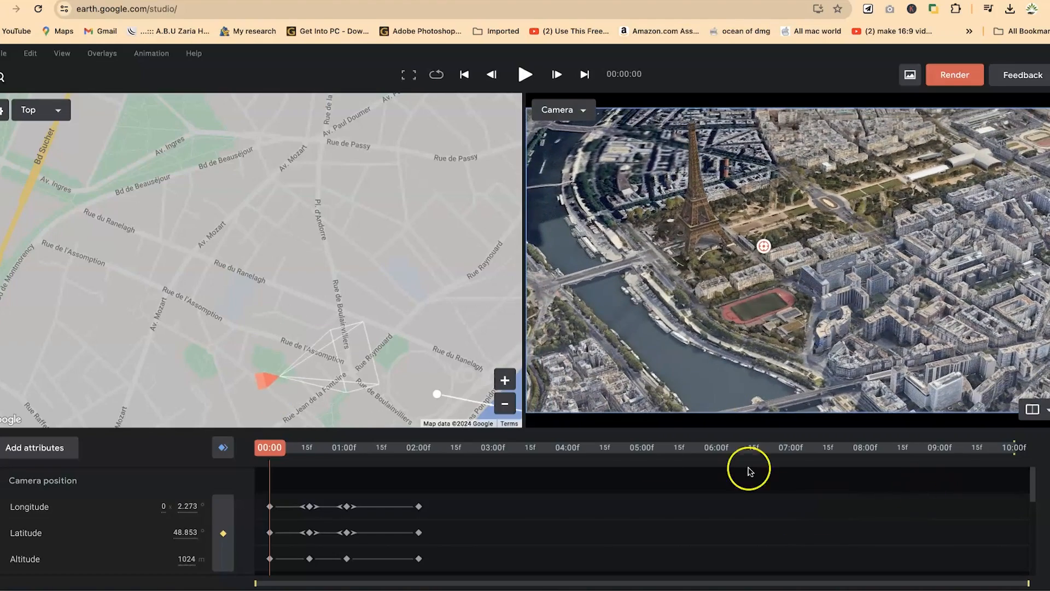
# Step: Step the playhead keyframe by keyframe forward to 00:02:00 and back to 00:00:00
pyautogui.click(435, 358)
pyautogui.press('k')
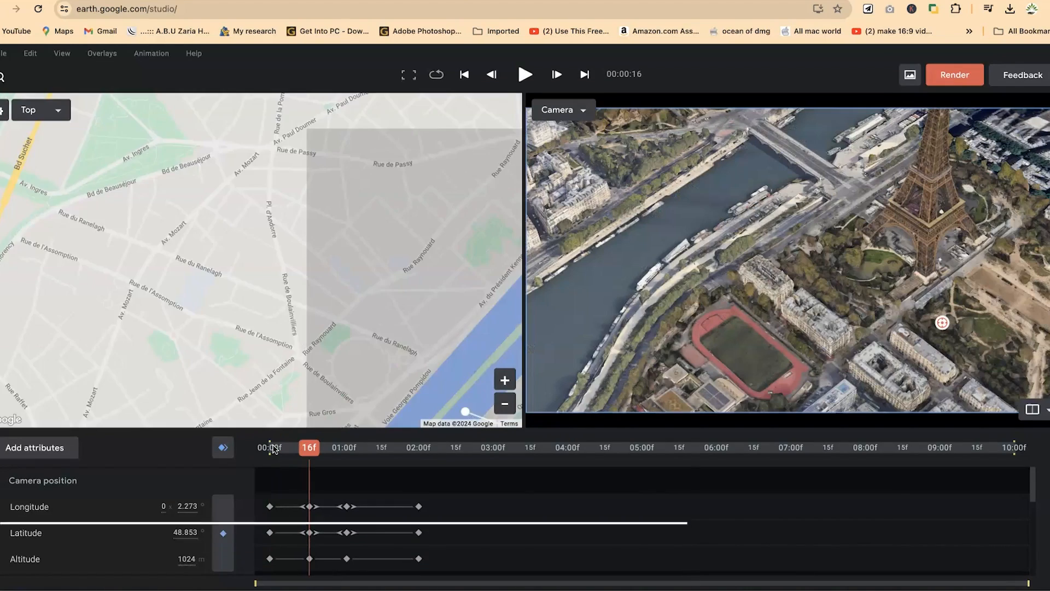
pyautogui.press('k')
pyautogui.press('k')
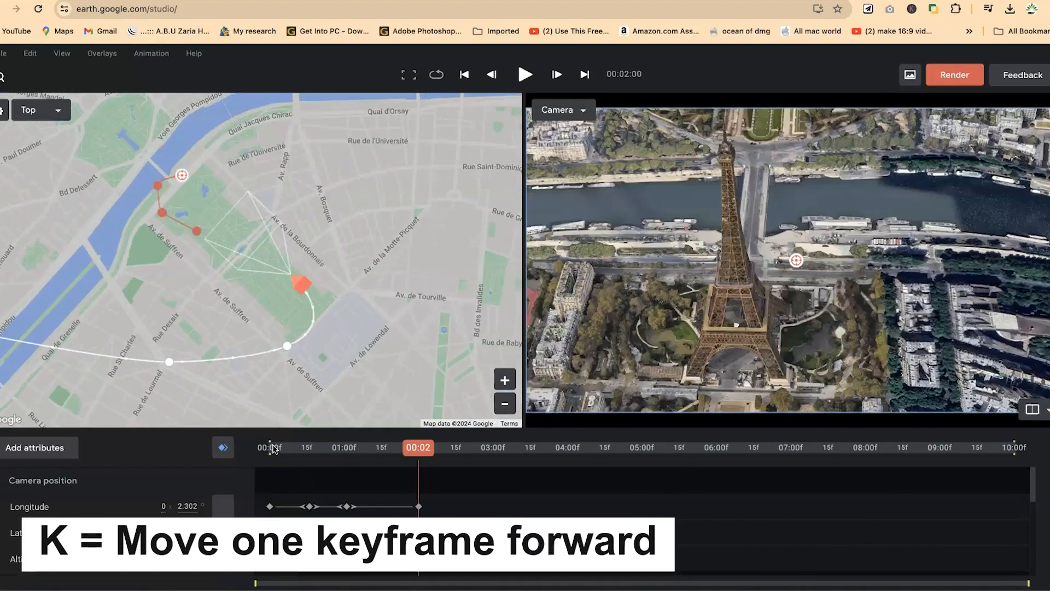
pyautogui.press('j')
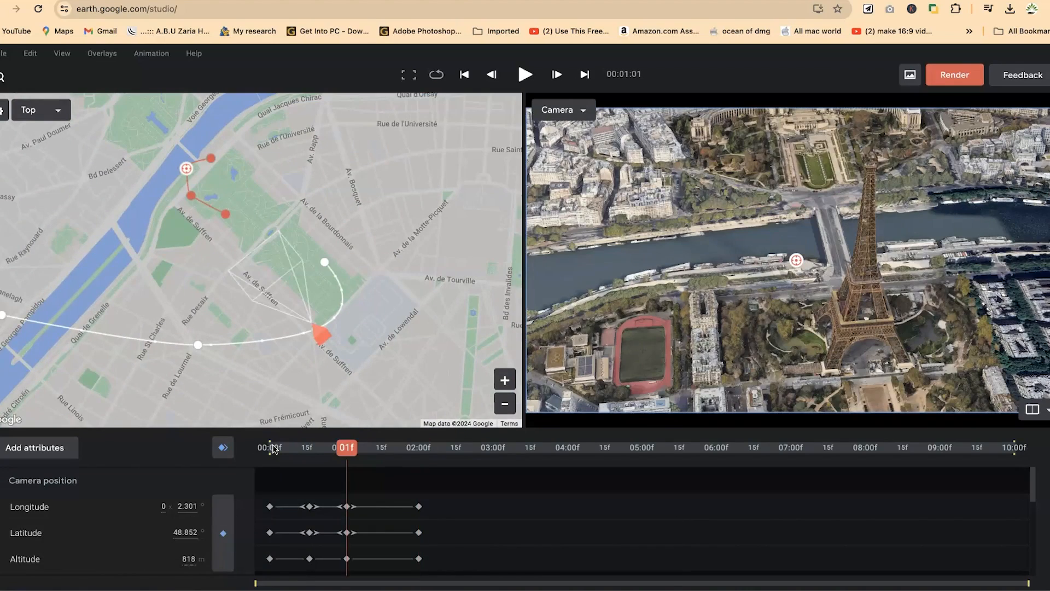
pyautogui.press('j')
pyautogui.press('j')
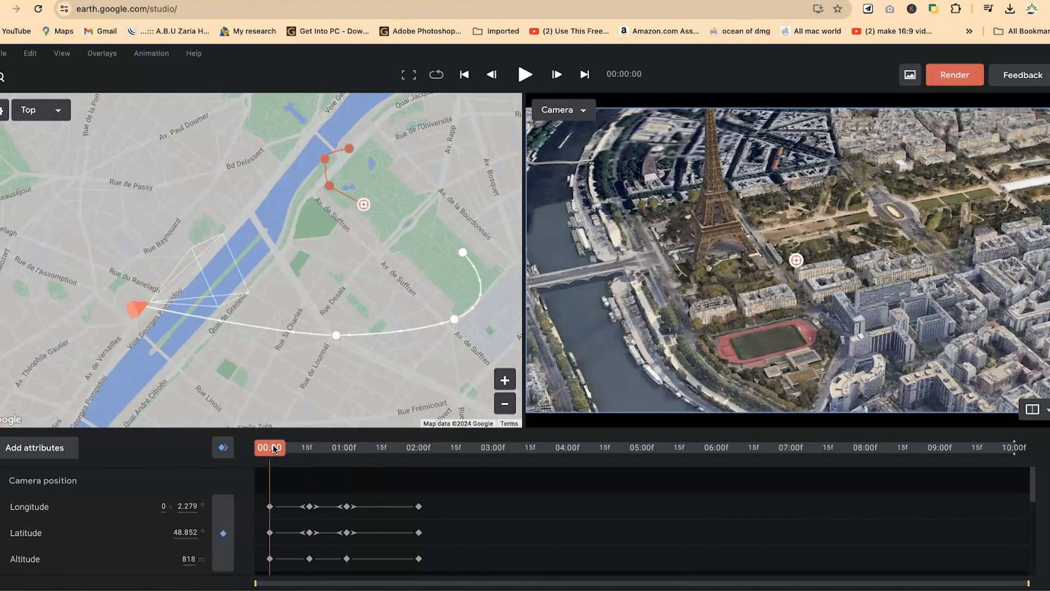
# Step: Advance the playhead through each keyframe to the last one, and go back one keyframe to 00:01:01
pyautogui.press('k')
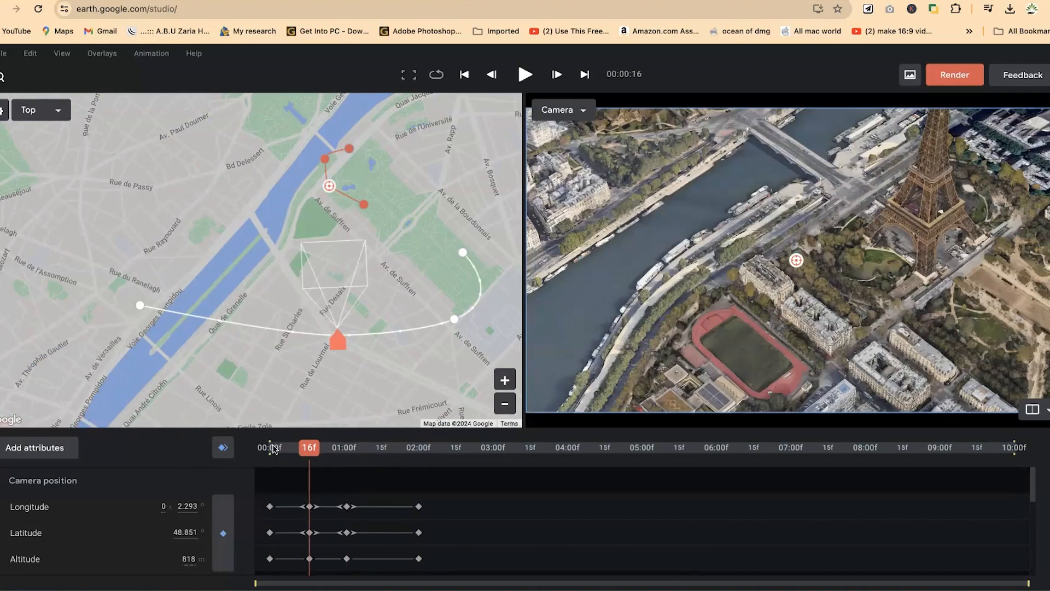
pyautogui.press('k')
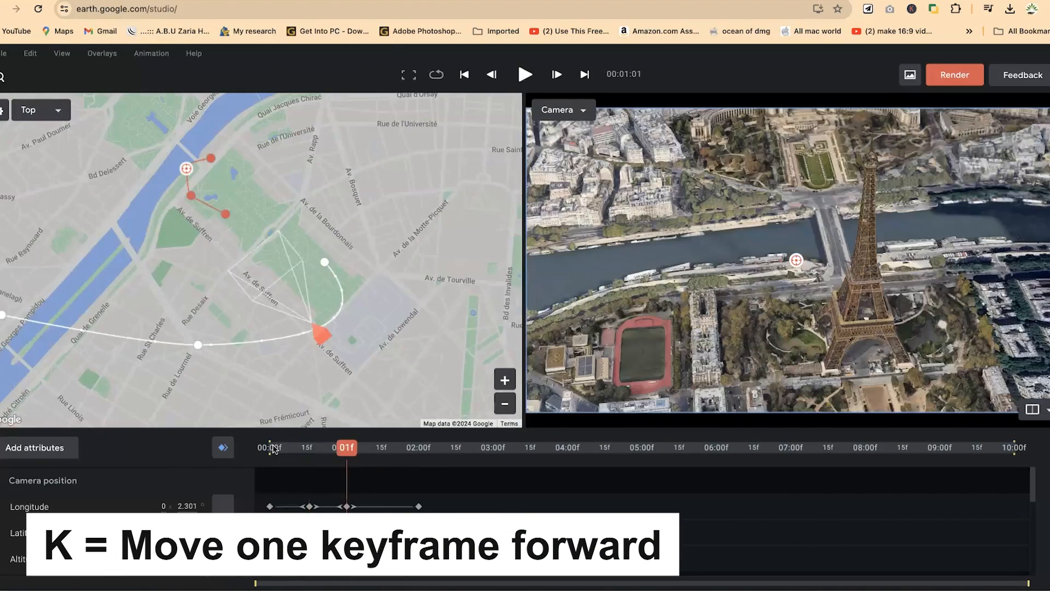
pyautogui.press('k')
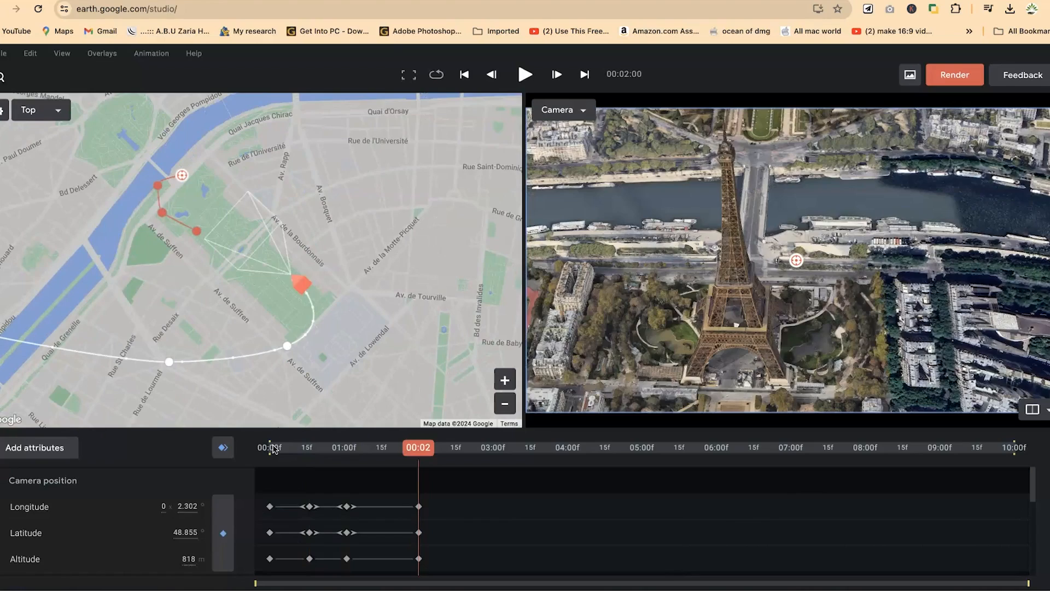
pyautogui.press('j')
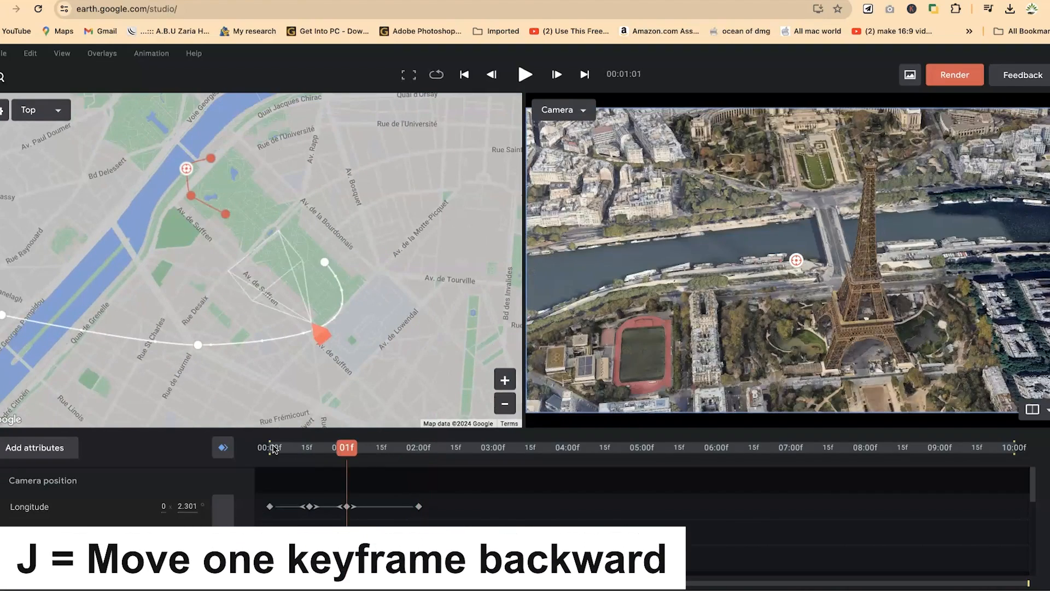
# Step: Return the playhead to the first keyframe at 00:00:00, and try panning and tilting the camera around the Eiffel Tower
pyautogui.press('j')
pyautogui.press('j')
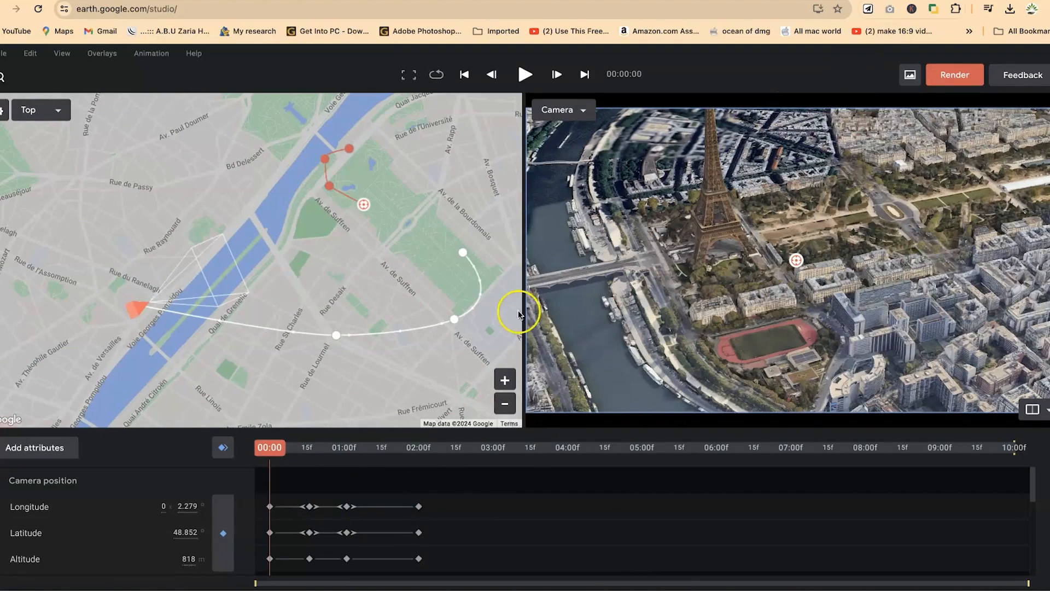
pyautogui.moveTo(787, 301)
pyautogui.mouseDown()
pyautogui.moveTo(723, 311)
pyautogui.moveTo(837, 277)
pyautogui.mouseUp()
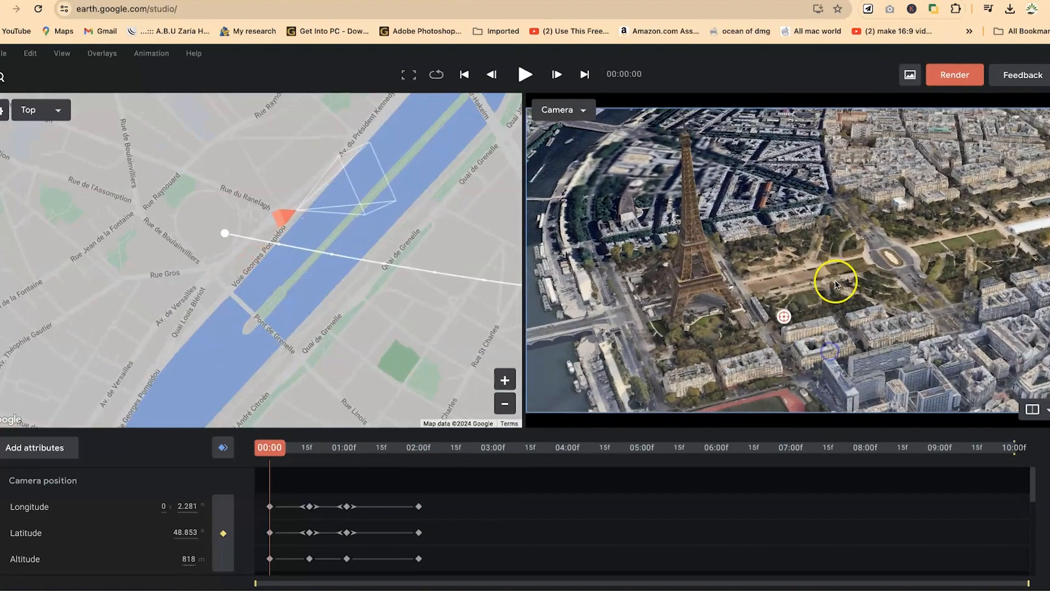
pyautogui.moveTo(774, 241)
pyautogui.mouseDown()
pyautogui.moveTo(771, 322)
pyautogui.moveTo(822, 209)
pyautogui.mouseUp()
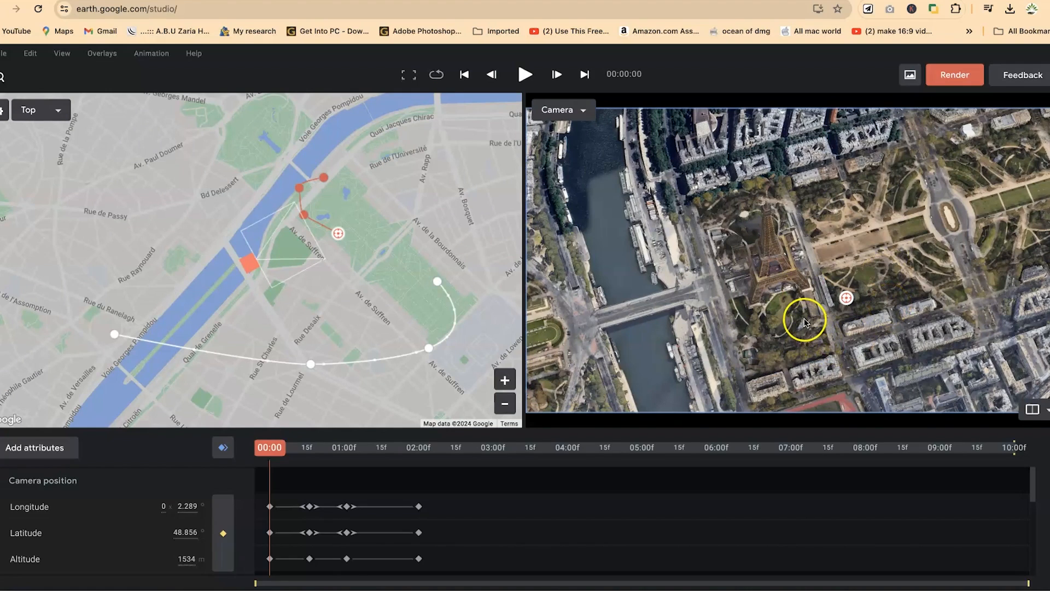
pyautogui.moveTo(804, 322); pyautogui.dragTo(814, 198)
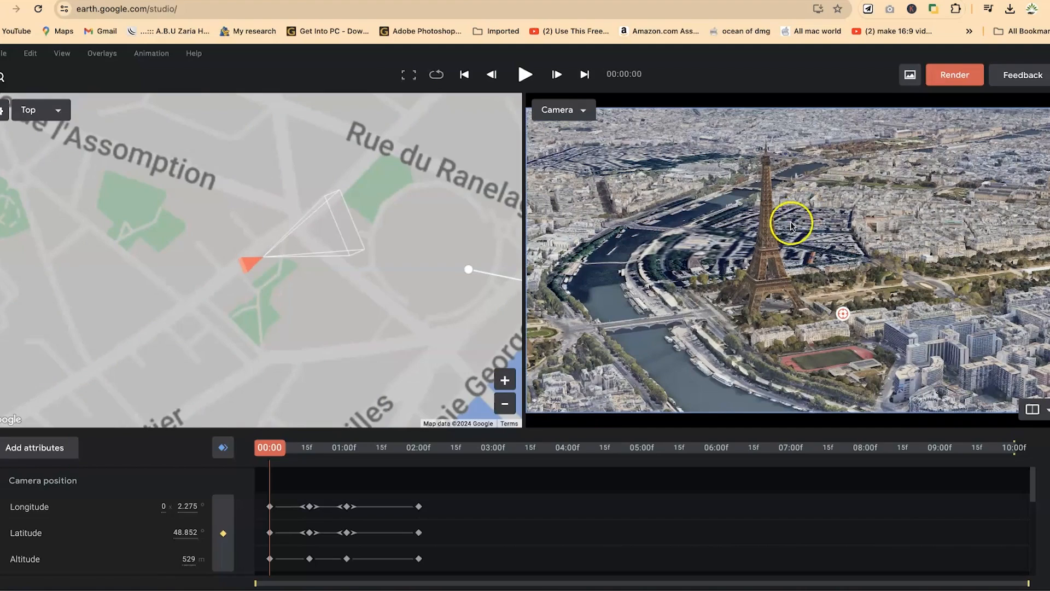
# Step: Move the playhead to 00:01:16, keyframe all attributes there, and check the new keyframes across the attribute rows
pyautogui.moveTo(271, 451); pyautogui.dragTo(384, 449)
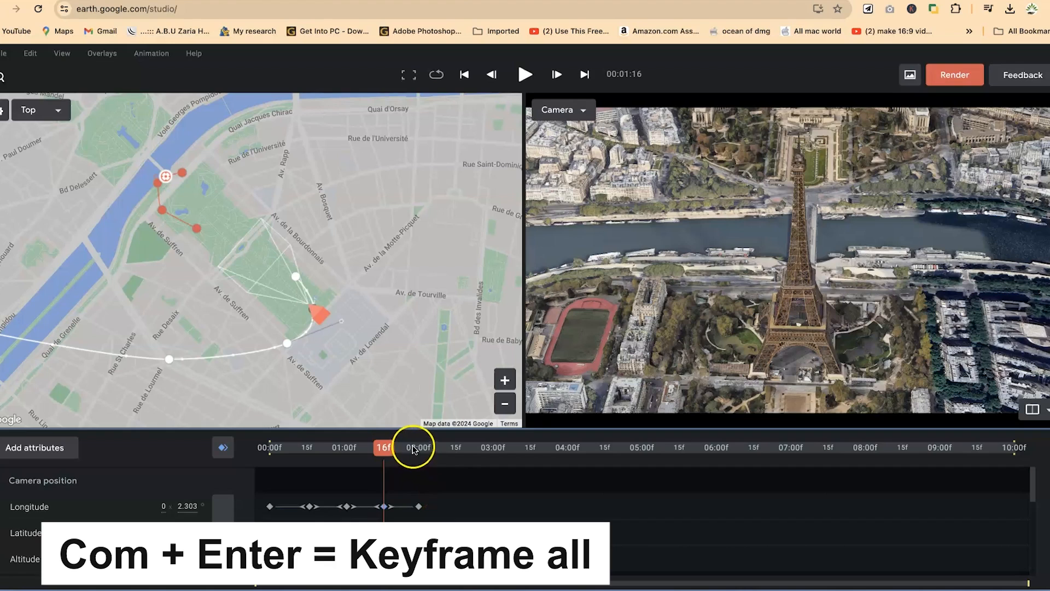
pyautogui.scroll(-2, 430, 517)
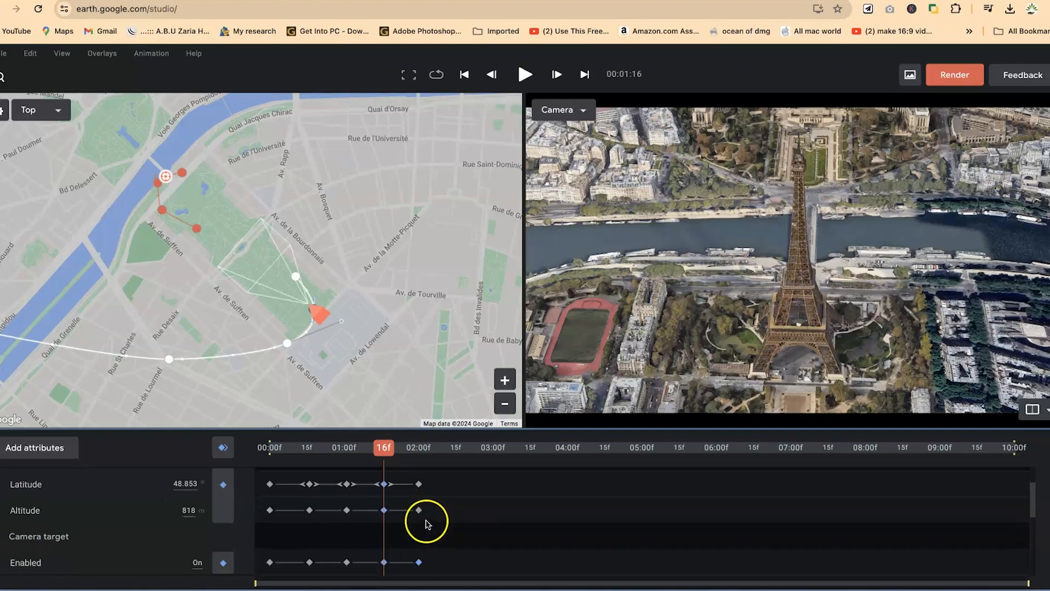
pyautogui.scroll(-3, 415, 528)
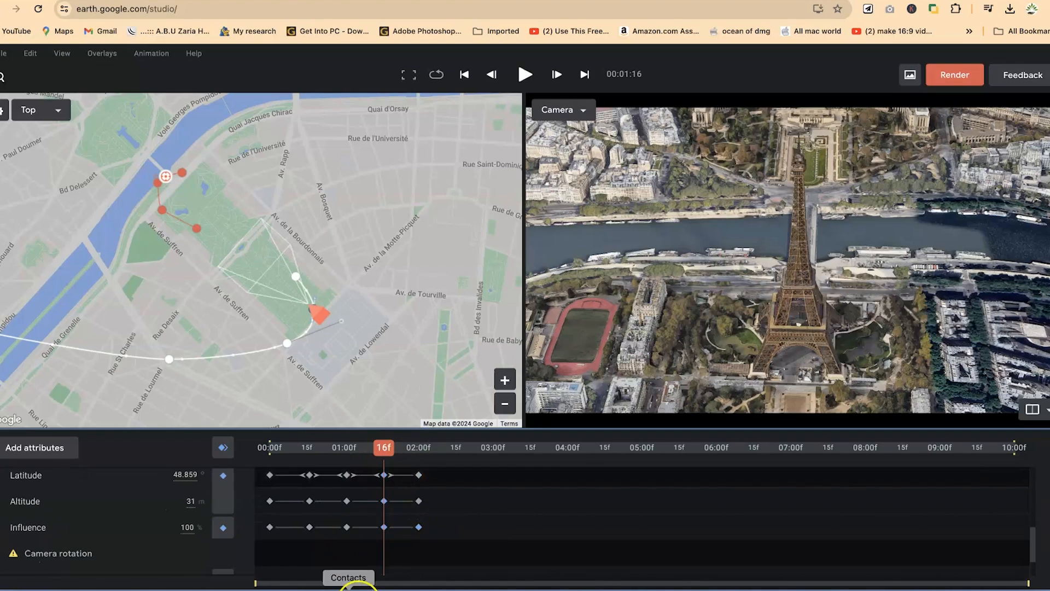
pyautogui.scroll(4, 398, 545)
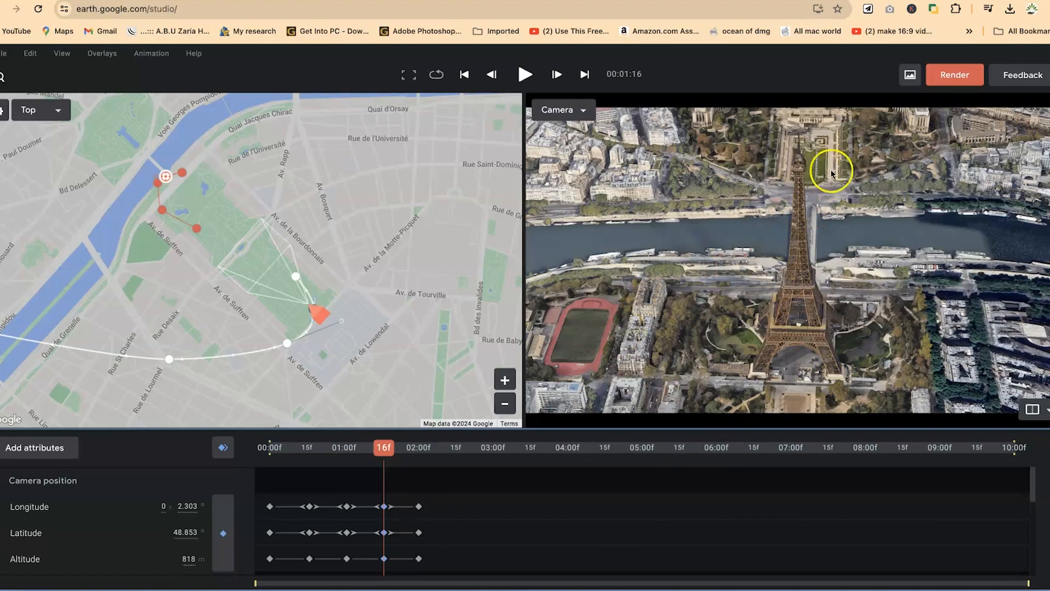
# Step: Try the smooth path option repeatedly on the second keyframe point of the camera path in the Top view
pyautogui.click(169, 359)
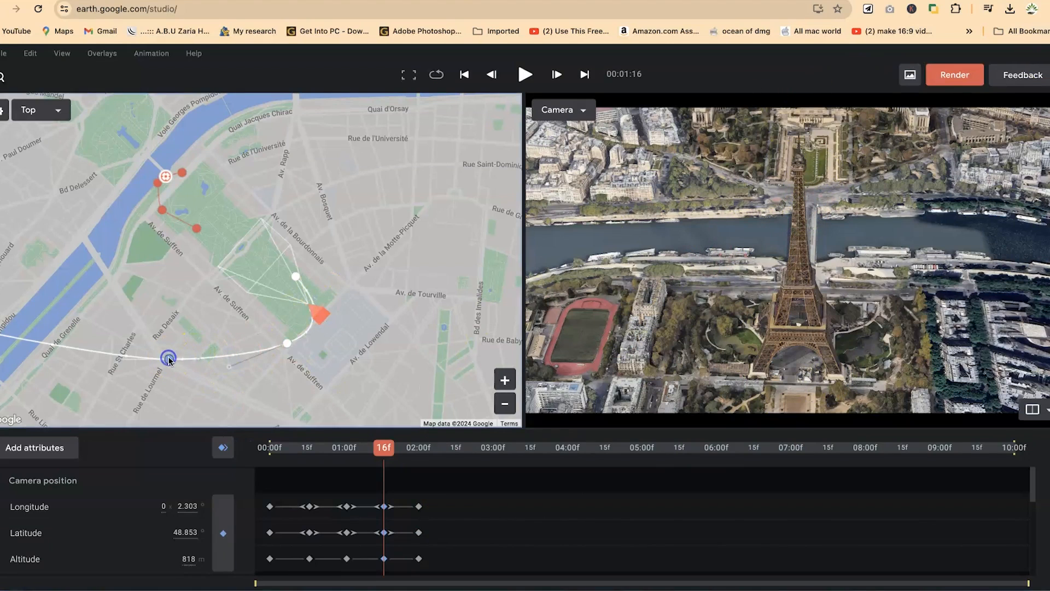
pyautogui.rightClick(169, 359)
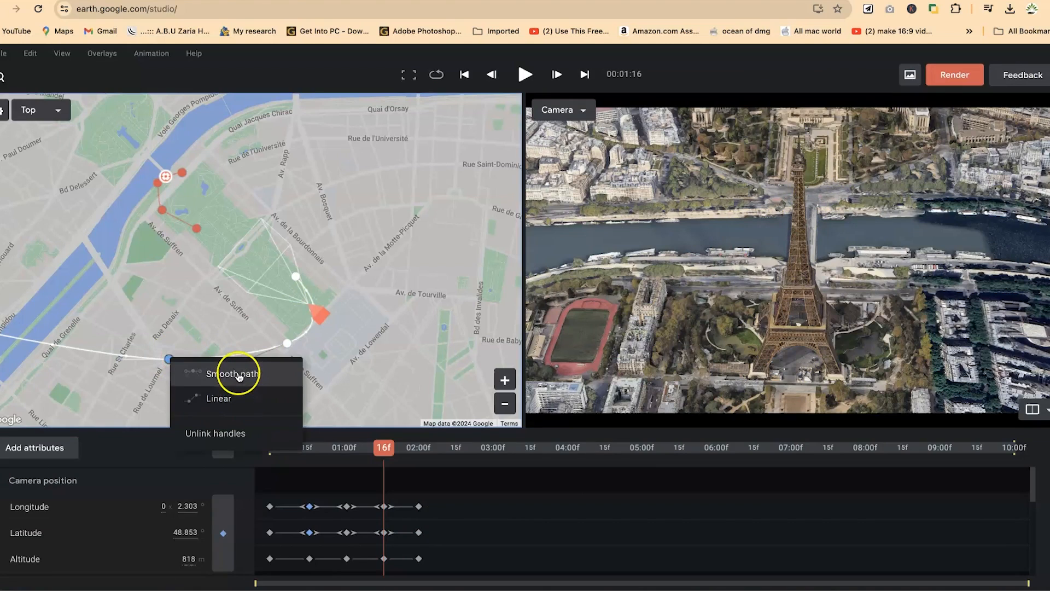
pyautogui.click(339, 353)
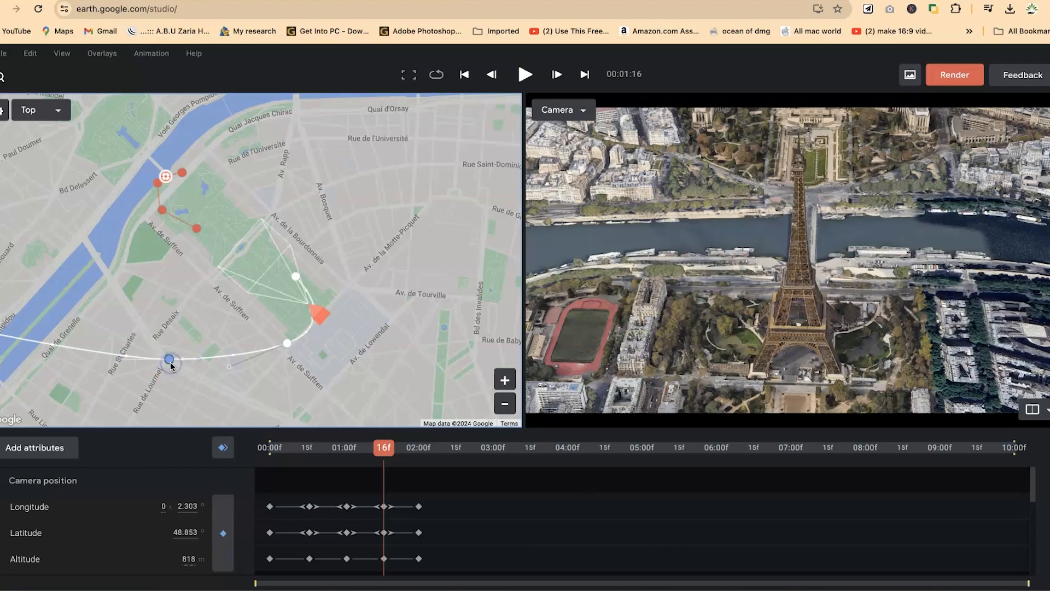
pyautogui.moveTo(196, 359); pyautogui.dragTo(169, 363)
pyautogui.click(188, 353)
pyautogui.click(169, 360)
pyautogui.click(172, 357)
pyautogui.click(170, 360)
pyautogui.click(170, 360)
pyautogui.click(170, 360)
pyautogui.click(170, 361)
# Step: Move the playhead to 00:00:04, pan the Eiffel Tower in the camera view, and rotate the camera around it in both directions
pyautogui.moveTo(383, 449); pyautogui.dragTo(279, 444)
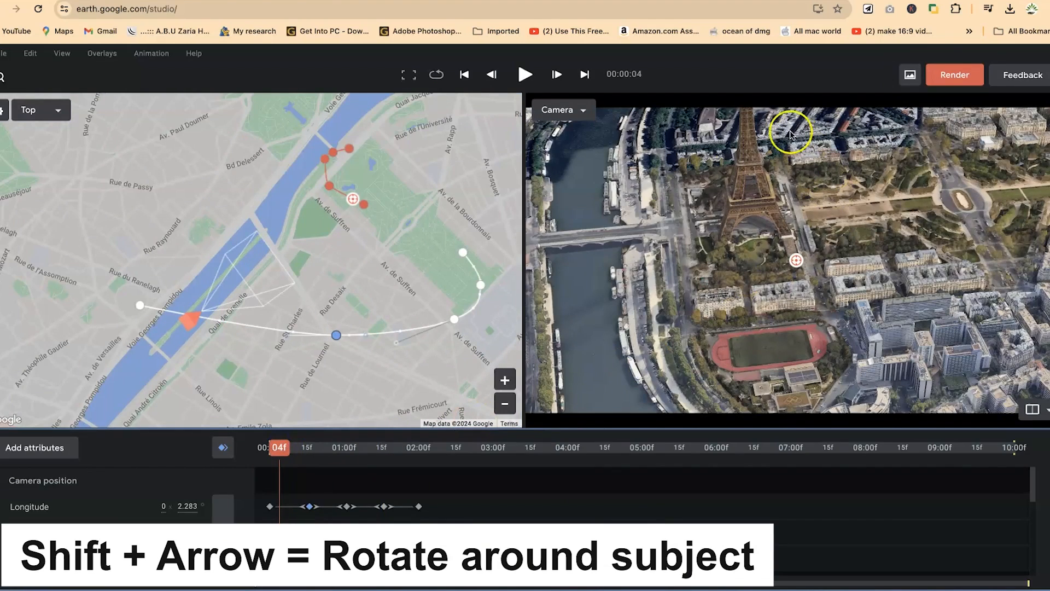
pyautogui.moveTo(736, 246); pyautogui.dragTo(780, 297)
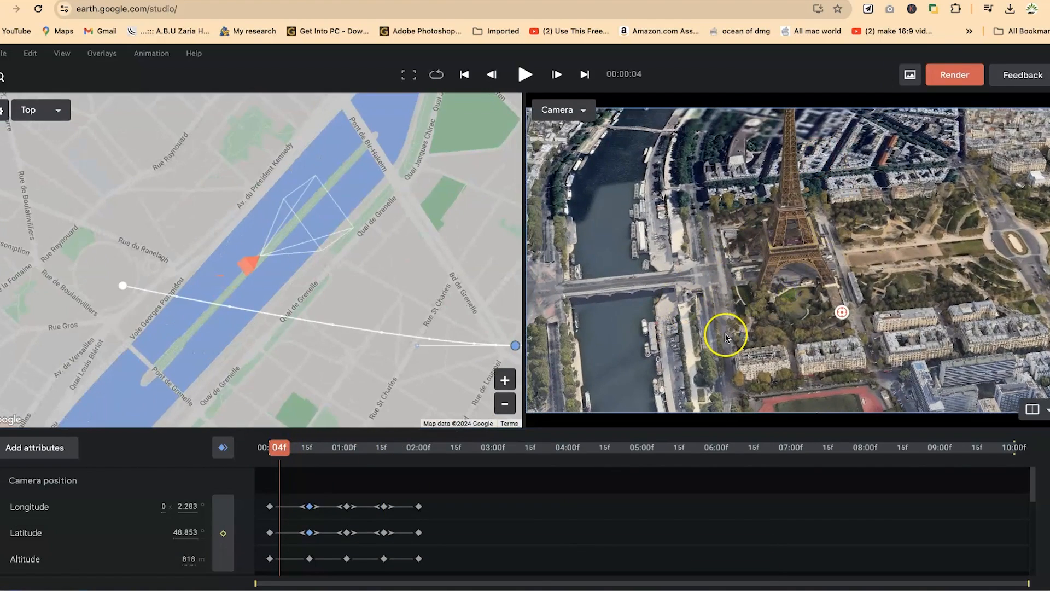
pyautogui.hotkey('shift', 'Left')
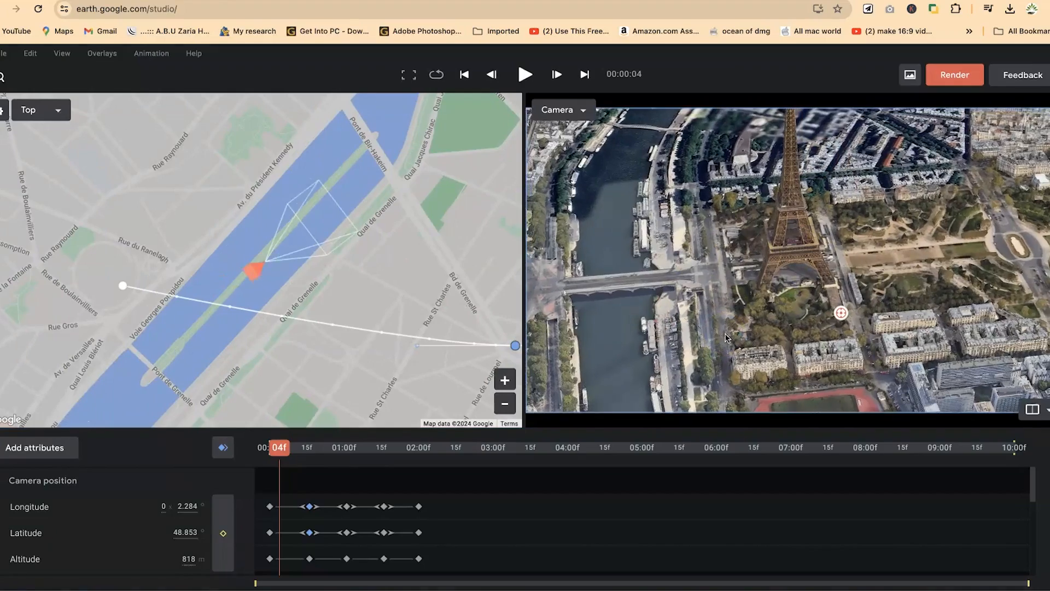
pyautogui.hotkey('shift', 'Left')
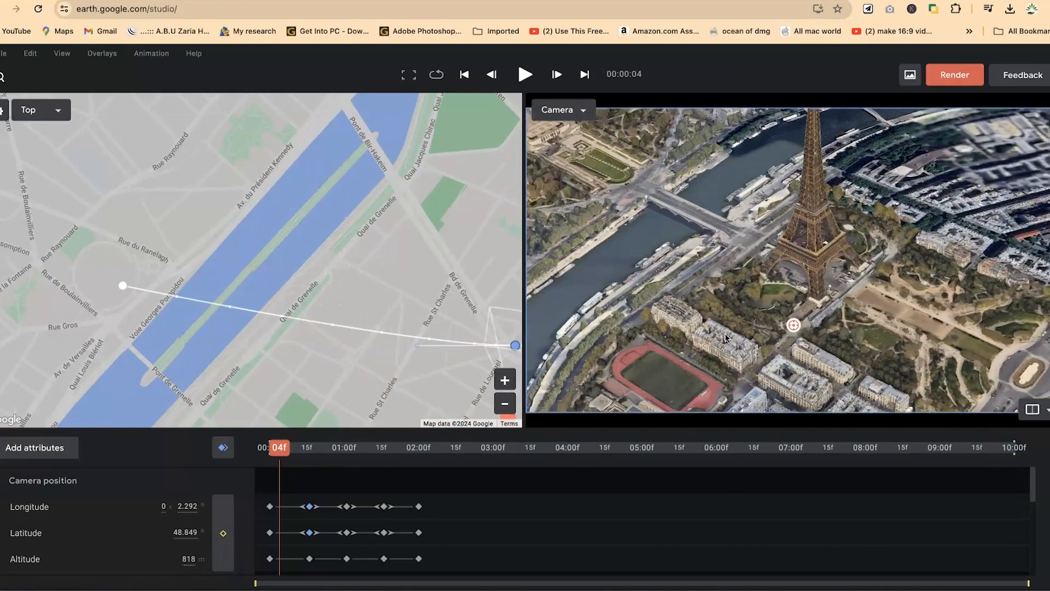
pyautogui.hotkey('shift', 'Left')
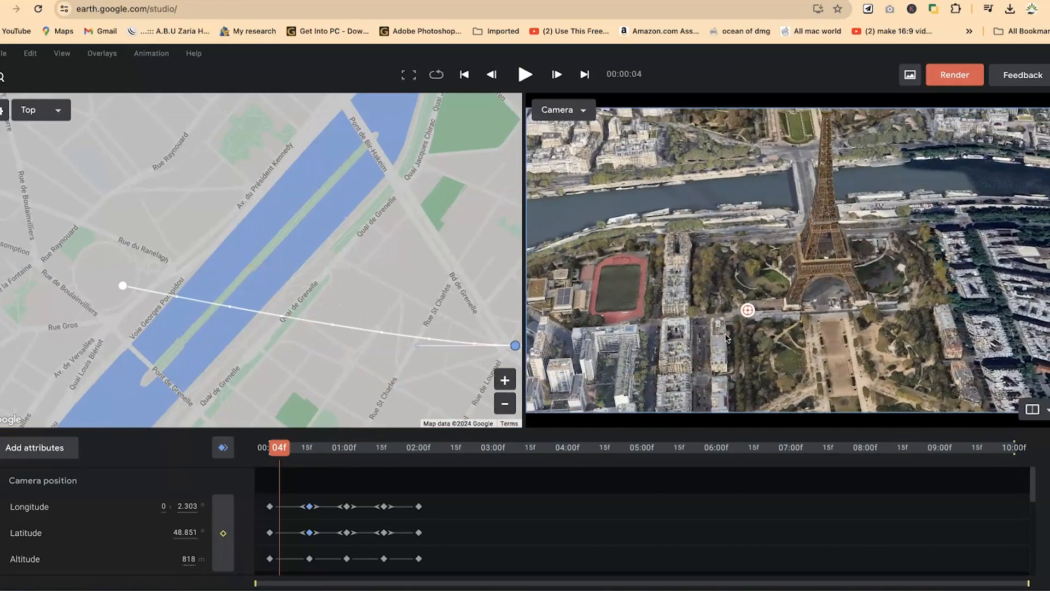
pyautogui.hotkey('shift', 'Left')
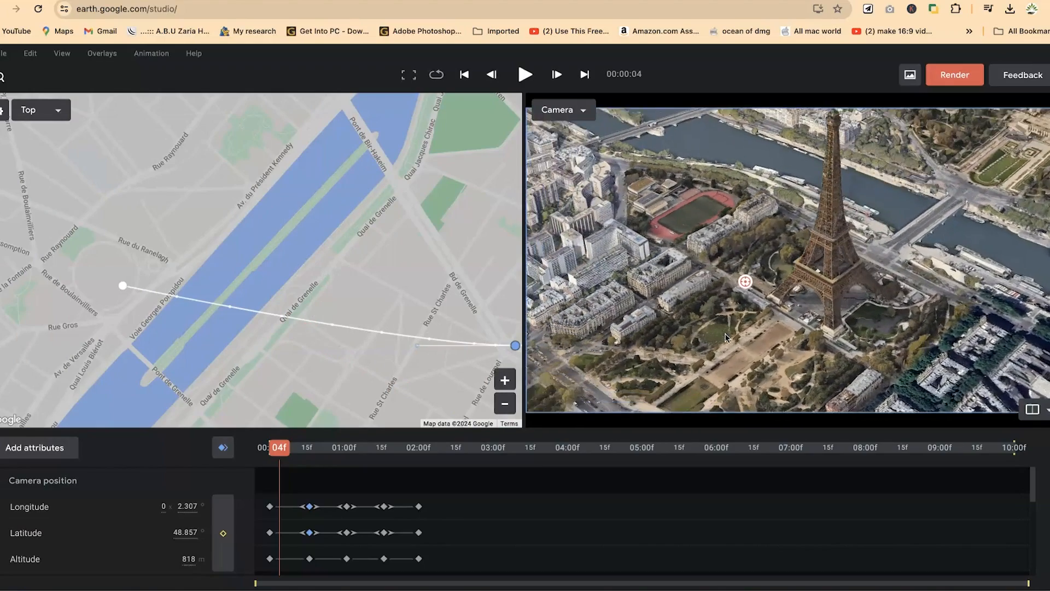
pyautogui.hotkey('shift', 'Right')
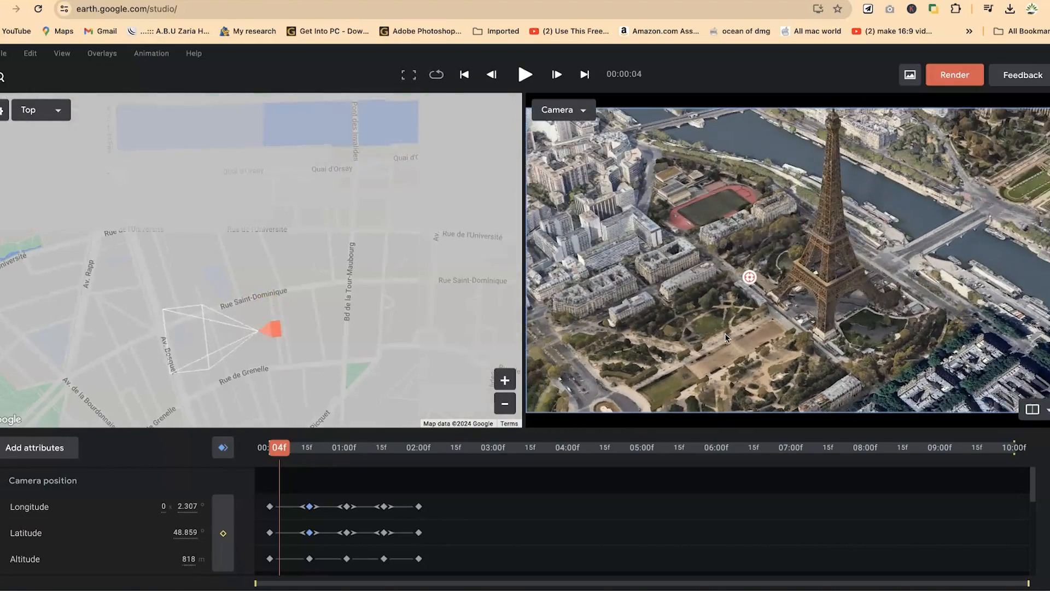
pyautogui.hotkey('shift', 'Right')
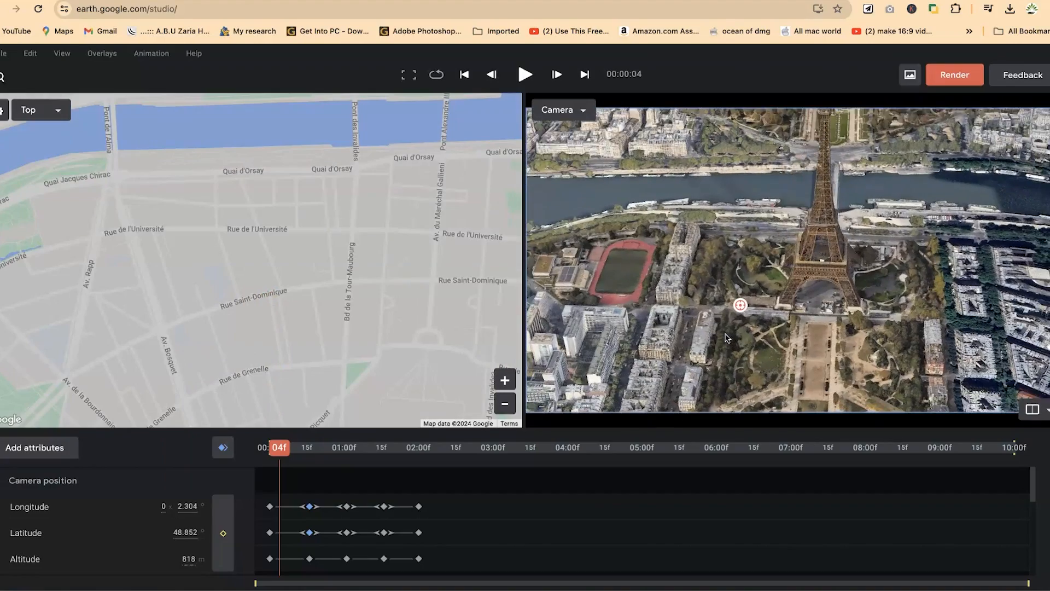
pyautogui.hotkey('shift', 'Right')
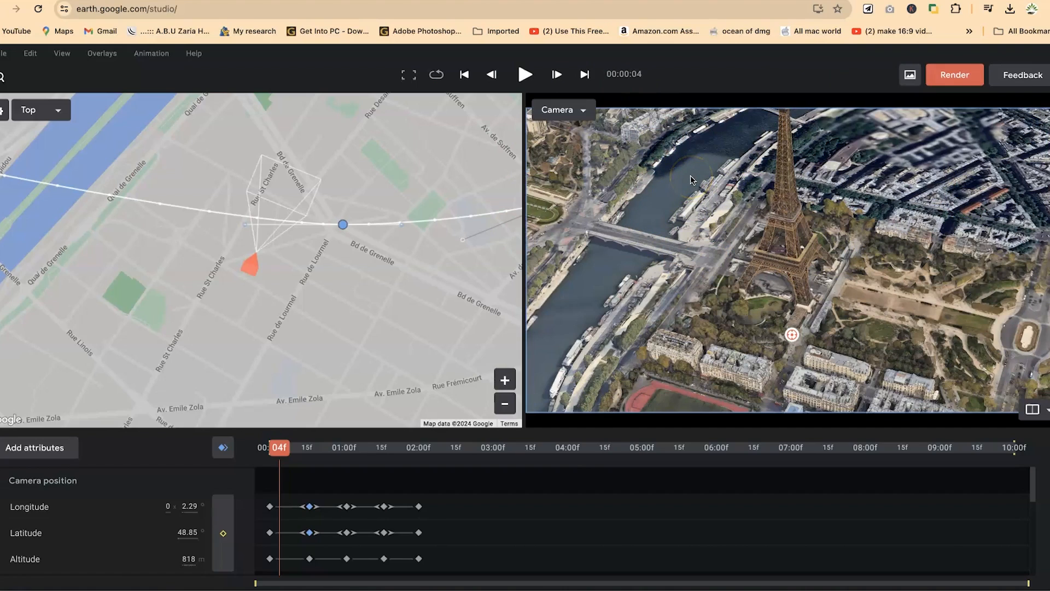
# Step: Toggle the safe-area guides on and off repeatedly in the camera view, leaving them hidden
pyautogui.hotkey('alt', 'g')
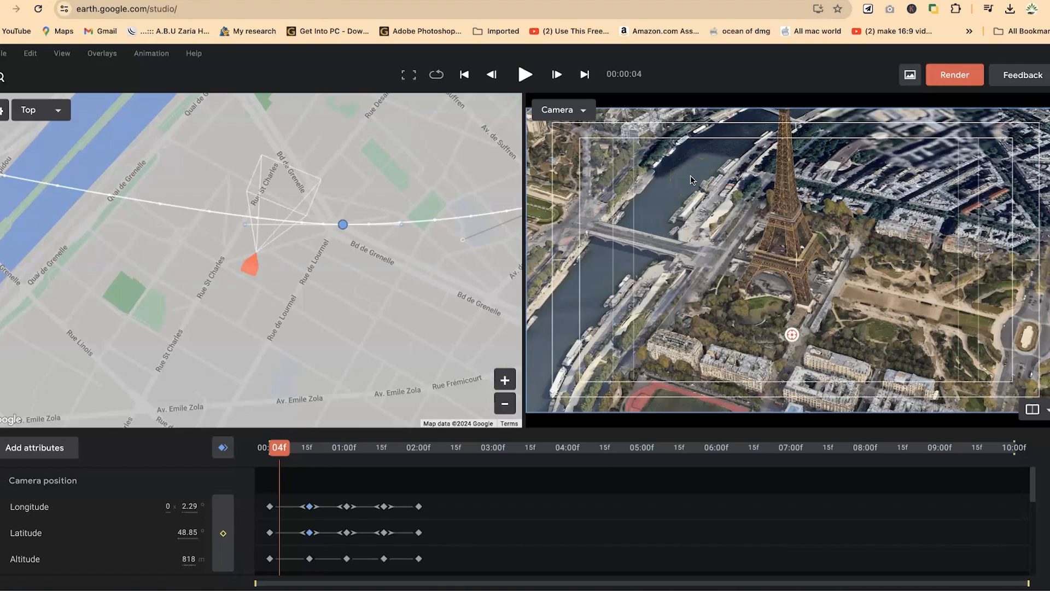
pyautogui.hotkey('alt', 'g')
pyautogui.hotkey('alt', 'g')
pyautogui.hotkey('alt', 'g')
pyautogui.hotkey('alt', 'g')
pyautogui.hotkey('alt', 'g')
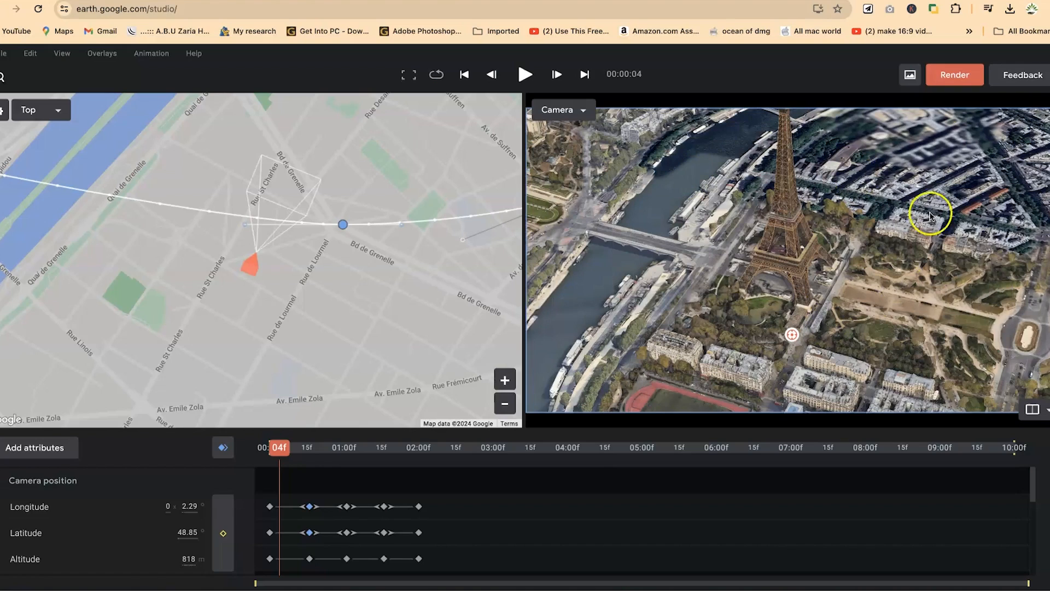
# Step: Show the rule-of-thirds grid and the safe-area guides in turn over the camera view, and hide them again
pyautogui.hotkey('alt', 'shift', 'g')
pyautogui.hotkey('alt', 'shift', 'g')
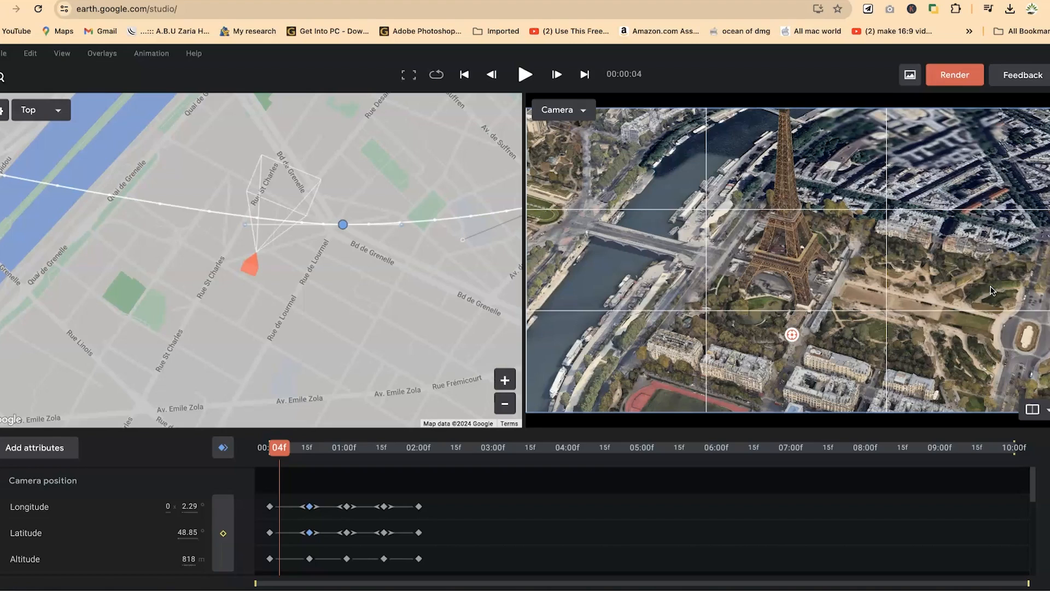
pyautogui.press('g')
pyautogui.press('g')
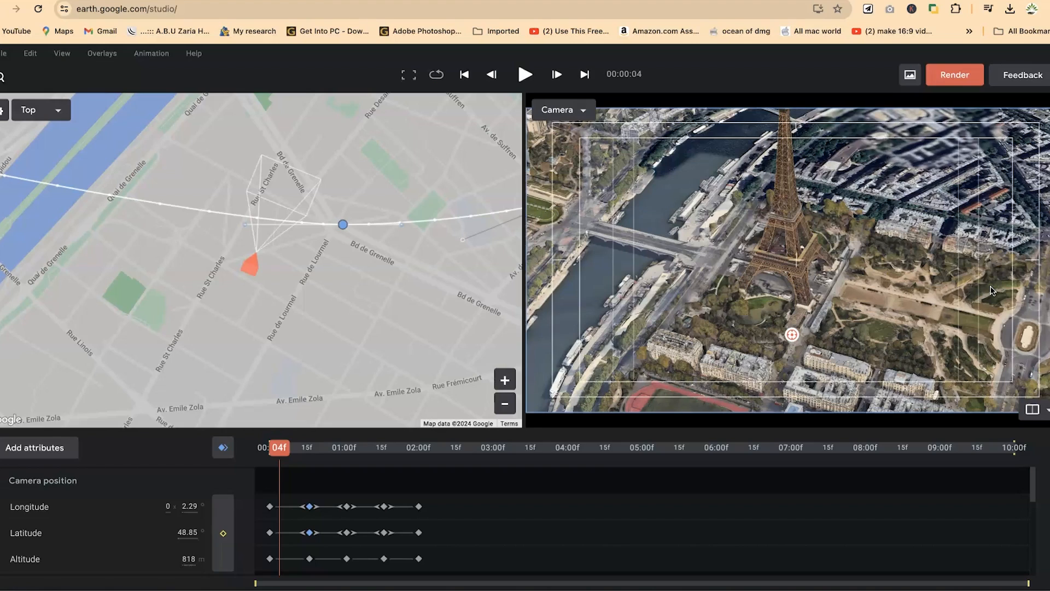
pyautogui.press('g')
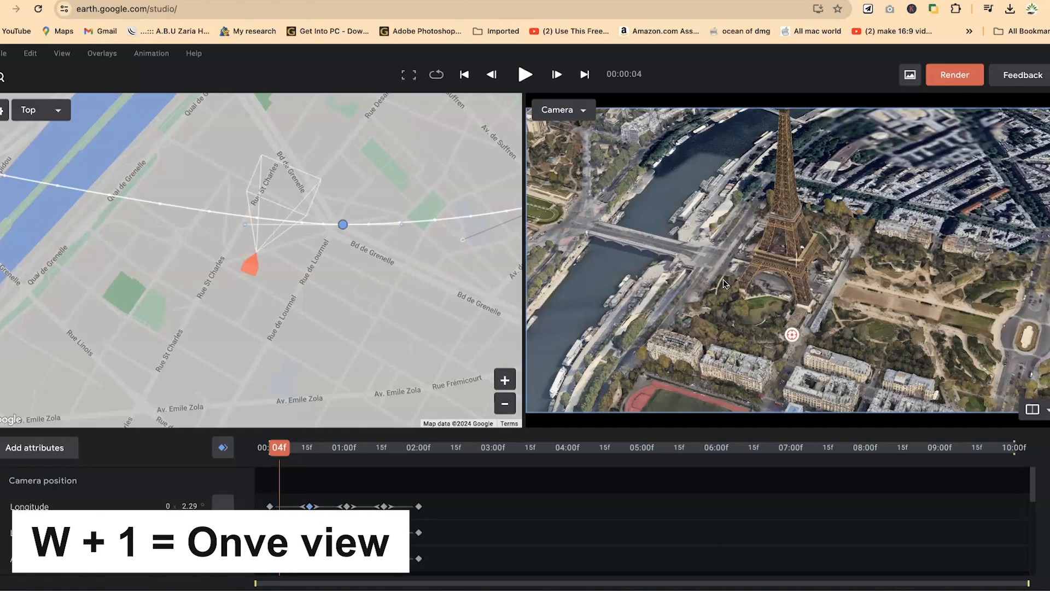
# Step: Alternate between the one-view and two-view layouts, ending with two views, and turn full screen on and off
pyautogui.hotkey('w', '1')
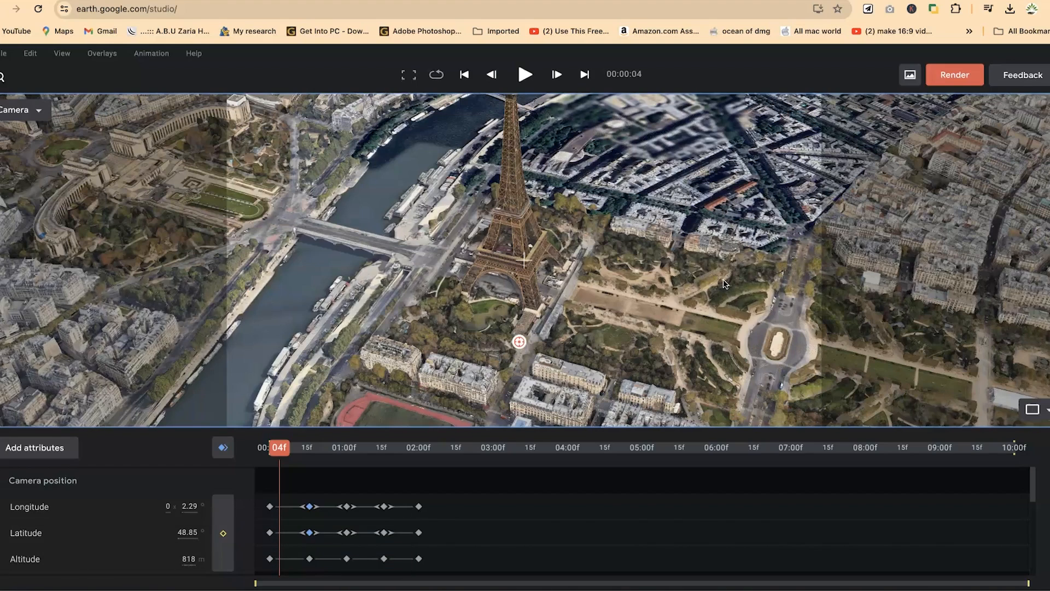
pyautogui.hotkey('w', '2')
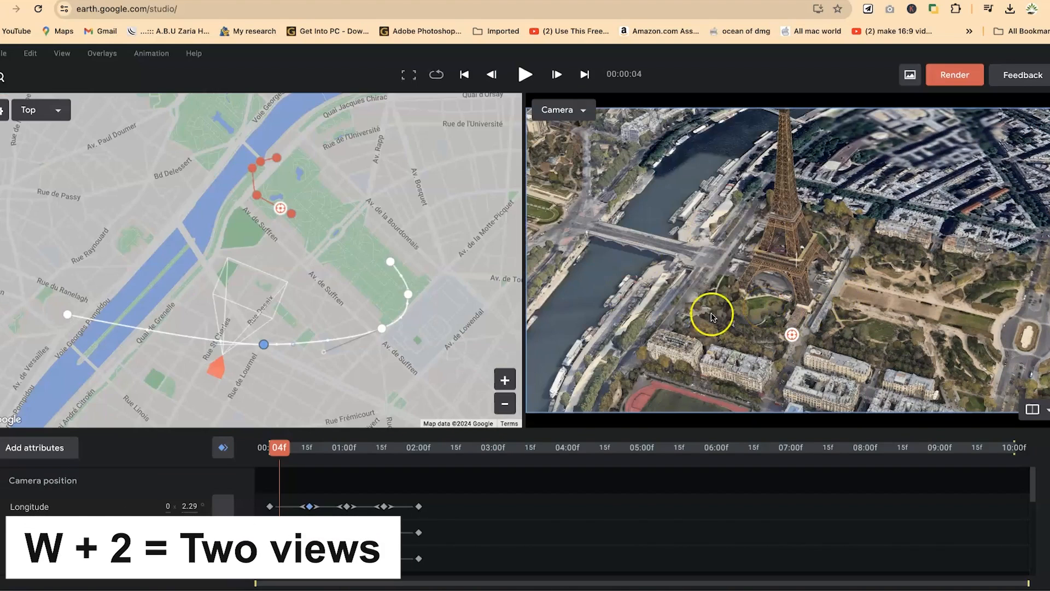
pyautogui.hotkey('w', '1')
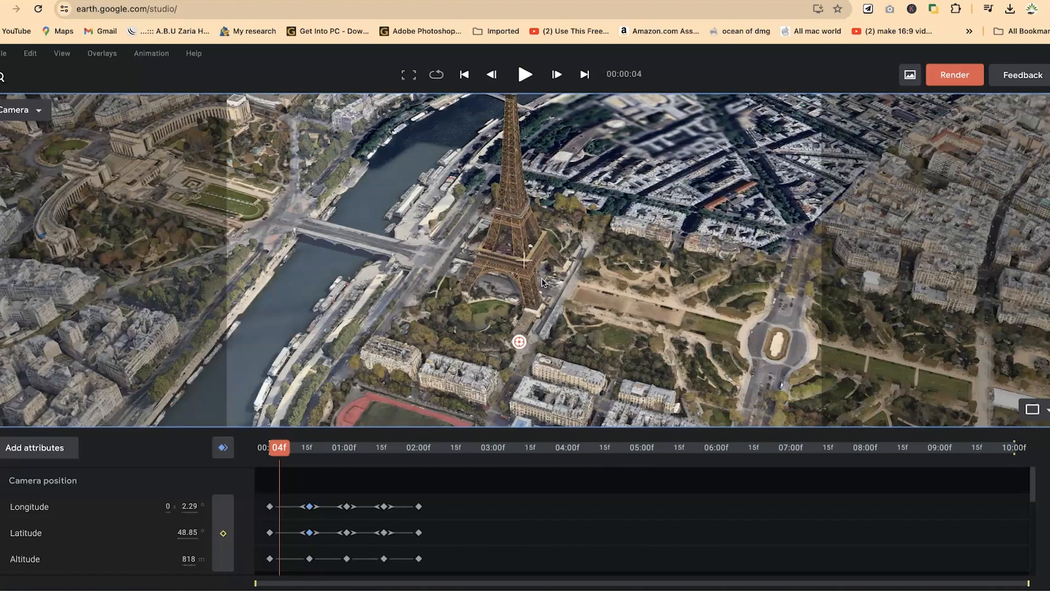
pyautogui.hotkey('w', '2')
pyautogui.hotkey('w', '1')
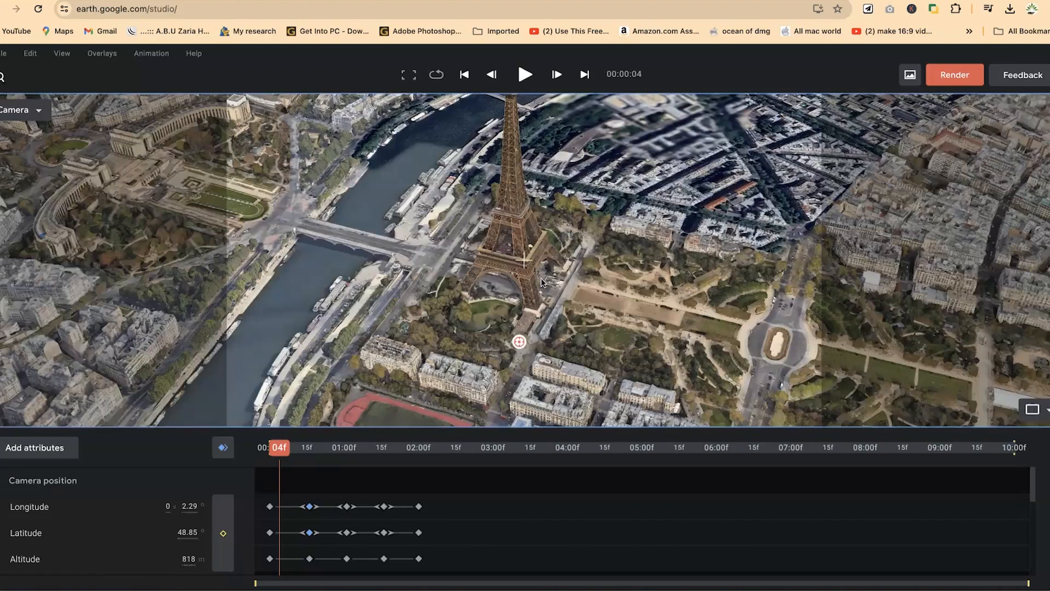
pyautogui.hotkey('w', '2')
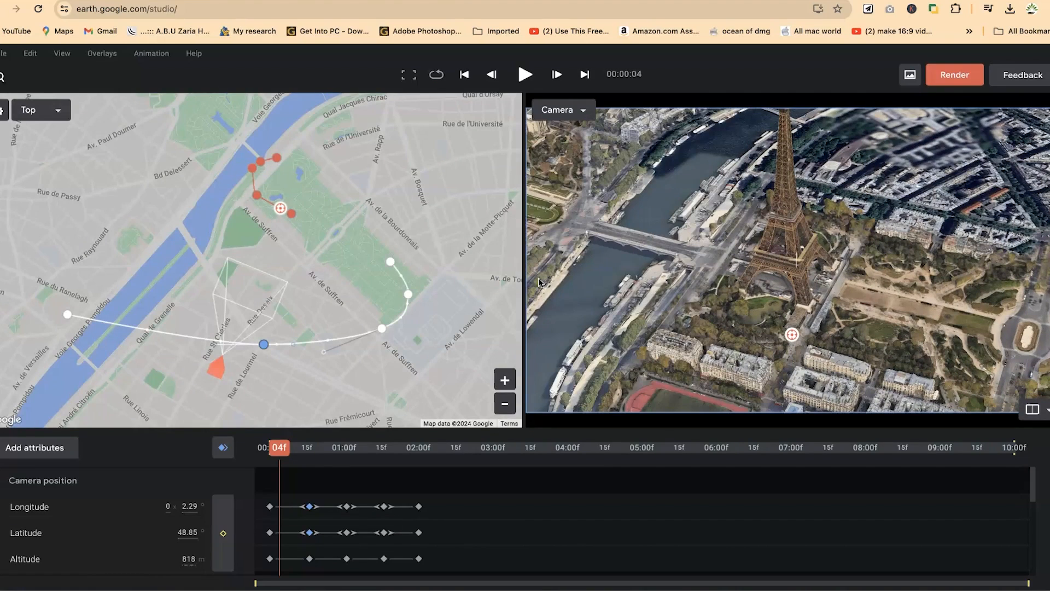
pyautogui.press('f')
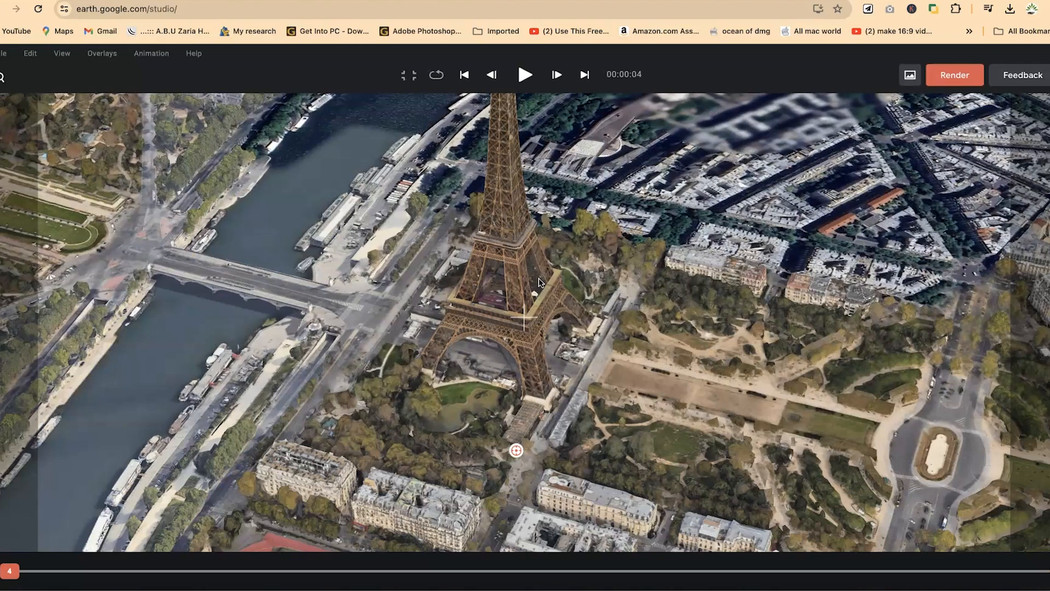
pyautogui.press('f')
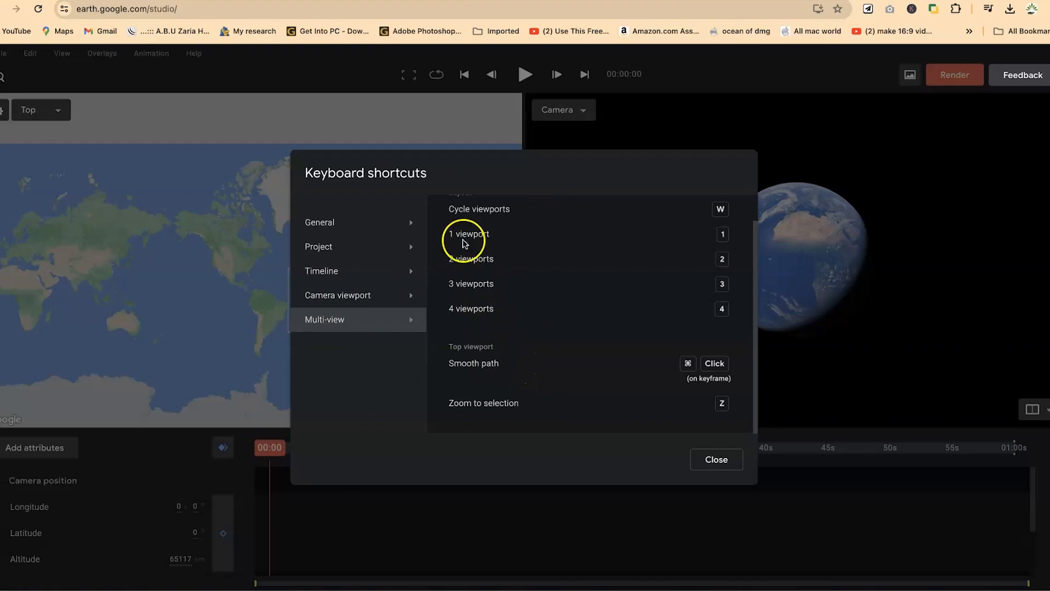
# Step: Browse the General, Project, Timeline, Camera viewport and Multi-view categories of the keyboard shortcuts, ending on Multi-view
pyautogui.click(365, 295)
pyautogui.click(355, 271)
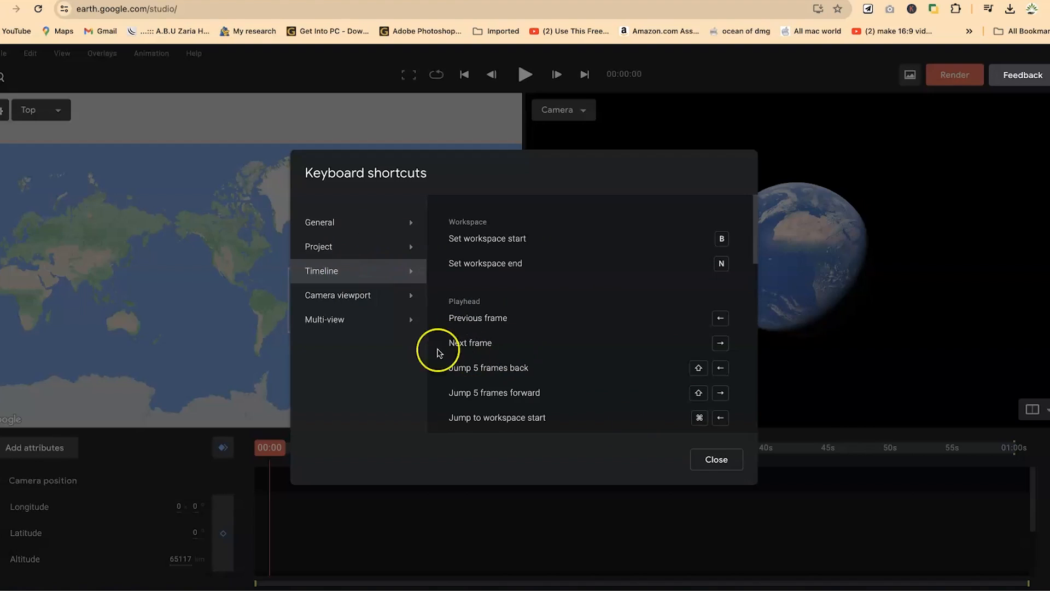
pyautogui.click(355, 295)
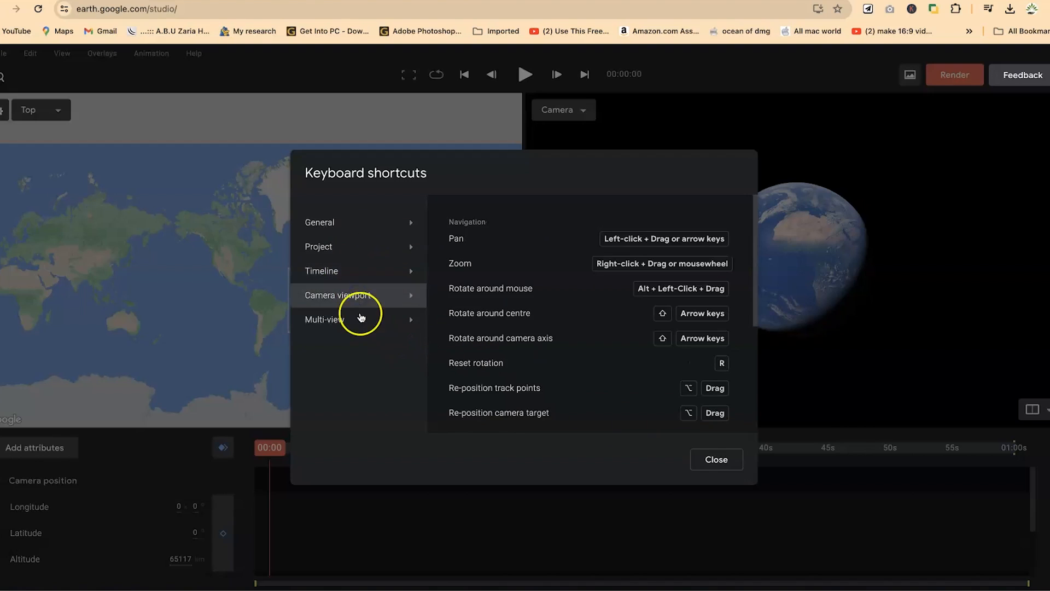
pyautogui.click(363, 315)
pyautogui.click(363, 220)
pyautogui.click(340, 249)
pyautogui.click(340, 272)
pyautogui.click(346, 296)
pyautogui.click(351, 322)
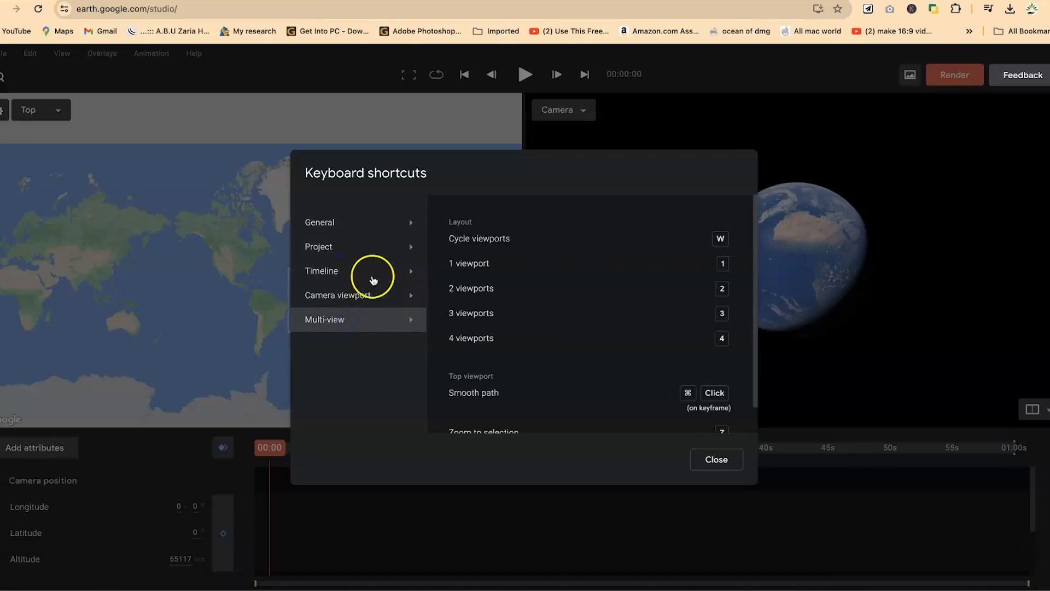